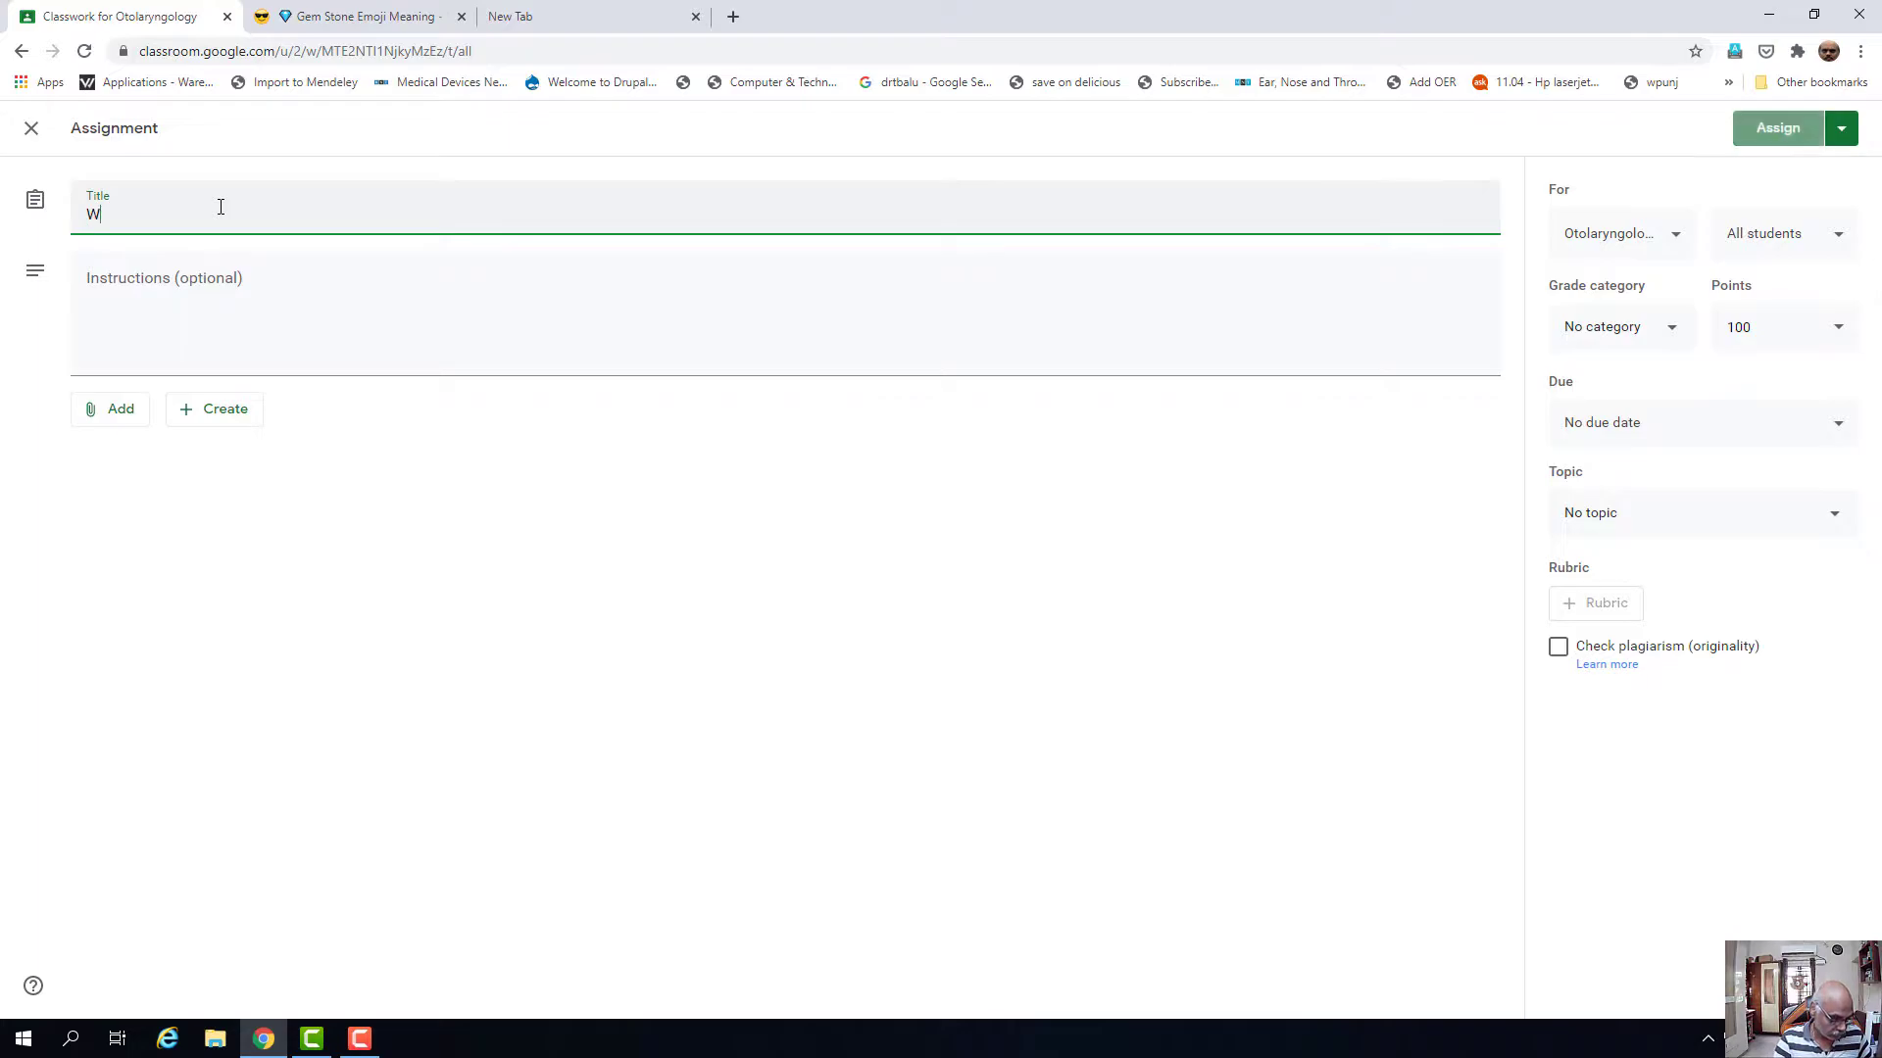
# - Title the assignment "Write an essay on hearing aids with the help of diagram name the various parts"
pyautogui.write('ess')
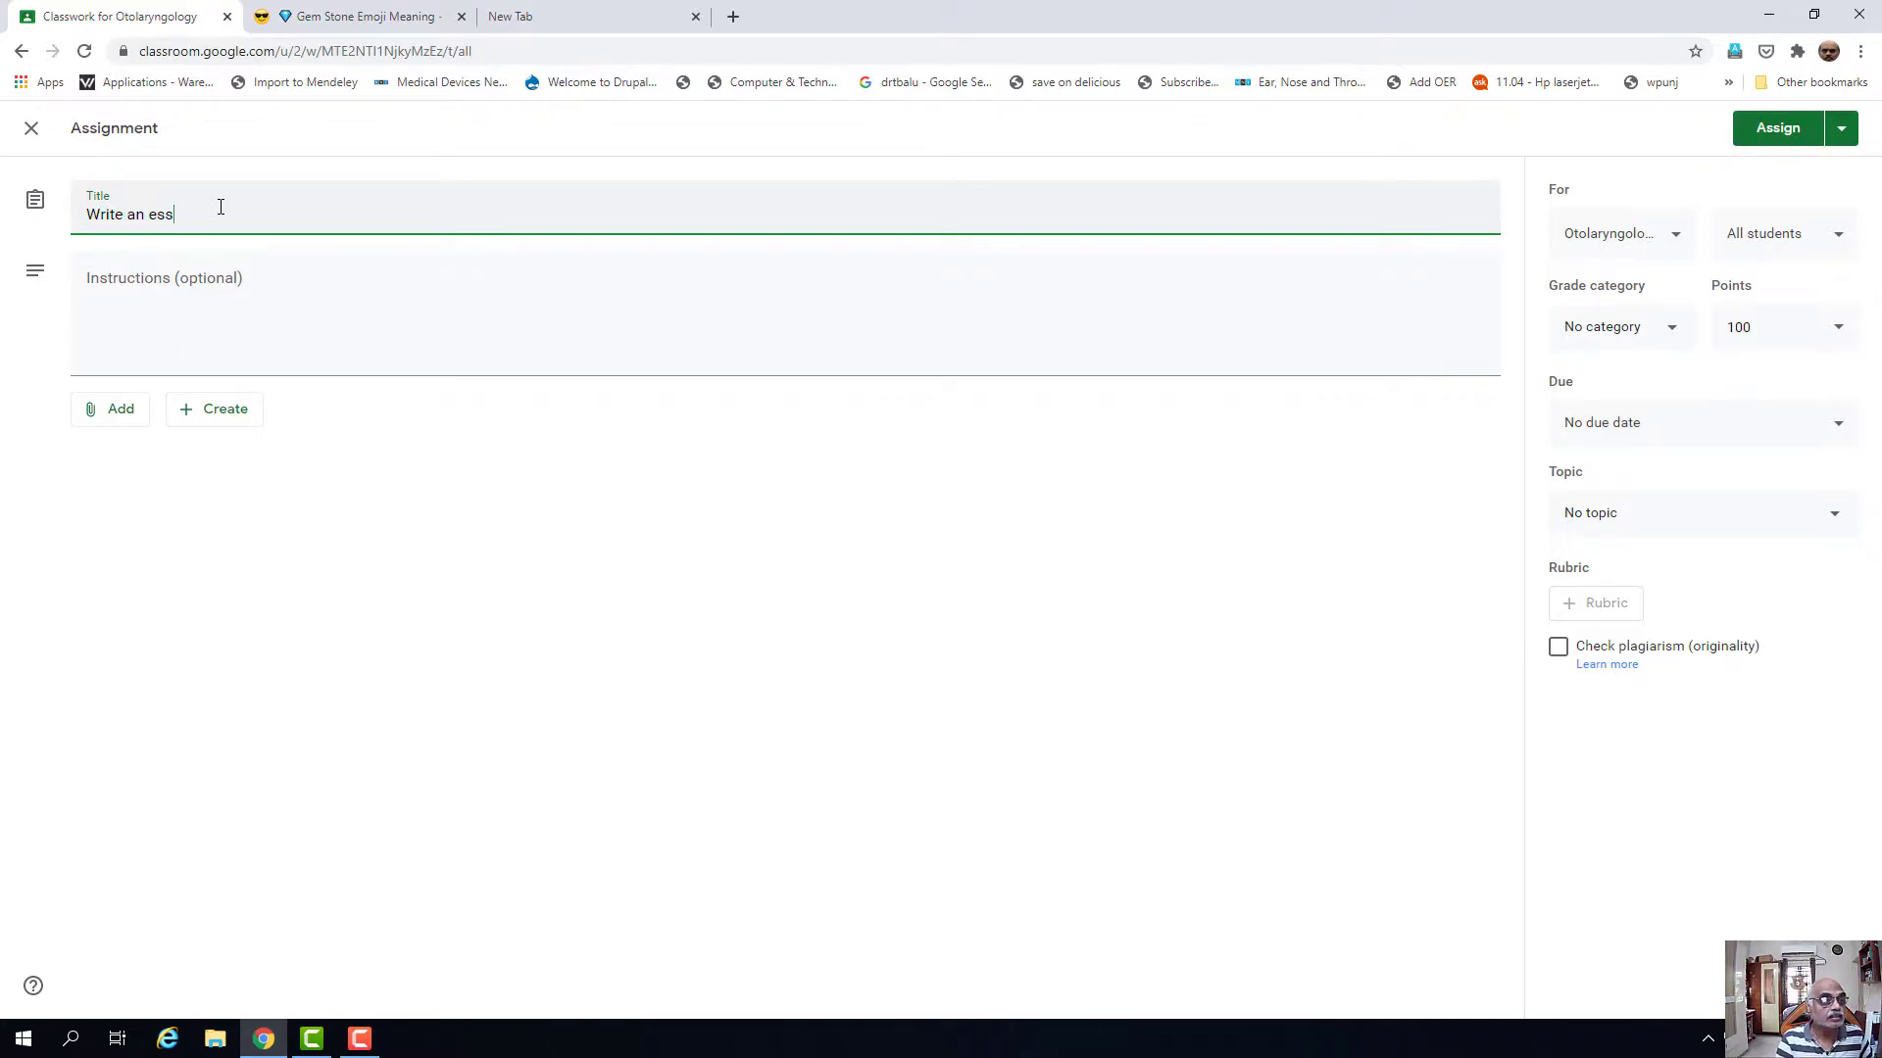
pyautogui.write('ay on Hearing aids with t')
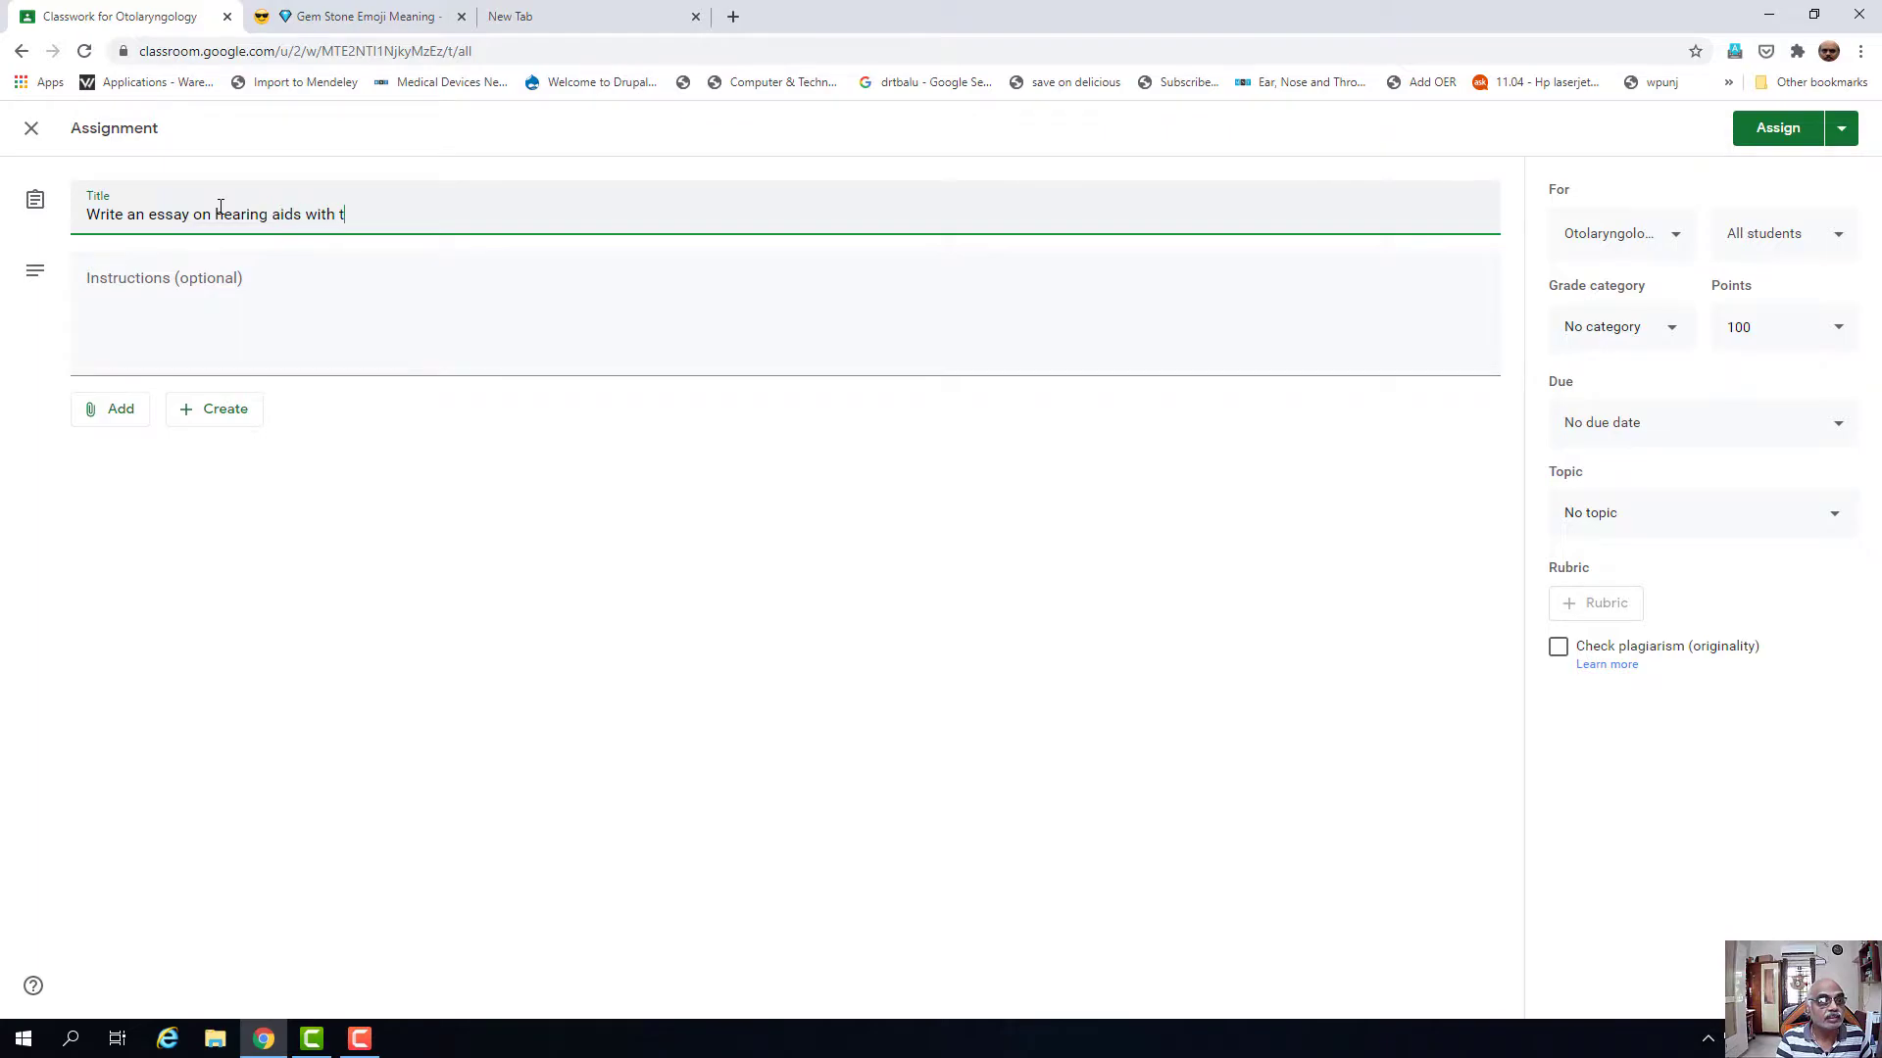
pyautogui.write('he help of diagram nbme the various parts')
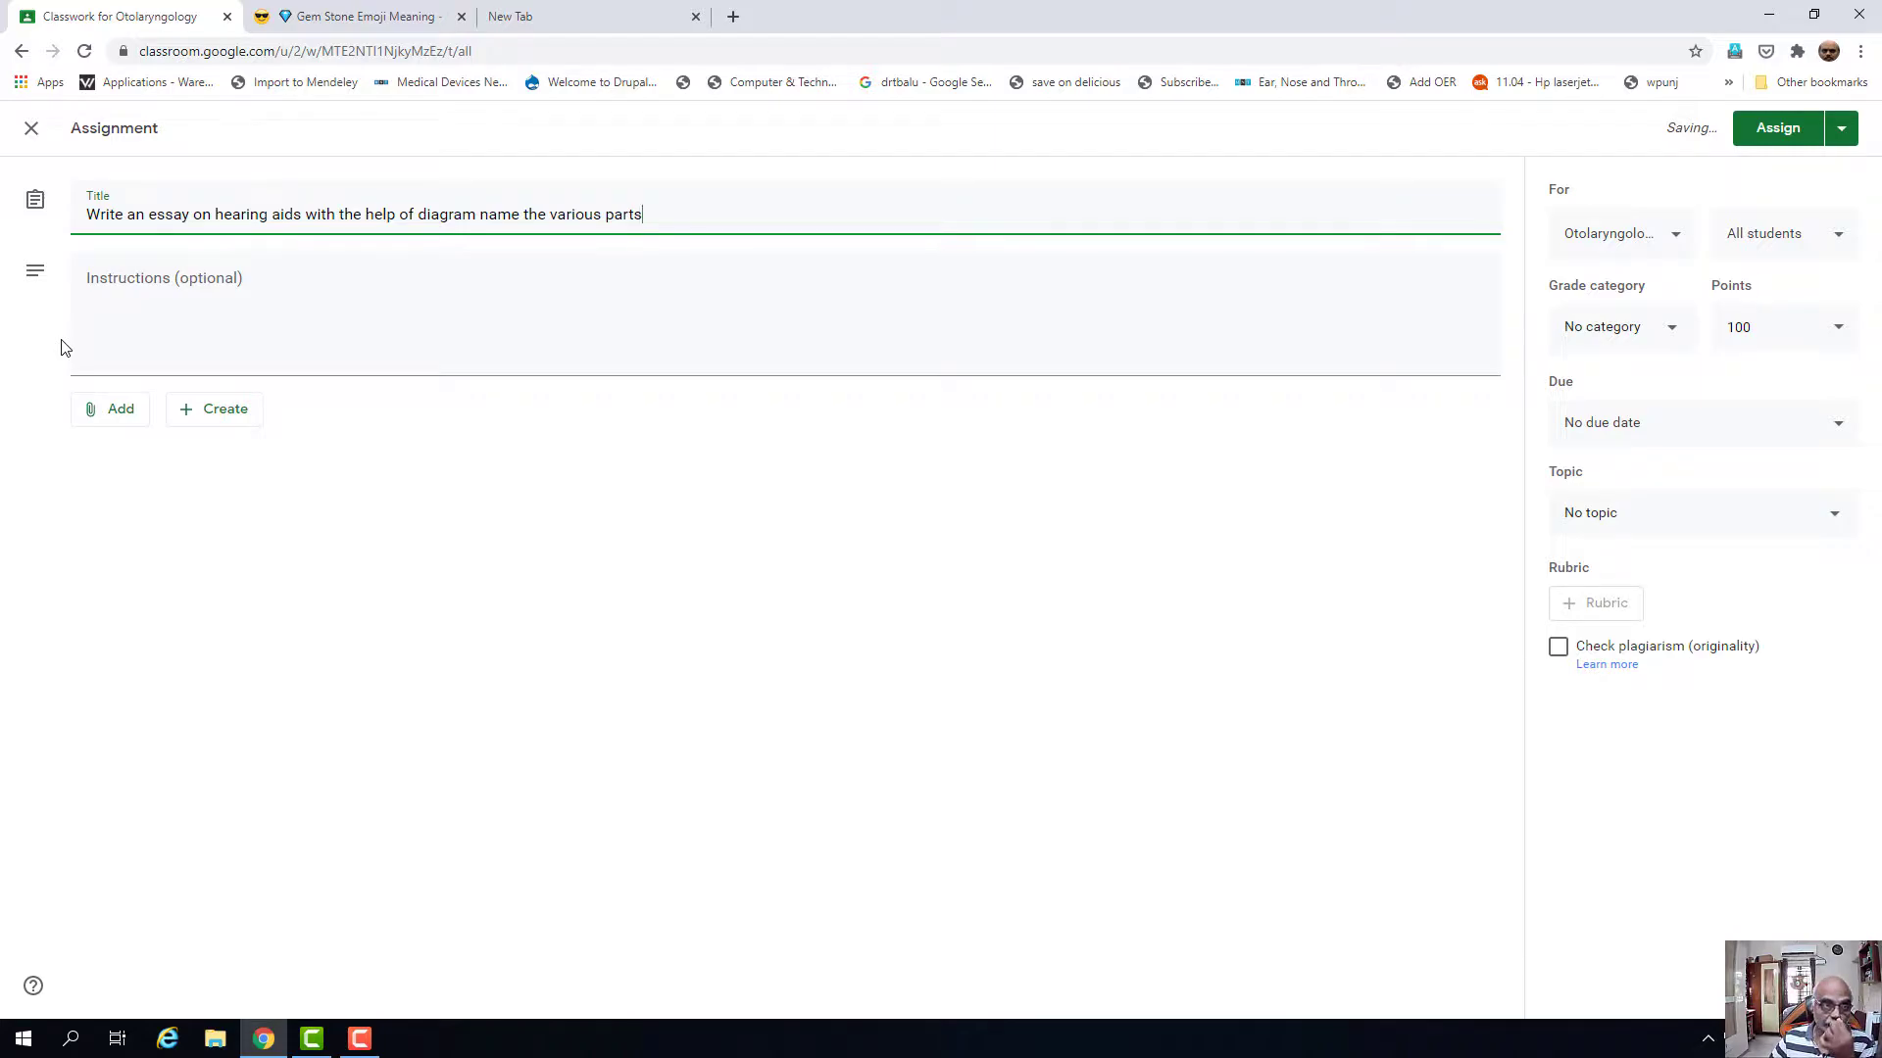
# - Enter "Instructions to the students goes here" as the assignment's instructions
pyautogui.click(193, 310)
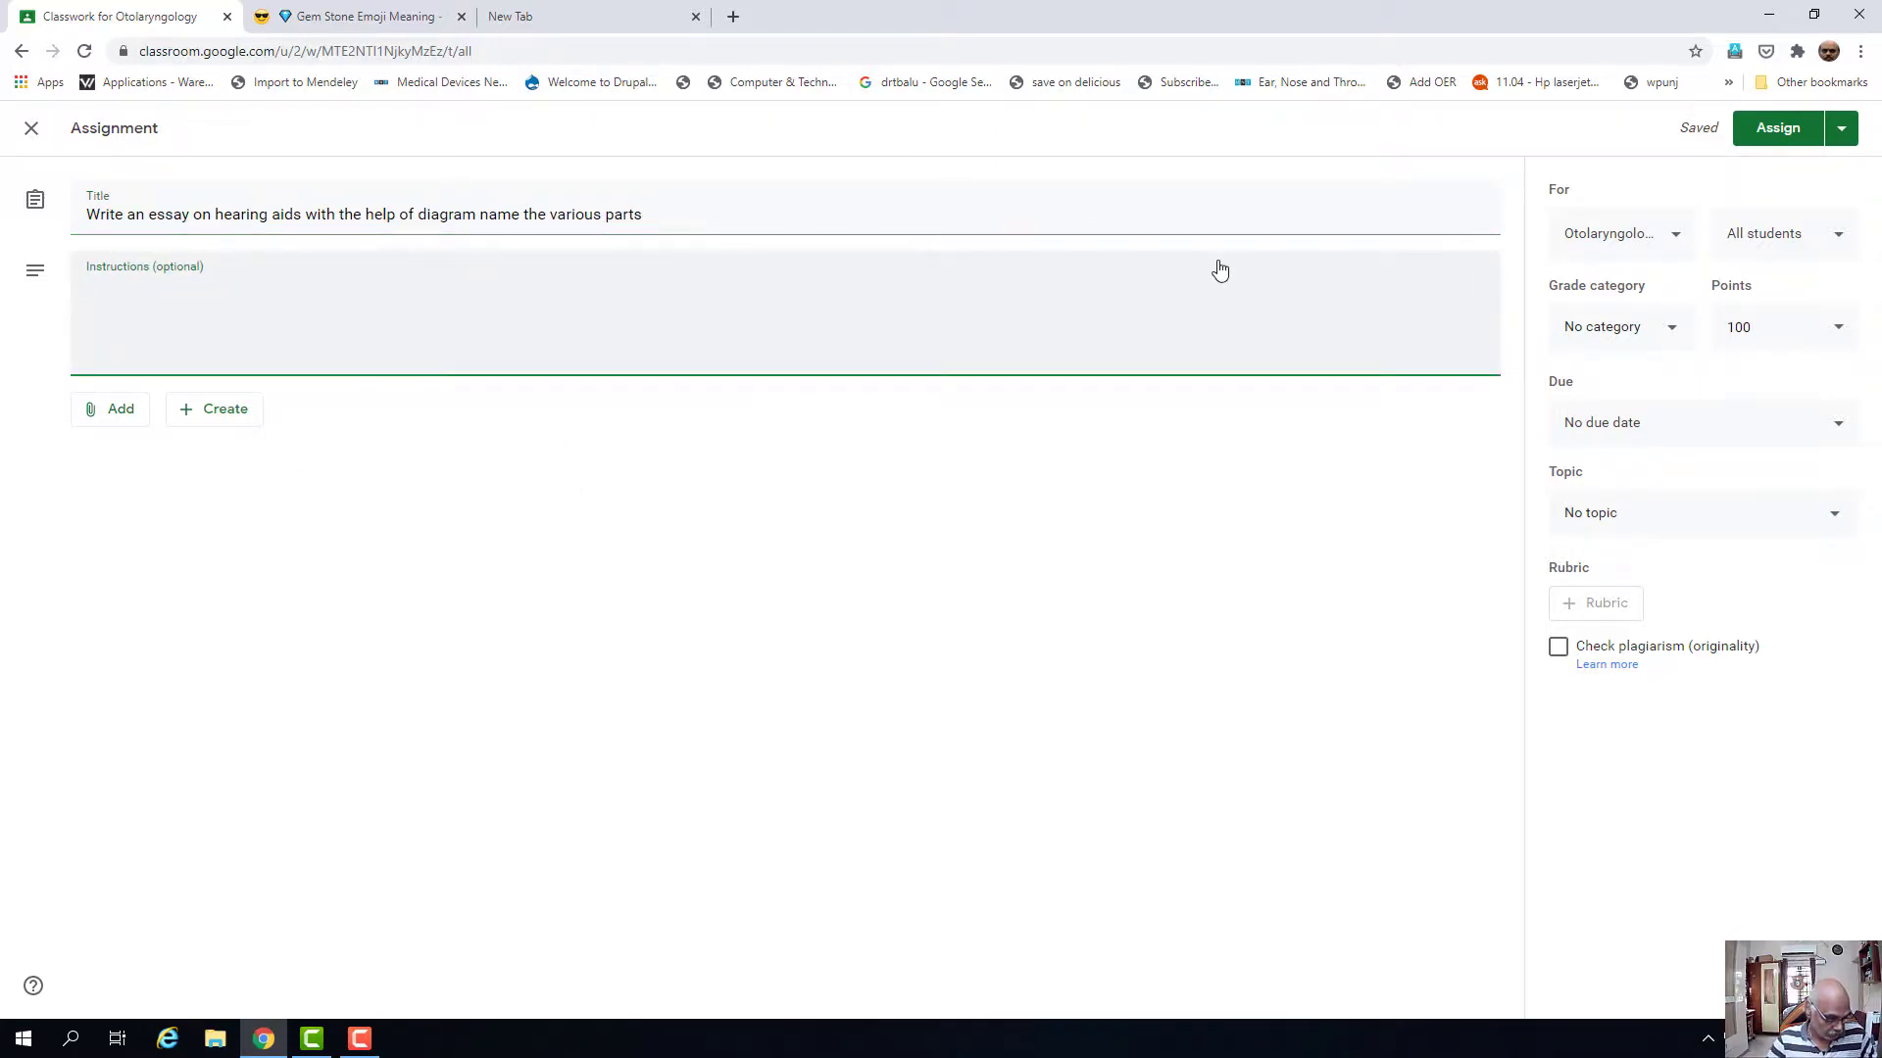
pyautogui.write('Instructions to the students goe sh')
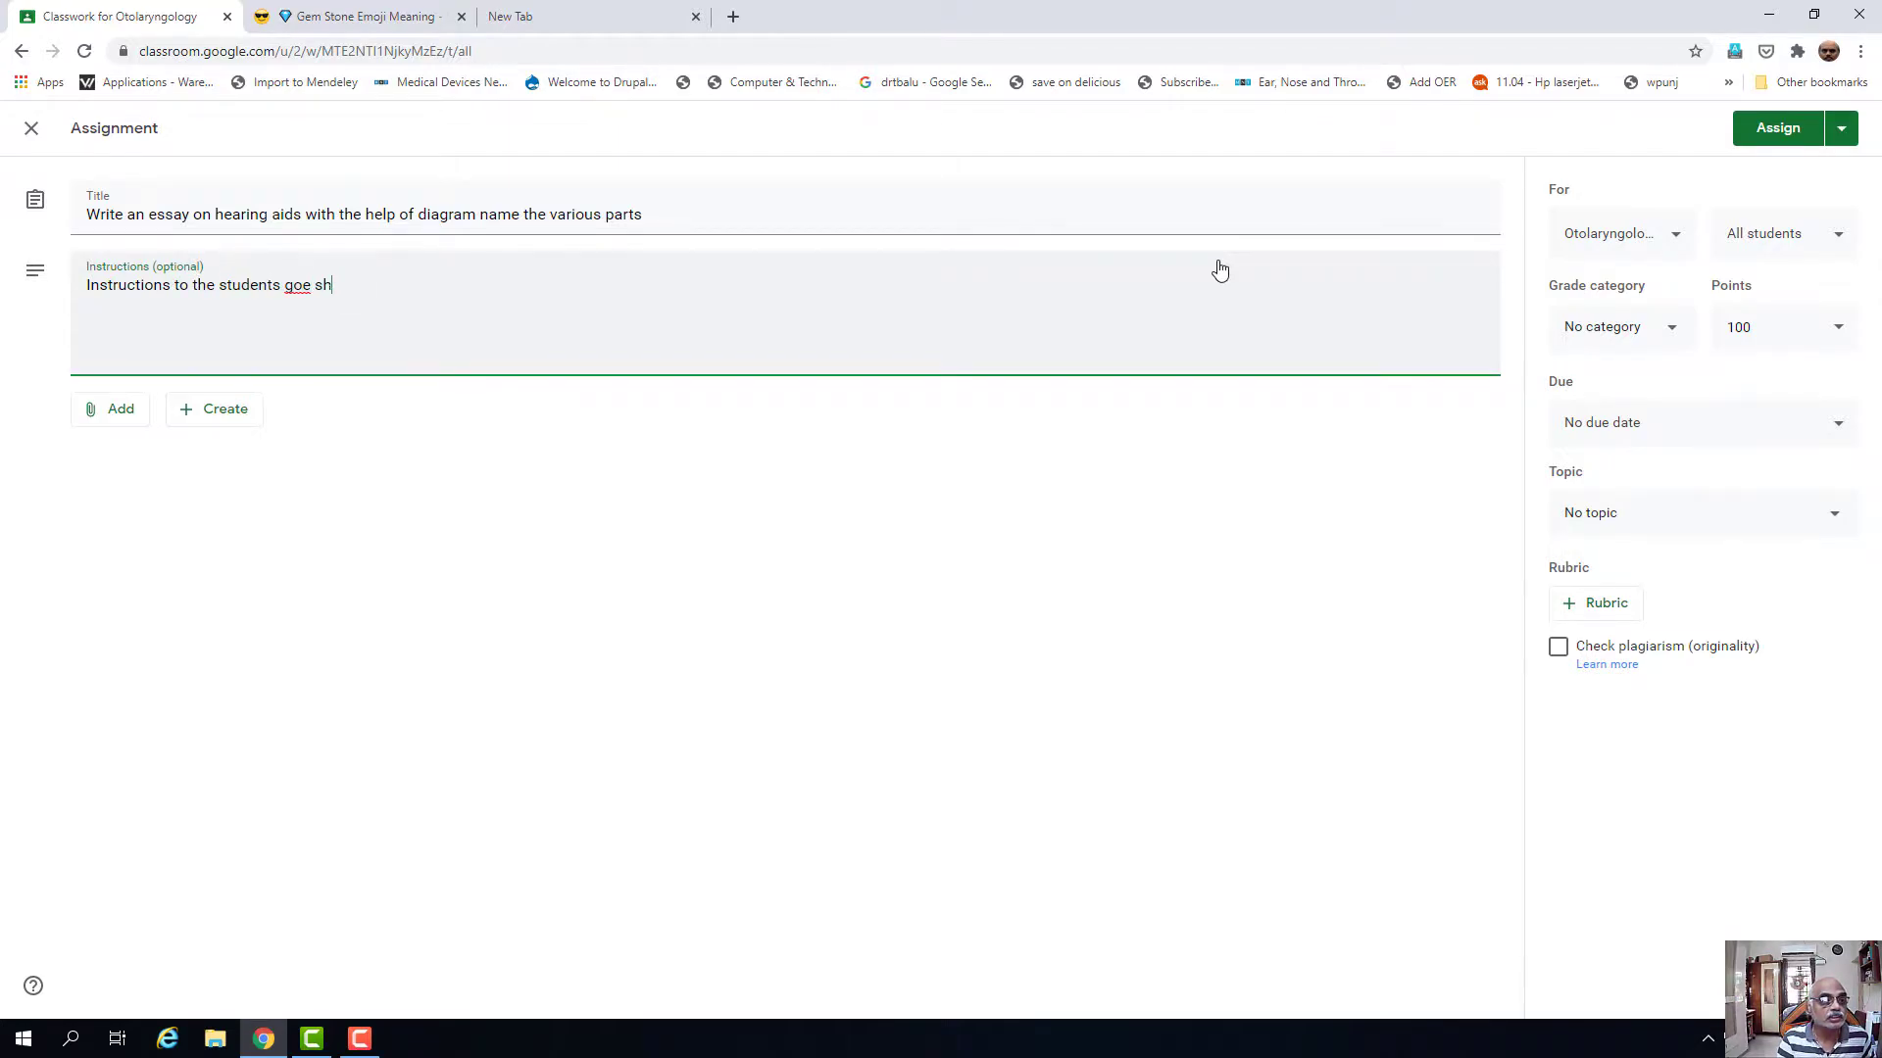
pyautogui.press('BackSpace')
pyautogui.press('BackSpace')
pyautogui.press('BackSpace')
pyautogui.write('s here')
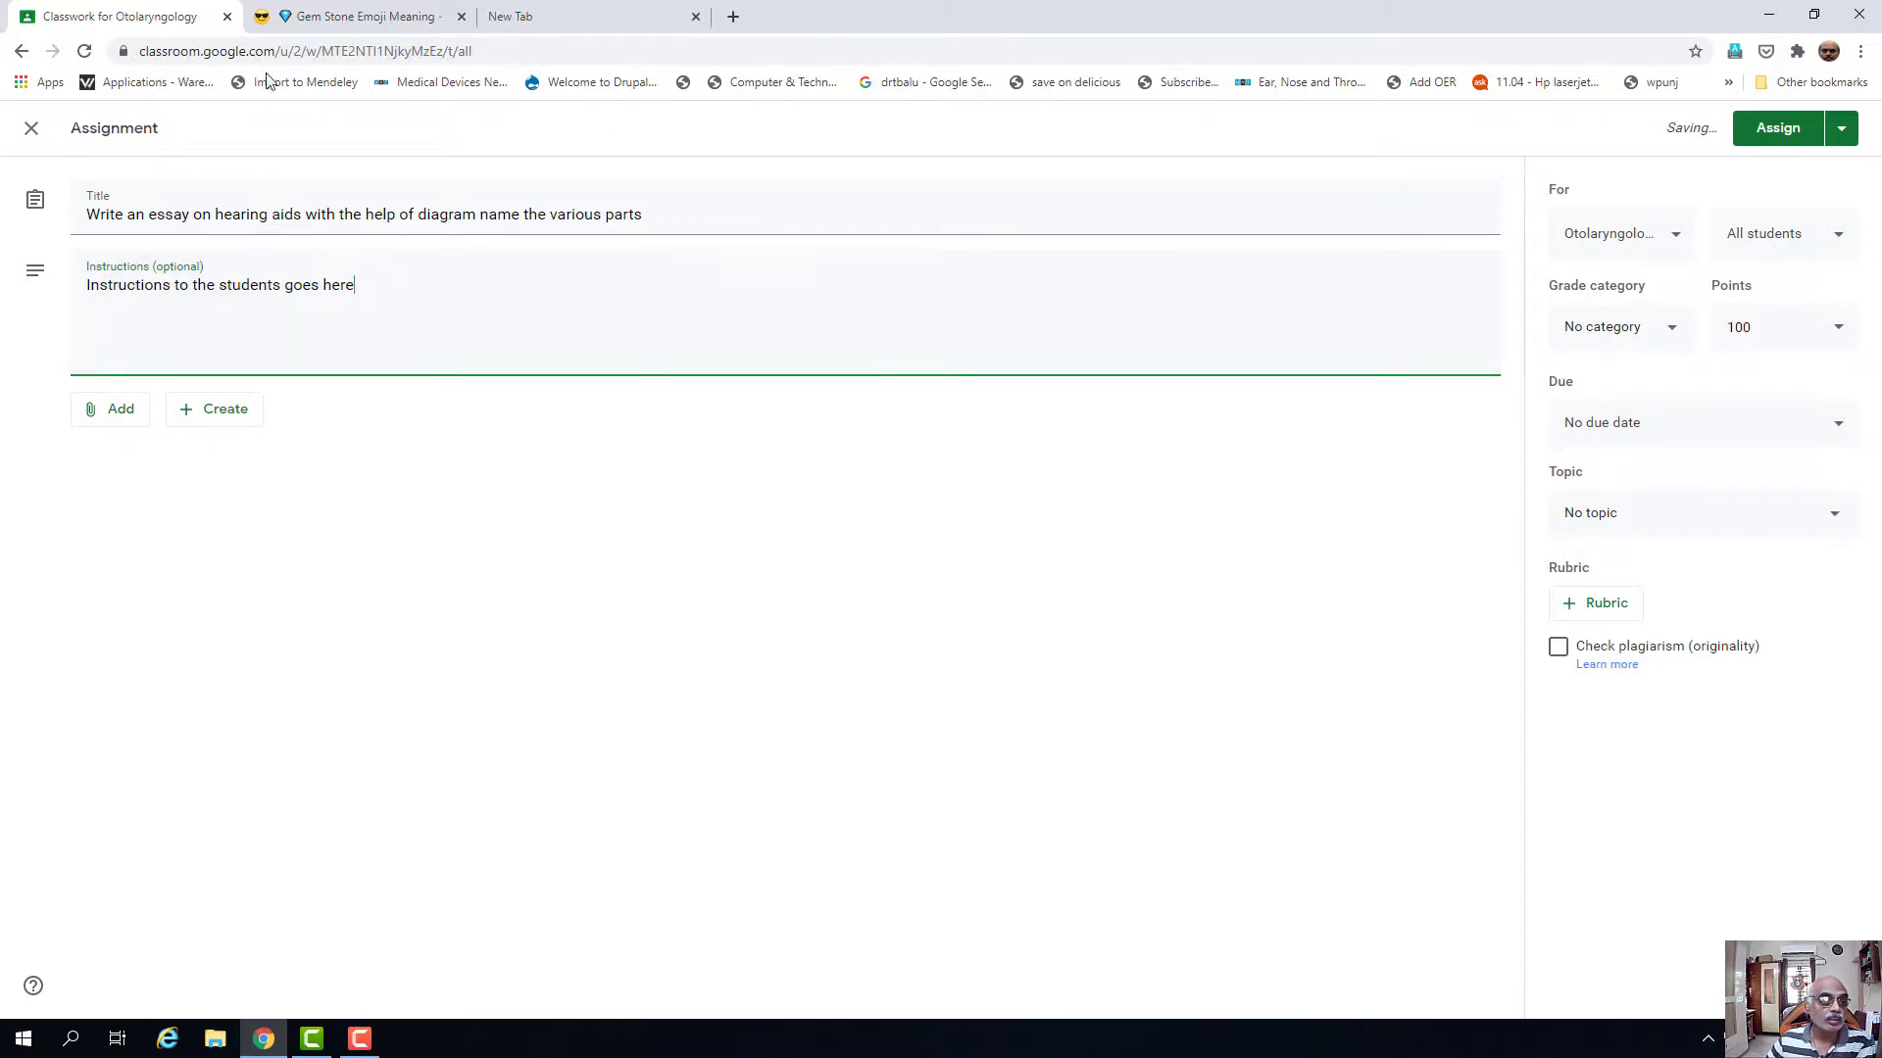
# - Attach today's recent file Assignment I.docx from Google Drive to the assignment
pyautogui.click(93, 420)
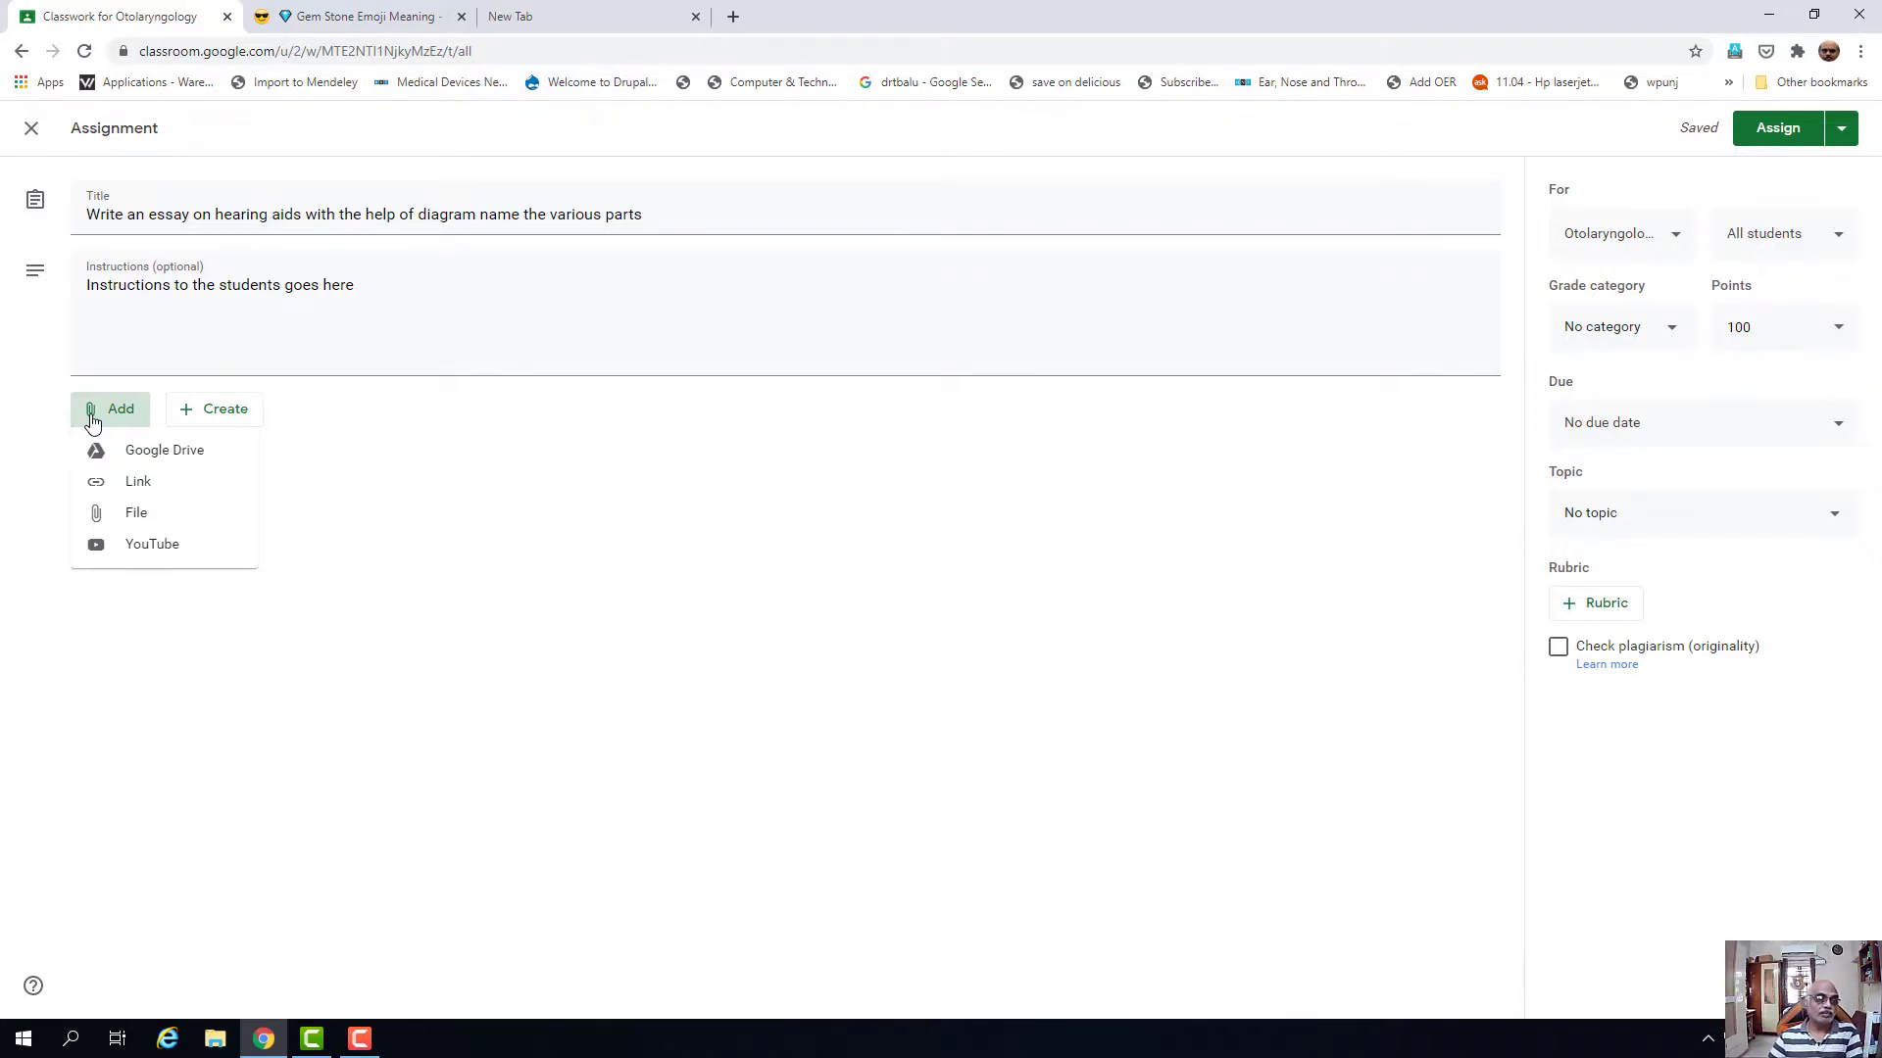
pyautogui.click(189, 466)
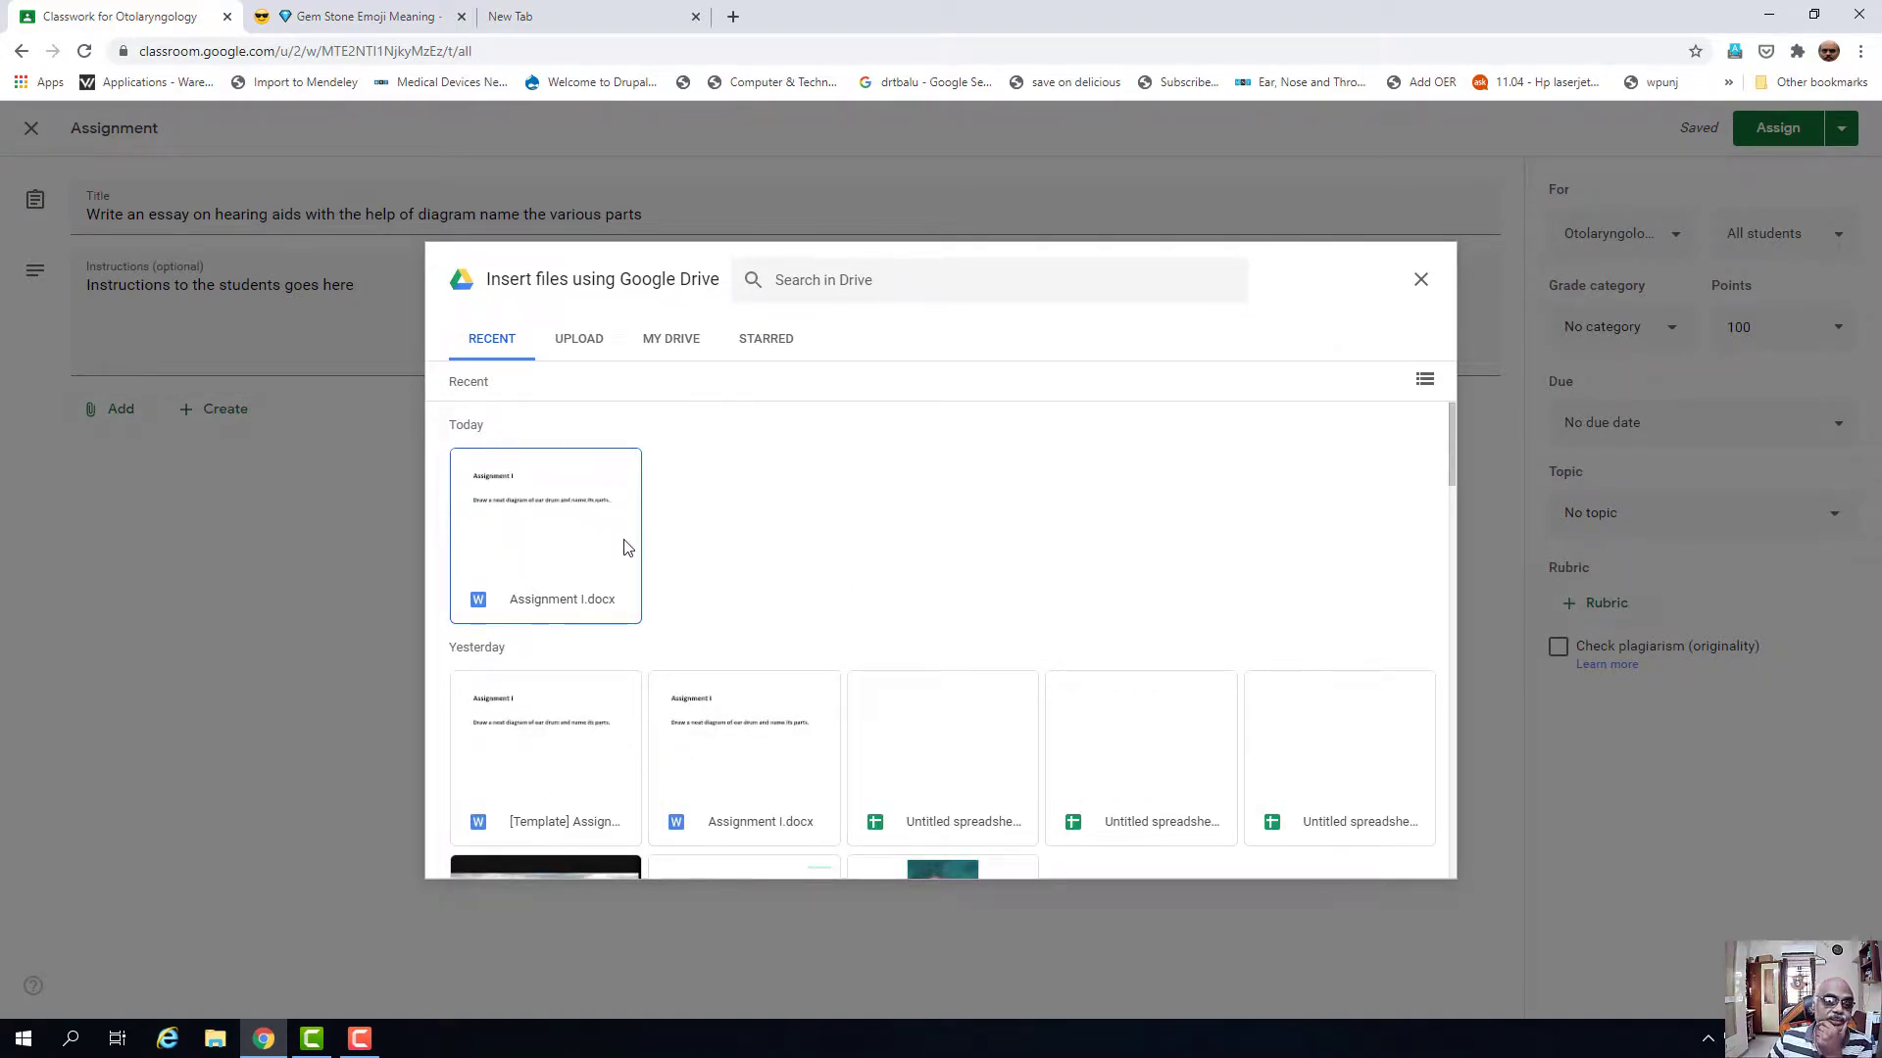
pyautogui.click(550, 560)
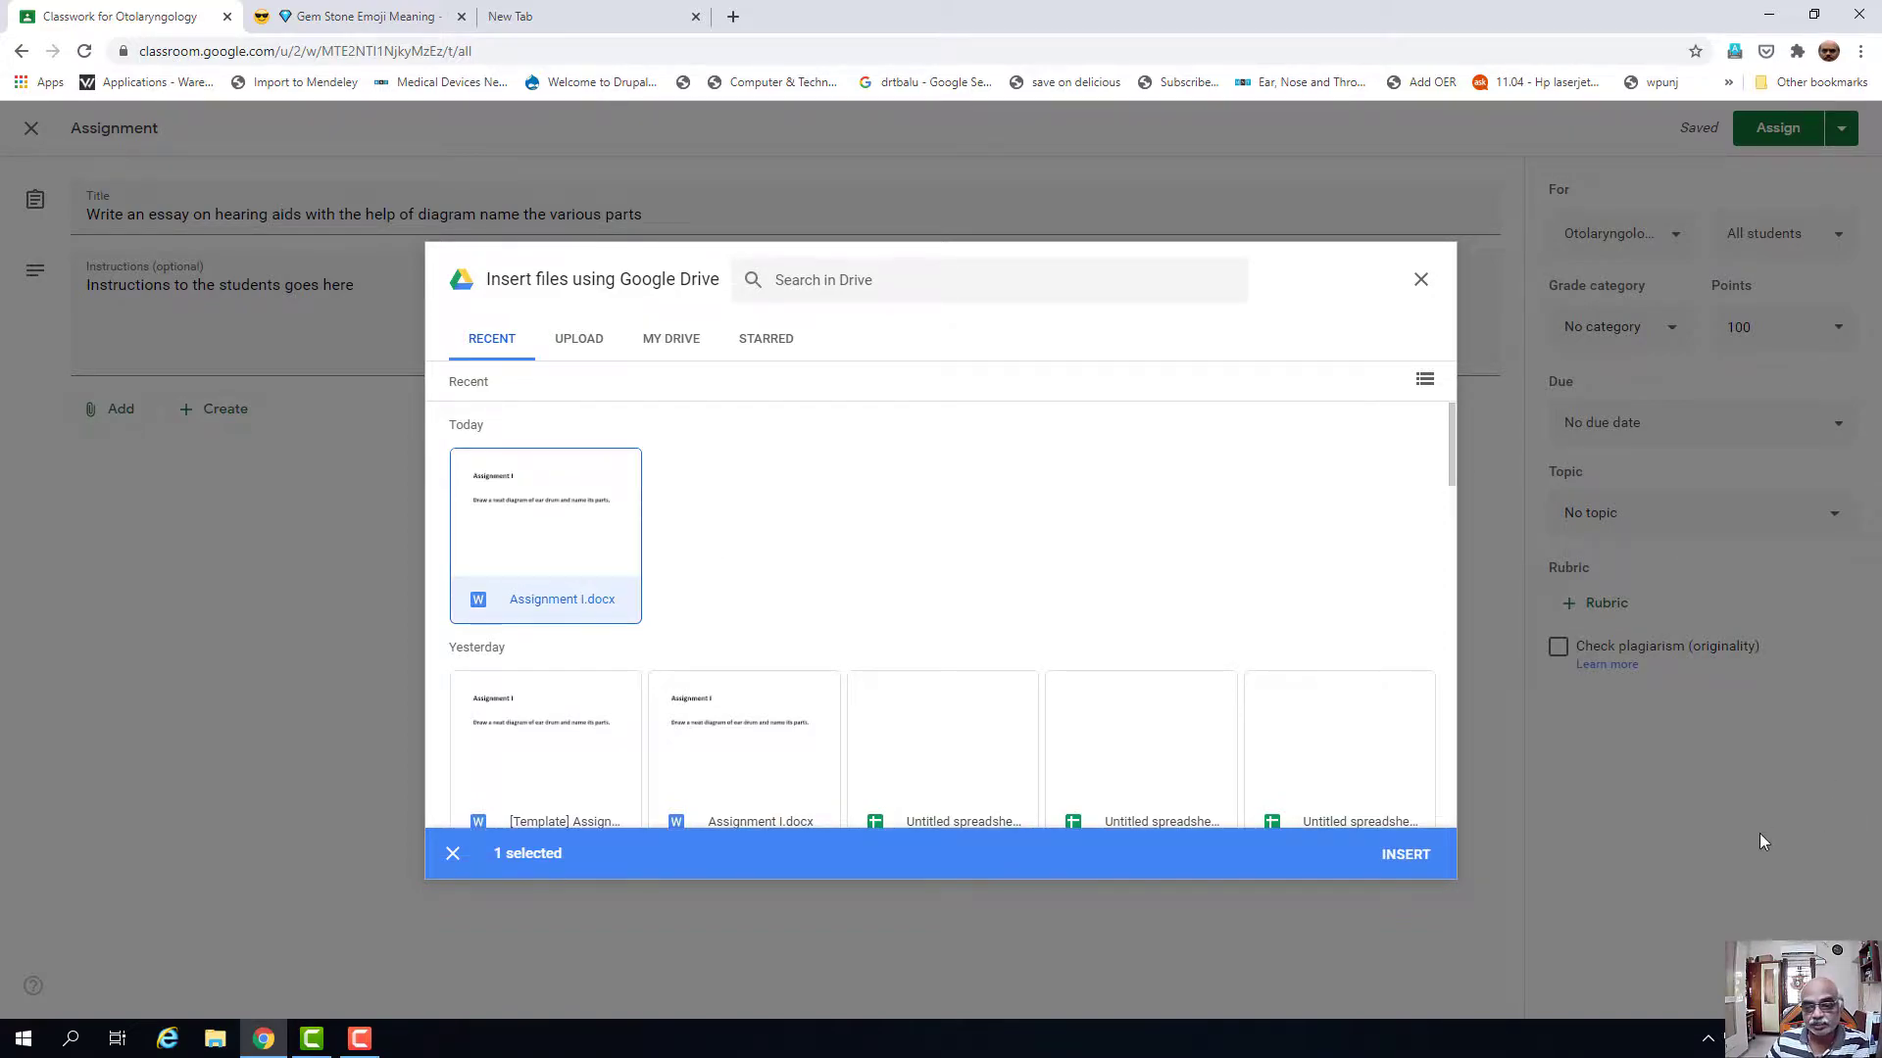
pyautogui.click(1405, 855)
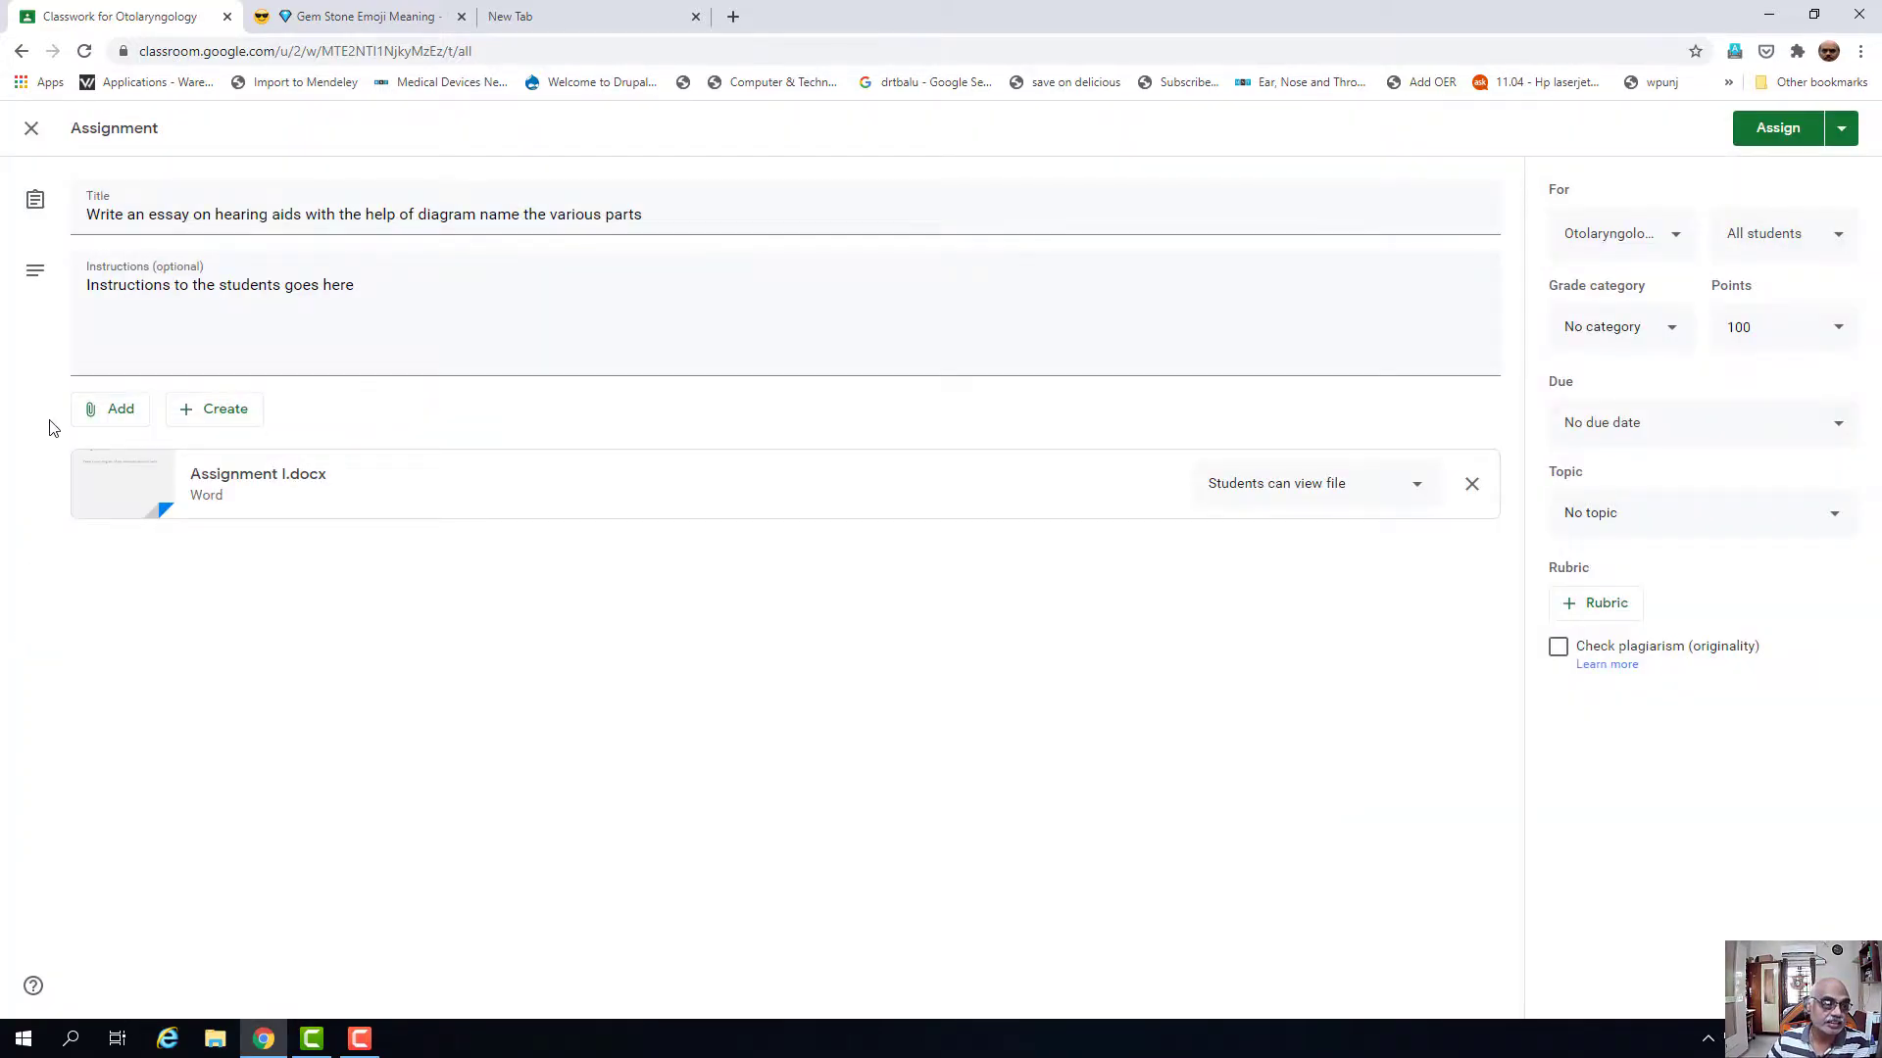
# - Examine the options for attaching a link, an uploaded file and a YouTube video, without adding any of them
pyautogui.click(114, 429)
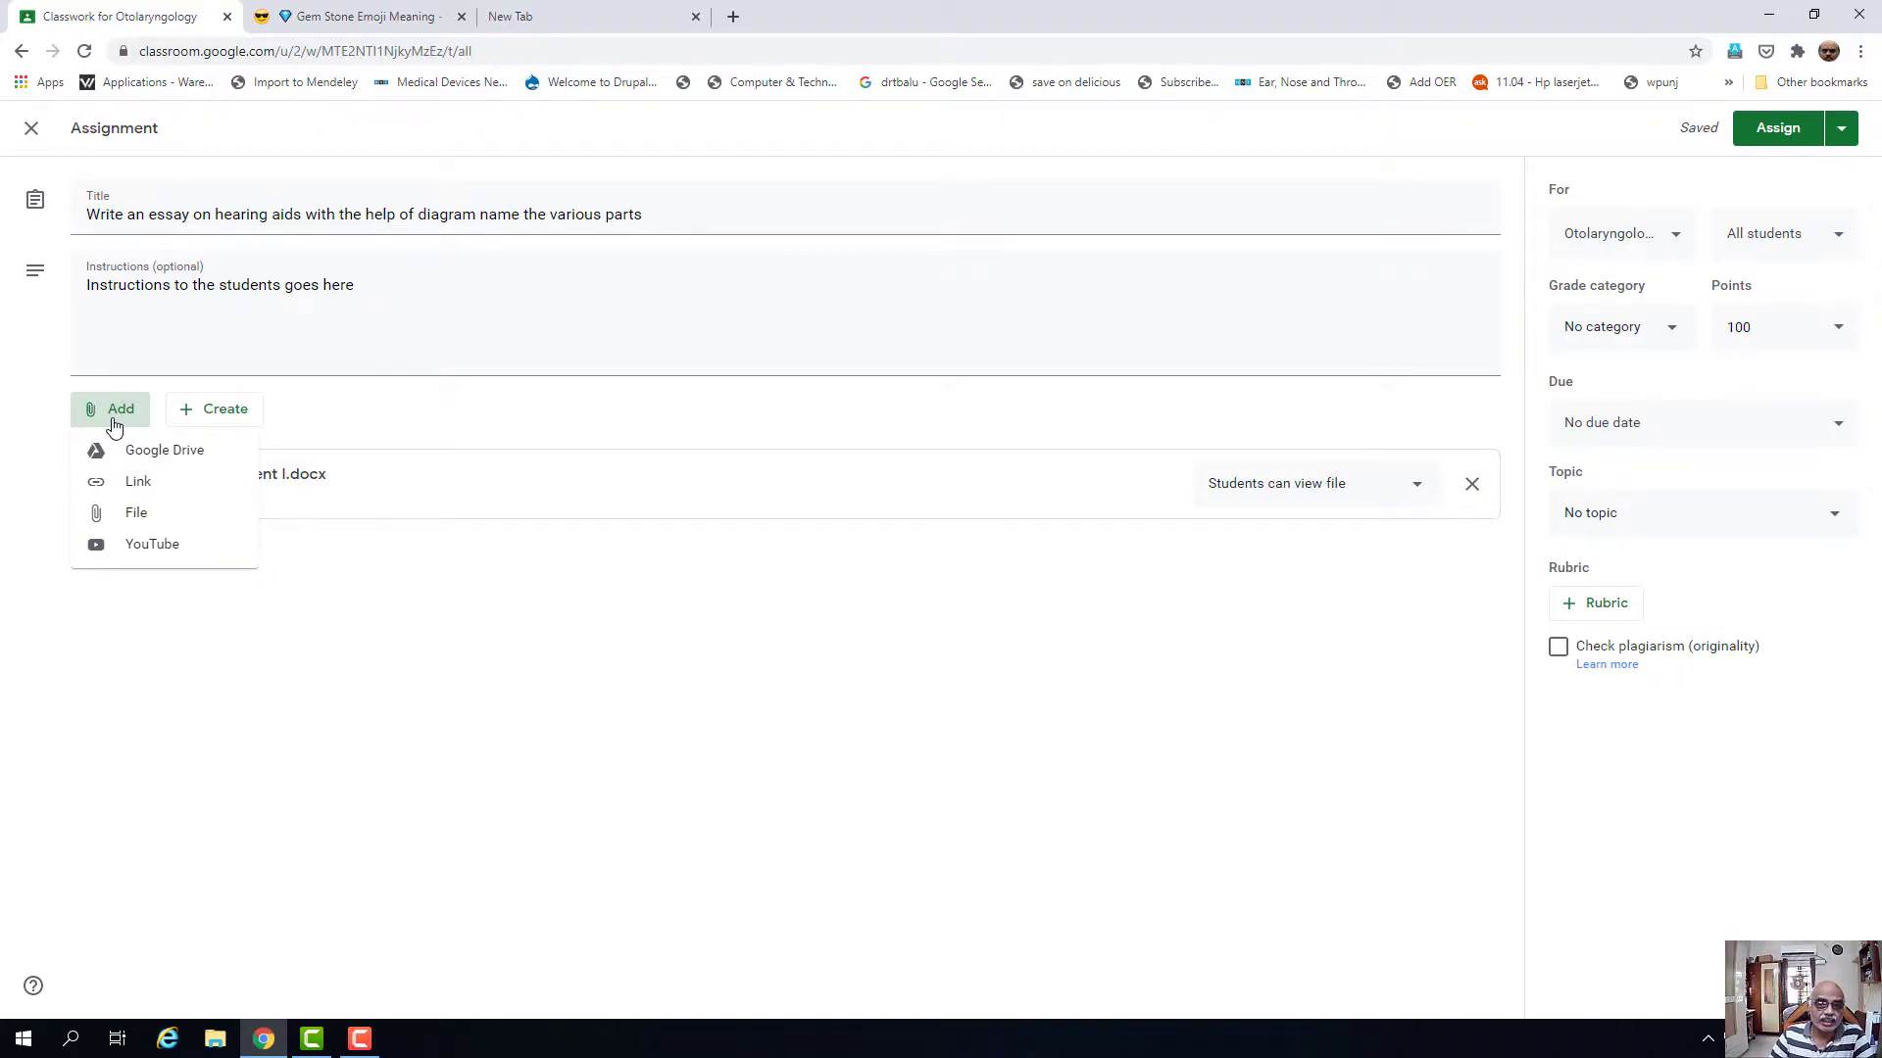
pyautogui.click(136, 486)
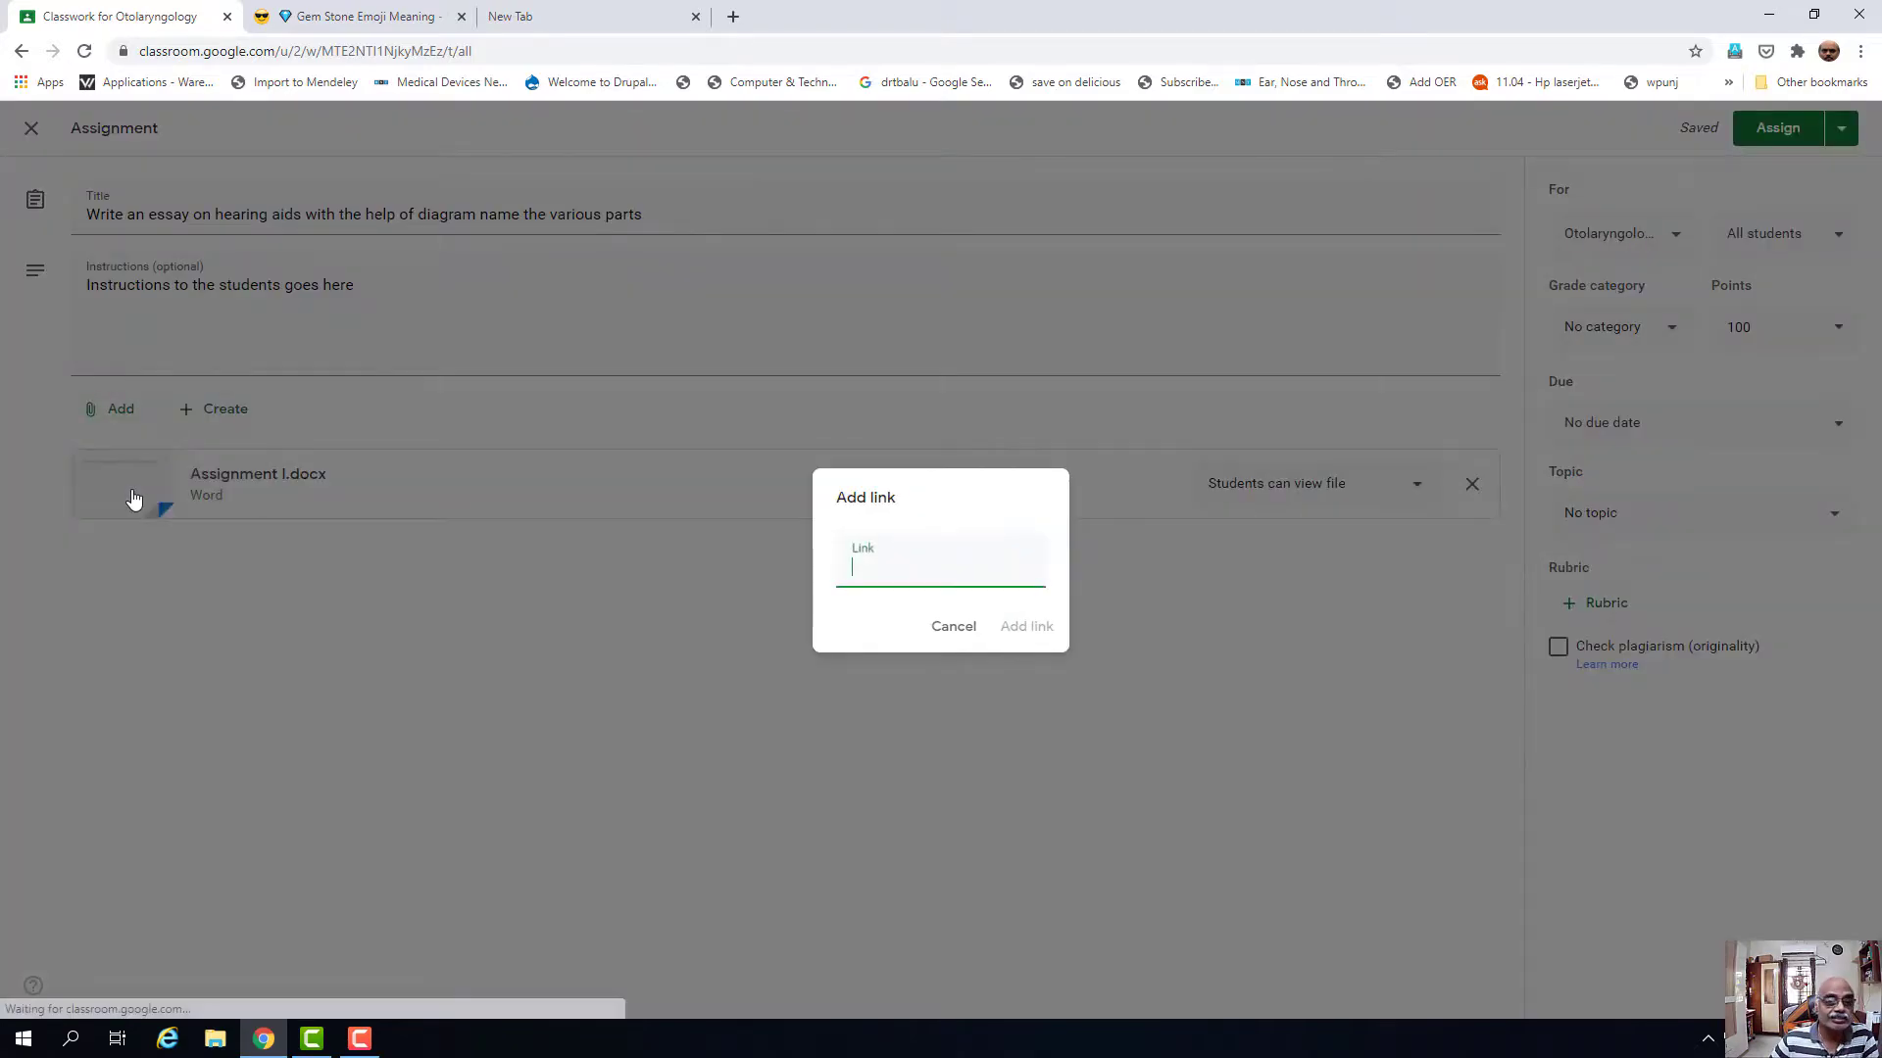
pyautogui.click(953, 627)
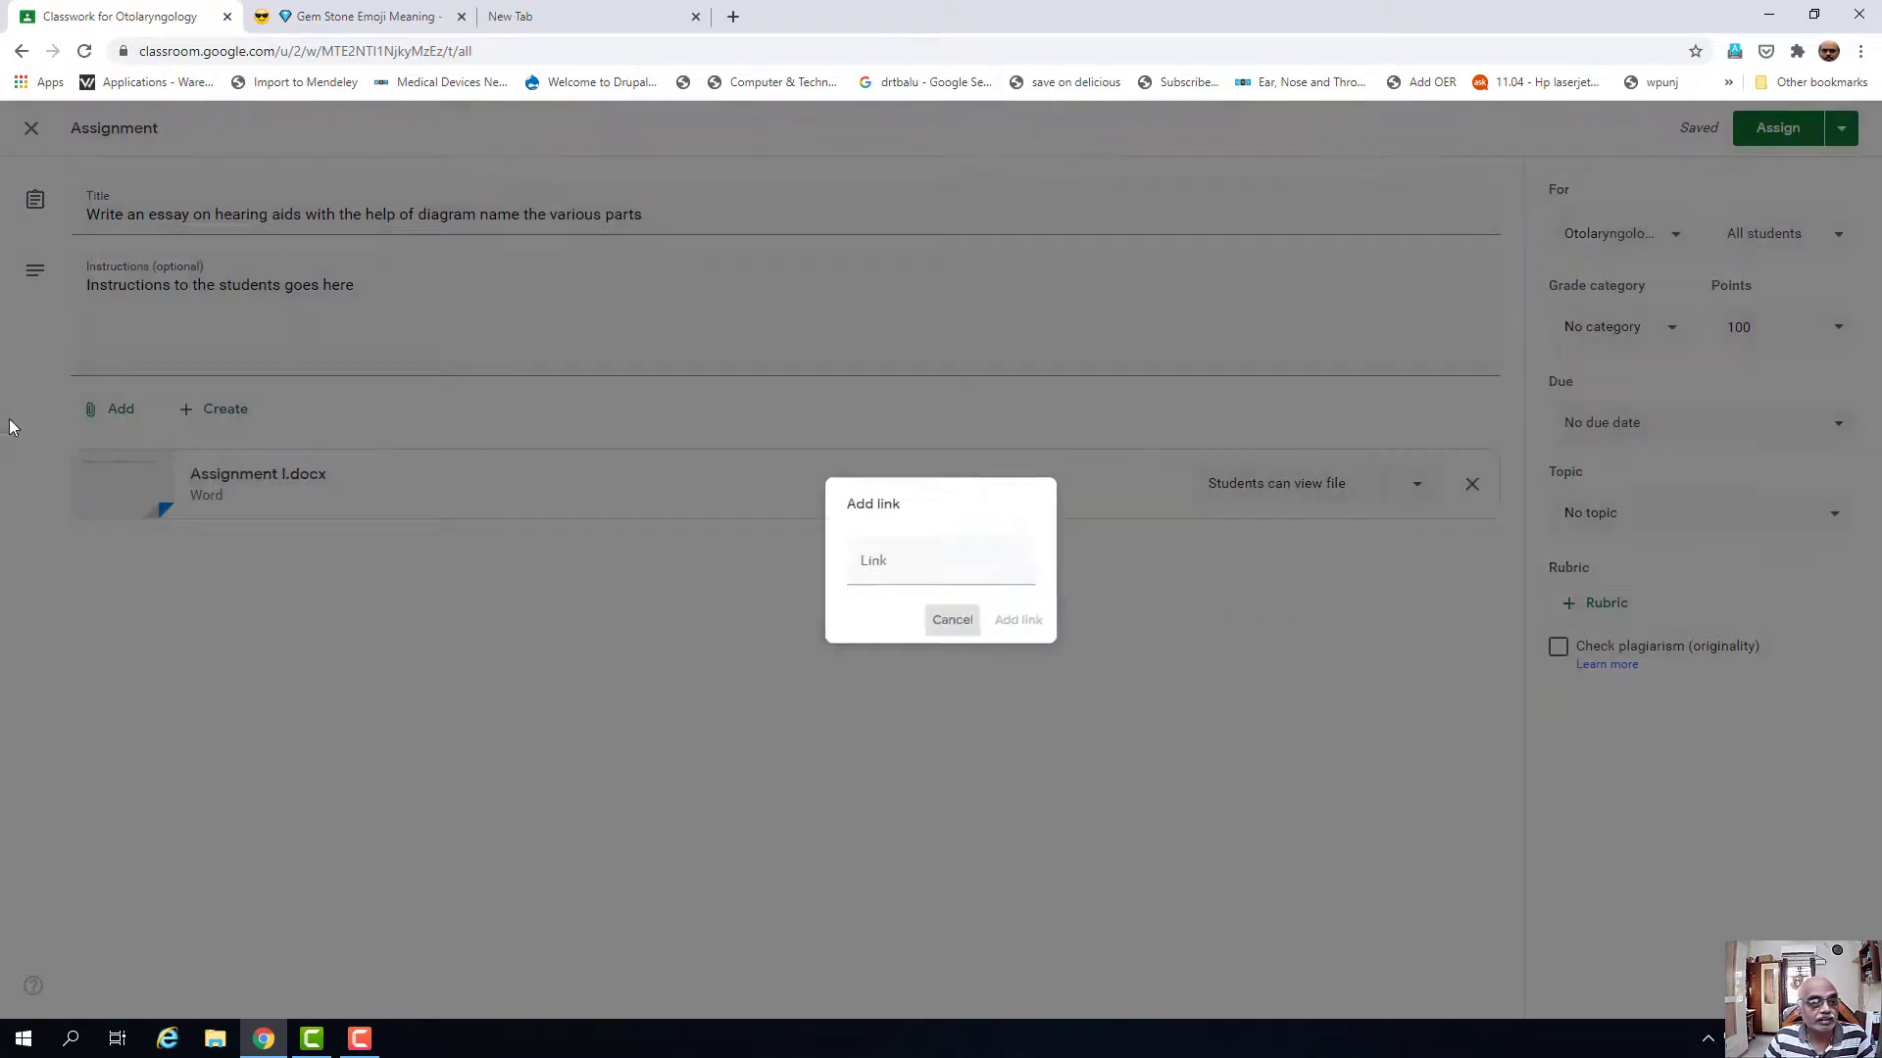
pyautogui.click(98, 411)
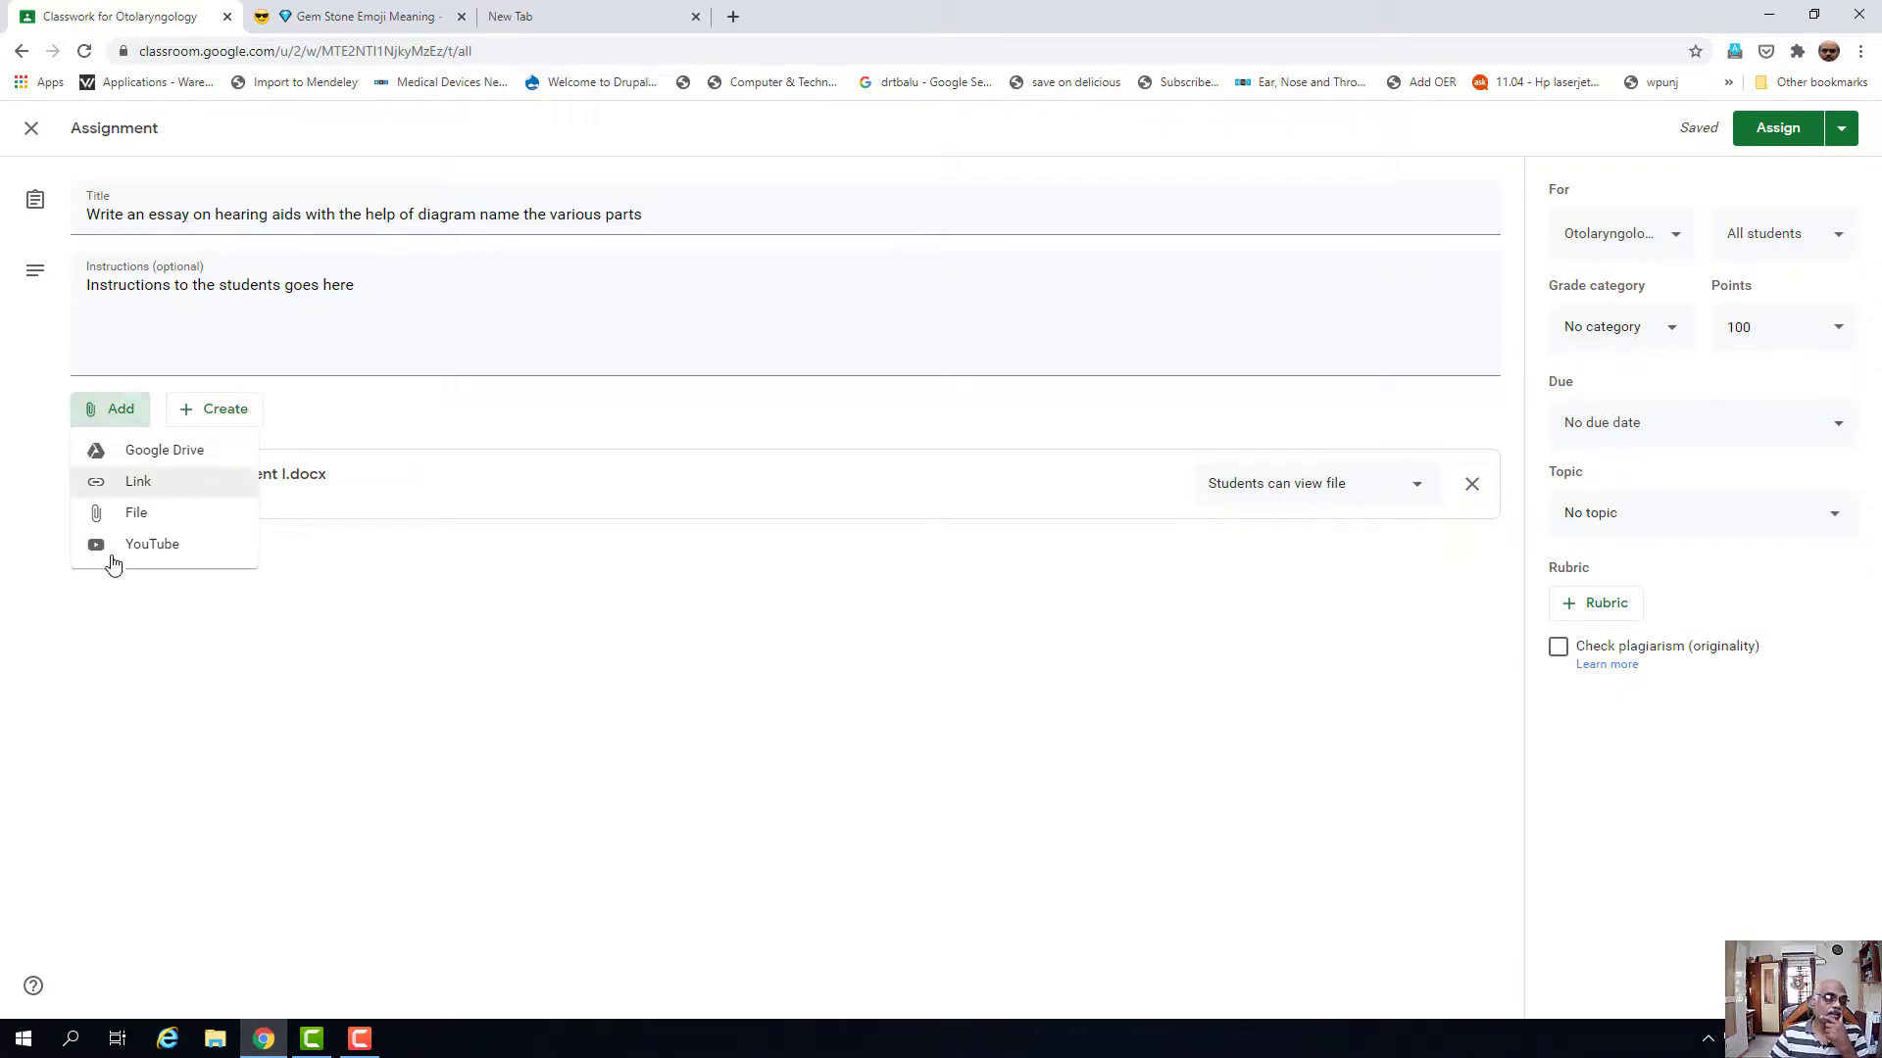
pyautogui.click(134, 516)
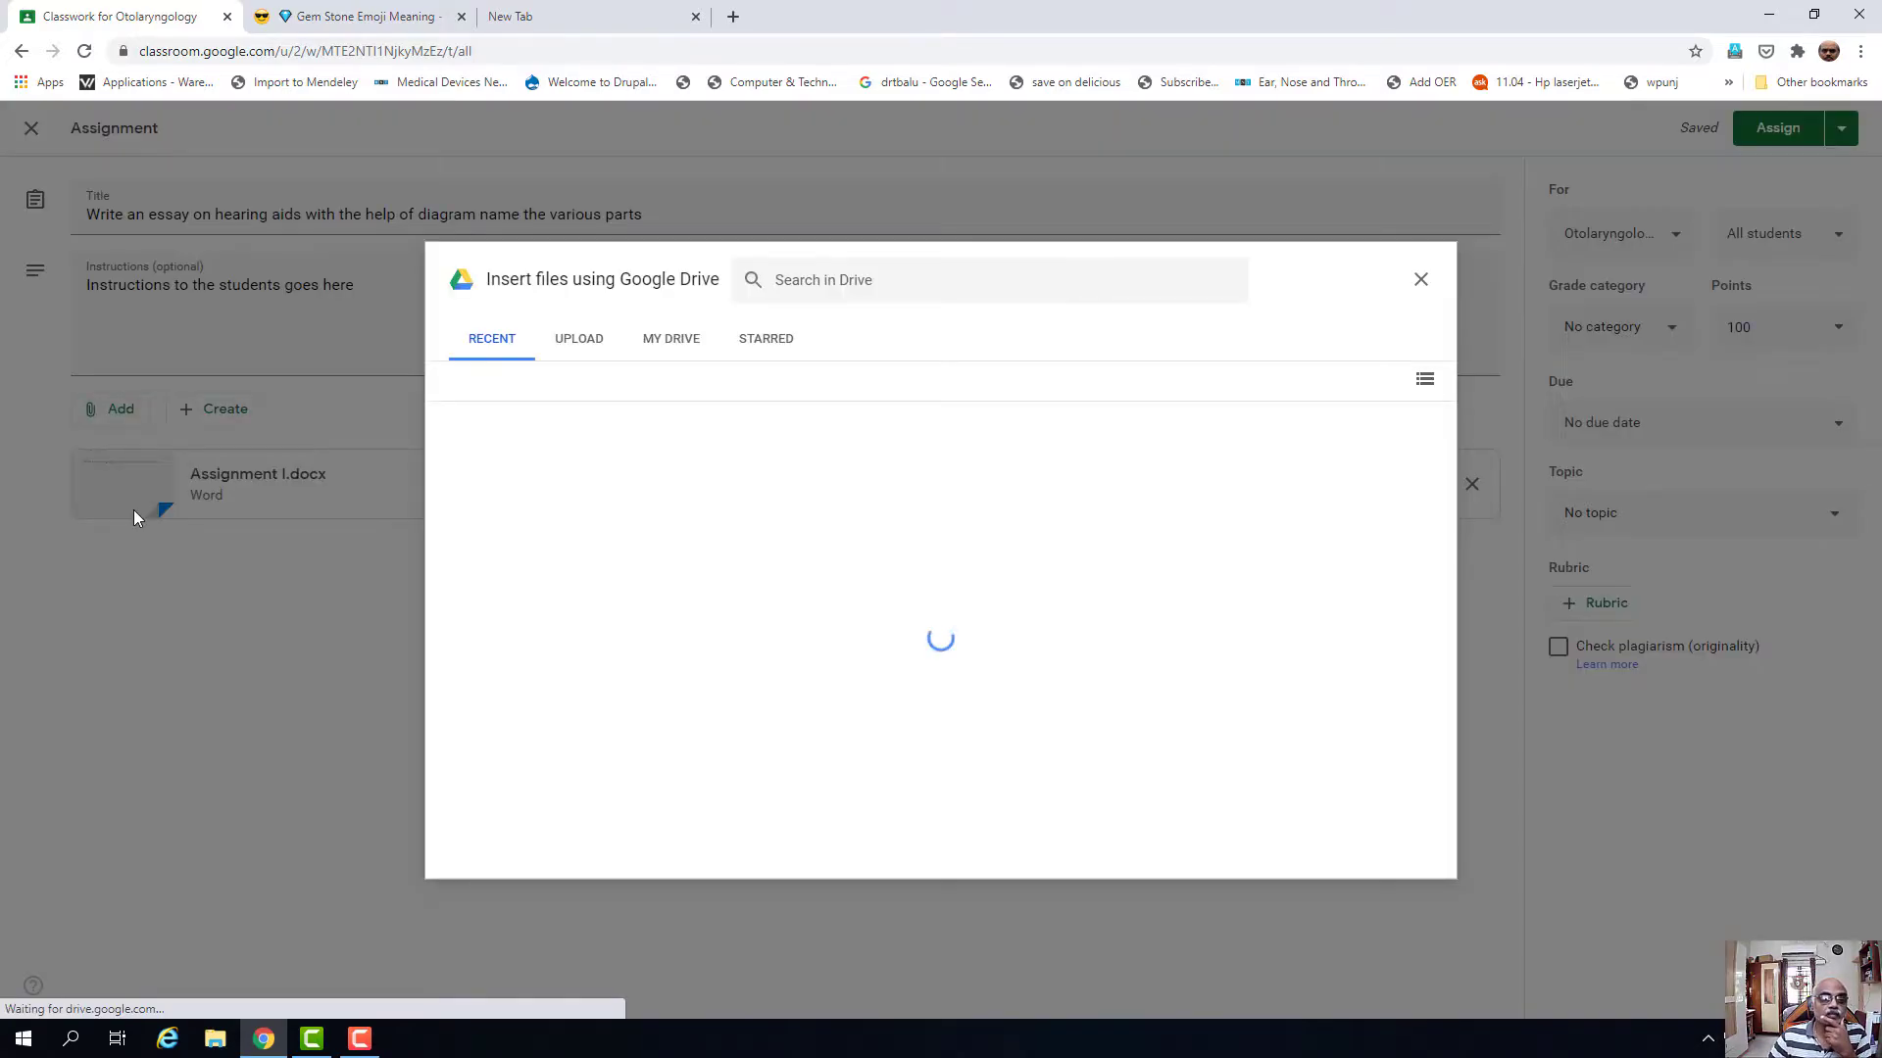
pyautogui.click(587, 340)
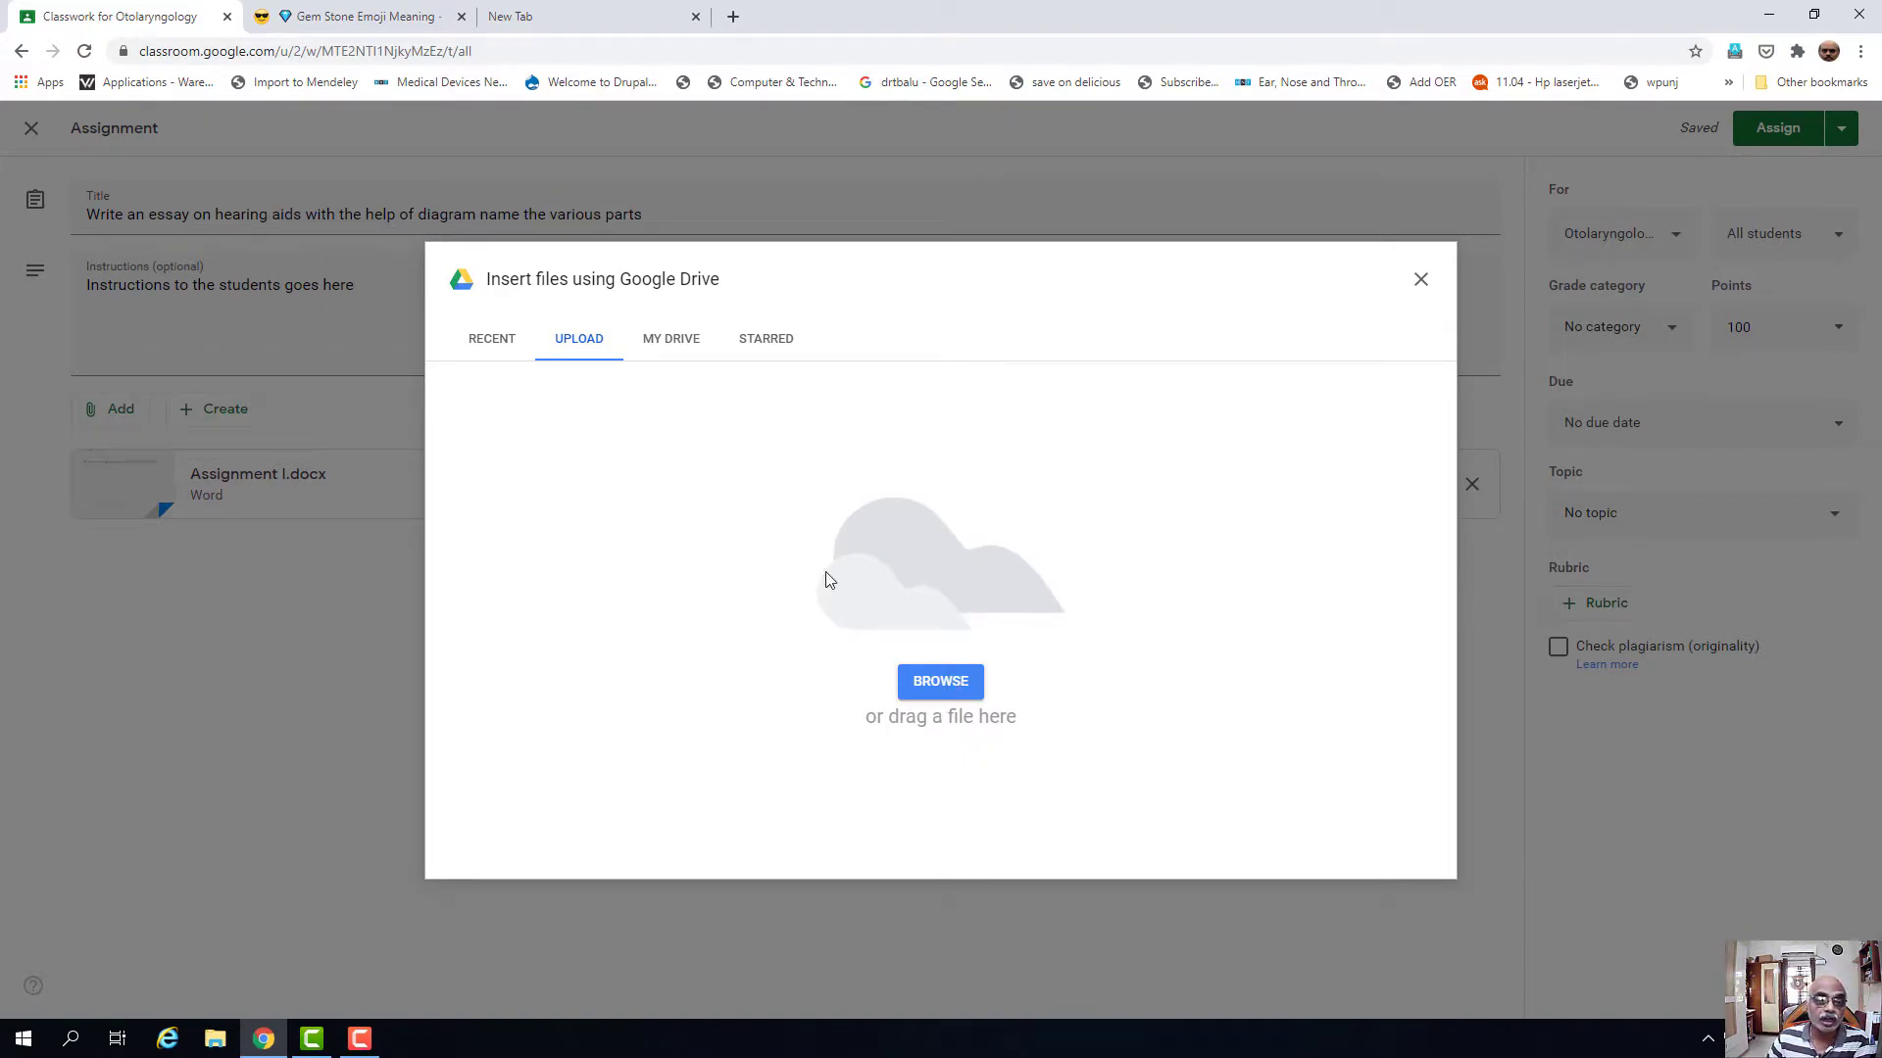
pyautogui.click(1420, 282)
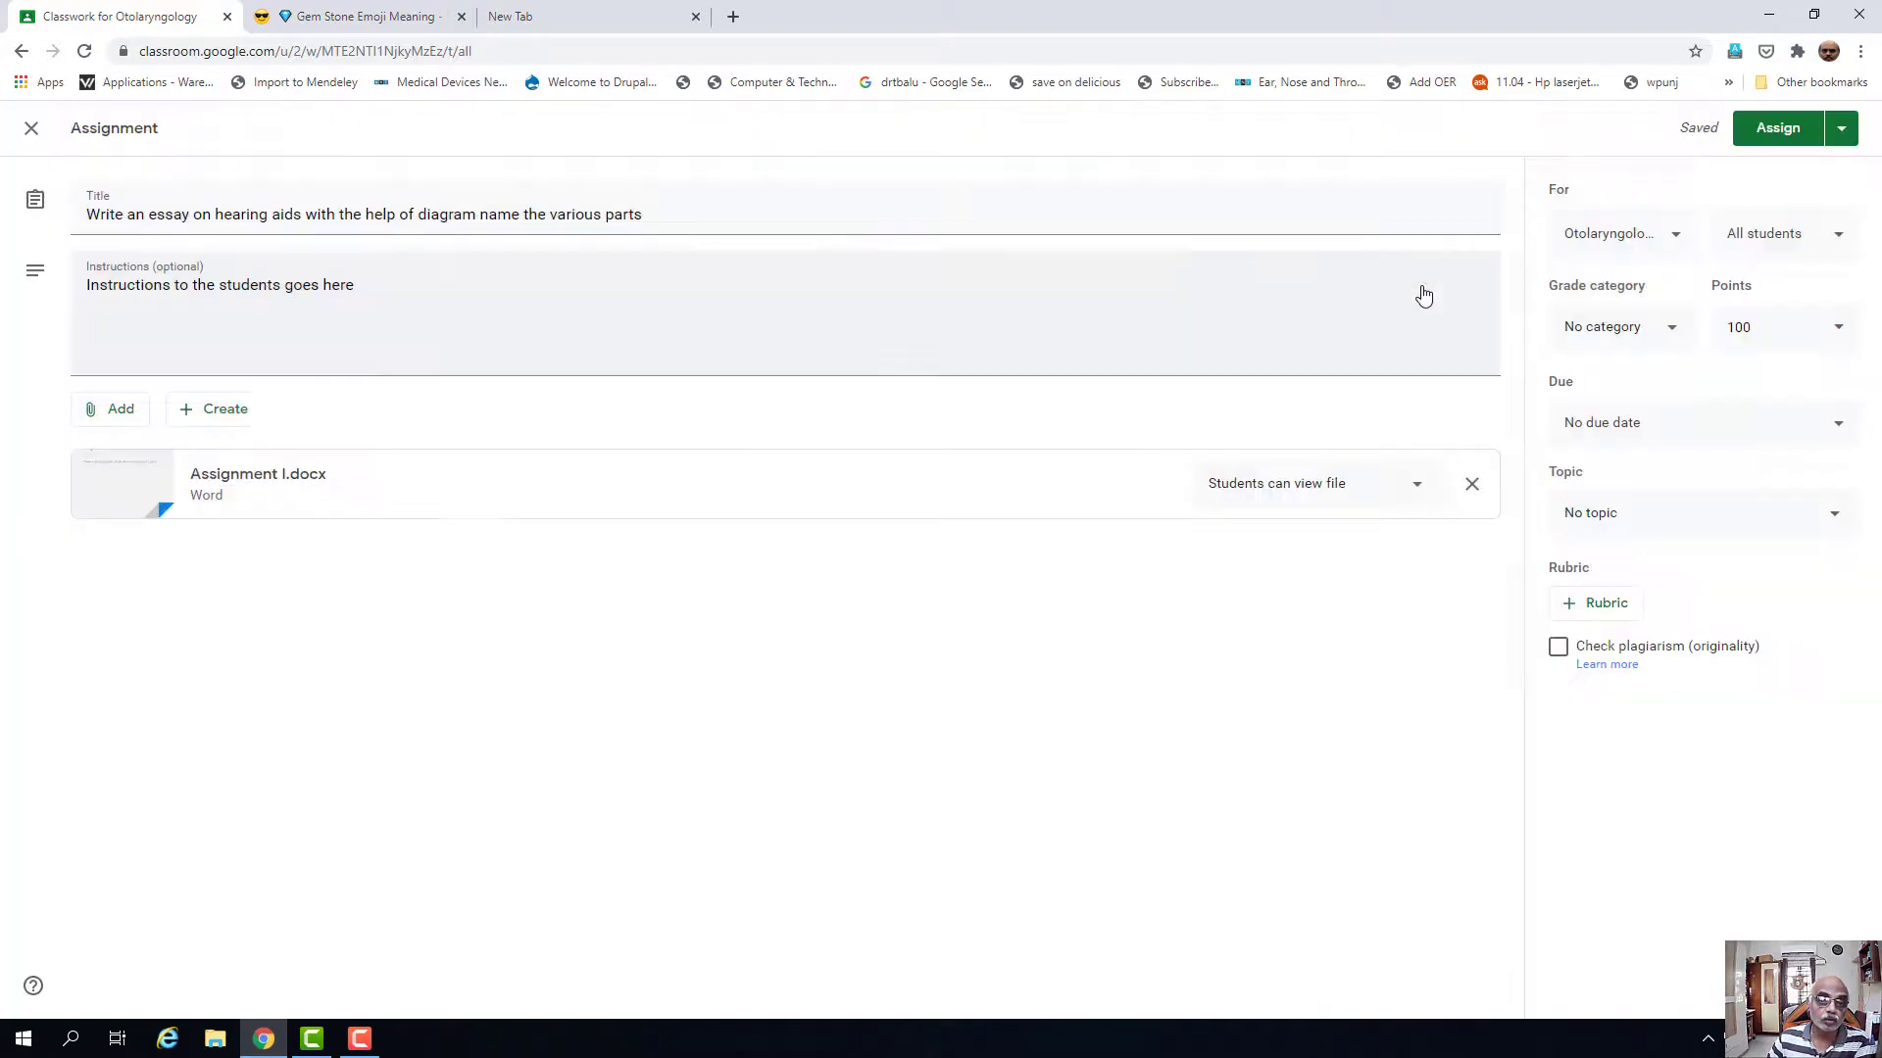
pyautogui.click(137, 409)
pyautogui.click(544, 783)
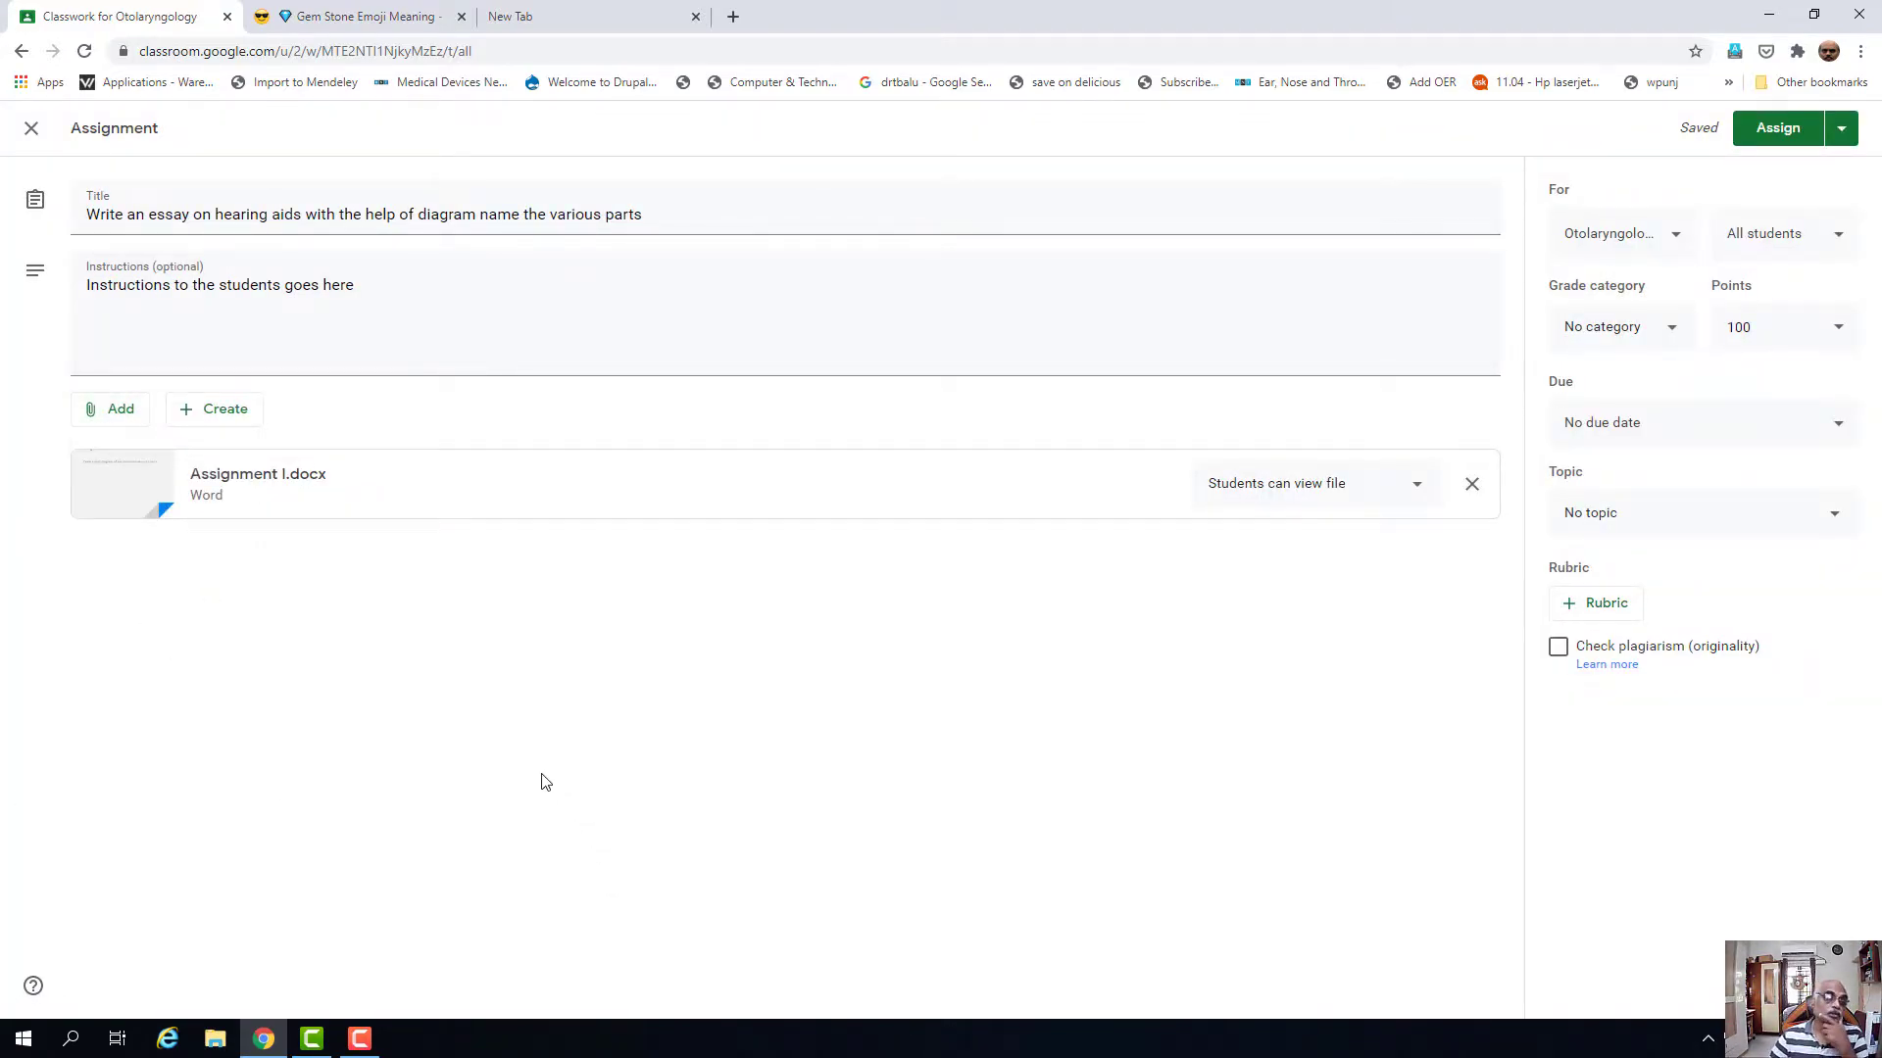
pyautogui.click(130, 413)
pyautogui.click(152, 543)
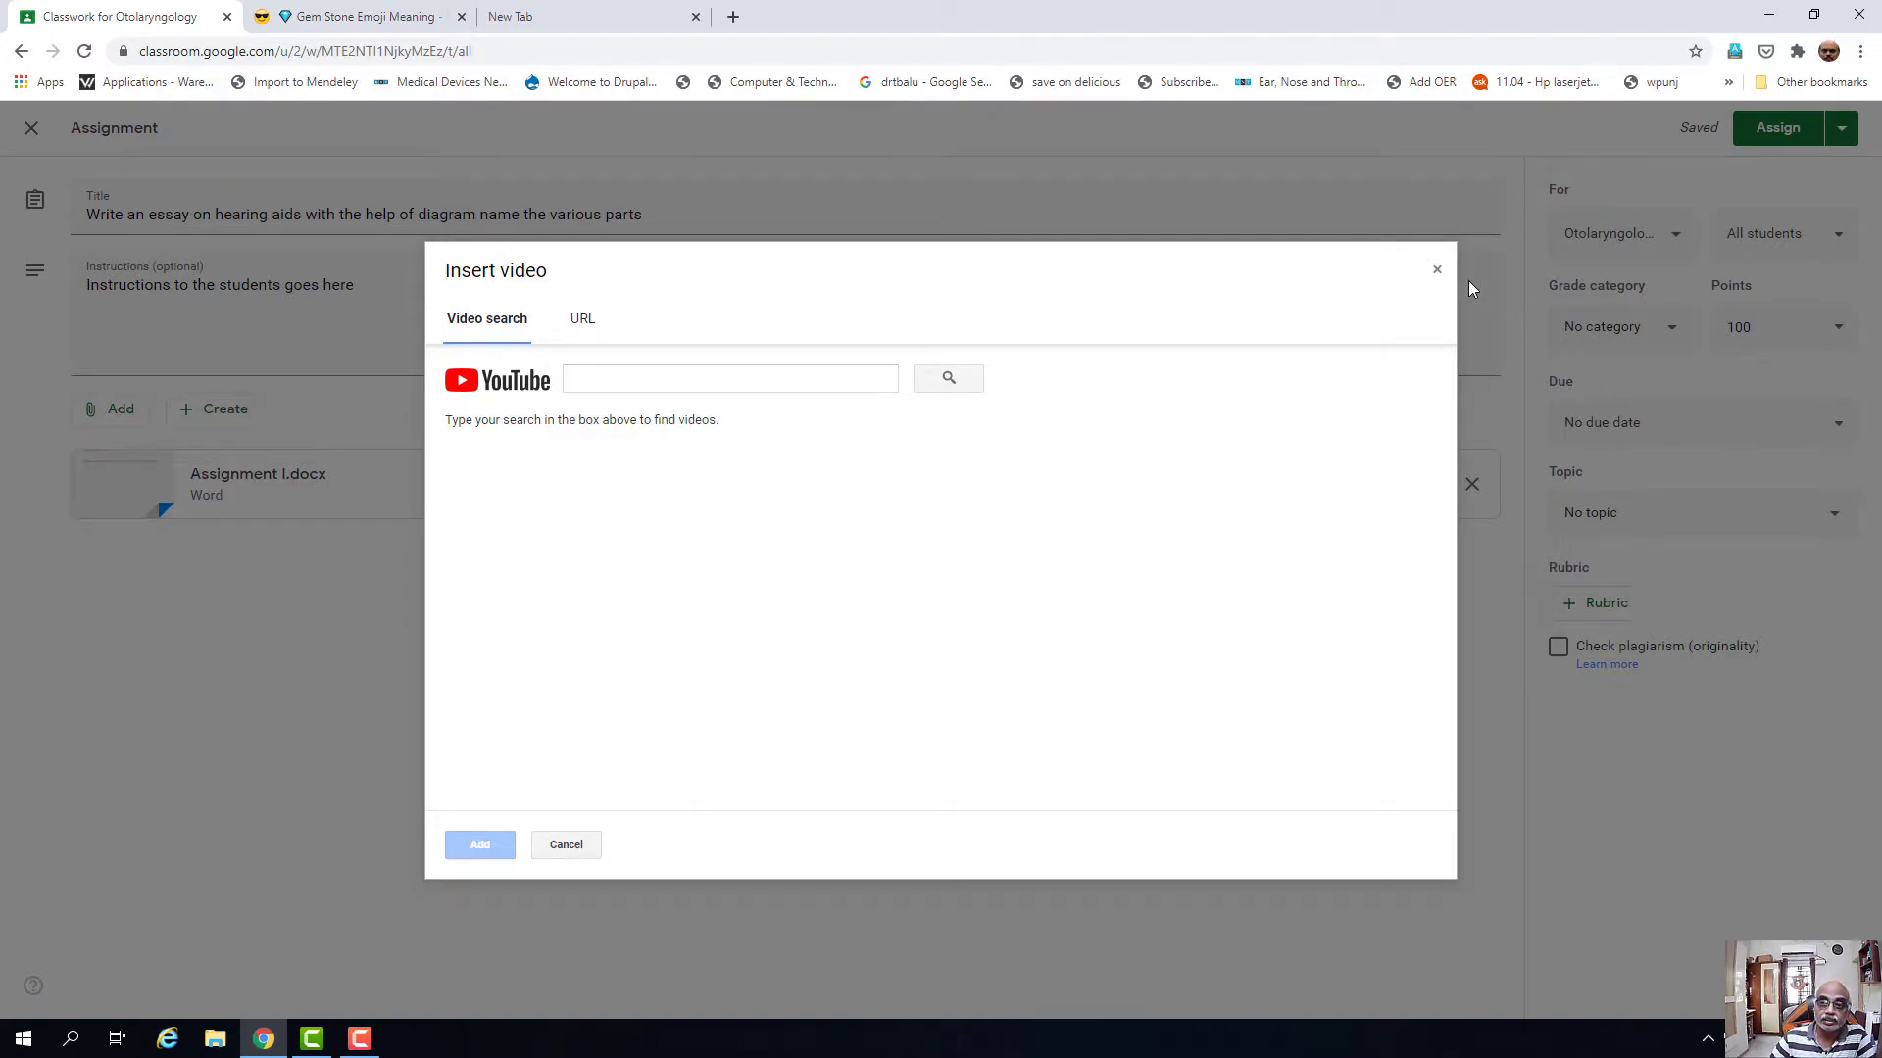
pyautogui.click(1436, 271)
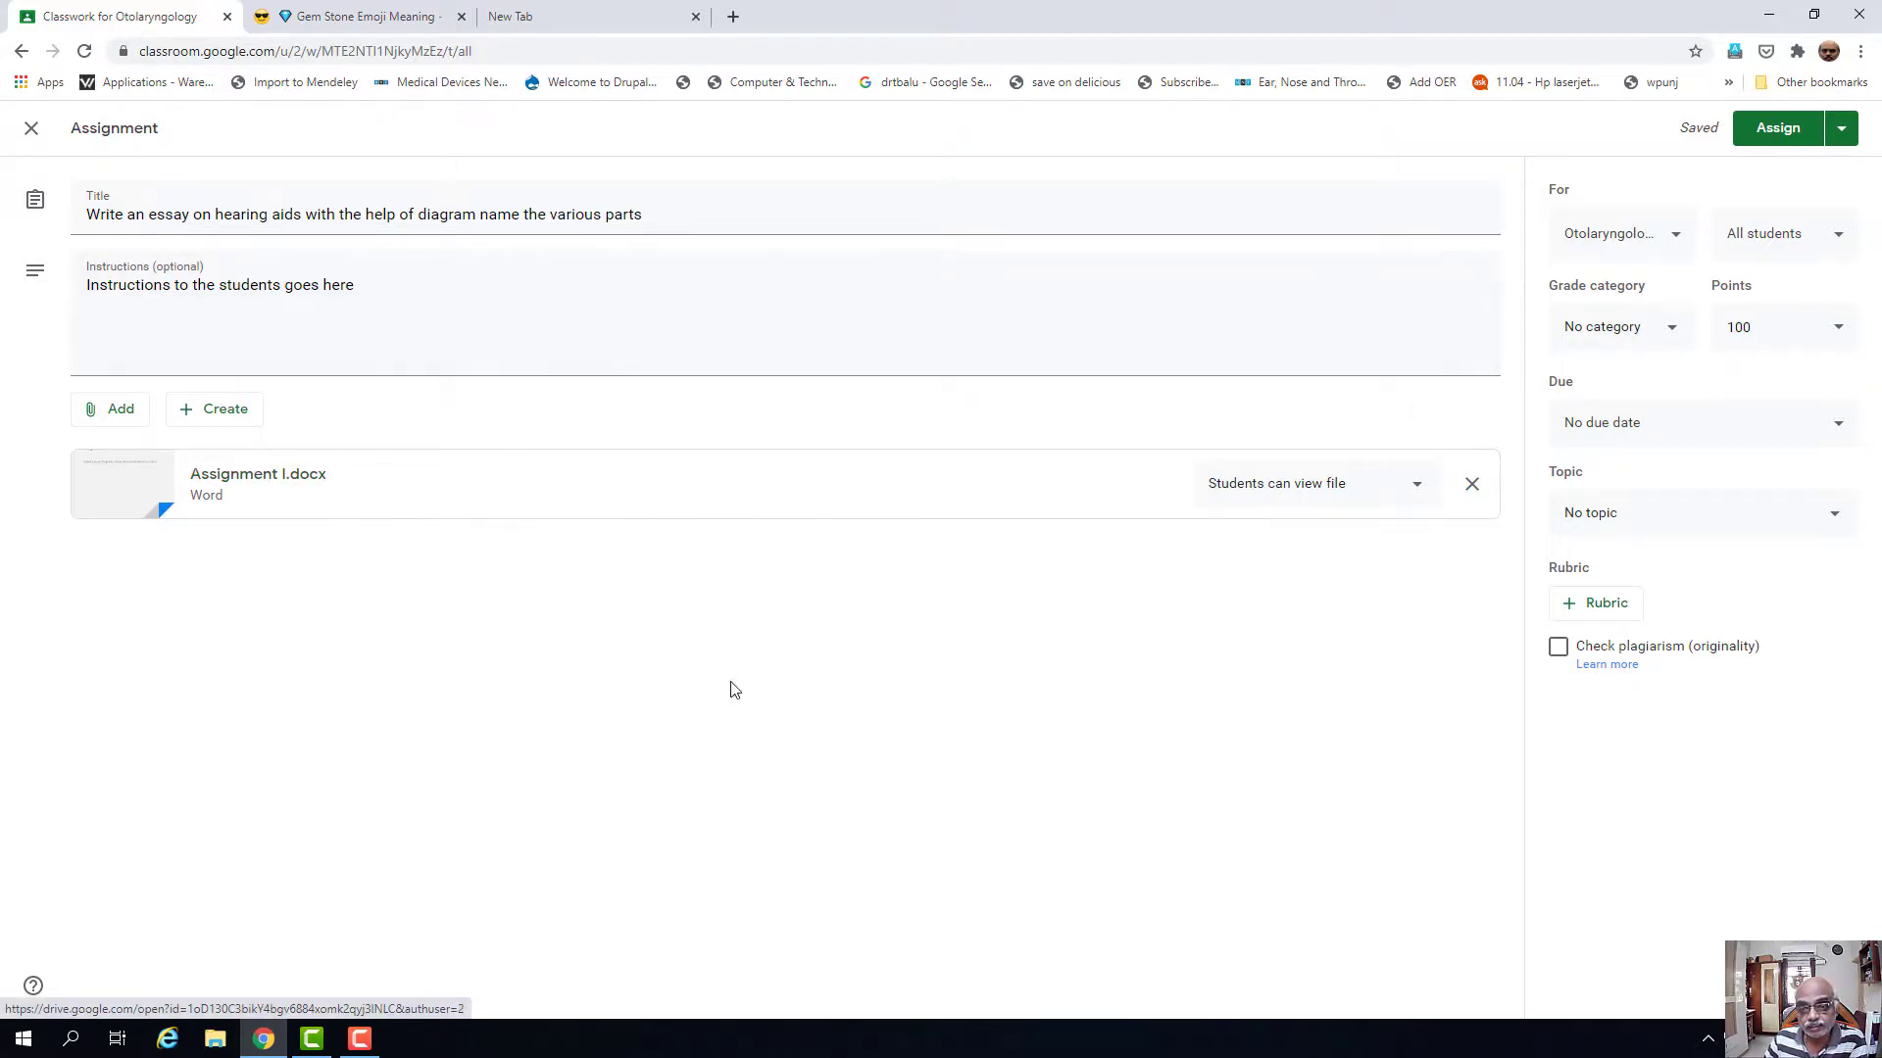
# - Set the access for the attached Assignment I.docx to "Students can view file"
pyautogui.click(1415, 490)
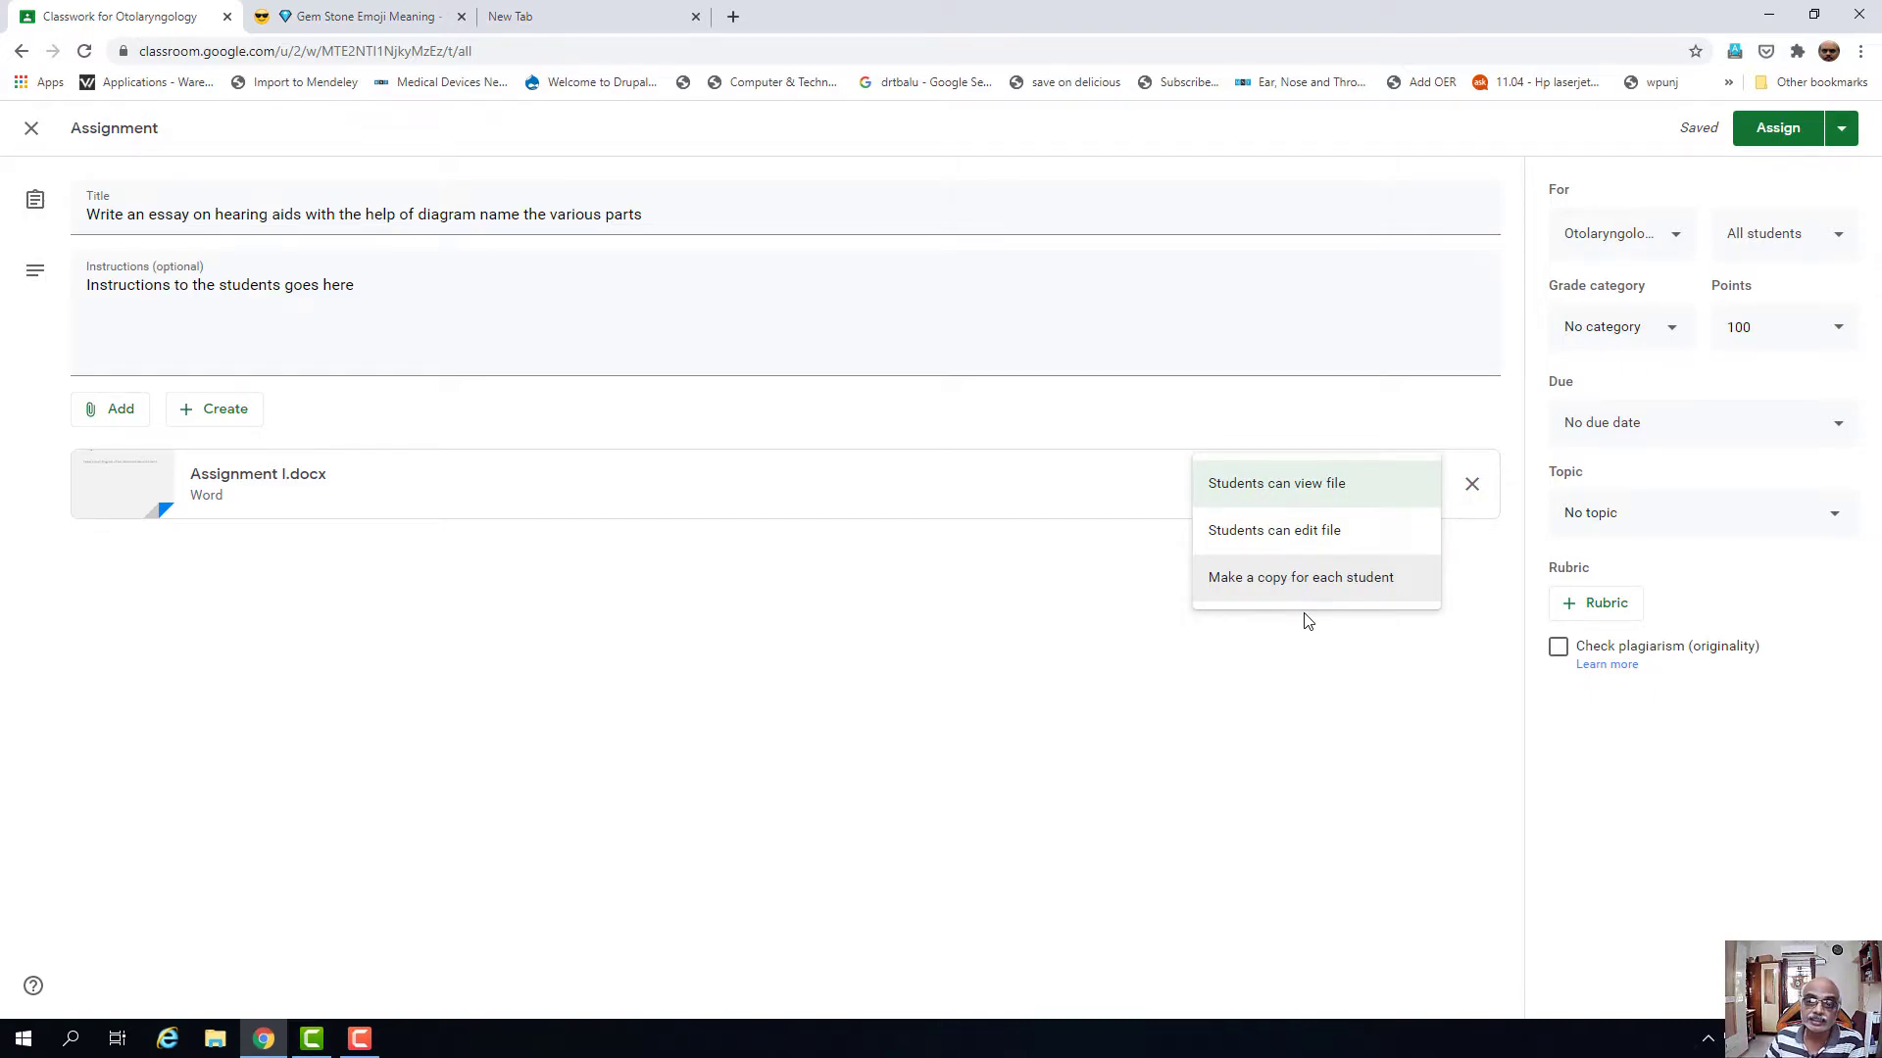
pyautogui.click(1308, 487)
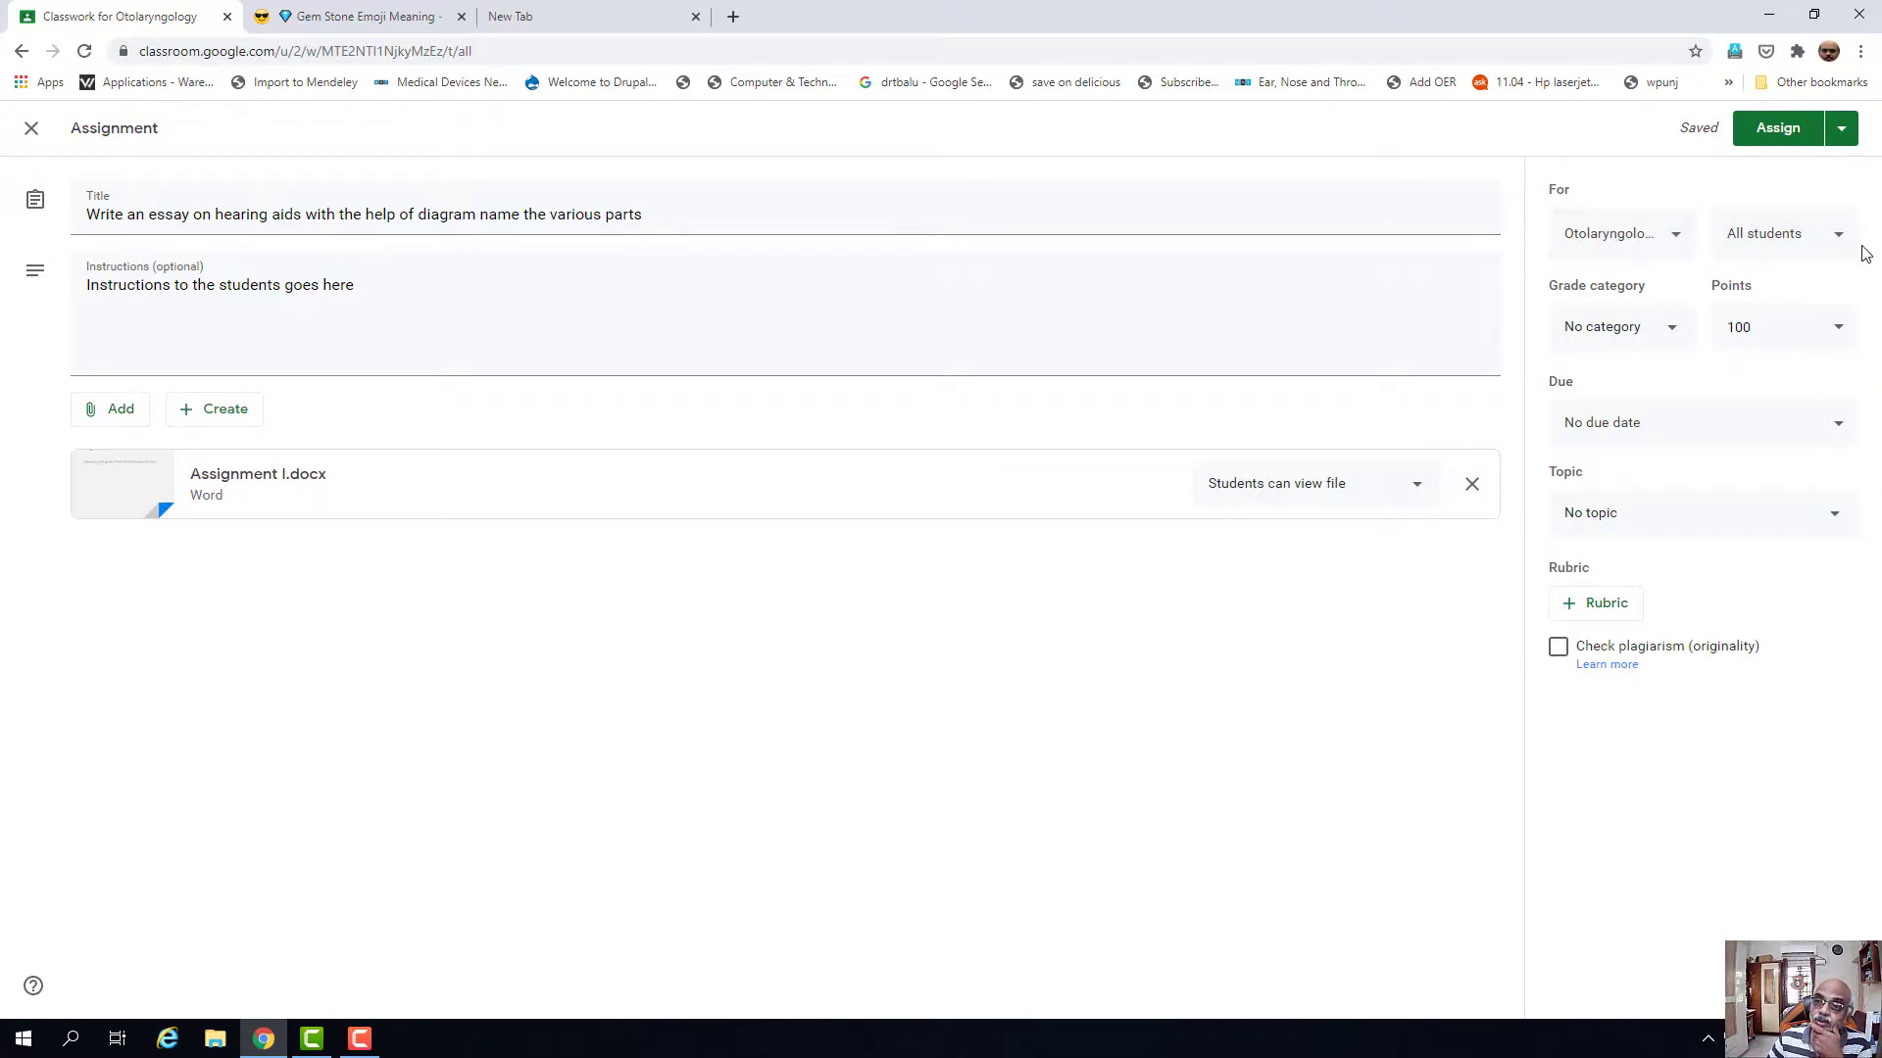
# - Review the classes and students the assignment can be given to, keeping the selection as it is
pyautogui.click(1676, 244)
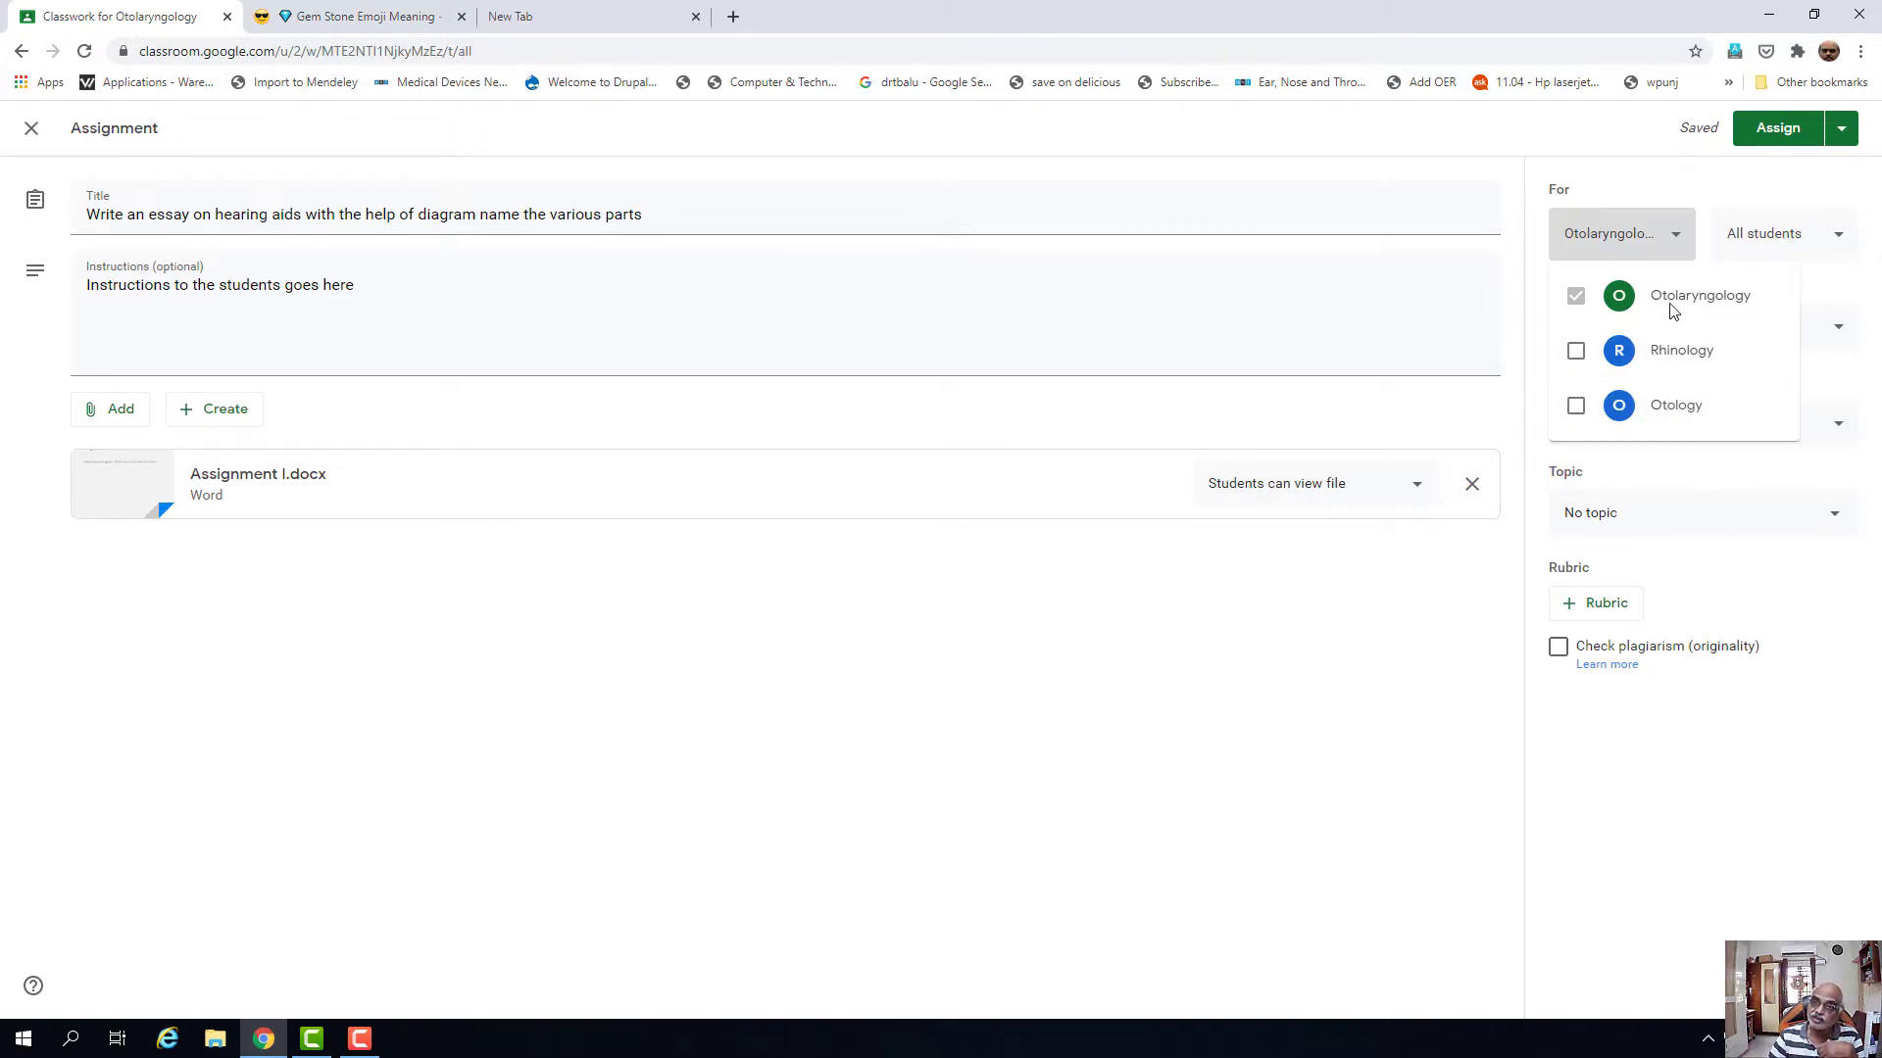
pyautogui.click(1630, 220)
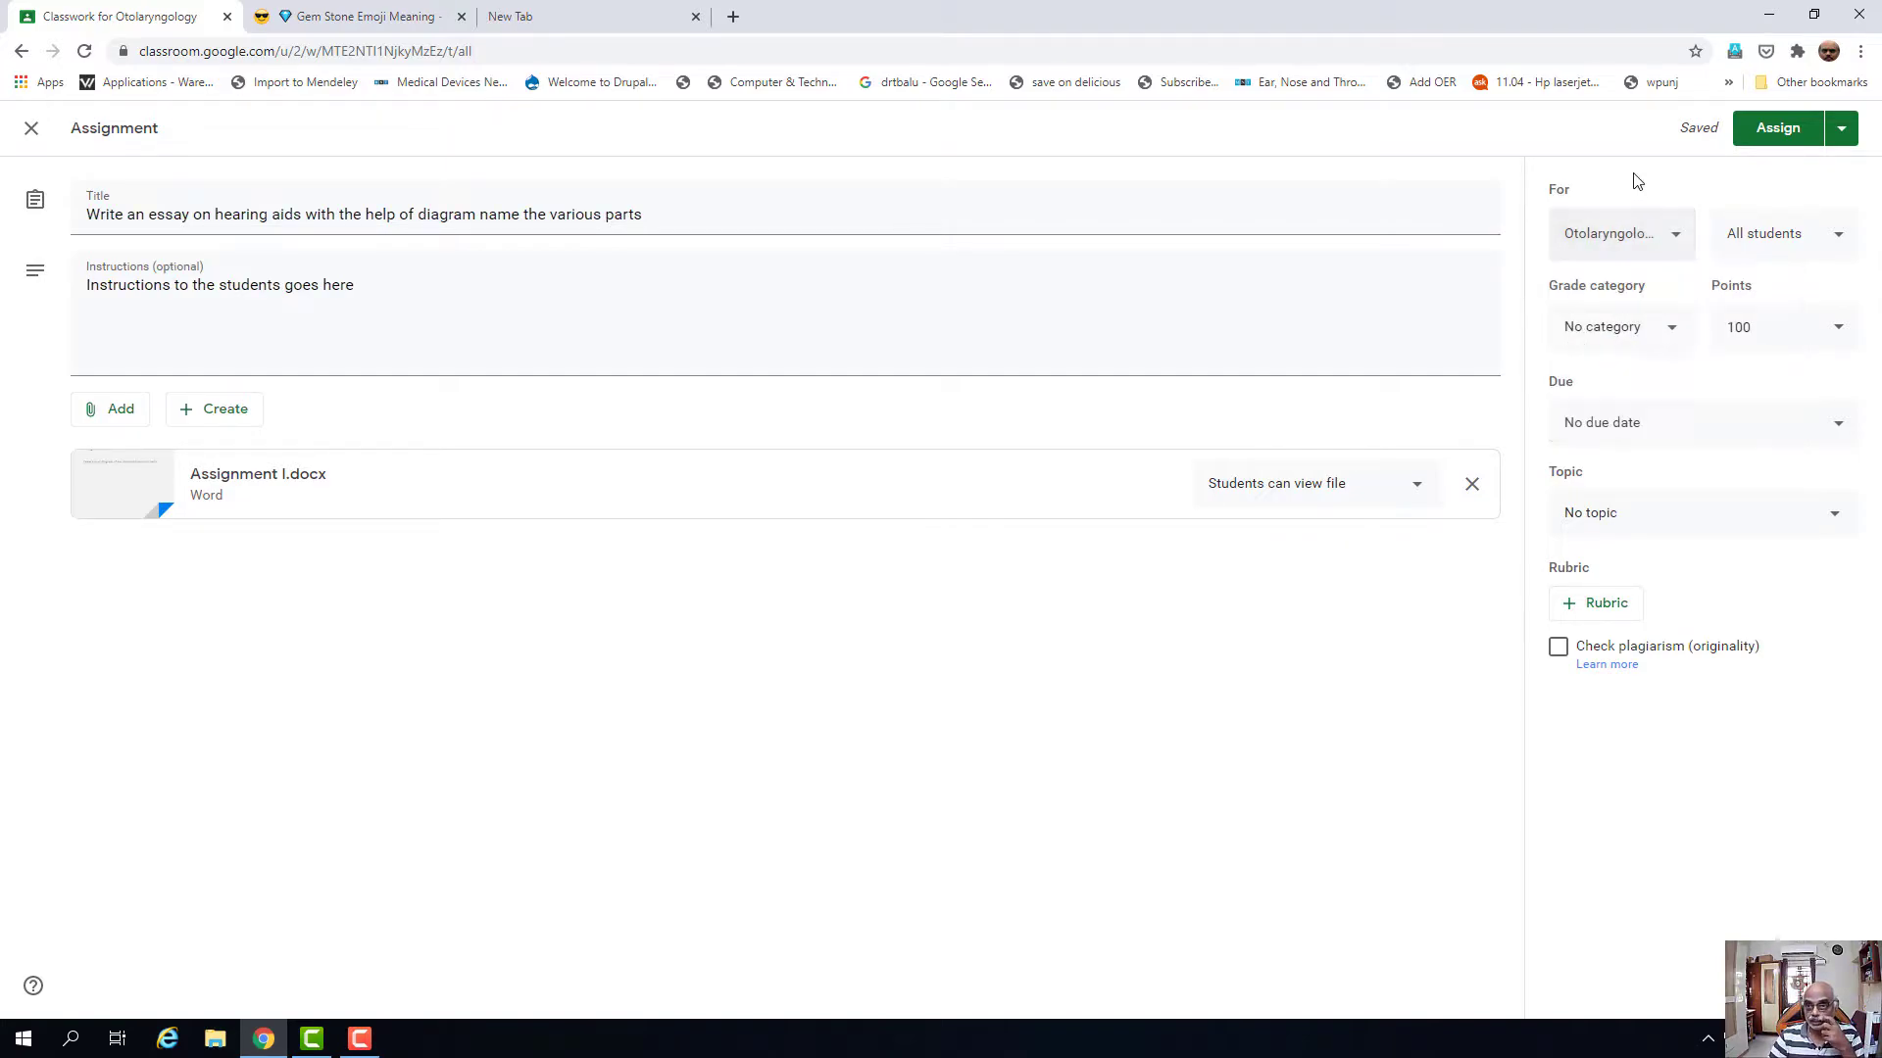
pyautogui.click(1839, 249)
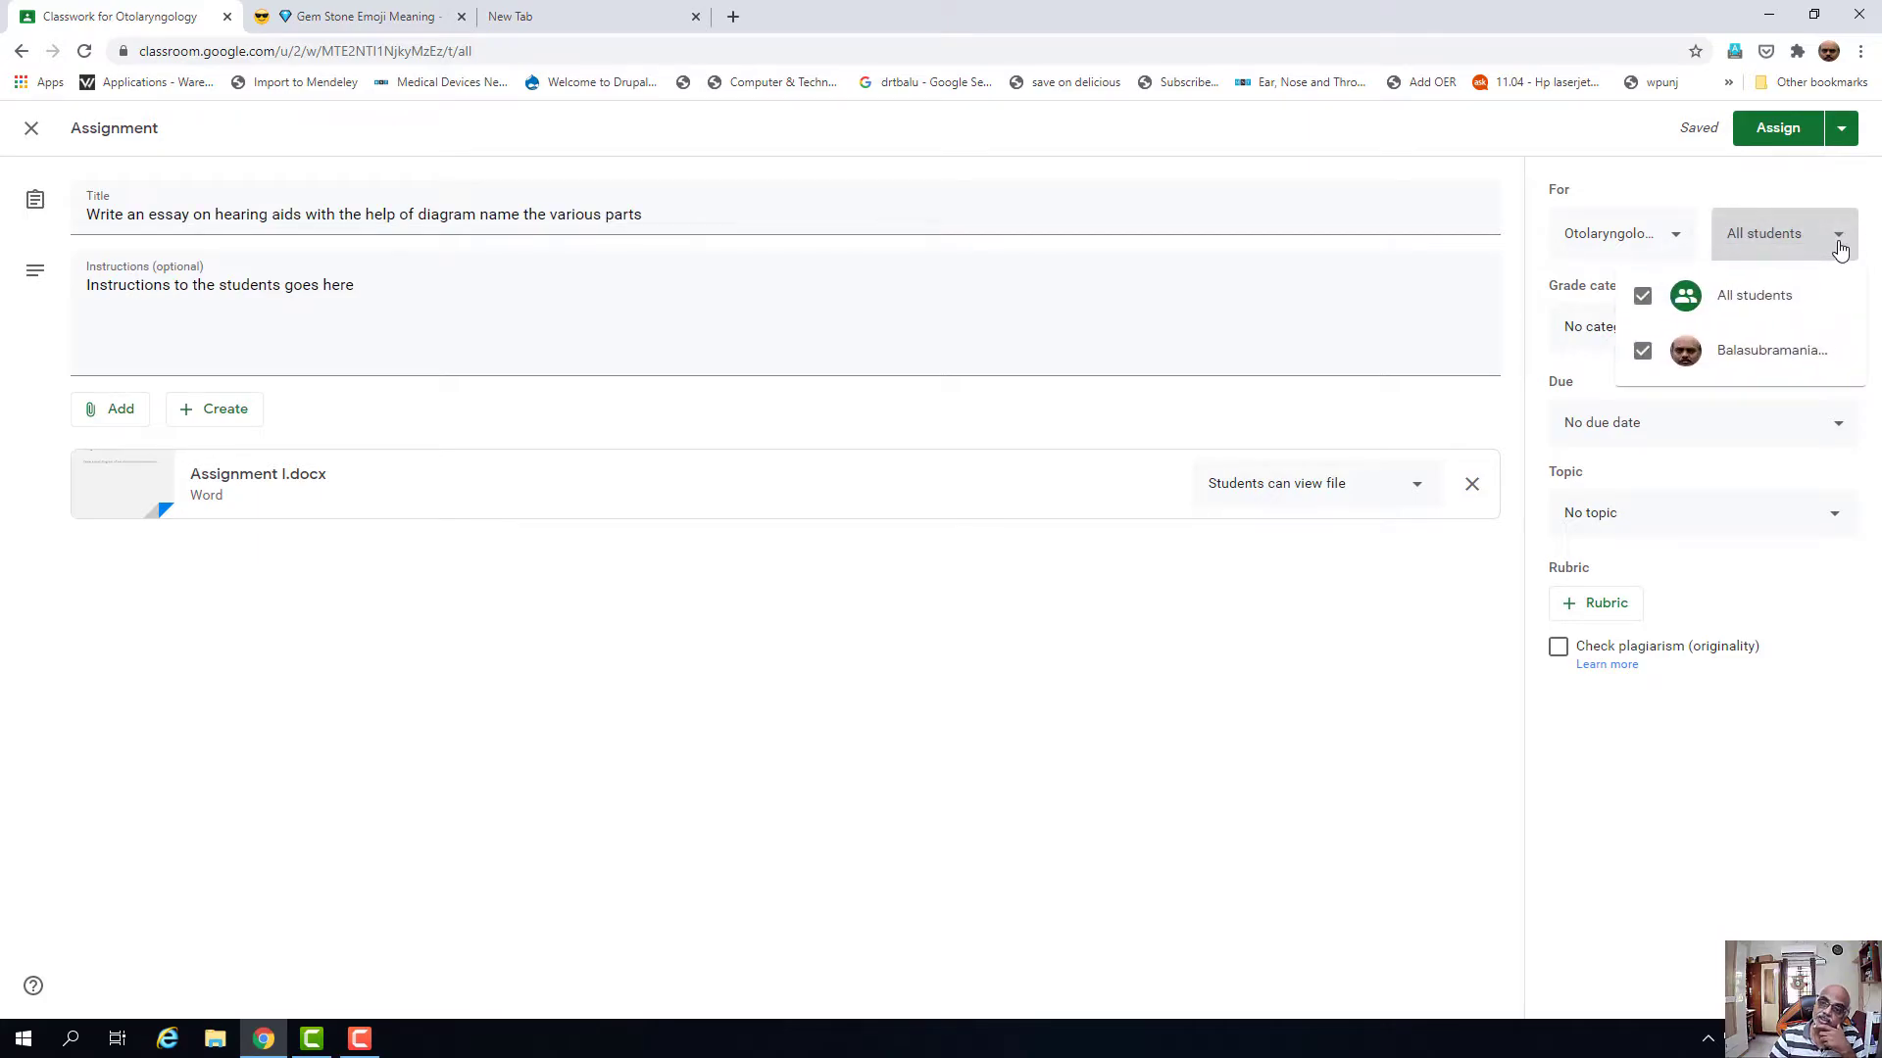
pyautogui.click(1710, 175)
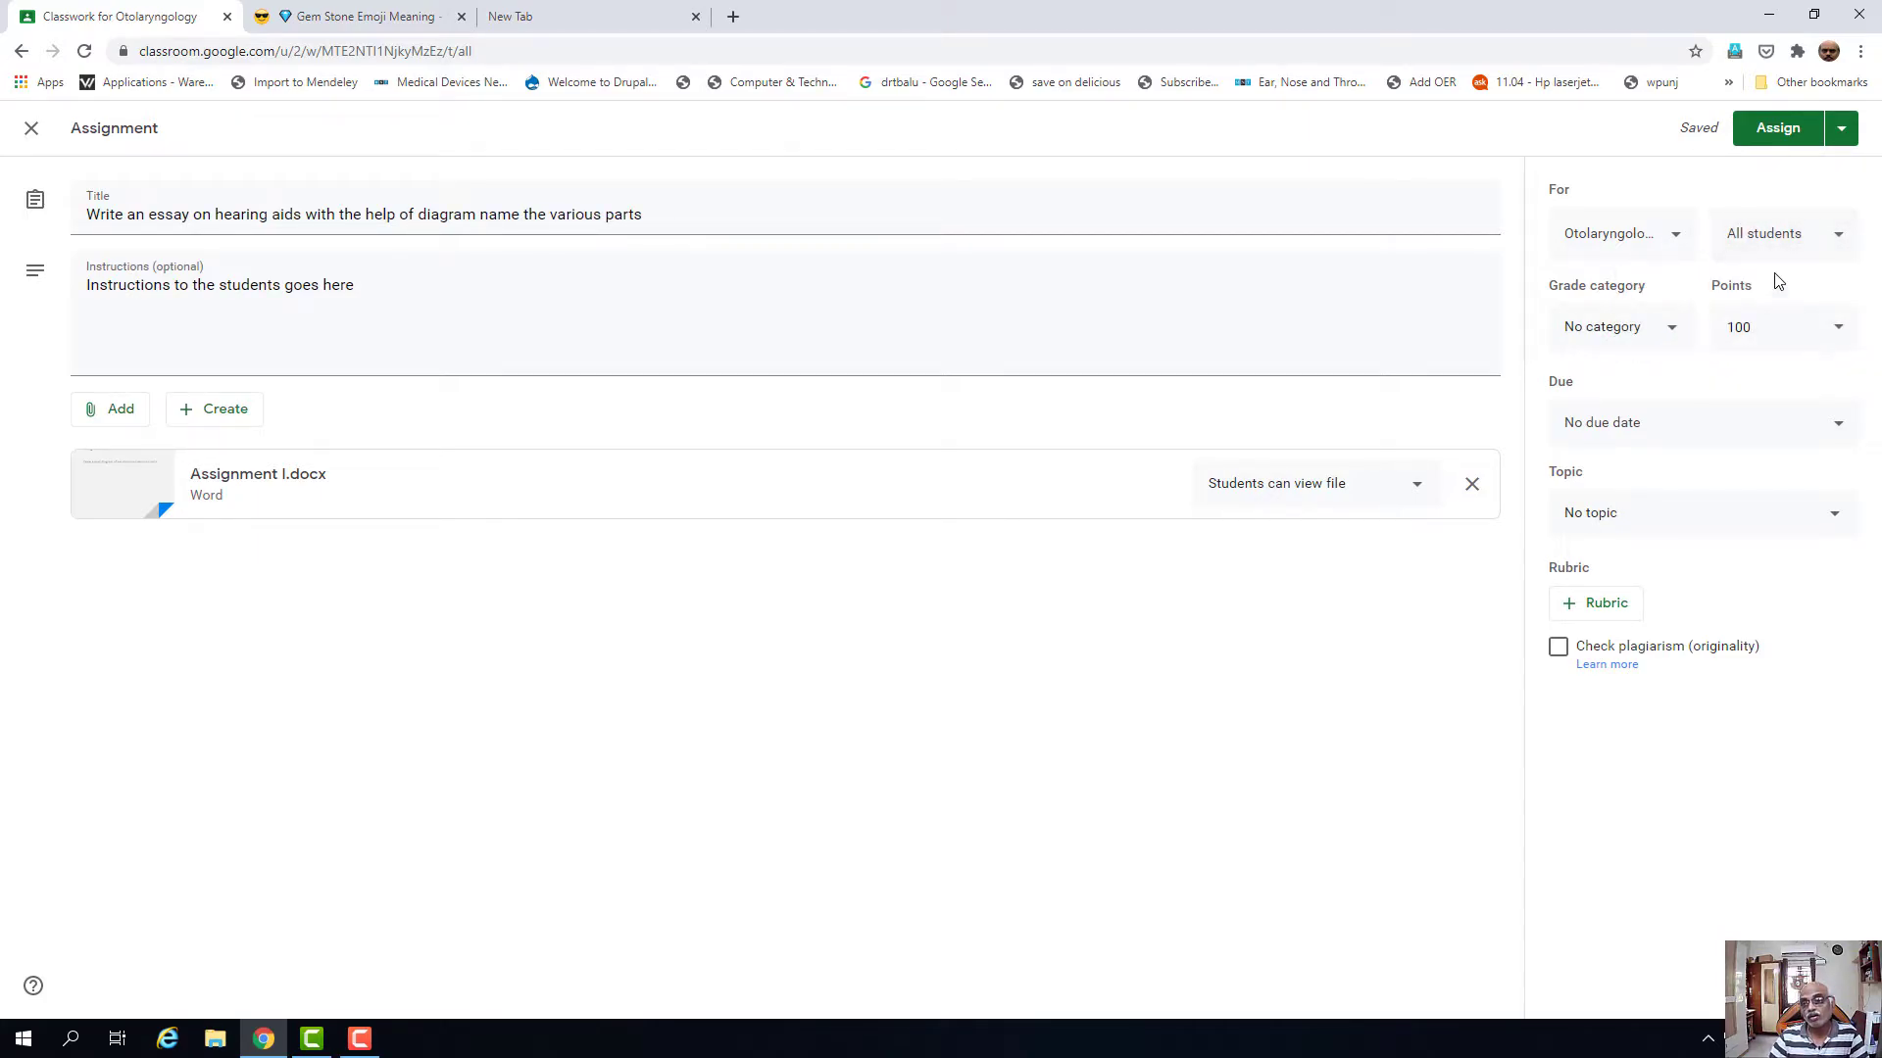
pyautogui.click(1823, 239)
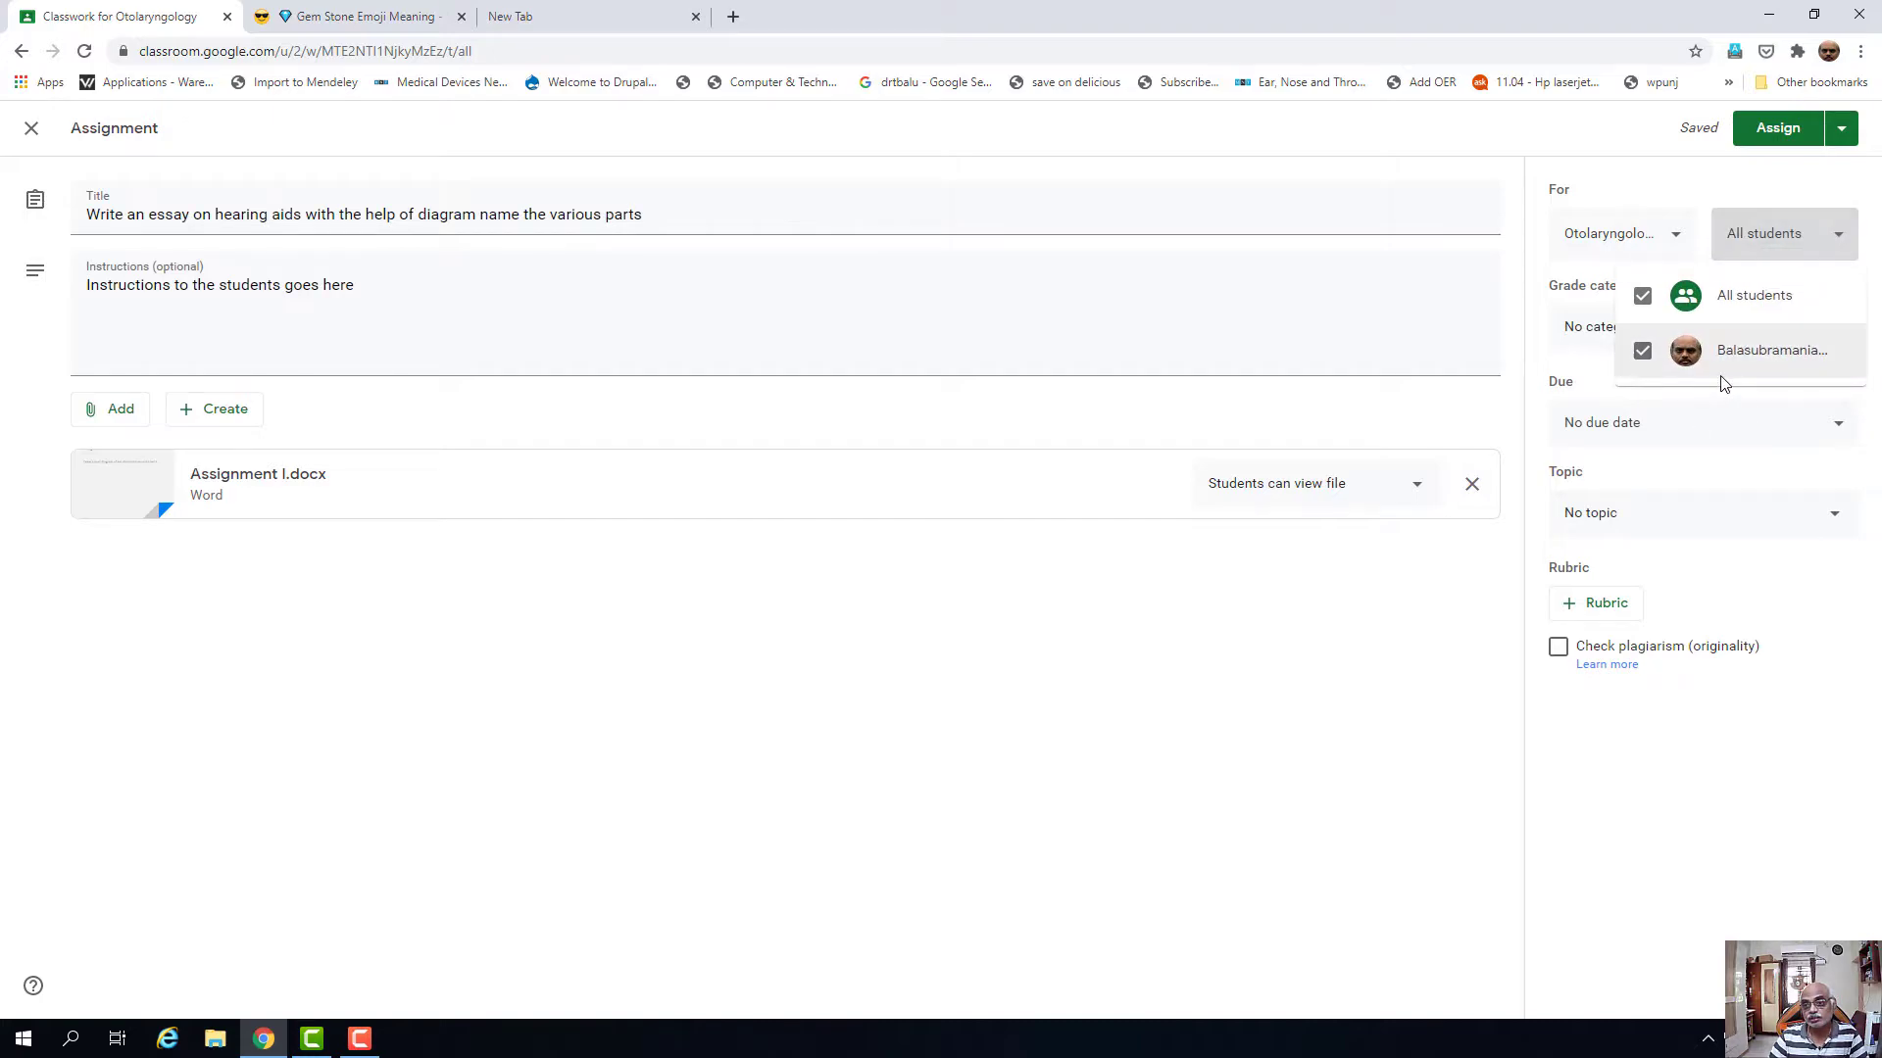
pyautogui.click(1701, 184)
pyautogui.click(1785, 252)
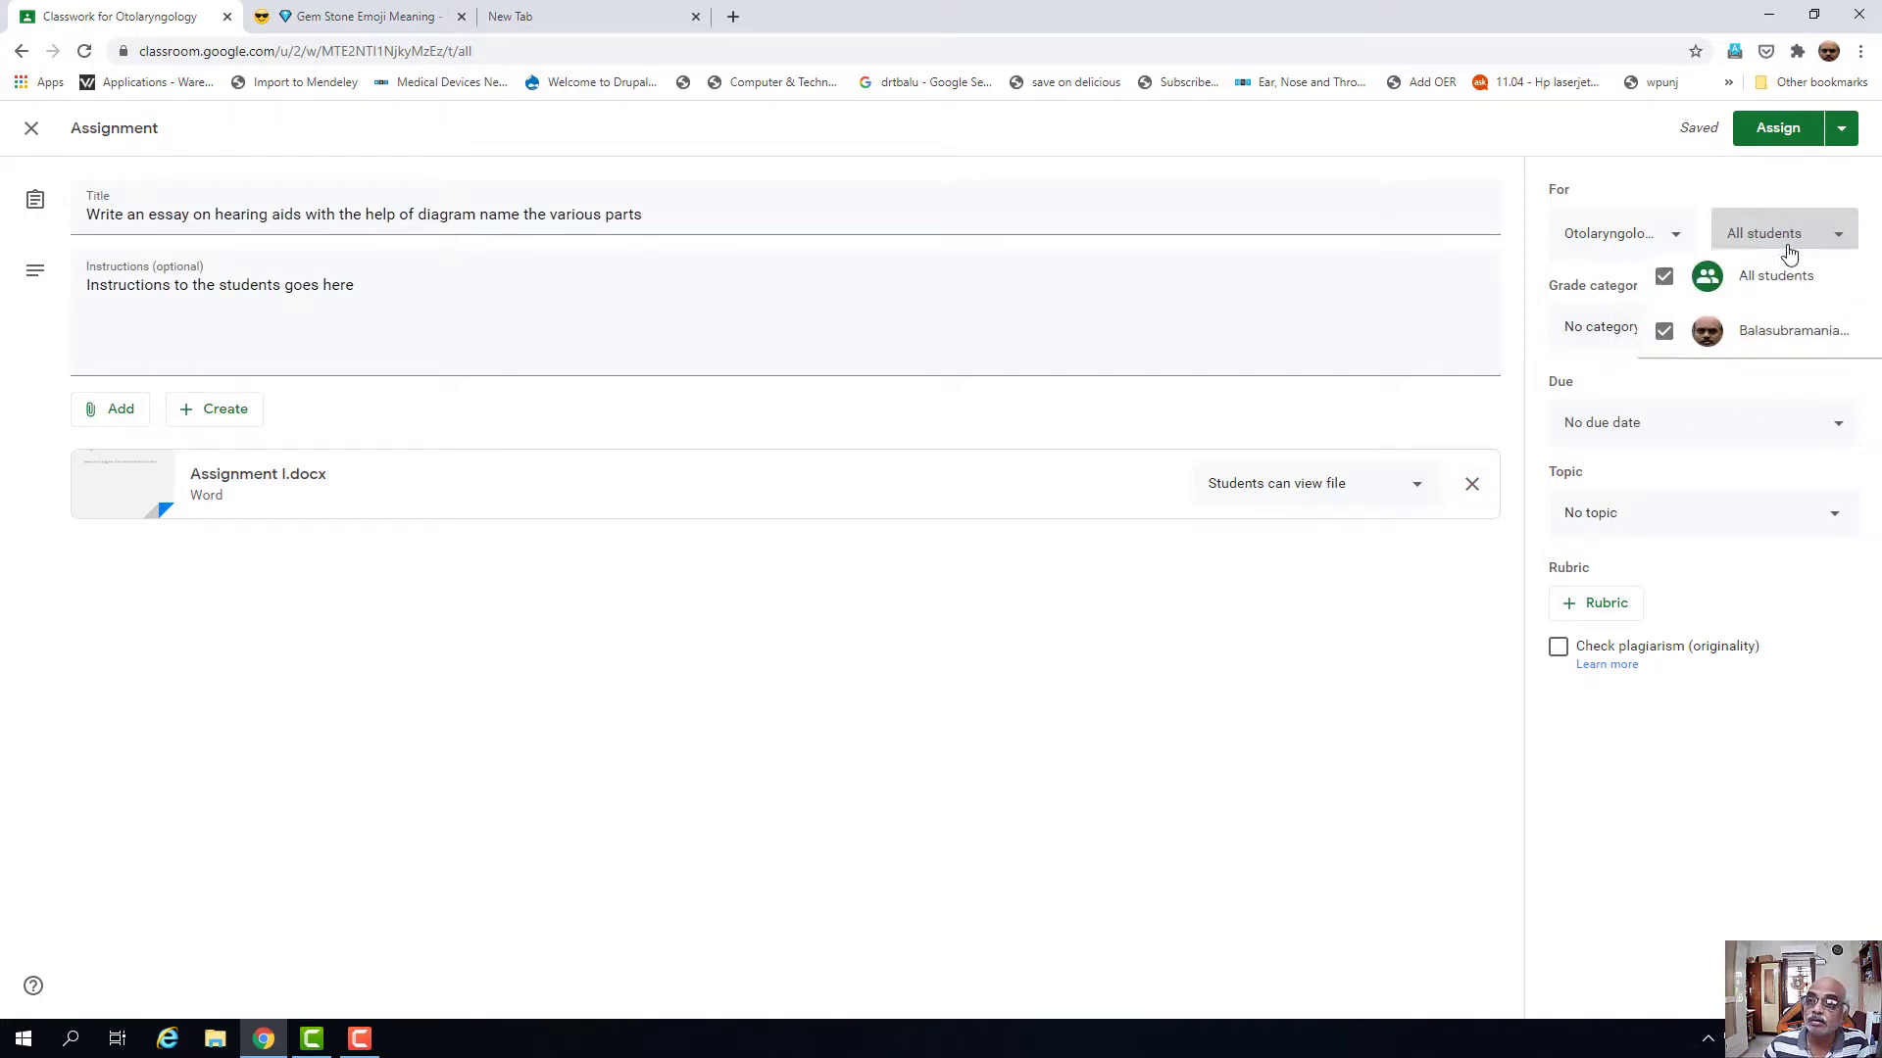
pyautogui.click(1717, 202)
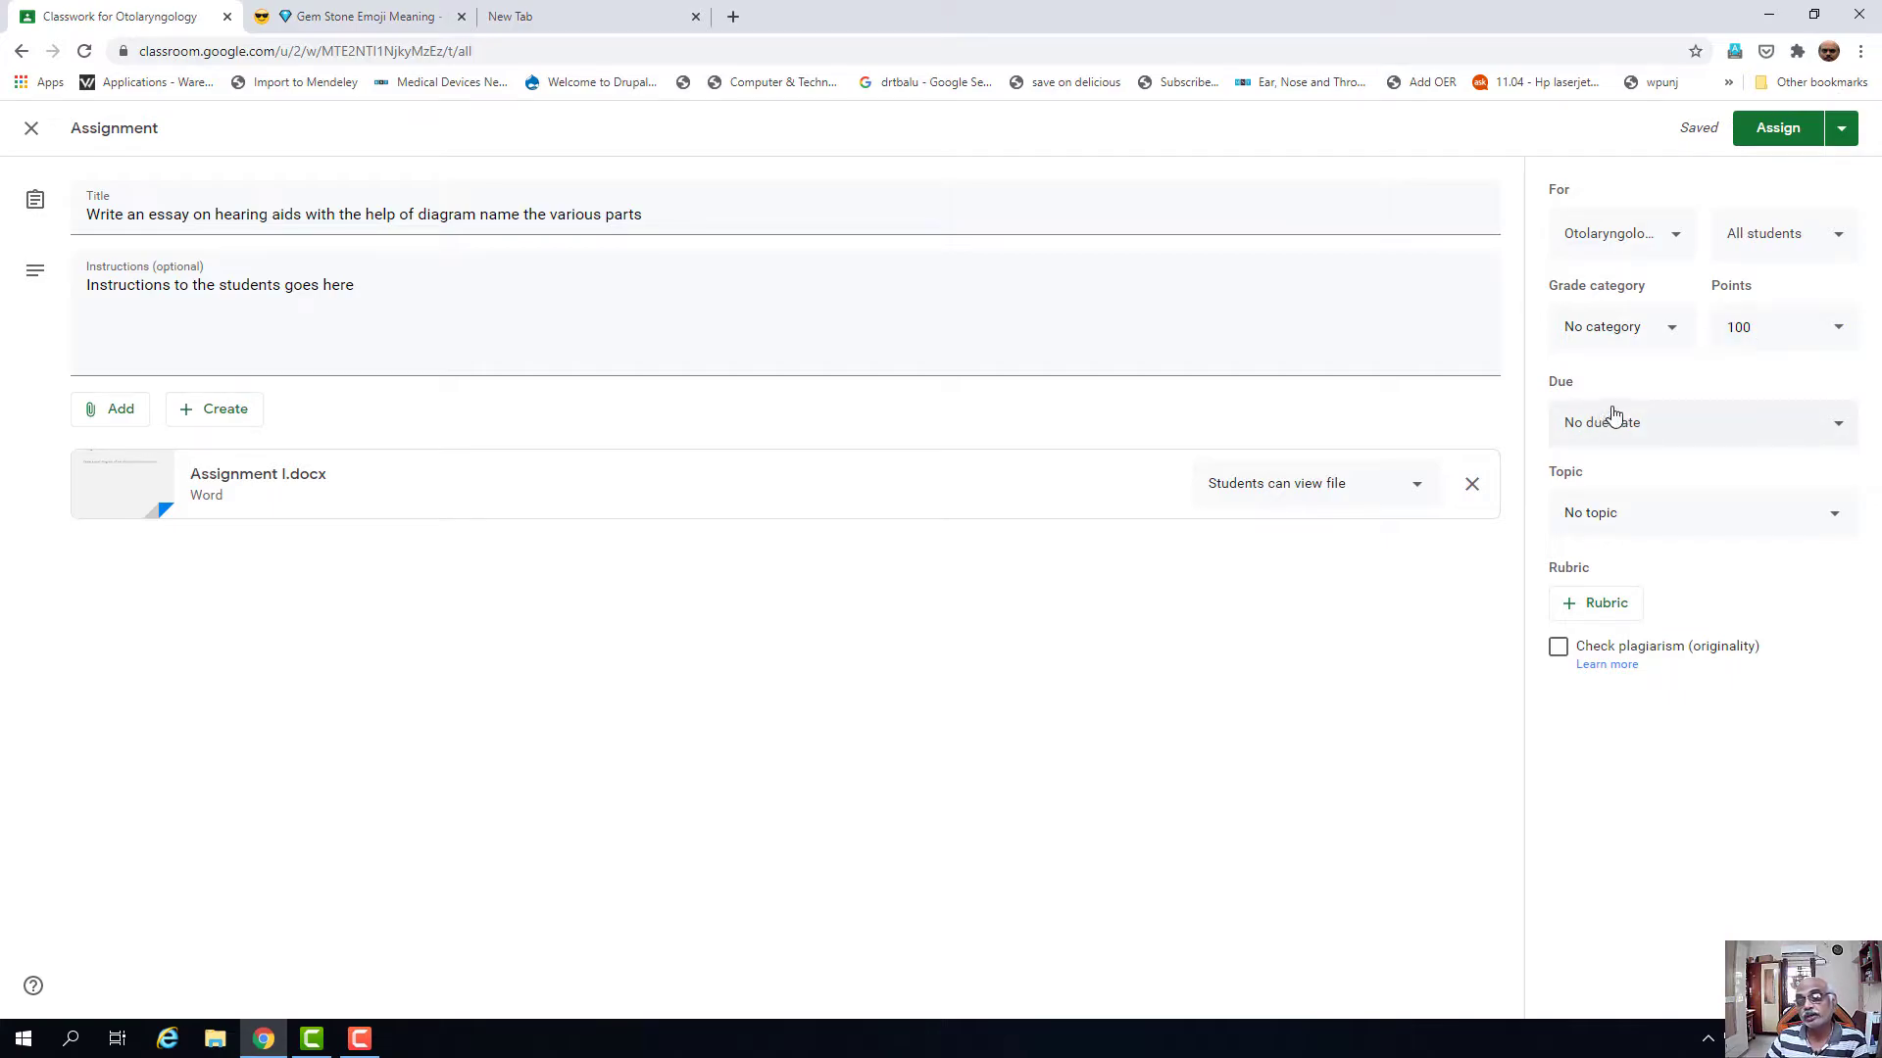
# - Try the A+ and A grade categories for the assignment
pyautogui.click(1673, 331)
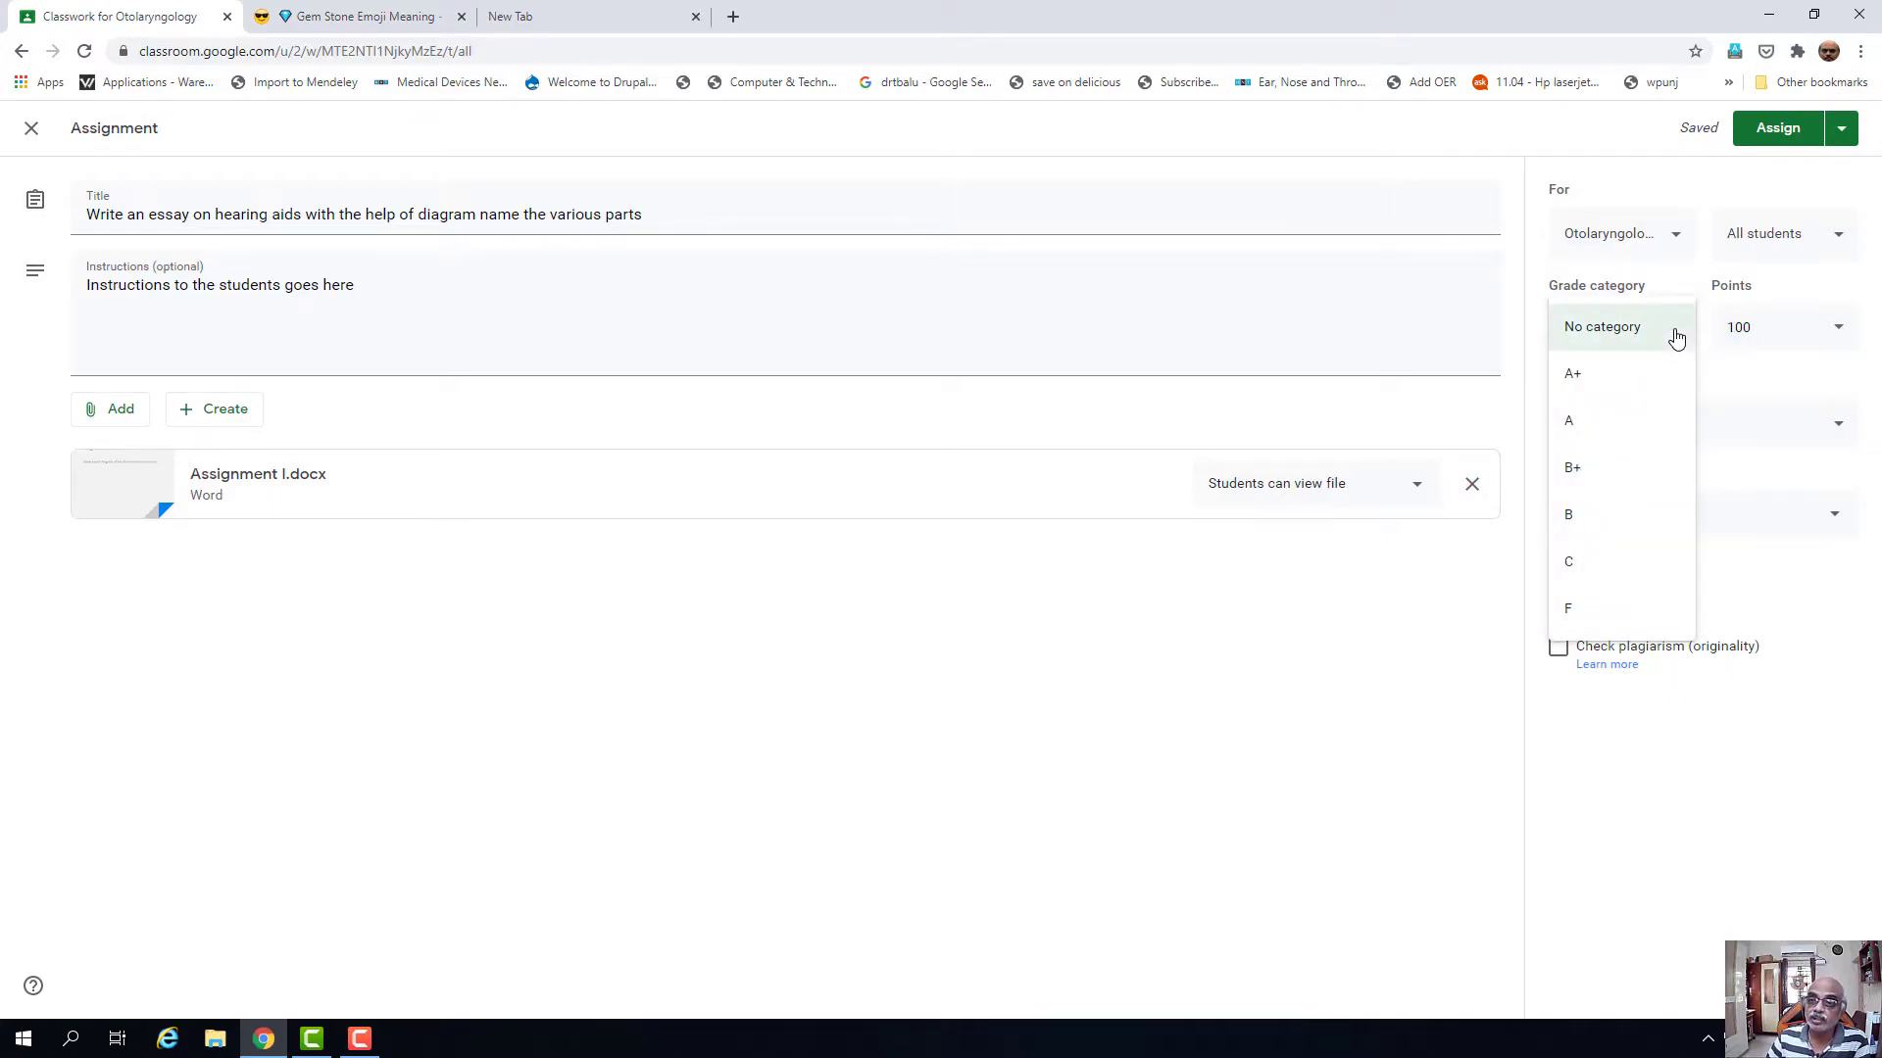
pyautogui.click(1627, 375)
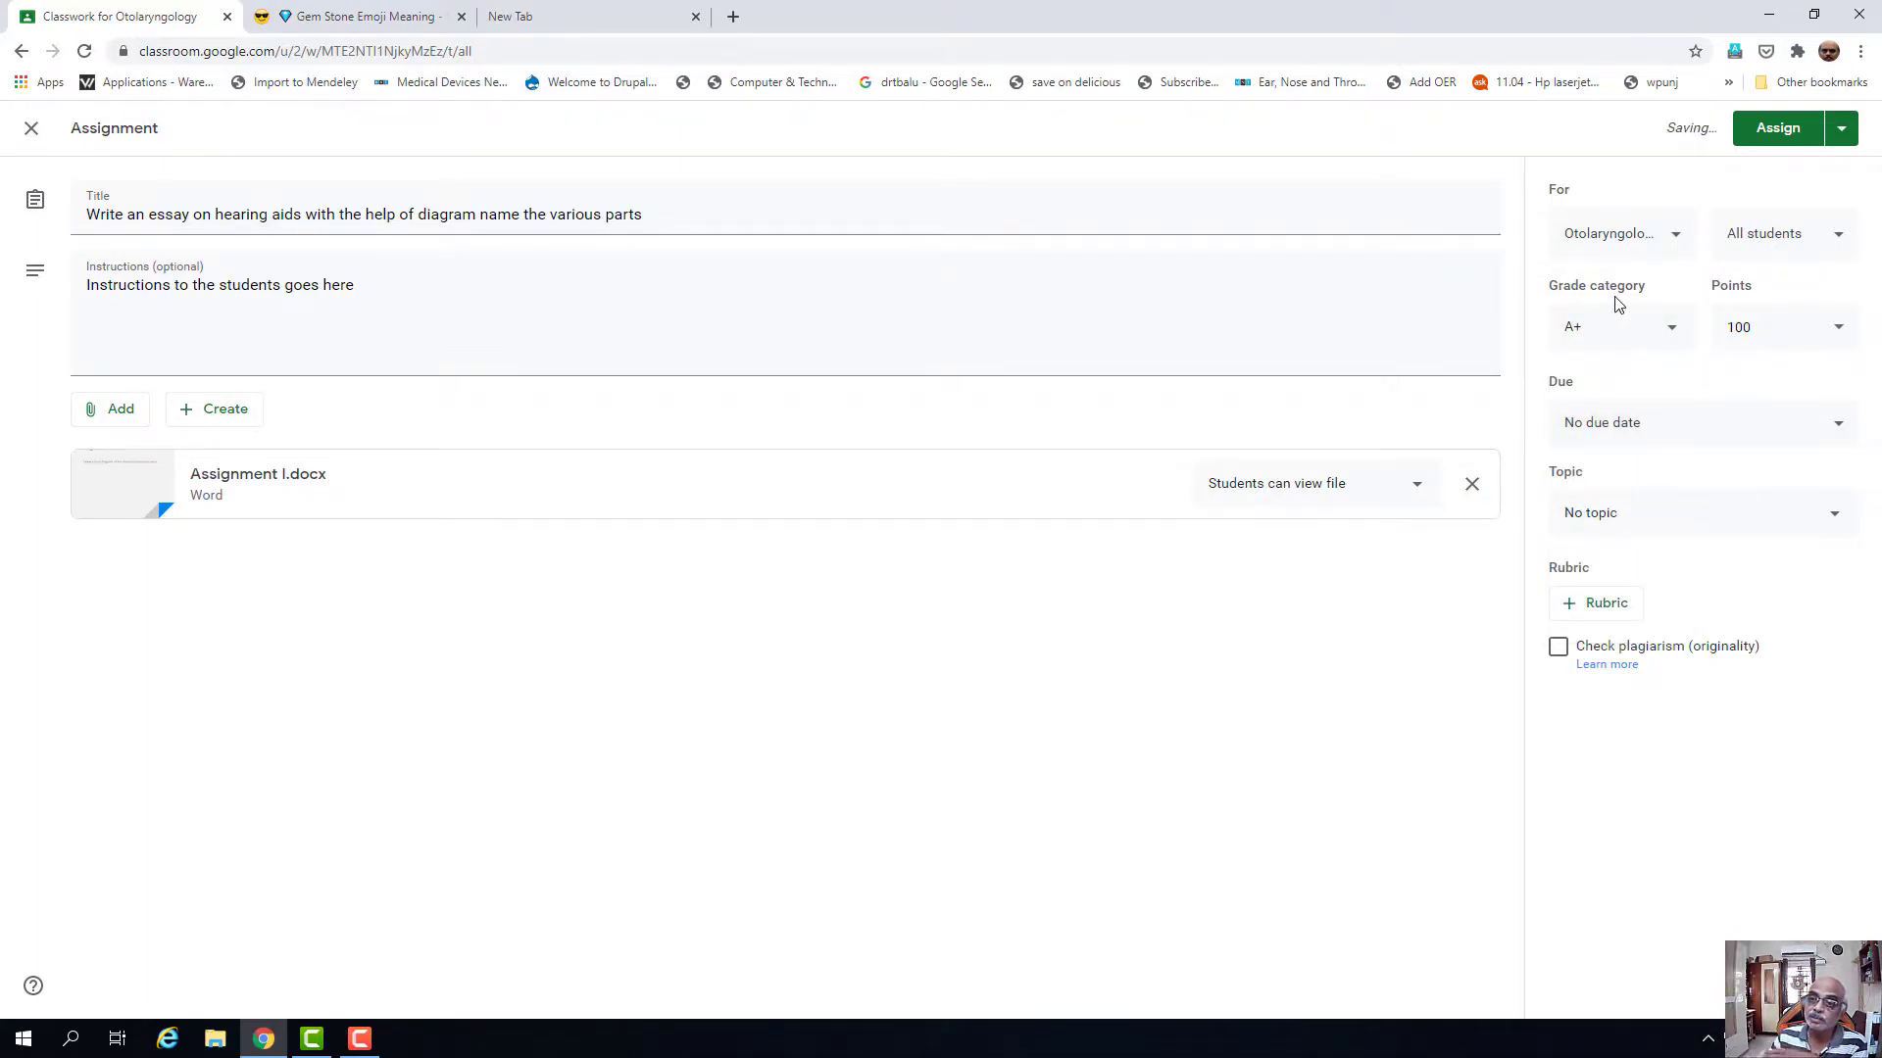
pyautogui.click(1674, 330)
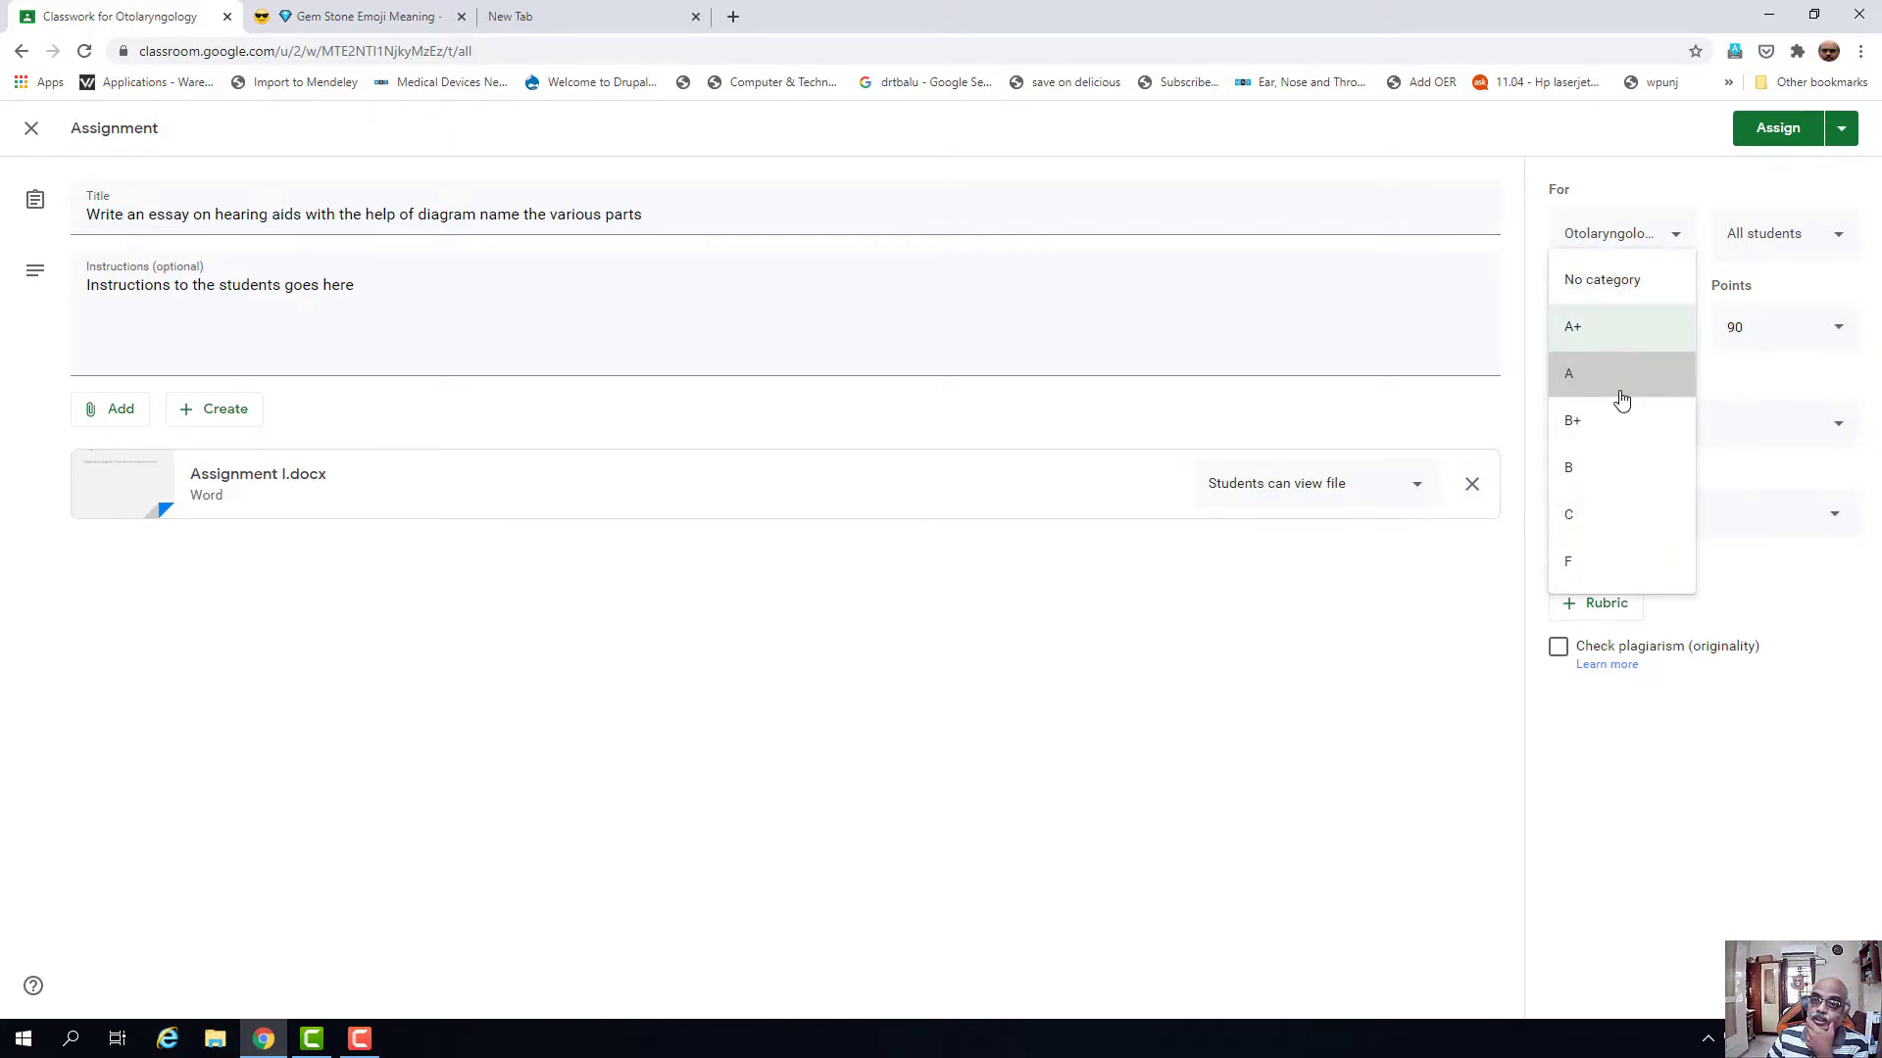
pyautogui.click(1622, 399)
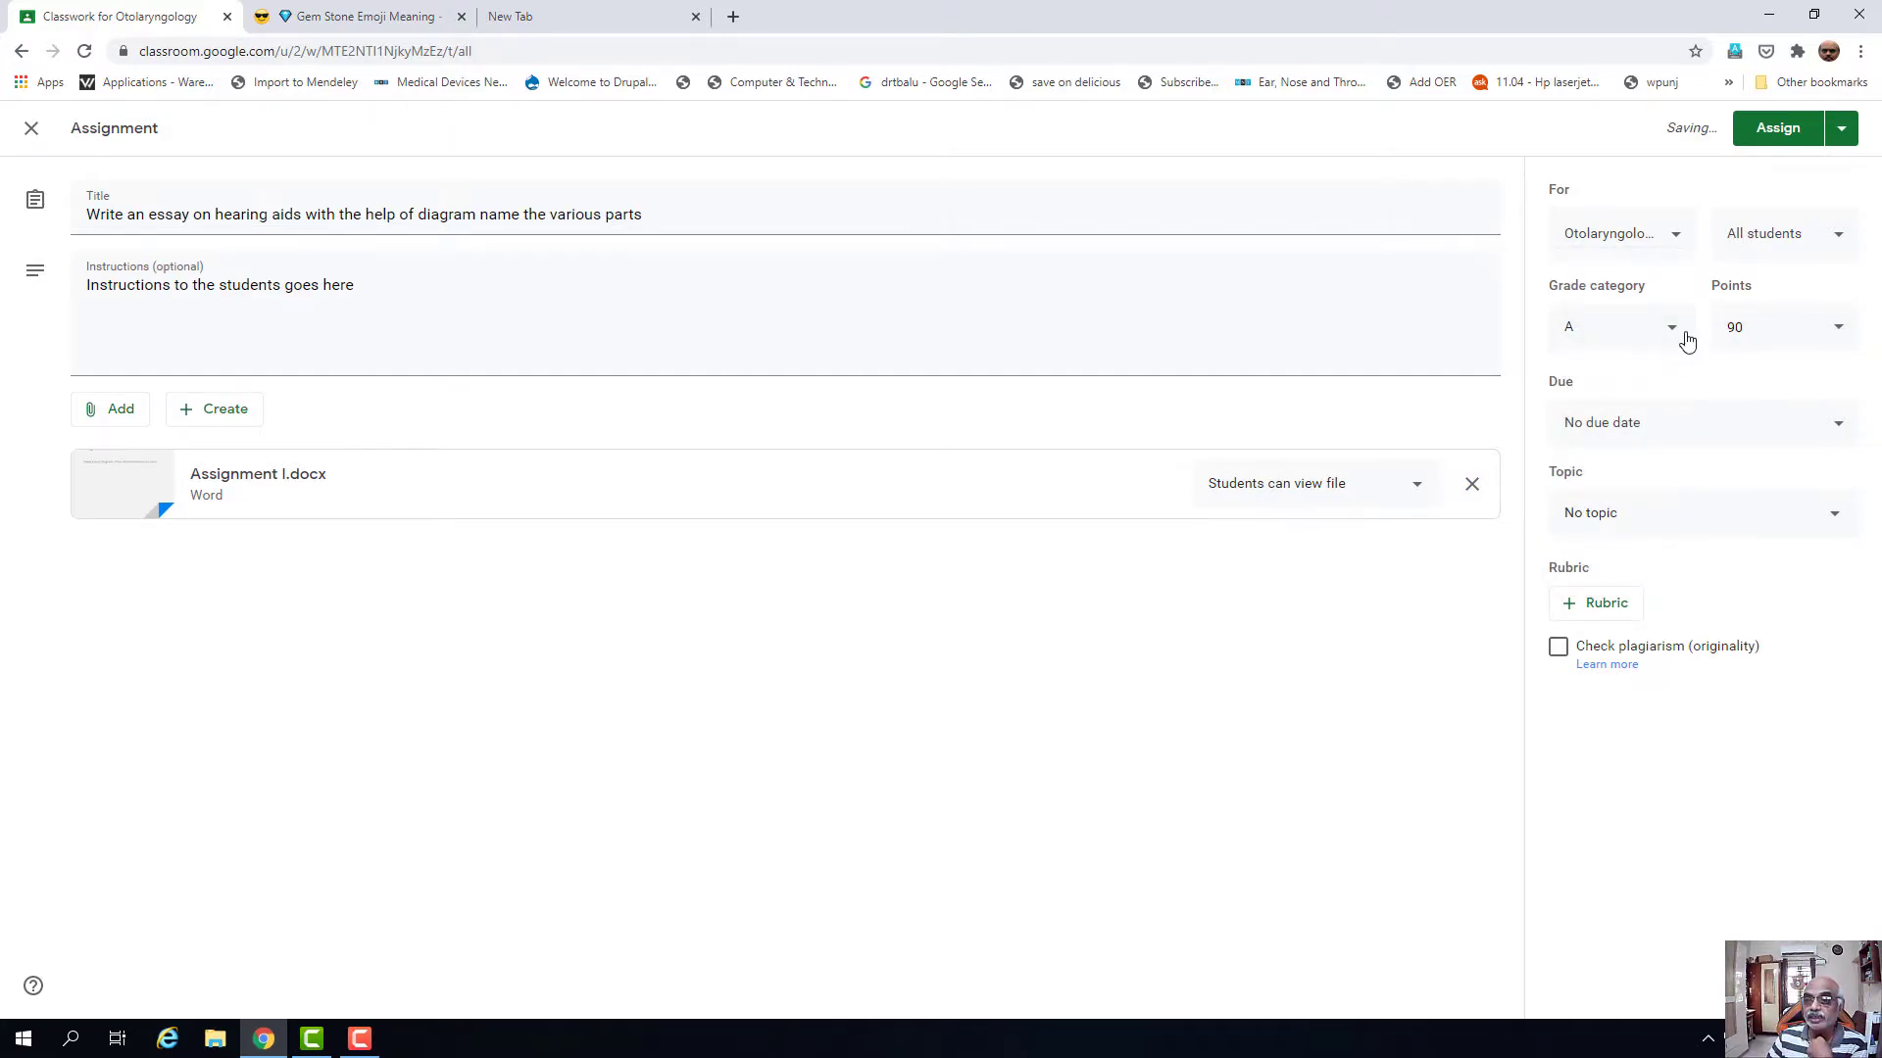
# - Try the B+, B, C and F grade categories for the assignment
pyautogui.click(1669, 330)
pyautogui.click(1626, 389)
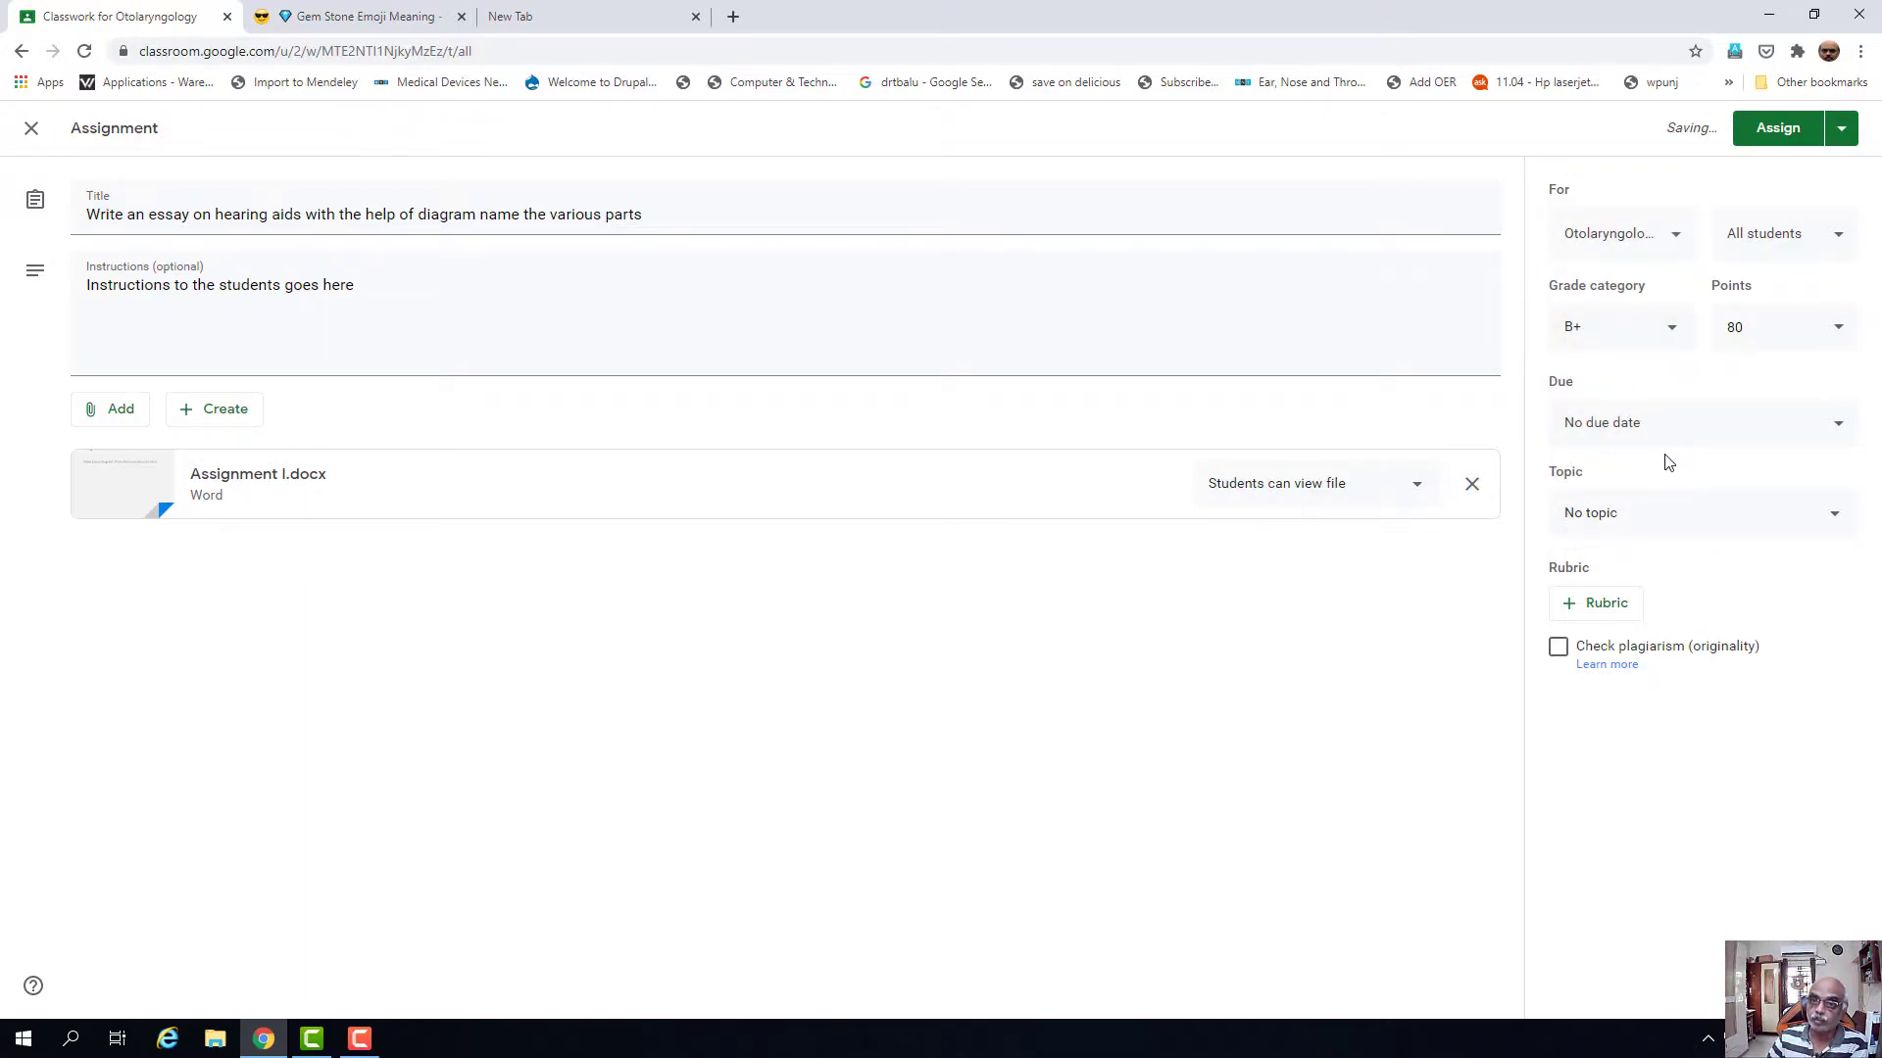
pyautogui.click(1679, 333)
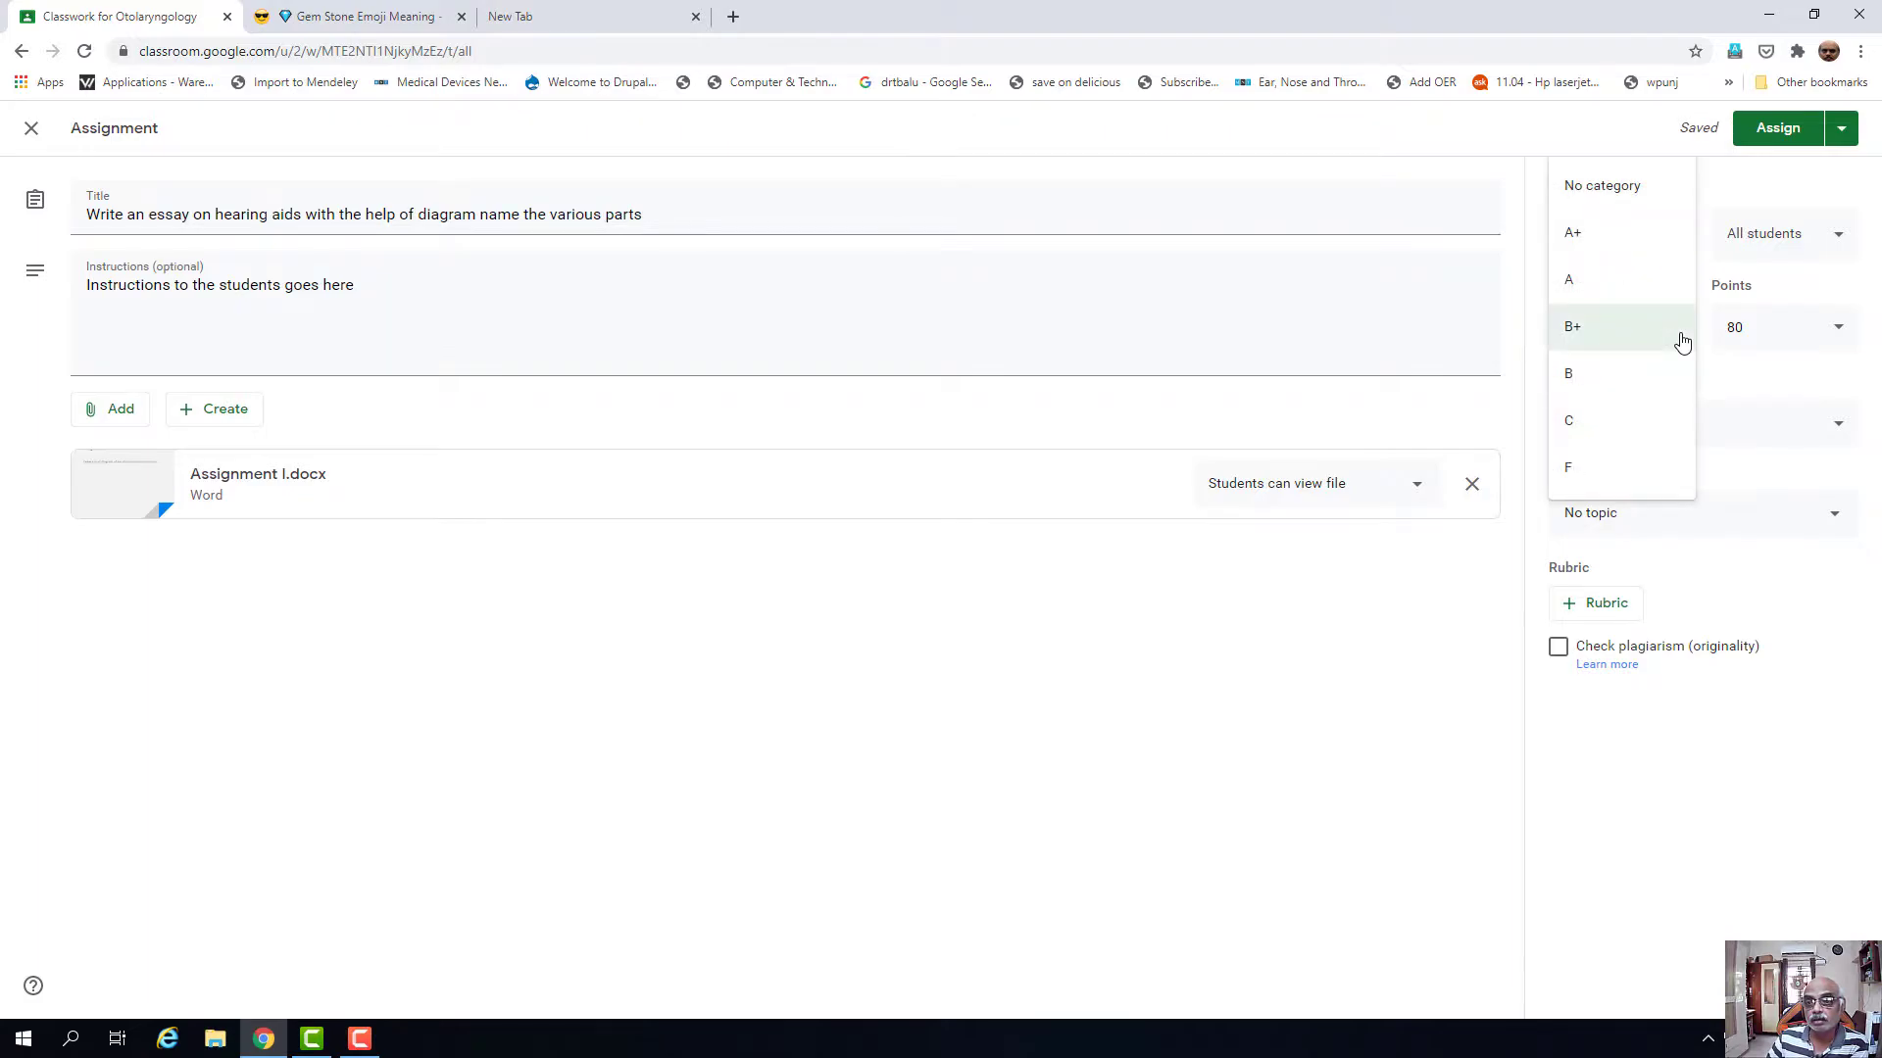
pyautogui.click(1626, 385)
pyautogui.click(1681, 333)
pyautogui.click(1634, 386)
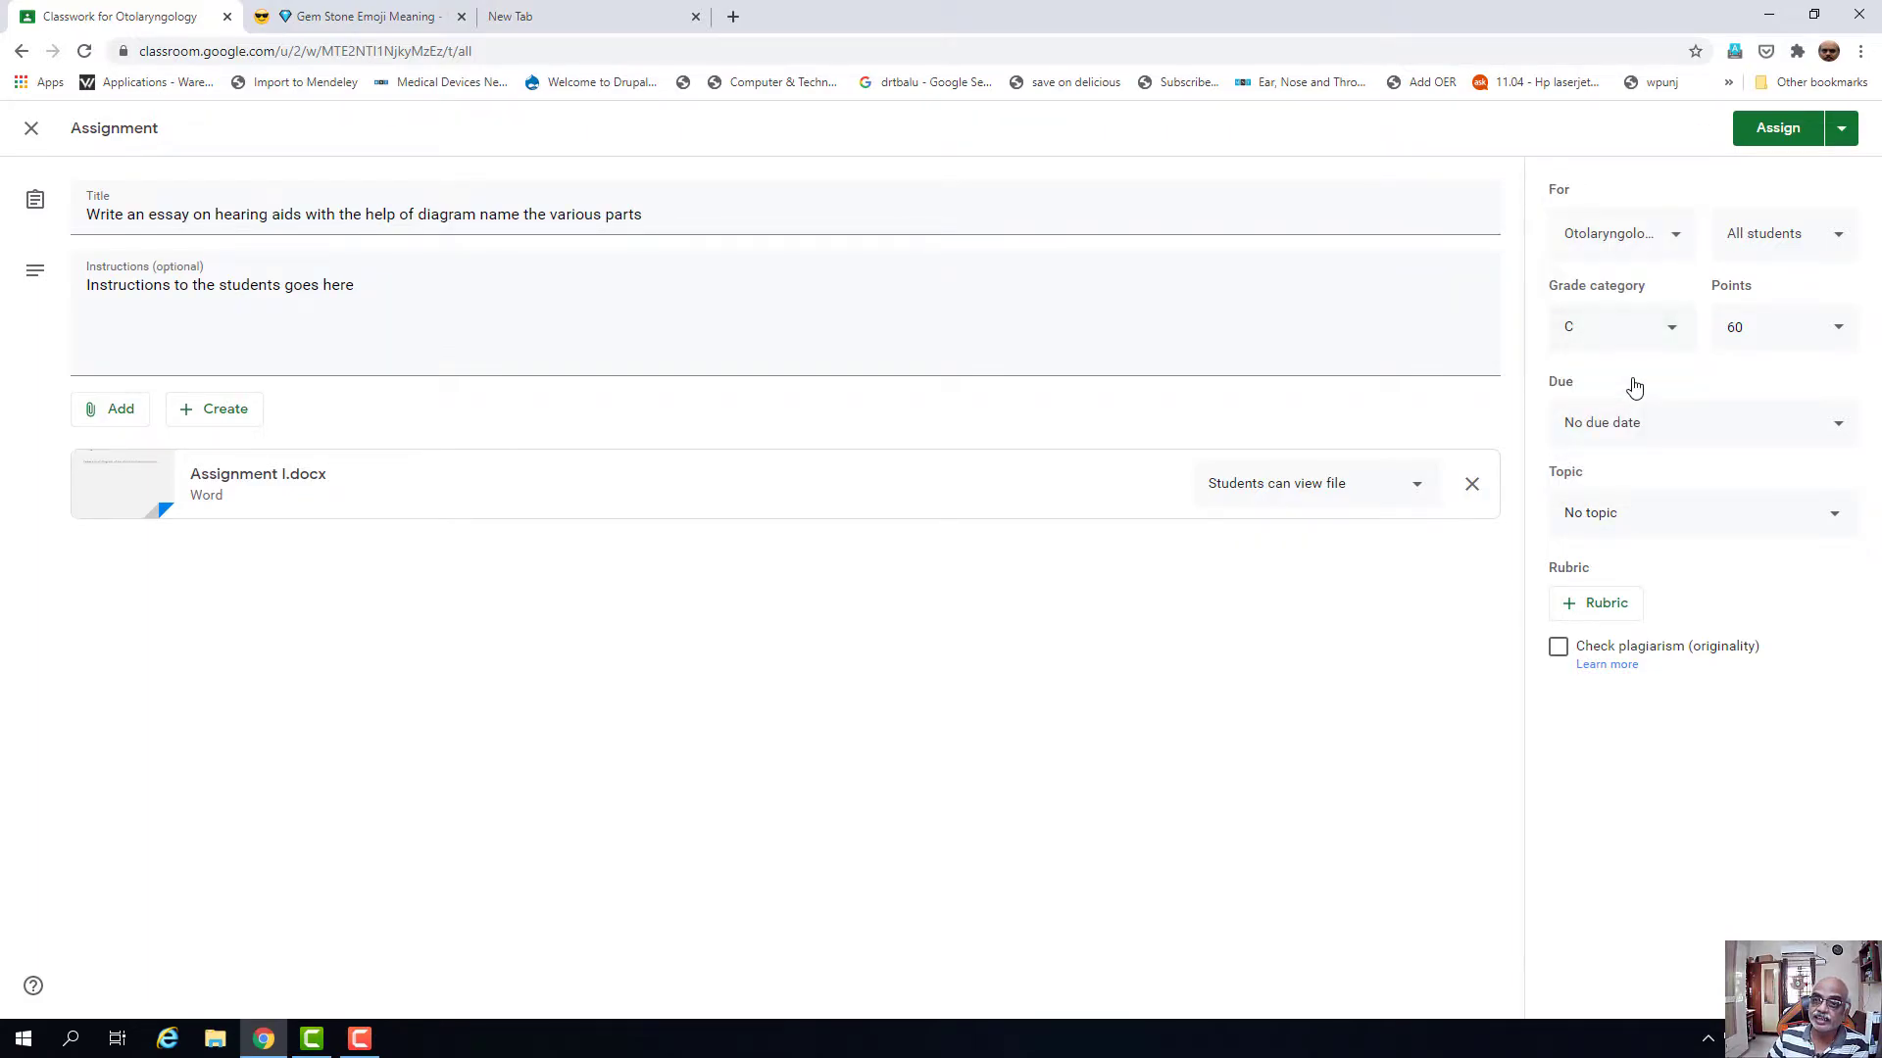
pyautogui.click(1679, 333)
pyautogui.click(1624, 437)
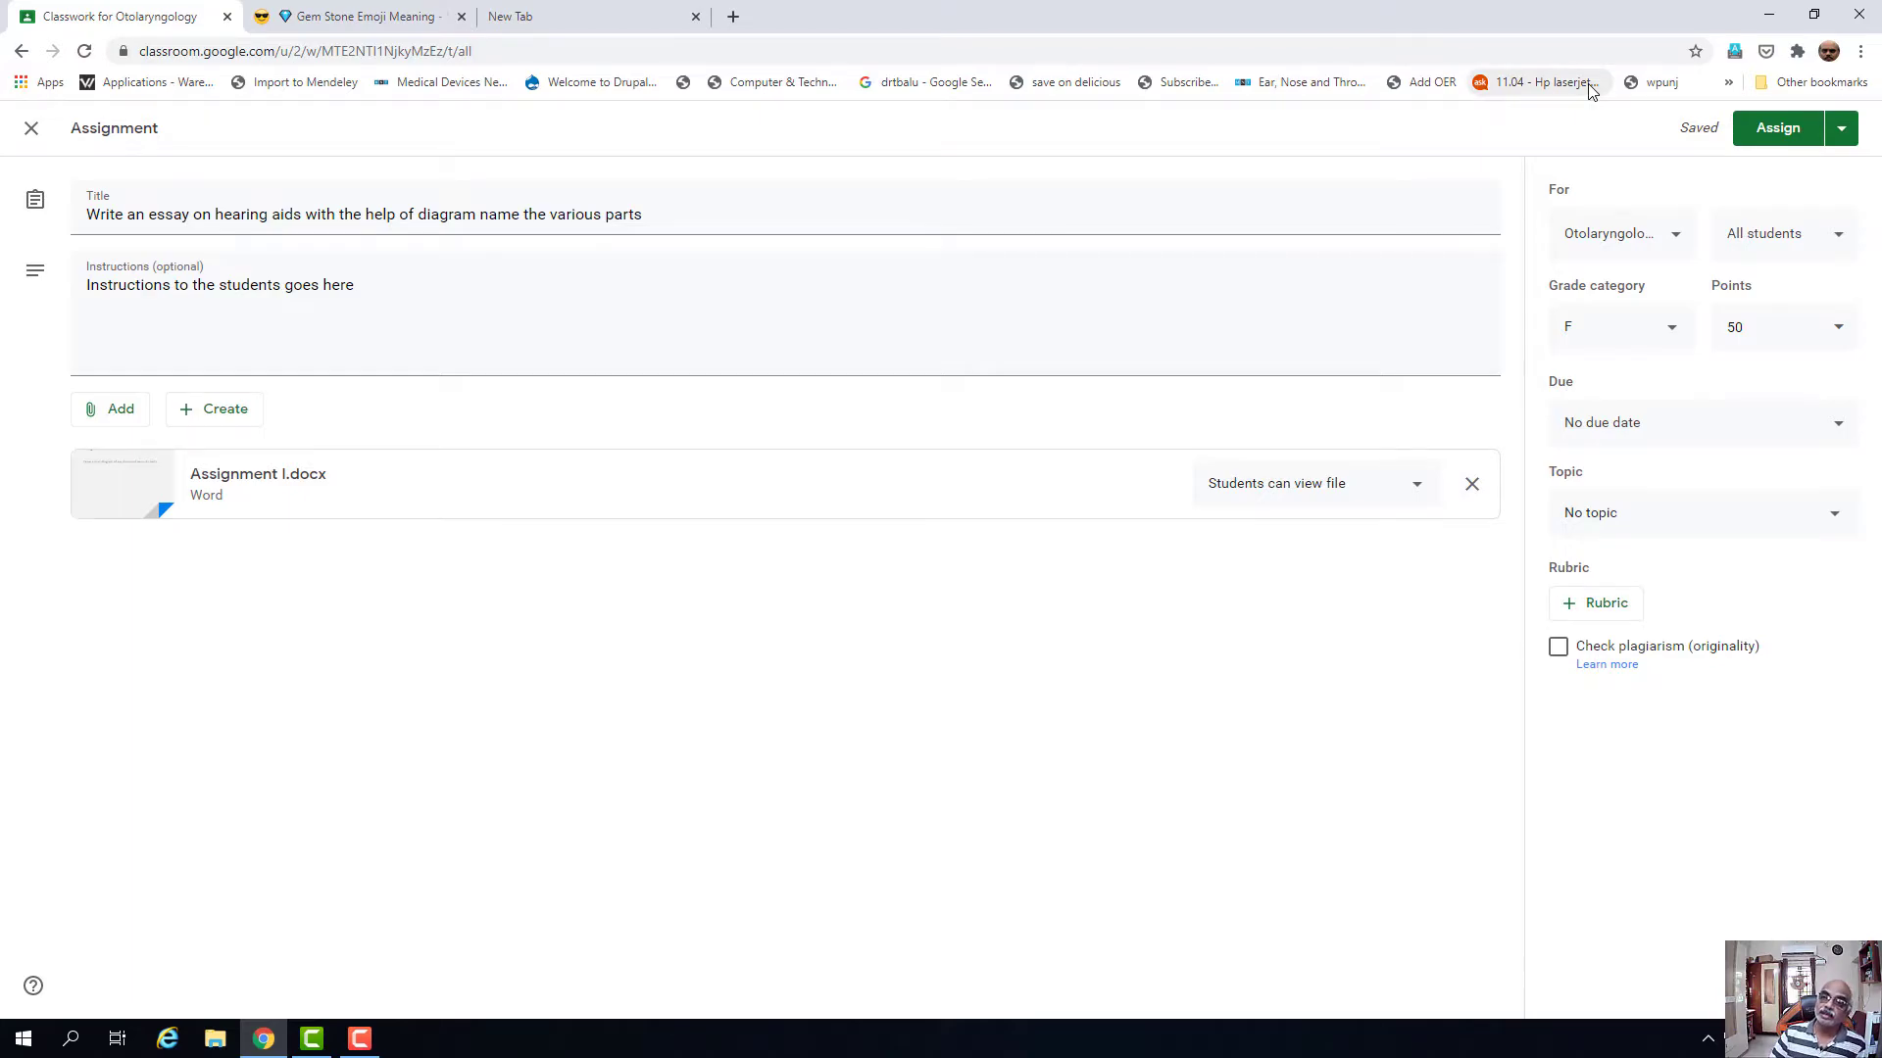
# - Set the assignment's grade category to A+ and its due date to Sep 15, 2020, without a time
pyautogui.click(1672, 336)
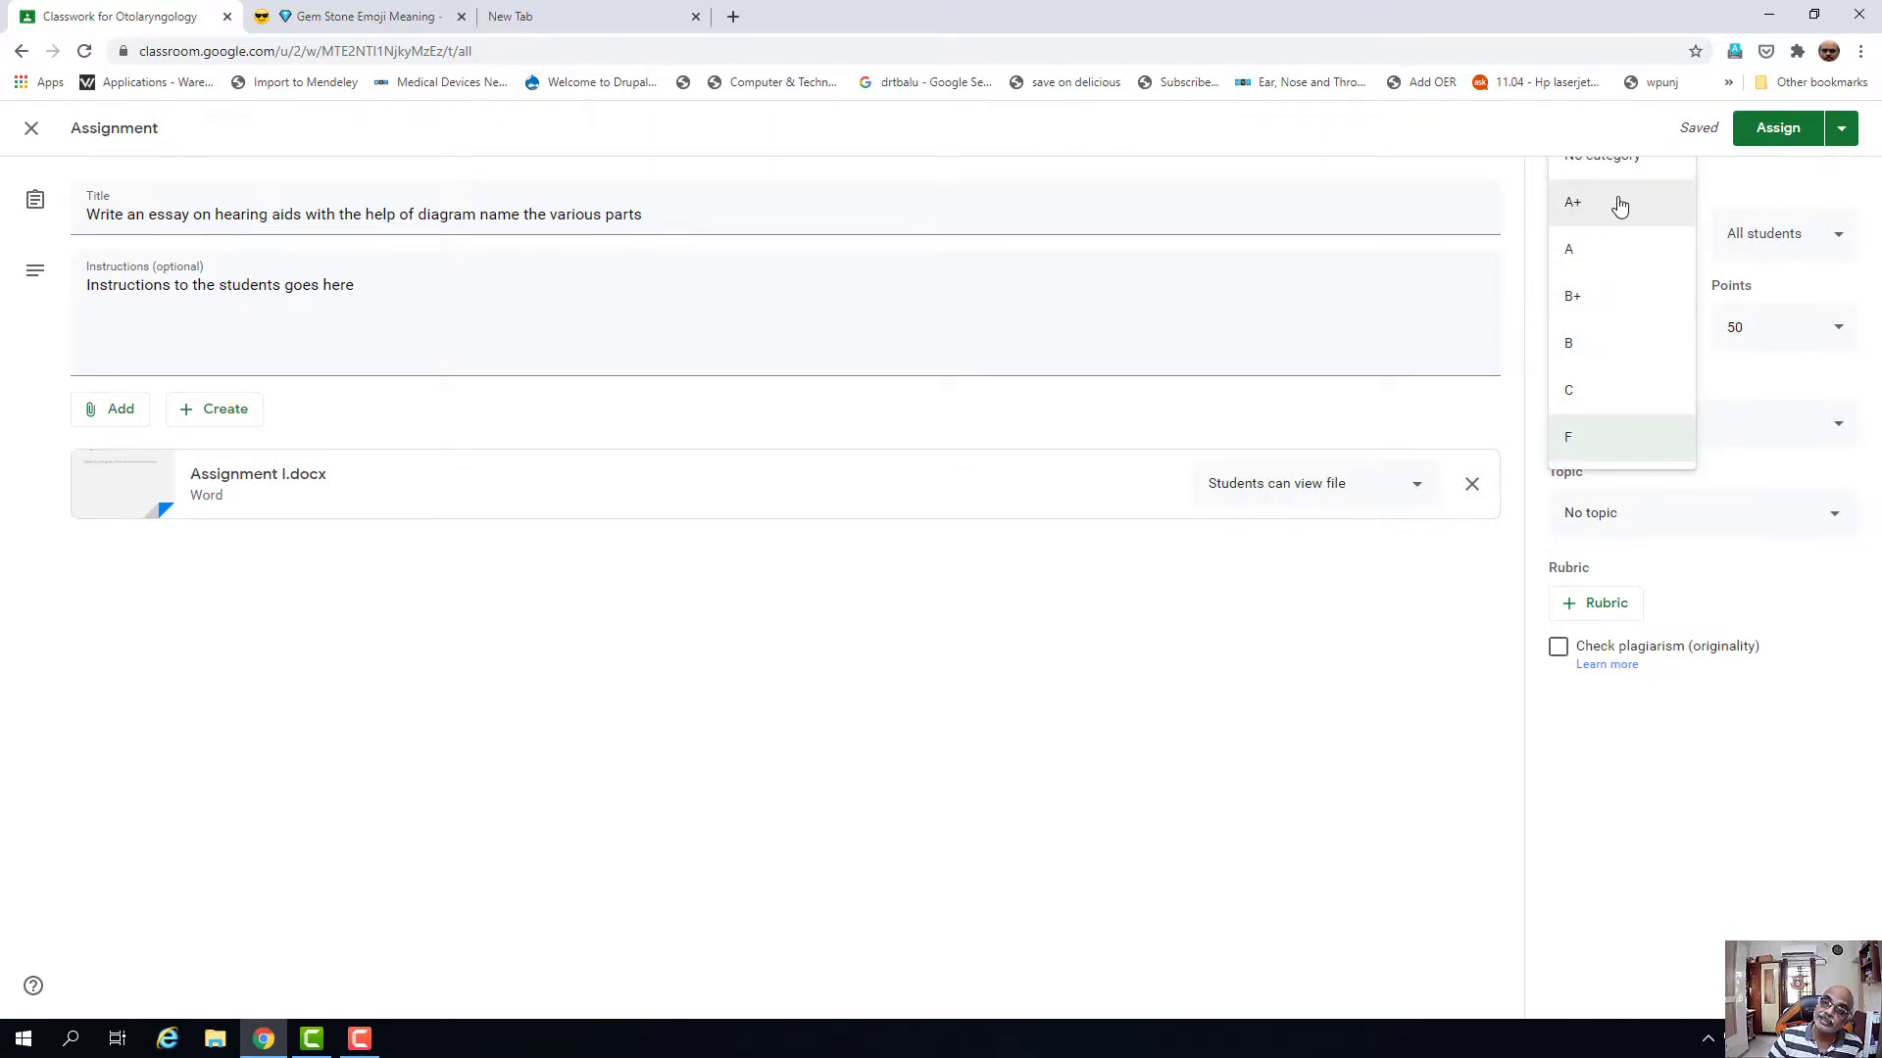
pyautogui.click(1617, 203)
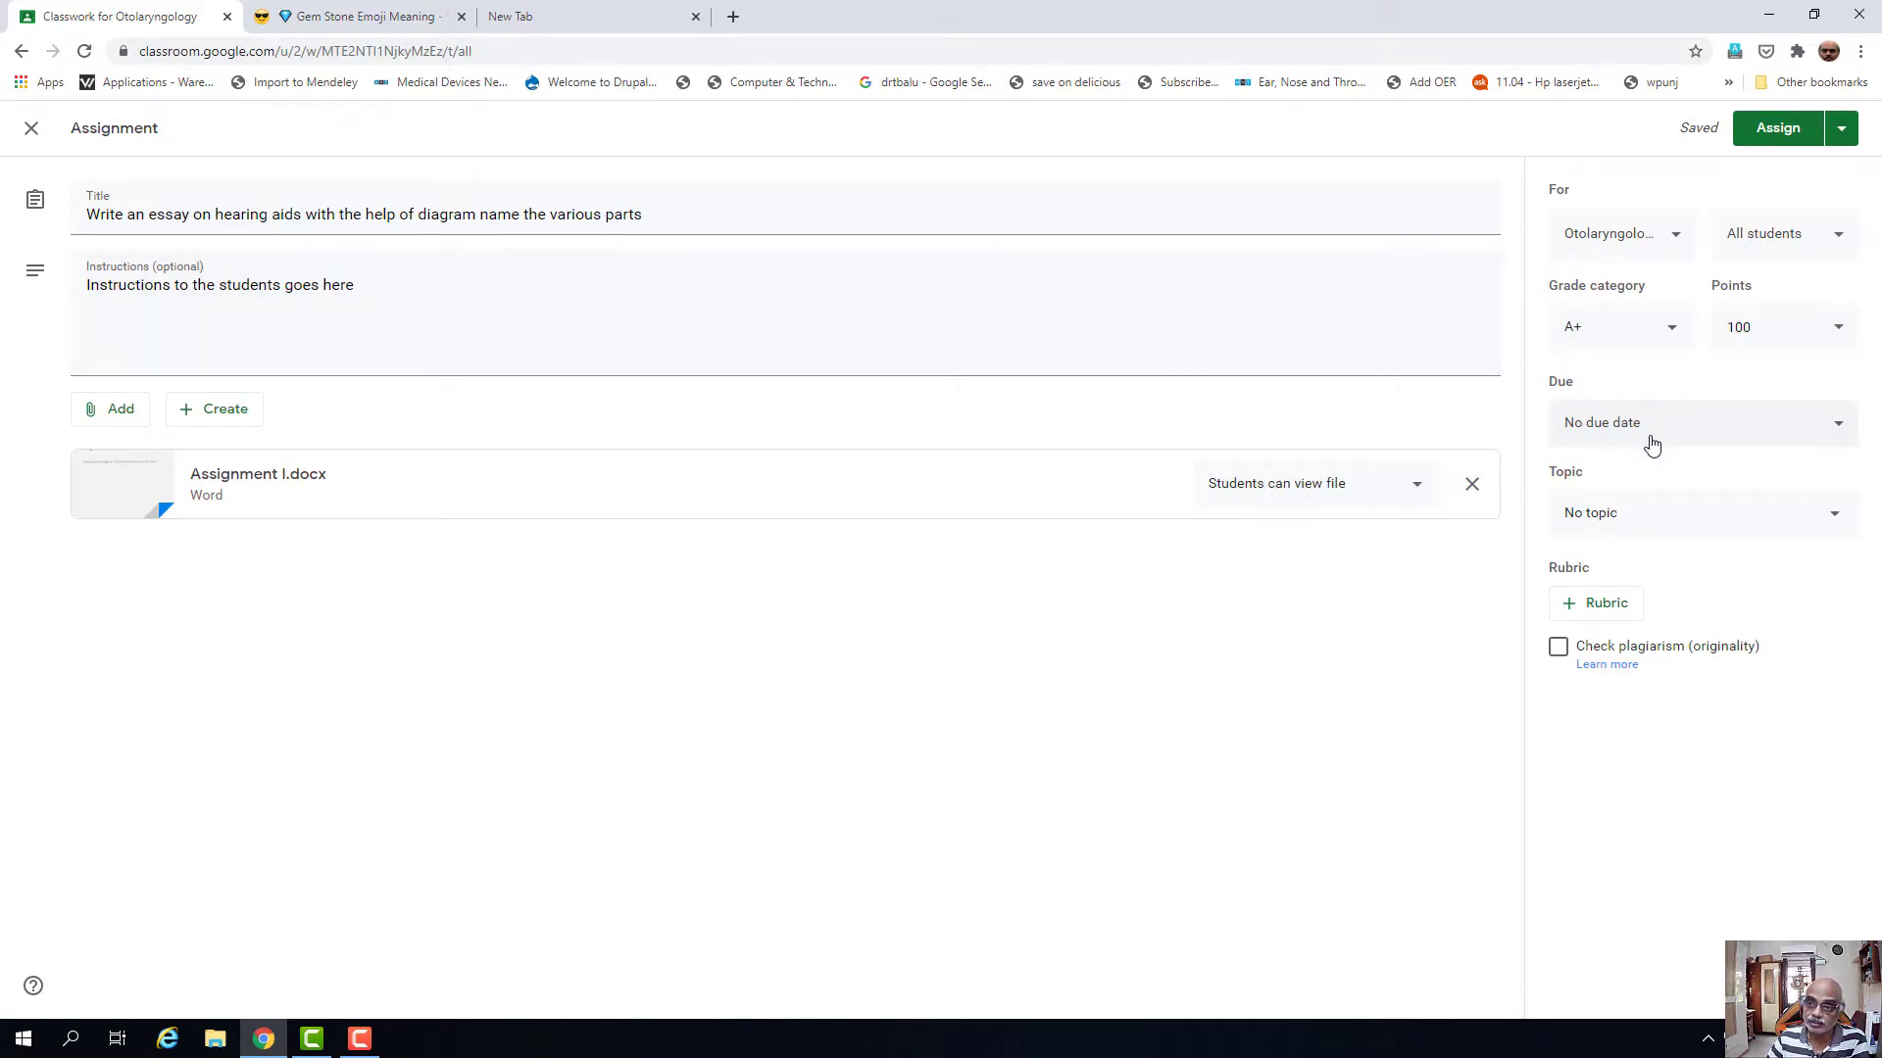
pyautogui.click(1837, 432)
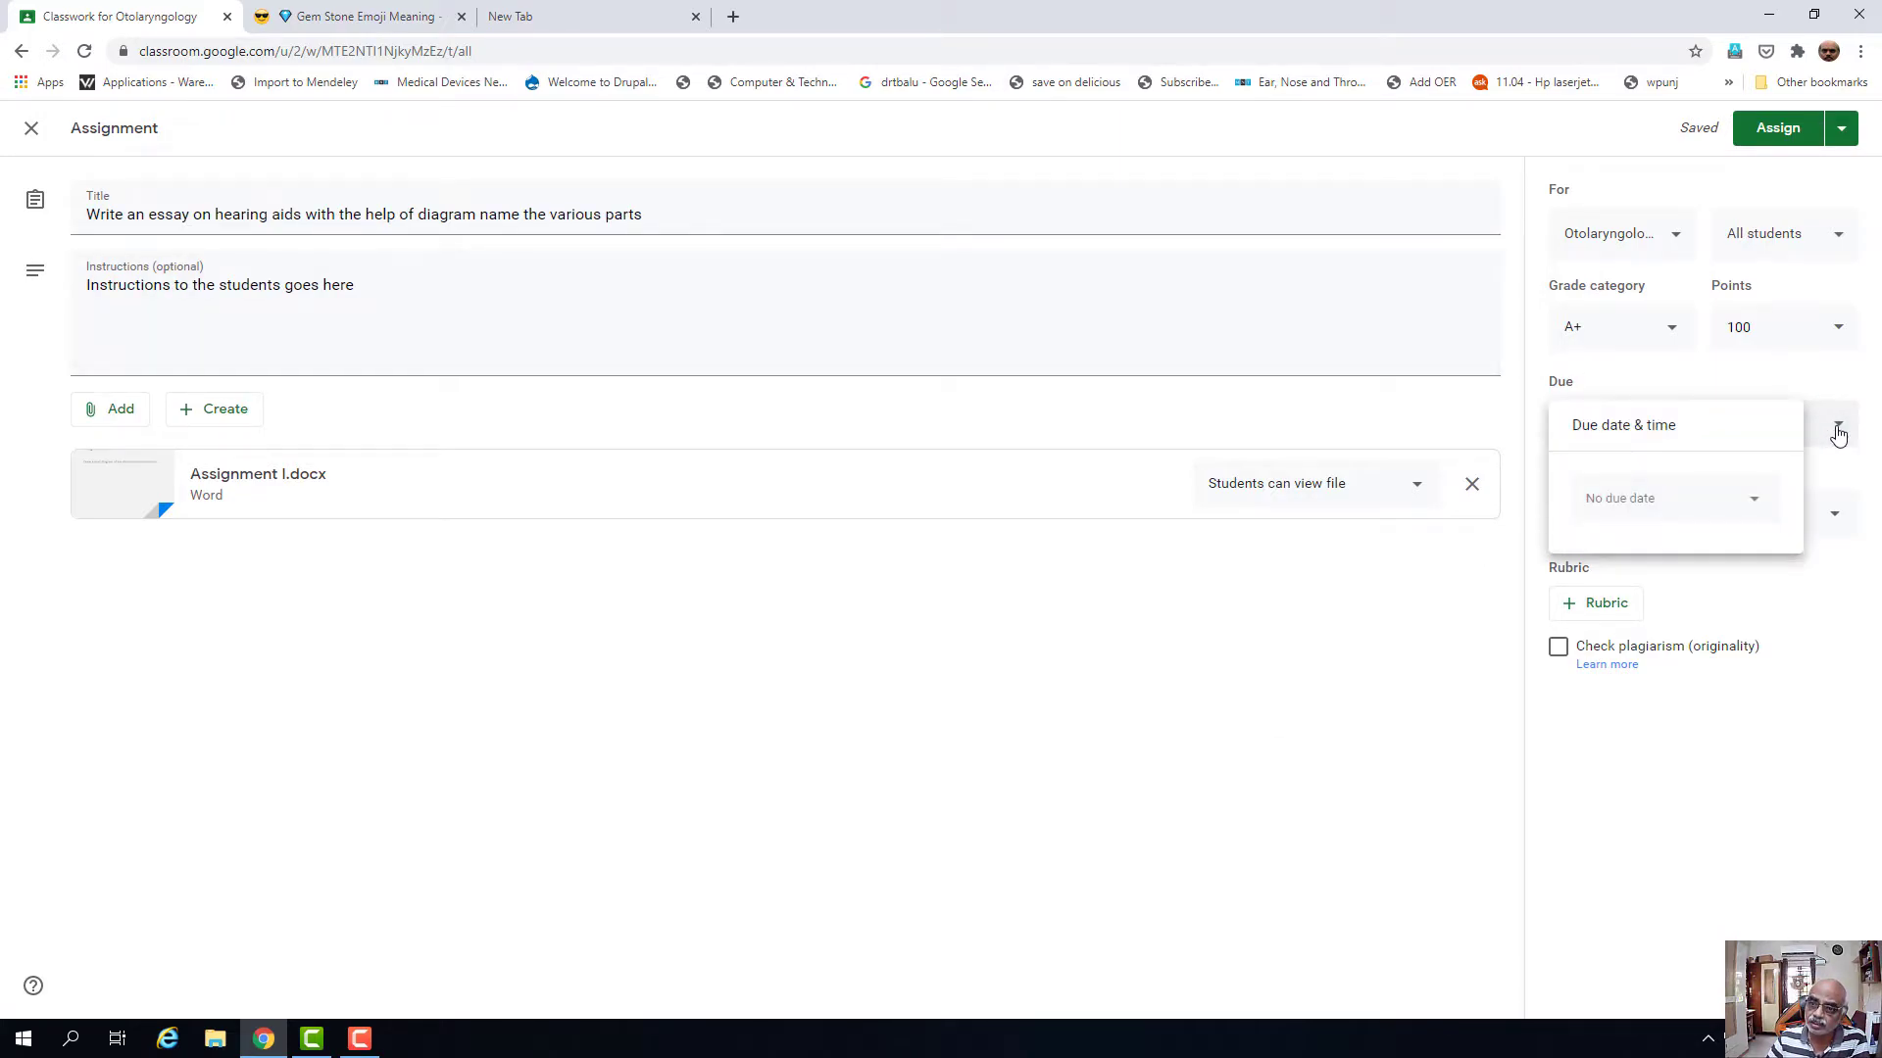
pyautogui.click(1754, 501)
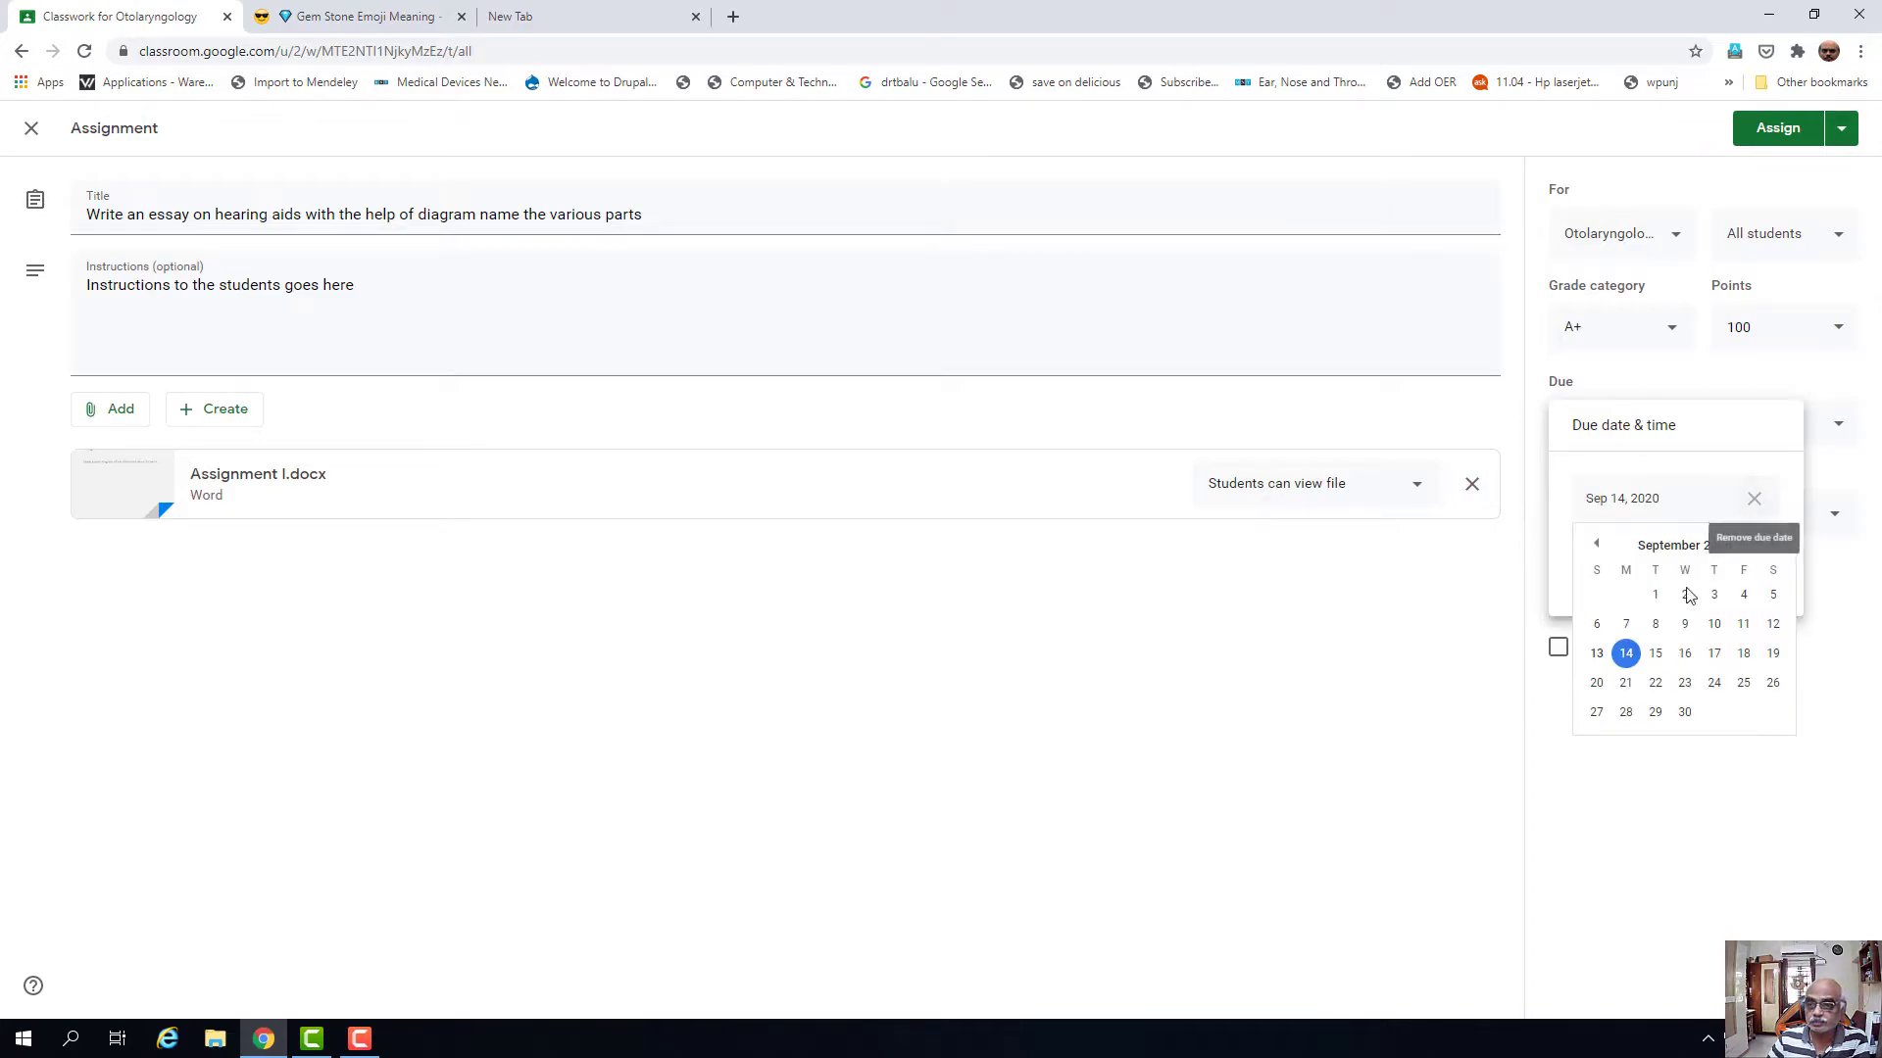
pyautogui.click(1656, 655)
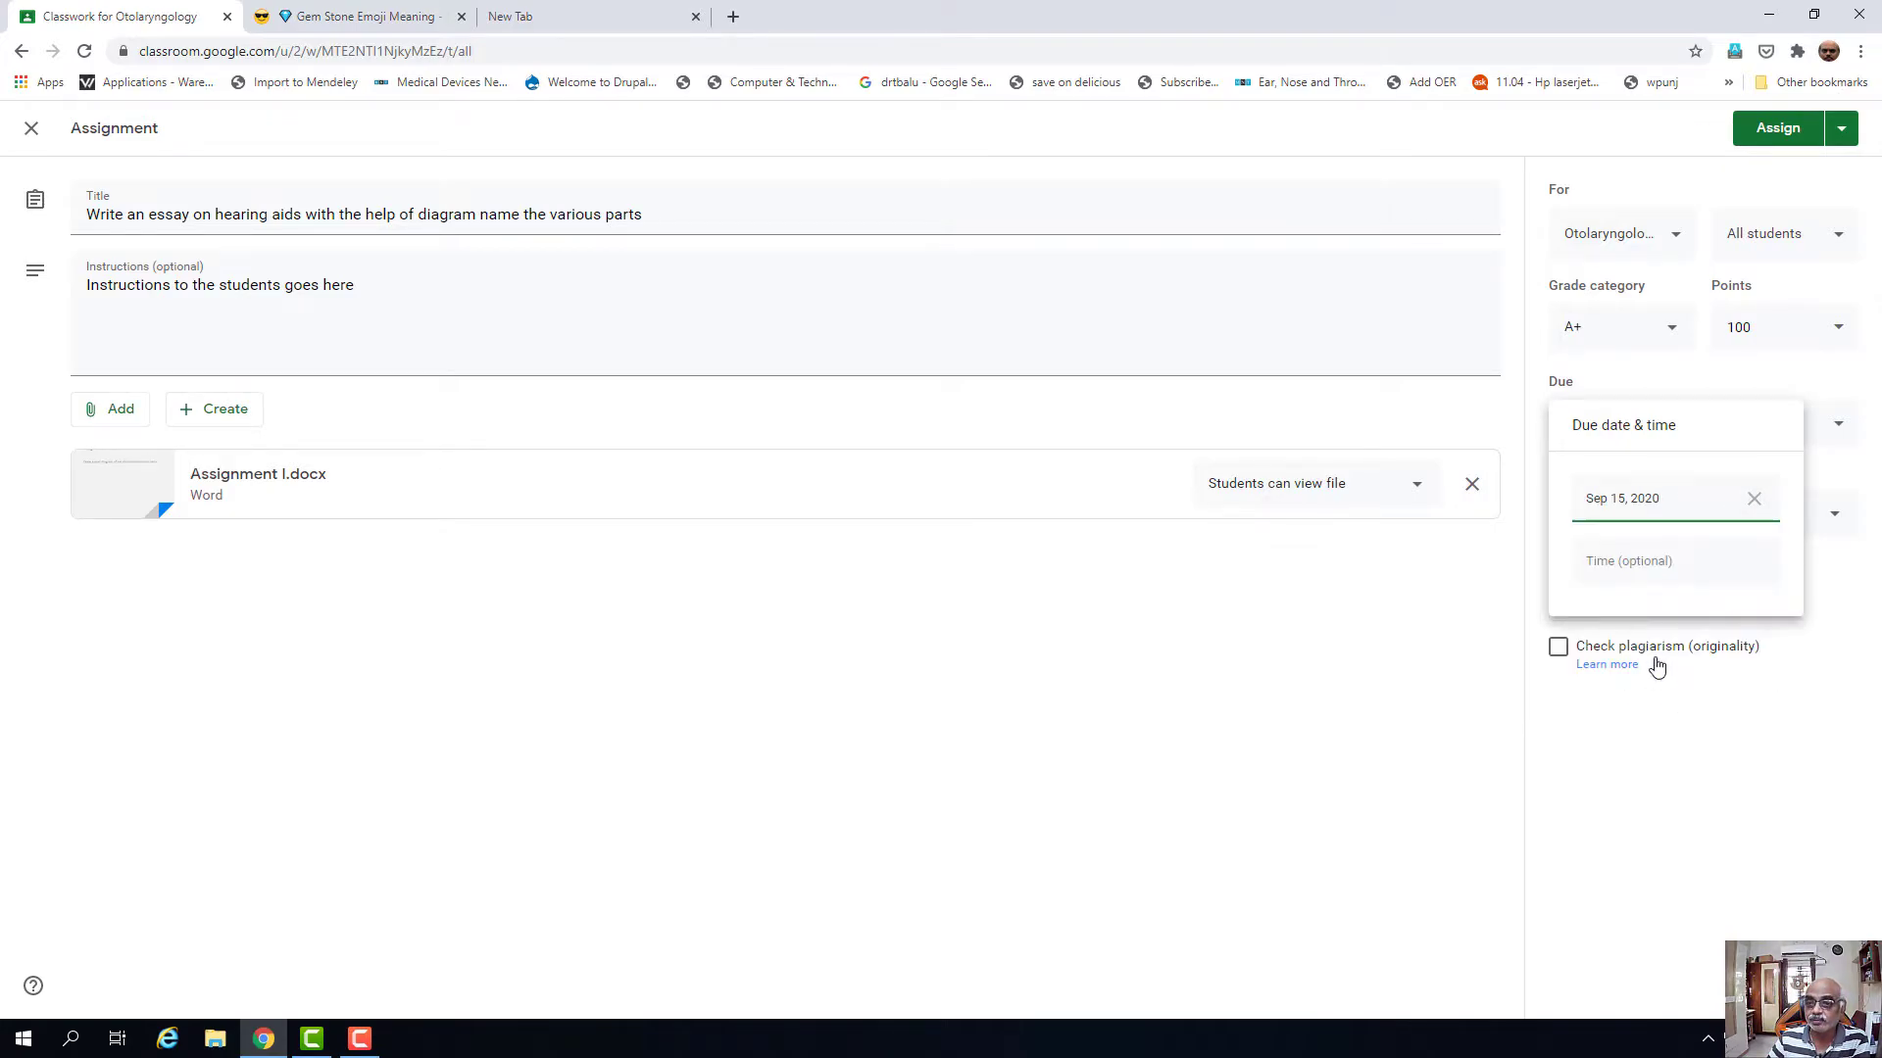
pyautogui.click(1587, 579)
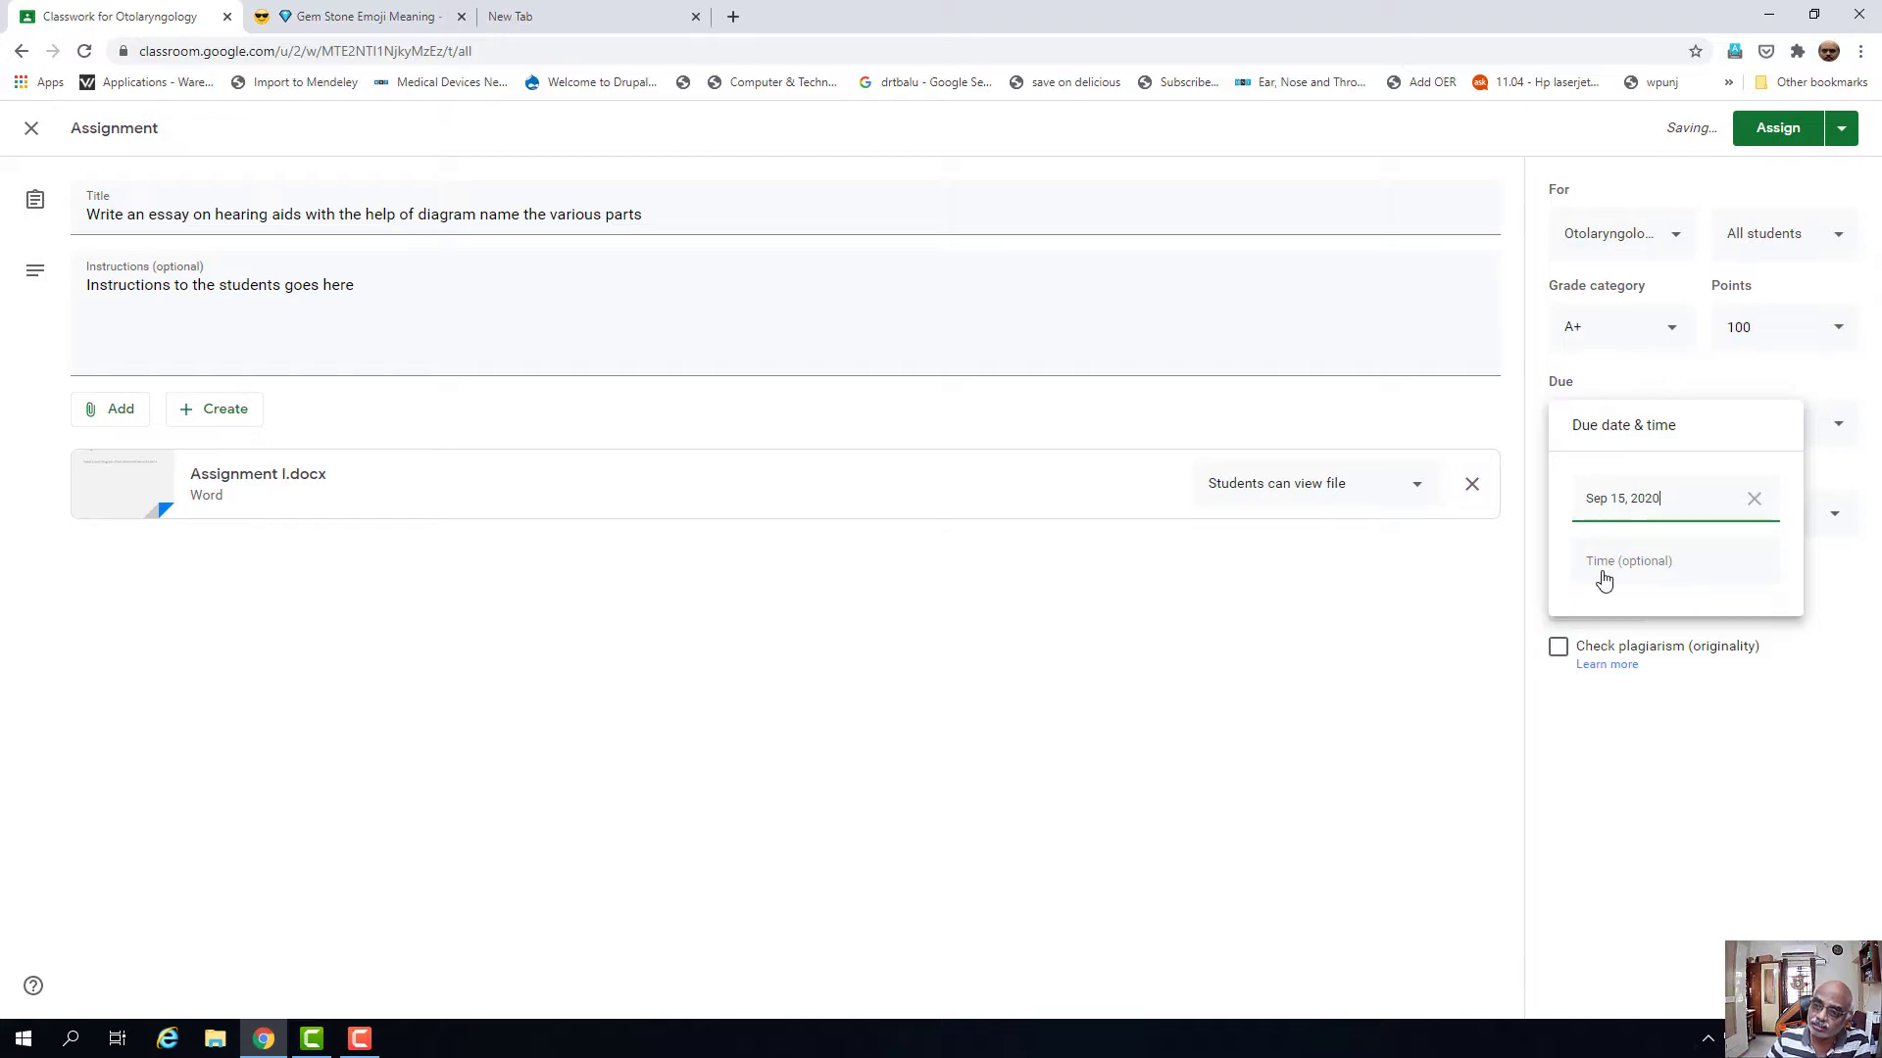
pyautogui.click(1773, 566)
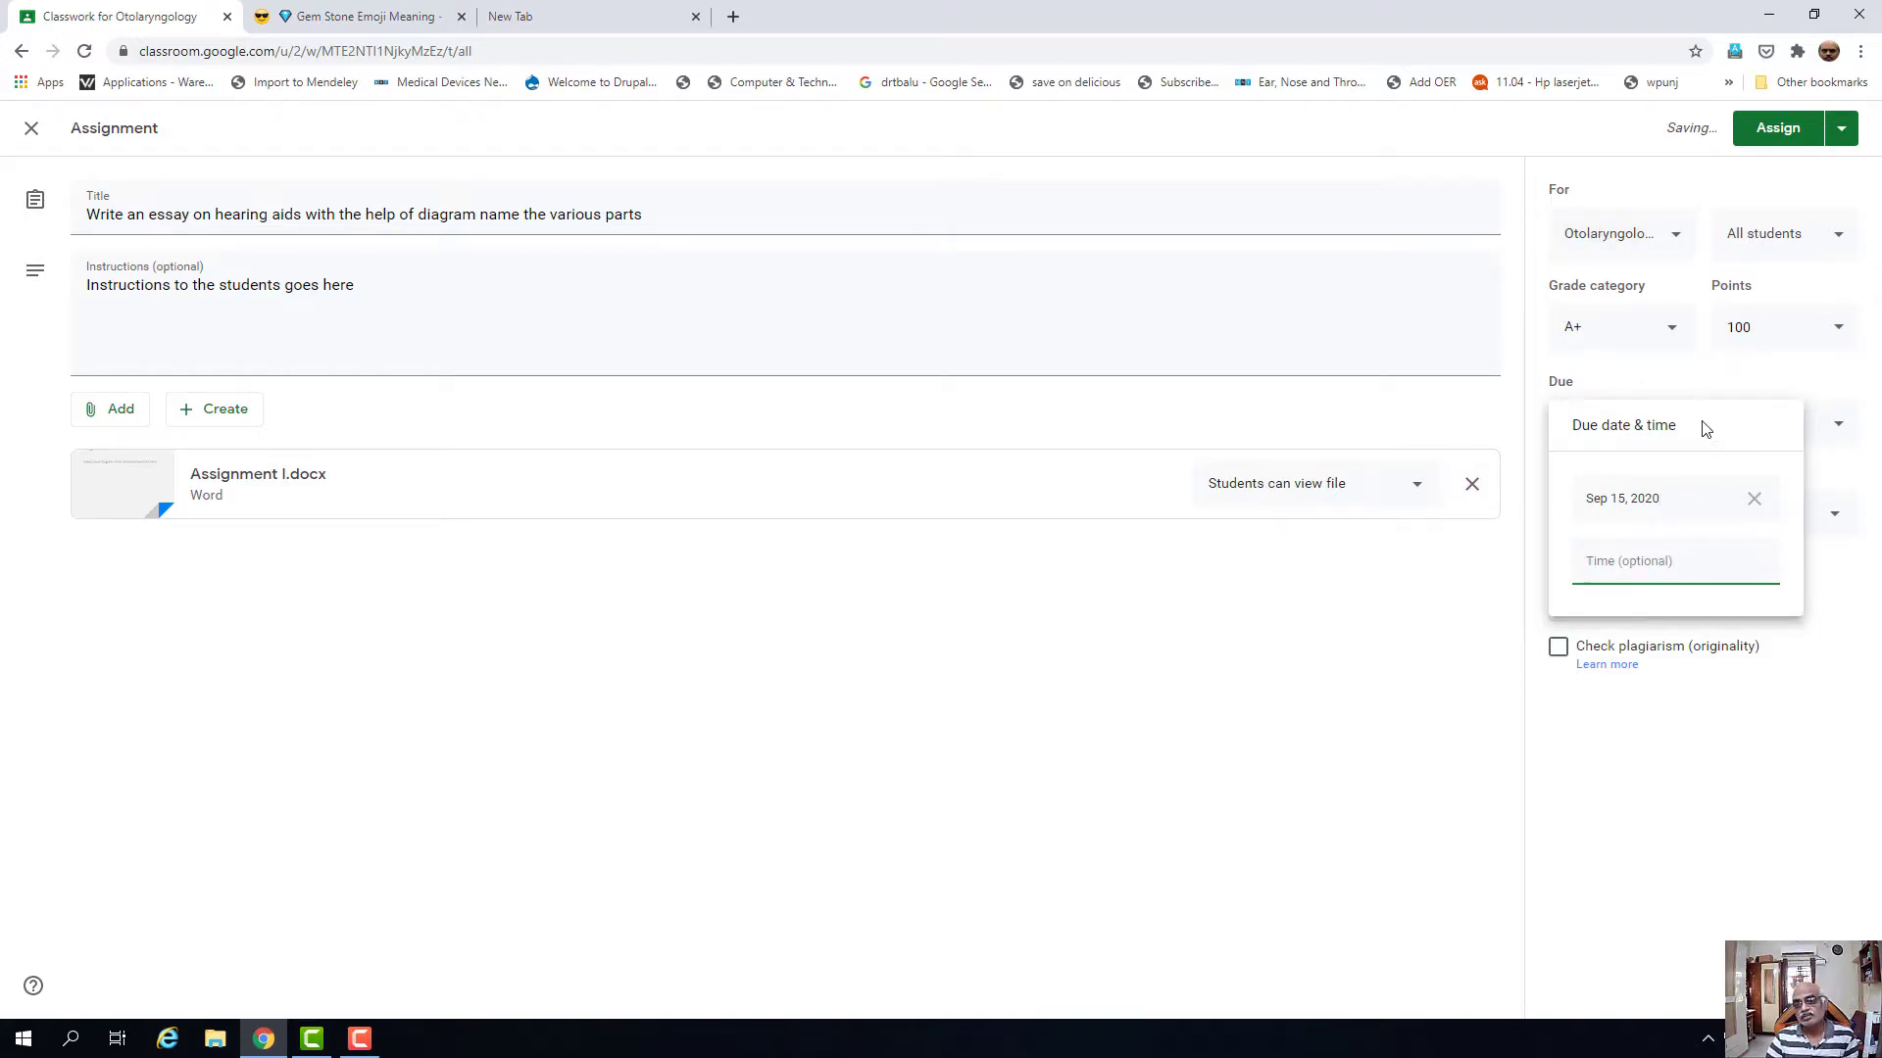
pyautogui.click(1821, 373)
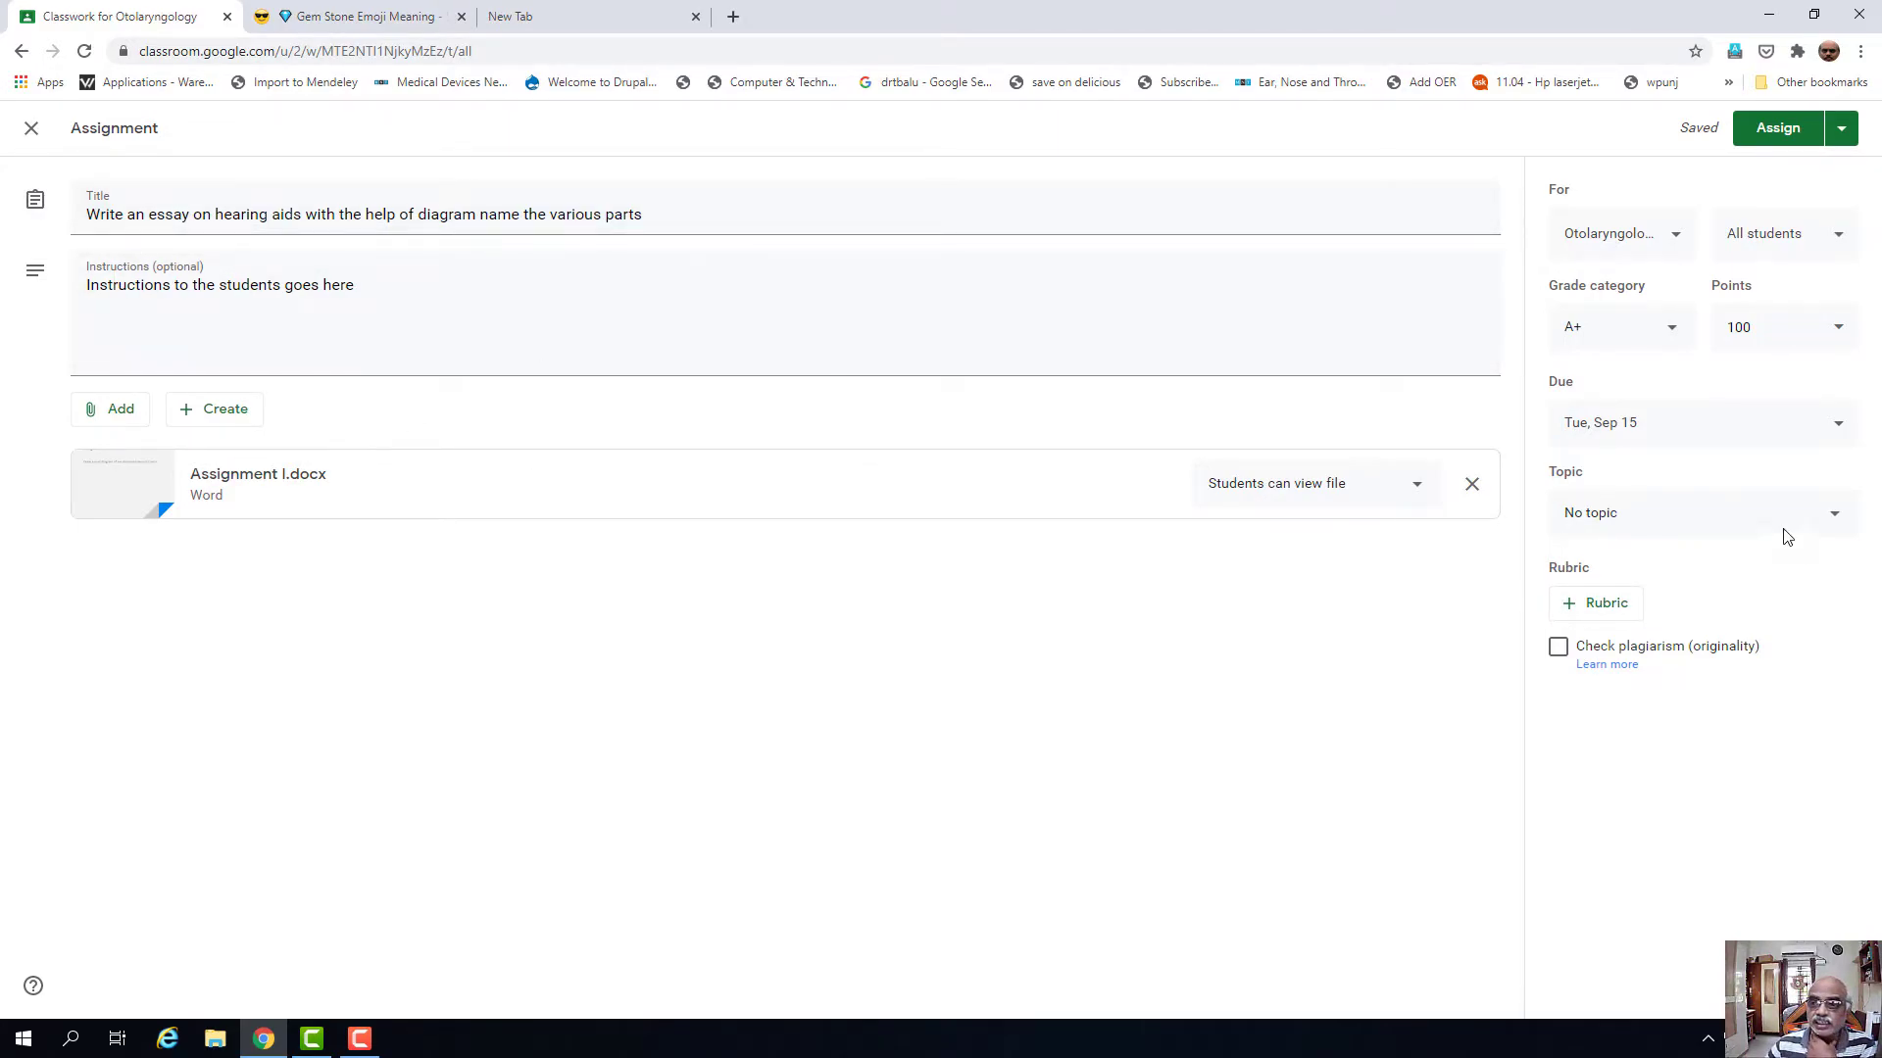
# - Try the Otology topic and the option of creating a new topic for the assignment
pyautogui.click(1832, 526)
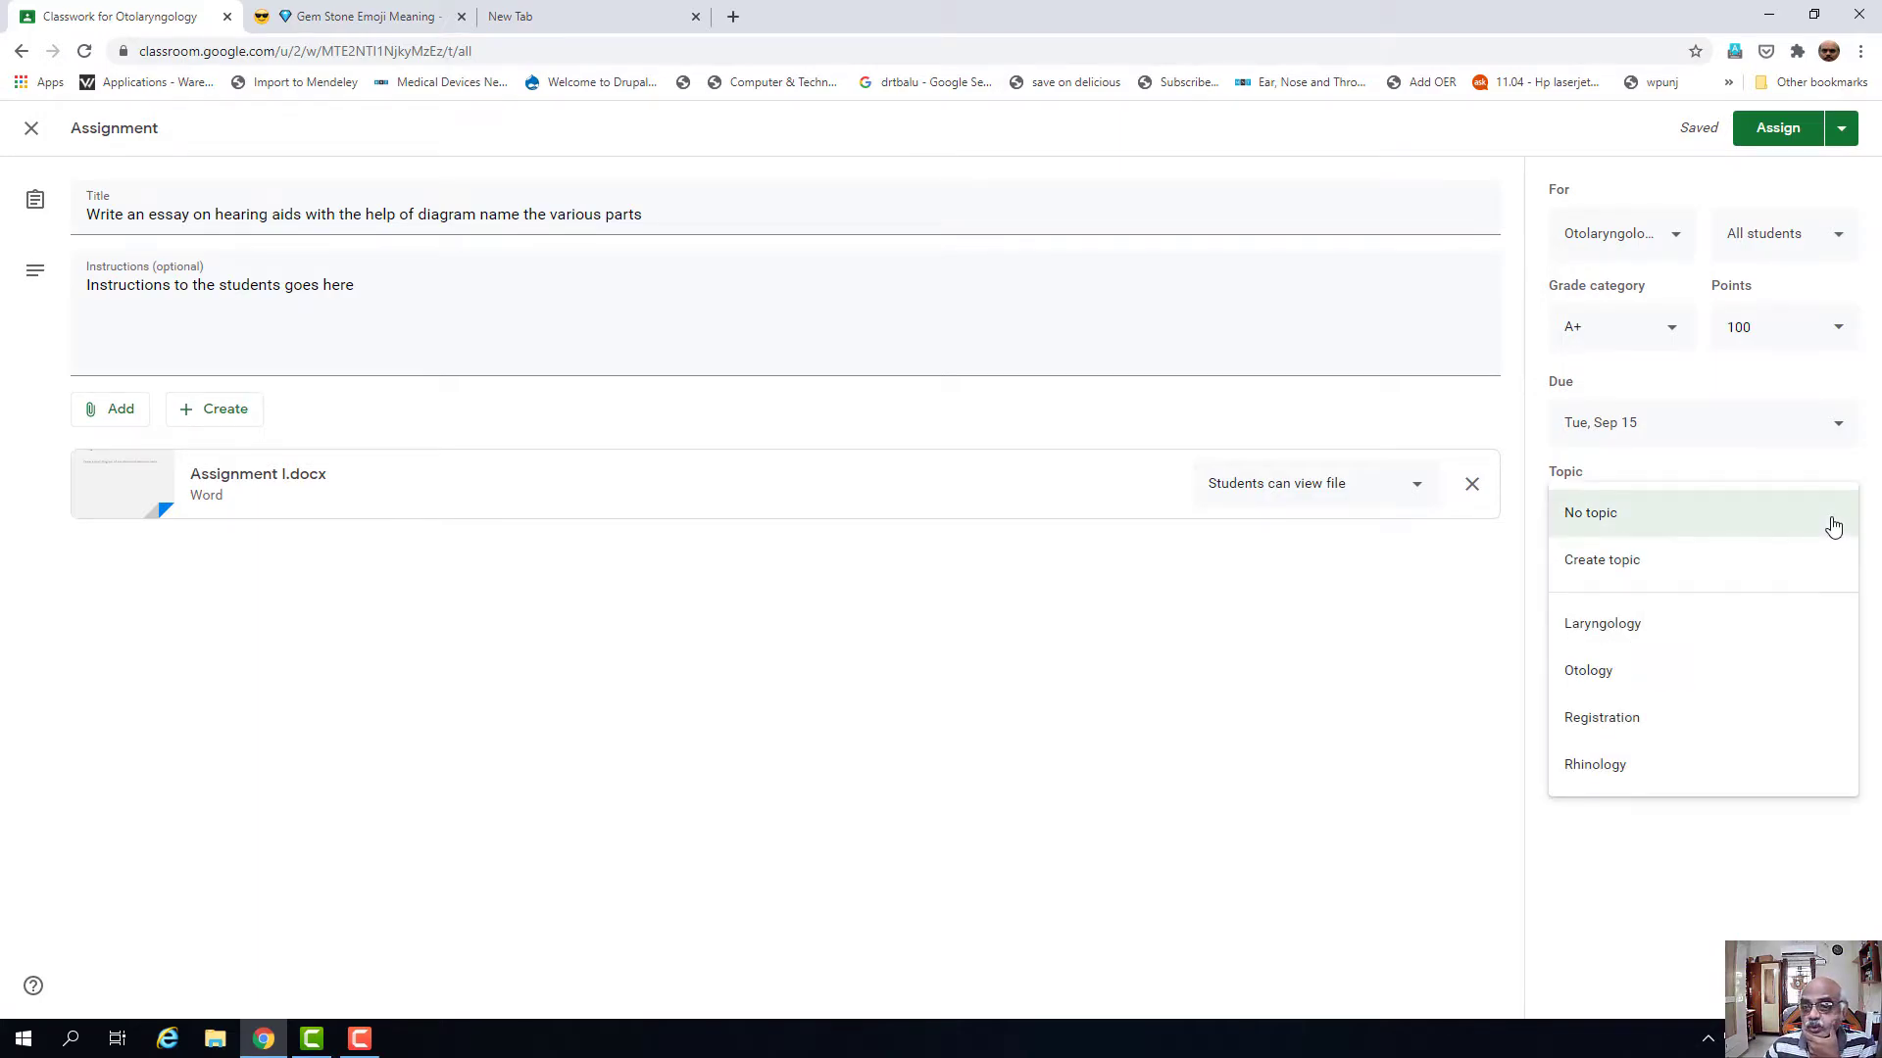
pyautogui.click(1607, 686)
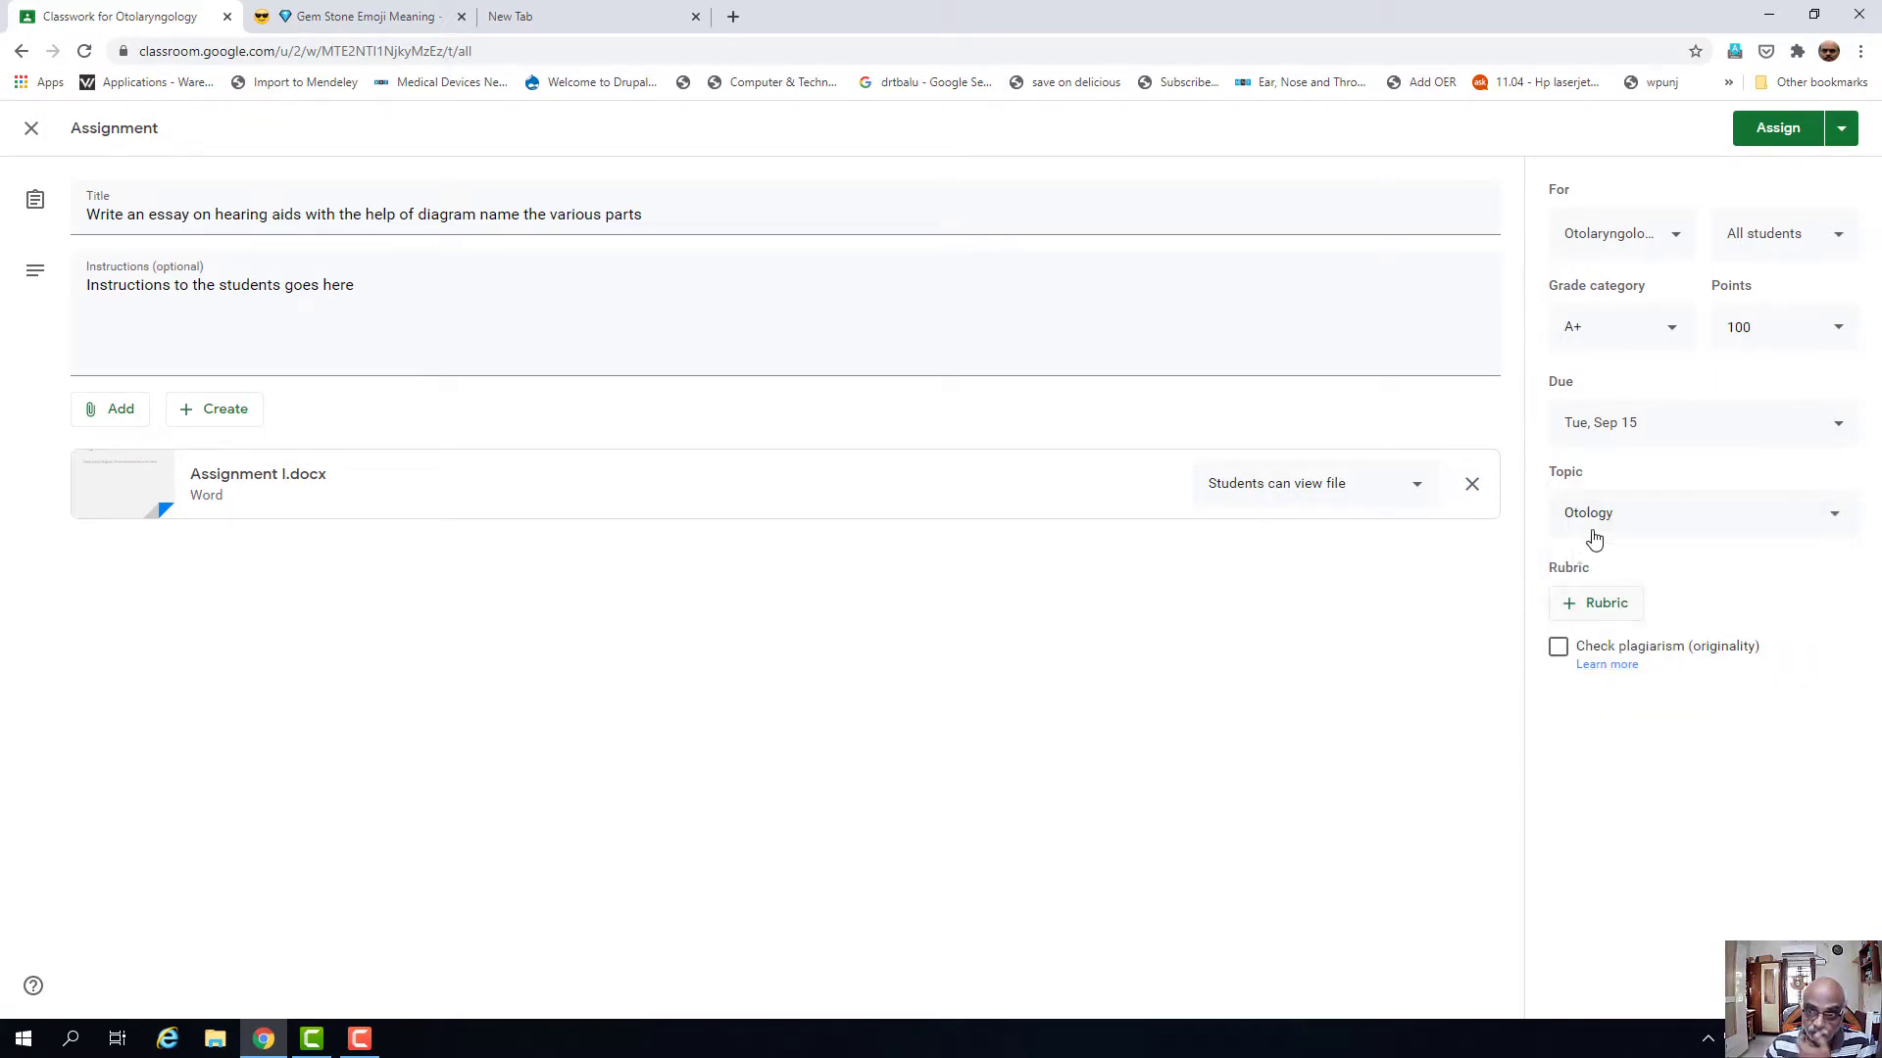
pyautogui.click(1627, 530)
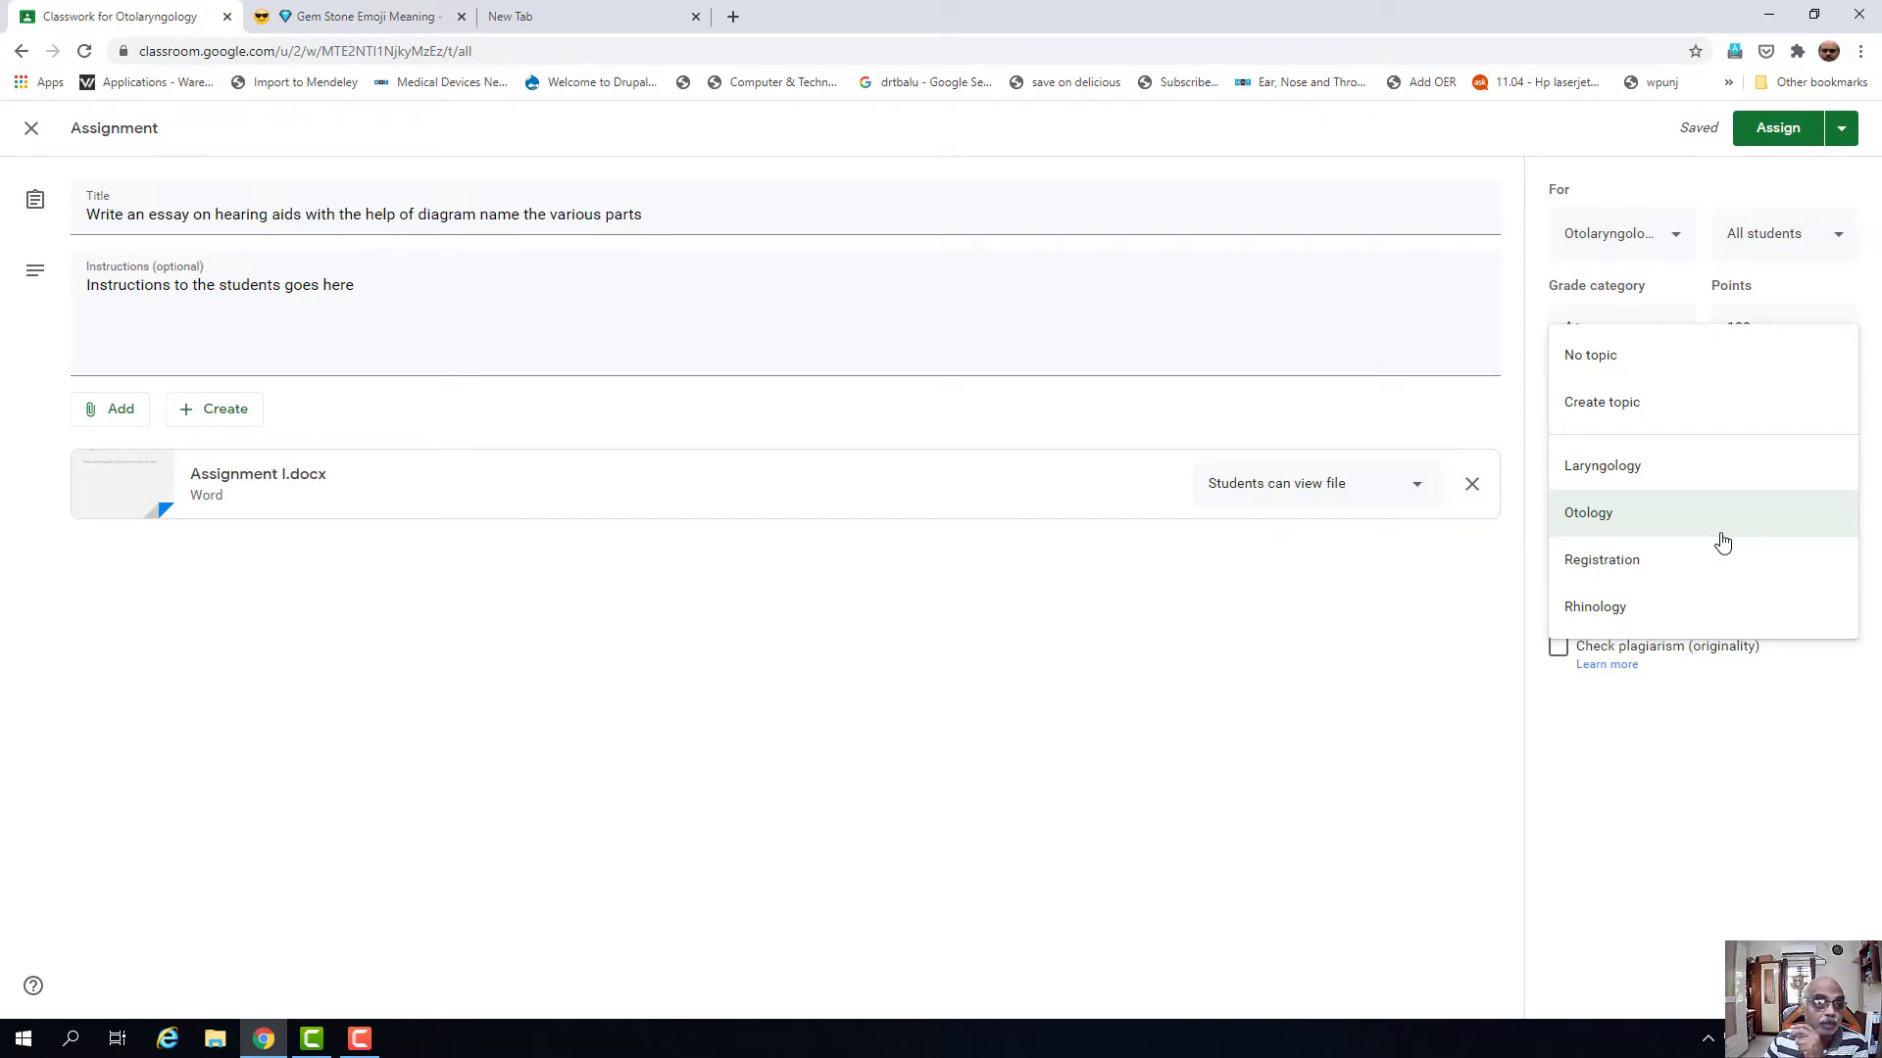
pyautogui.click(1626, 410)
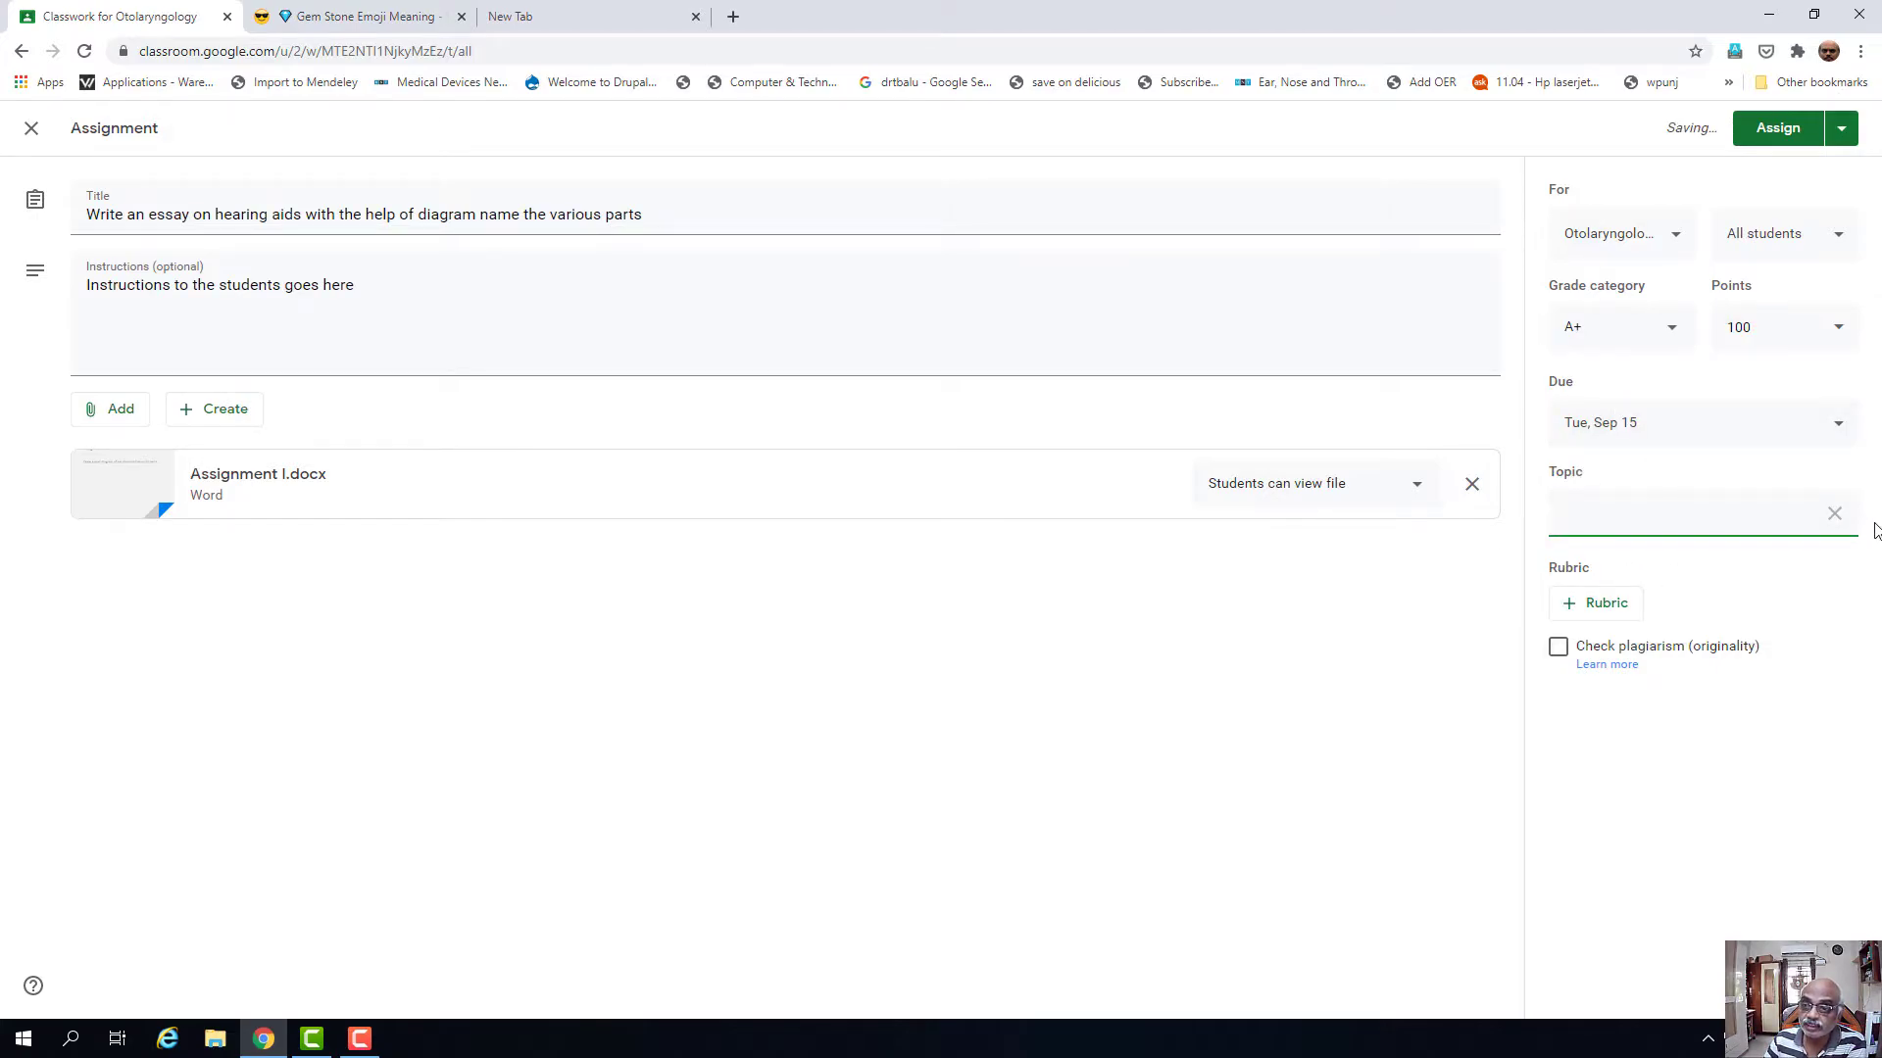
pyautogui.click(1834, 516)
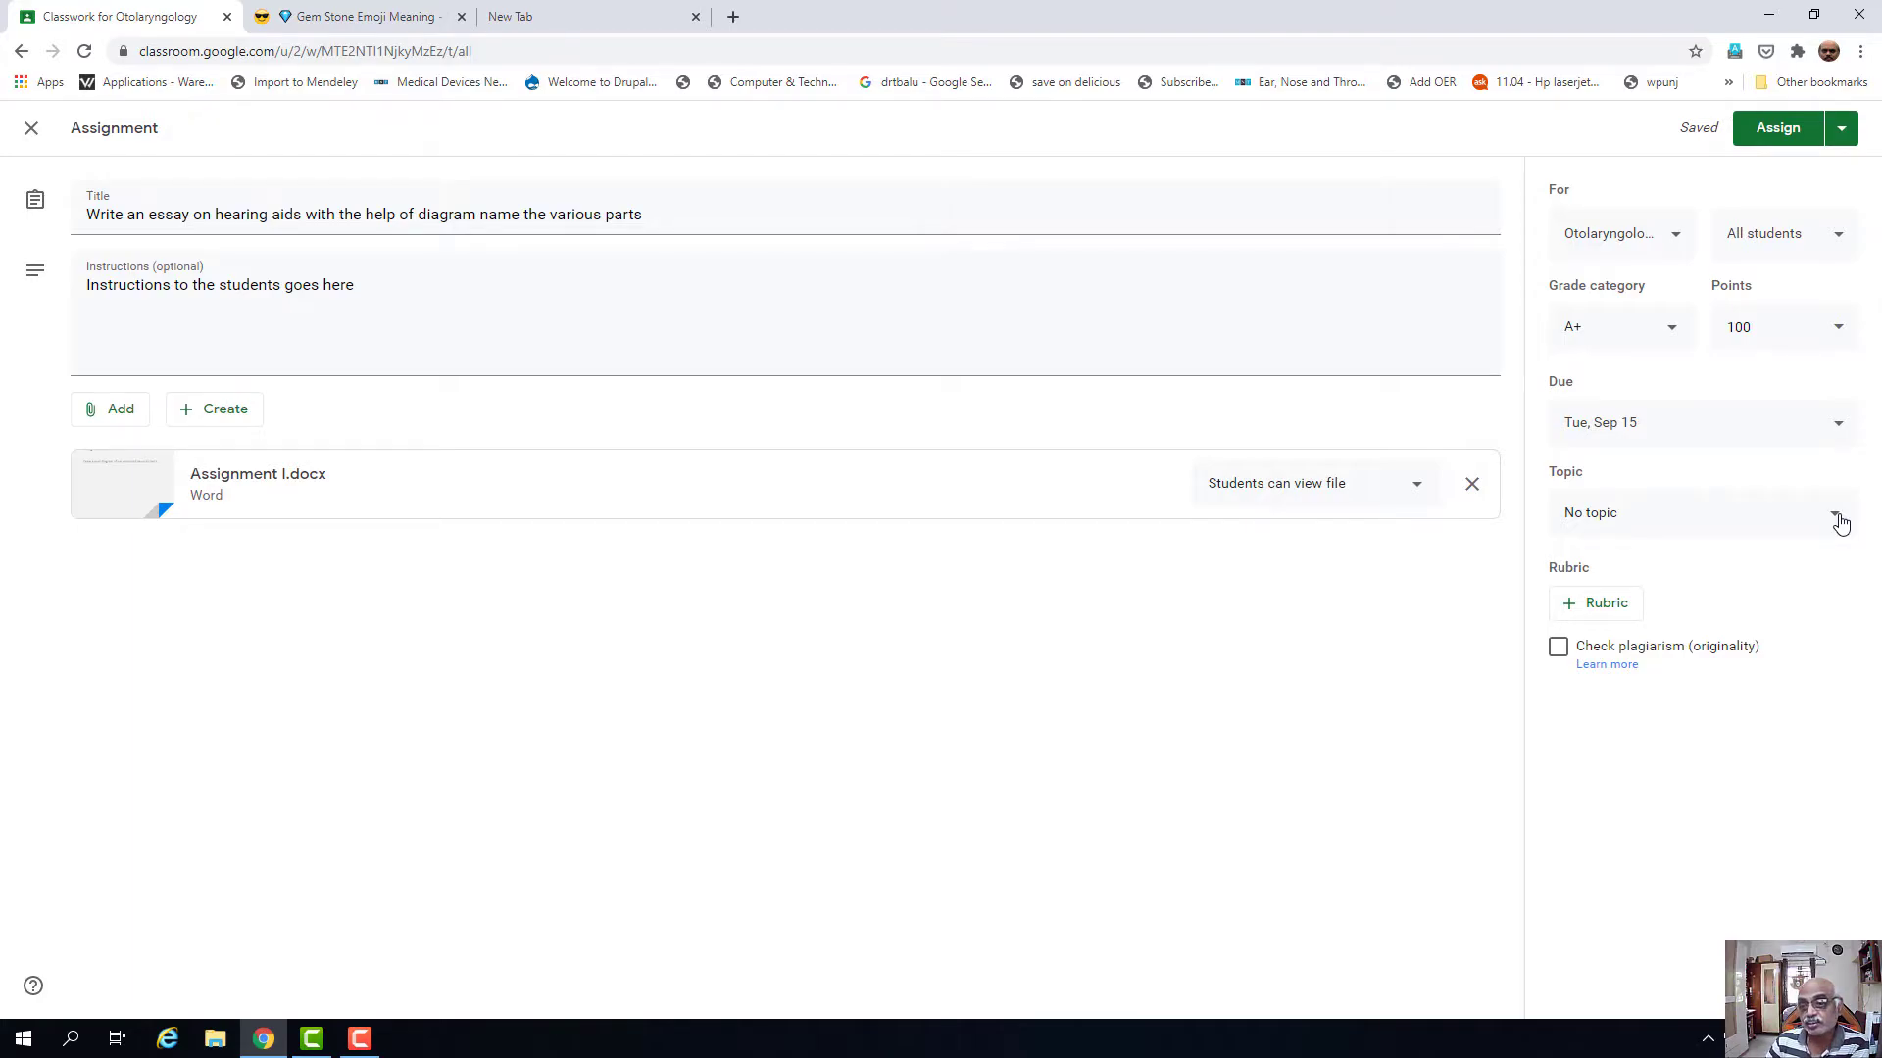
# - Set the assignment's topic to Otology and start creating a new rubric for it
pyautogui.click(1839, 519)
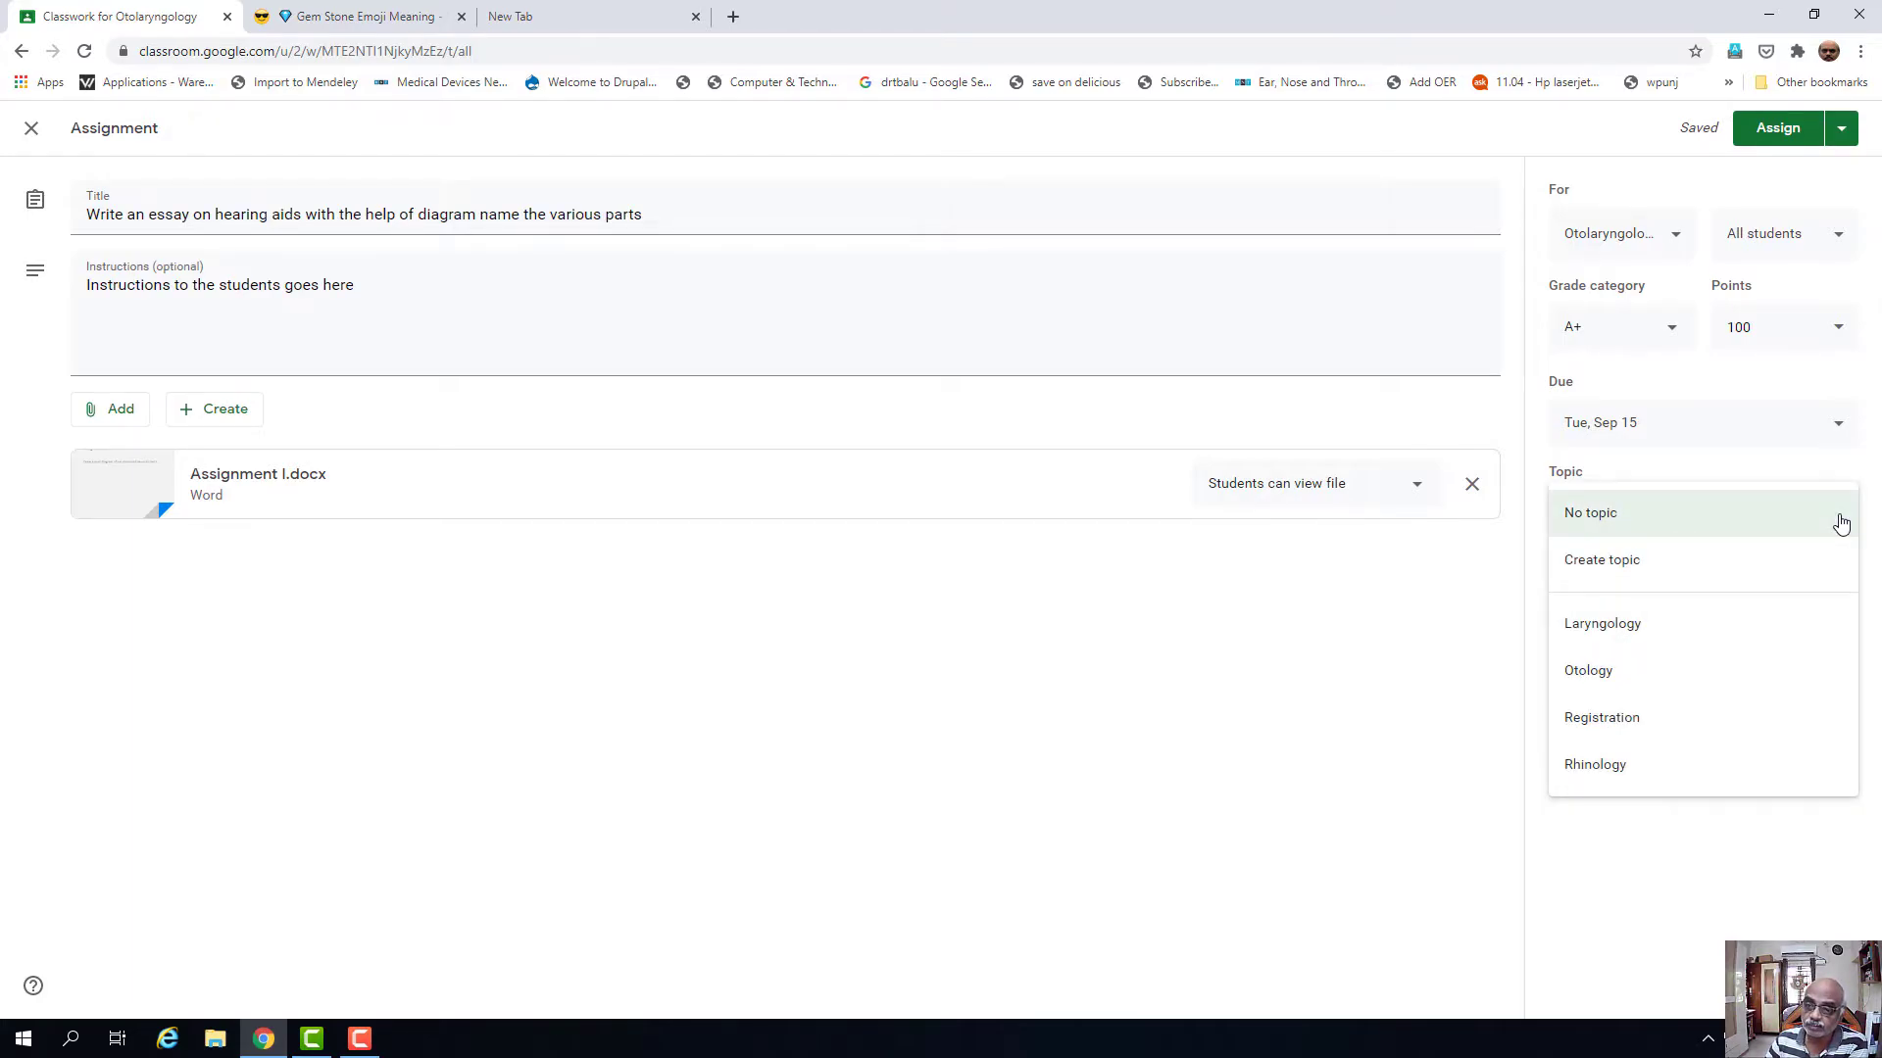
pyautogui.click(1694, 672)
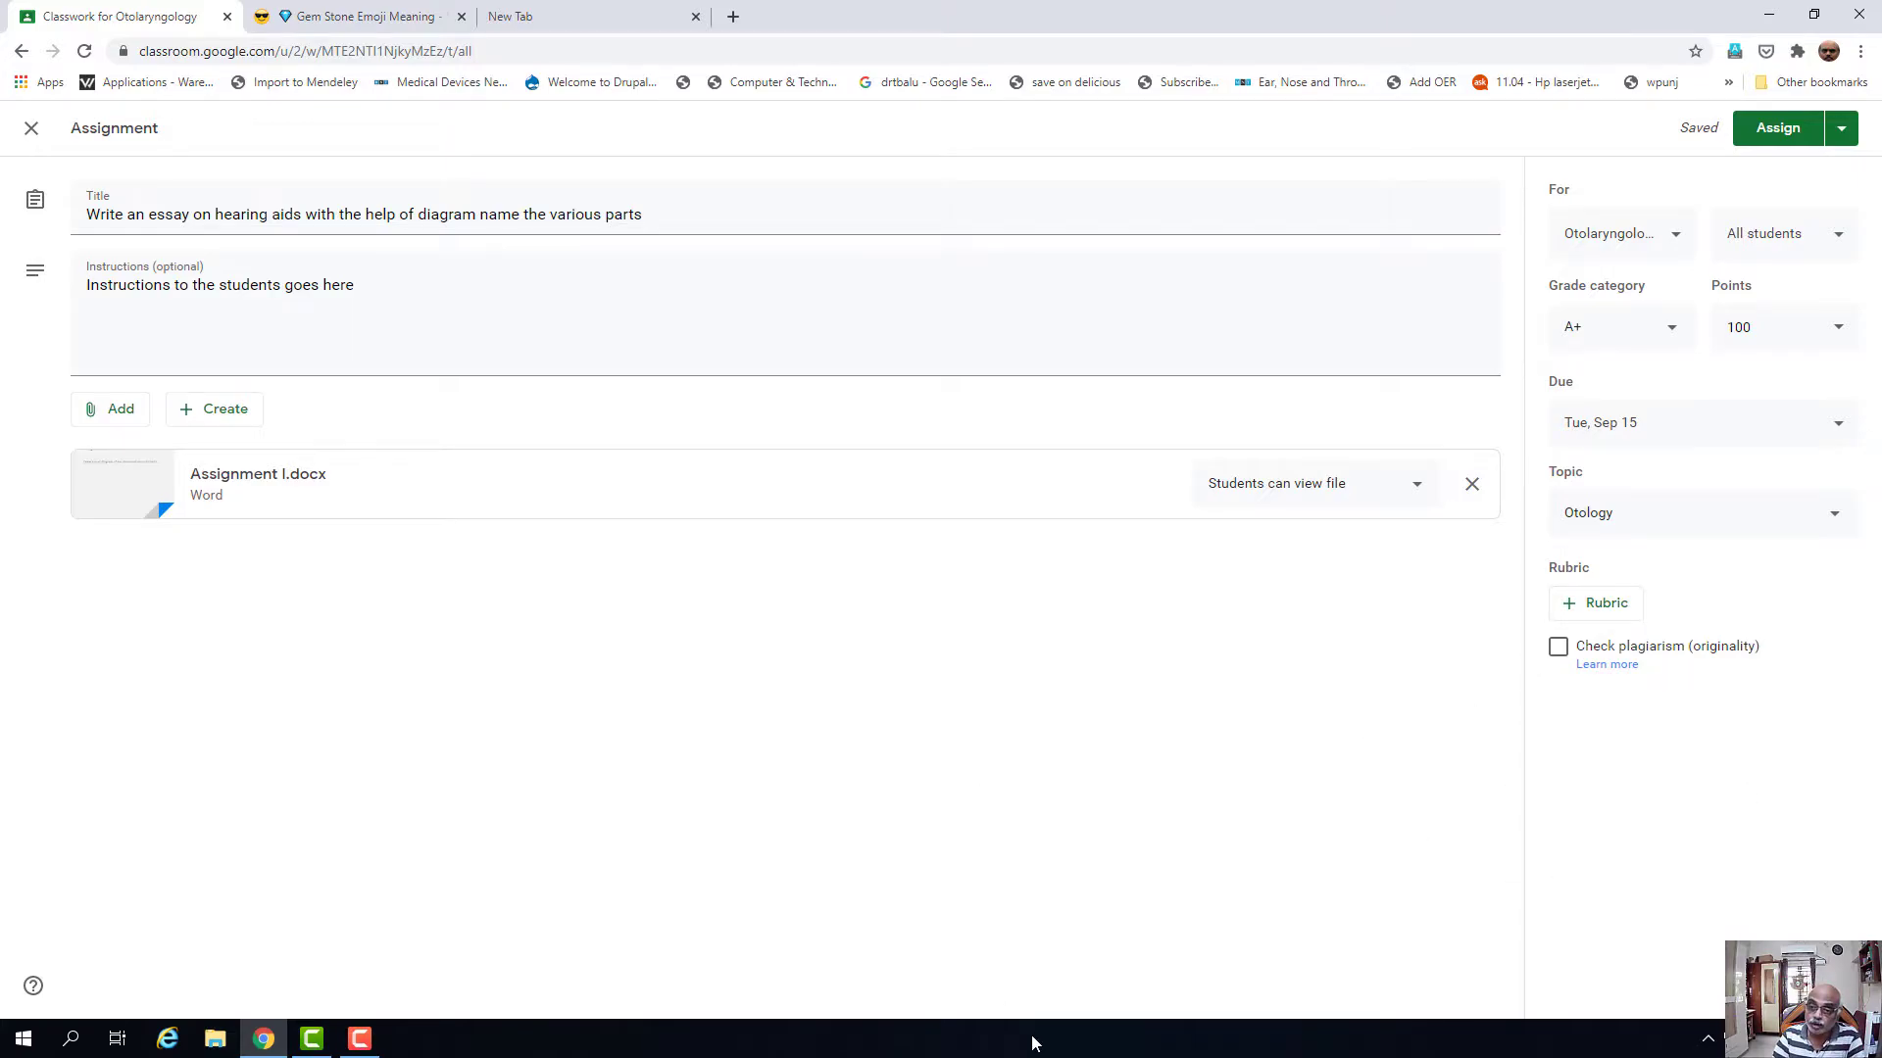
pyautogui.click(1606, 618)
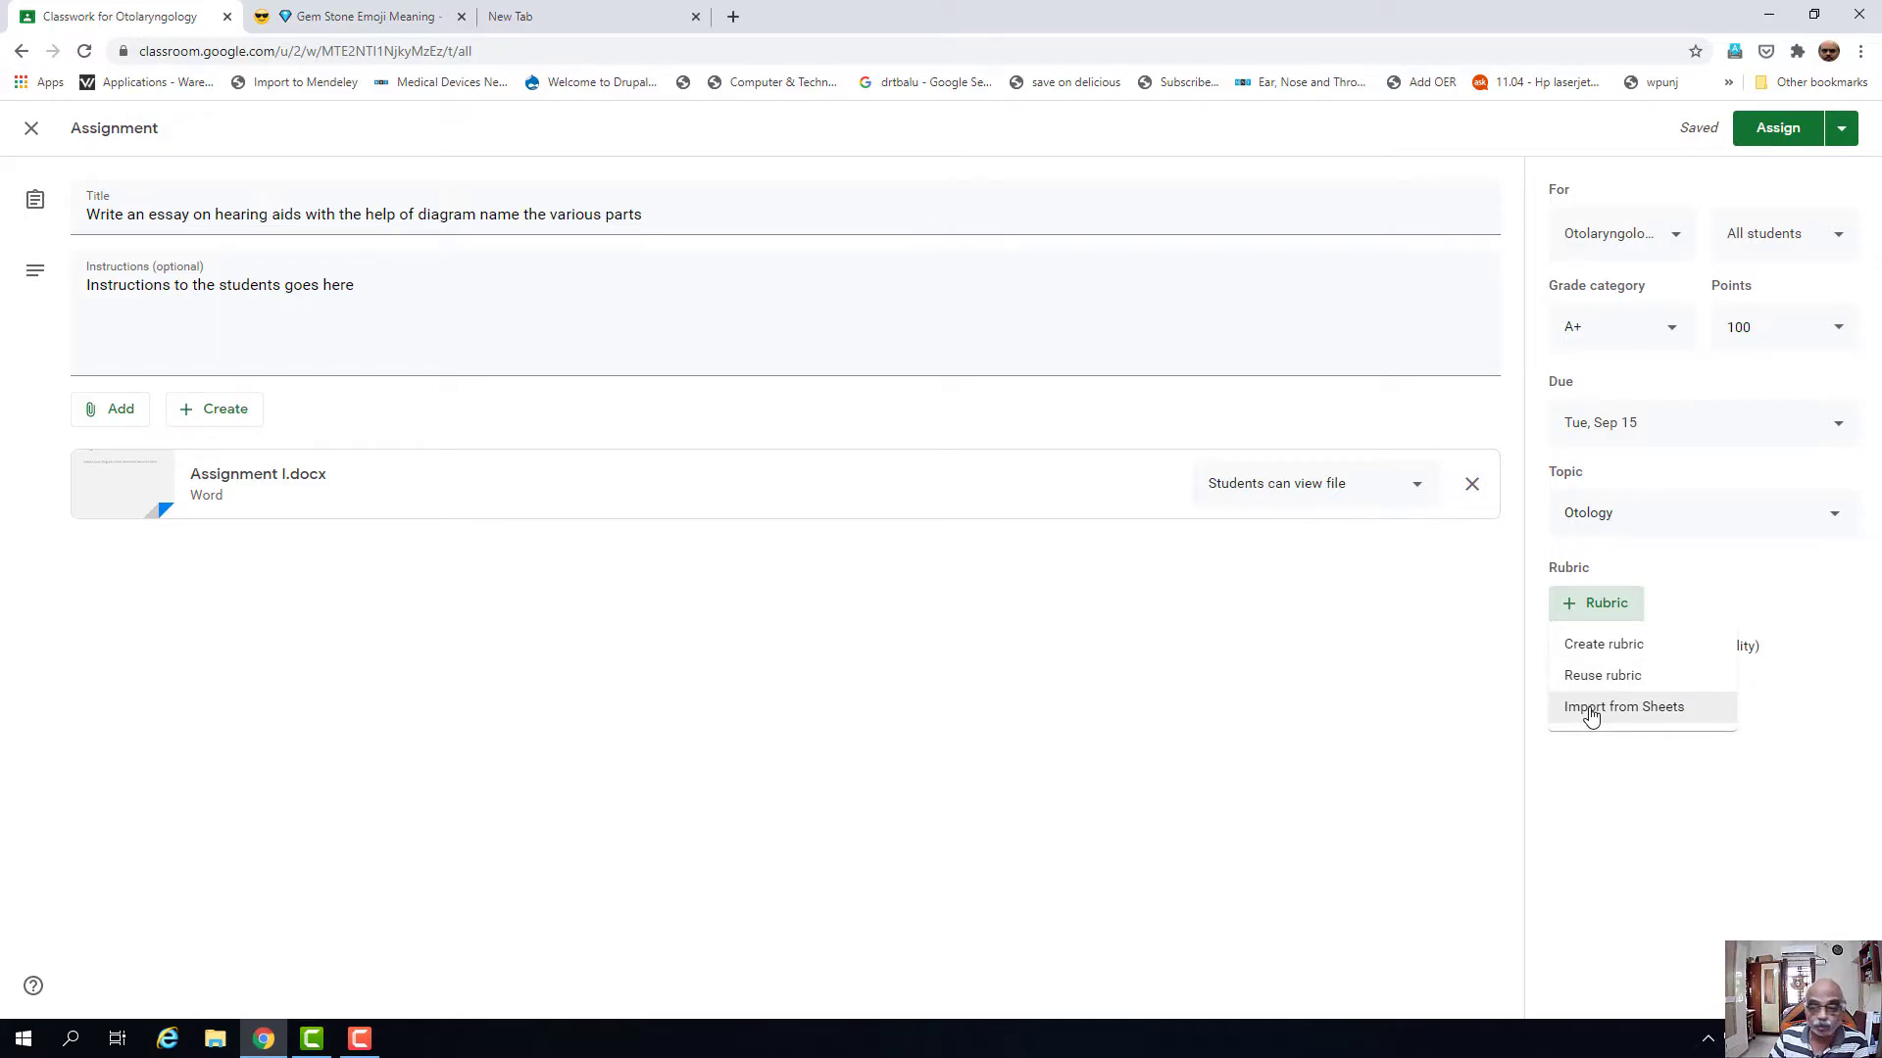
pyautogui.click(1573, 650)
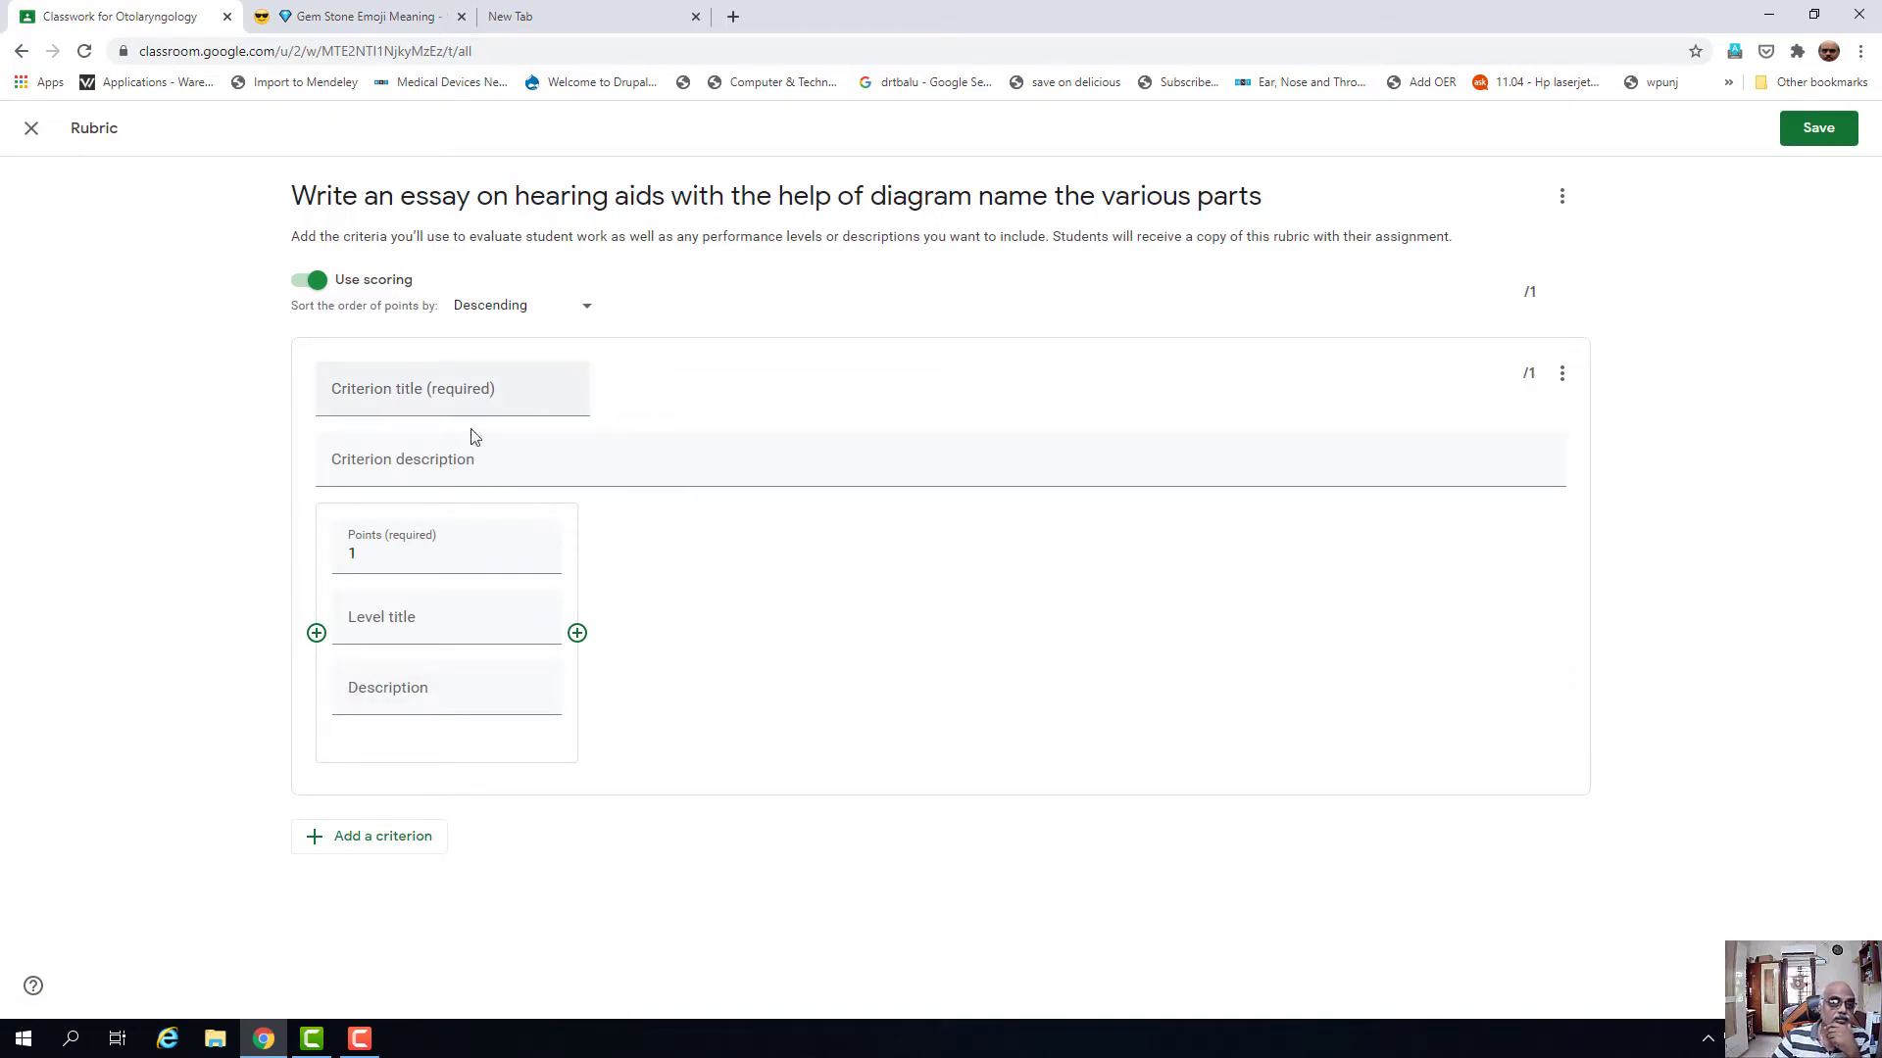
# - Try the rubric with scoring off, turn scoring back on, and review the sort orders for points, keeping Descending
pyautogui.click(312, 282)
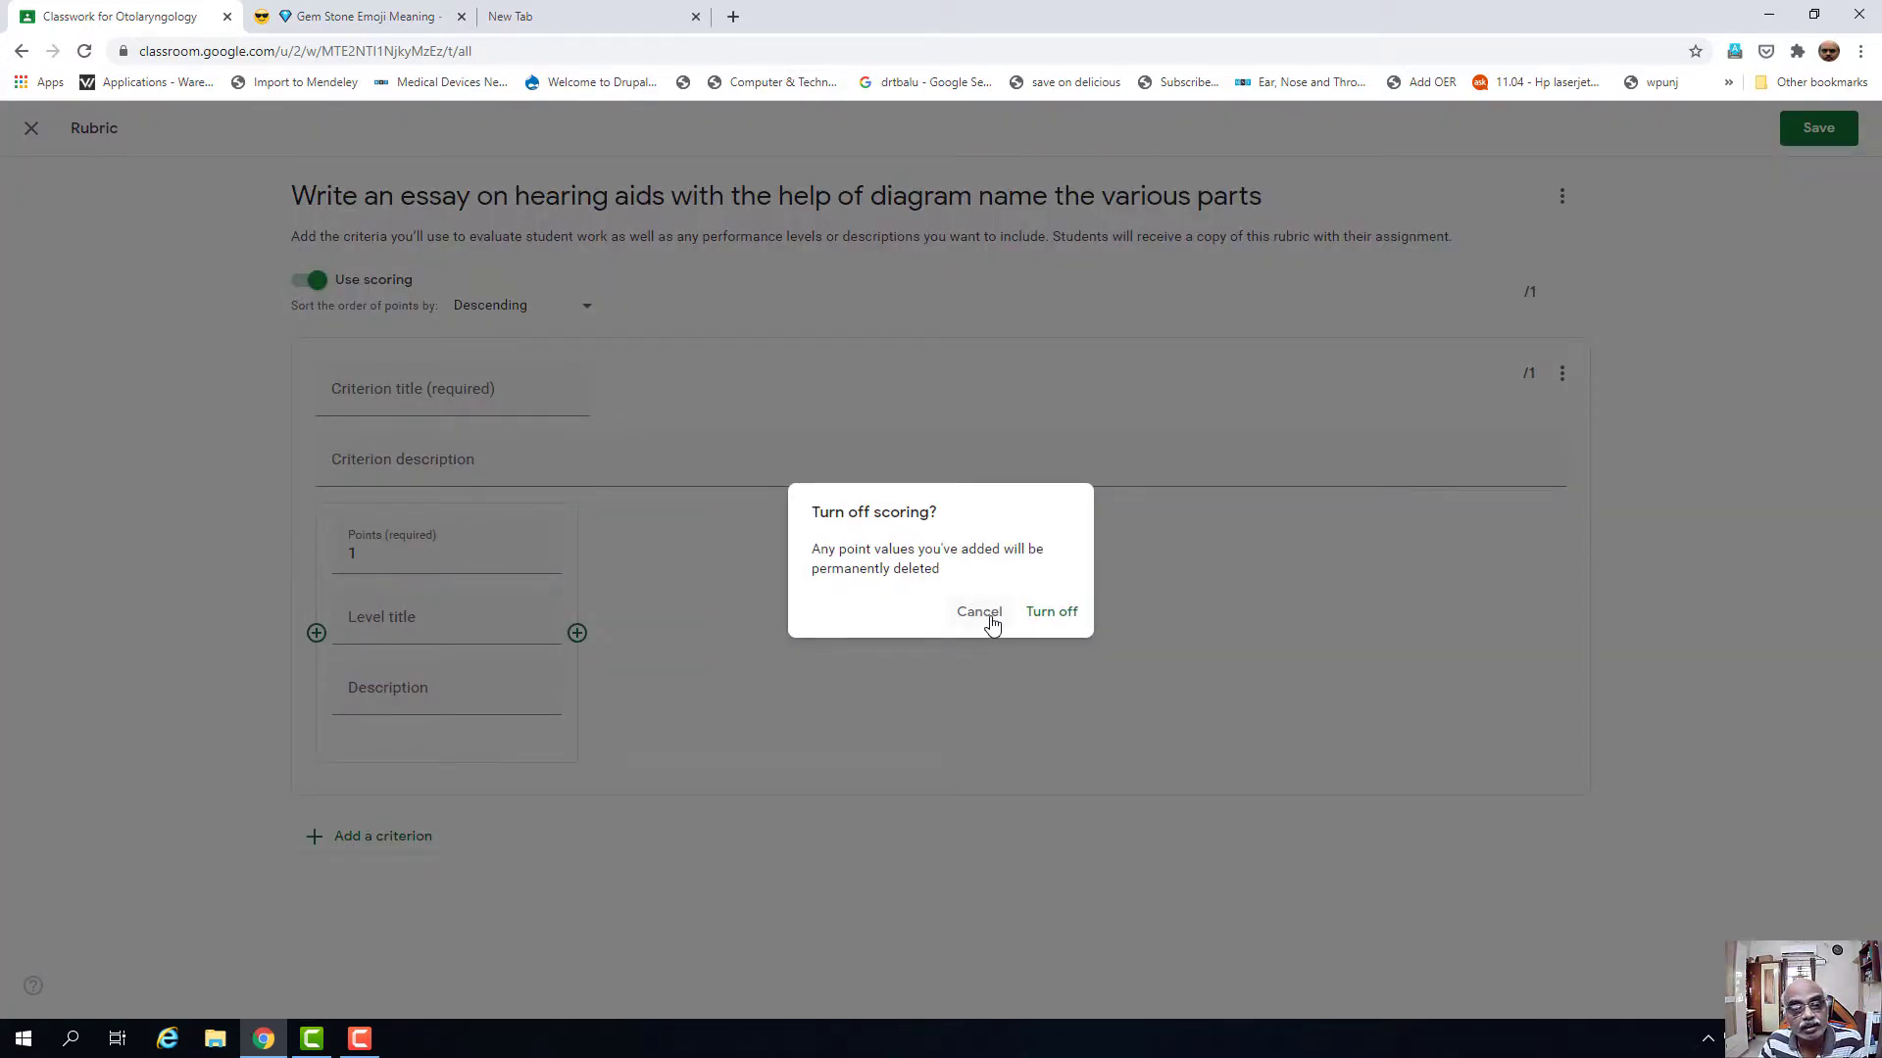
pyautogui.click(1057, 612)
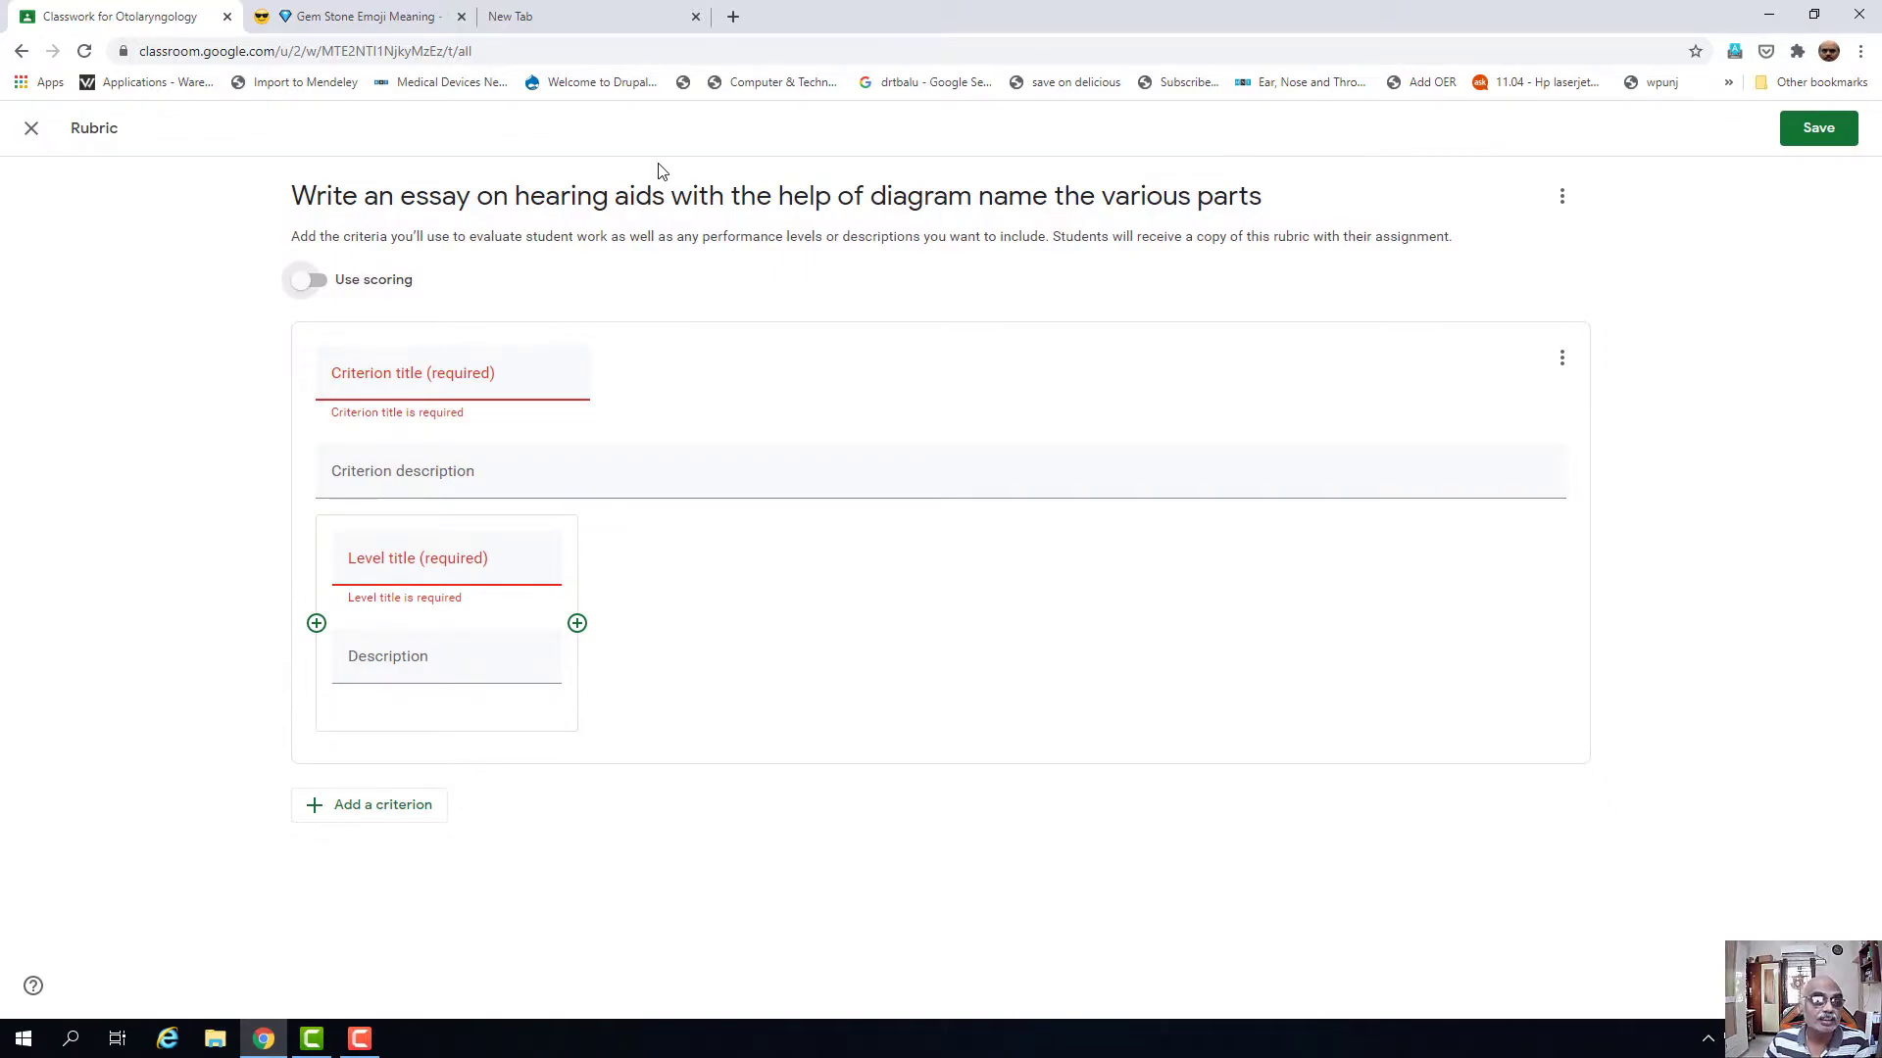
pyautogui.click(312, 280)
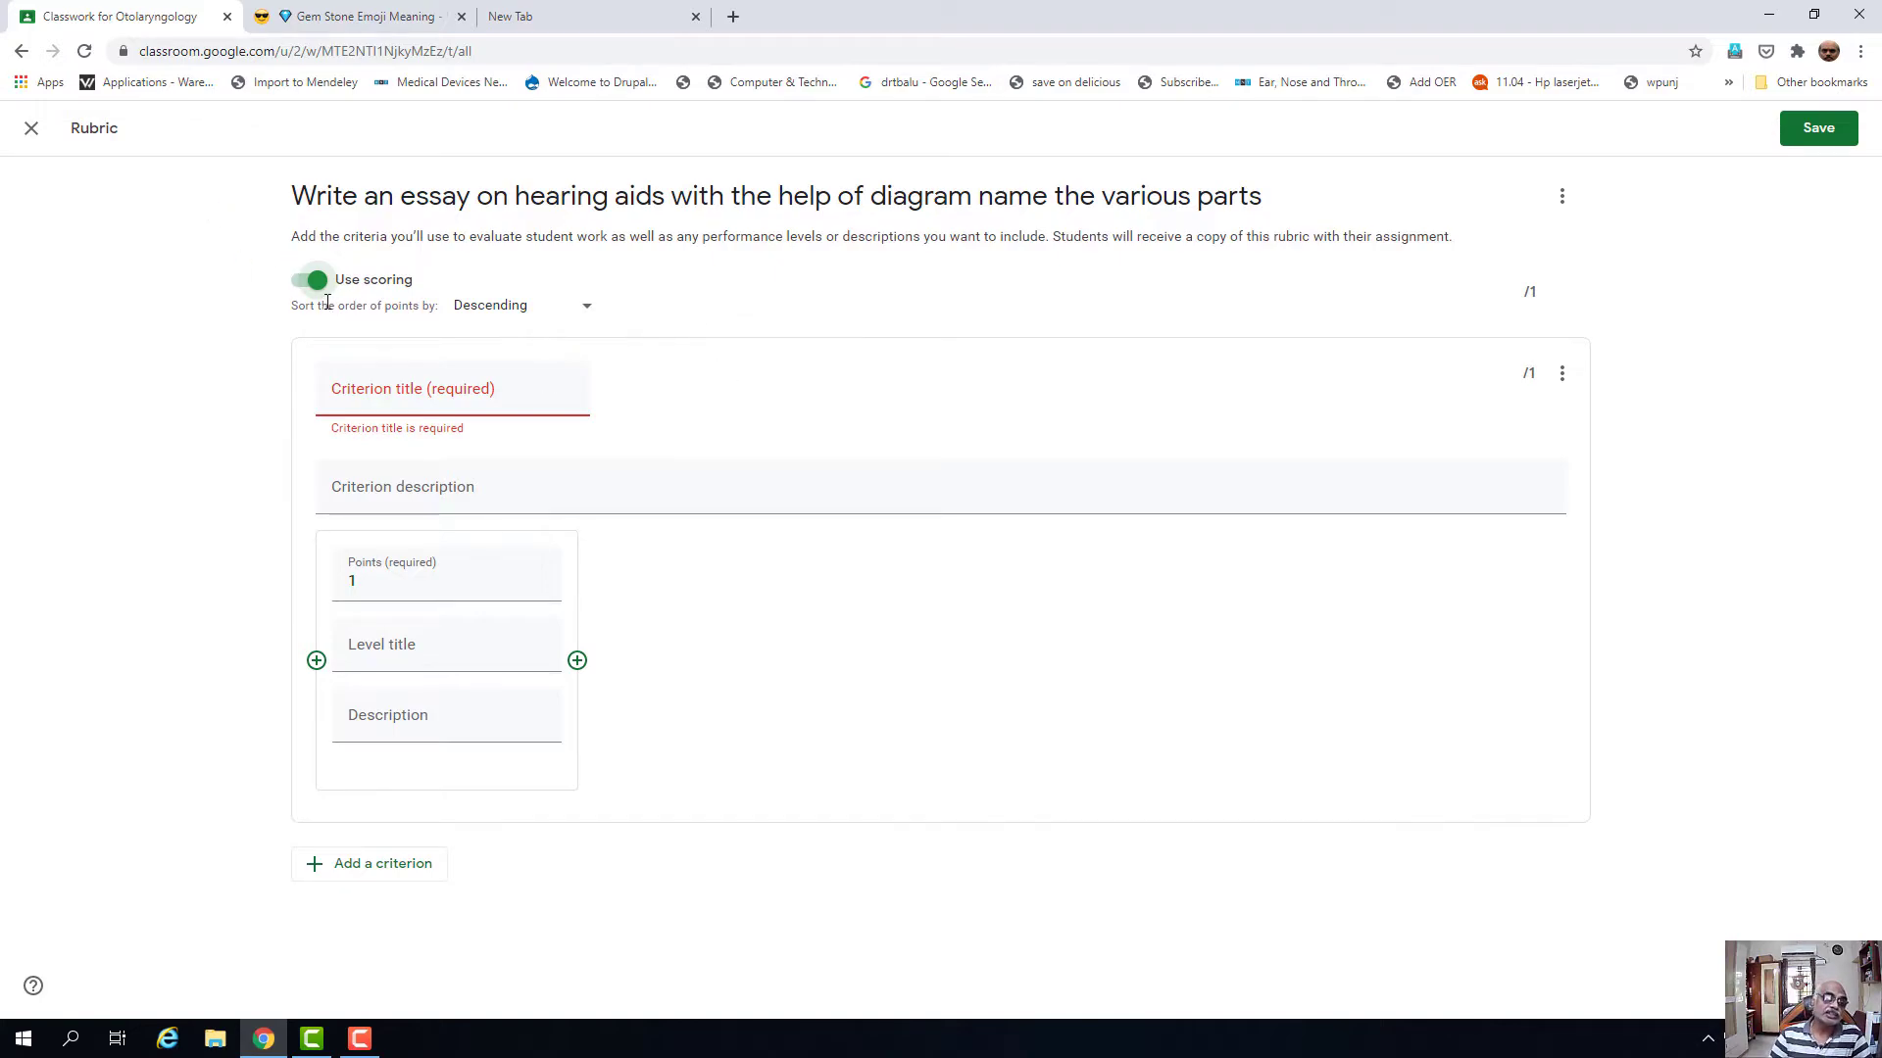
pyautogui.click(502, 402)
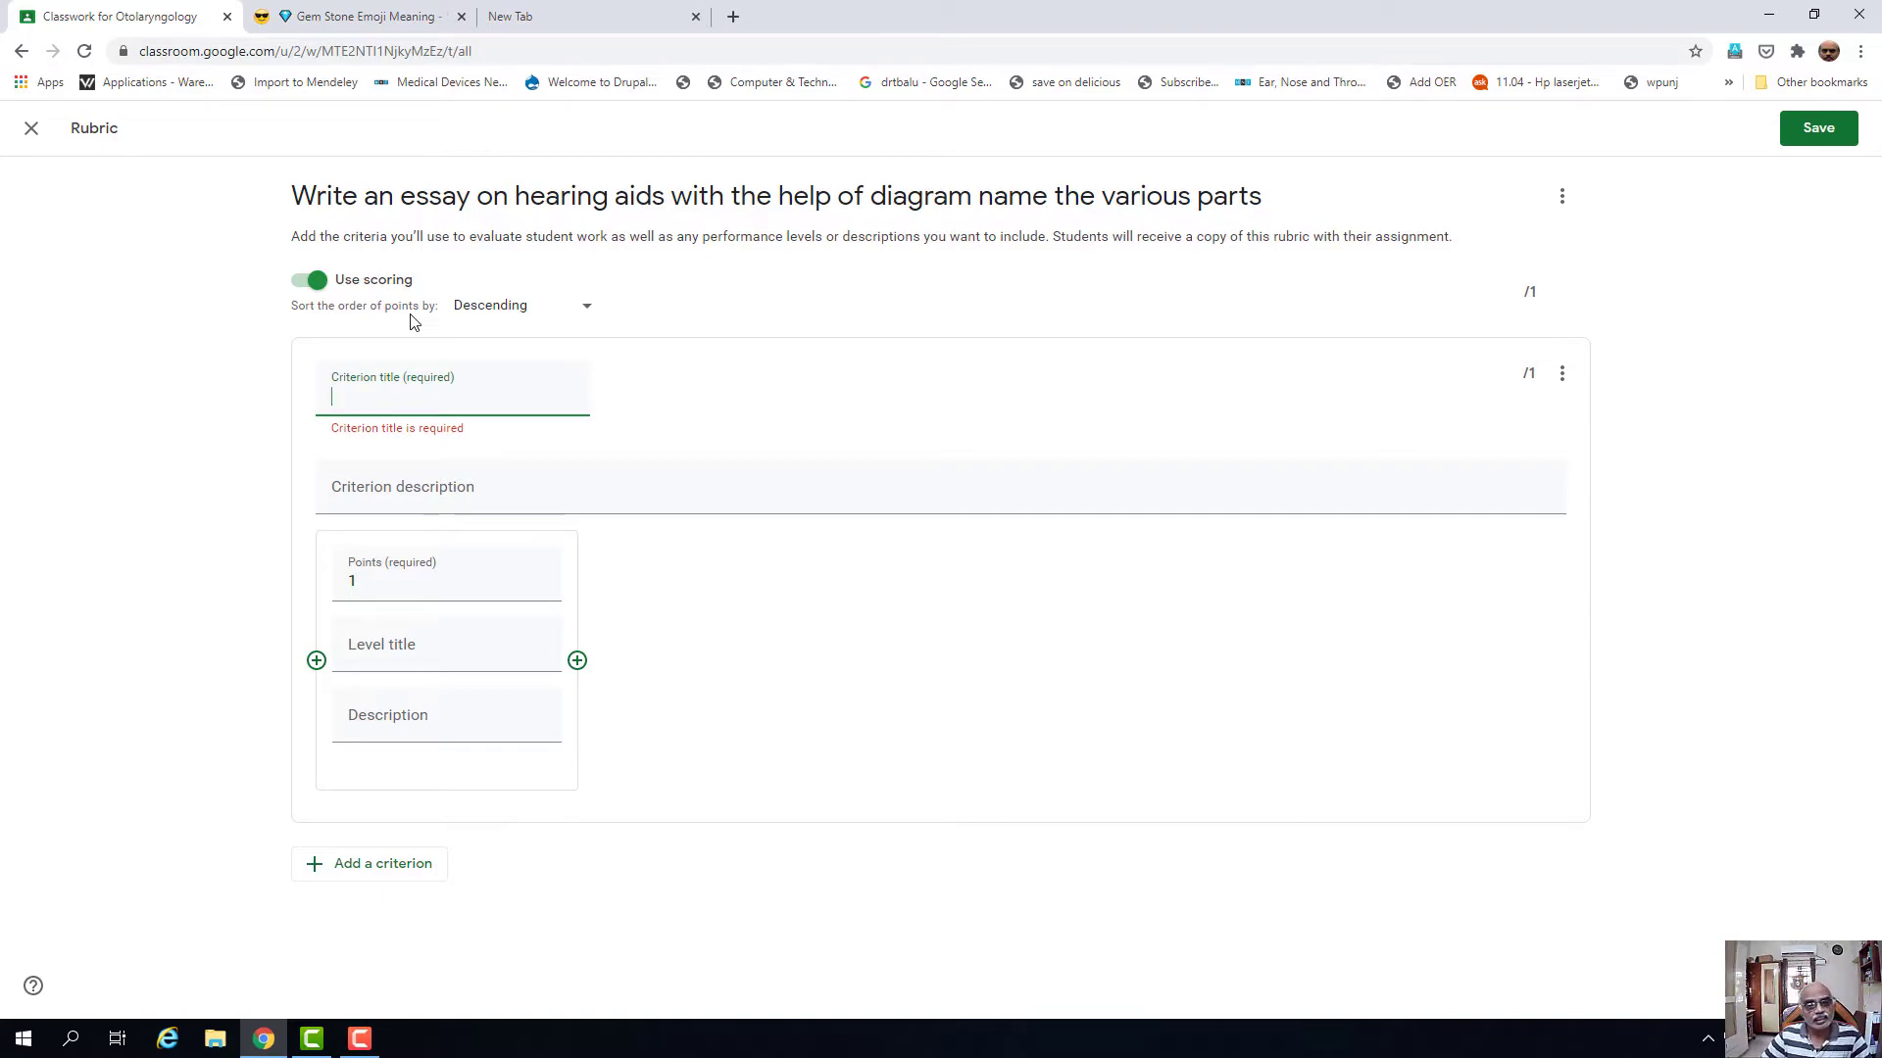
pyautogui.click(587, 307)
pyautogui.click(590, 311)
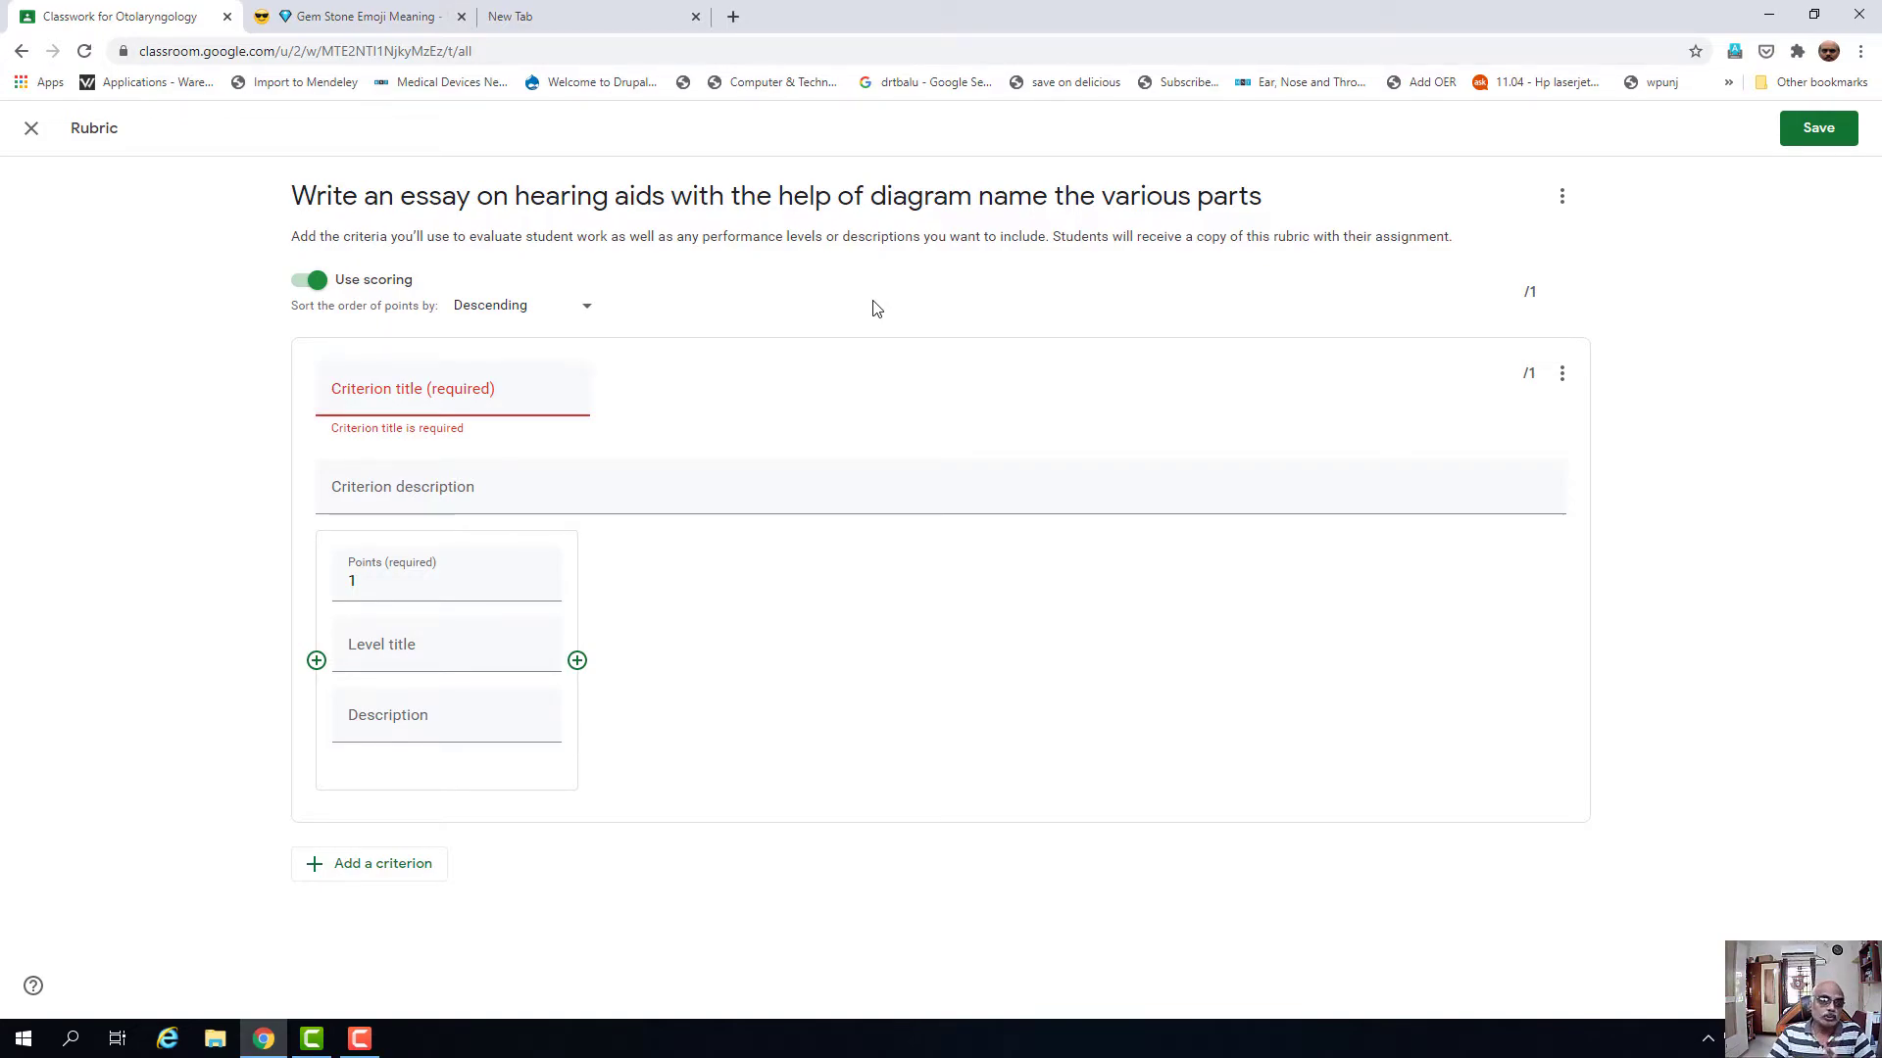
# - Title the first rubric criterion "Understanding of the subject" and set its level's points to 40
pyautogui.click(491, 405)
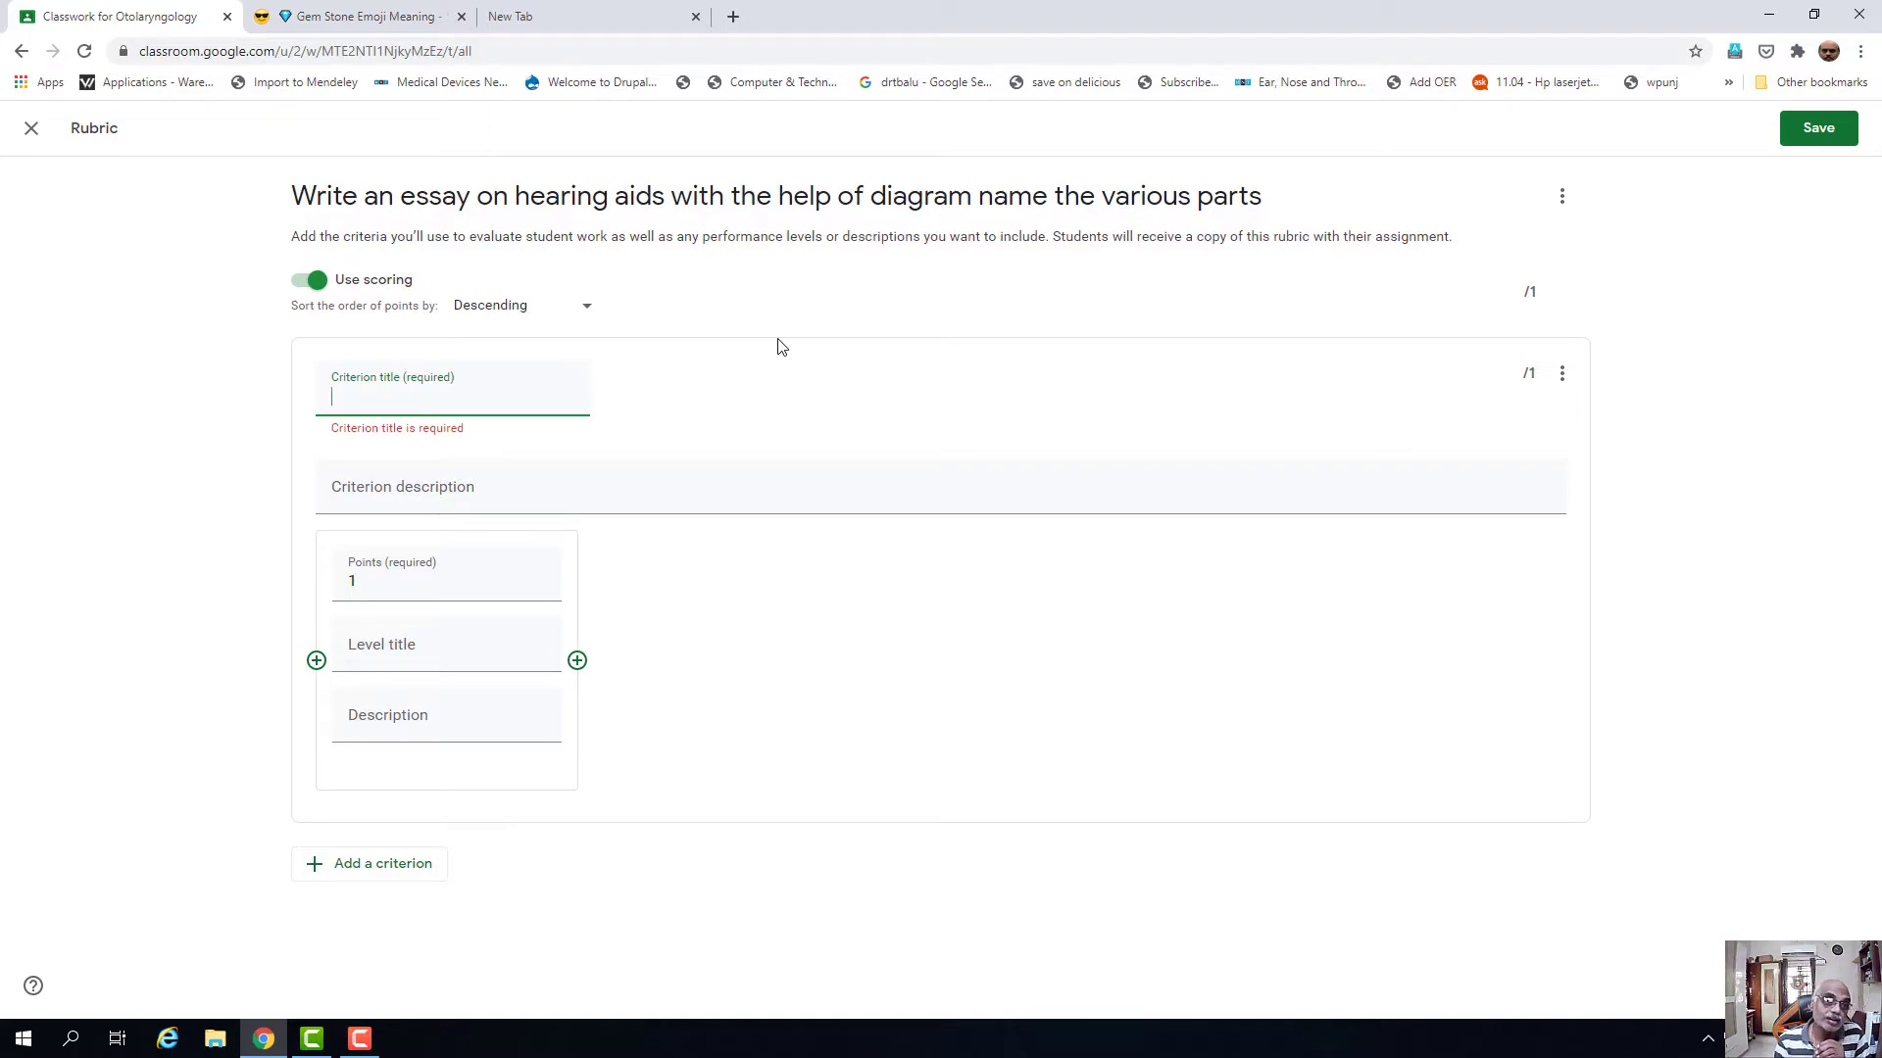
pyautogui.write('Understa')
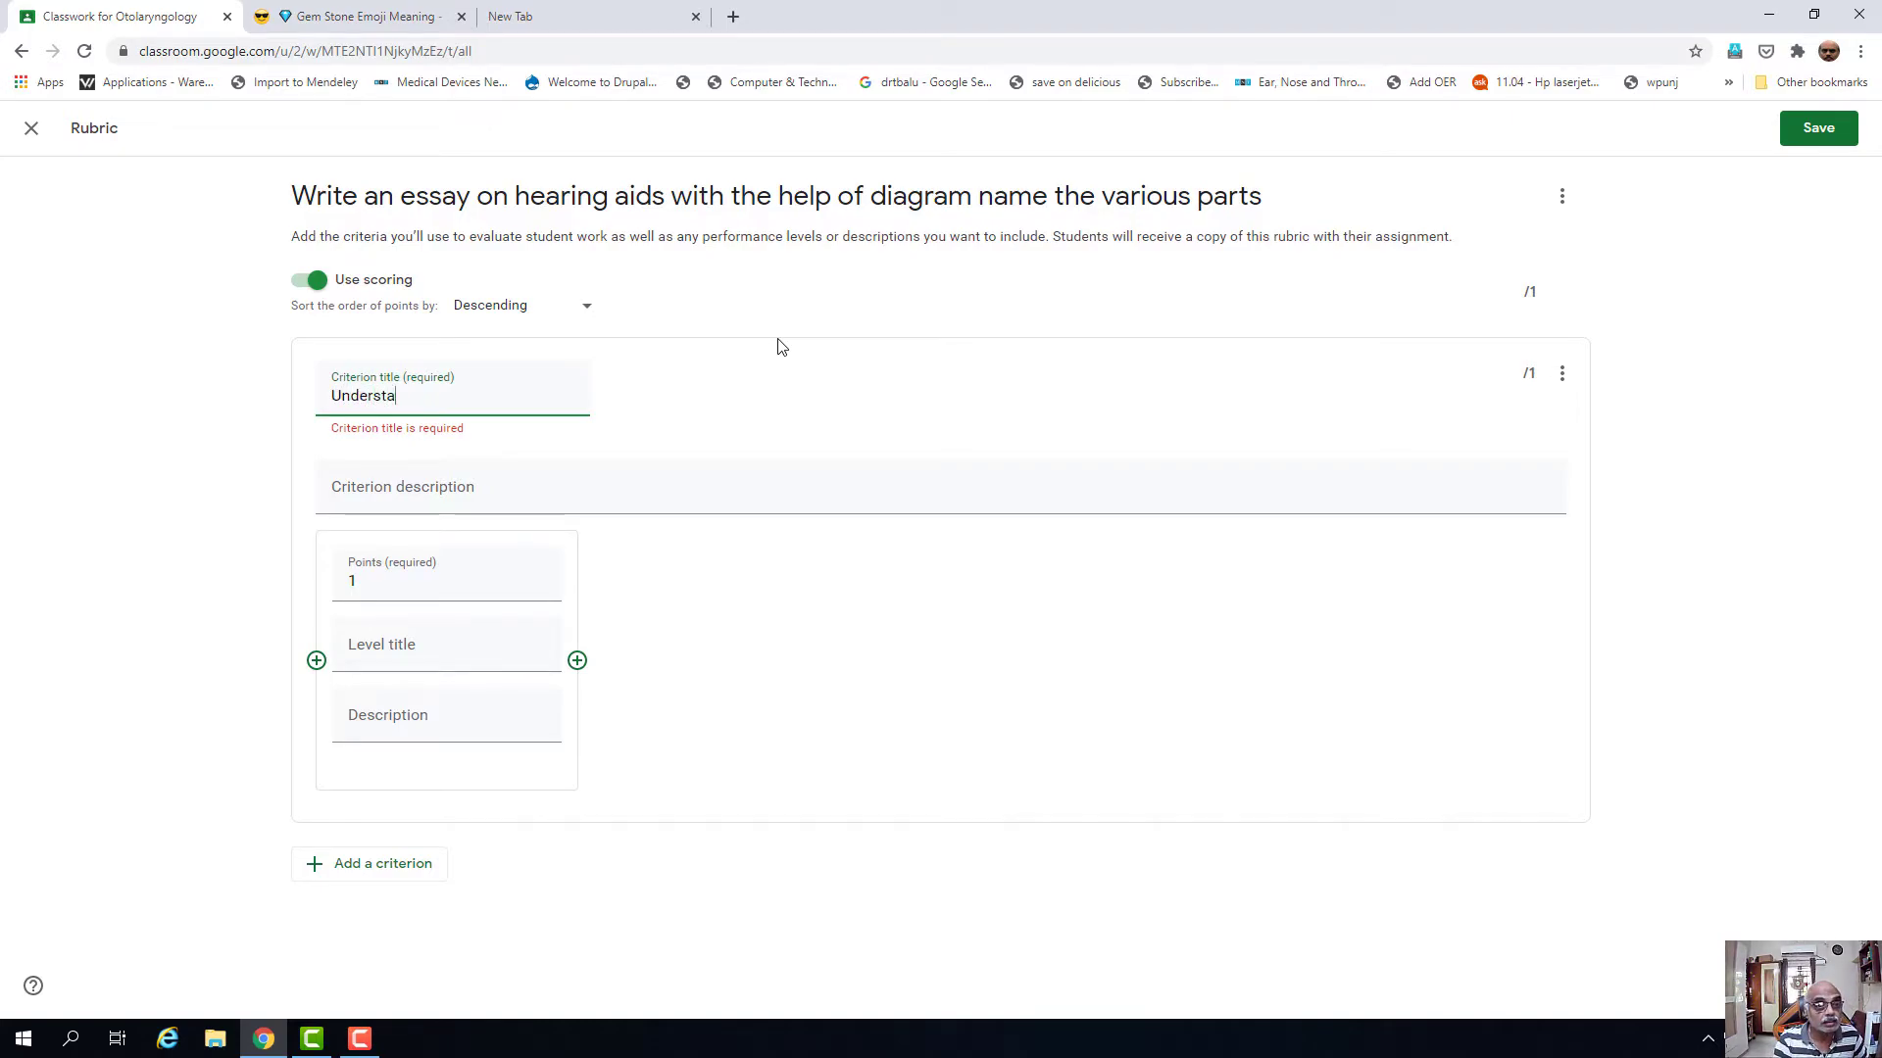
pyautogui.write('nding of the subject')
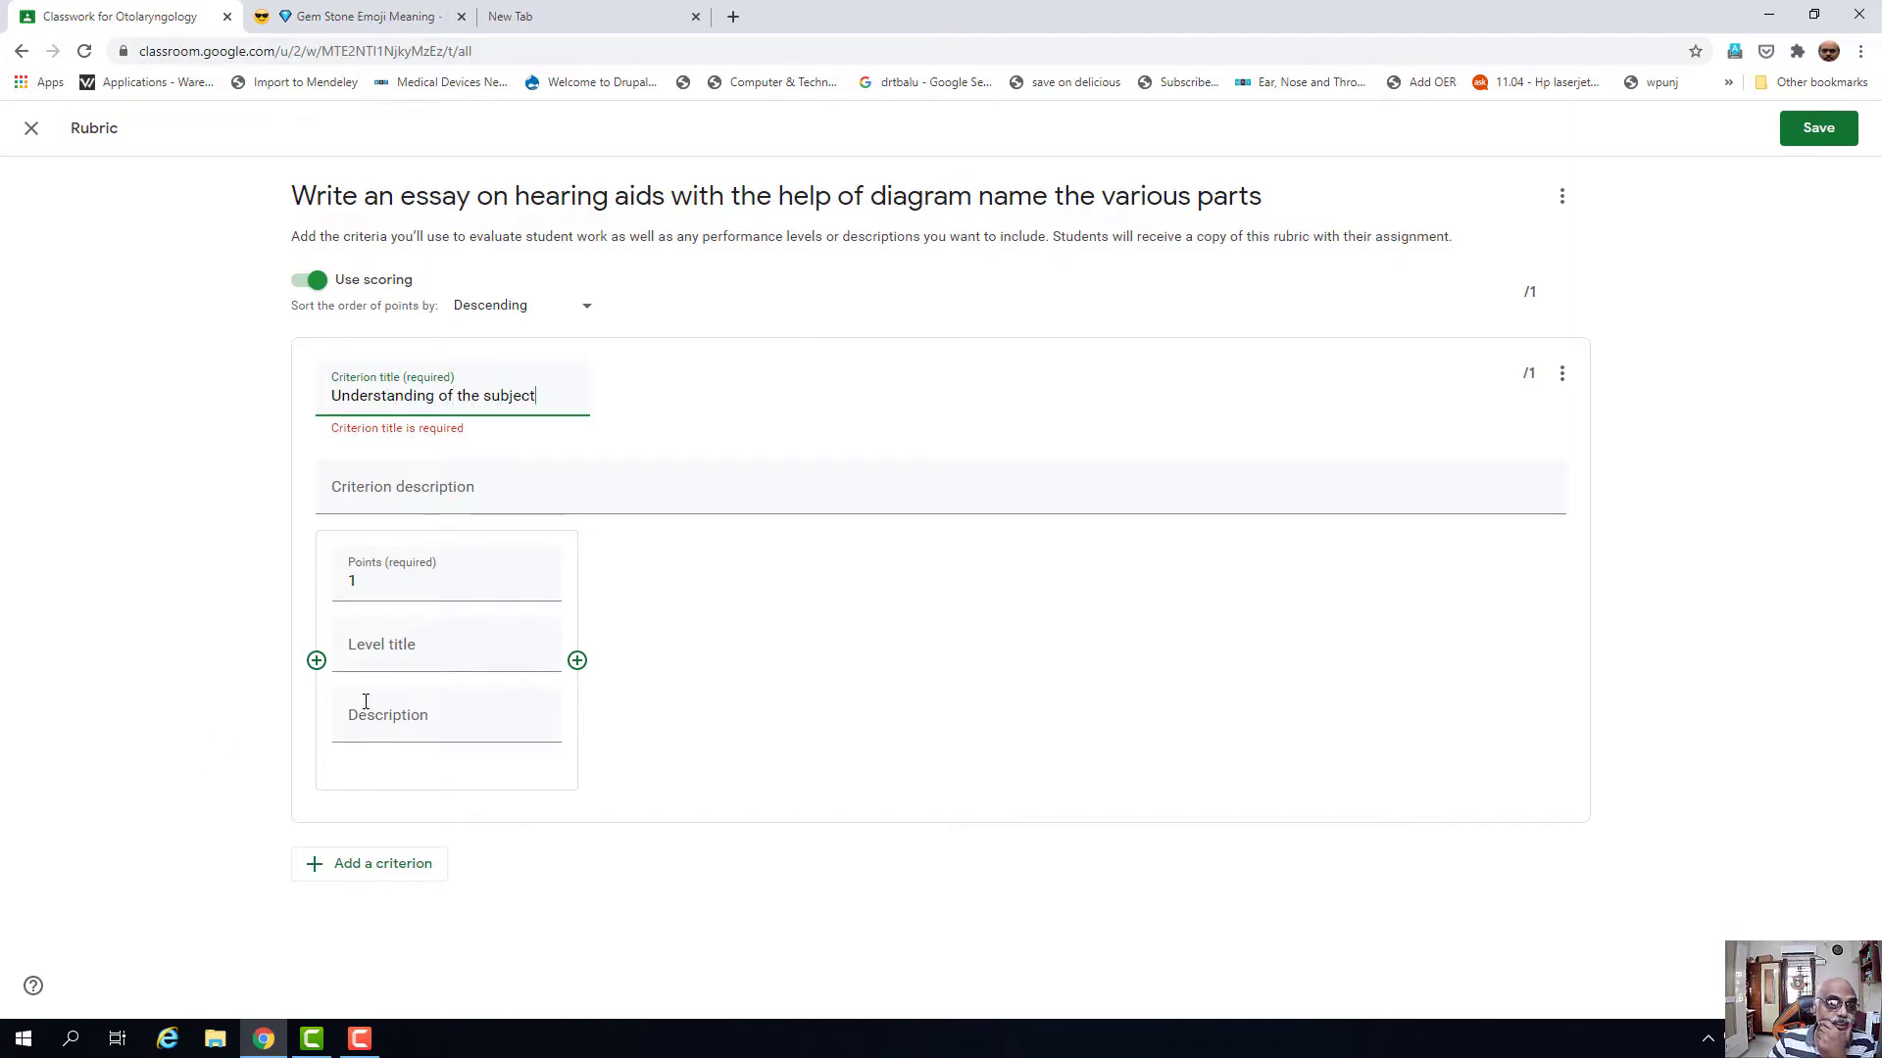
pyautogui.click(483, 503)
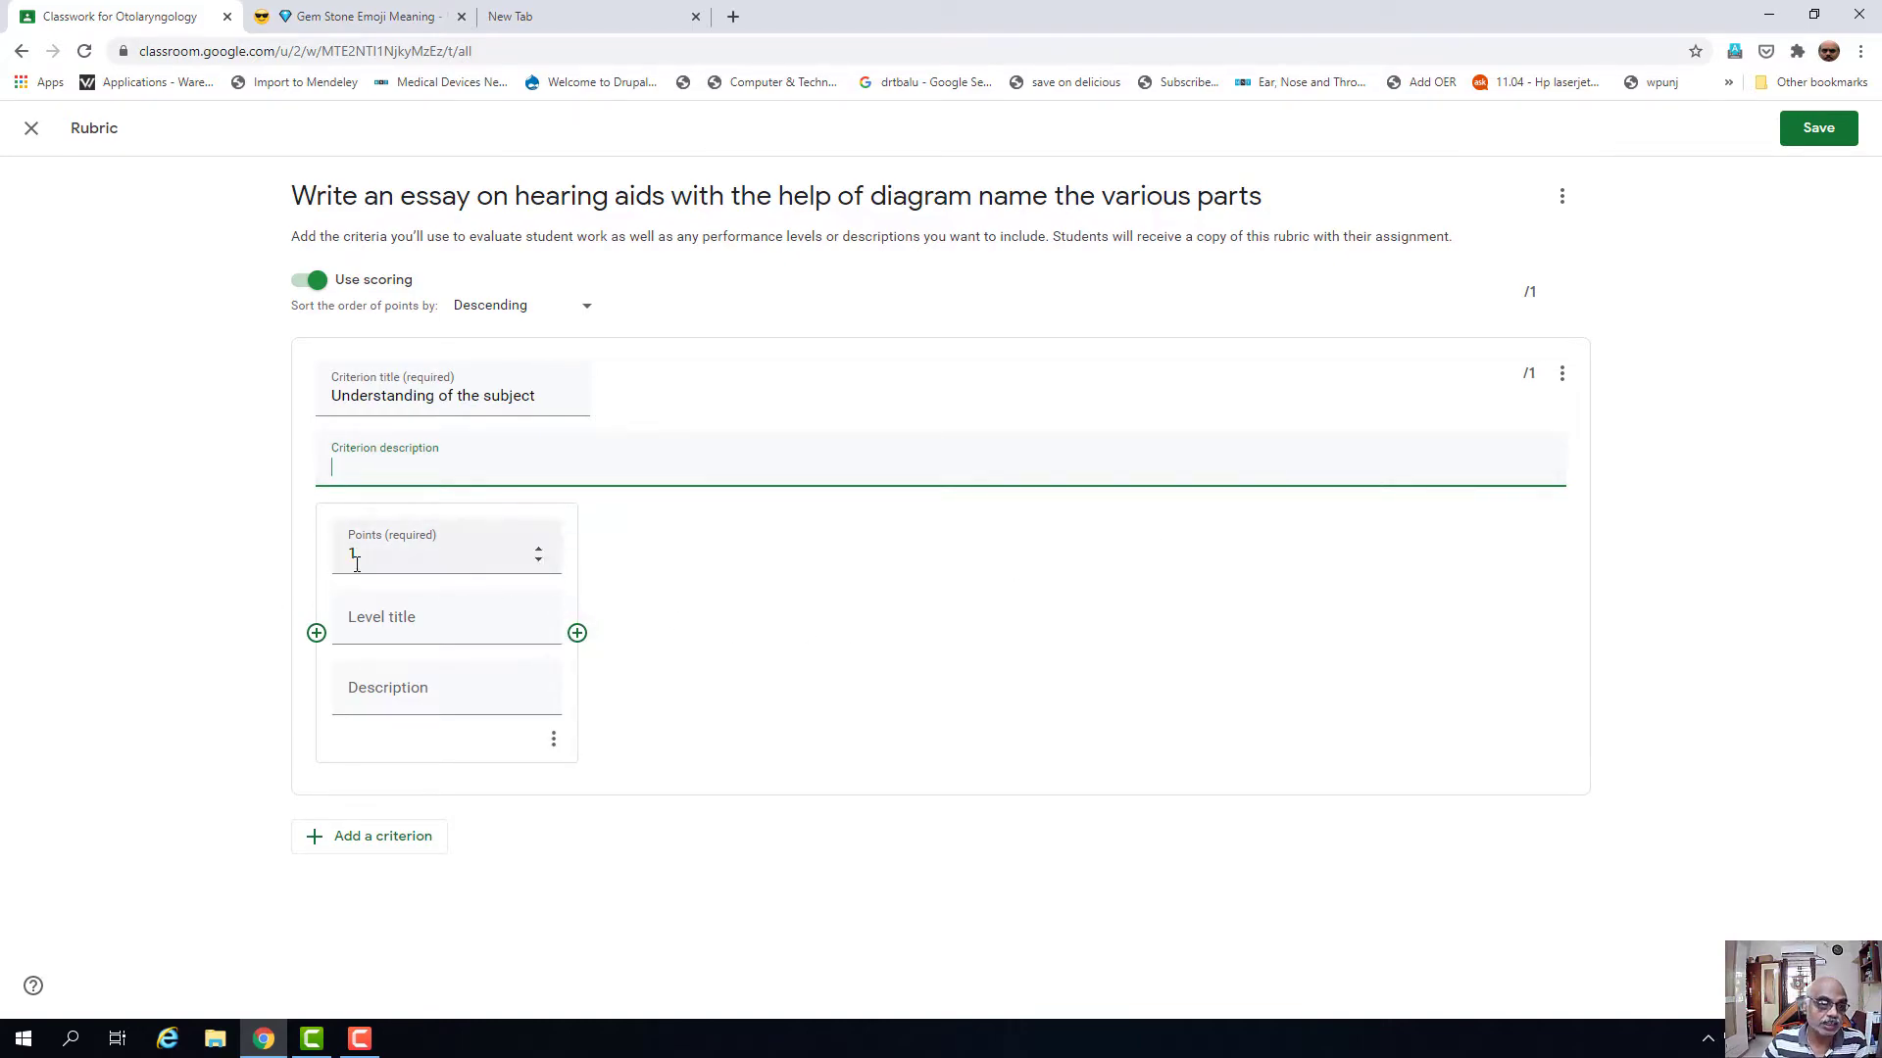
pyautogui.doubleClick(366, 556)
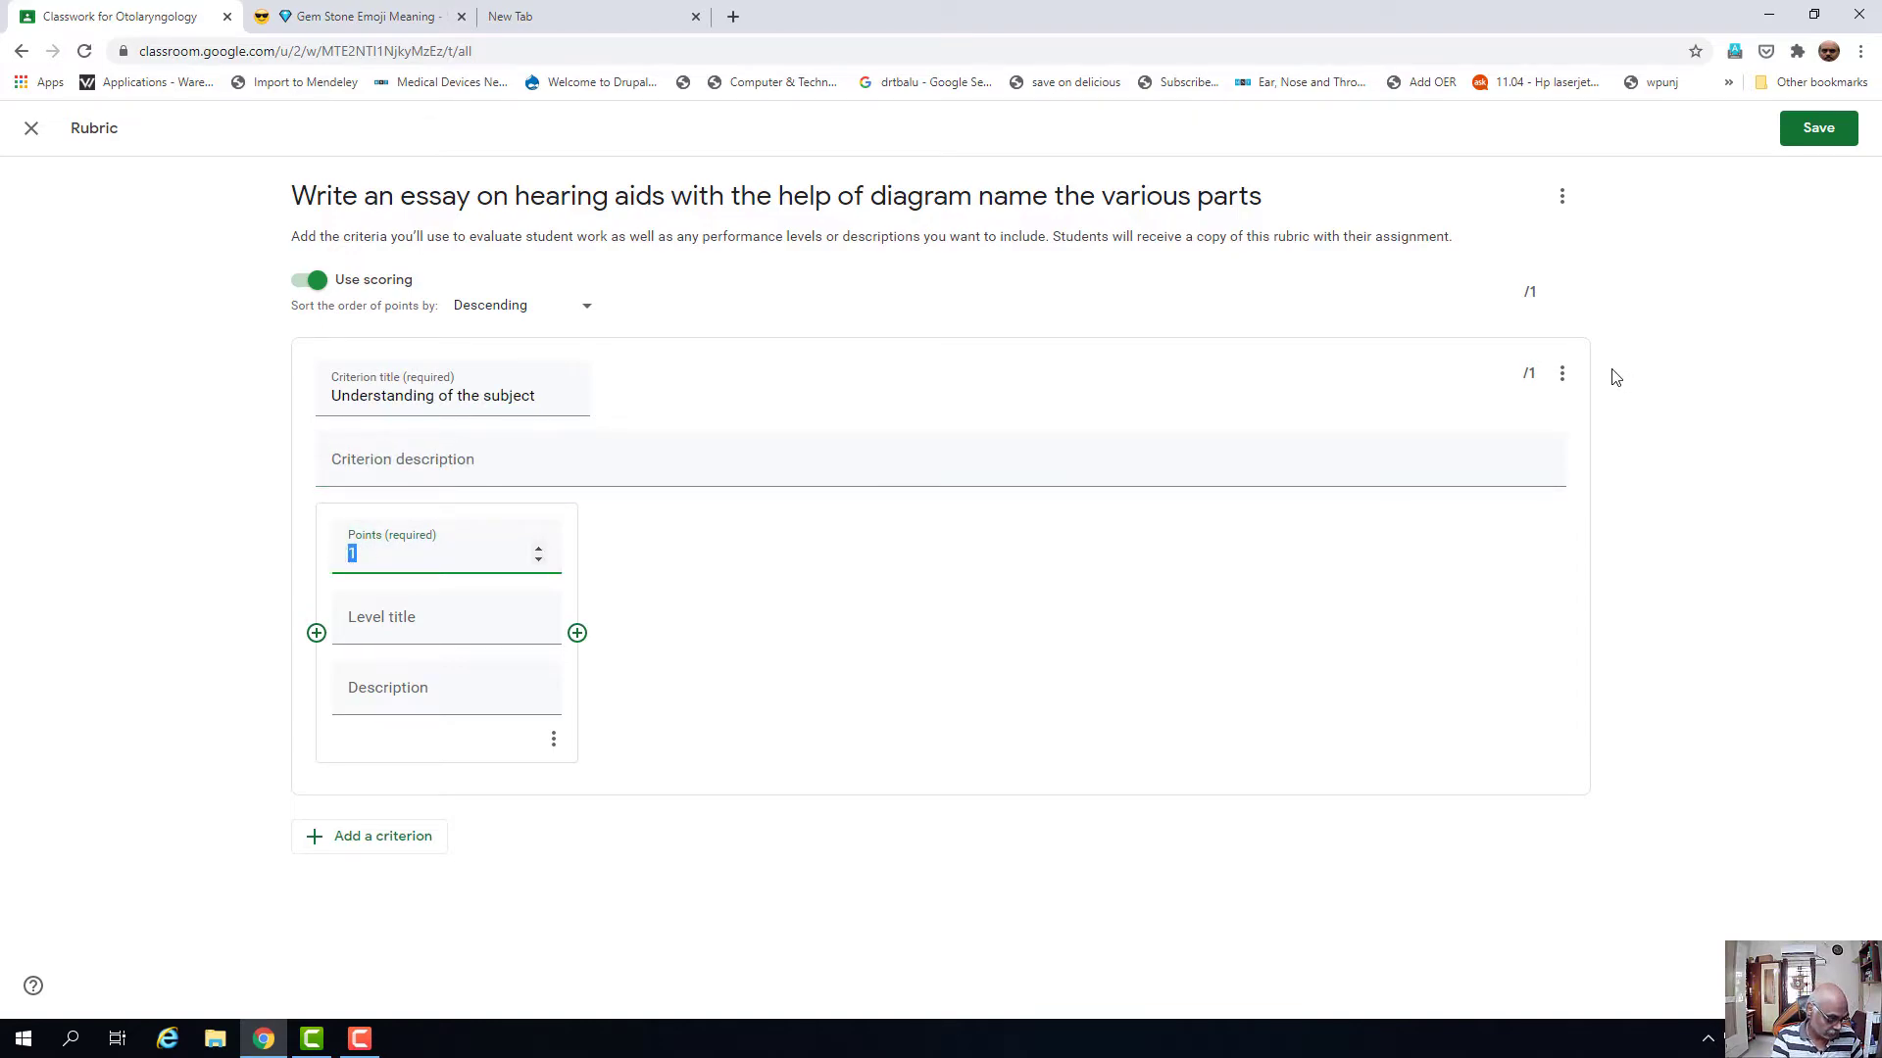
pyautogui.write('40')
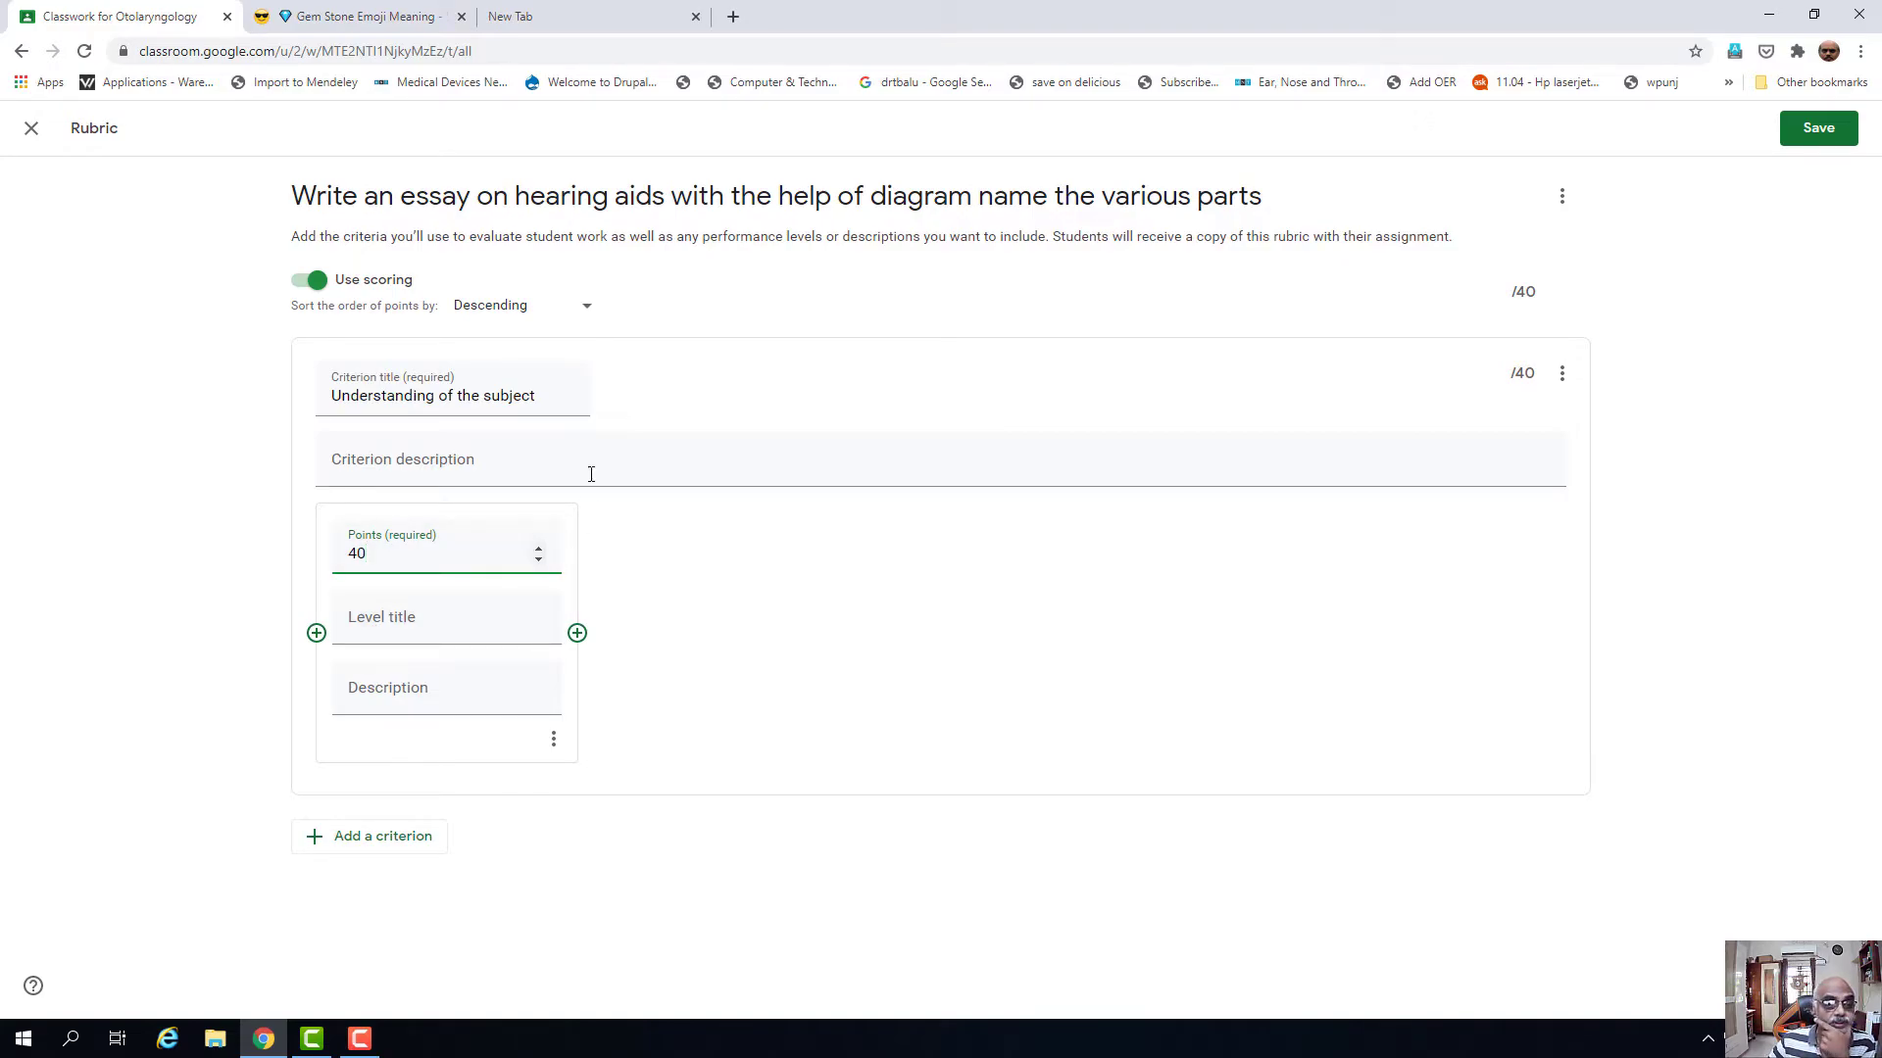
# - Try to copy the gem stone emoji from the emojis.com page for use as the 40-point level's title
pyautogui.click(347, 619)
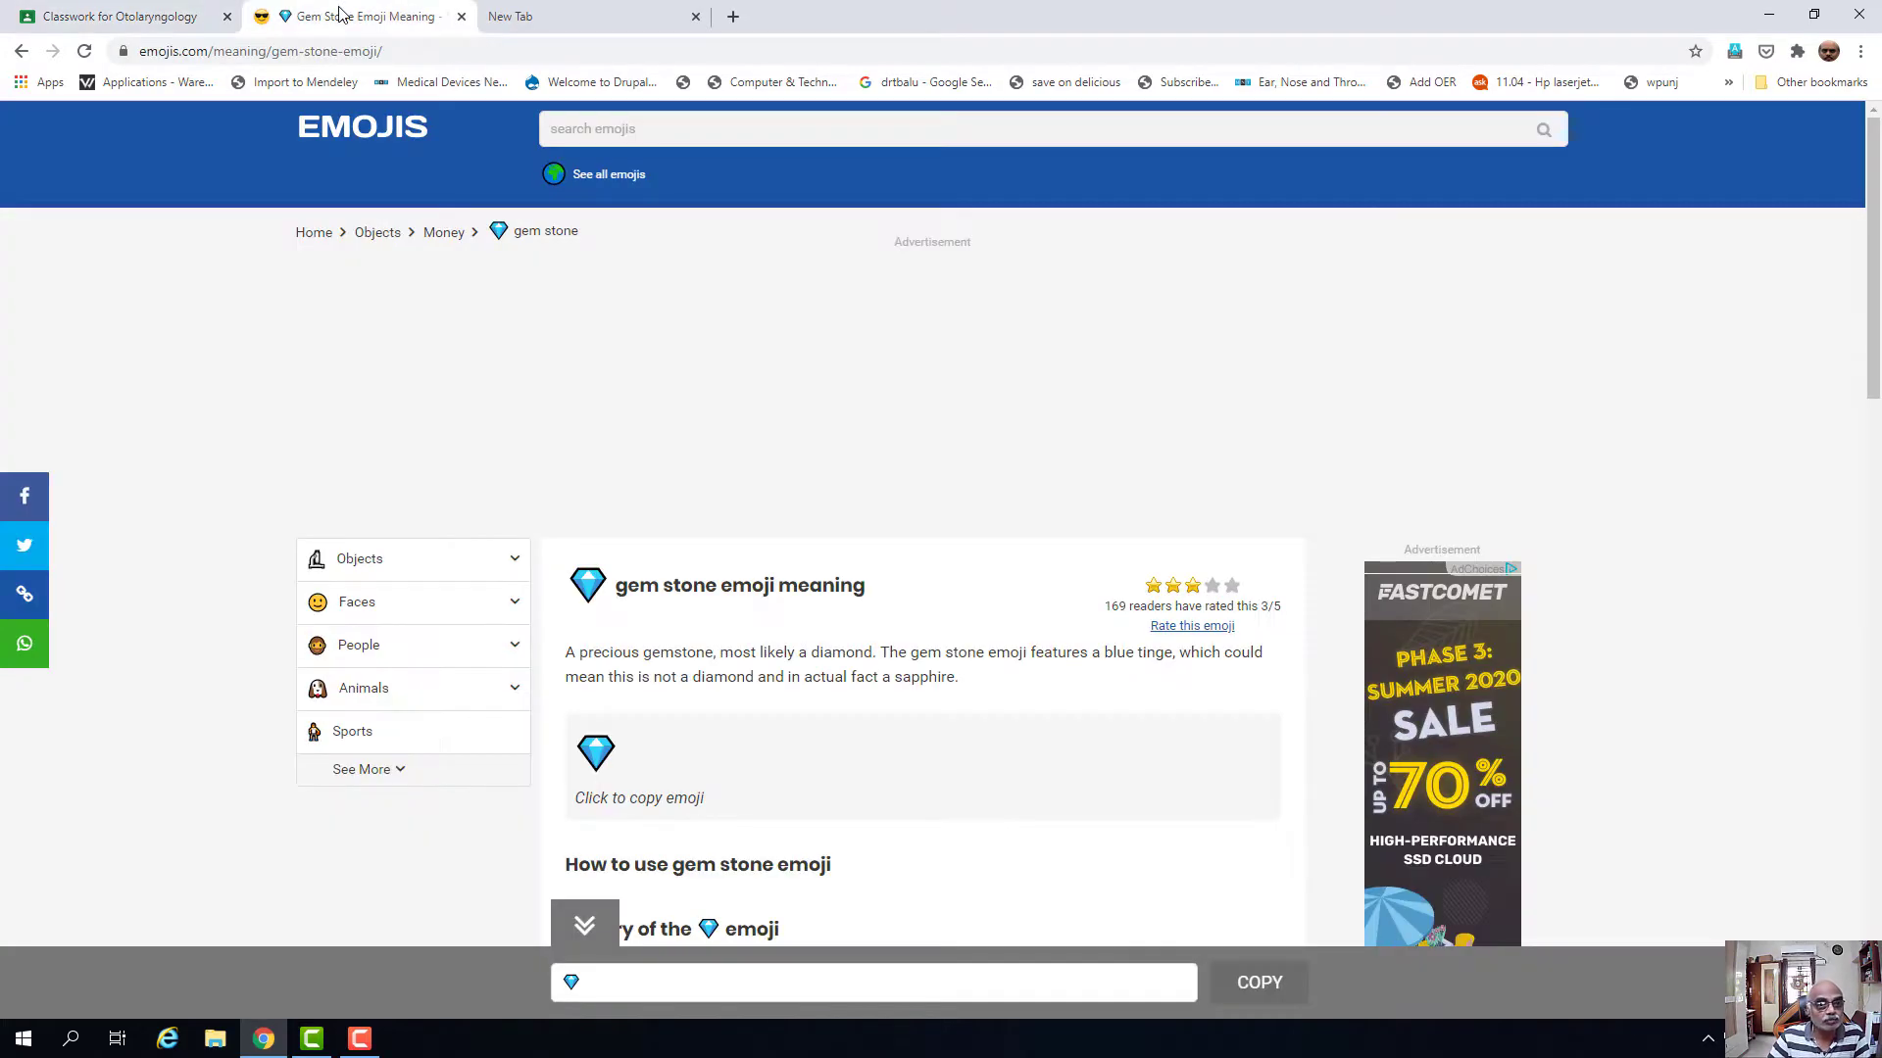
pyautogui.click(343, 14)
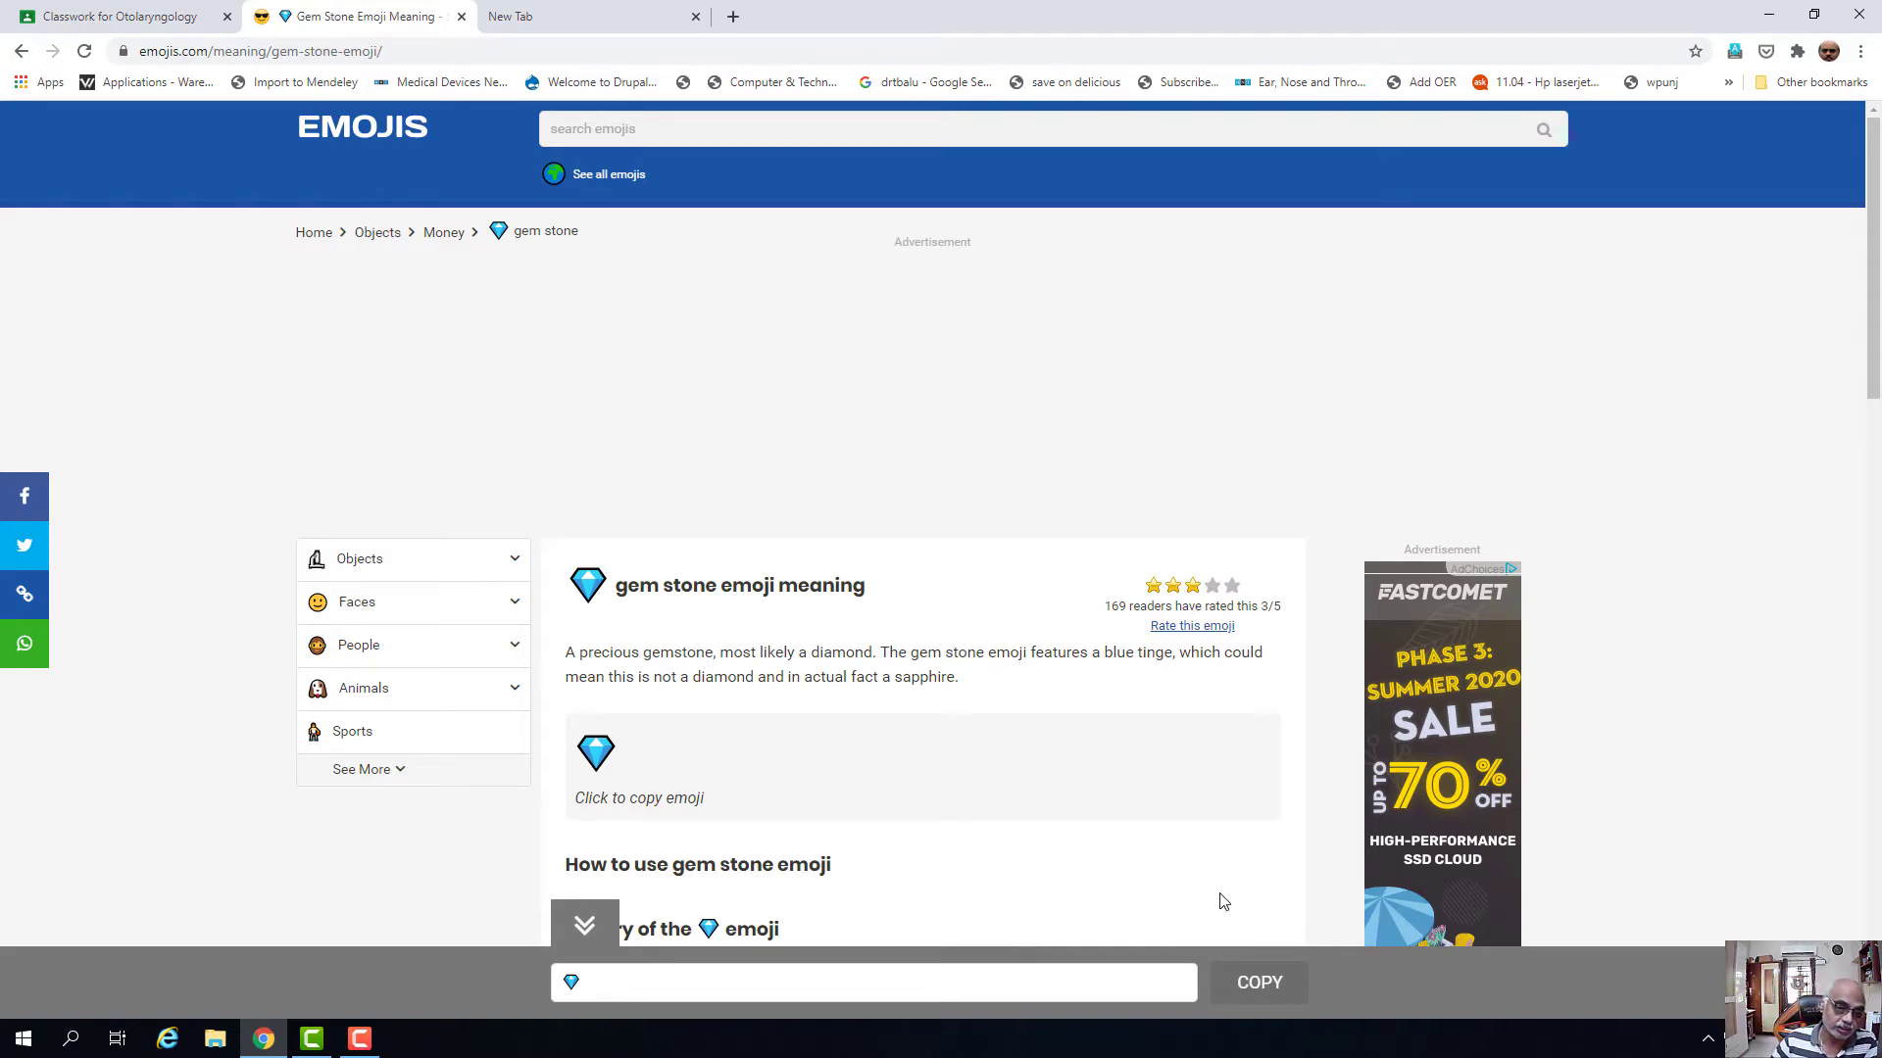
pyautogui.click(596, 755)
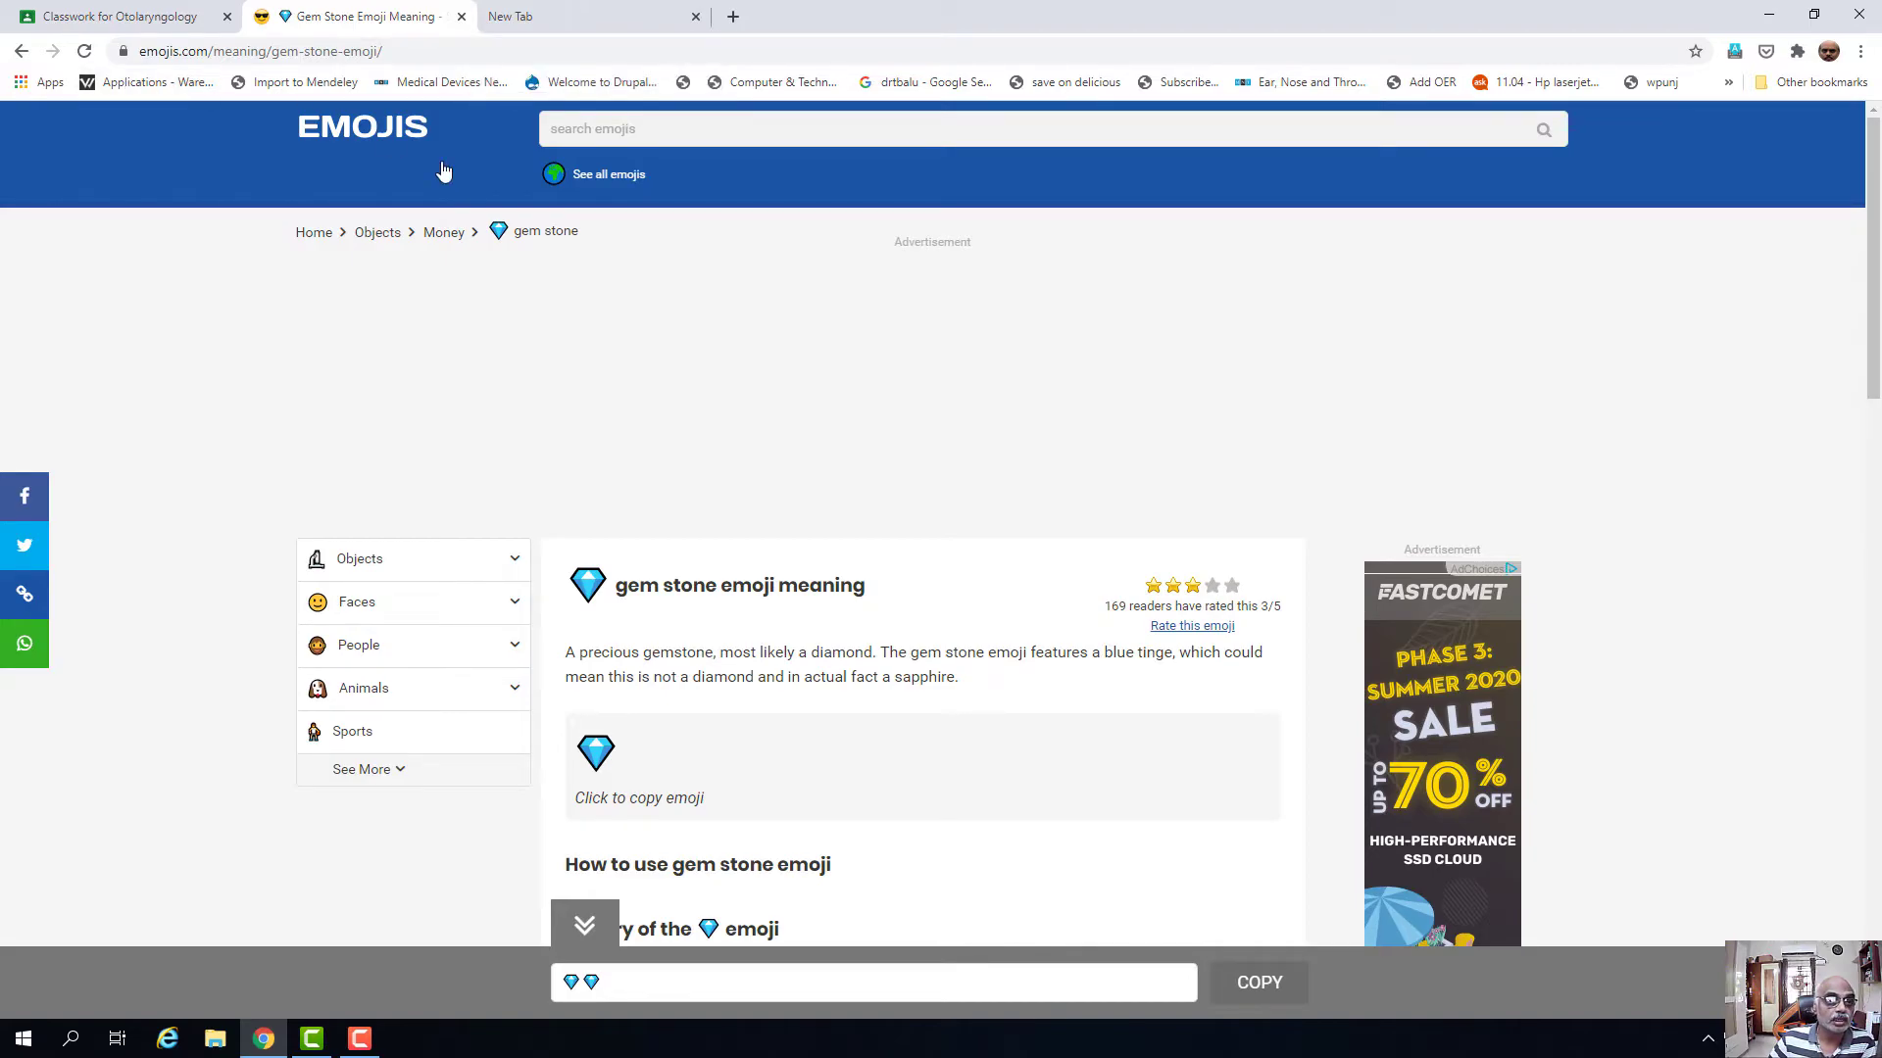
pyautogui.click(115, 28)
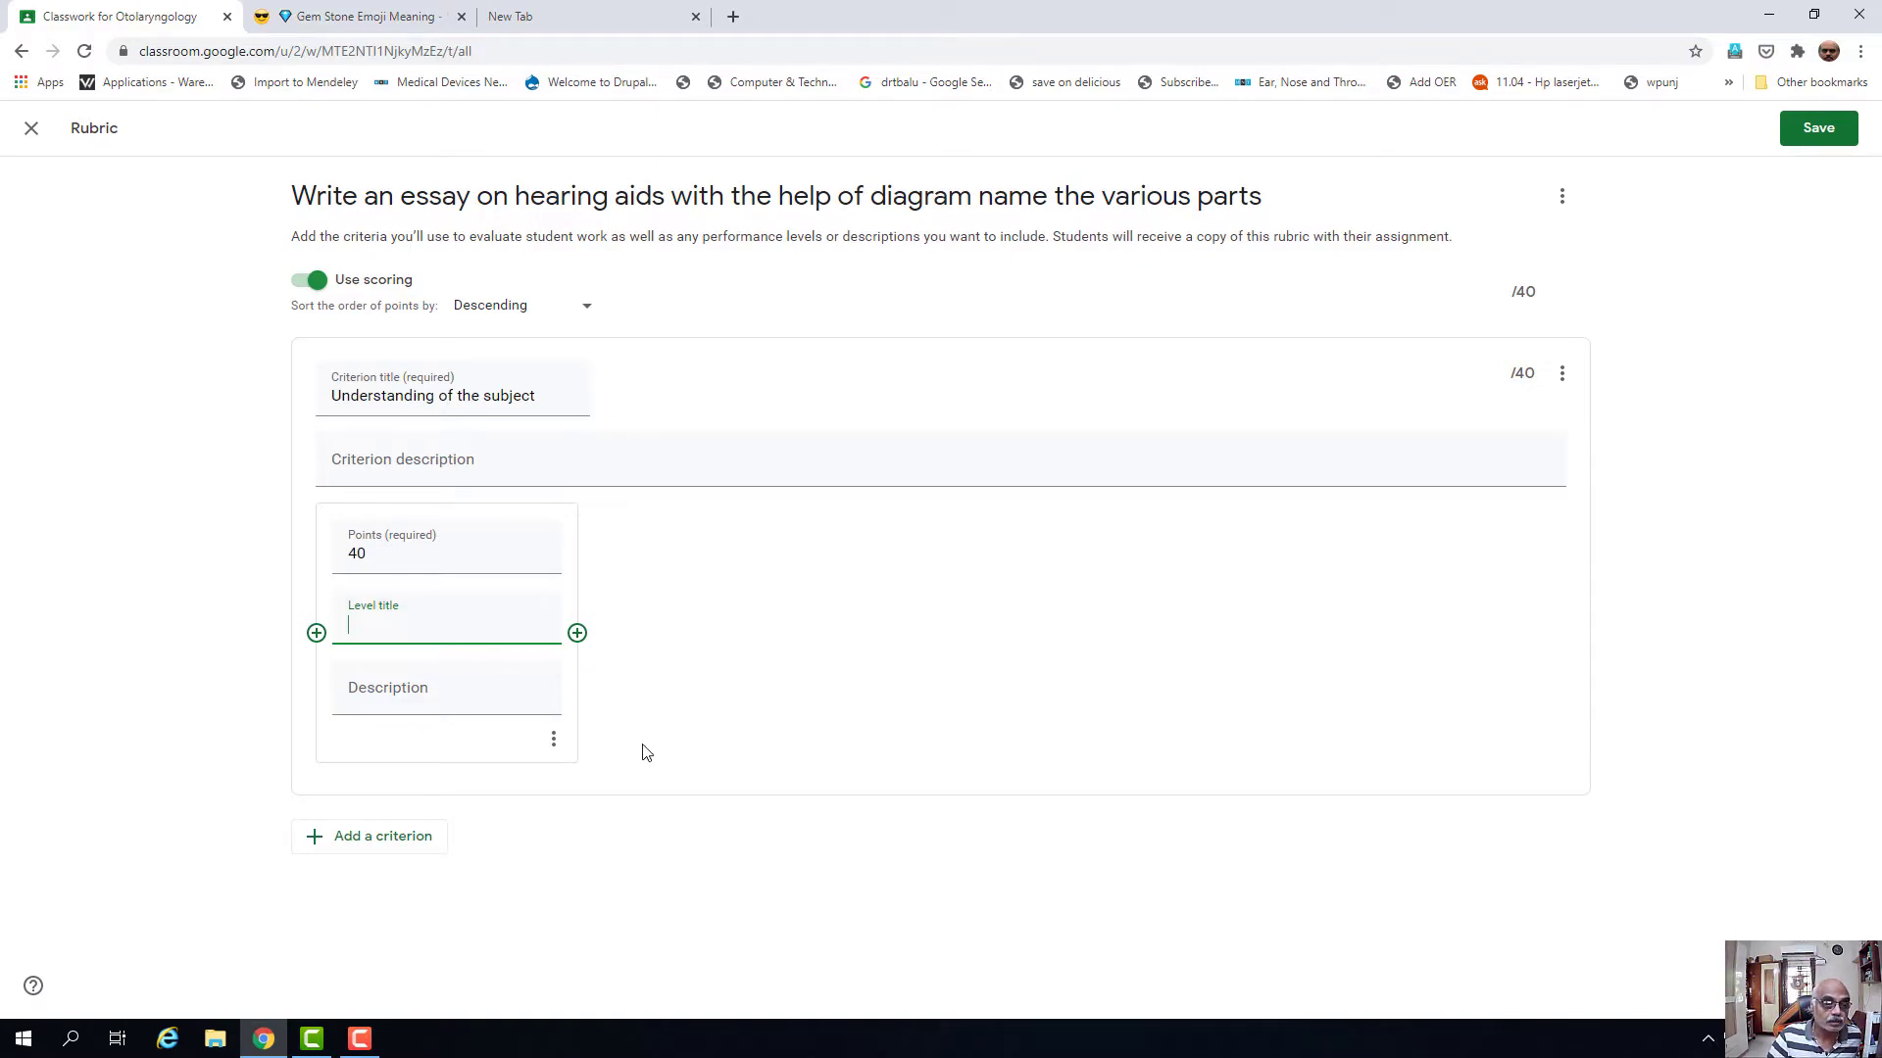
pyautogui.rightClick(361, 633)
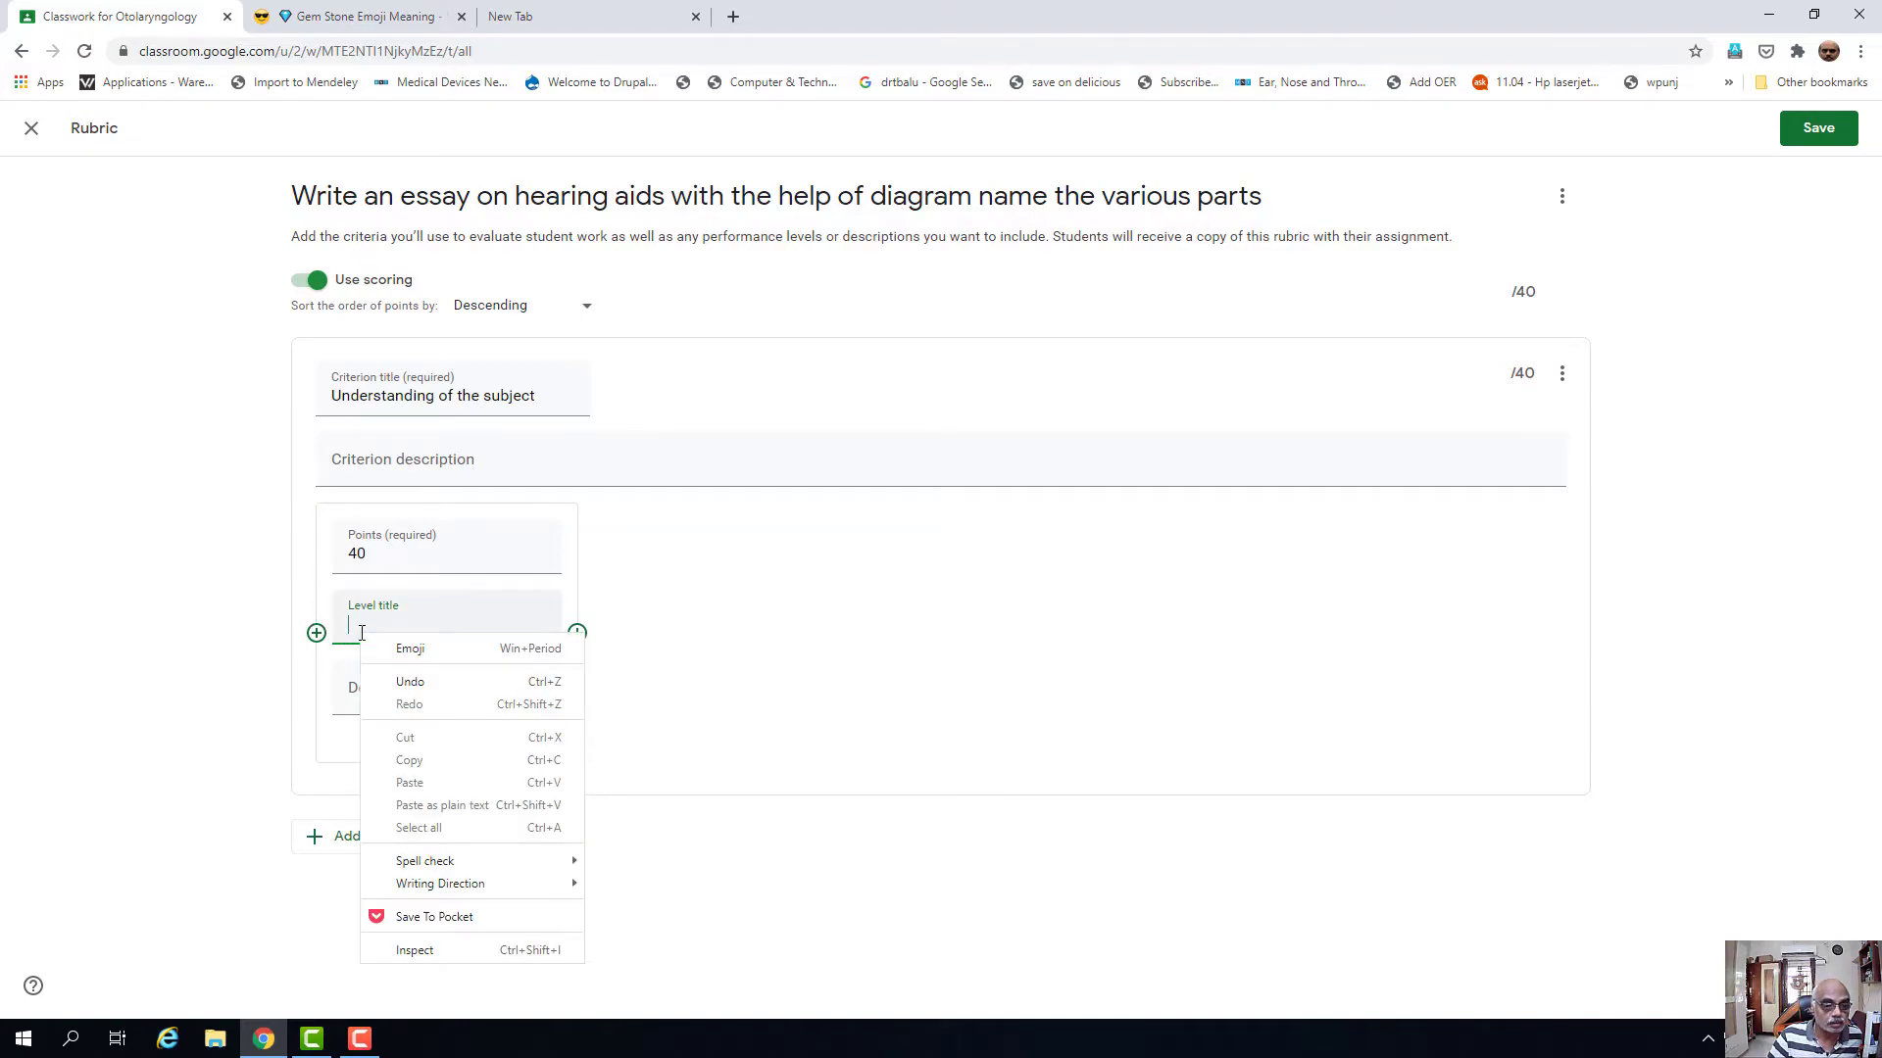
pyautogui.click(390, 648)
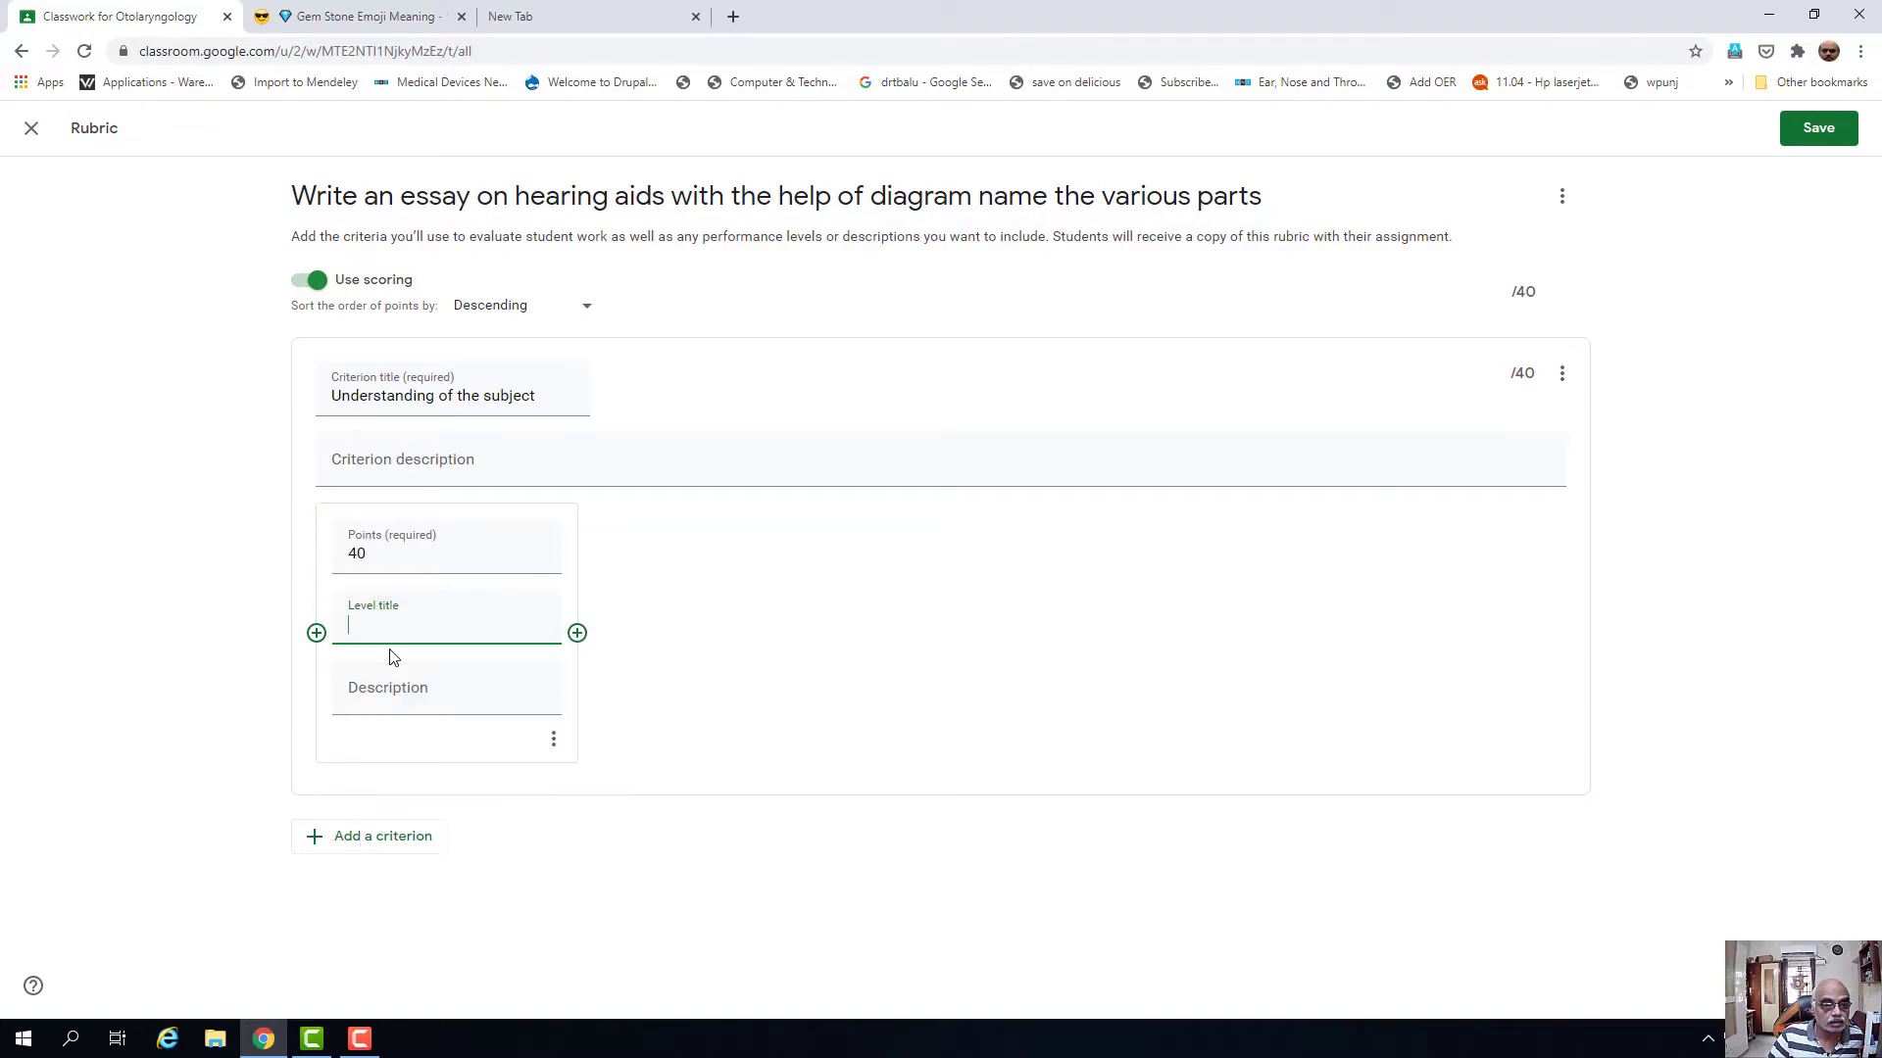
pyautogui.click(368, 21)
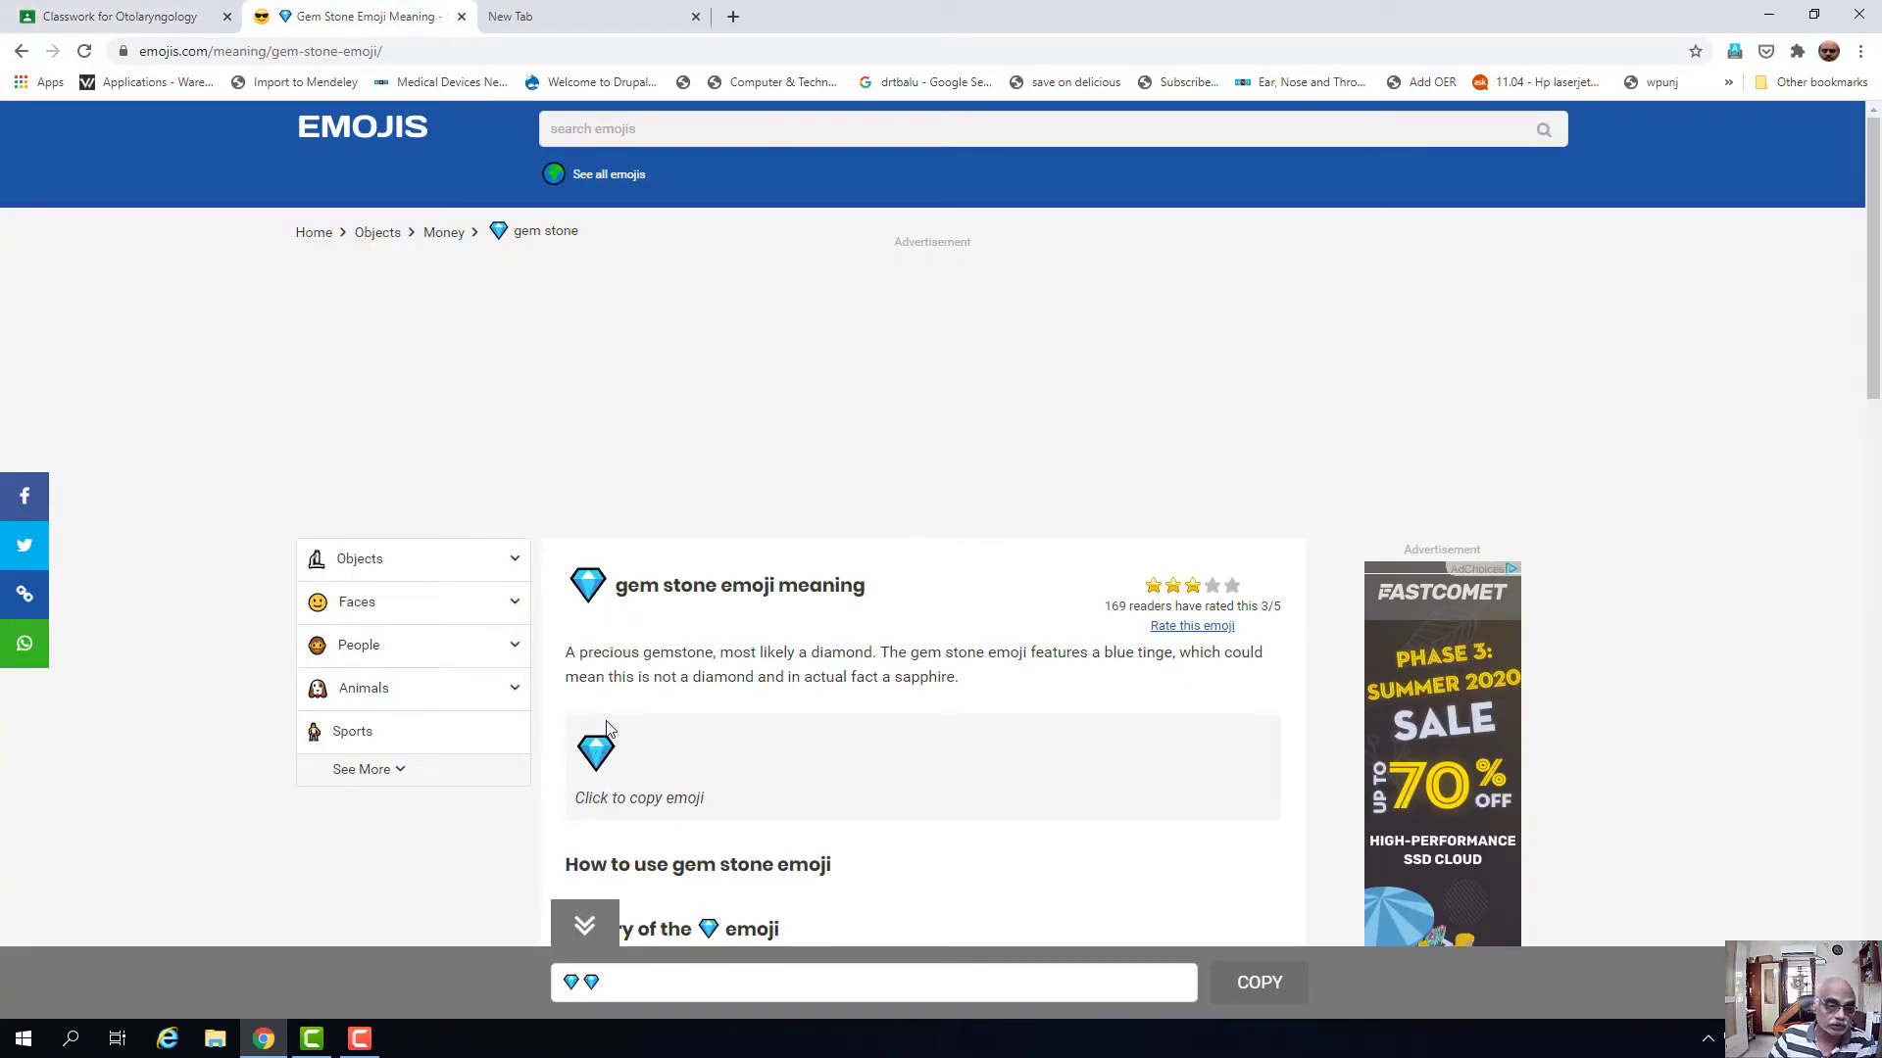
pyautogui.click(594, 774)
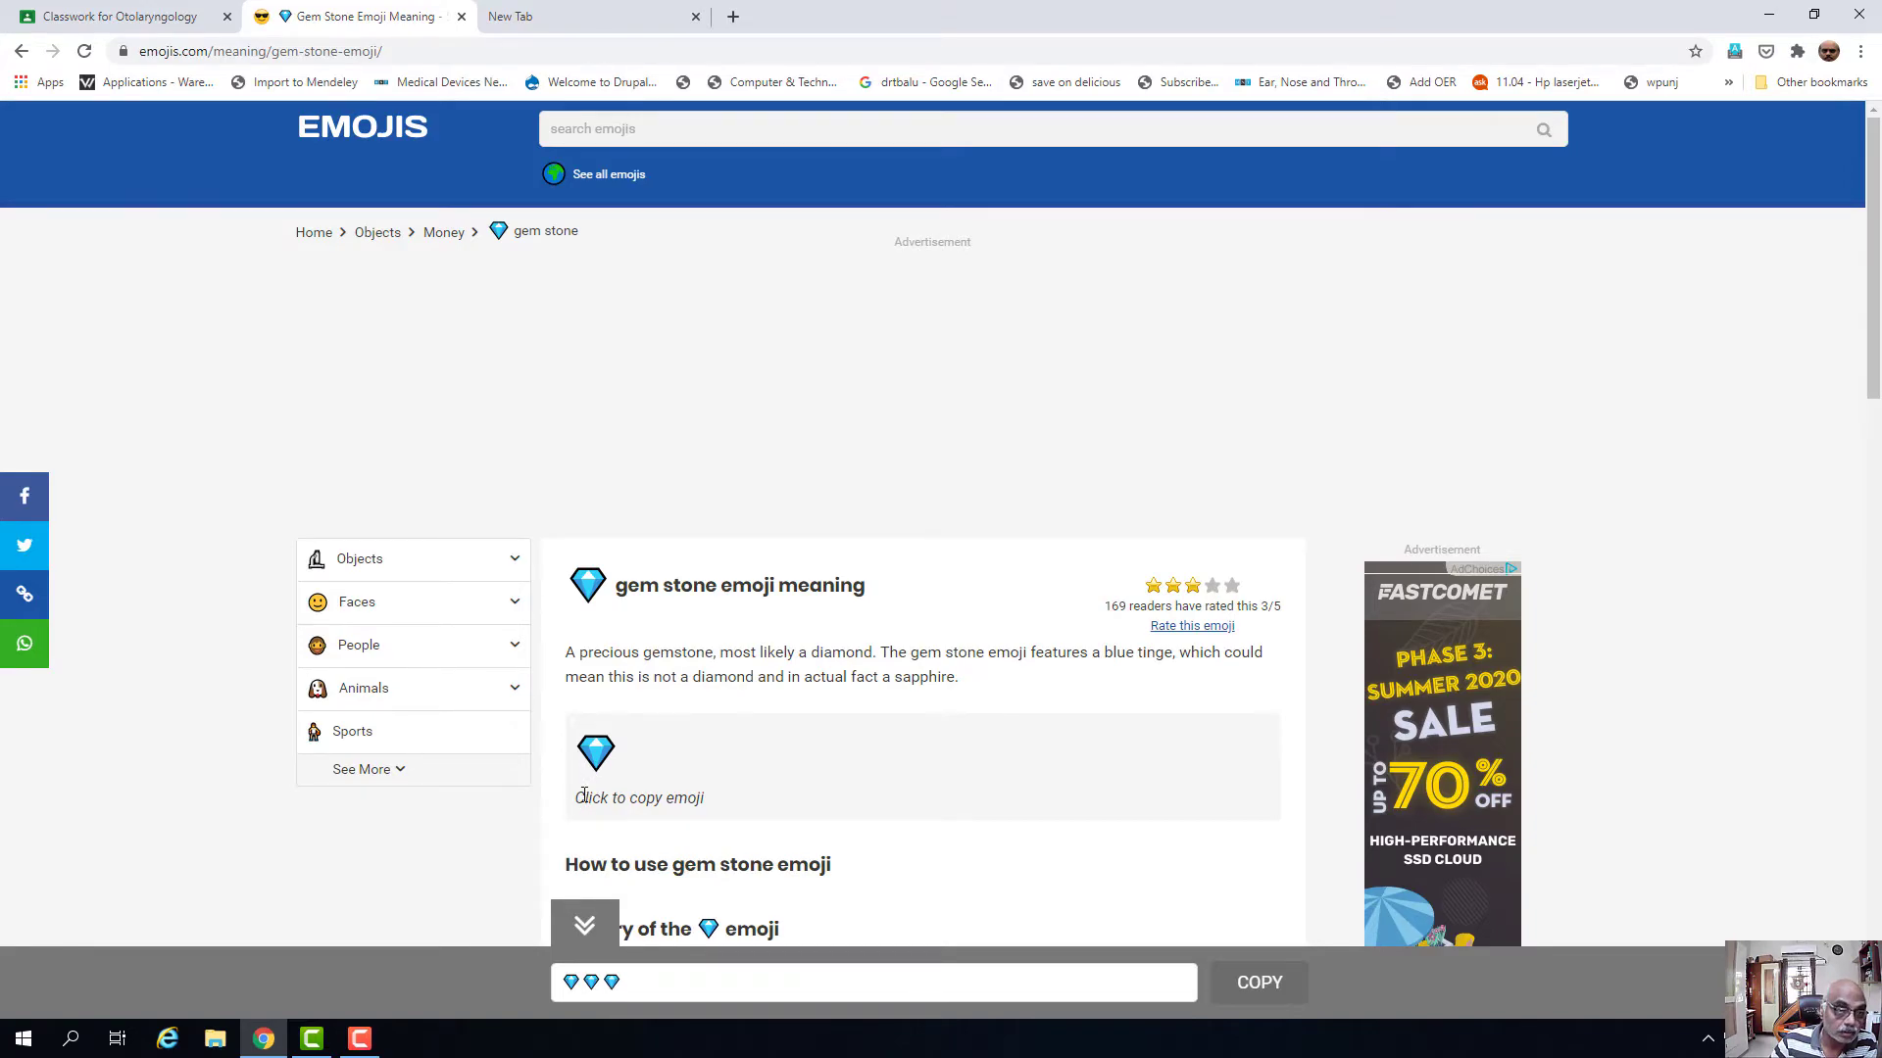
pyautogui.click(199, 25)
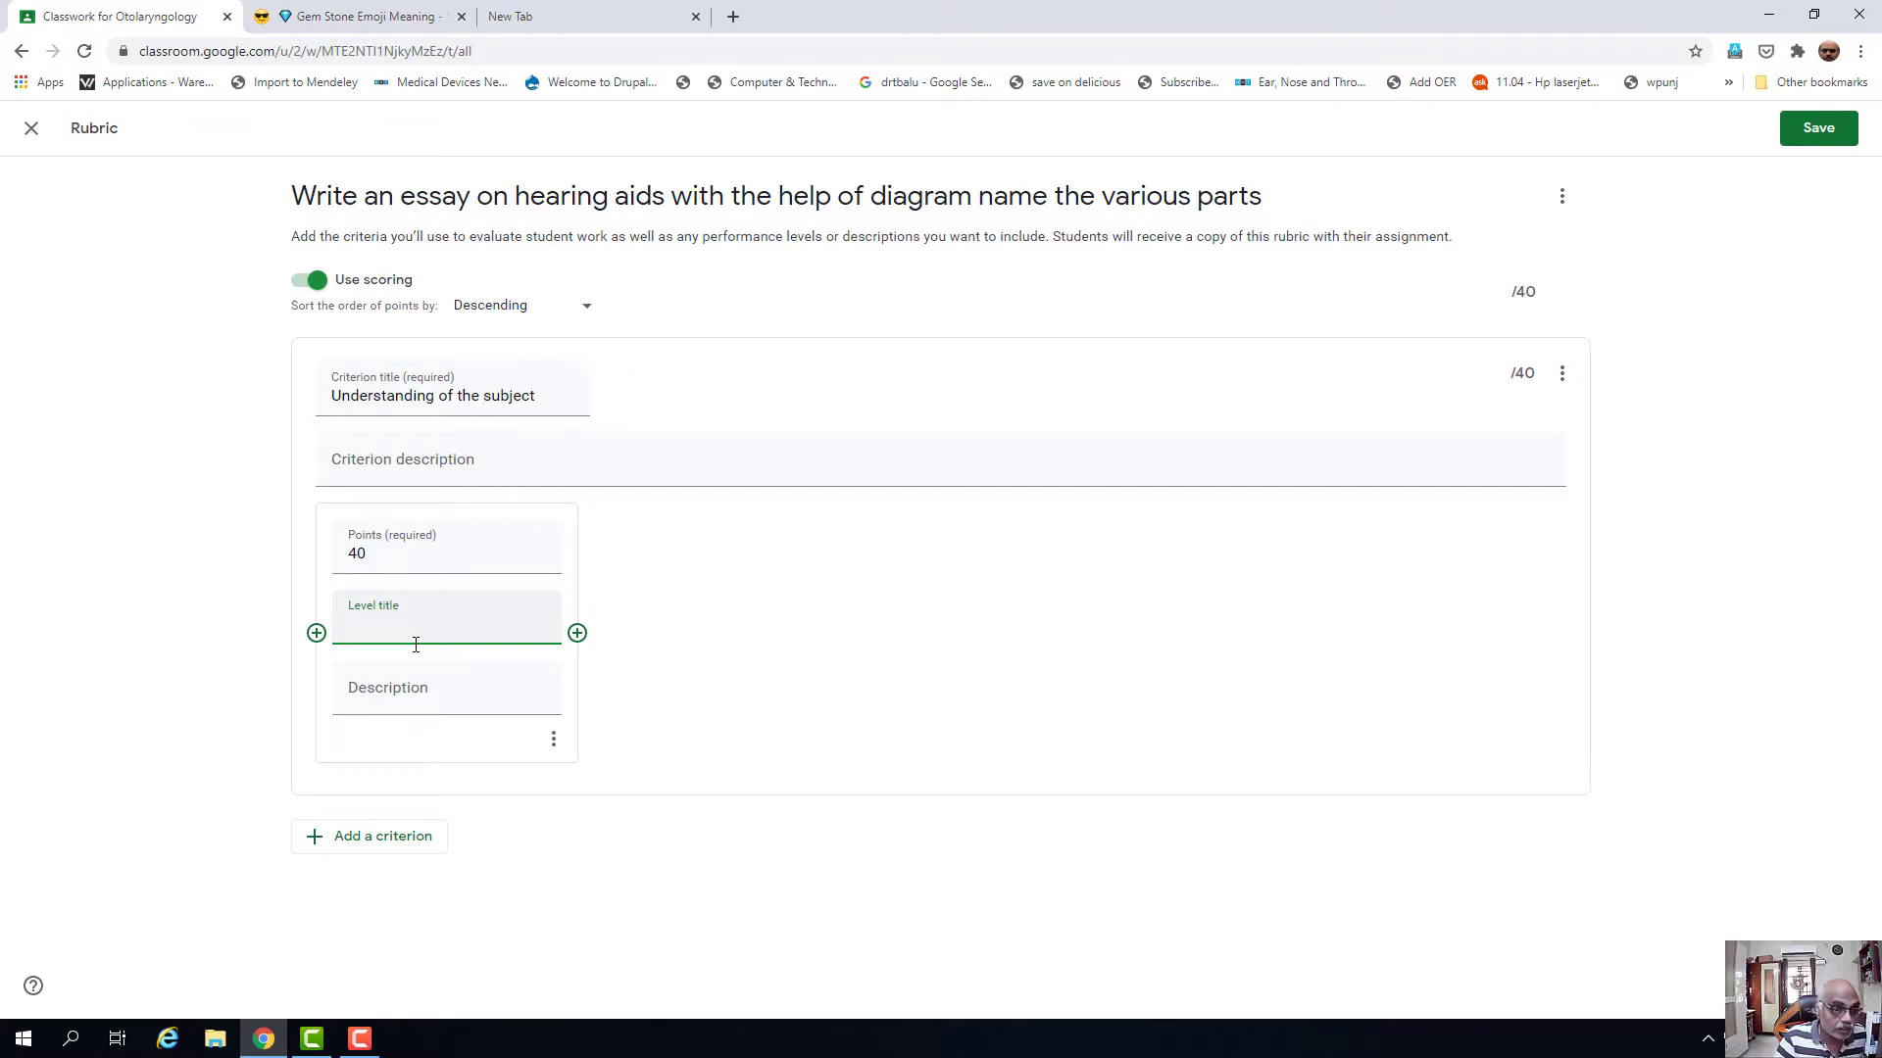
# - Try two gift emojis as the 40-point level's title, then clear the title
pyautogui.rightClick(357, 626)
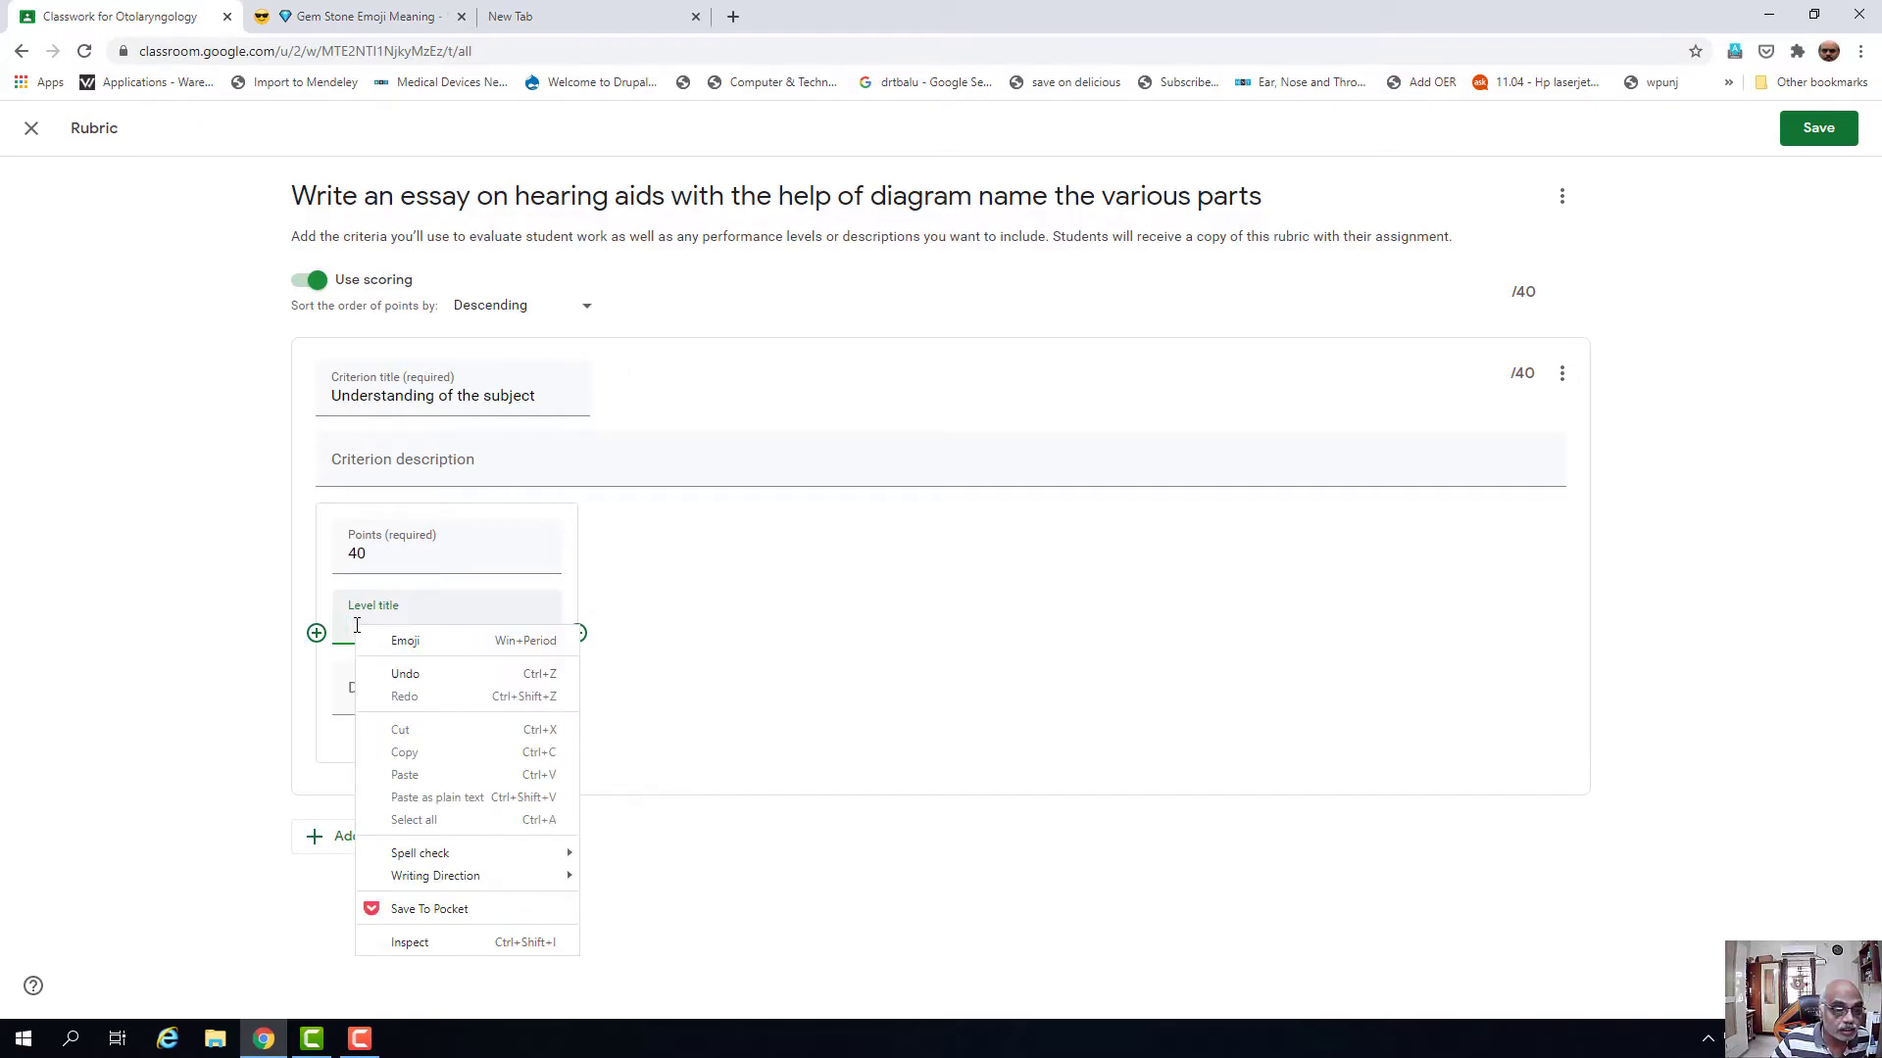
pyautogui.click(402, 641)
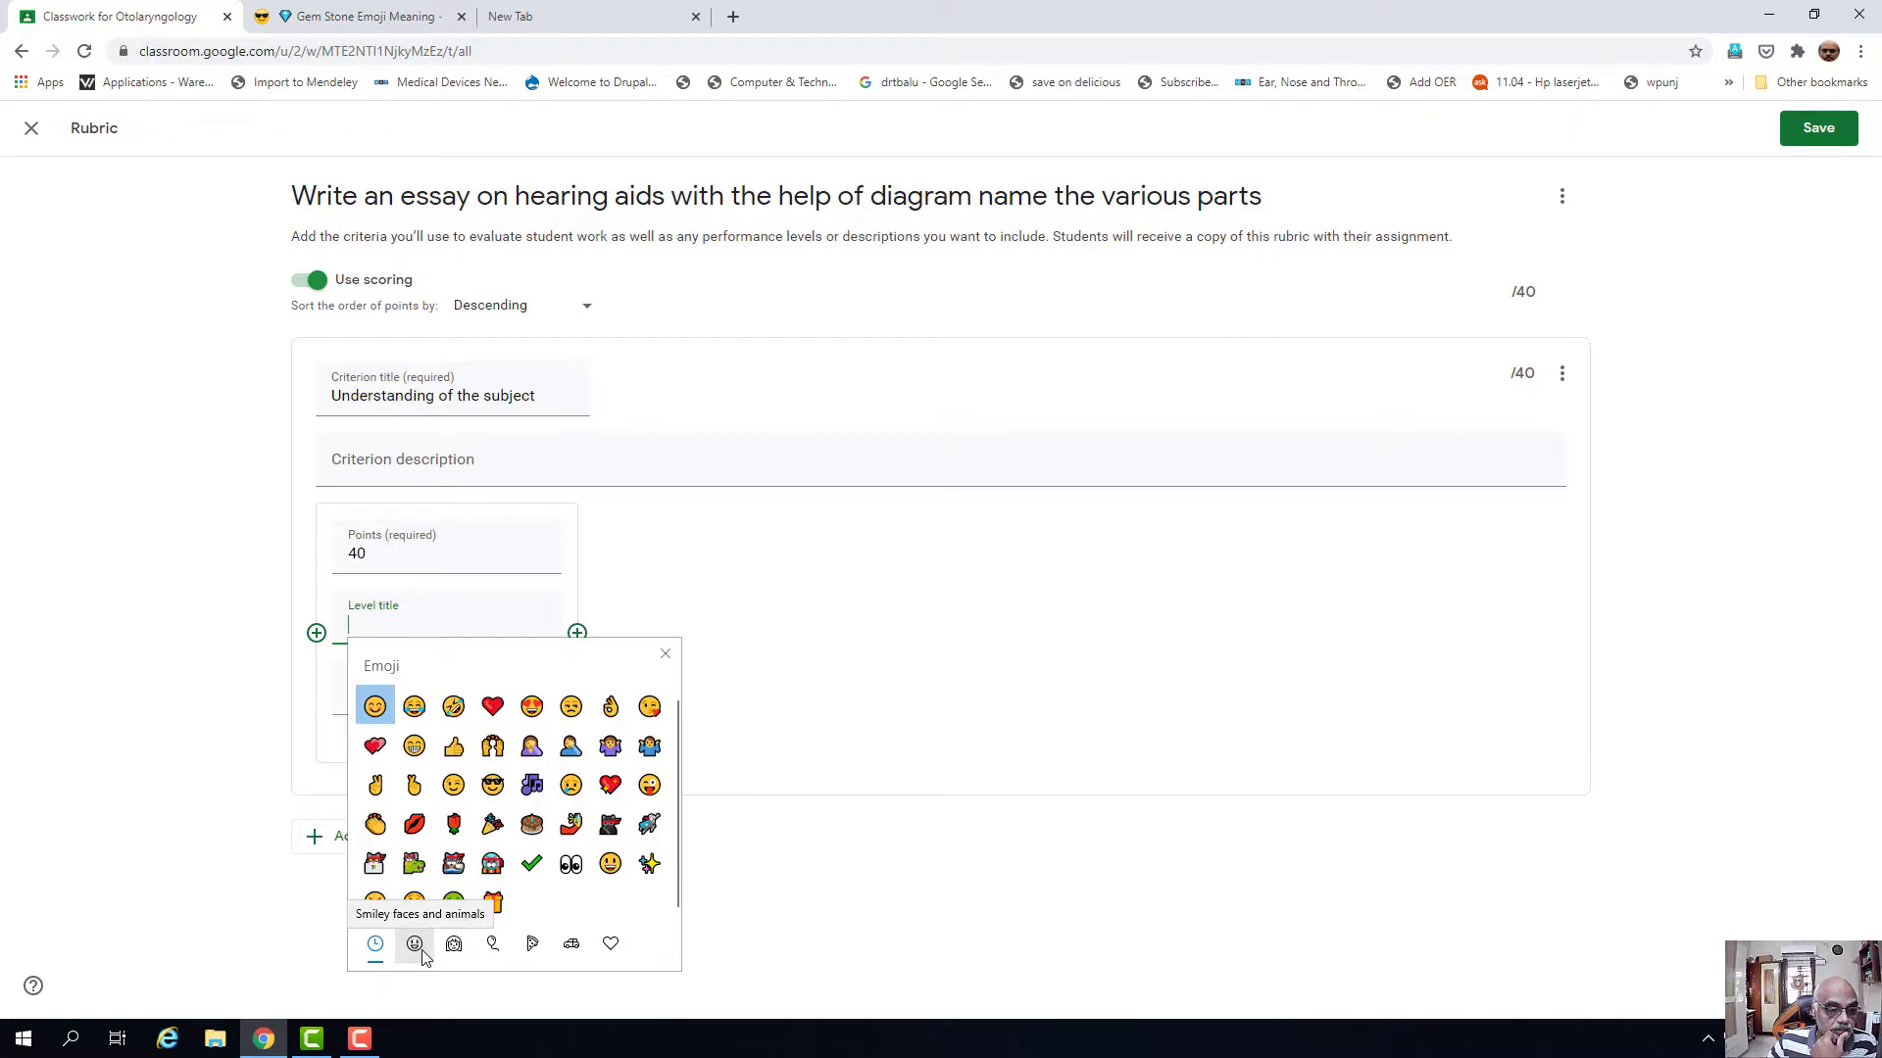
pyautogui.click(492, 903)
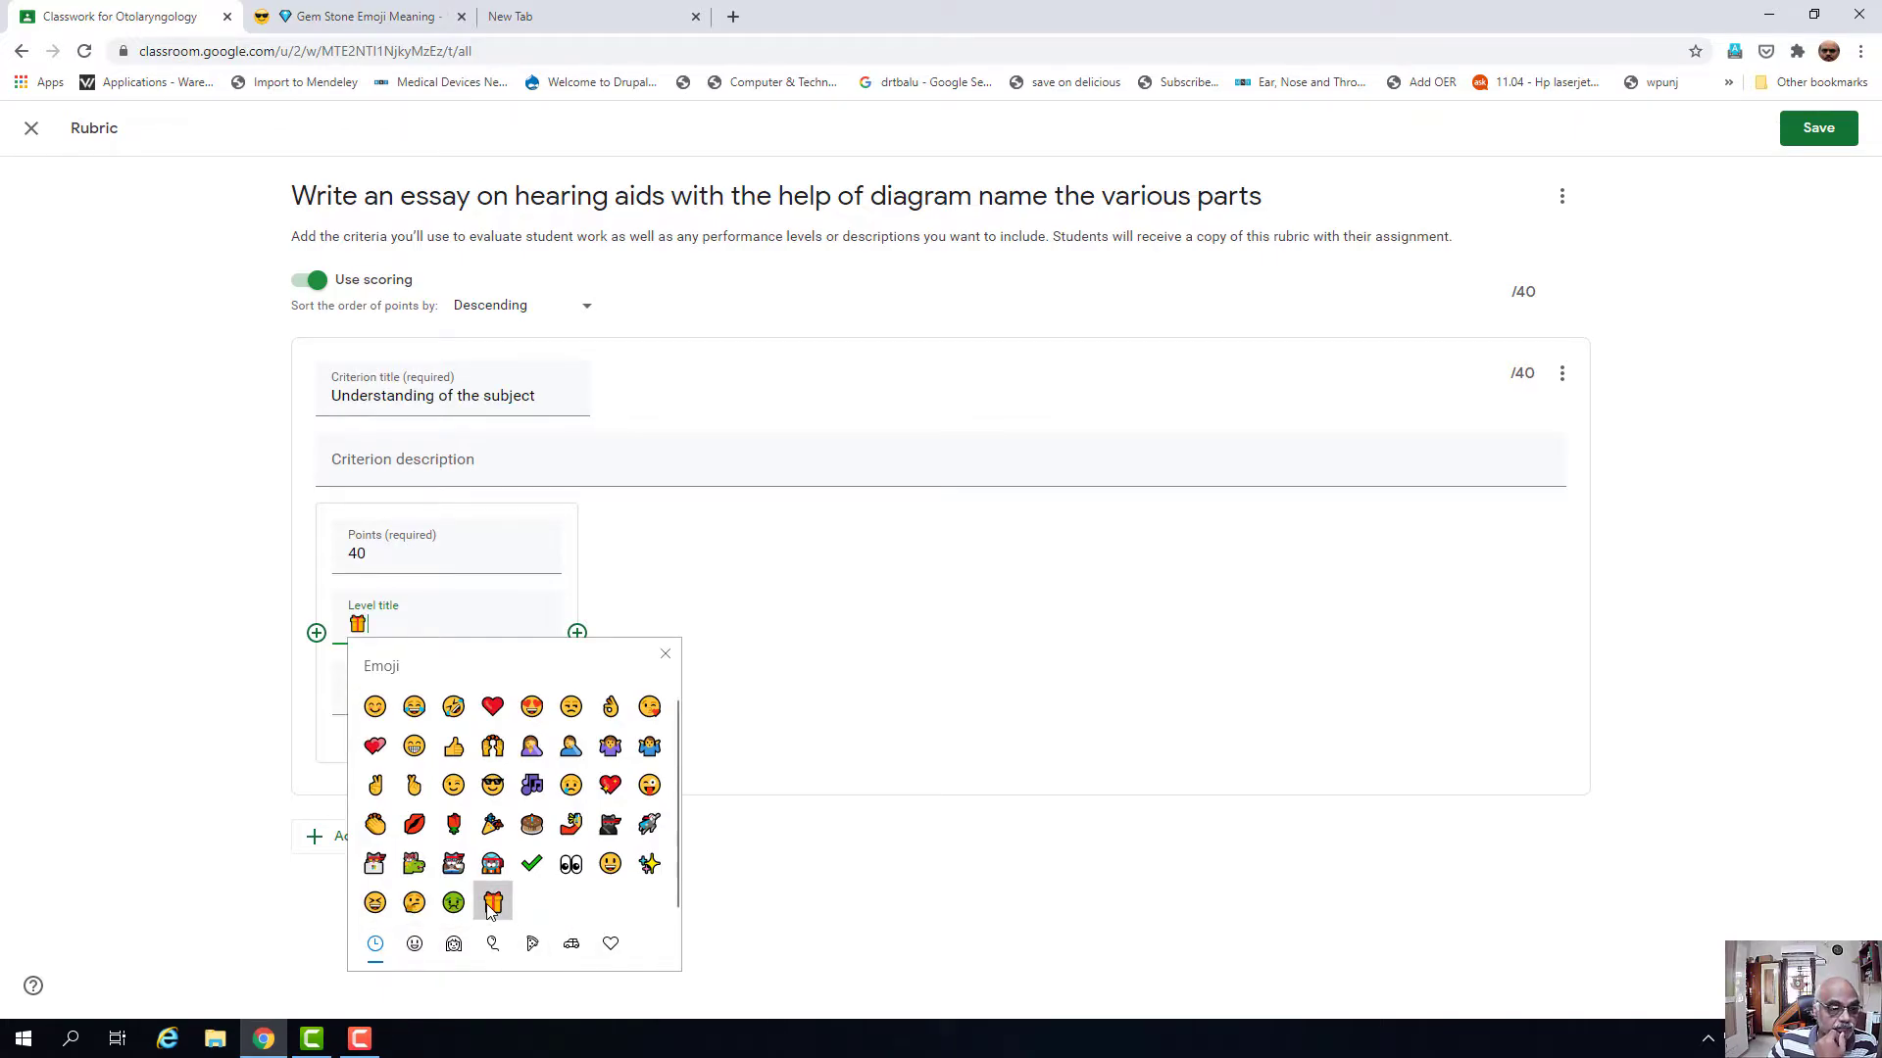
pyautogui.click(493, 901)
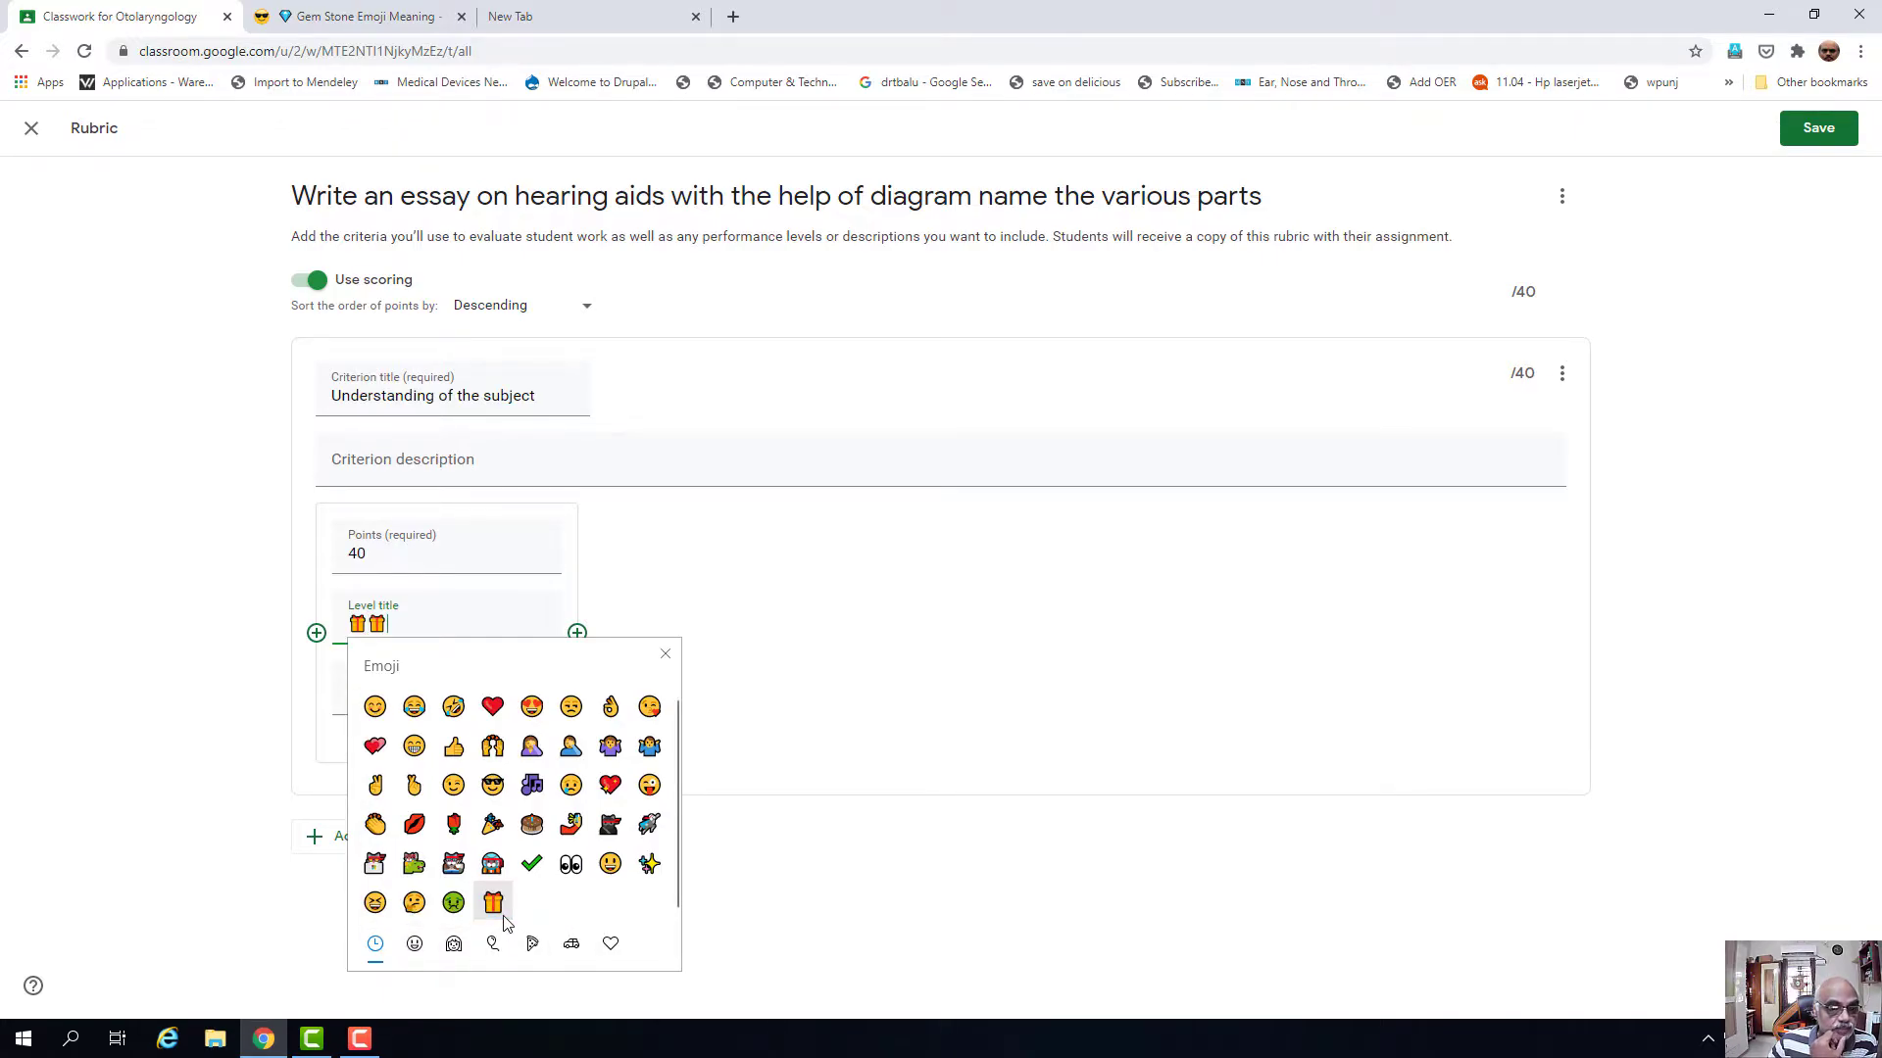
pyautogui.click(666, 655)
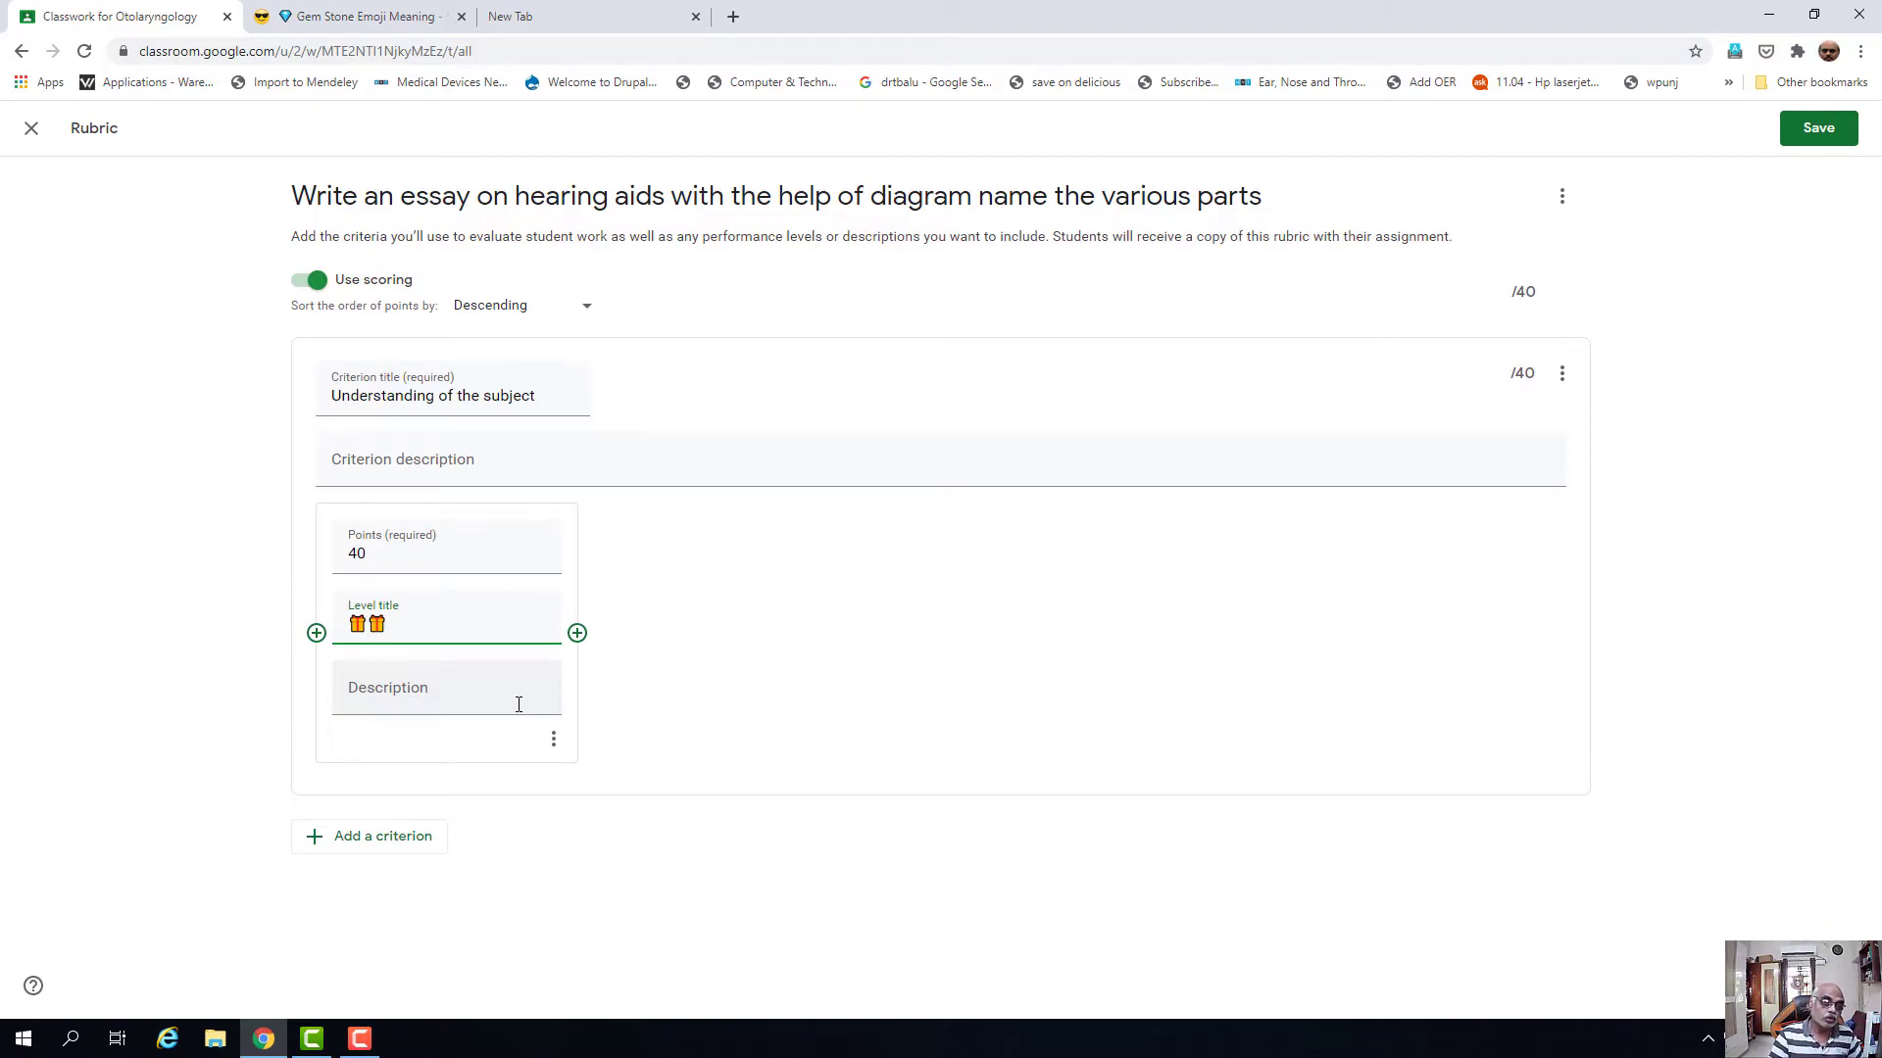
pyautogui.rightClick(388, 624)
pyautogui.click(410, 639)
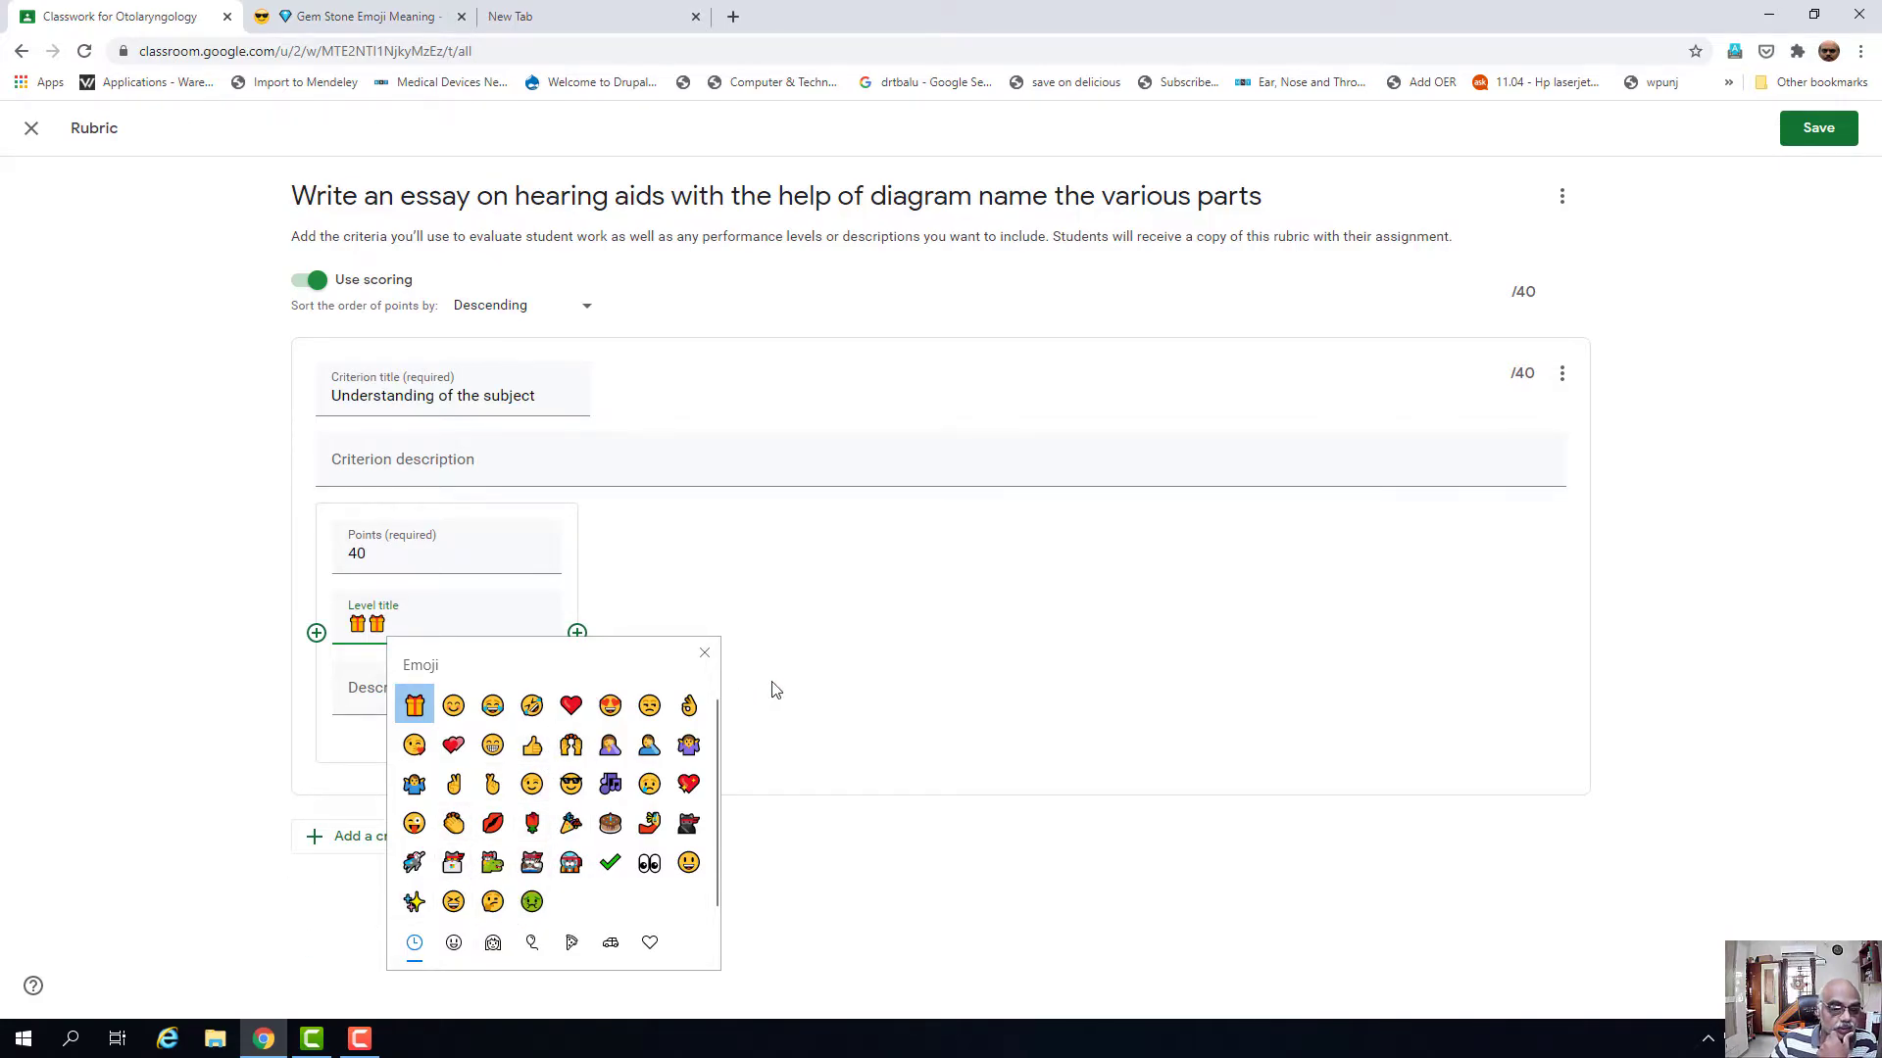
pyautogui.click(399, 628)
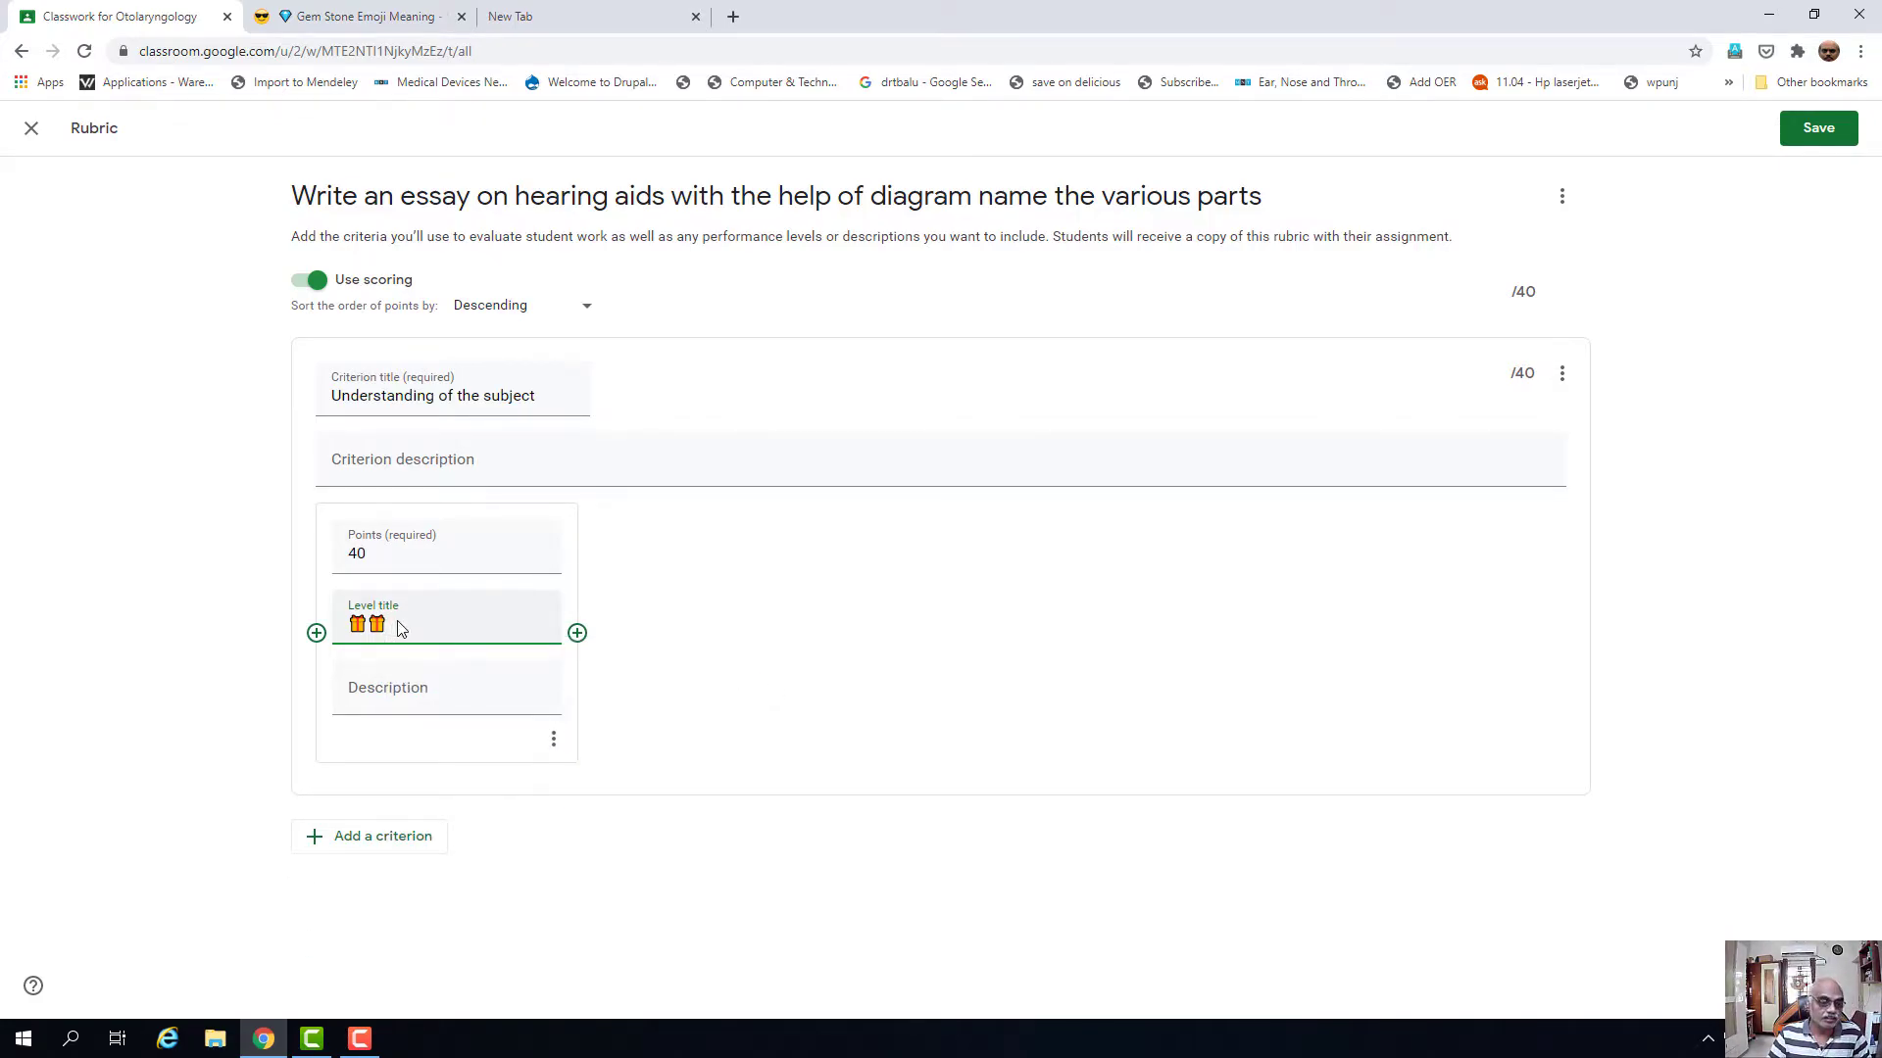
pyautogui.press('BackSpace')
pyautogui.press('BackSpace')
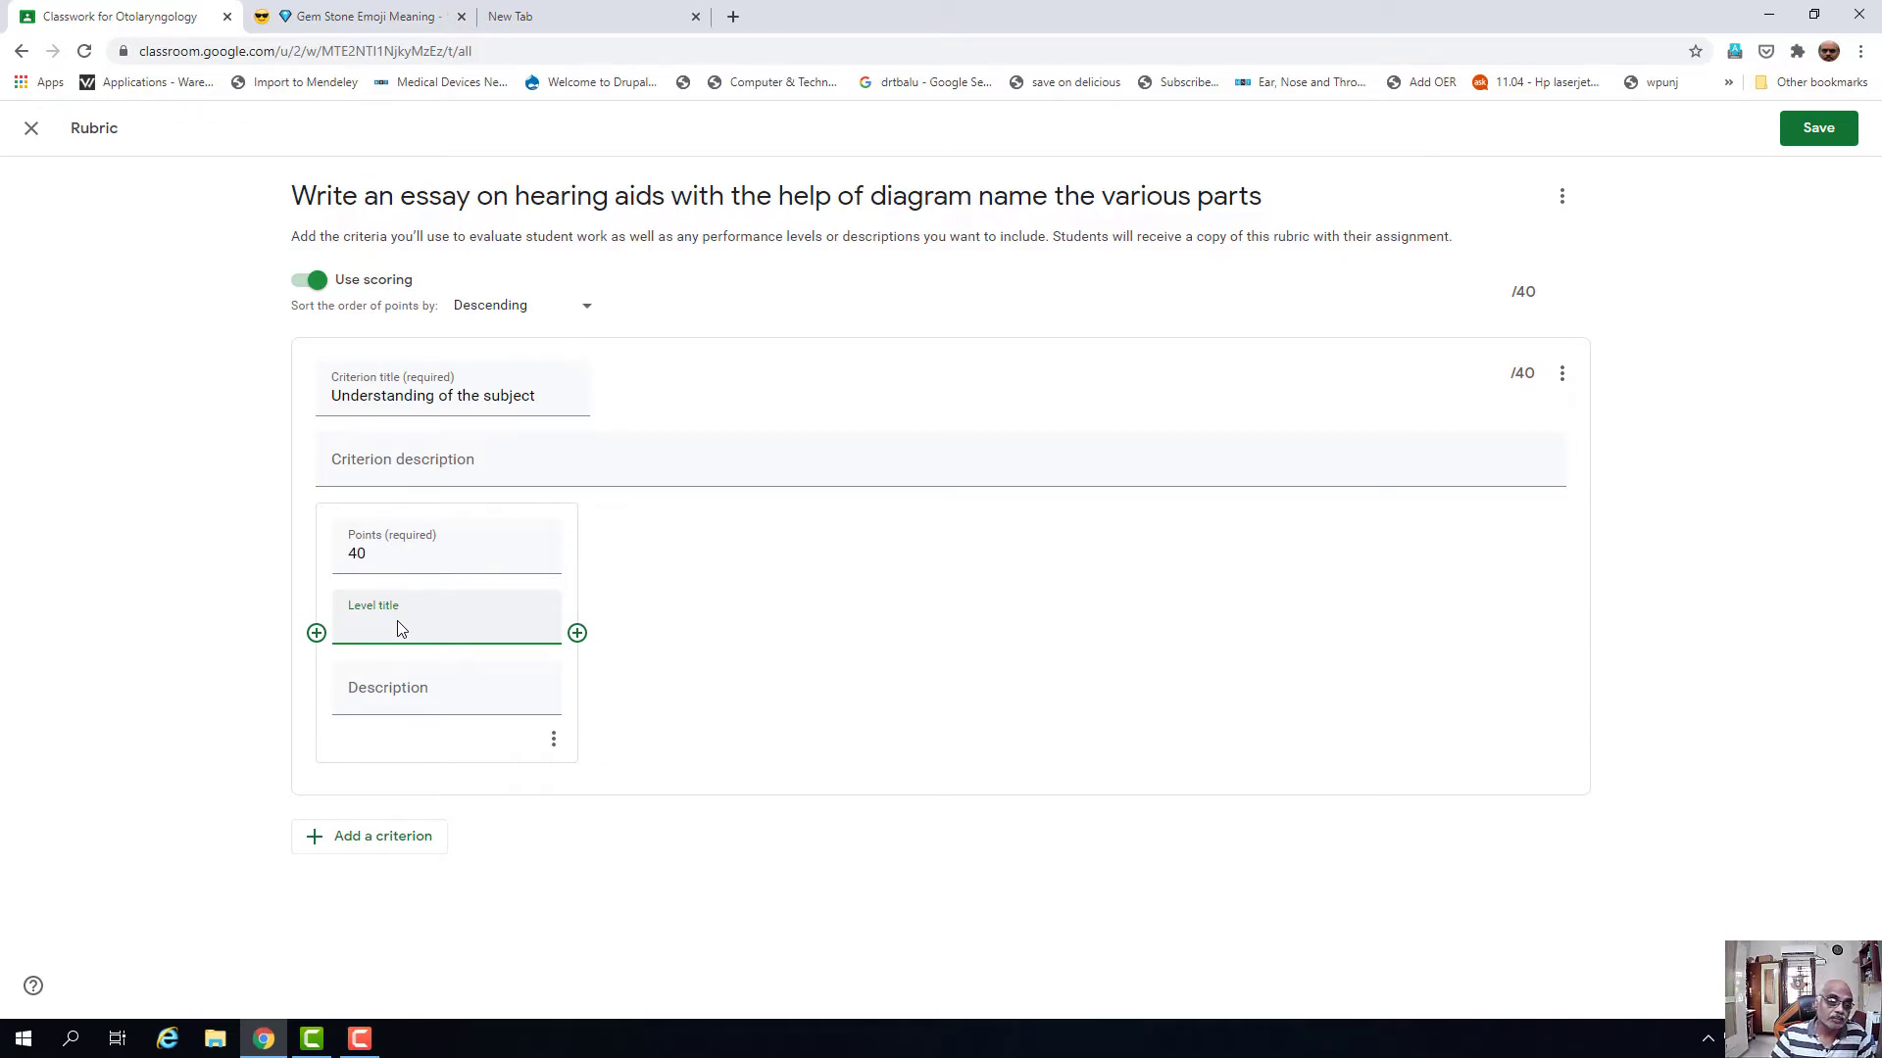
# - Title the 40-point level with three check mark emojis
pyautogui.rightClick(399, 628)
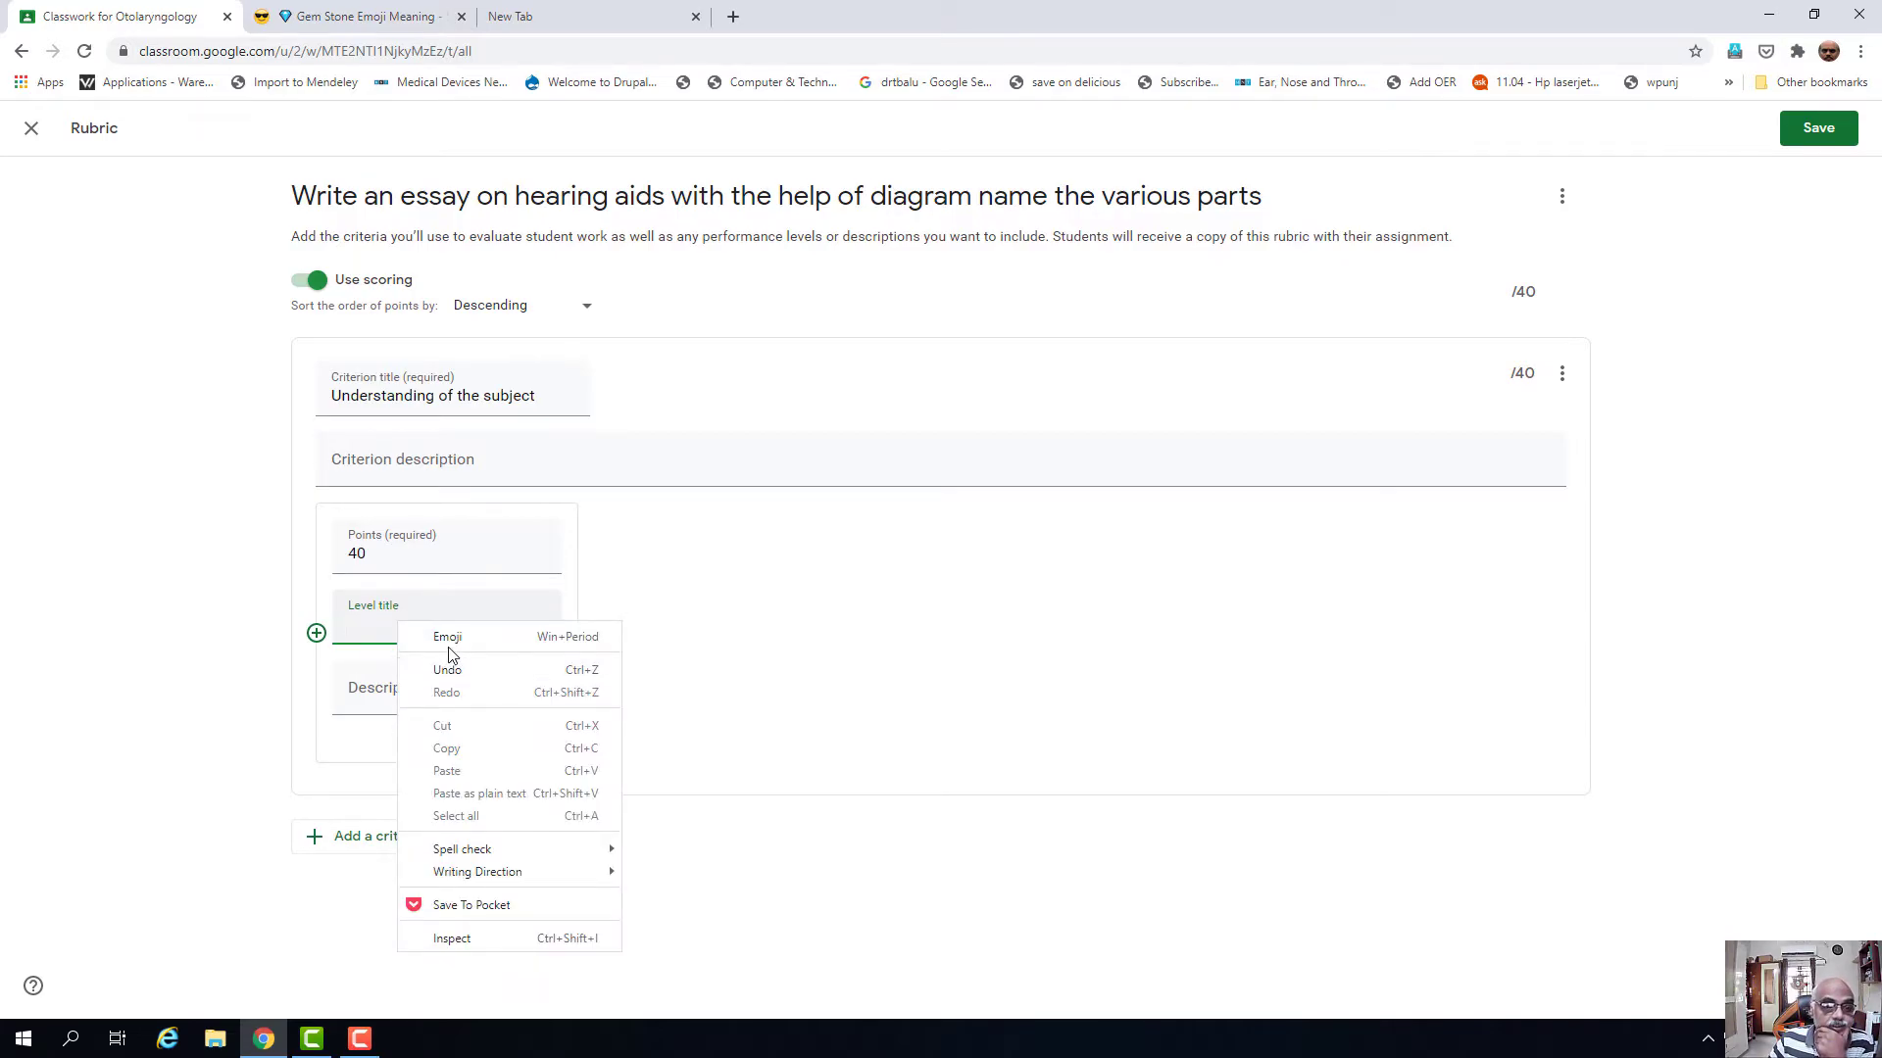
pyautogui.click(448, 638)
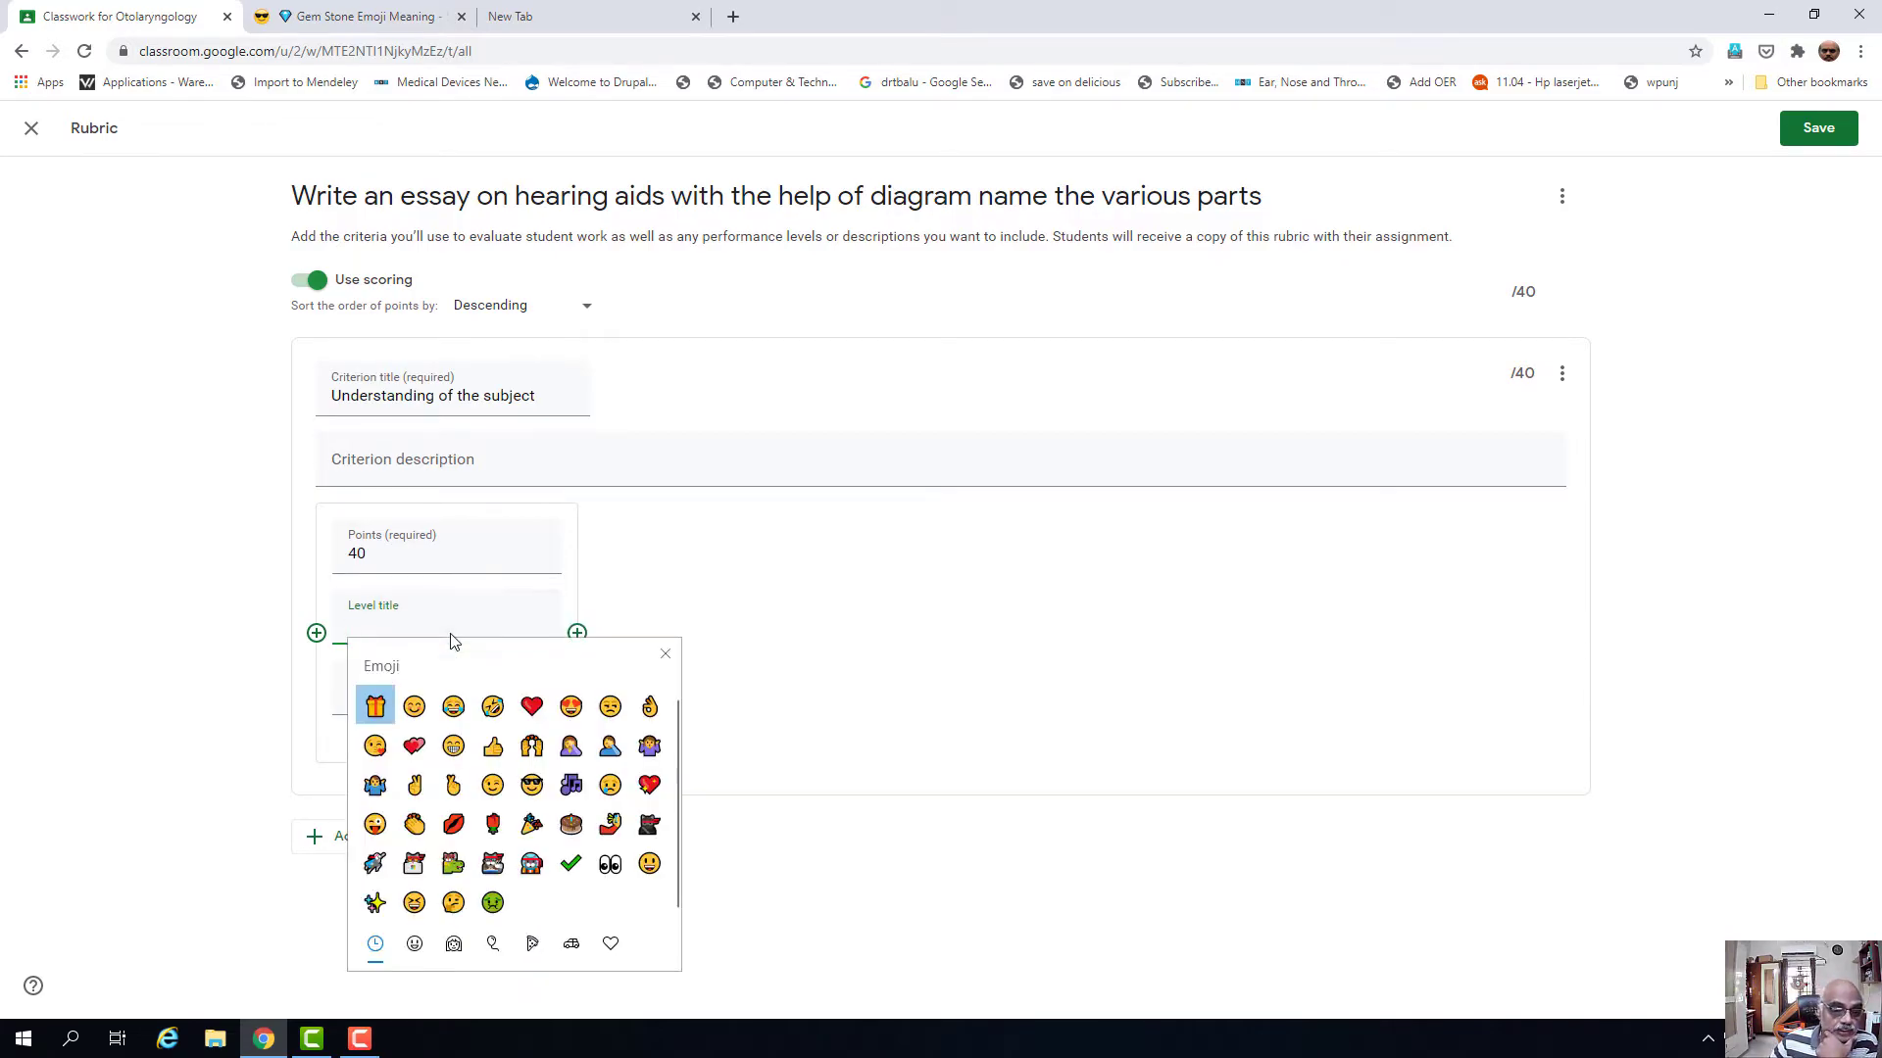
pyautogui.click(569, 864)
pyautogui.click(569, 864)
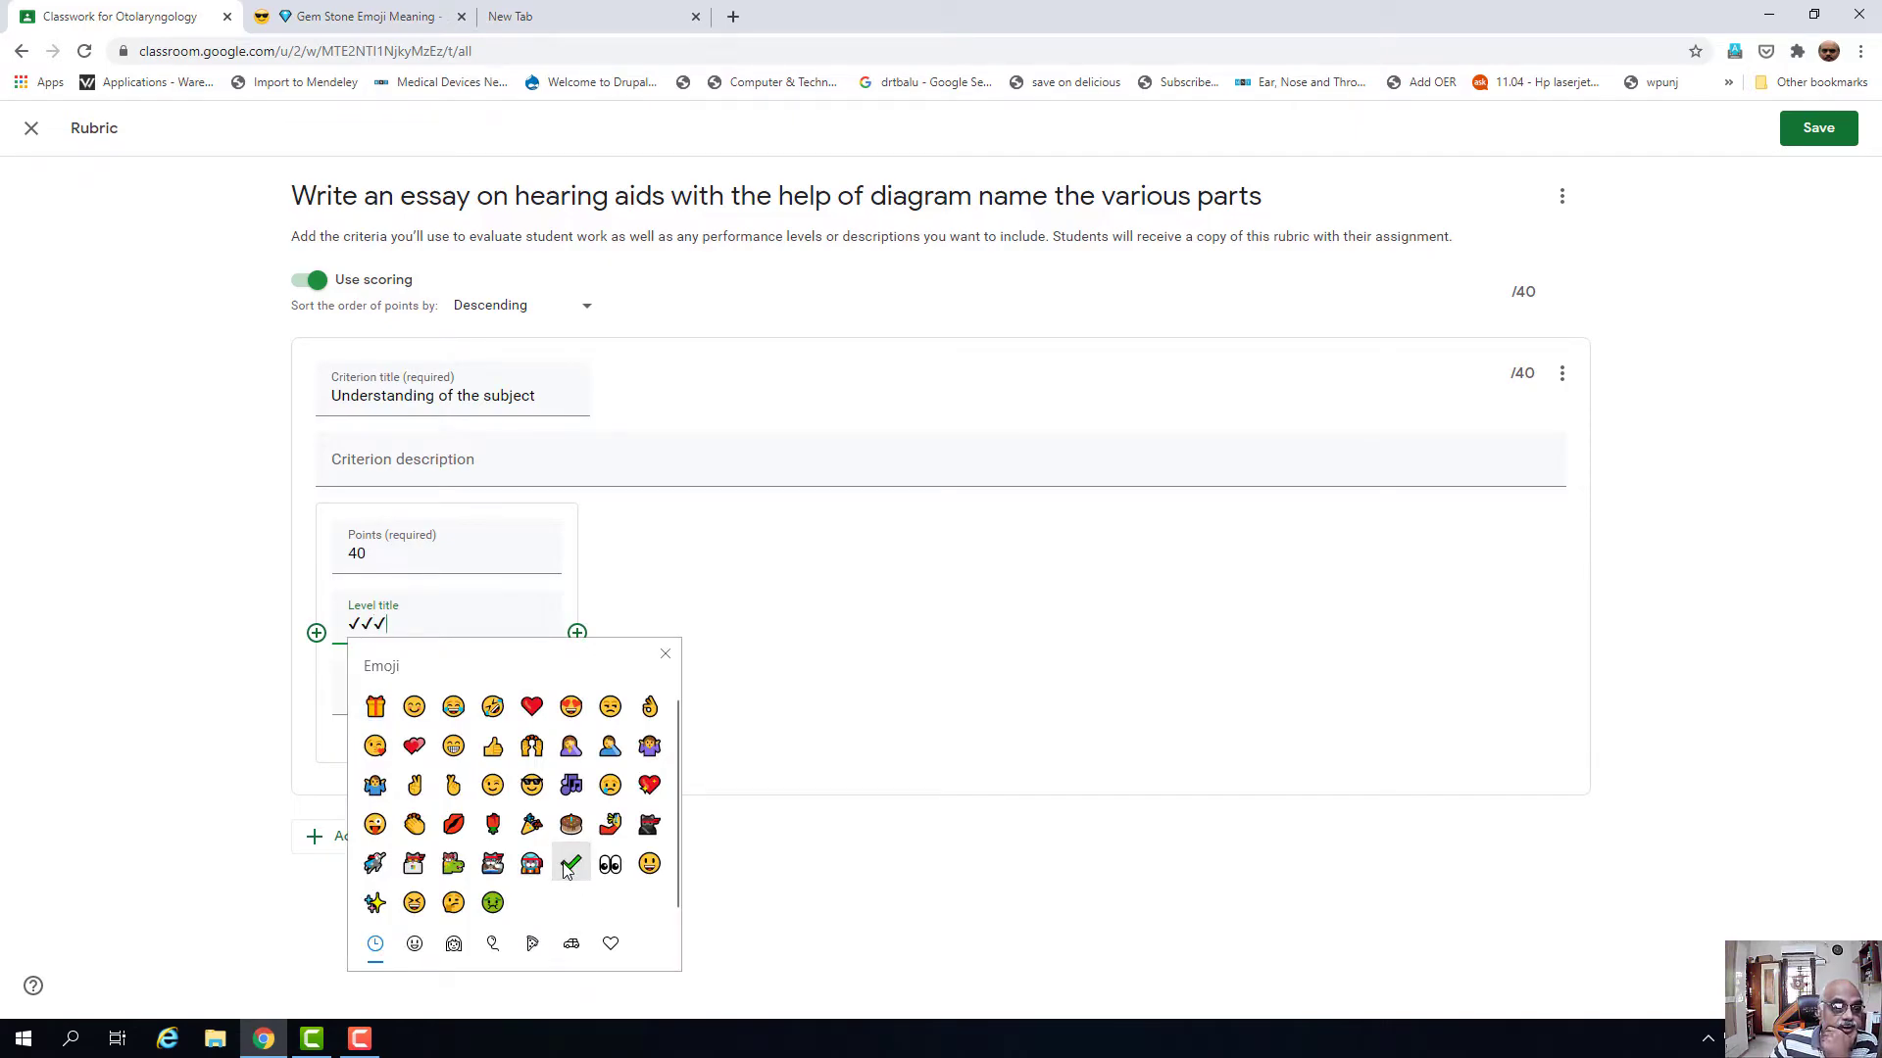
pyautogui.click(666, 654)
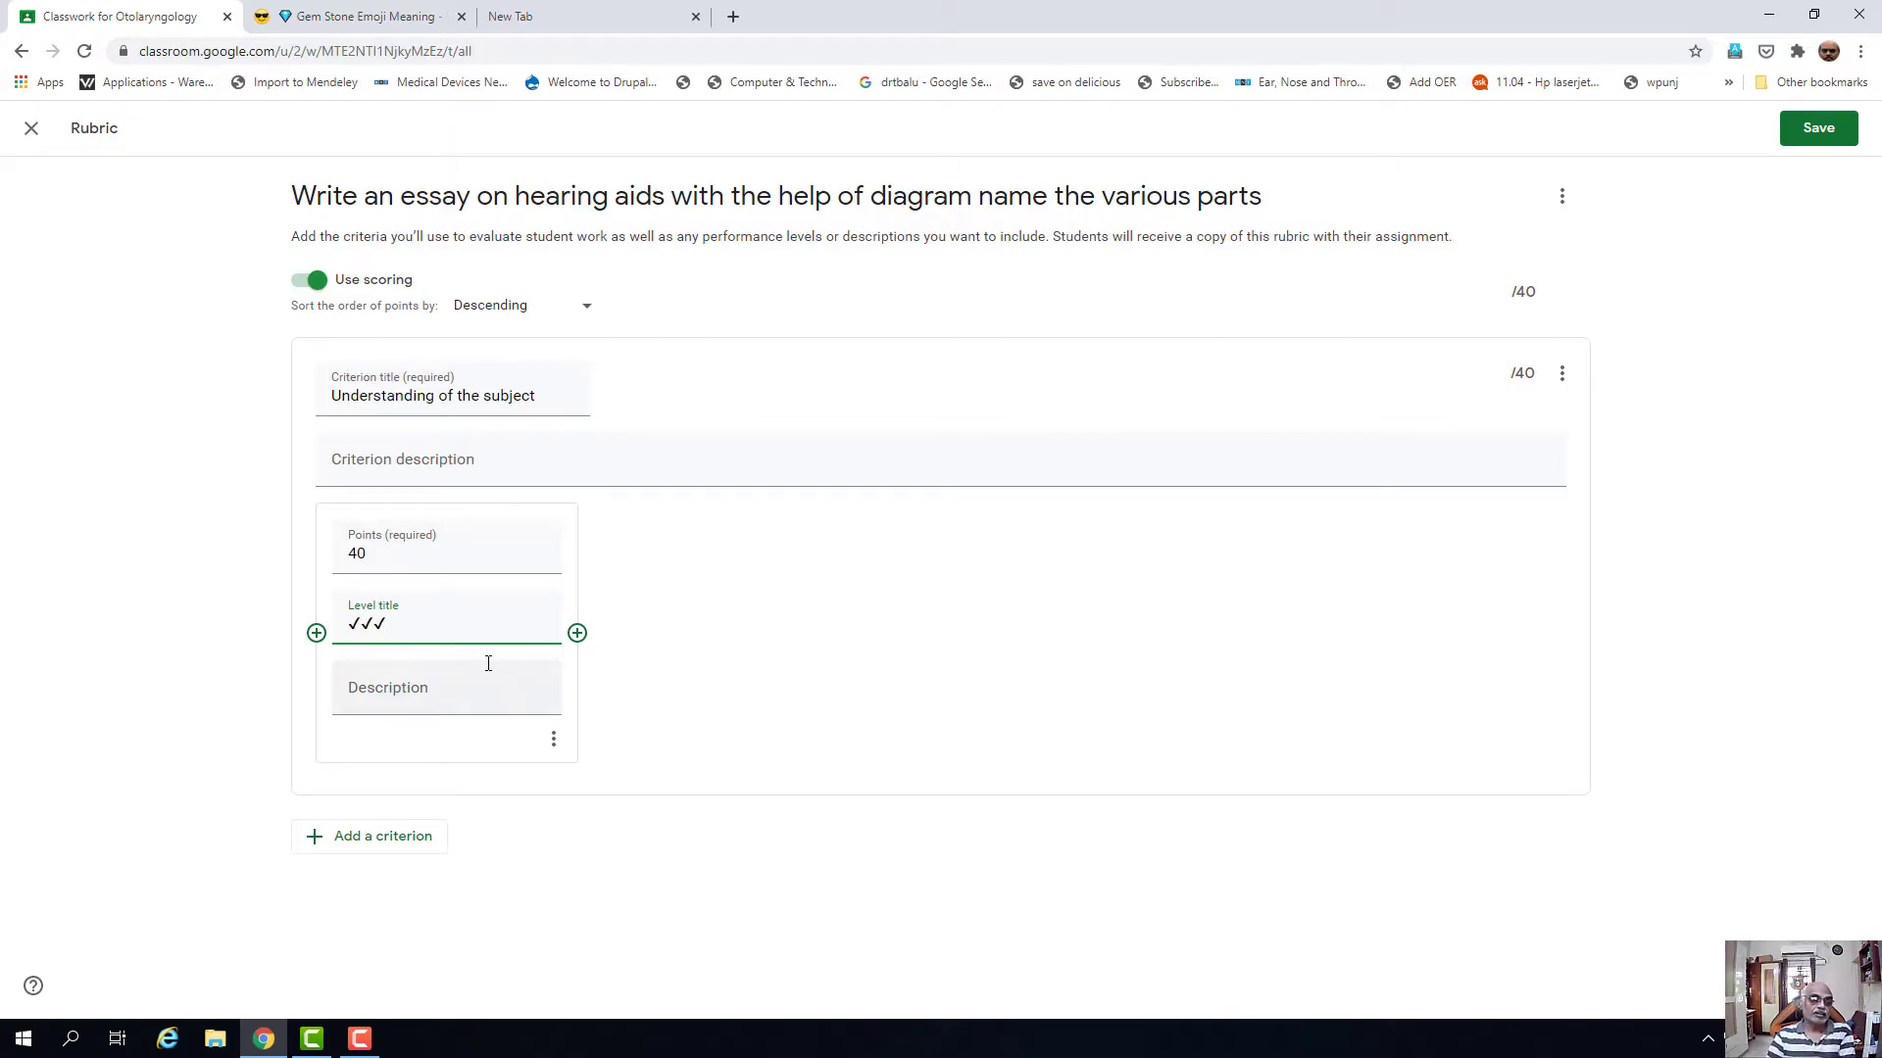
# - Describe the 40-point level as "Maximum understanding" and view the level's further options without choosing any
pyautogui.click(468, 699)
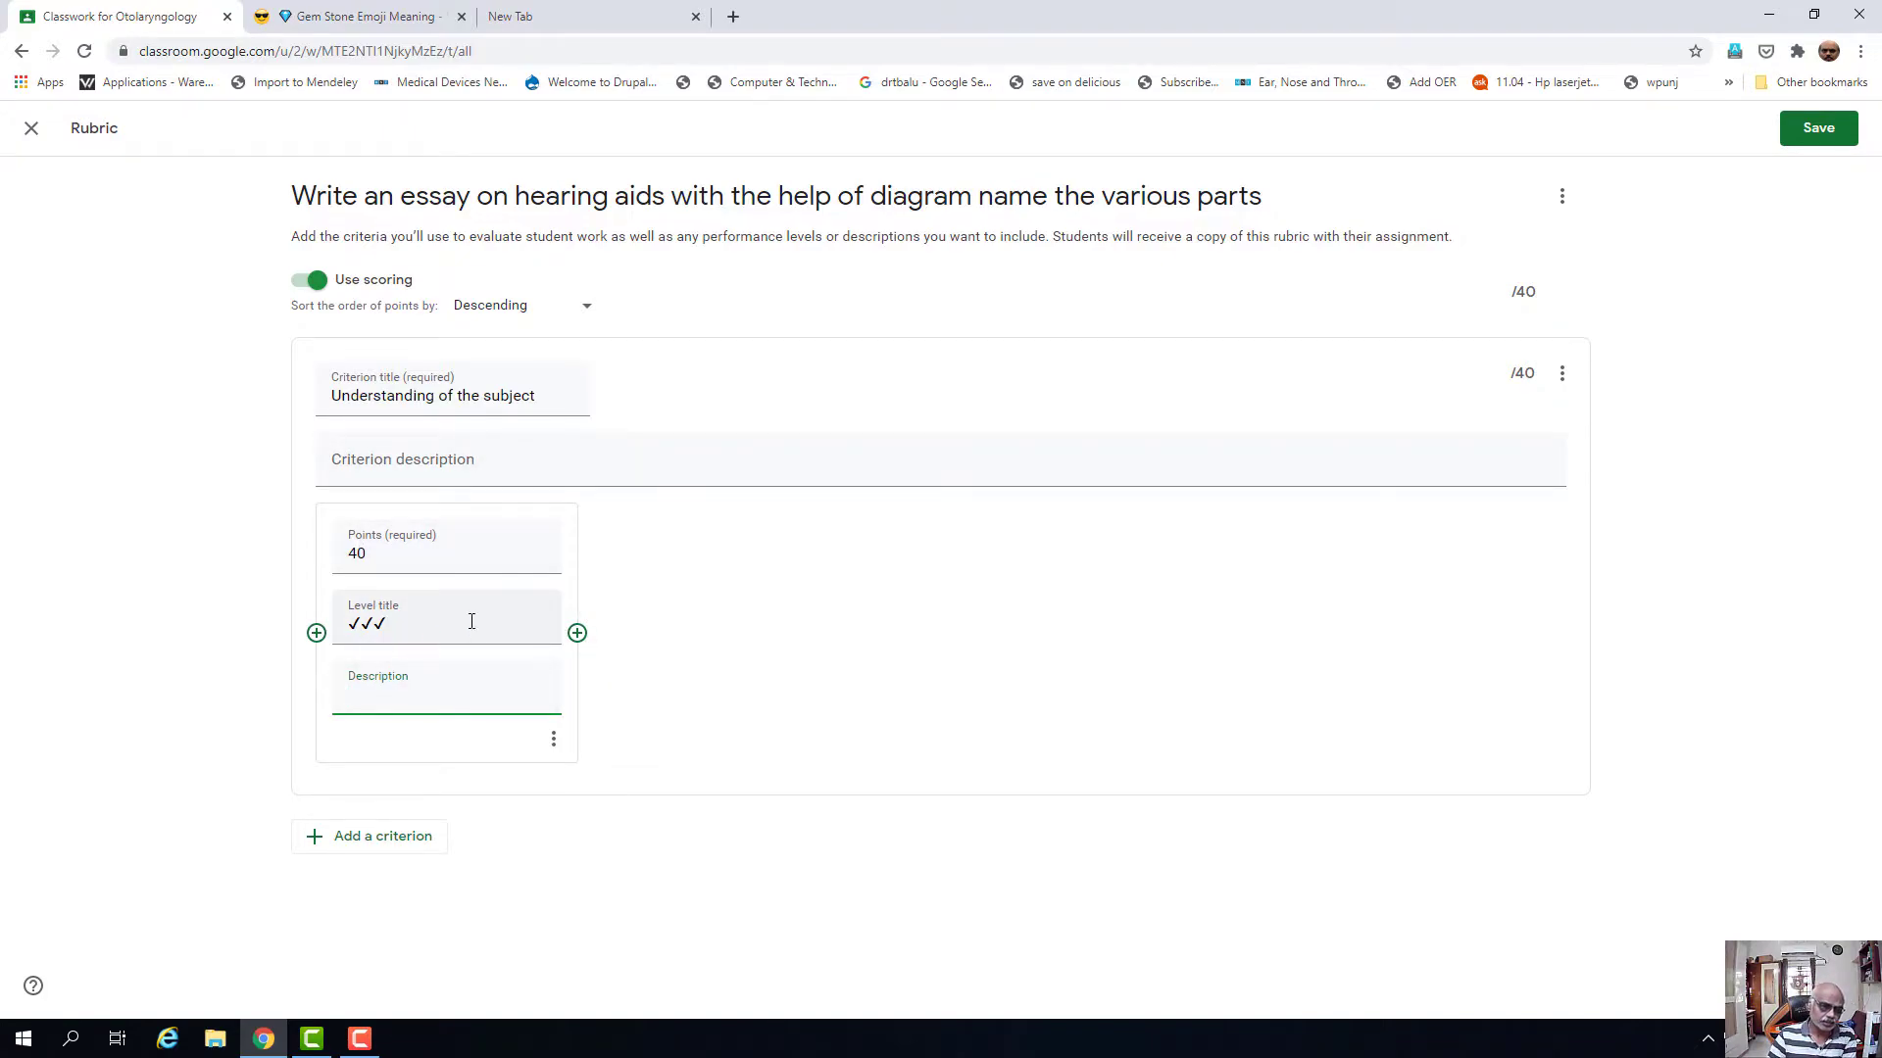
pyautogui.click(436, 631)
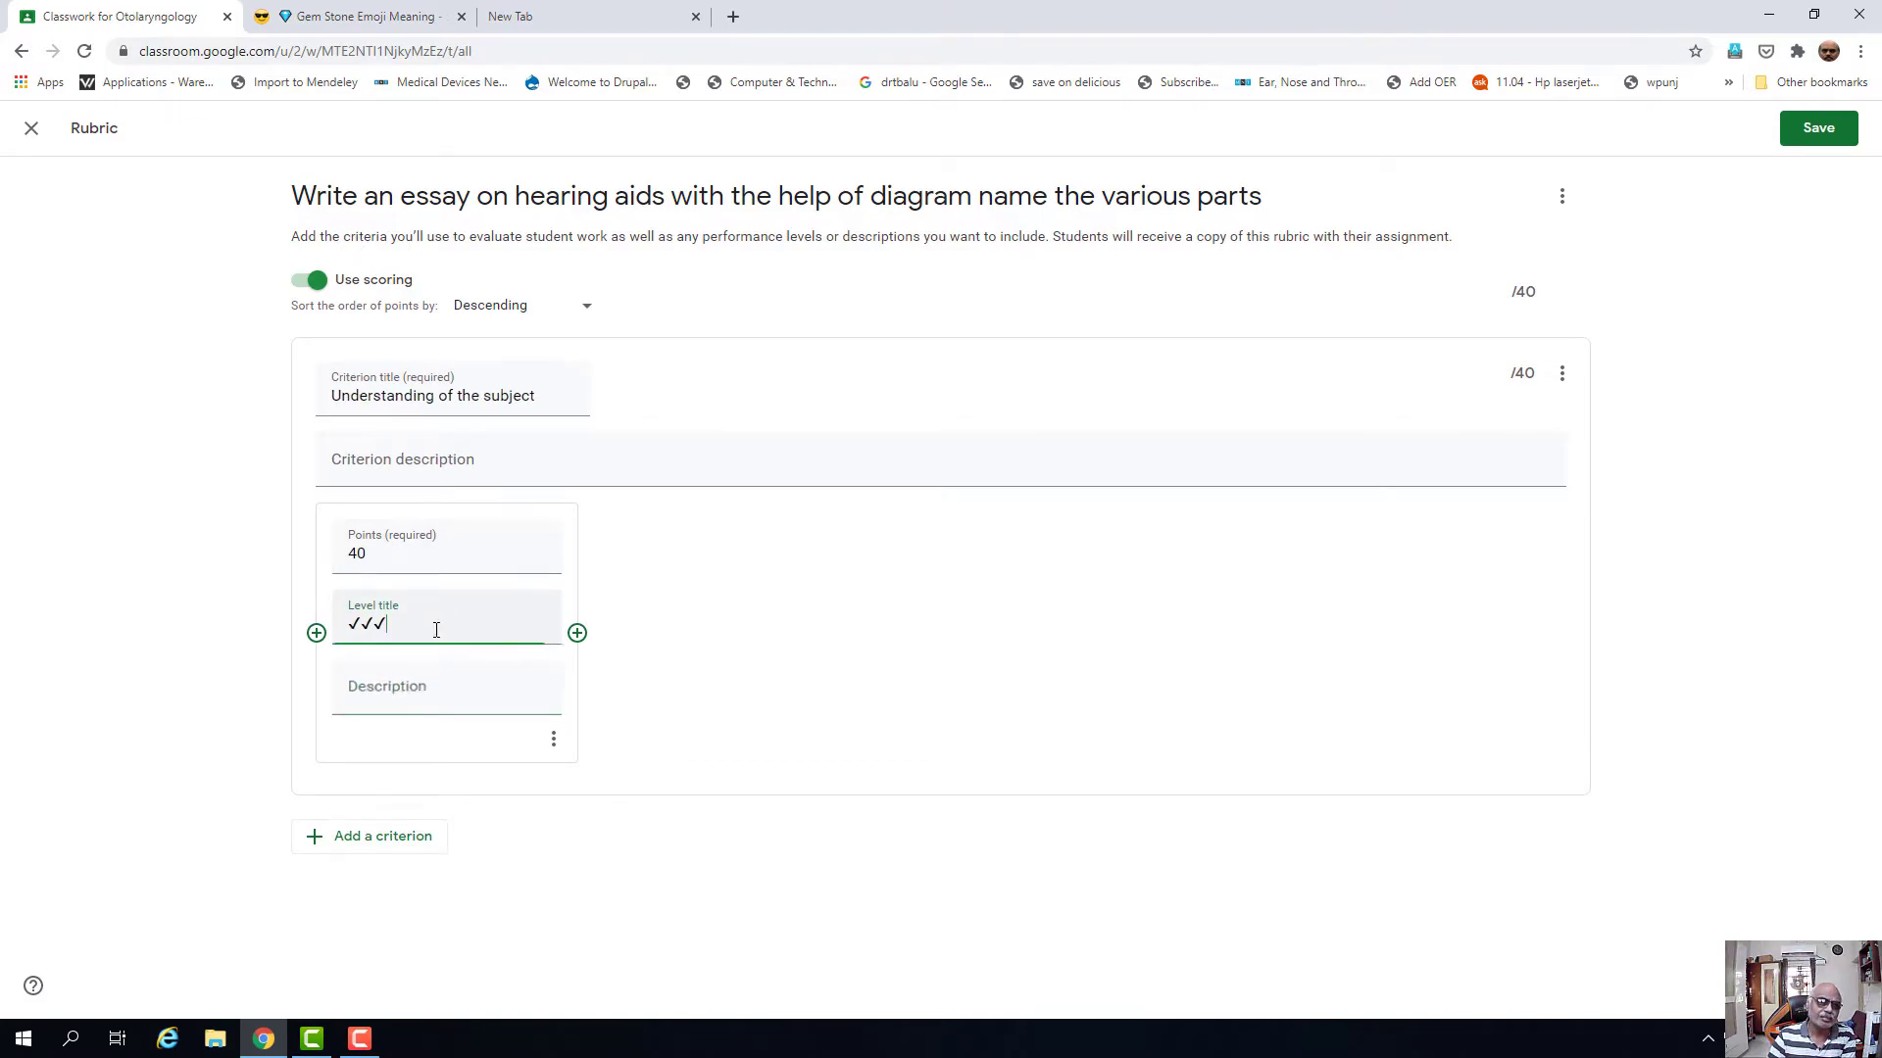
pyautogui.write('M')
pyautogui.press('BackSpace')
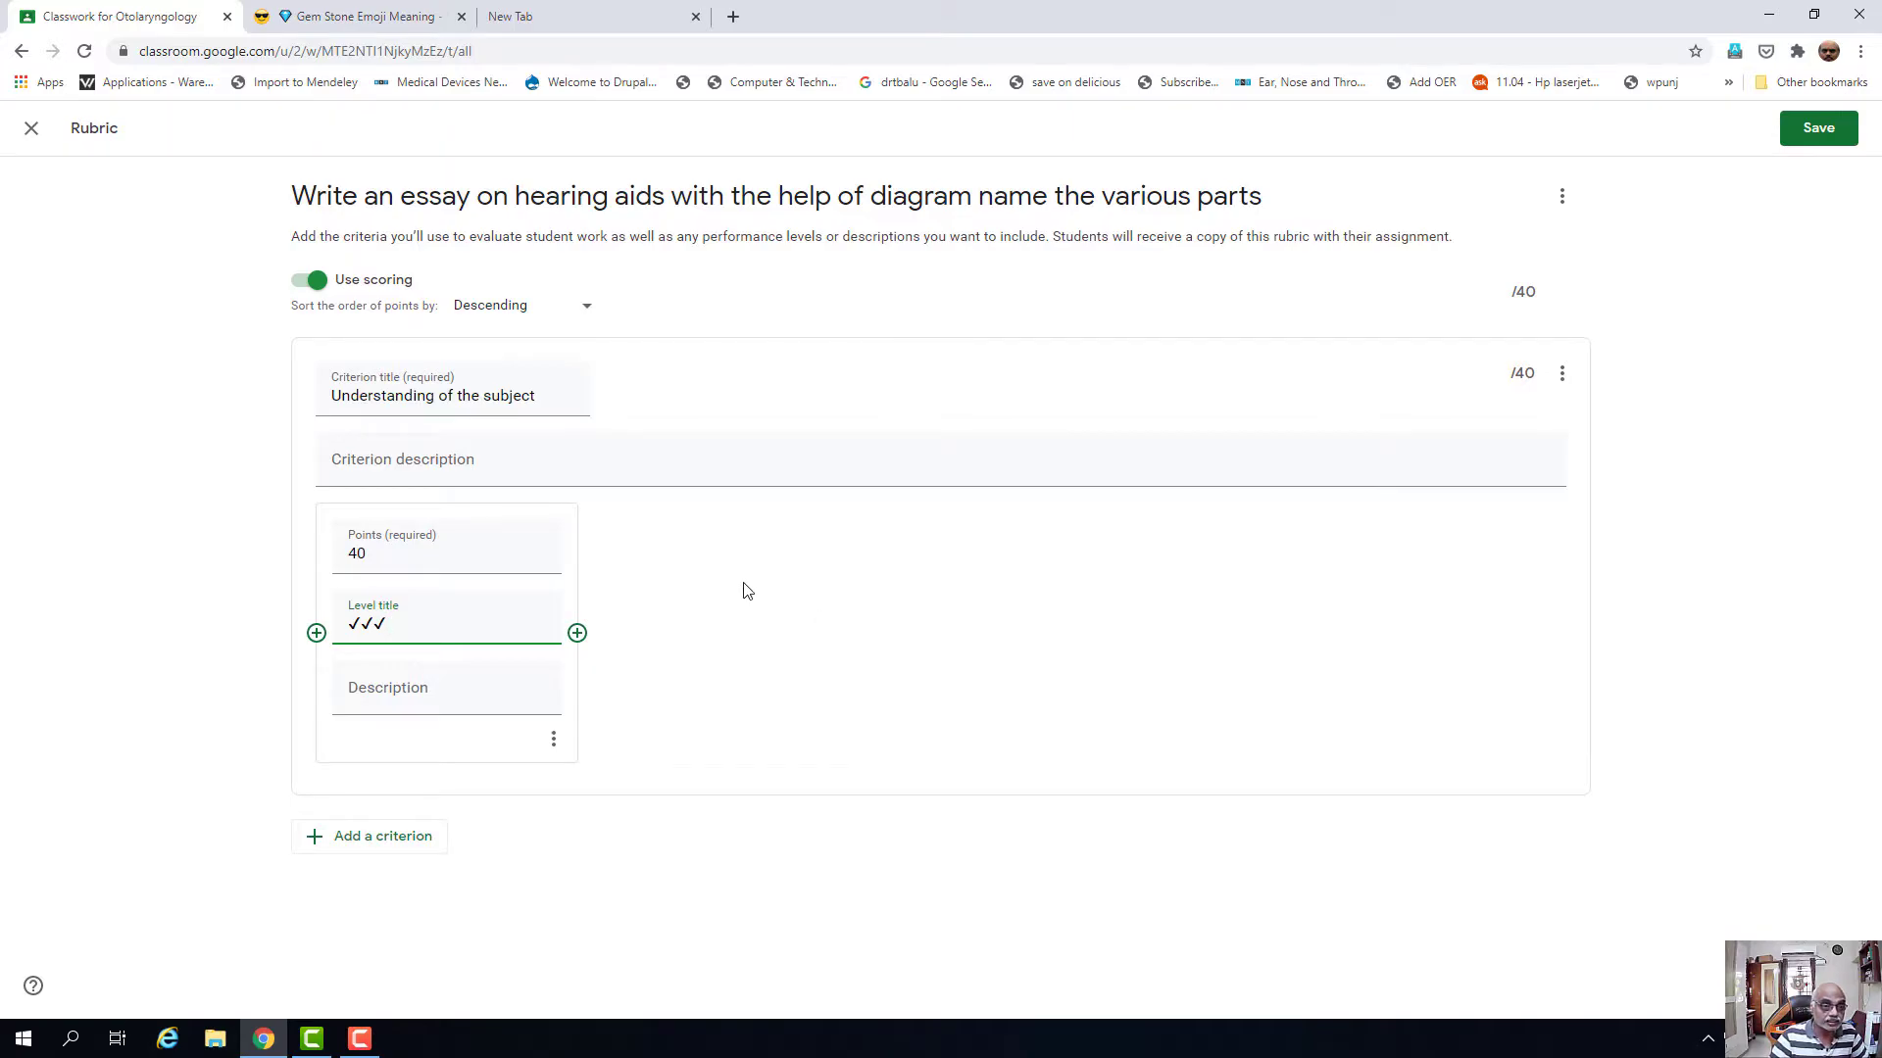
pyautogui.click(412, 688)
pyautogui.write('Ma')
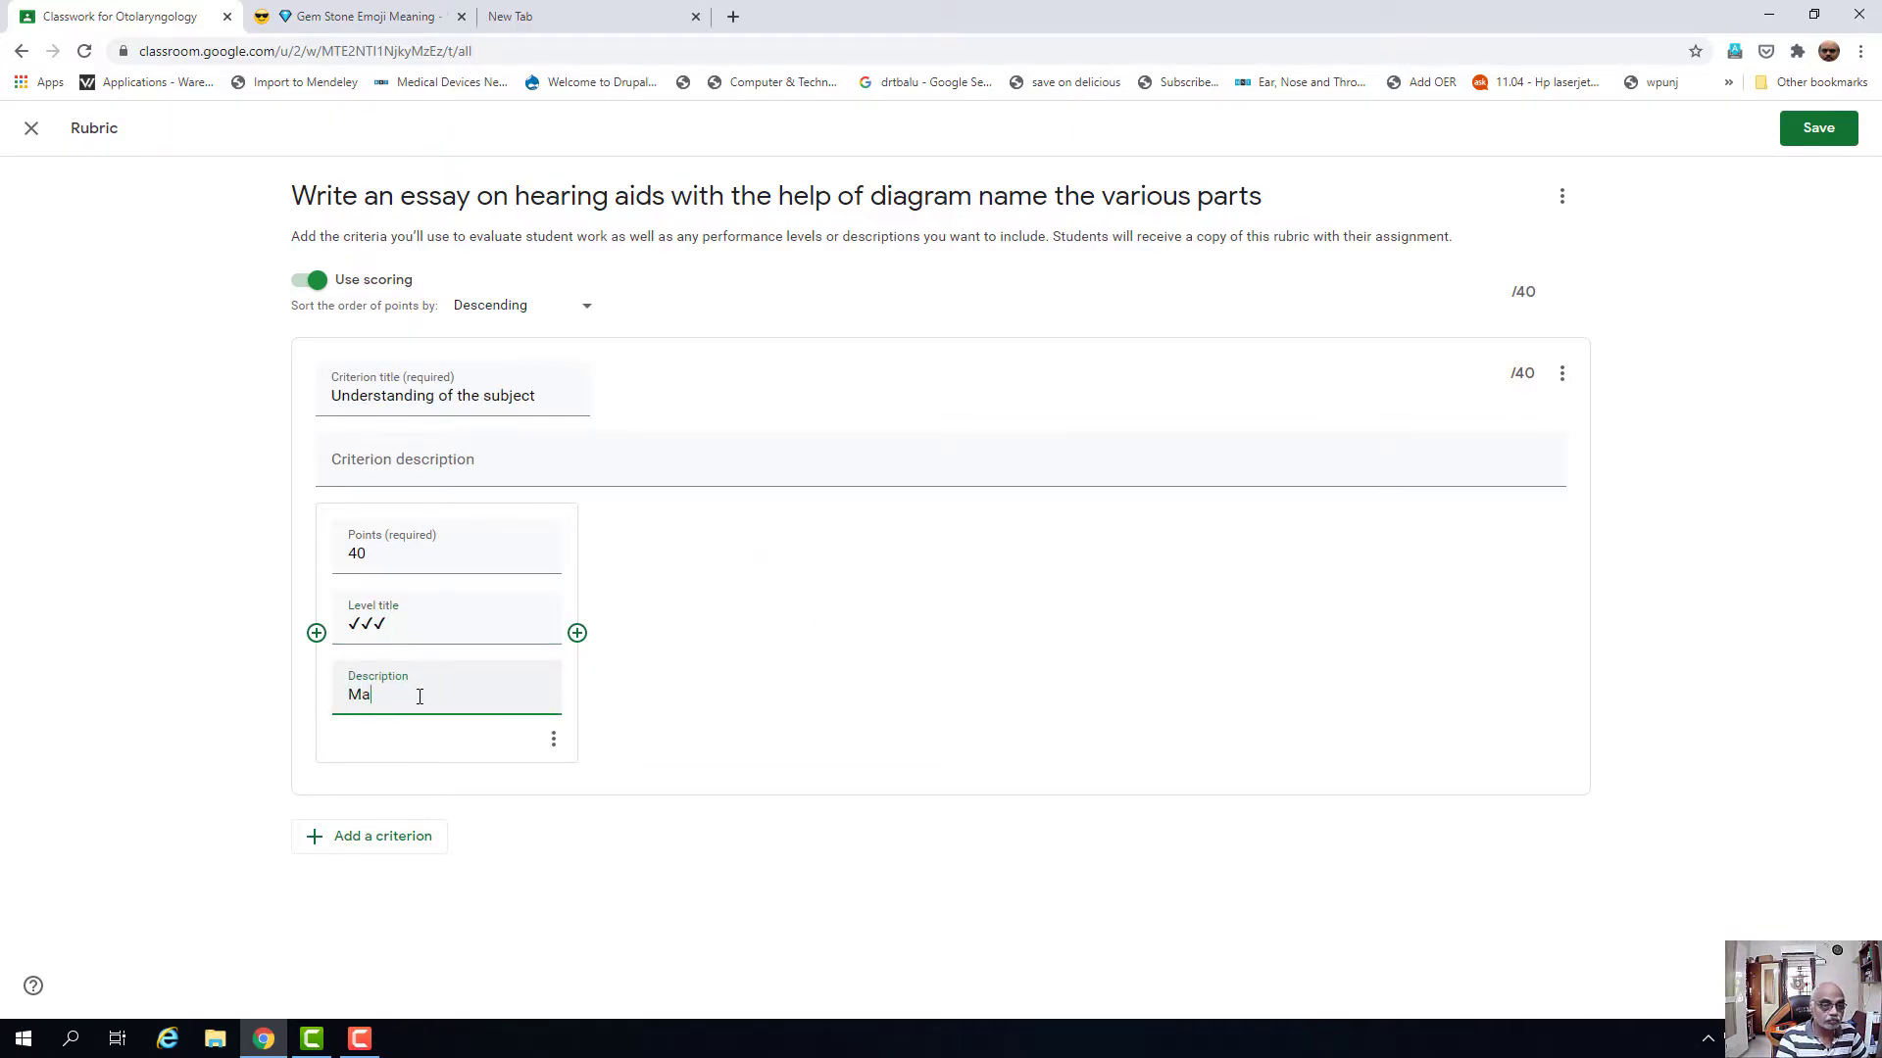
pyautogui.write('ximum')
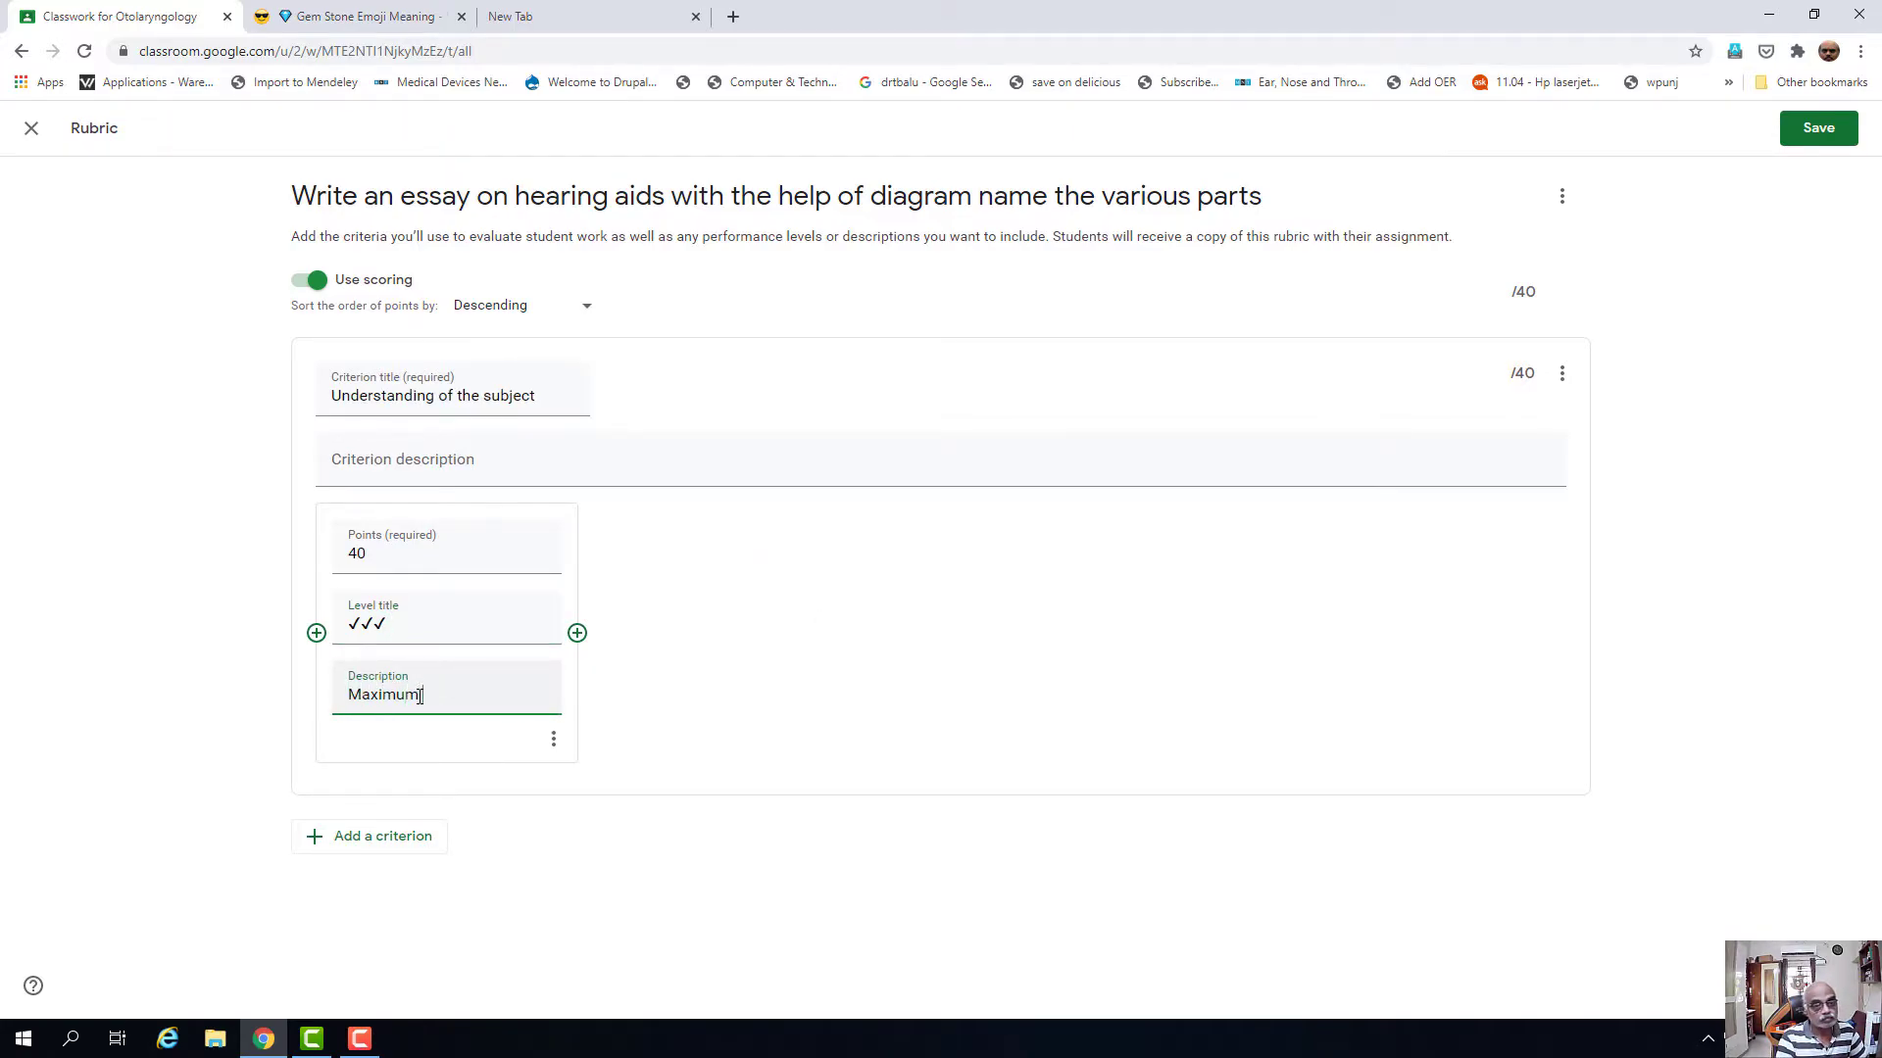
pyautogui.write(' understanding')
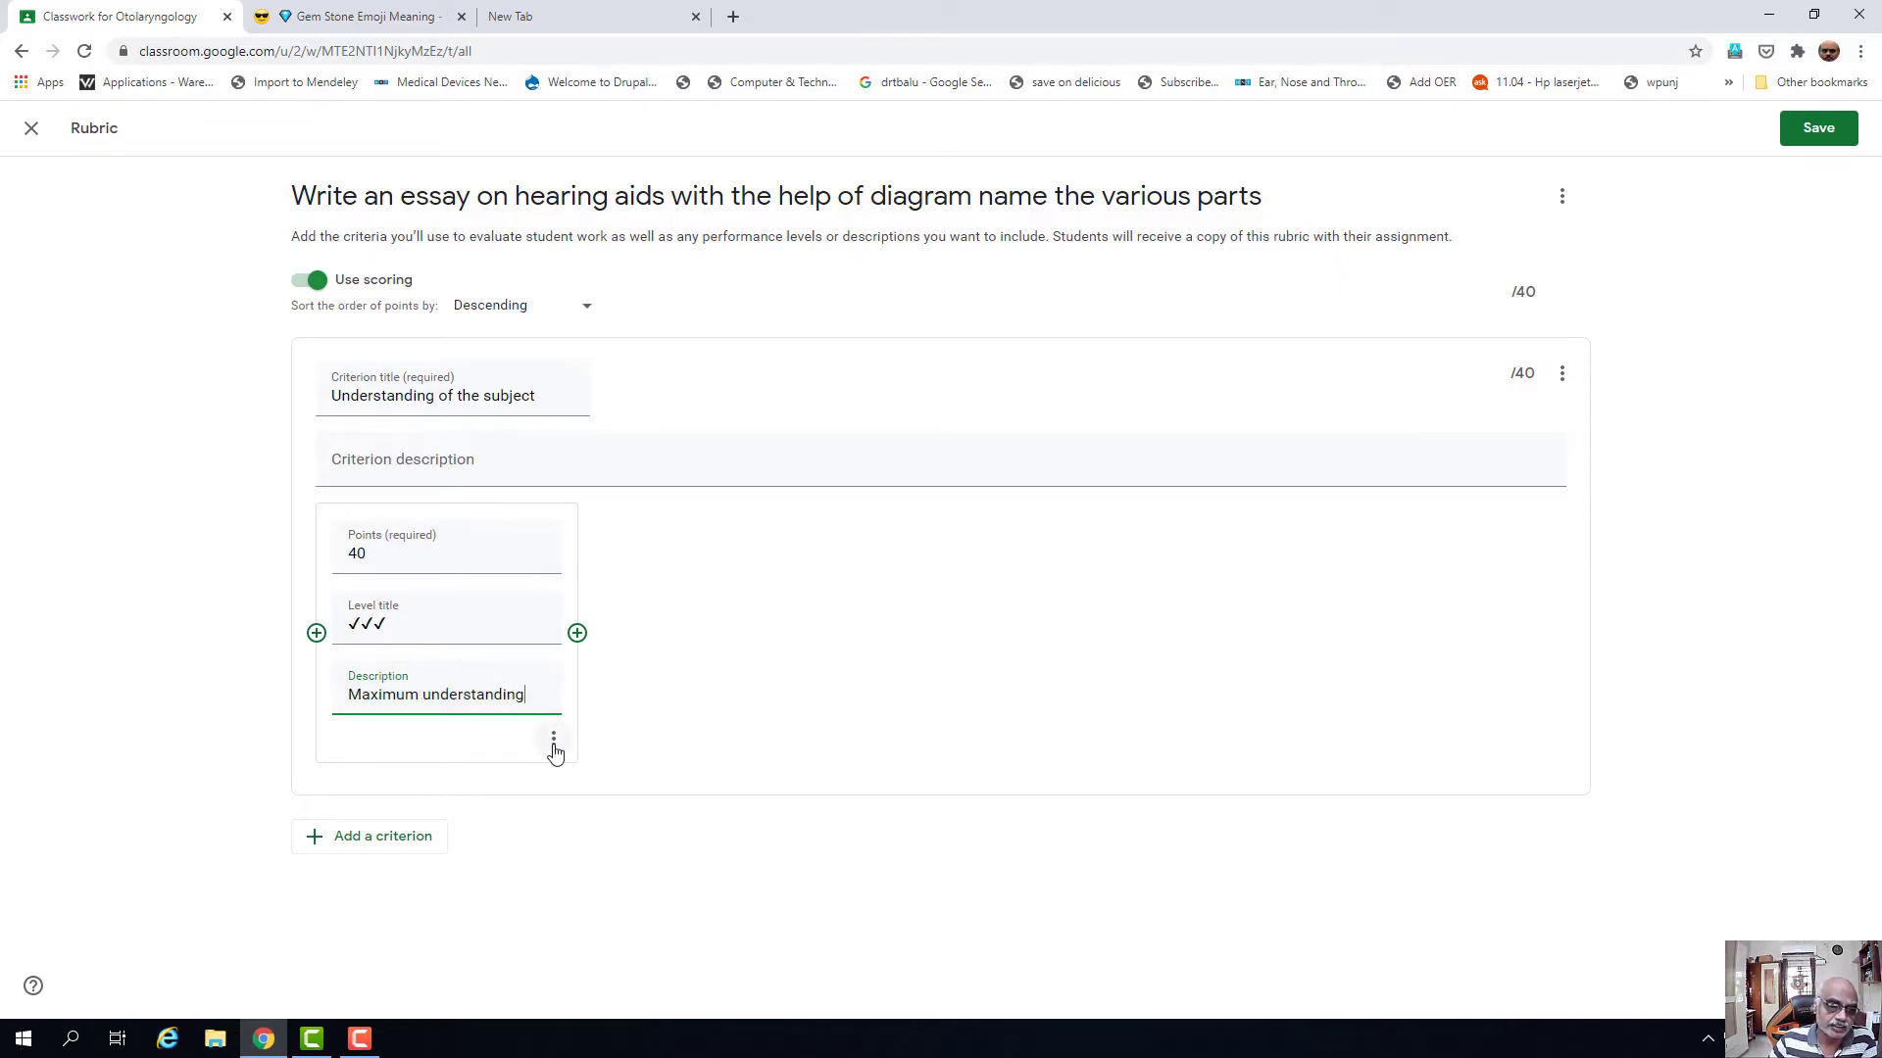
pyautogui.click(554, 745)
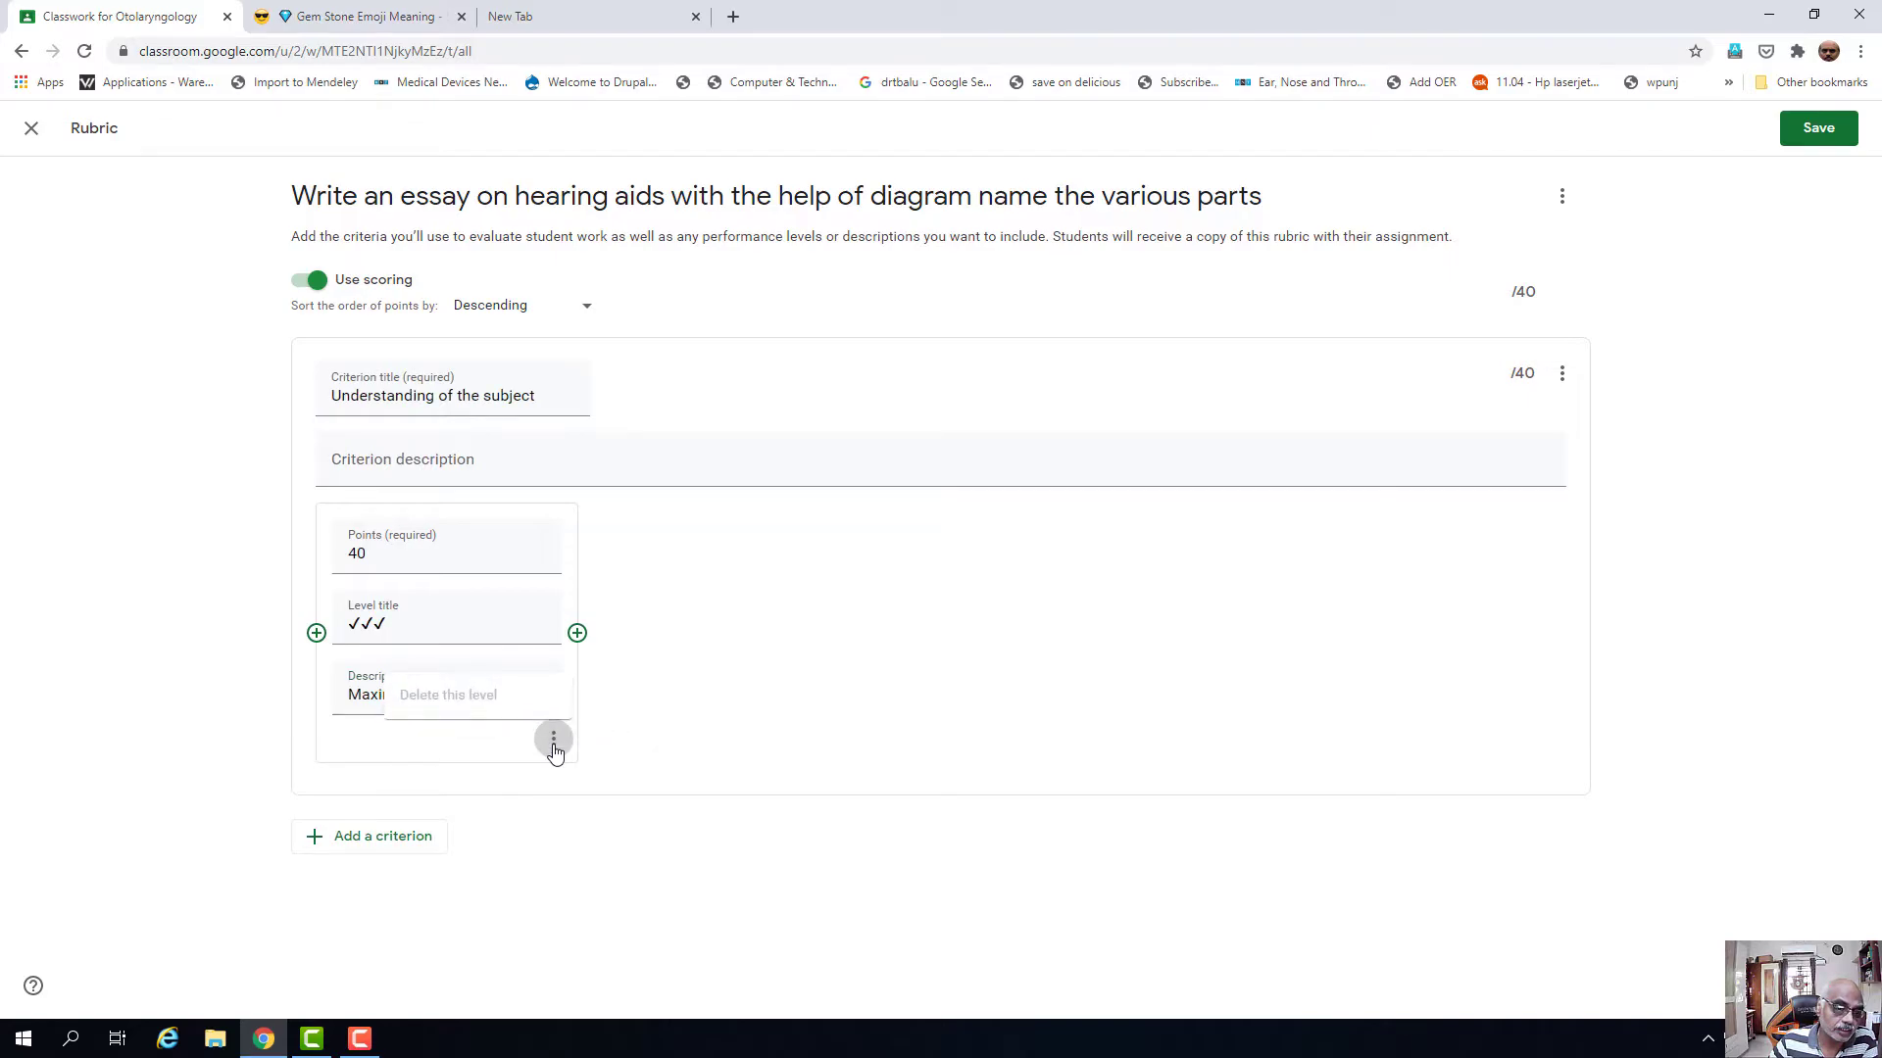
pyautogui.click(657, 642)
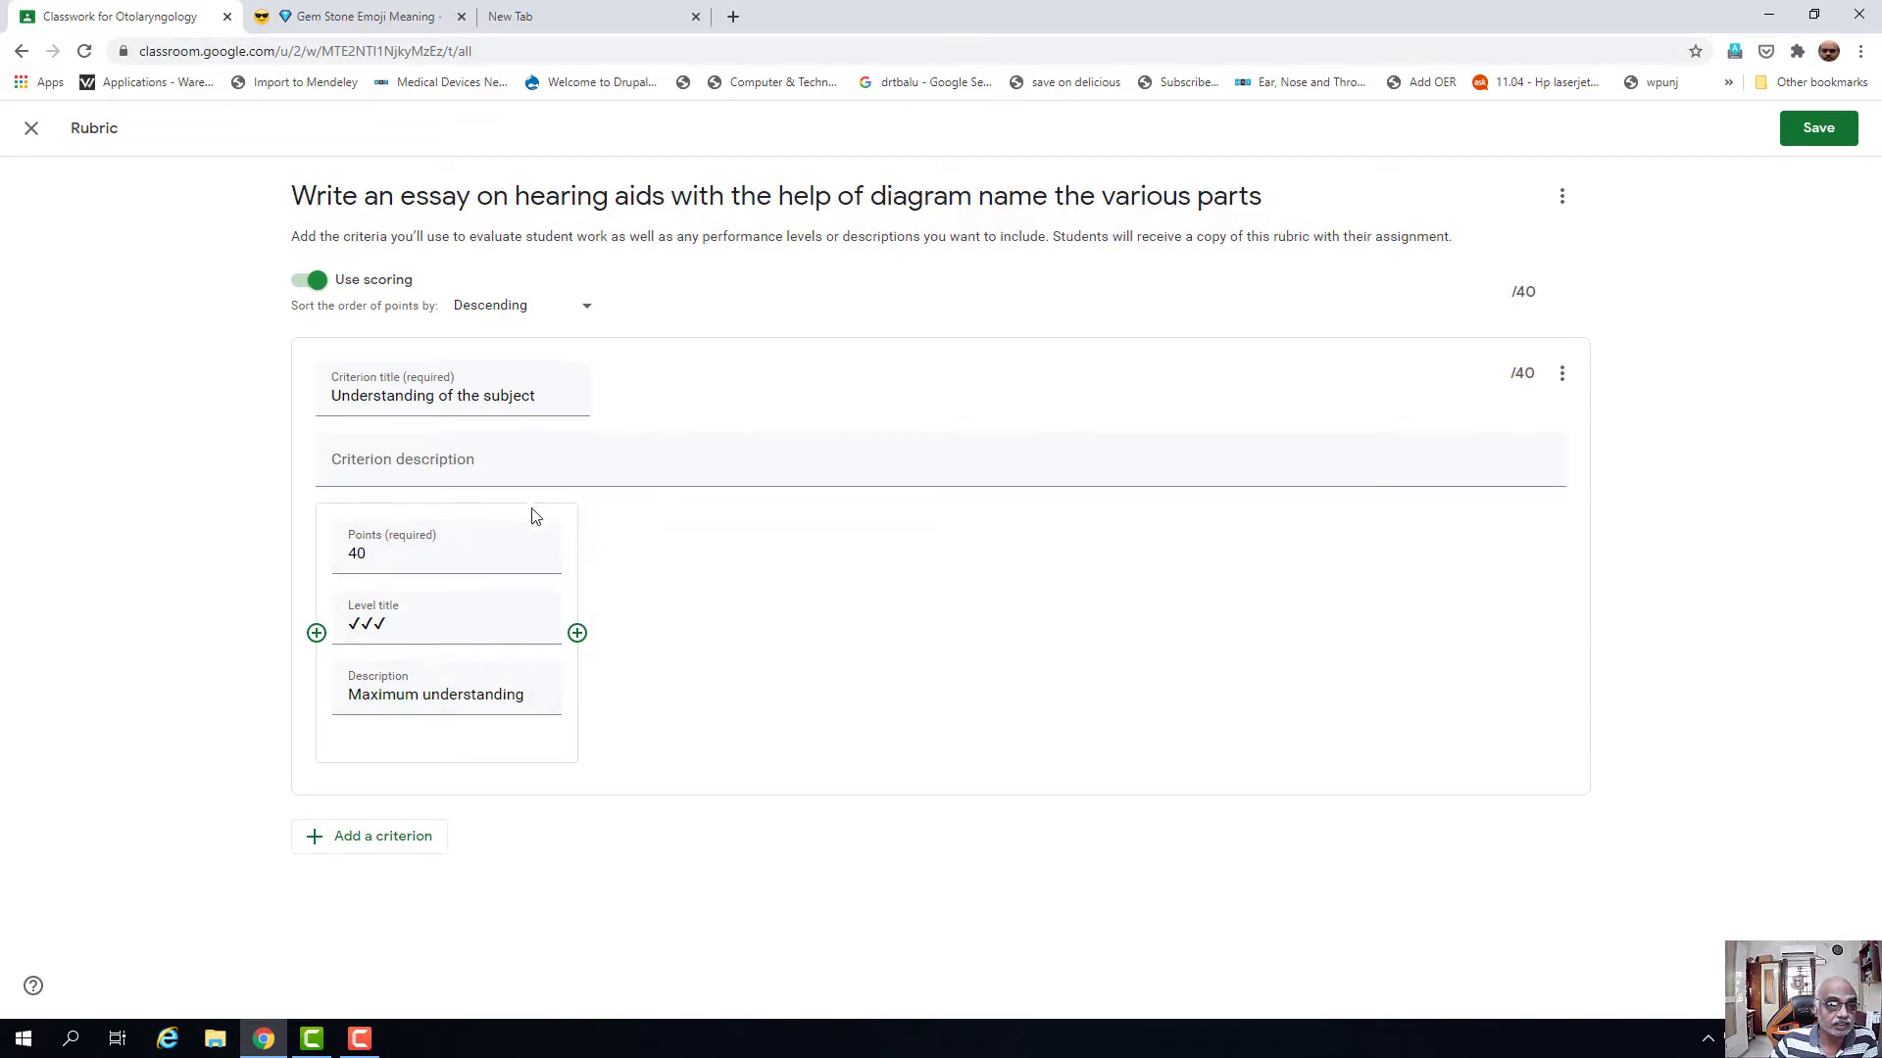
# - Add a second level after the 40-point one and set its points to 30
pyautogui.click(577, 635)
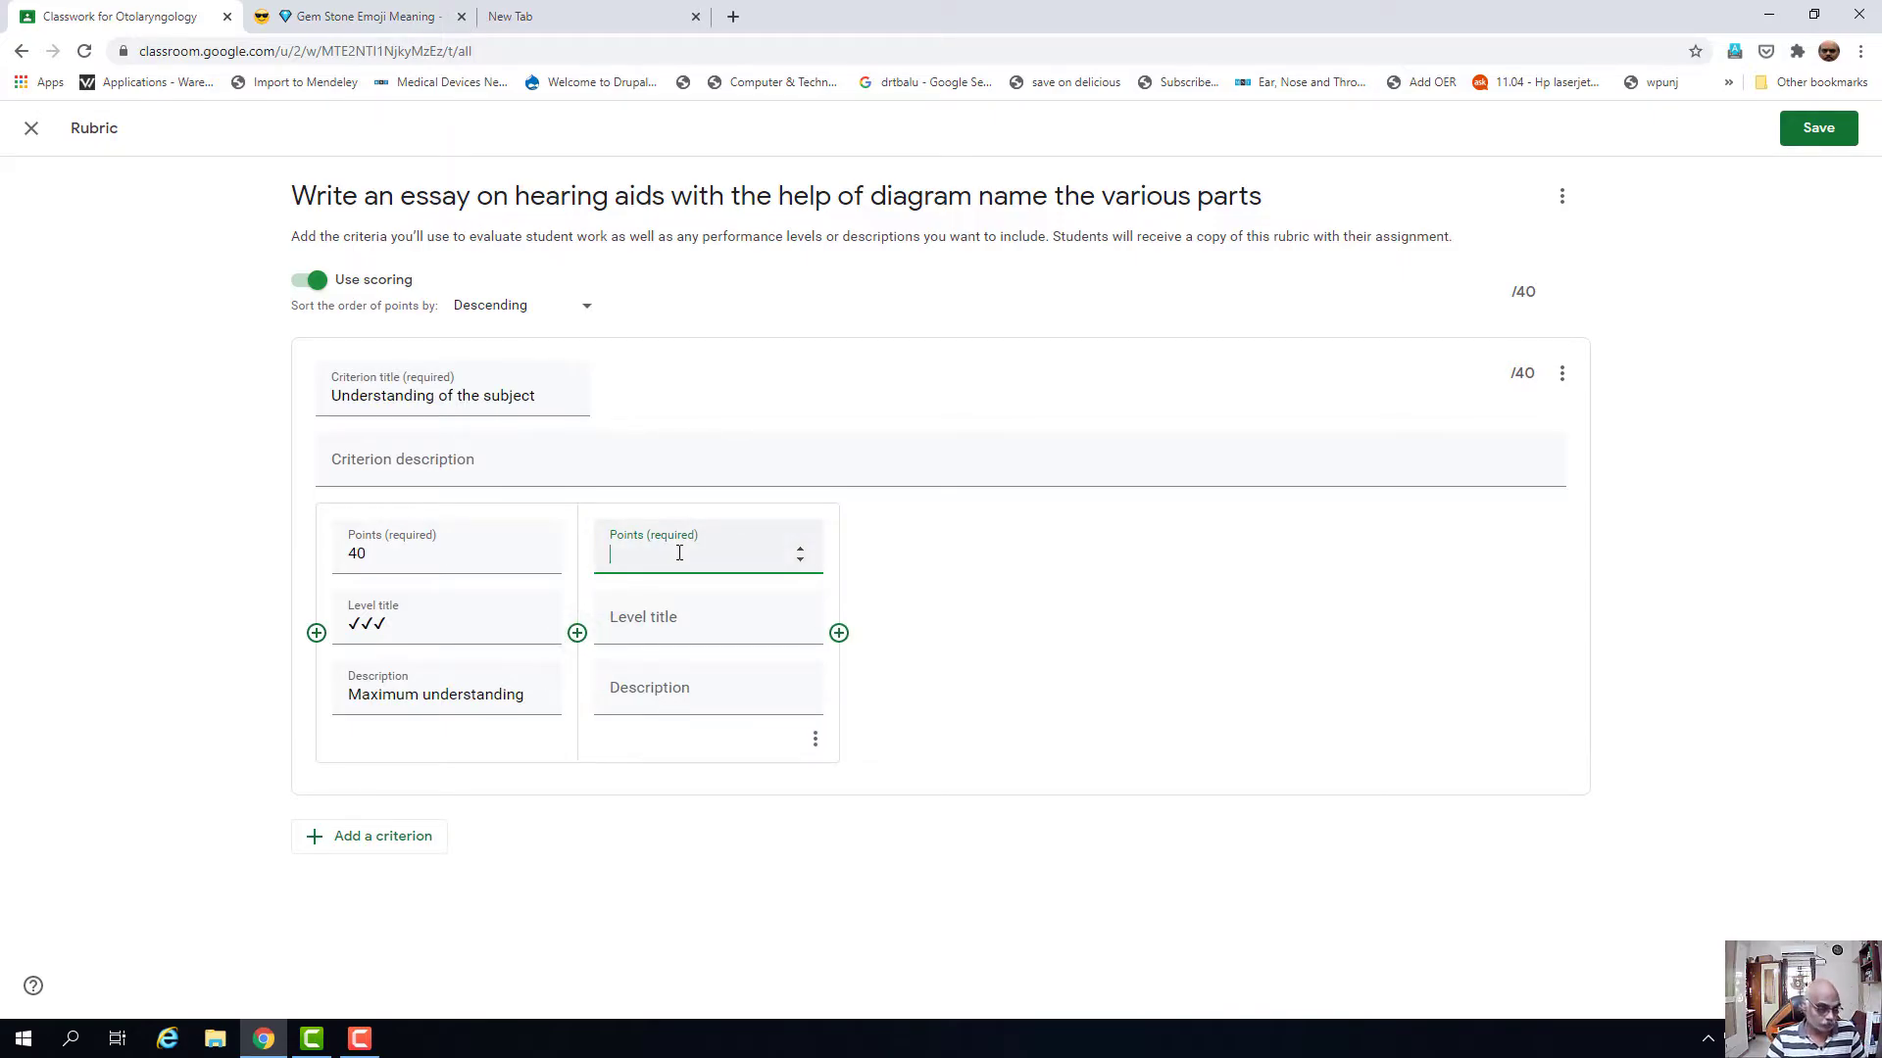
pyautogui.write('3')
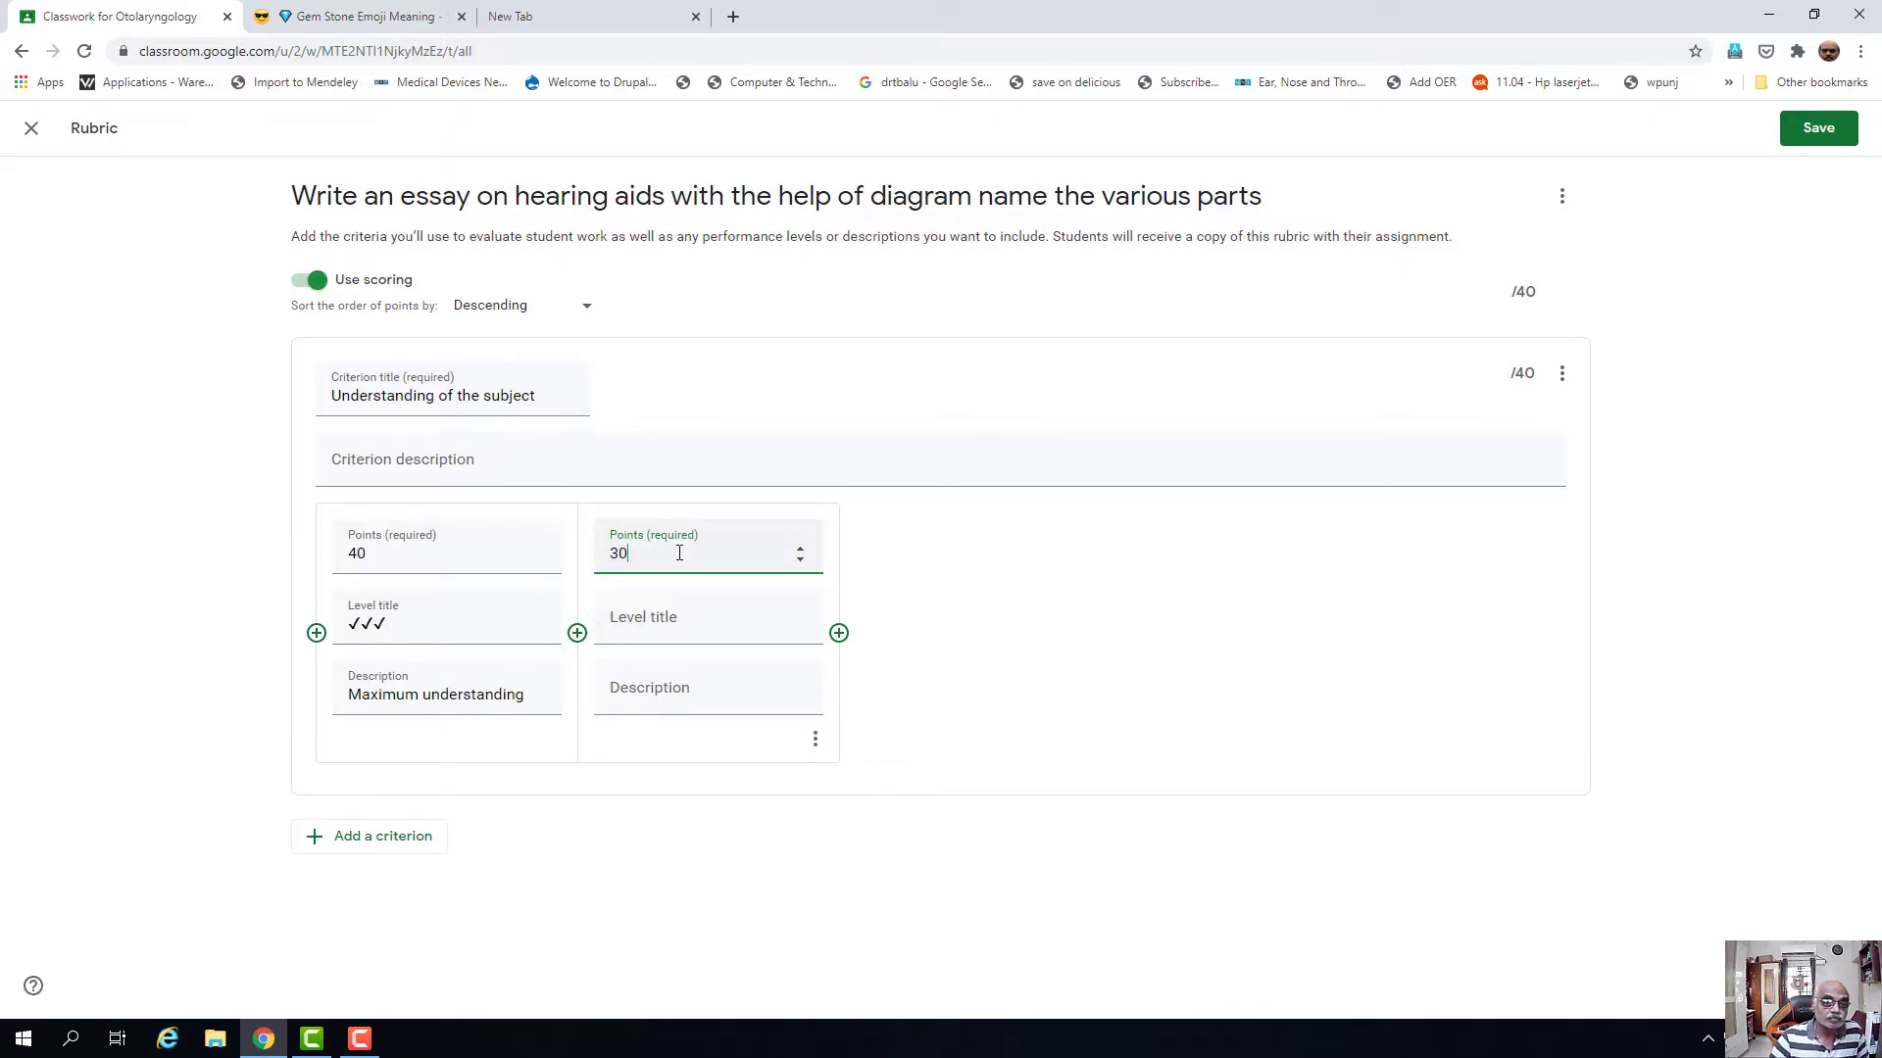
pyautogui.write('0')
# - Title the 30-point level with two check mark emojis
pyautogui.click(696, 628)
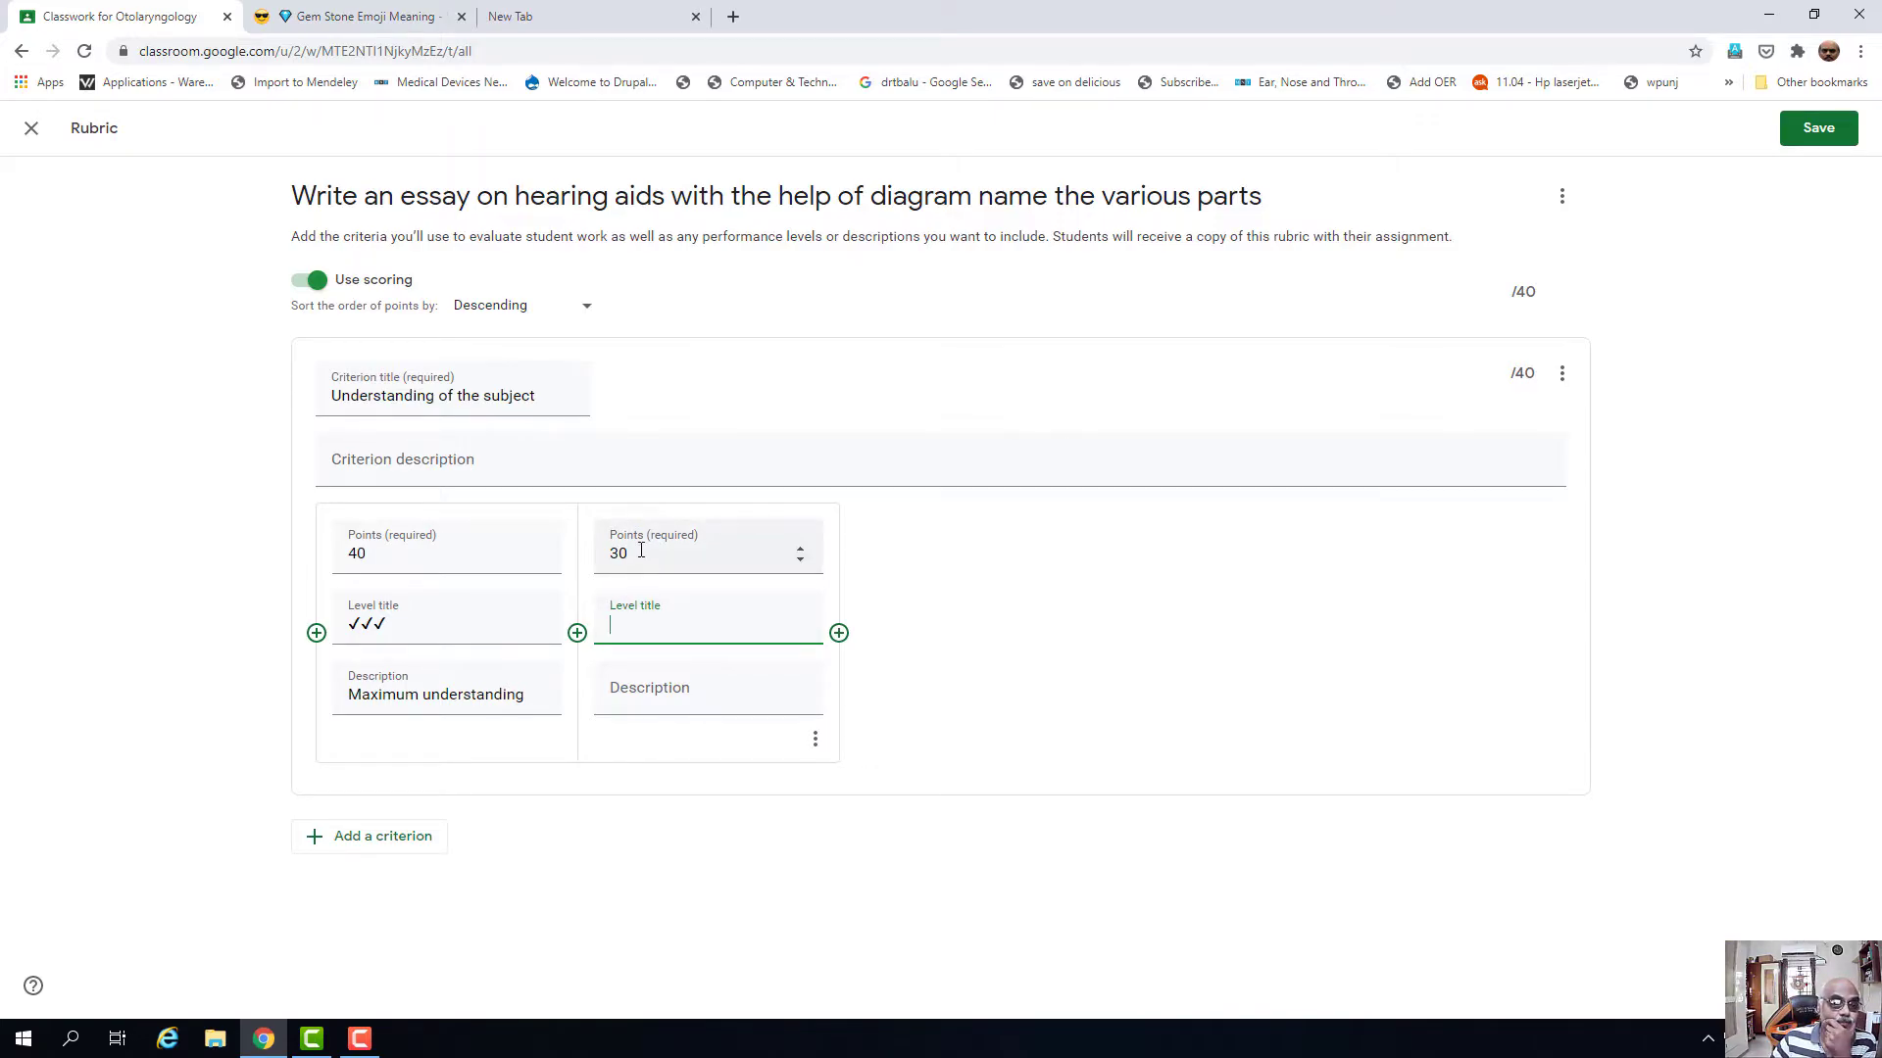
pyautogui.rightClick(624, 628)
pyautogui.click(686, 642)
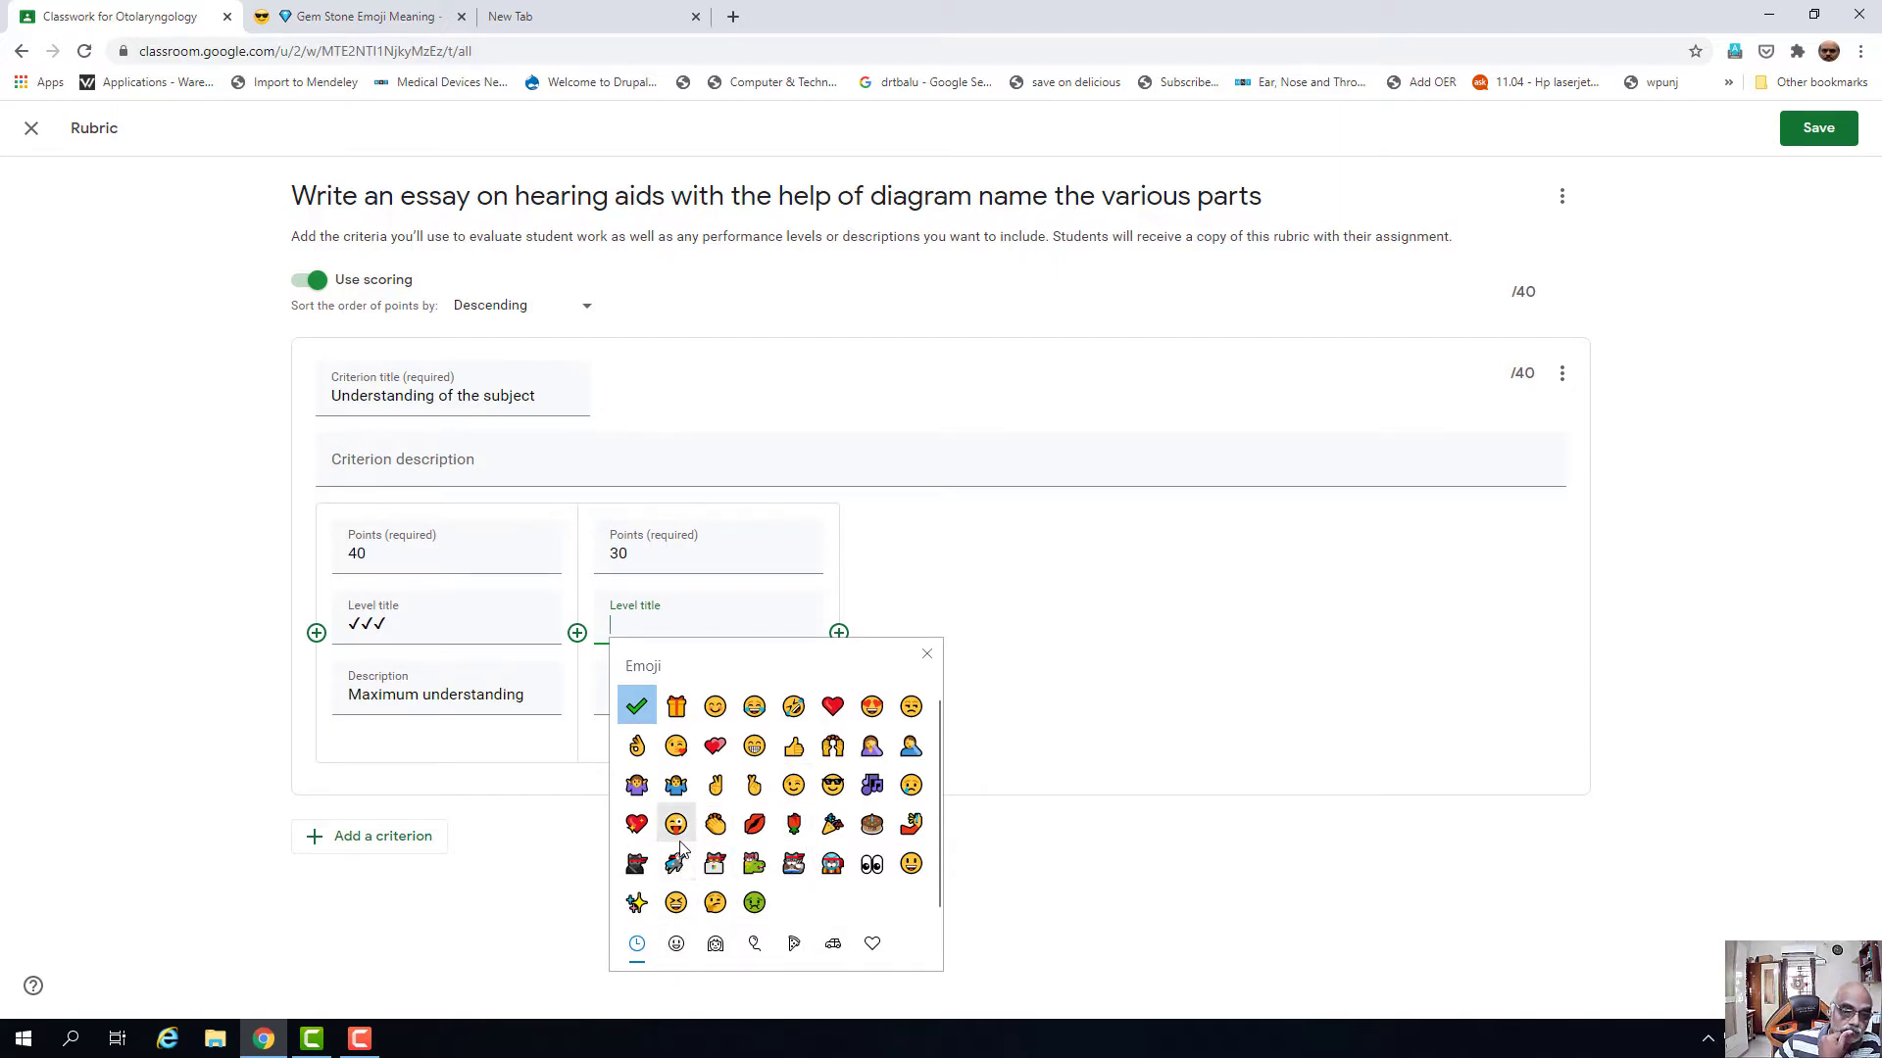
pyautogui.click(638, 710)
pyautogui.click(638, 710)
pyautogui.click(927, 655)
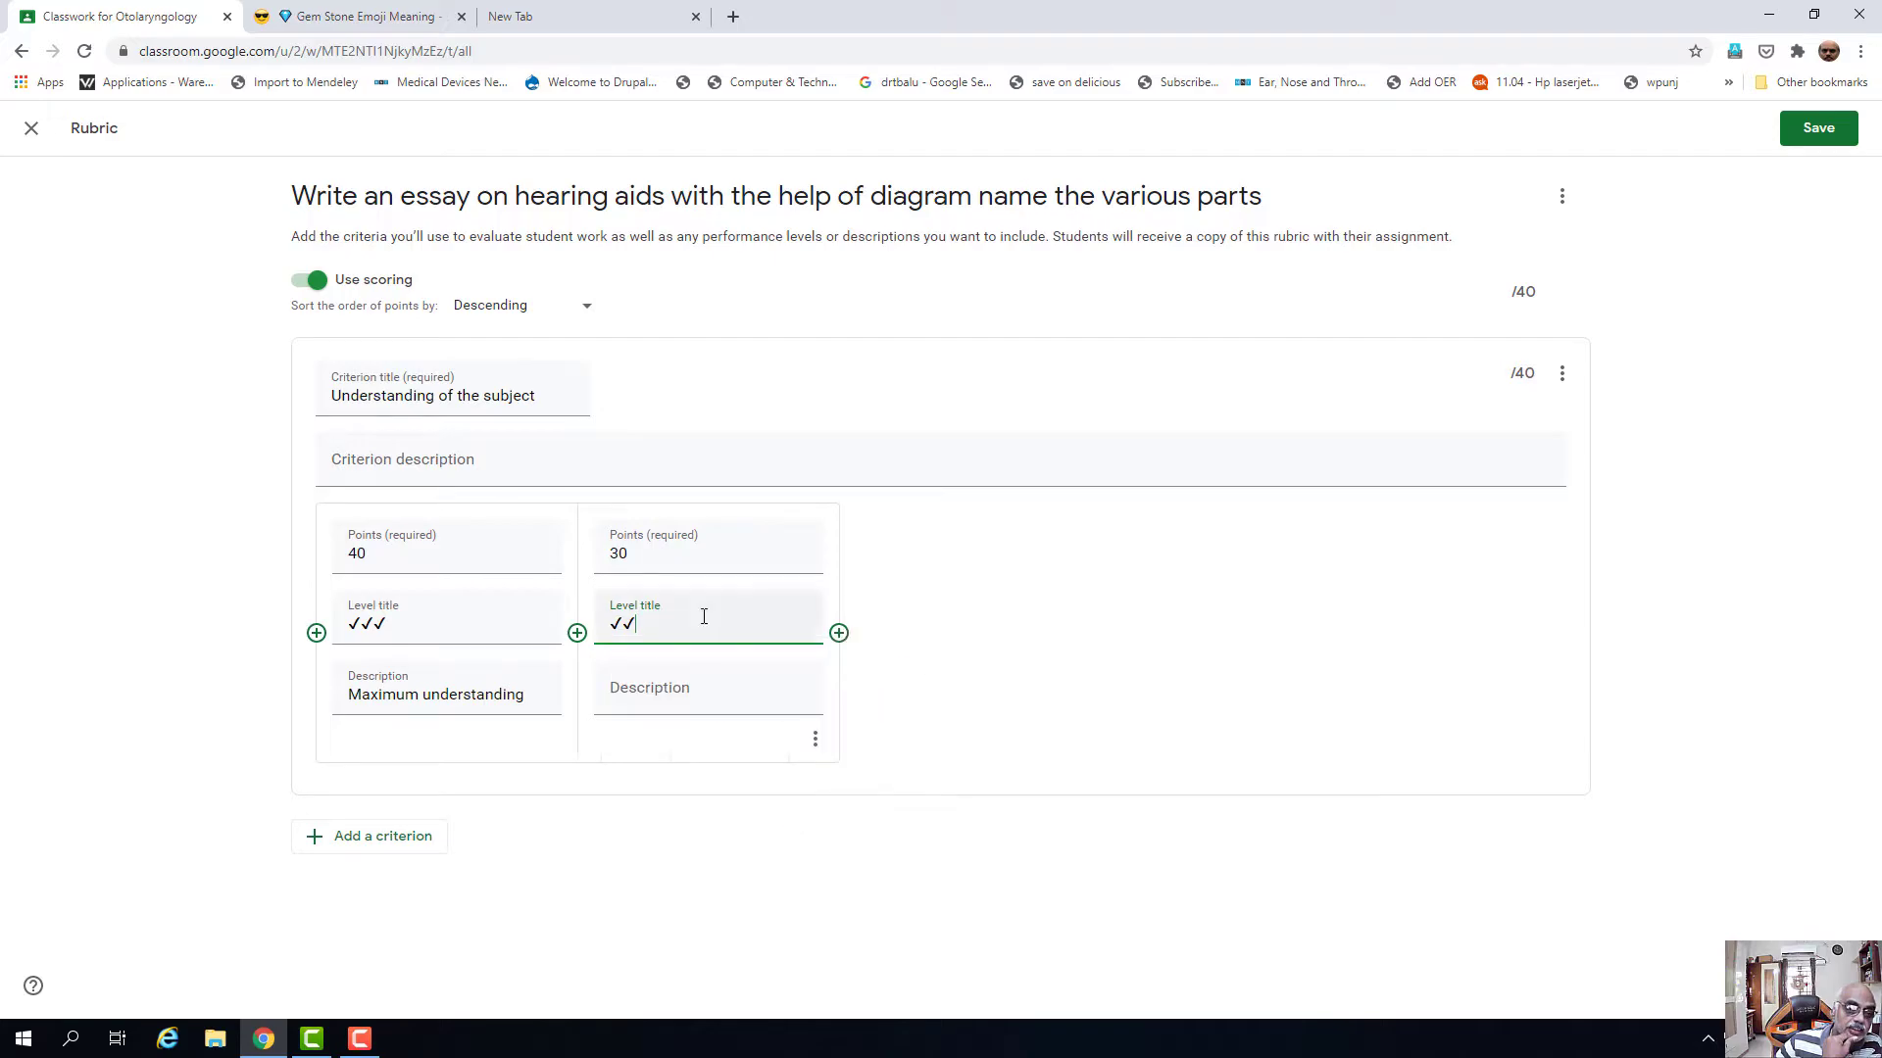
# - Describe the 30-point level as "Basic level understanding"
pyautogui.click(647, 699)
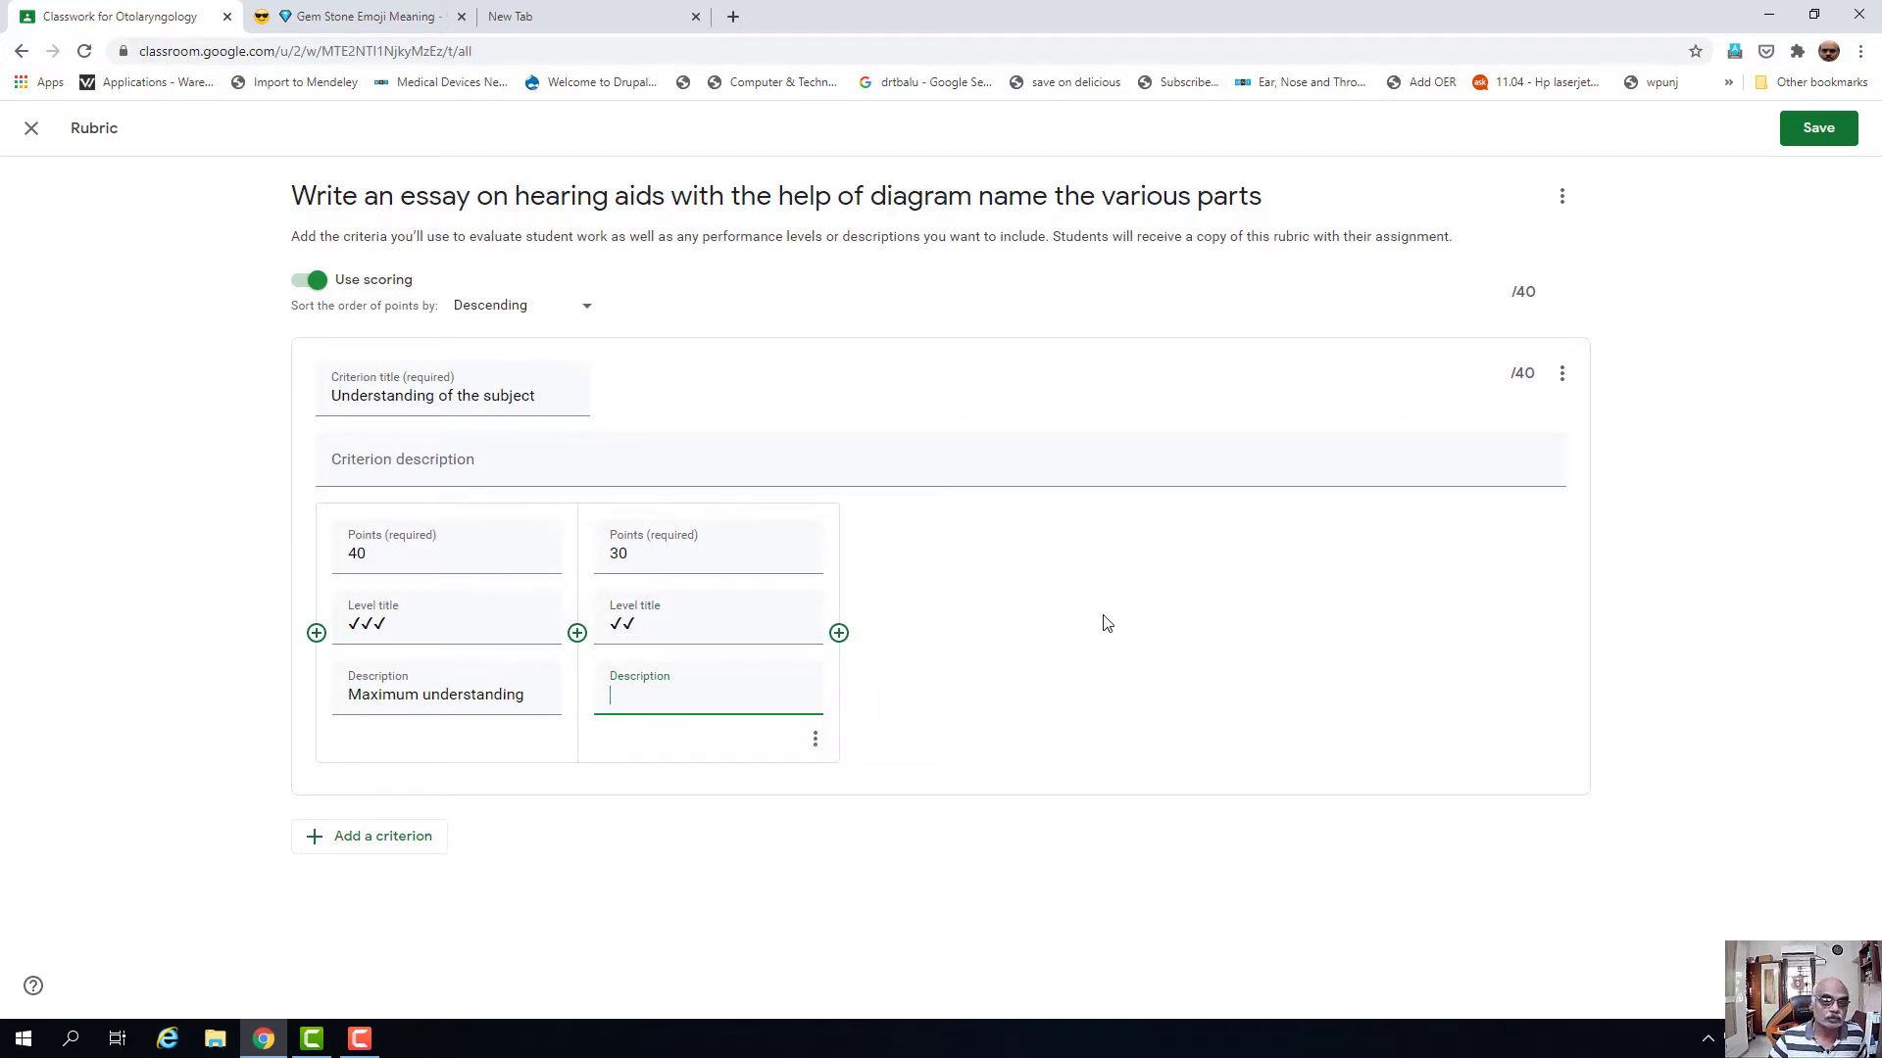
pyautogui.write('Bas')
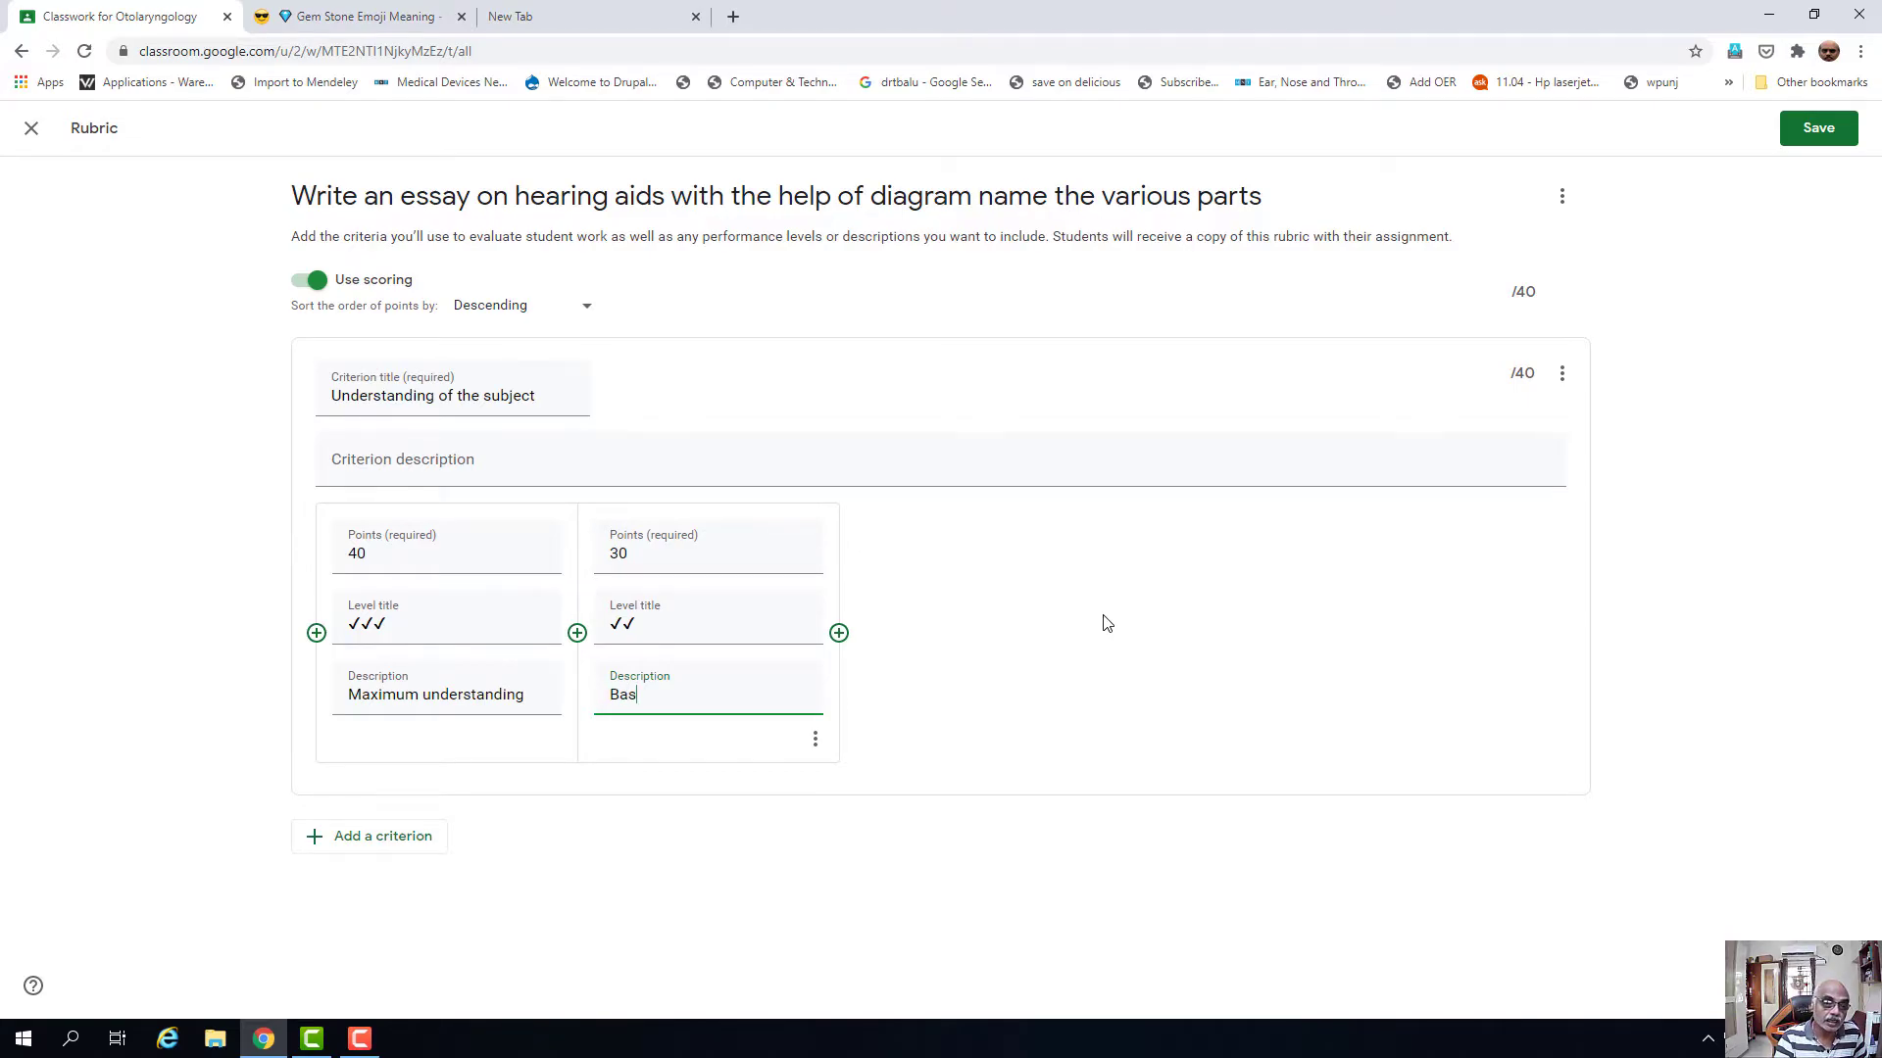
pyautogui.write('ic level understanding')
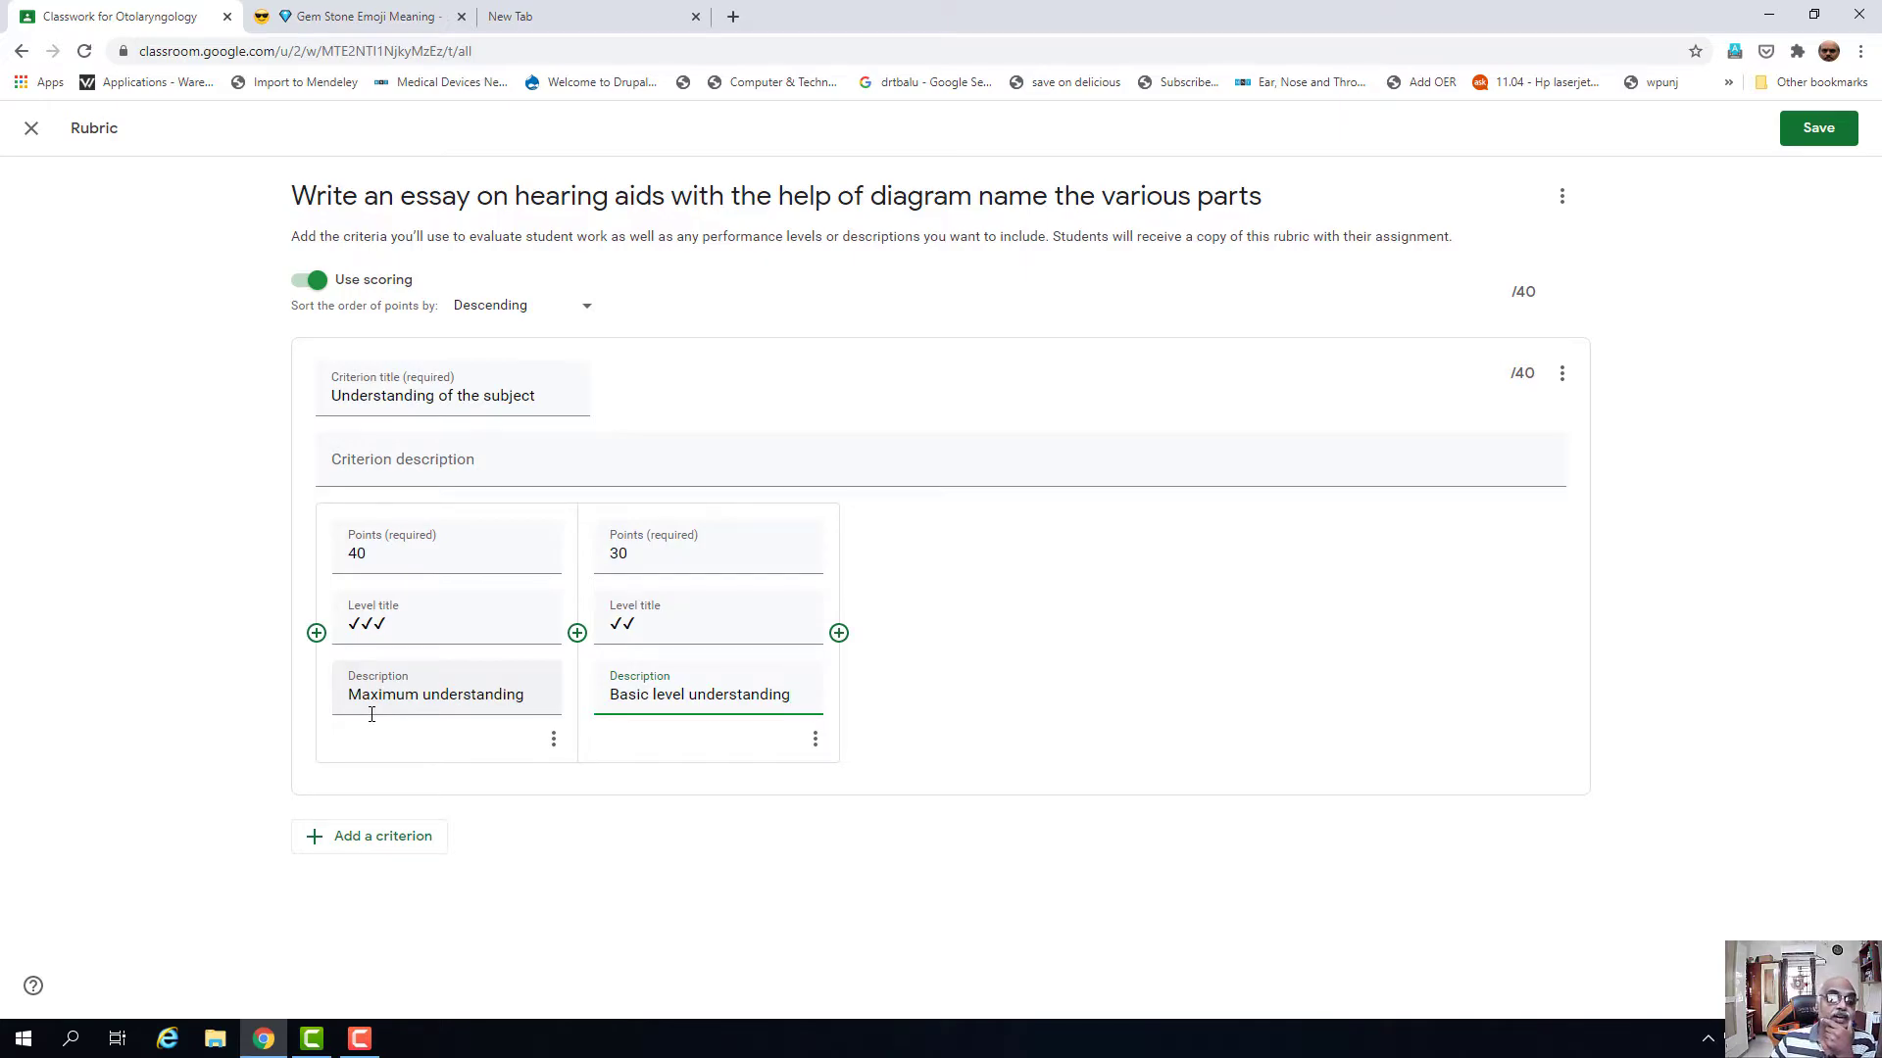
# - Add a 20-point level after the 30-point one, titled with one check mark emoji and described as "Need to work hard"
pyautogui.click(838, 634)
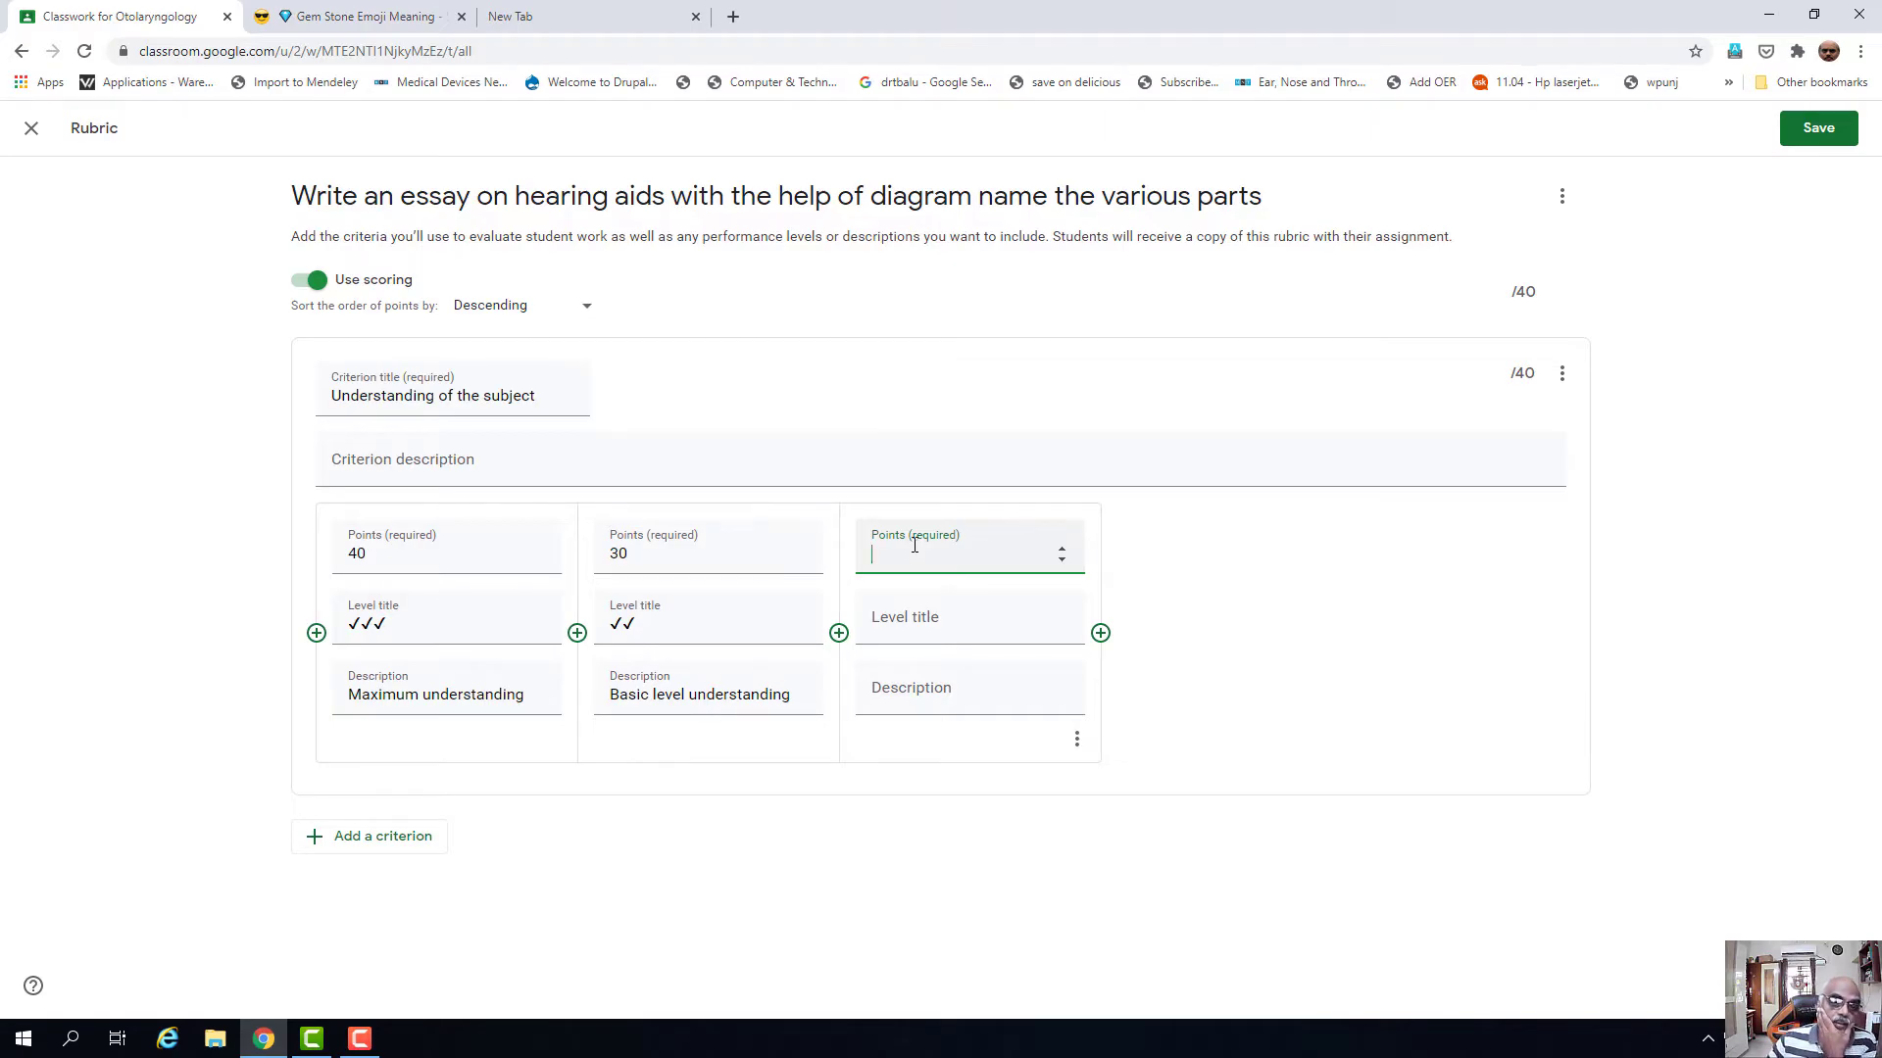
pyautogui.write('20')
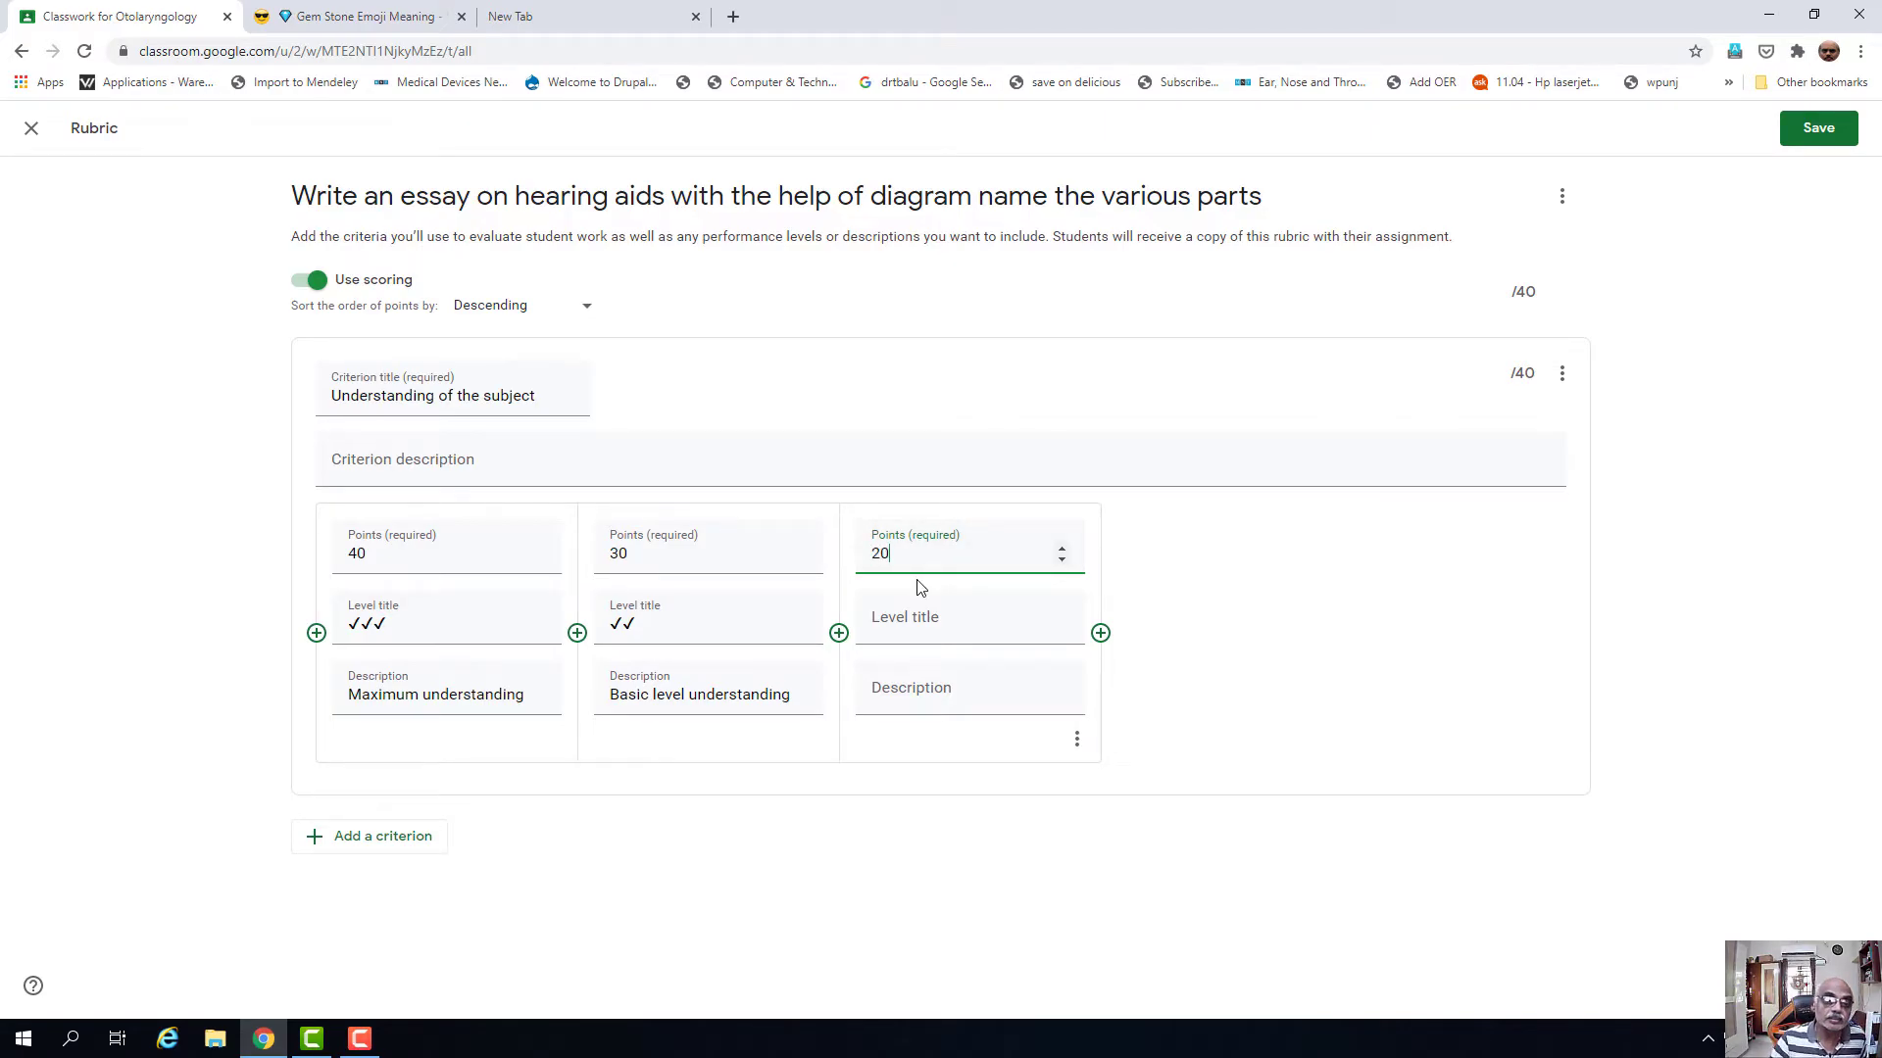
pyautogui.click(1013, 623)
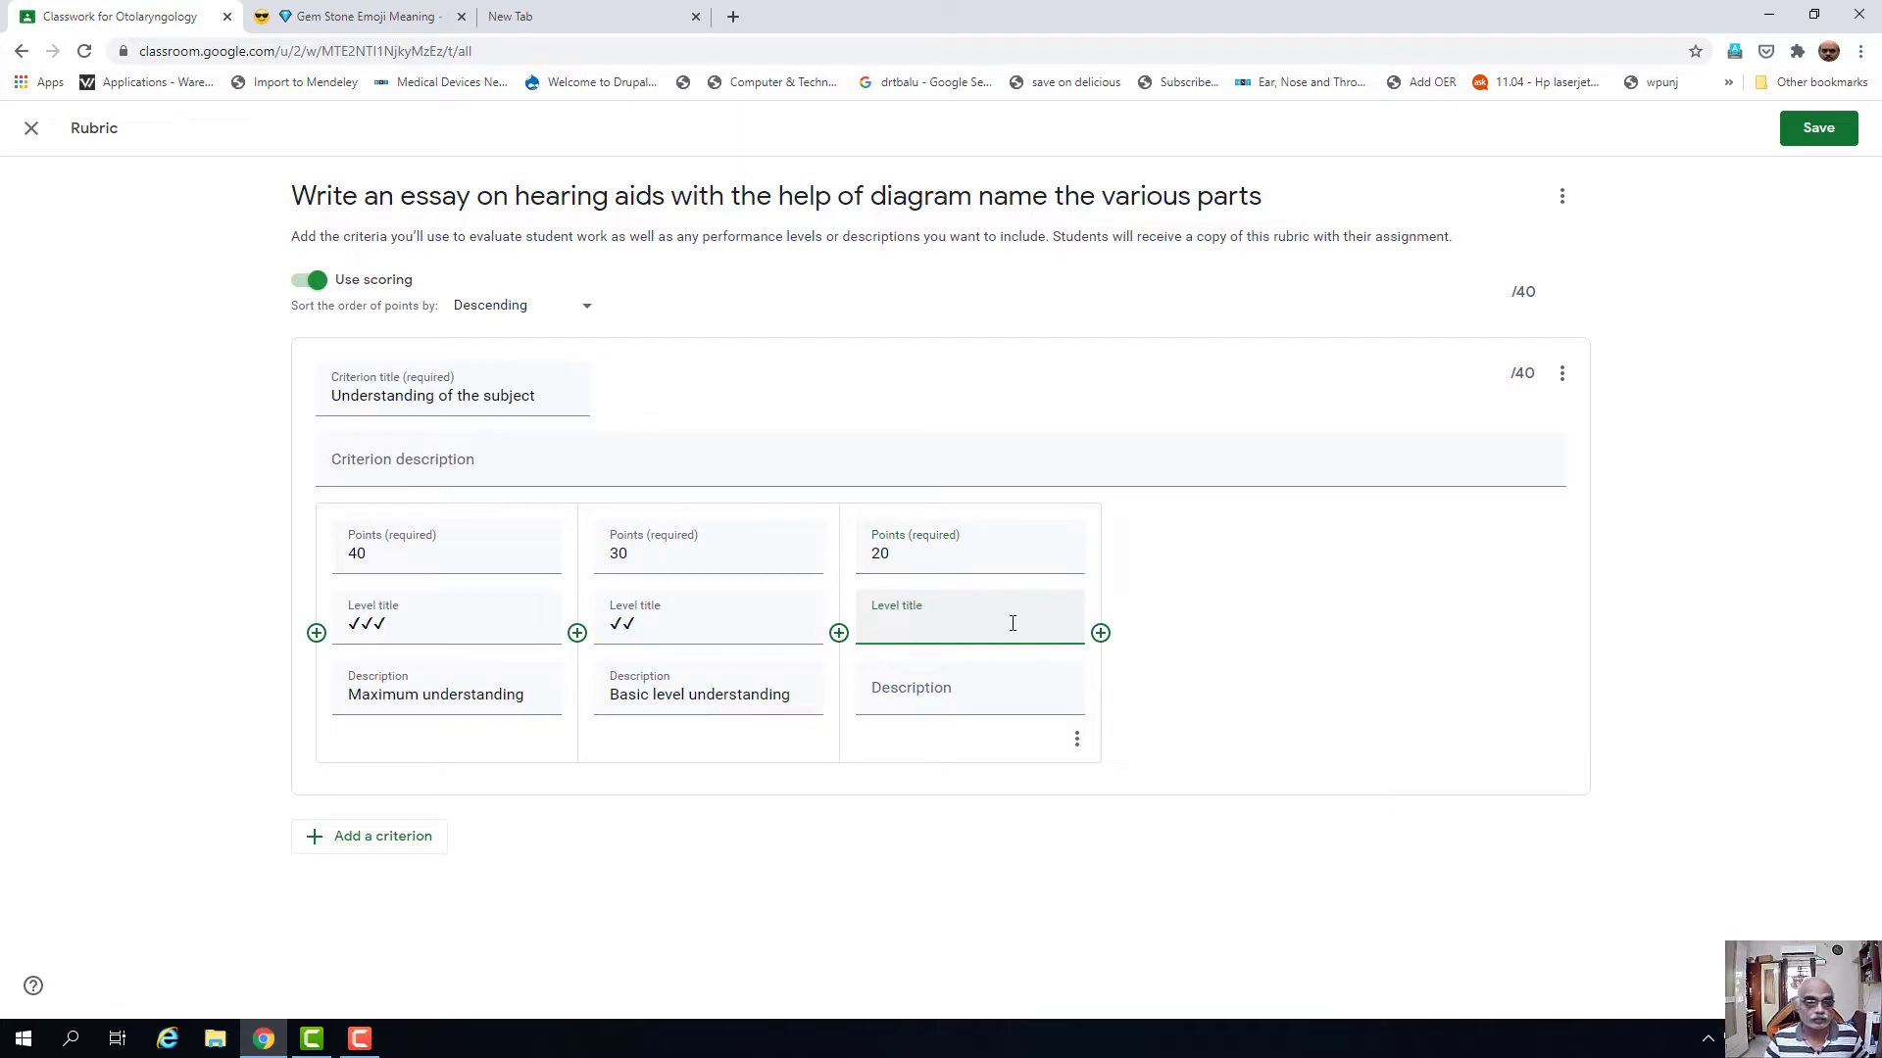
pyautogui.rightClick(893, 627)
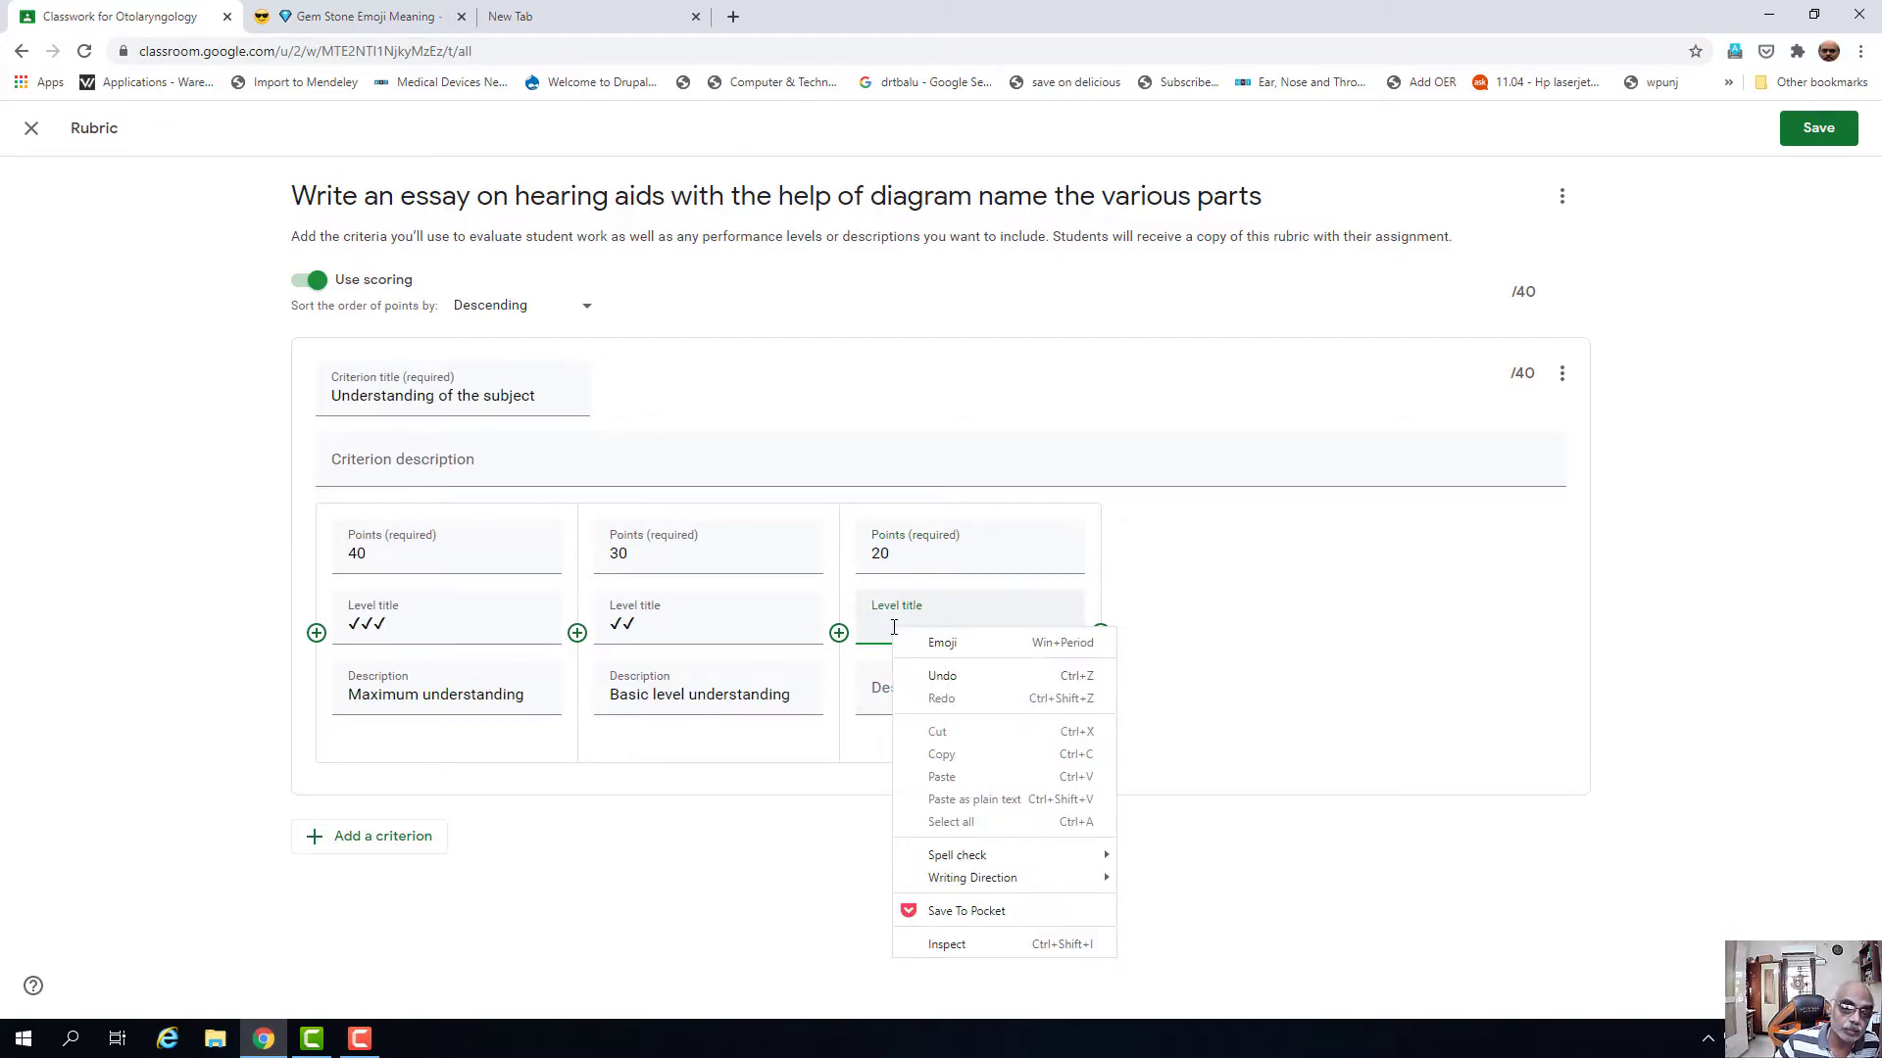
pyautogui.click(939, 643)
pyautogui.click(904, 712)
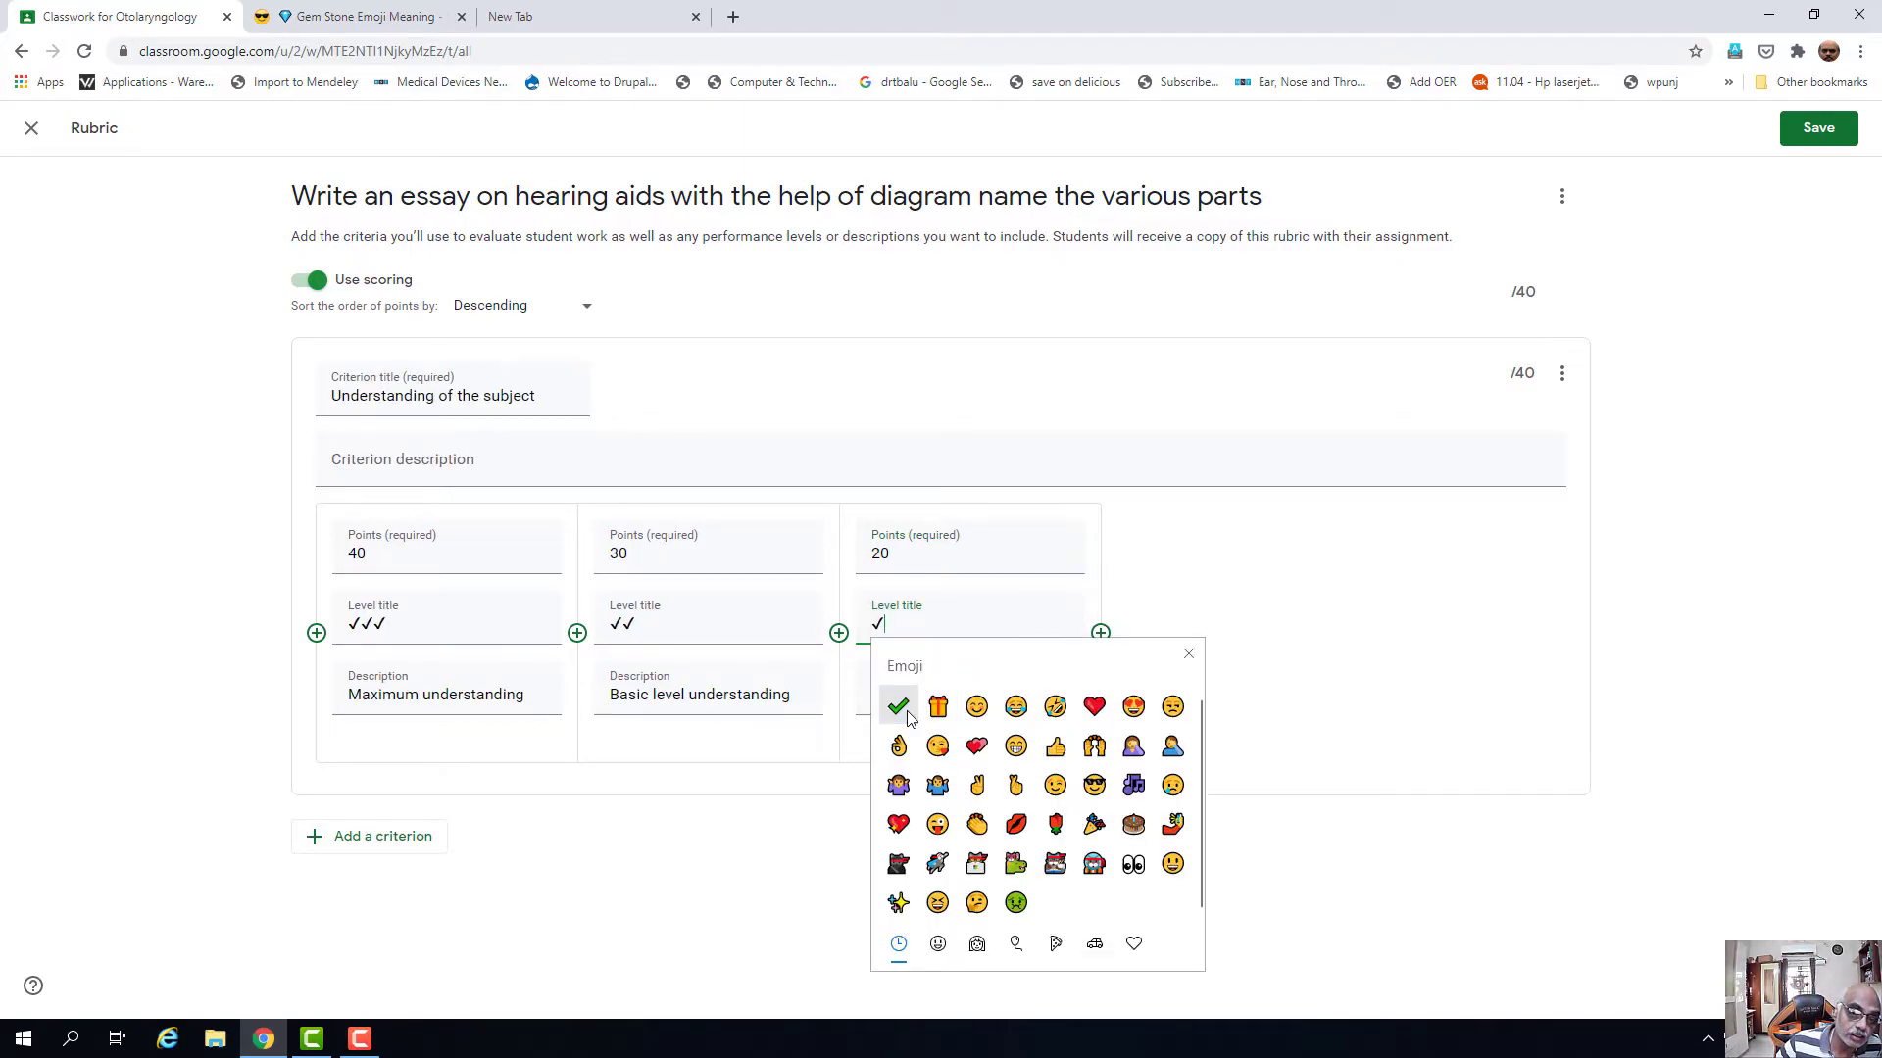
pyautogui.click(867, 694)
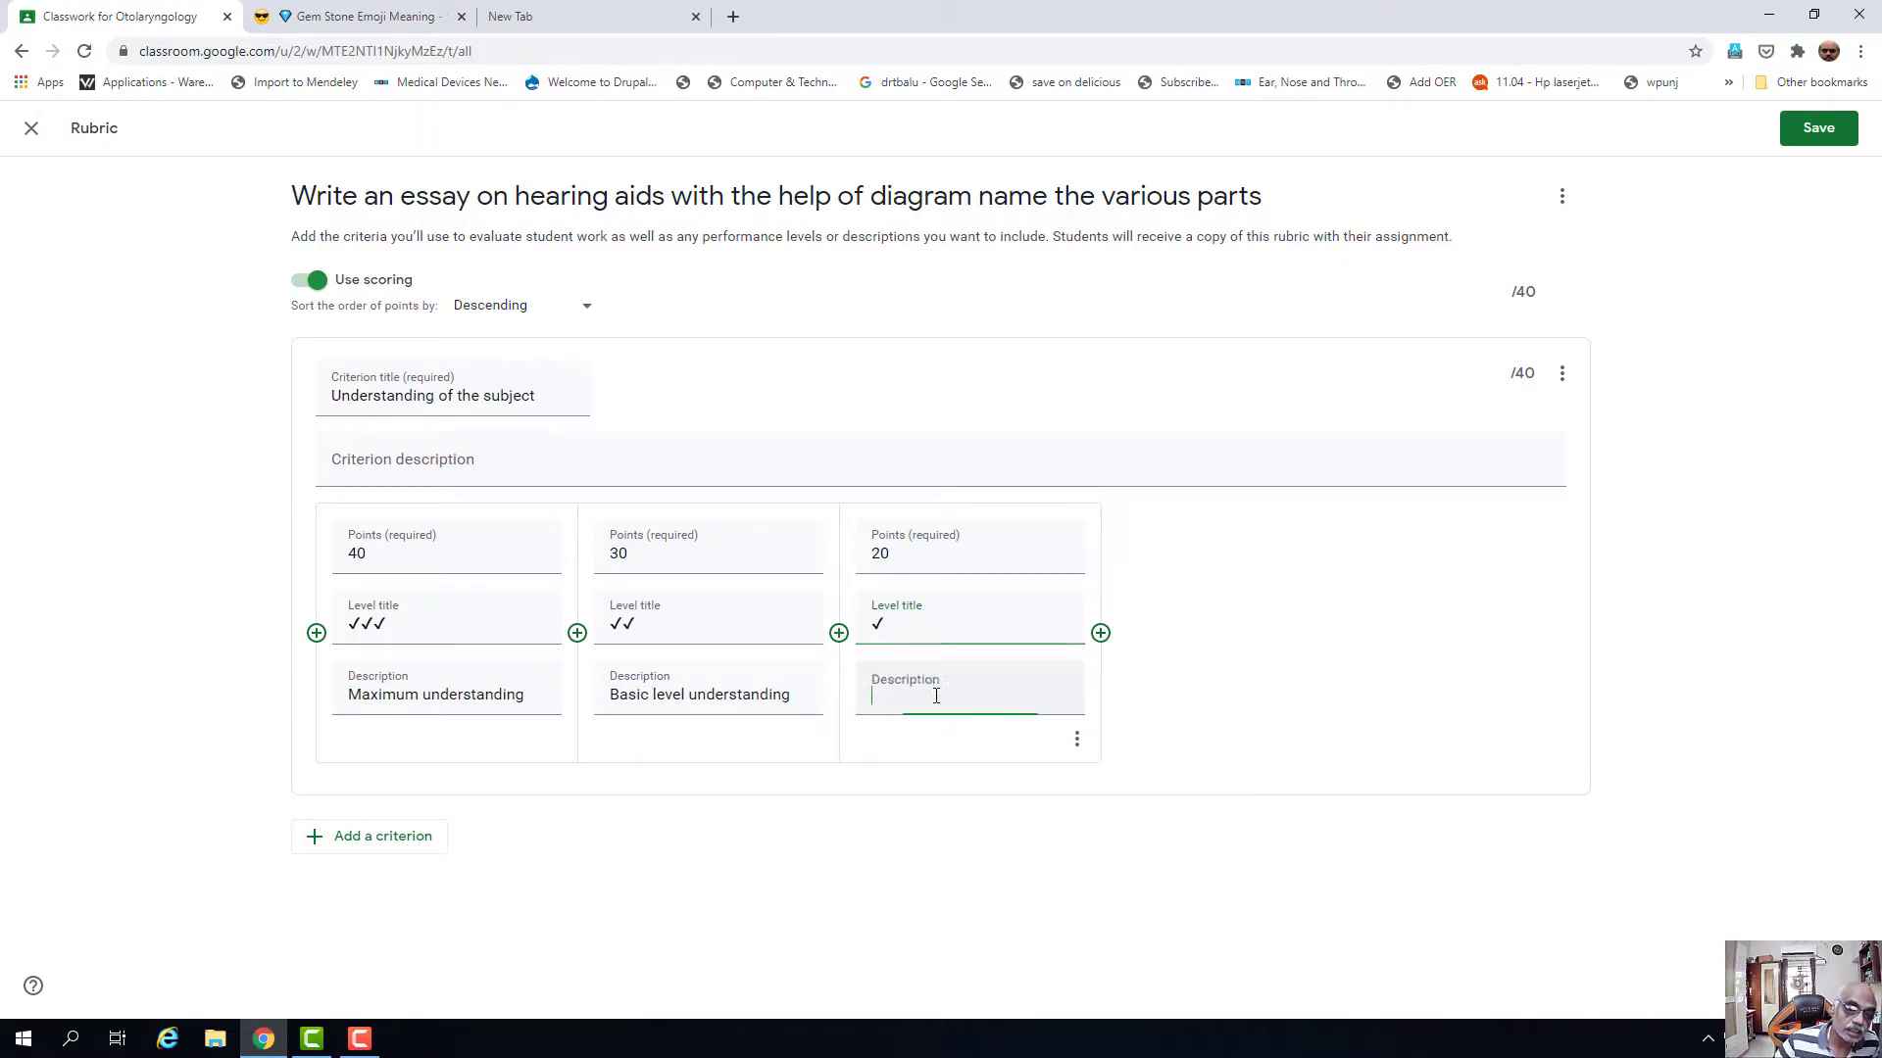
pyautogui.write('Need to work hard')
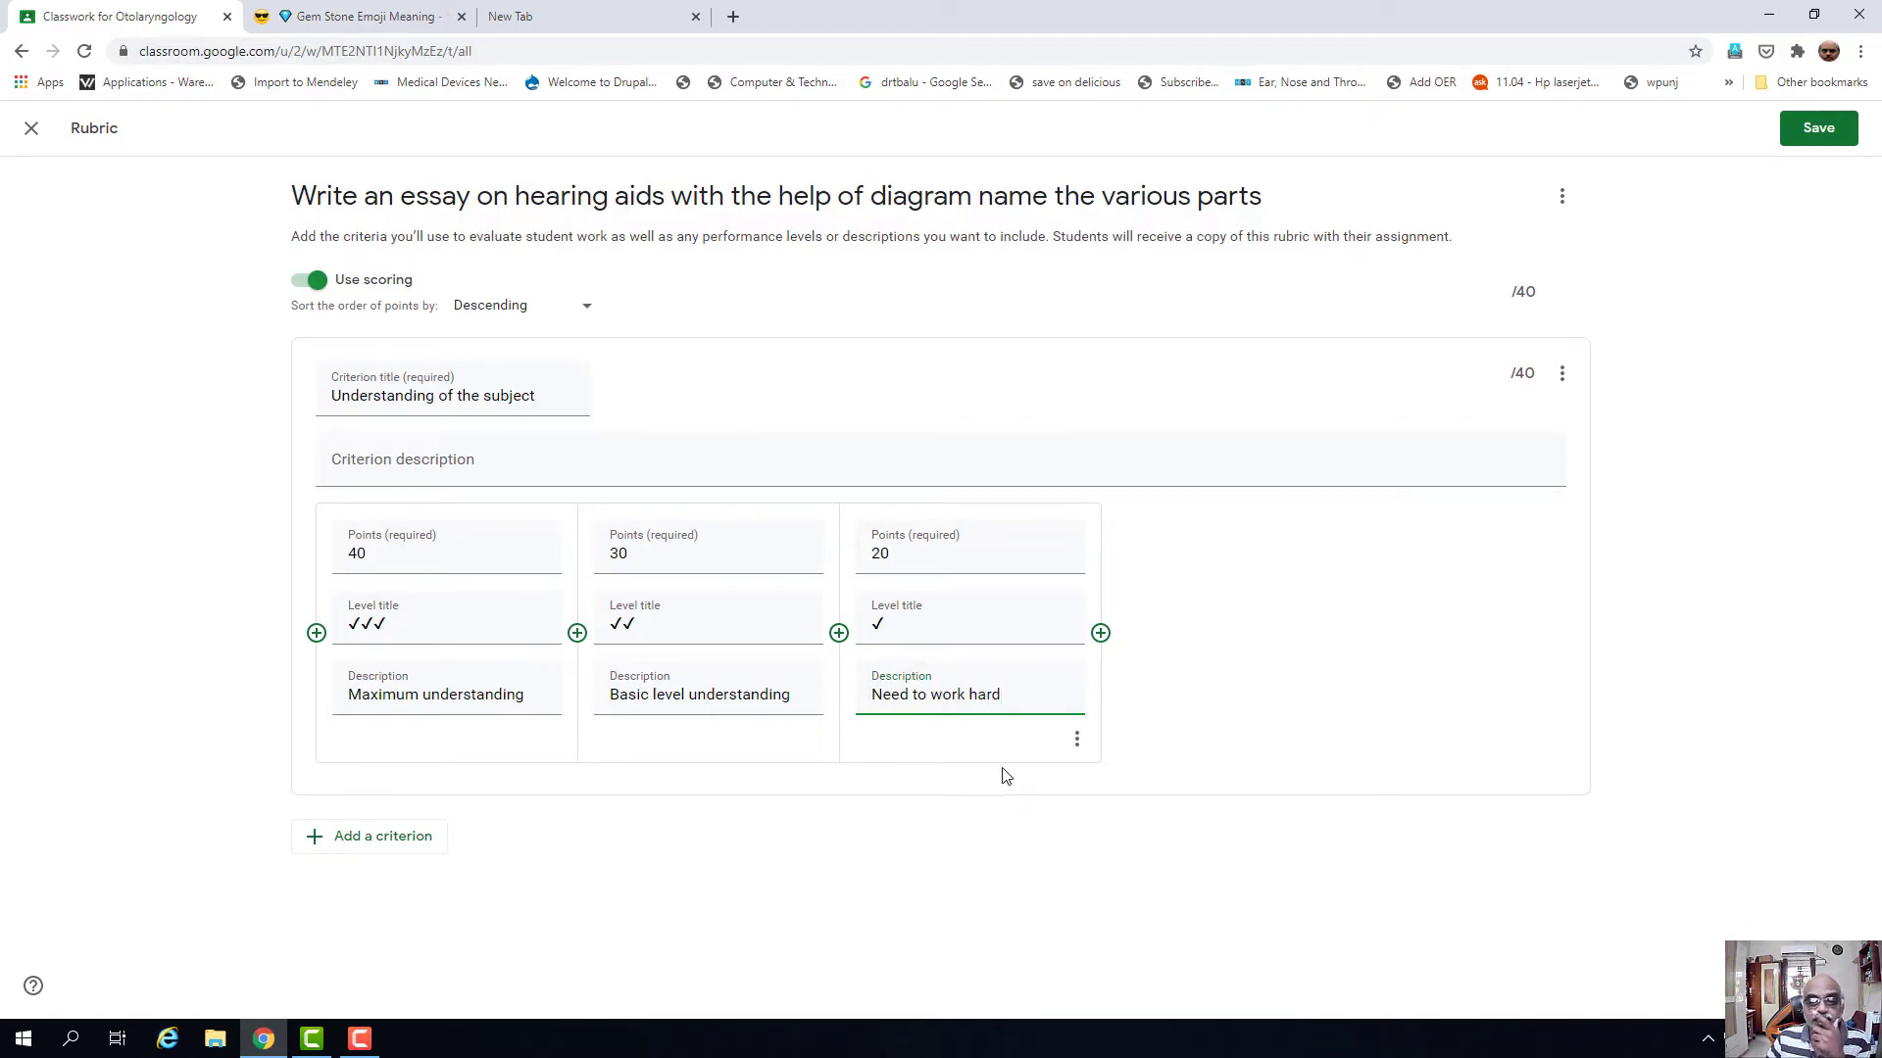
# - Add a fourth level worth 5 points after the 20-point one and title it with the green face emoji
pyautogui.click(1100, 633)
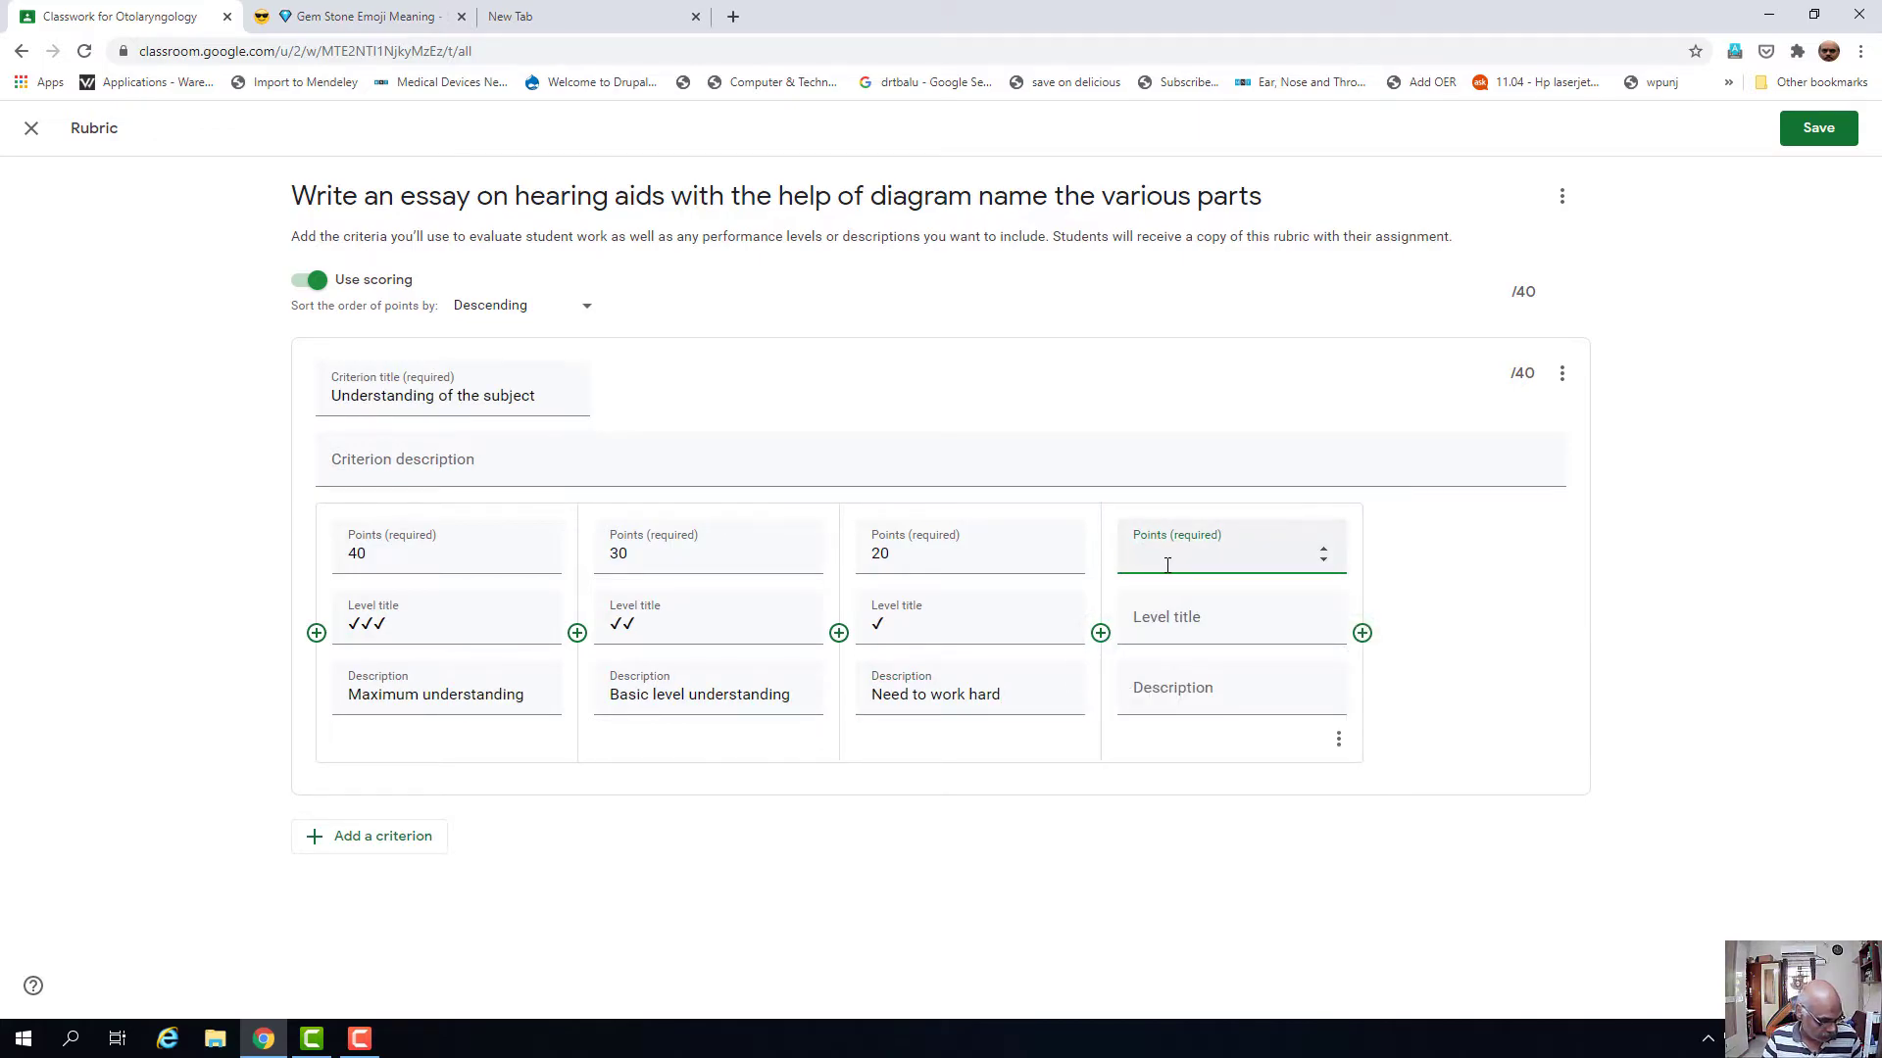
pyautogui.click(1177, 623)
pyautogui.rightClick(1176, 624)
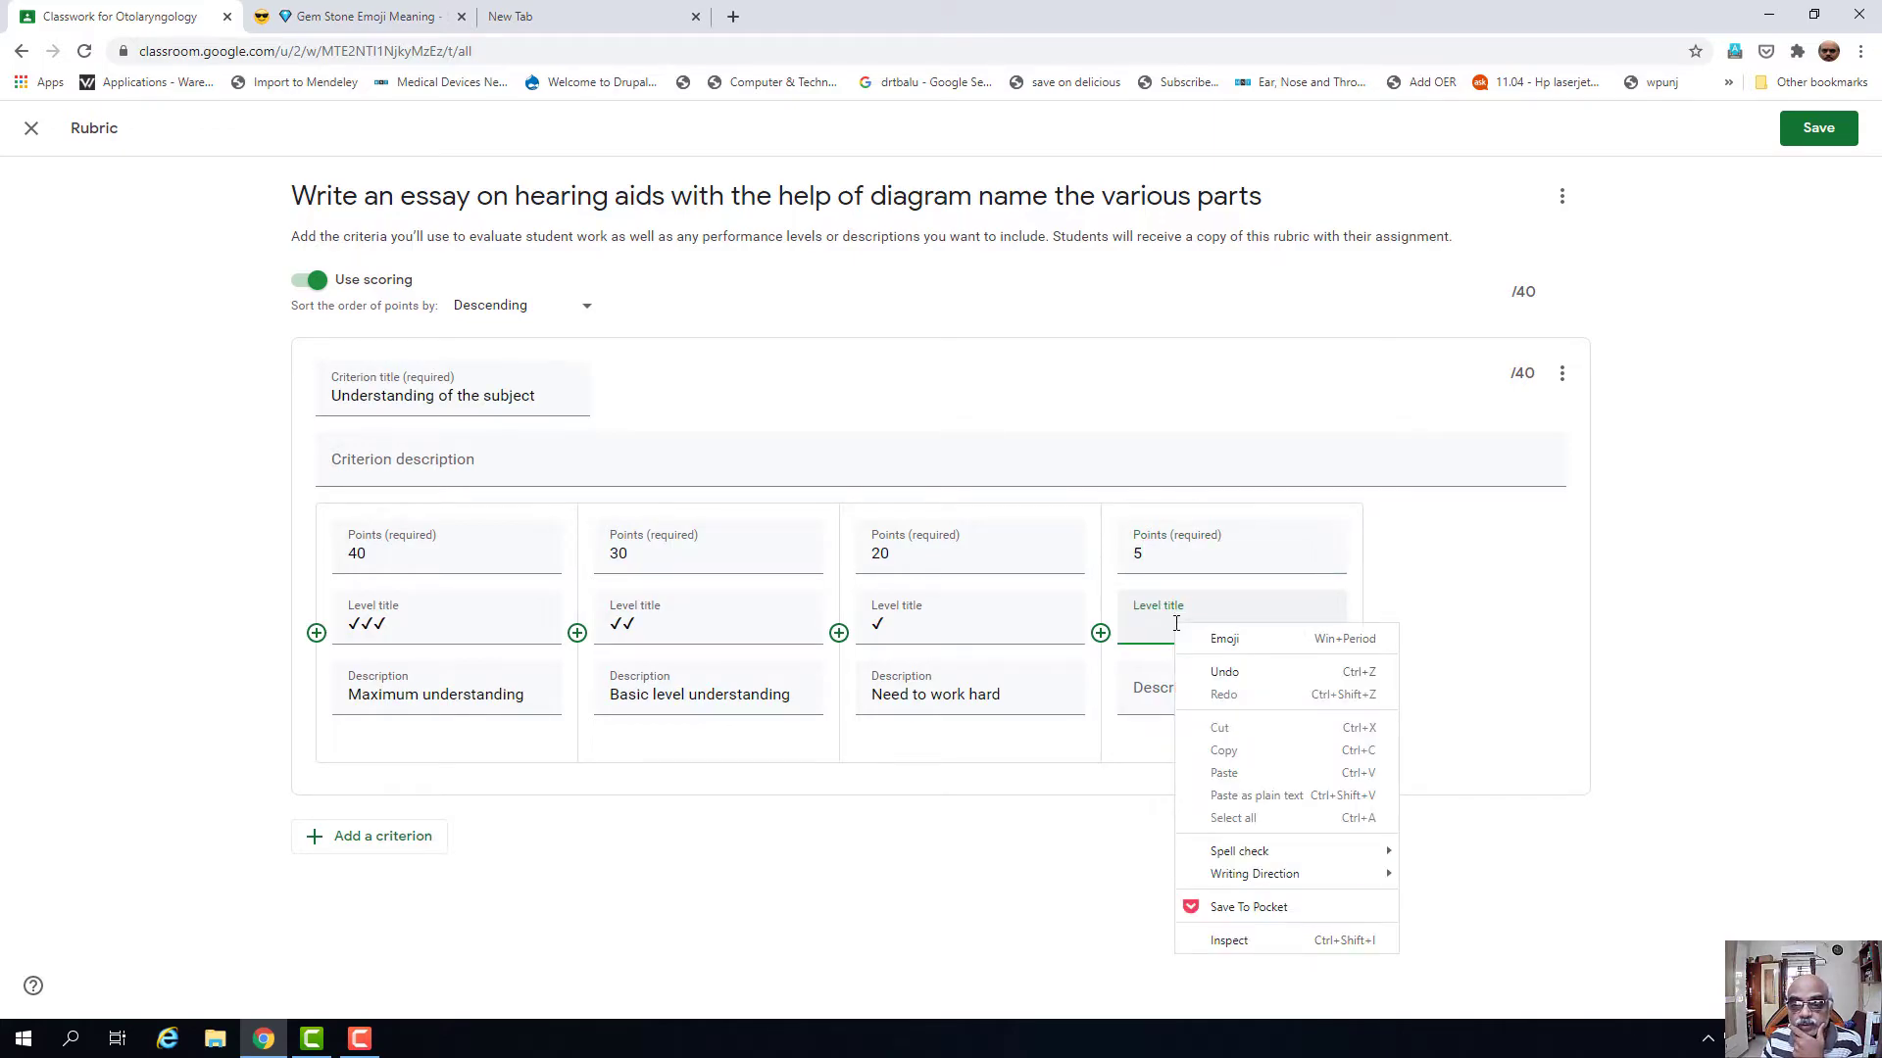
pyautogui.click(1190, 637)
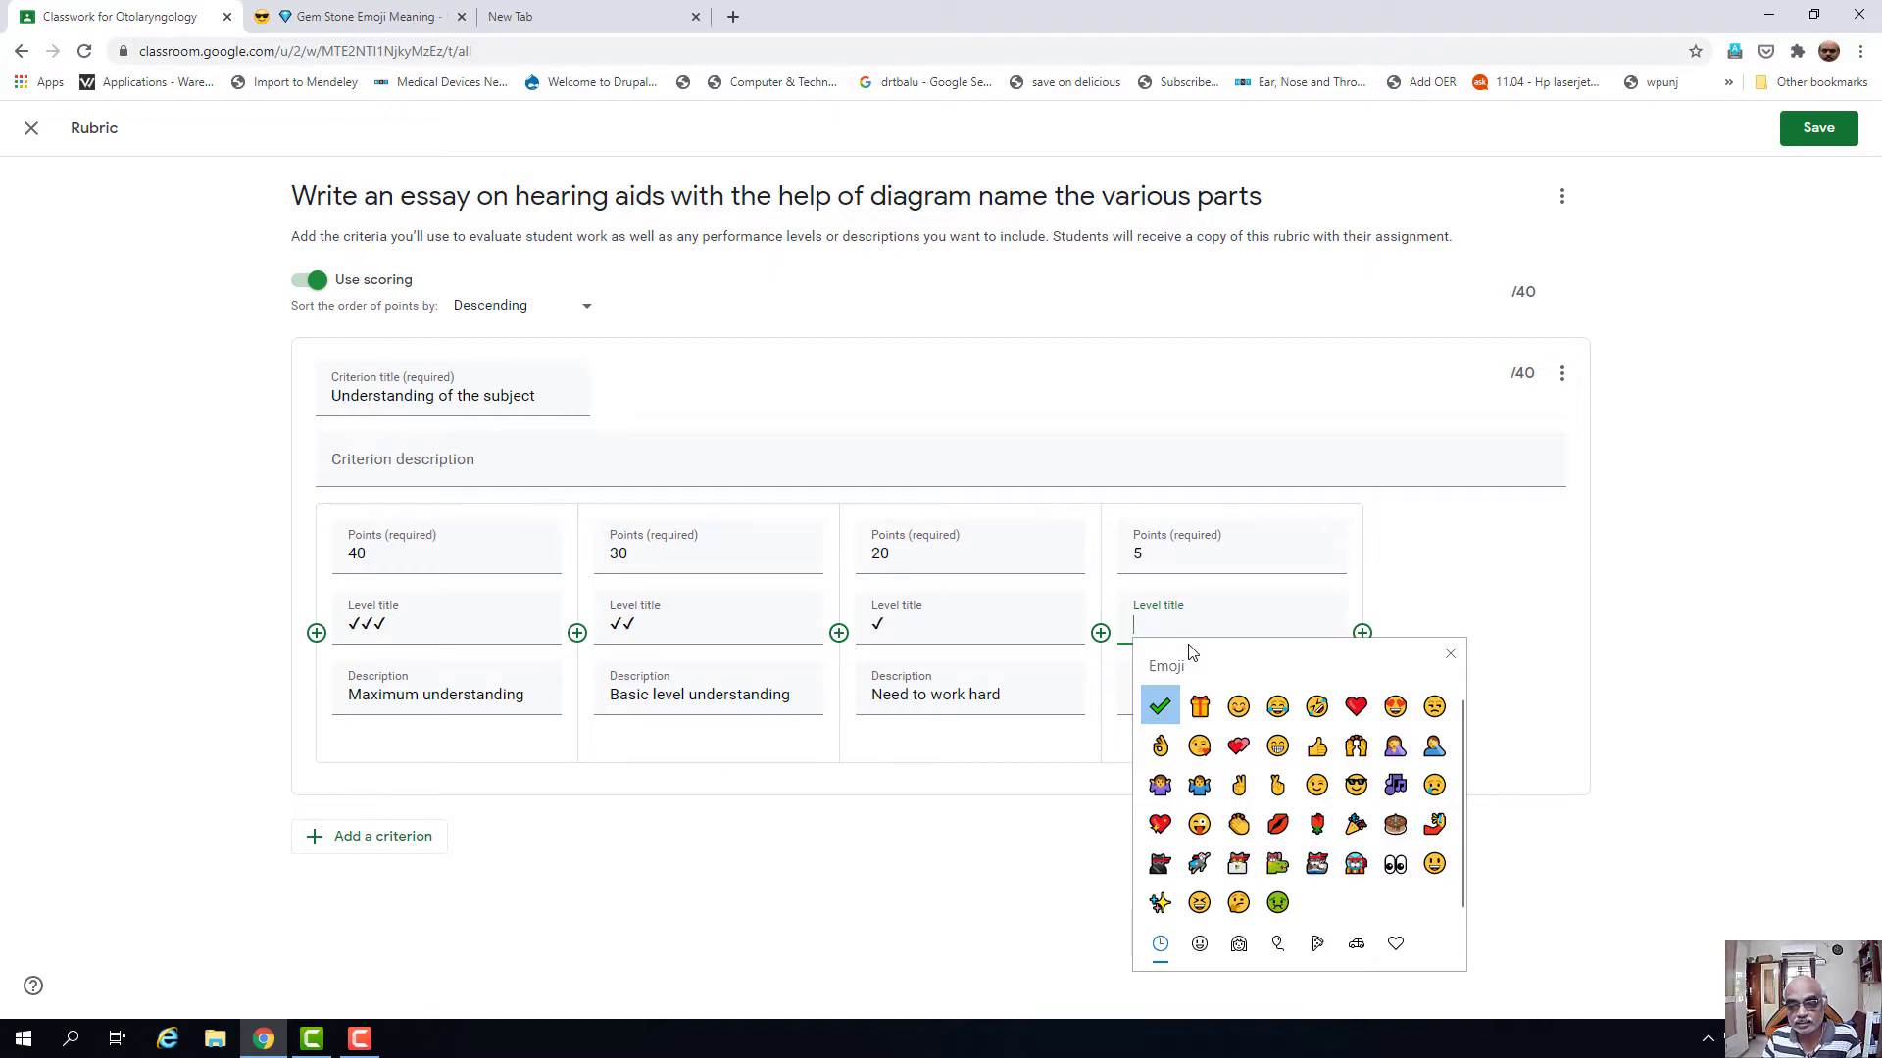
pyautogui.click(1278, 902)
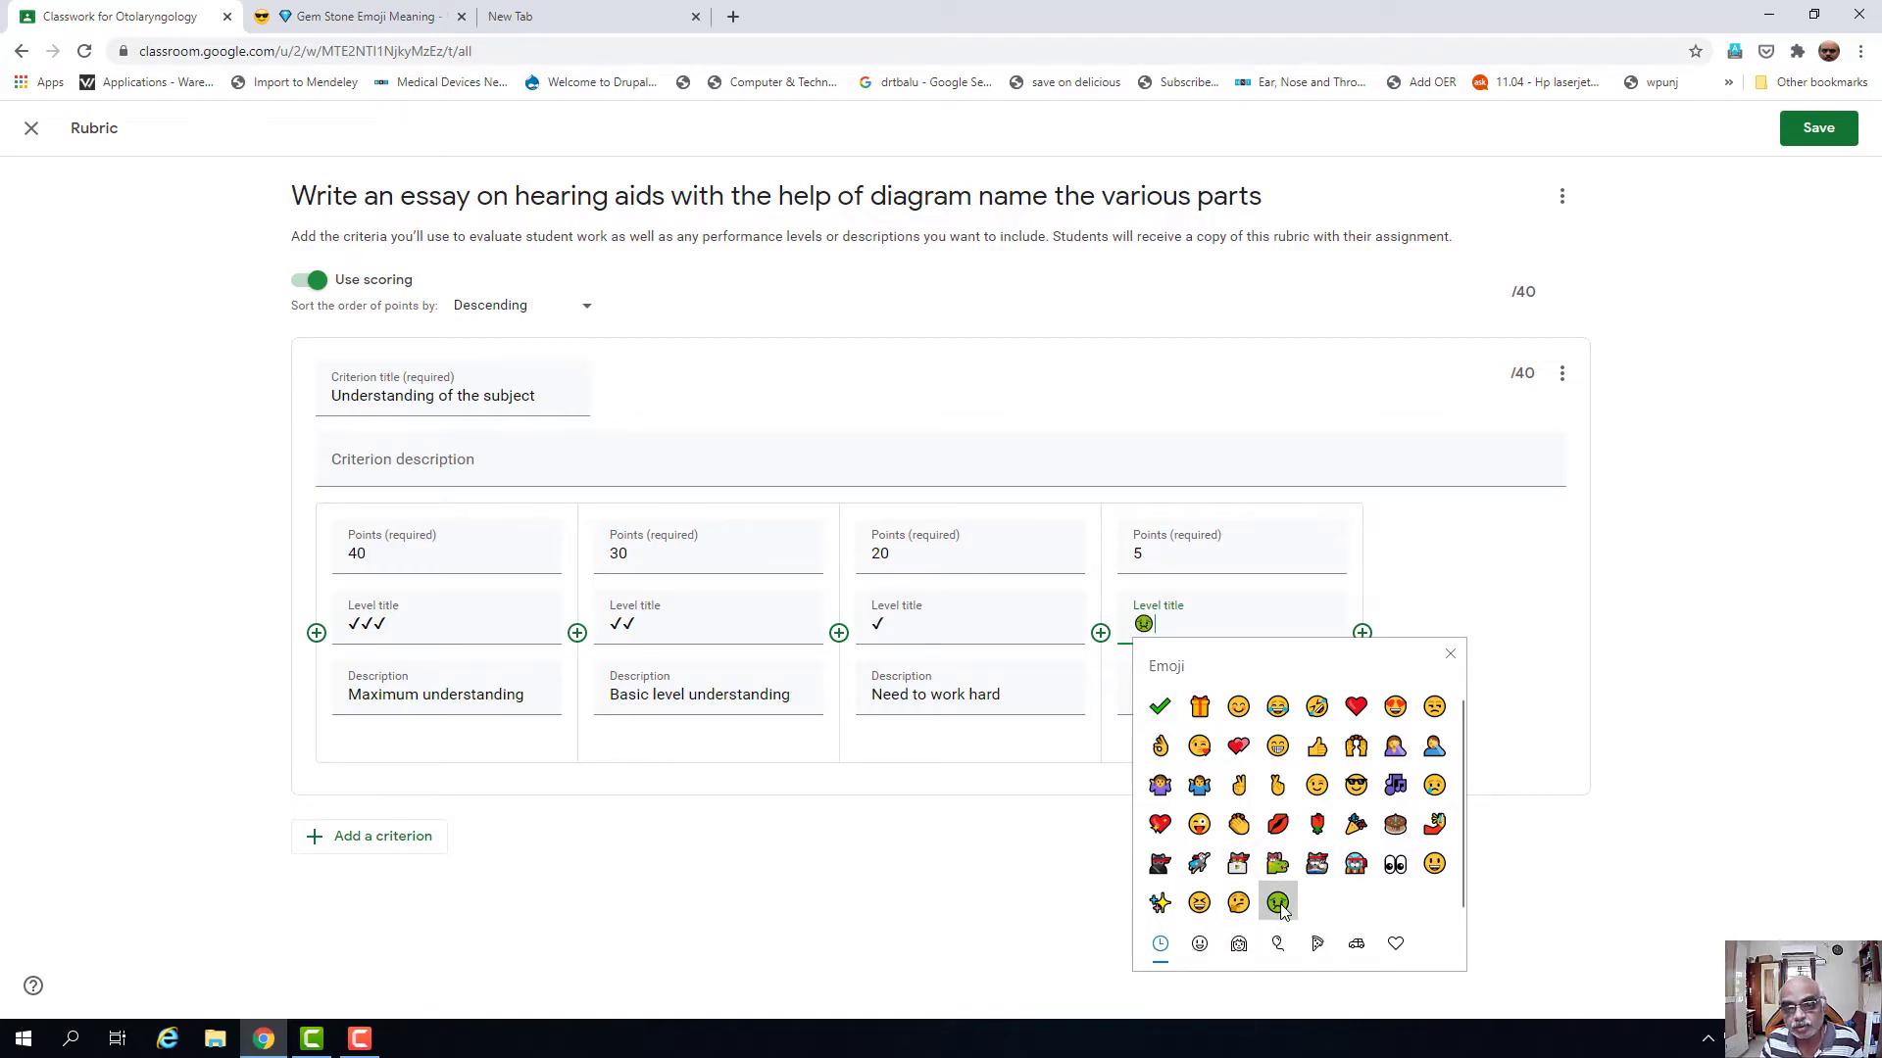
pyautogui.click(1450, 654)
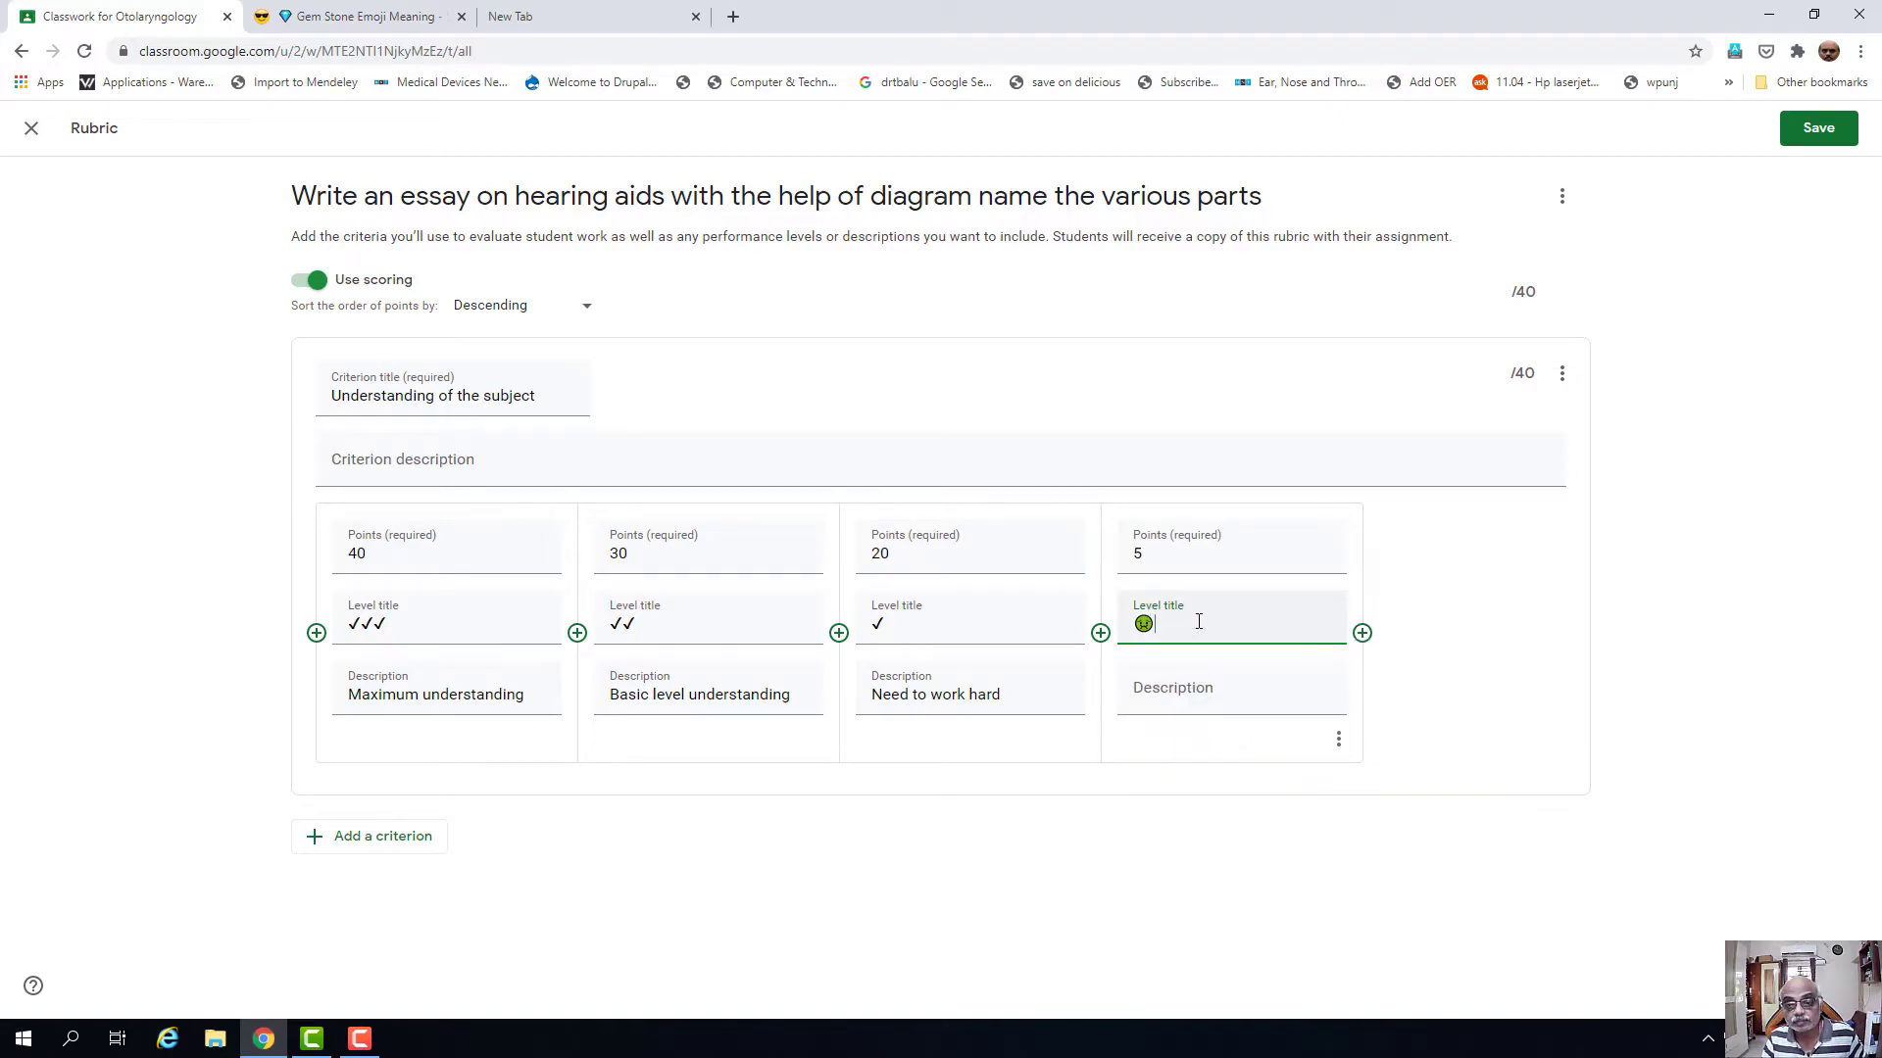
# - Describe the 5-point level as "Meet me" and add "Buck up" after the emoji in its title
pyautogui.click(1188, 695)
pyautogui.write('Meet me')
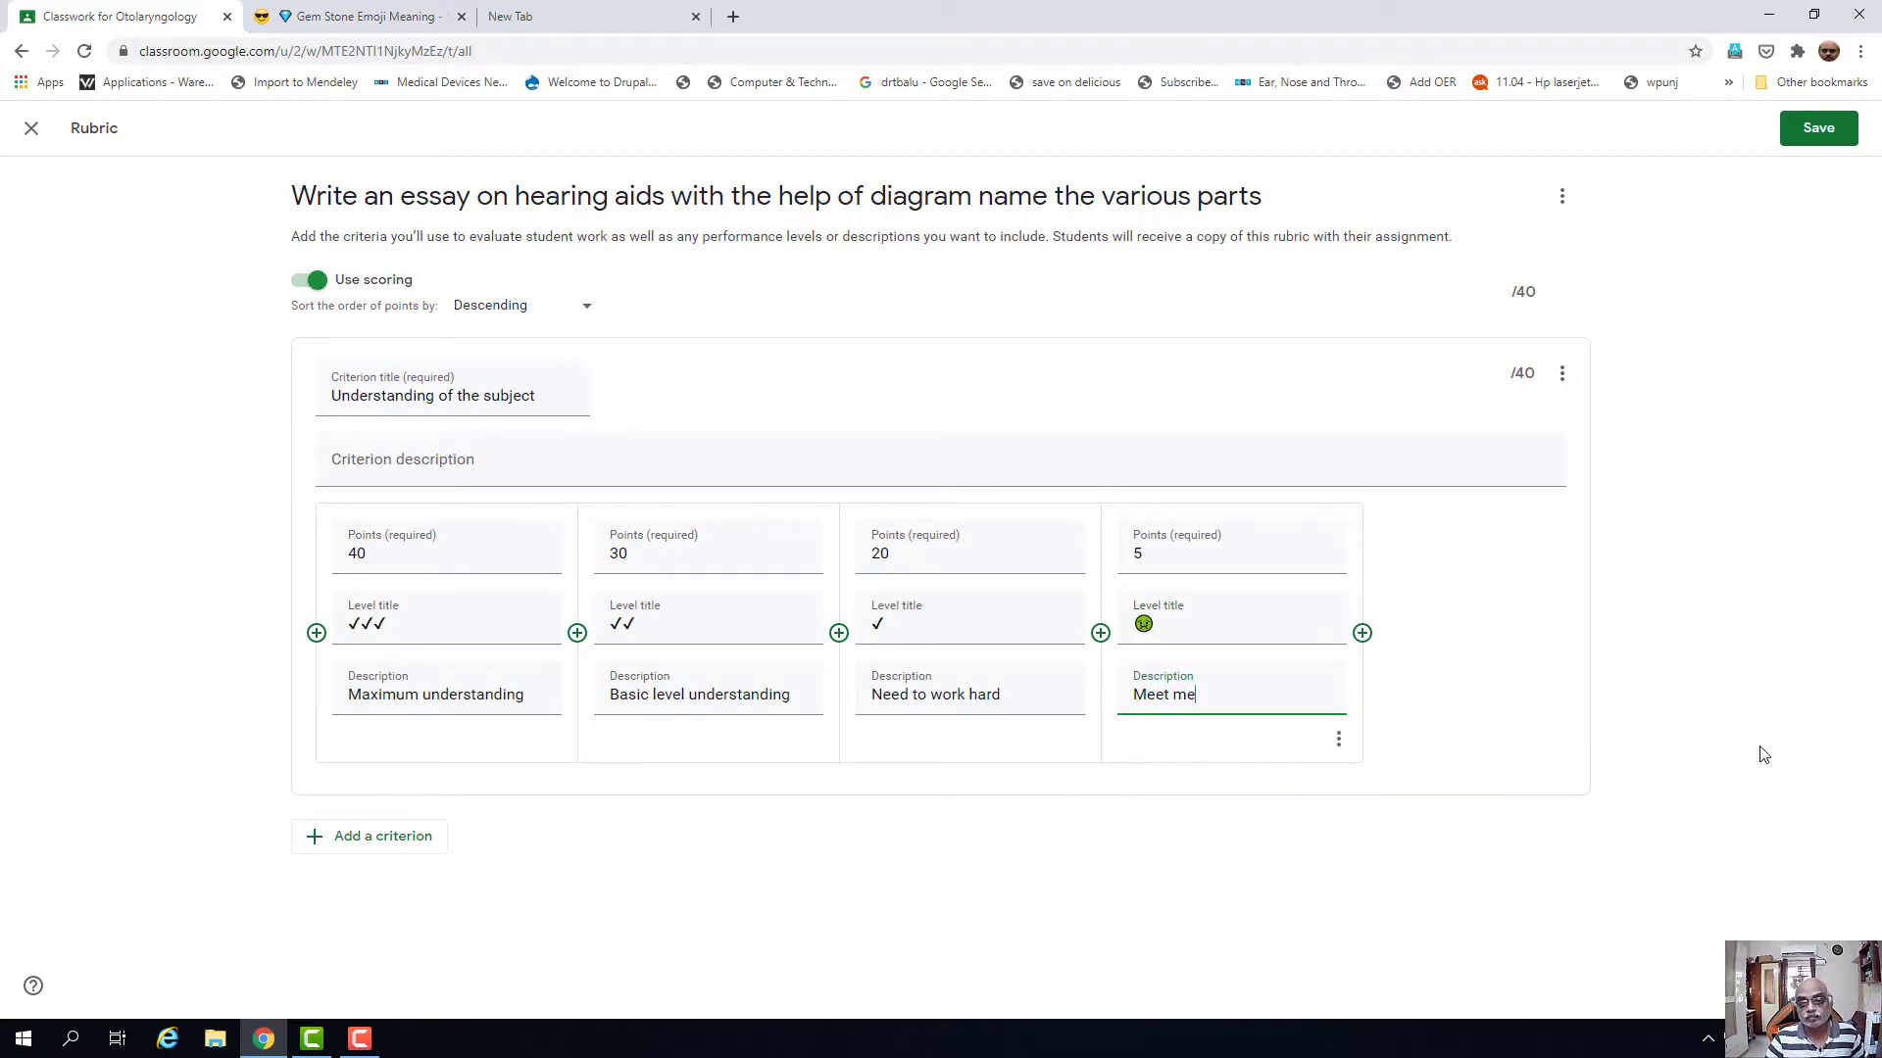
pyautogui.click(1201, 624)
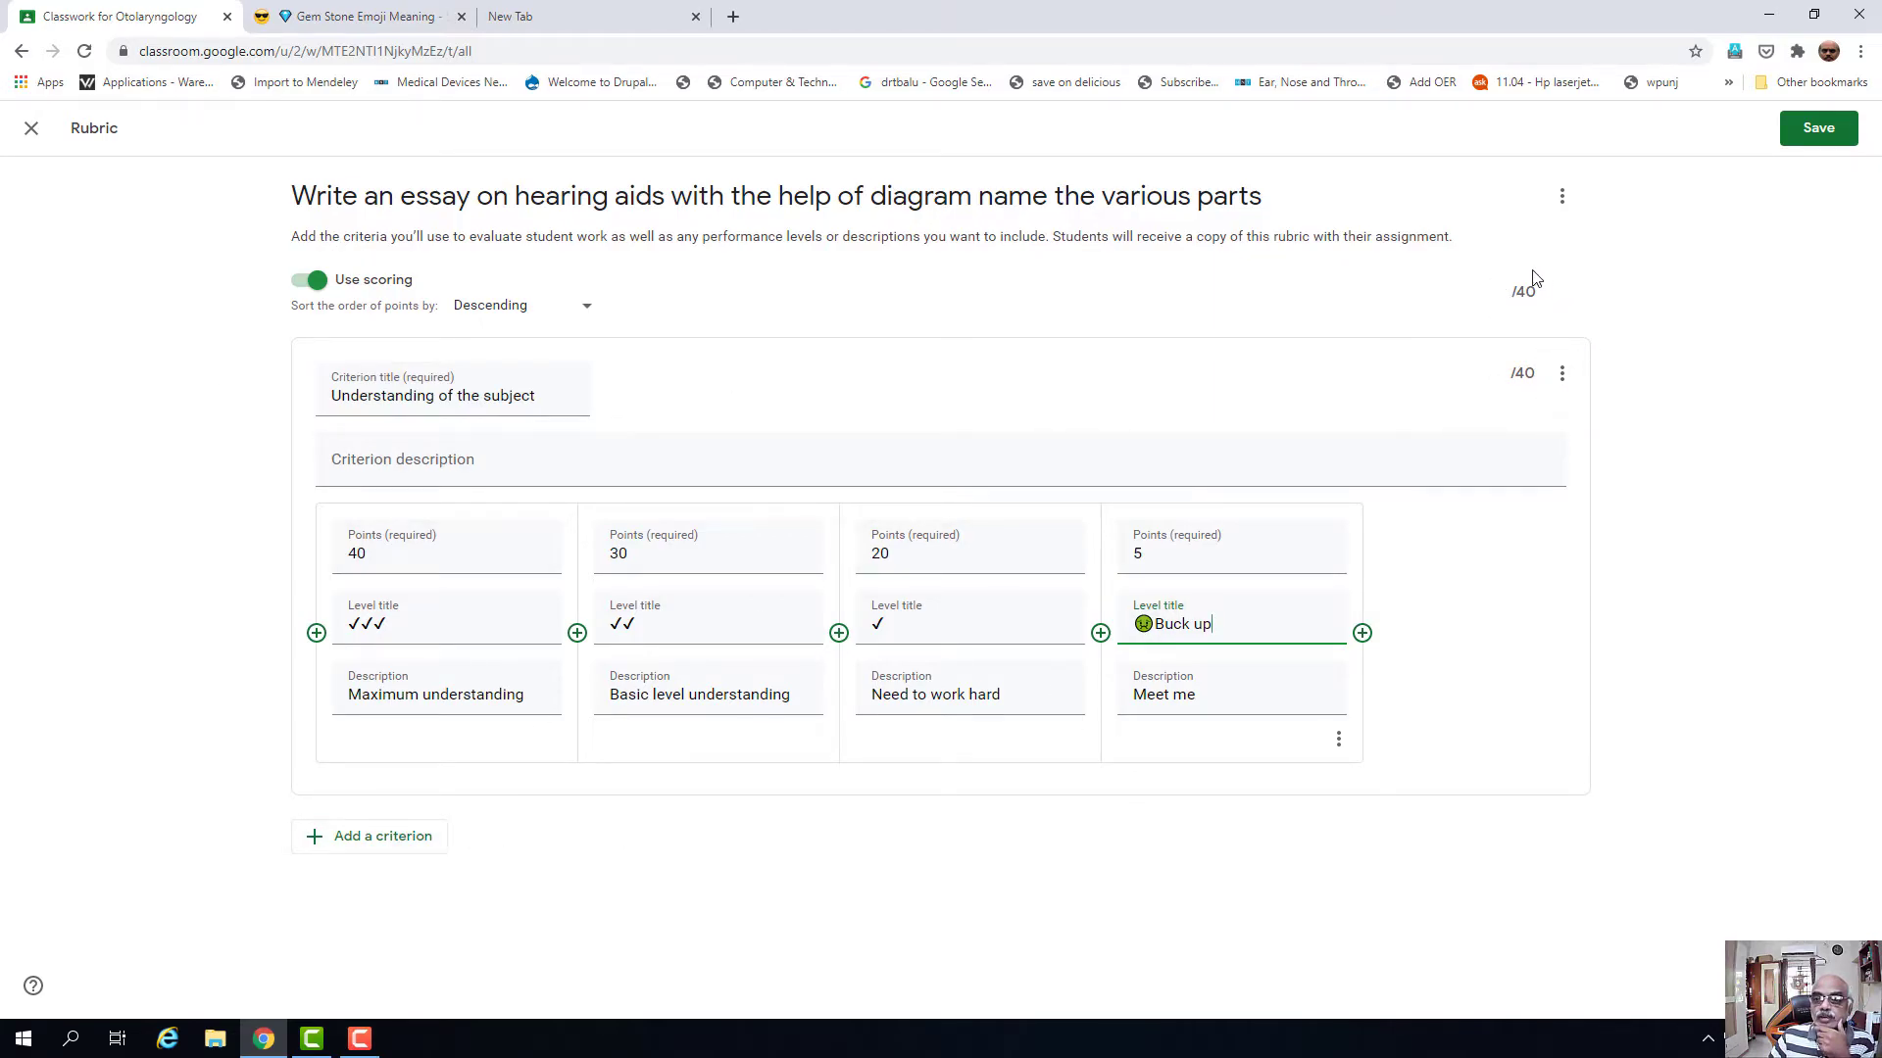
# - Add a second criterion to the rubric and title it "Language", with the spelling corrected
pyautogui.click(340, 839)
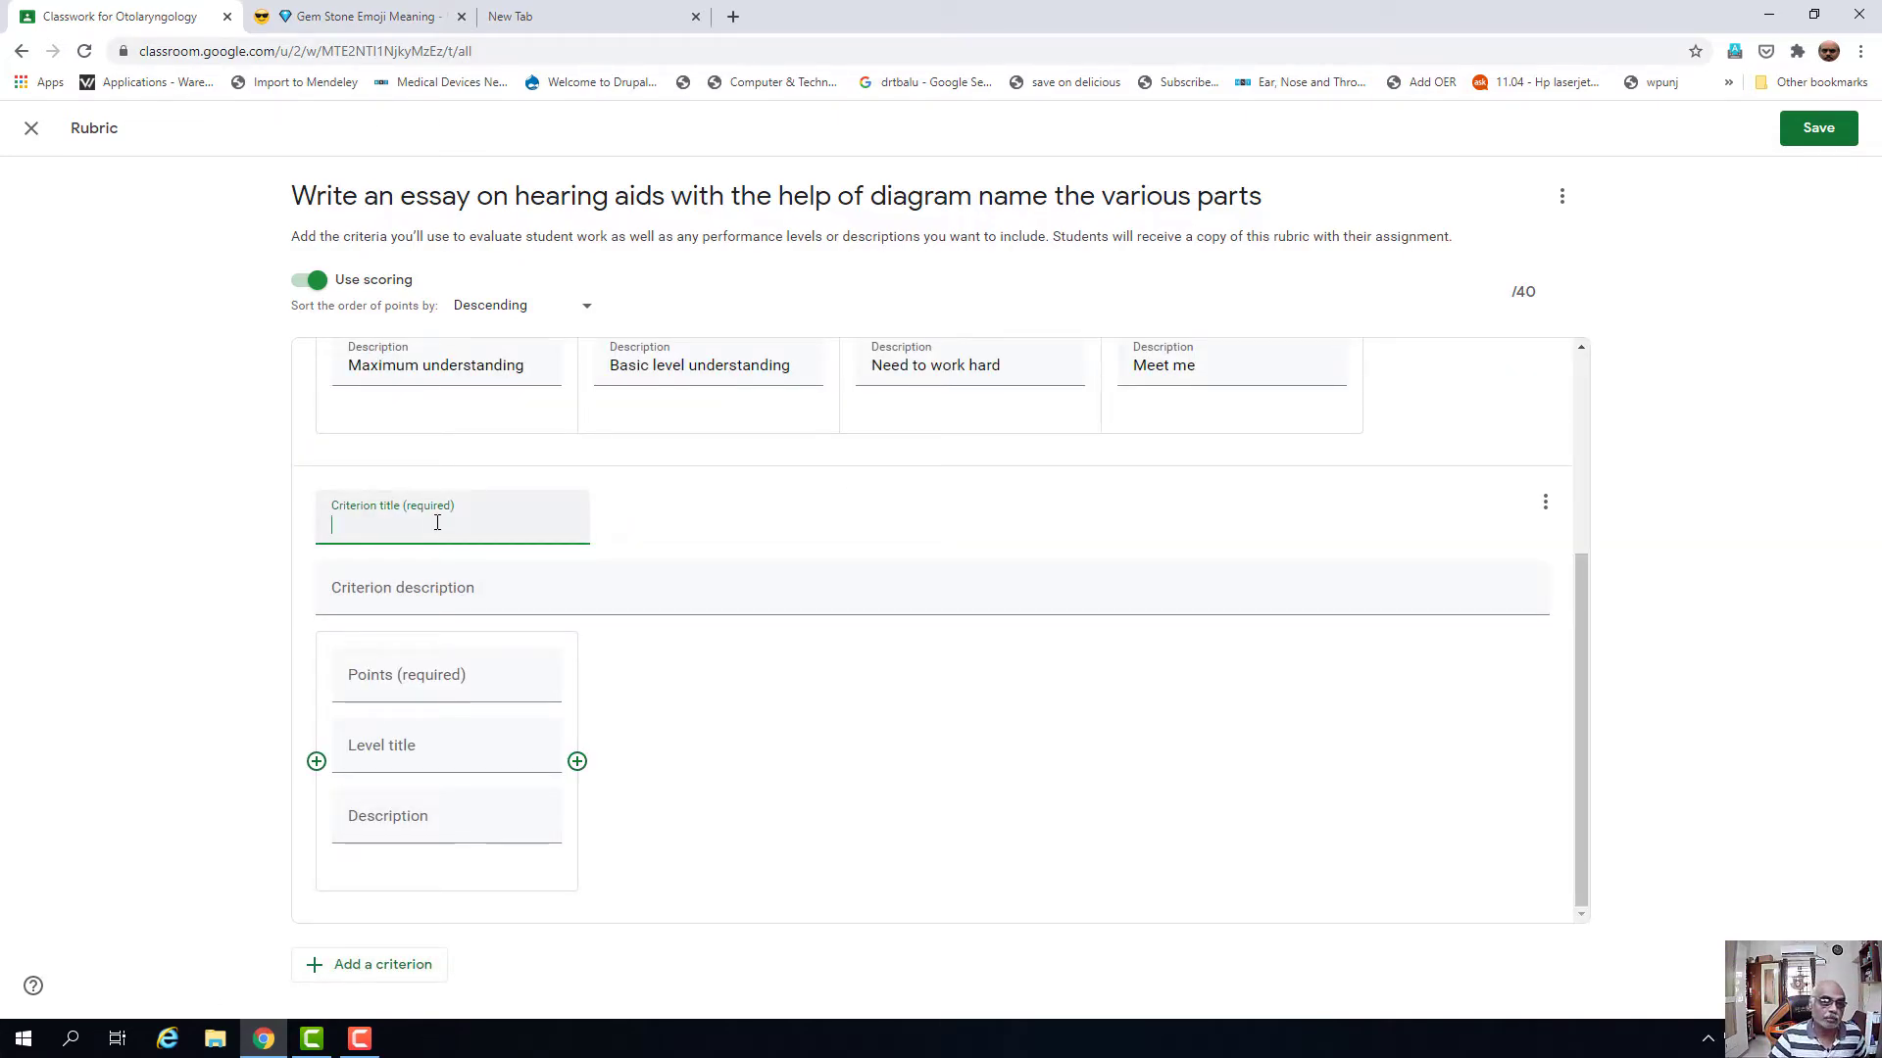
pyautogui.write('Languate')
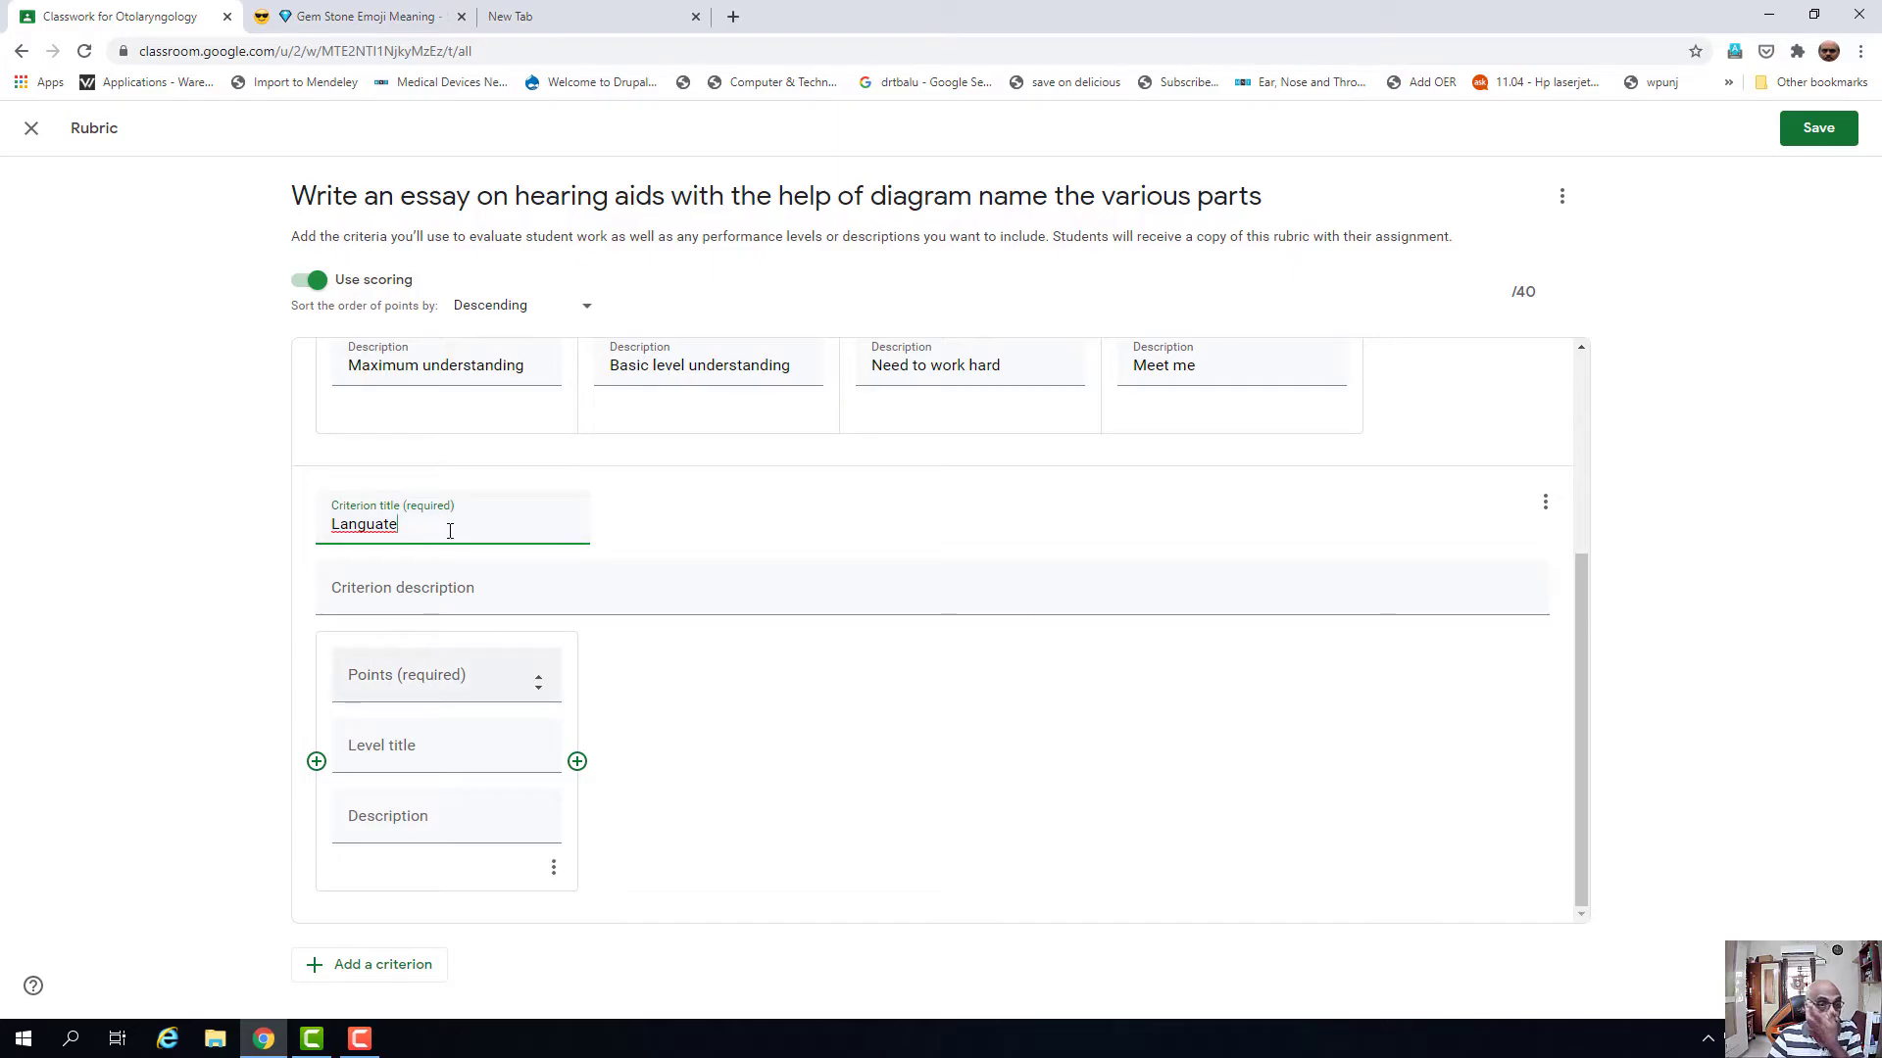
pyautogui.rightClick(385, 527)
pyautogui.click(436, 542)
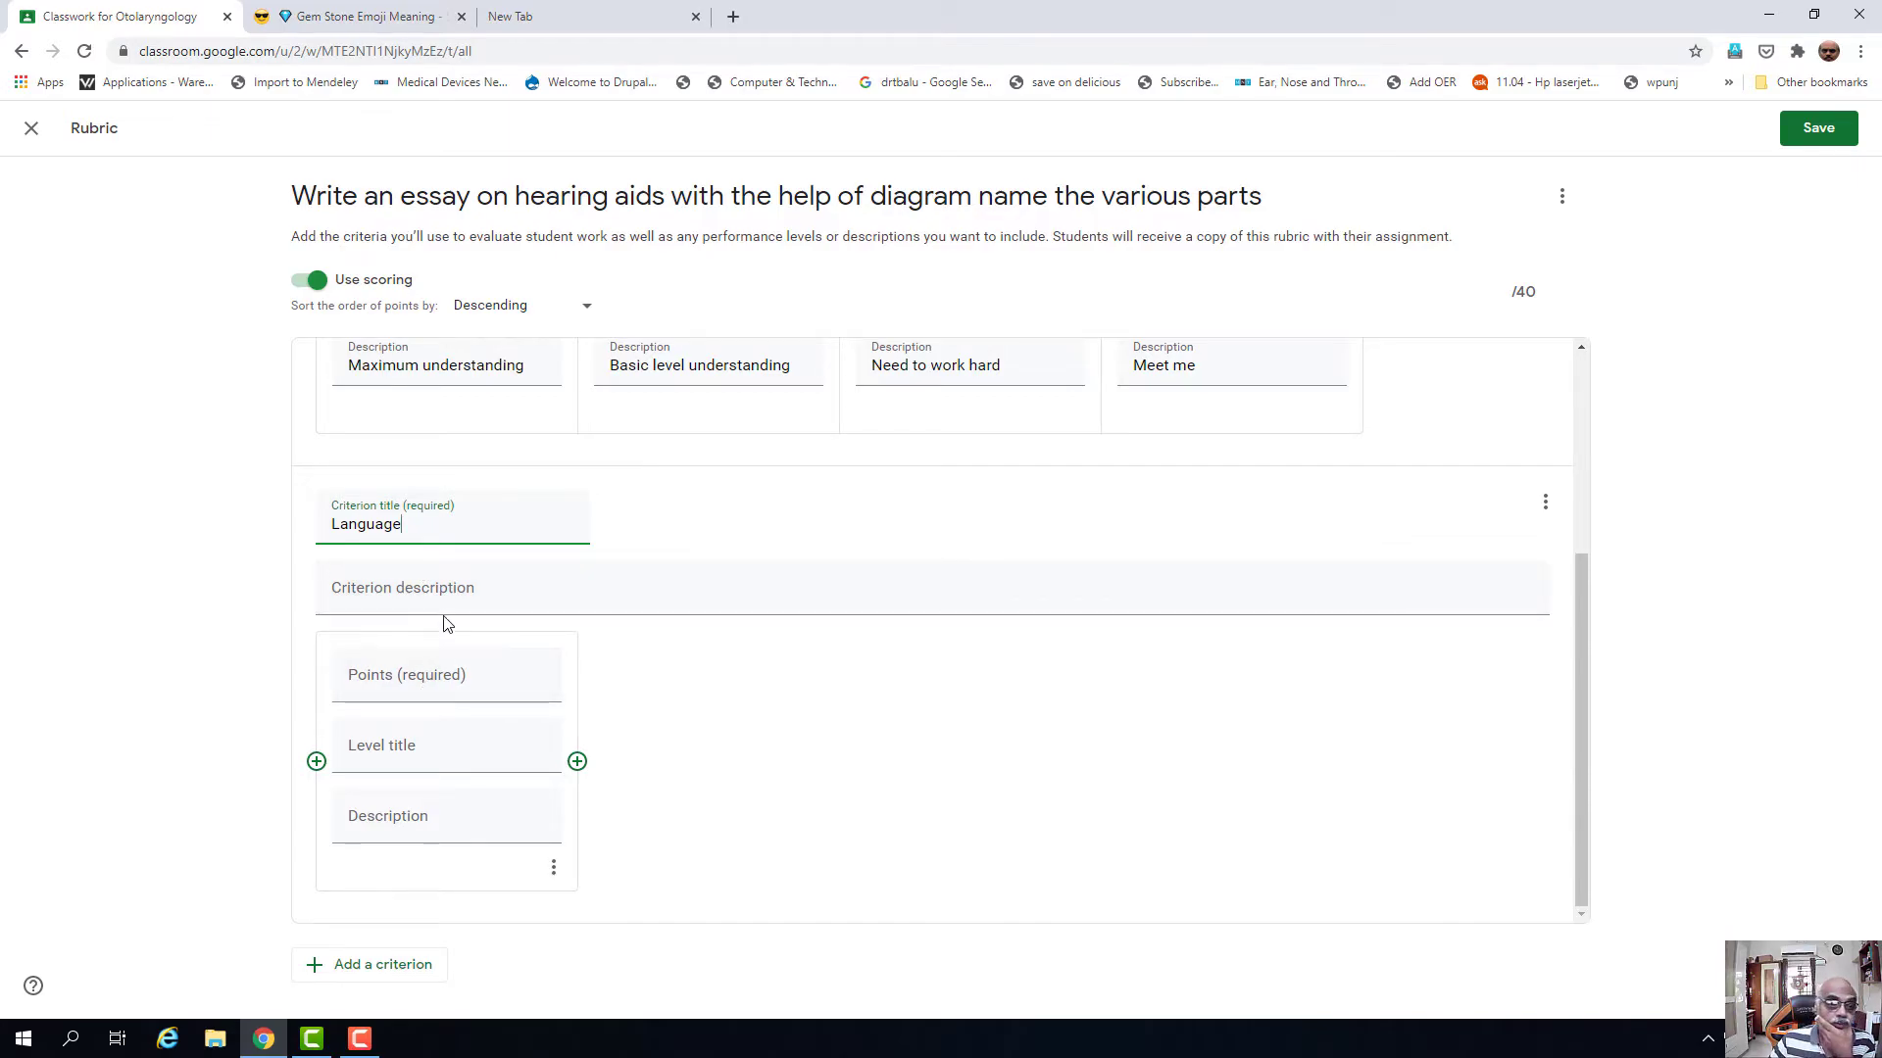
# - Set the Language criterion's first level to 30 points and title it with three check mark emojis followed by "good language"
pyautogui.click(435, 679)
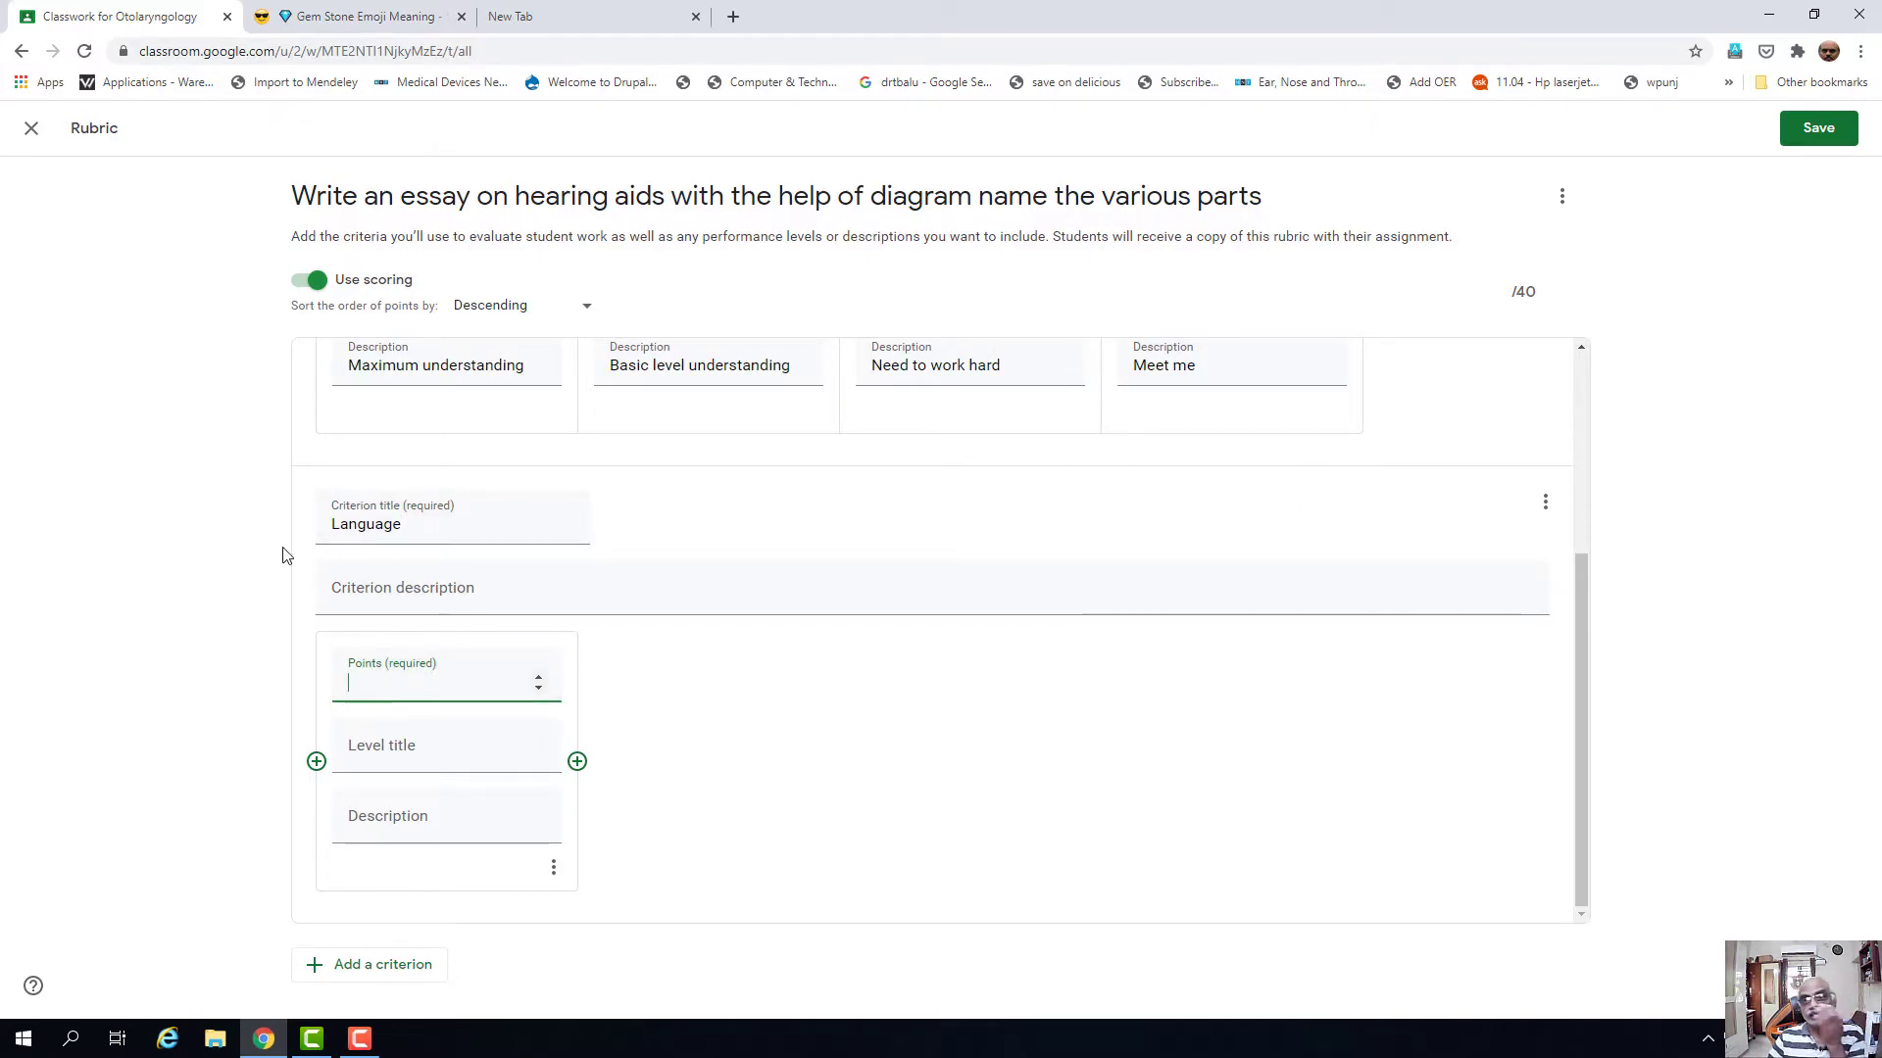
pyautogui.write('30')
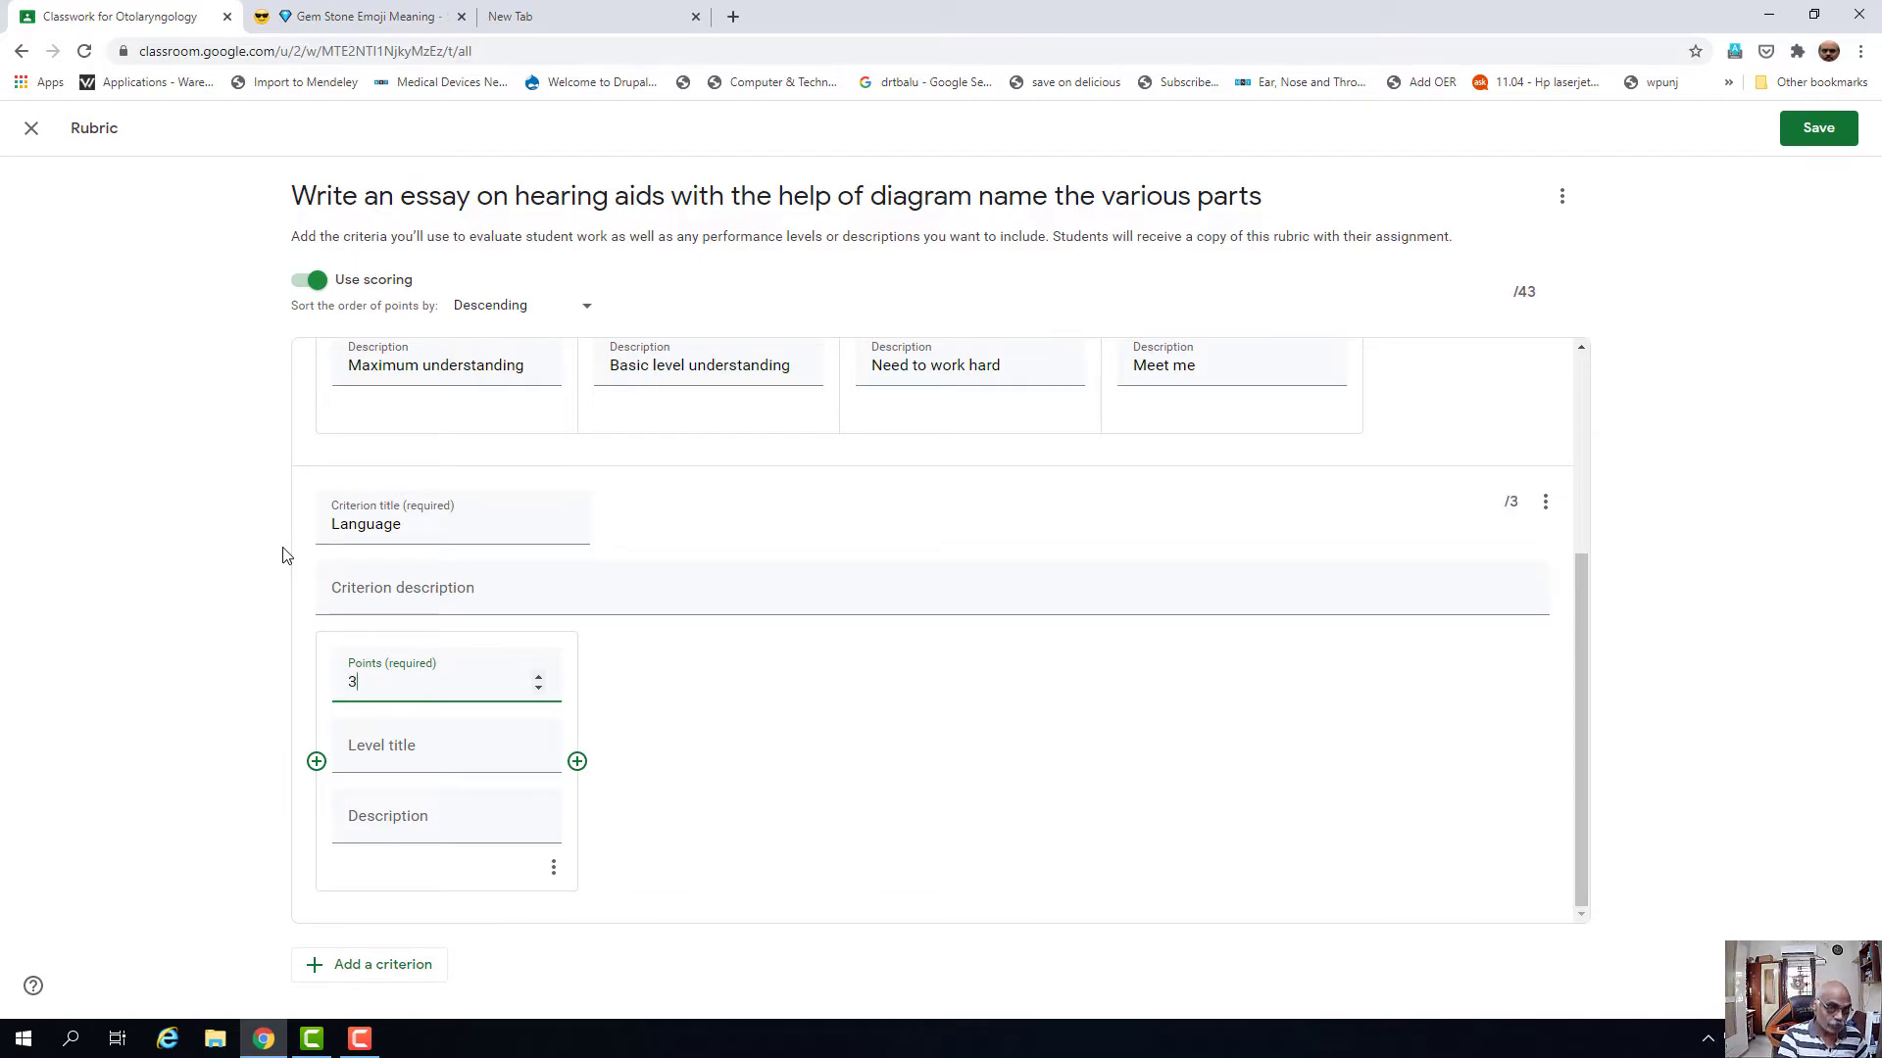
pyautogui.click(385, 764)
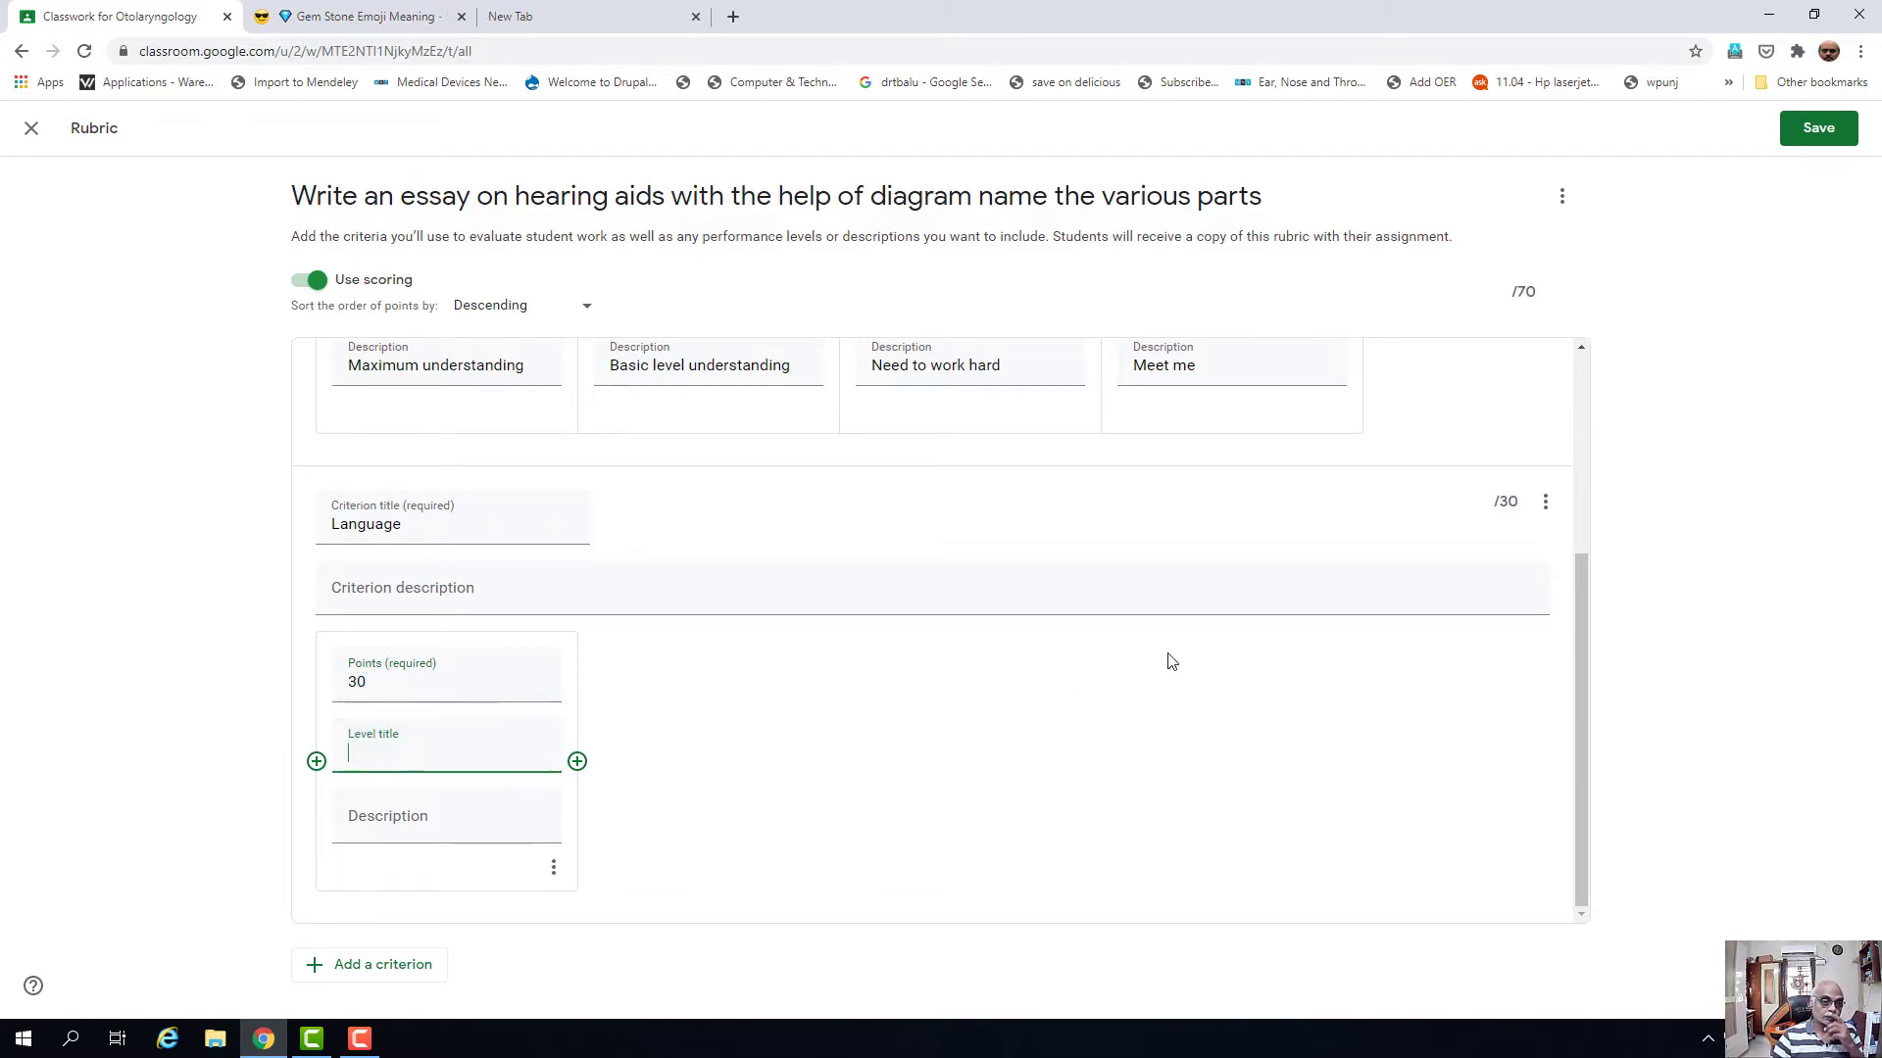
pyautogui.rightClick(355, 750)
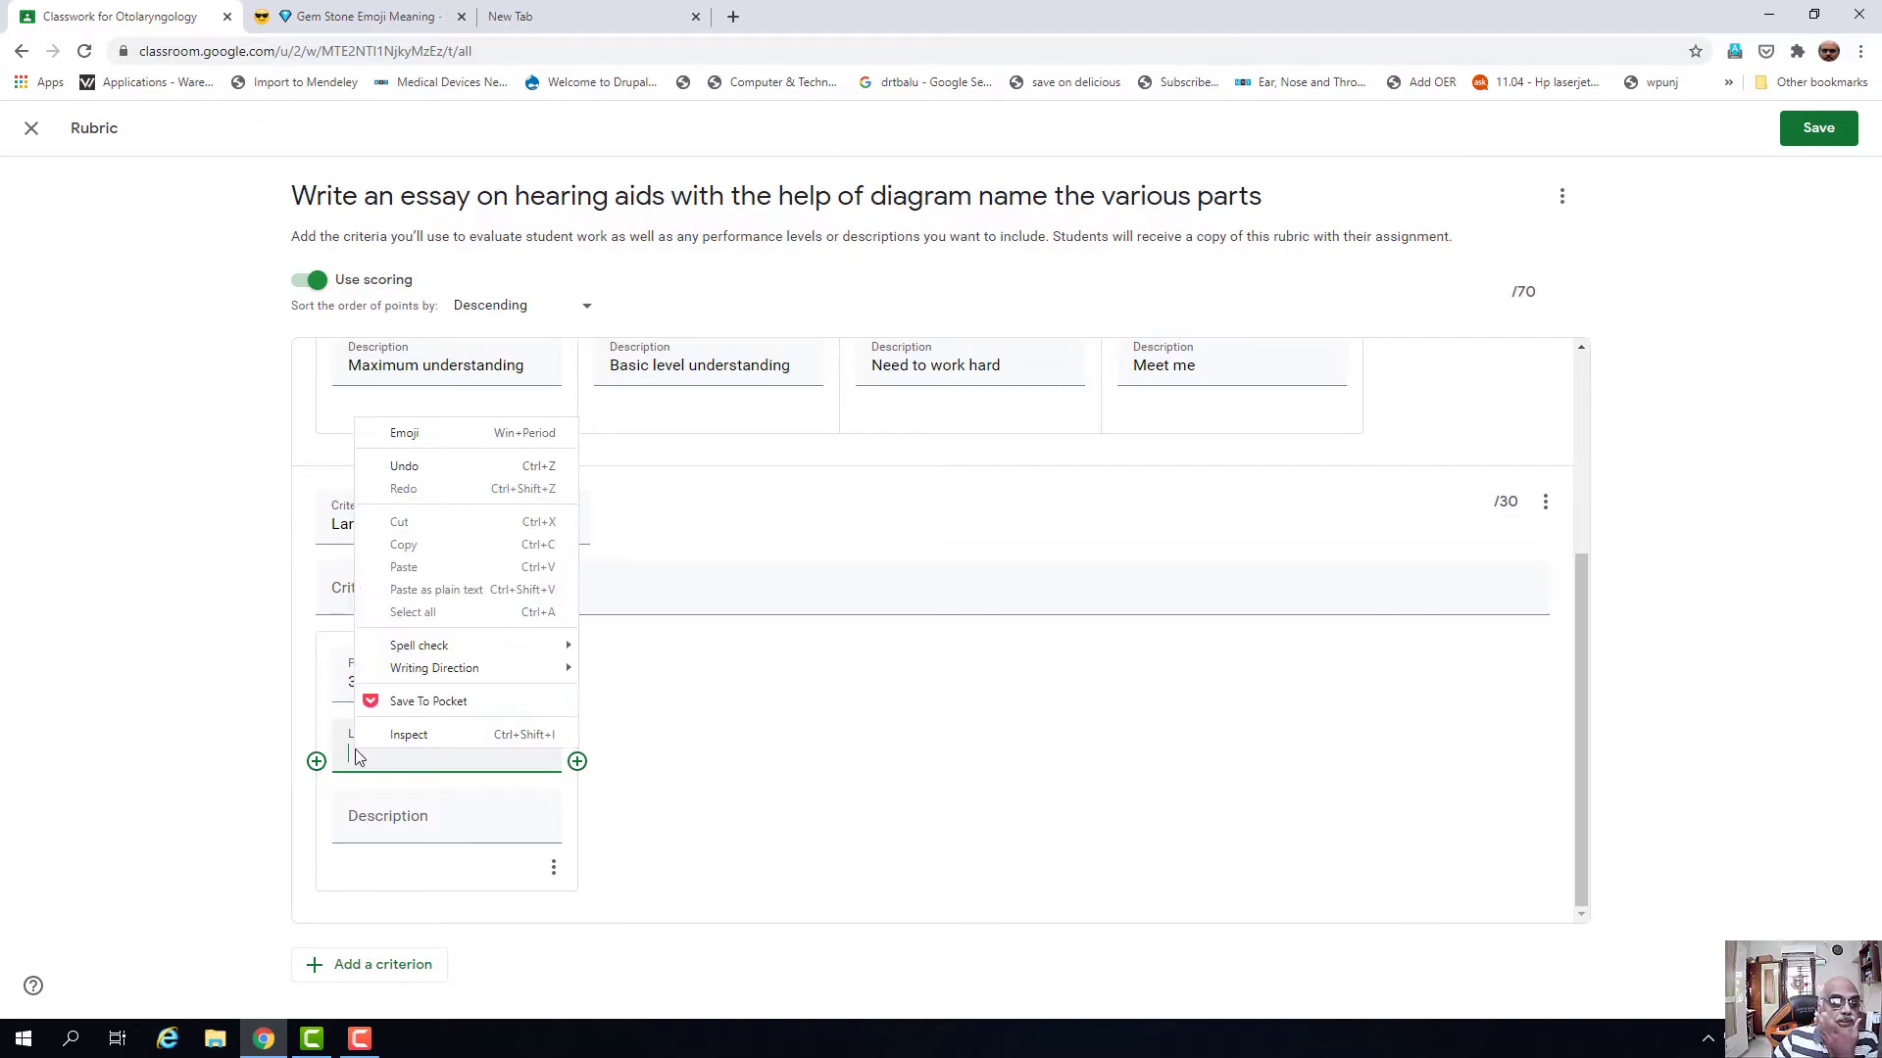
pyautogui.click(480, 437)
pyautogui.click(415, 477)
pyautogui.click(414, 478)
pyautogui.click(415, 477)
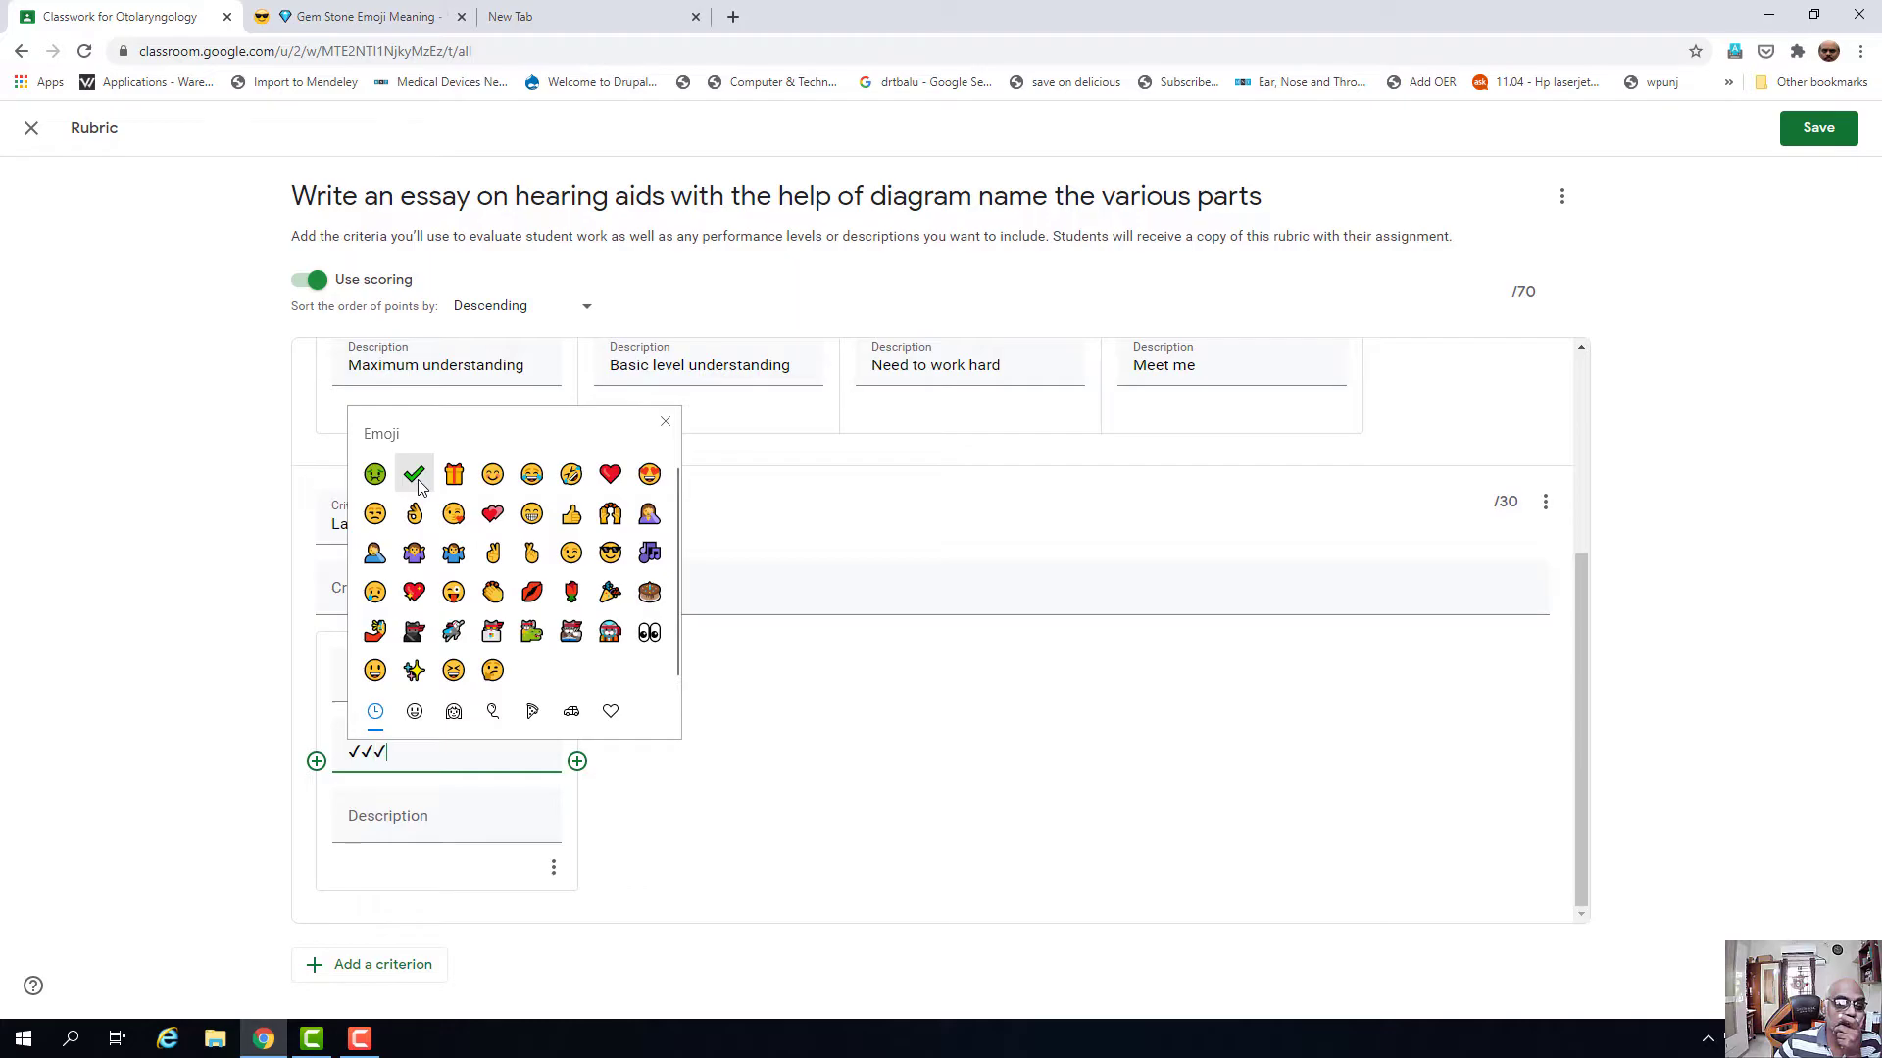
pyautogui.click(664, 425)
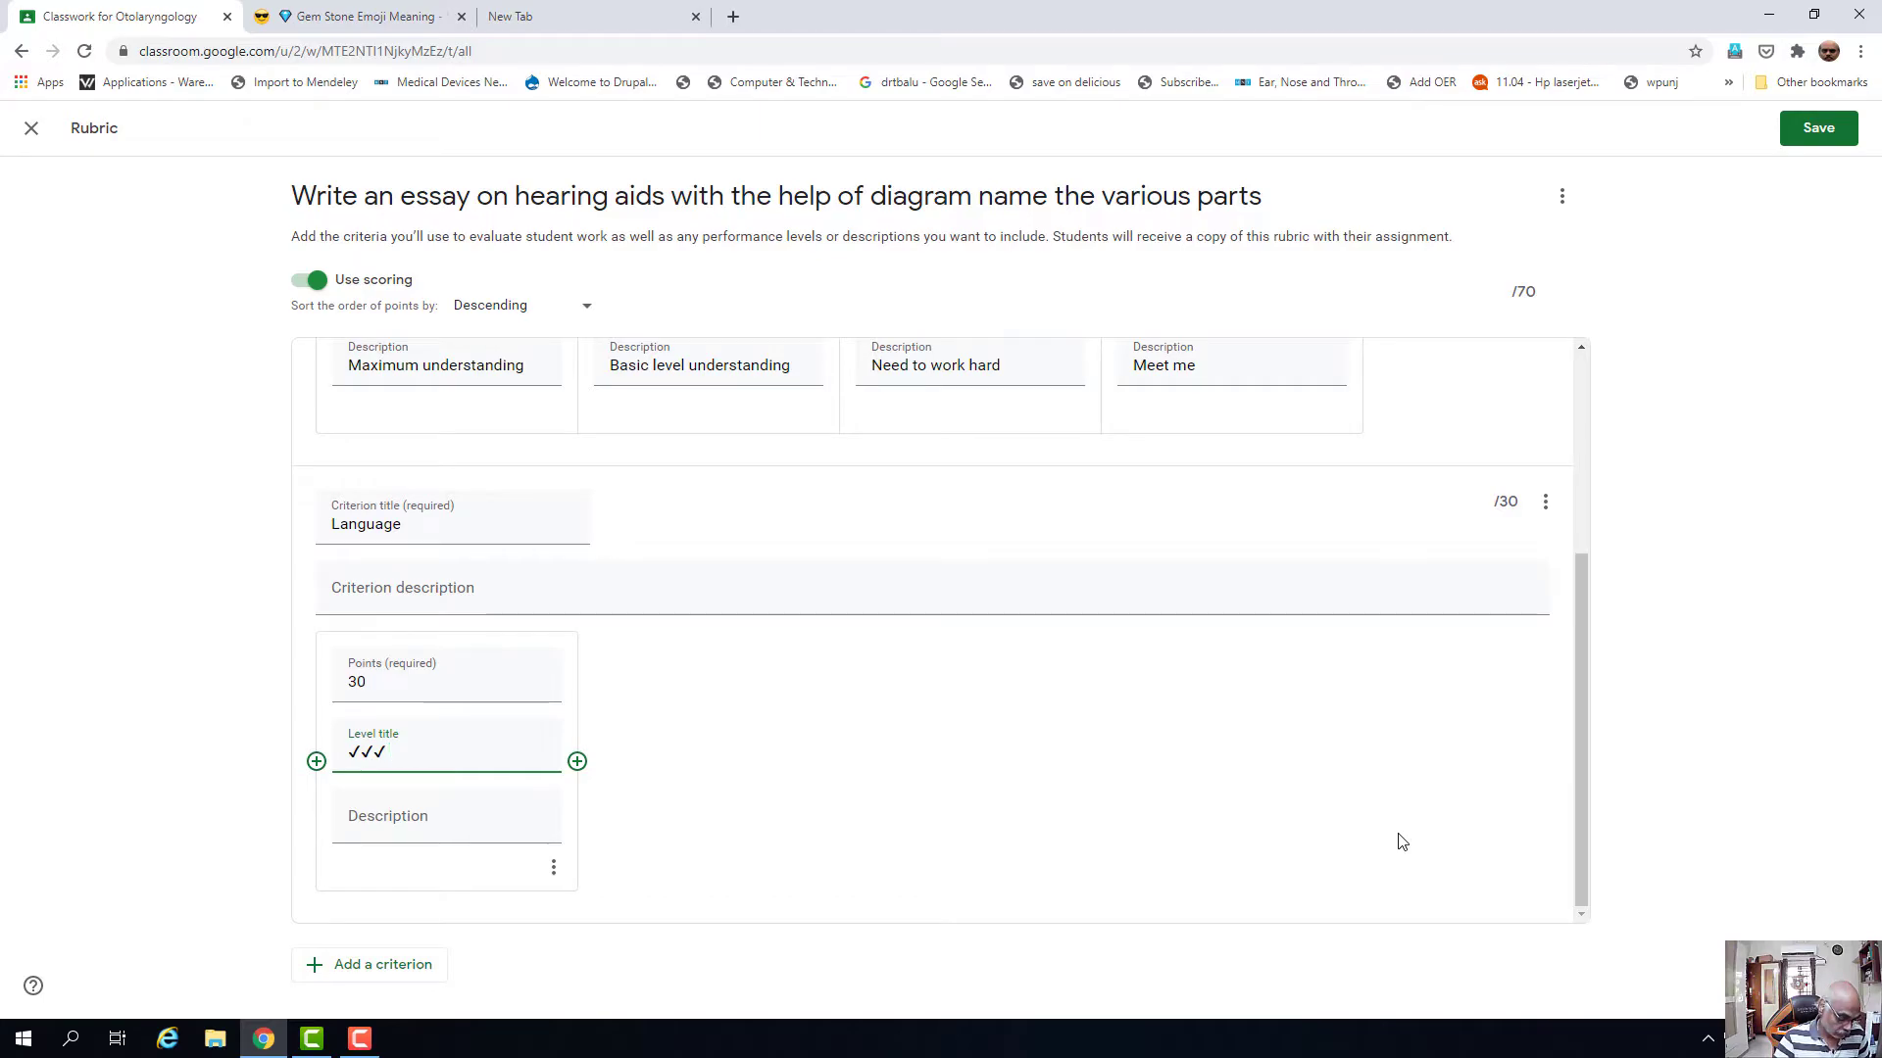
pyautogui.write('good language')
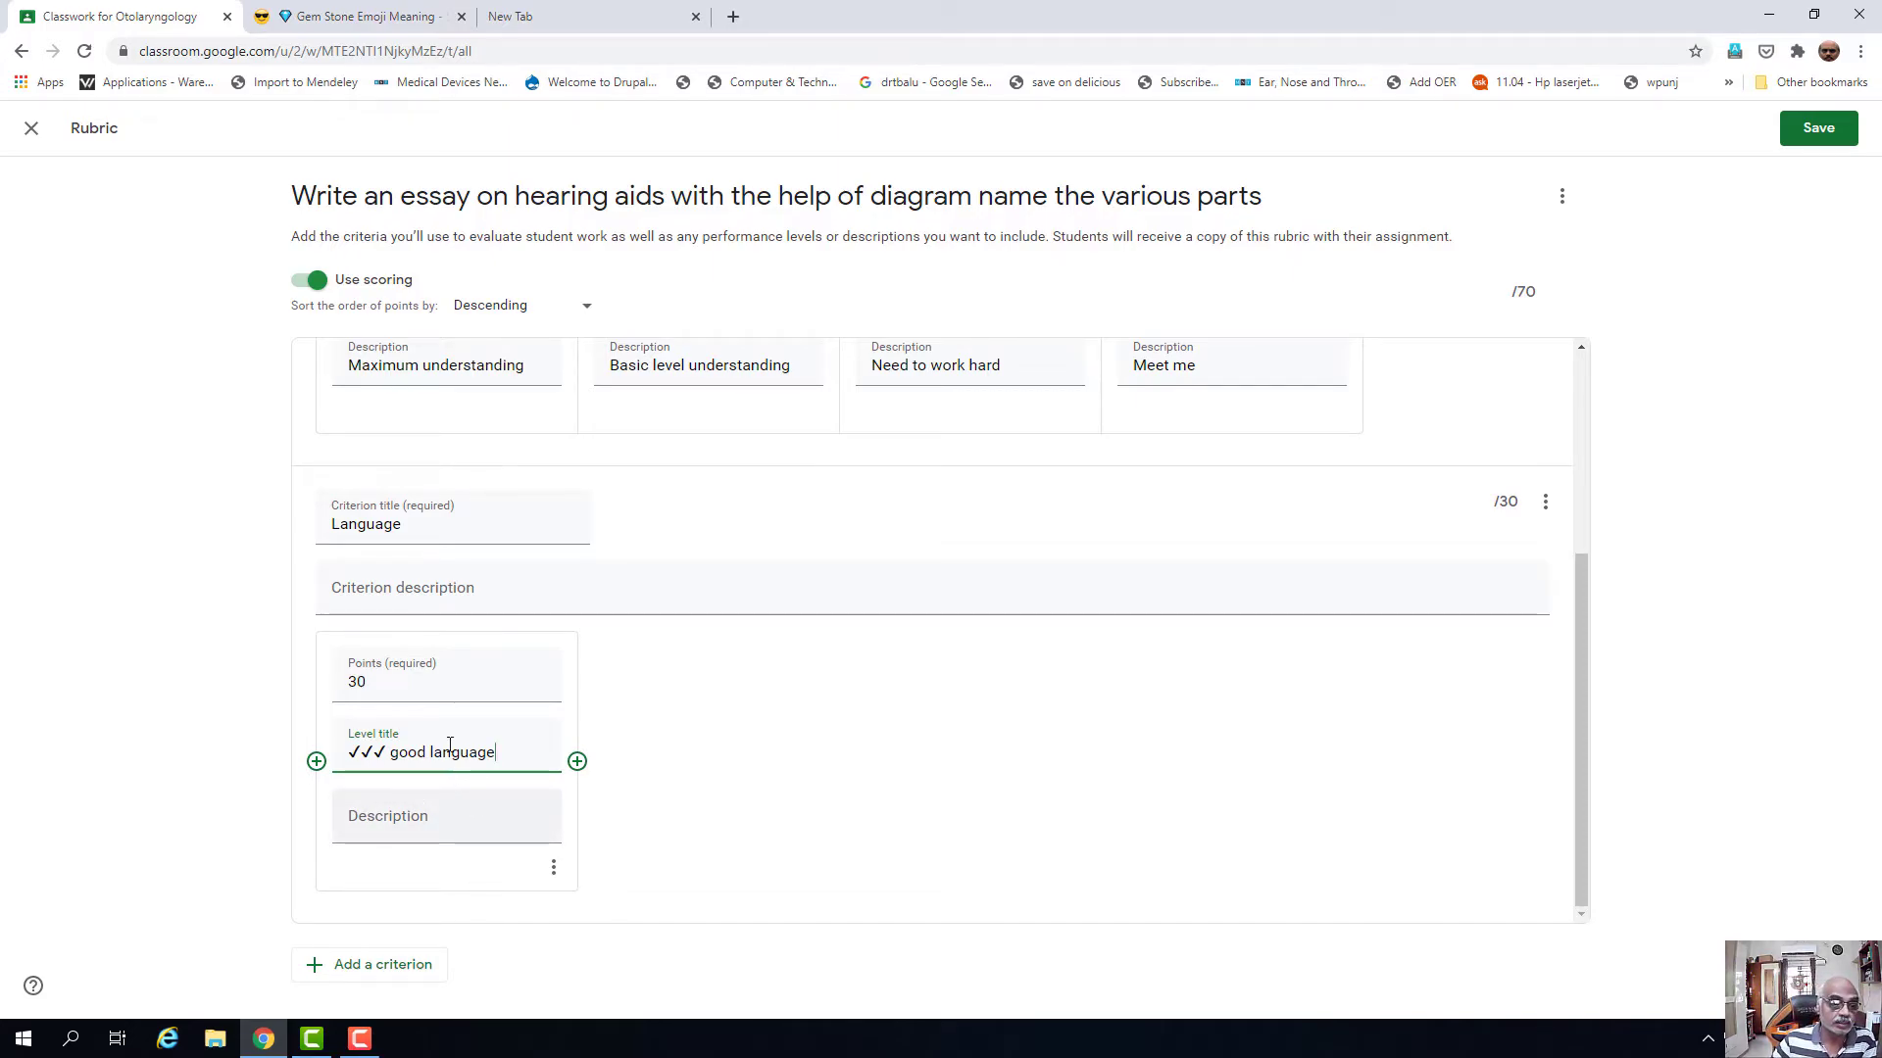
# - Add a 20-point level to the Language criterion, titled with two check mark emojis followed by "Fair language"
pyautogui.click(577, 761)
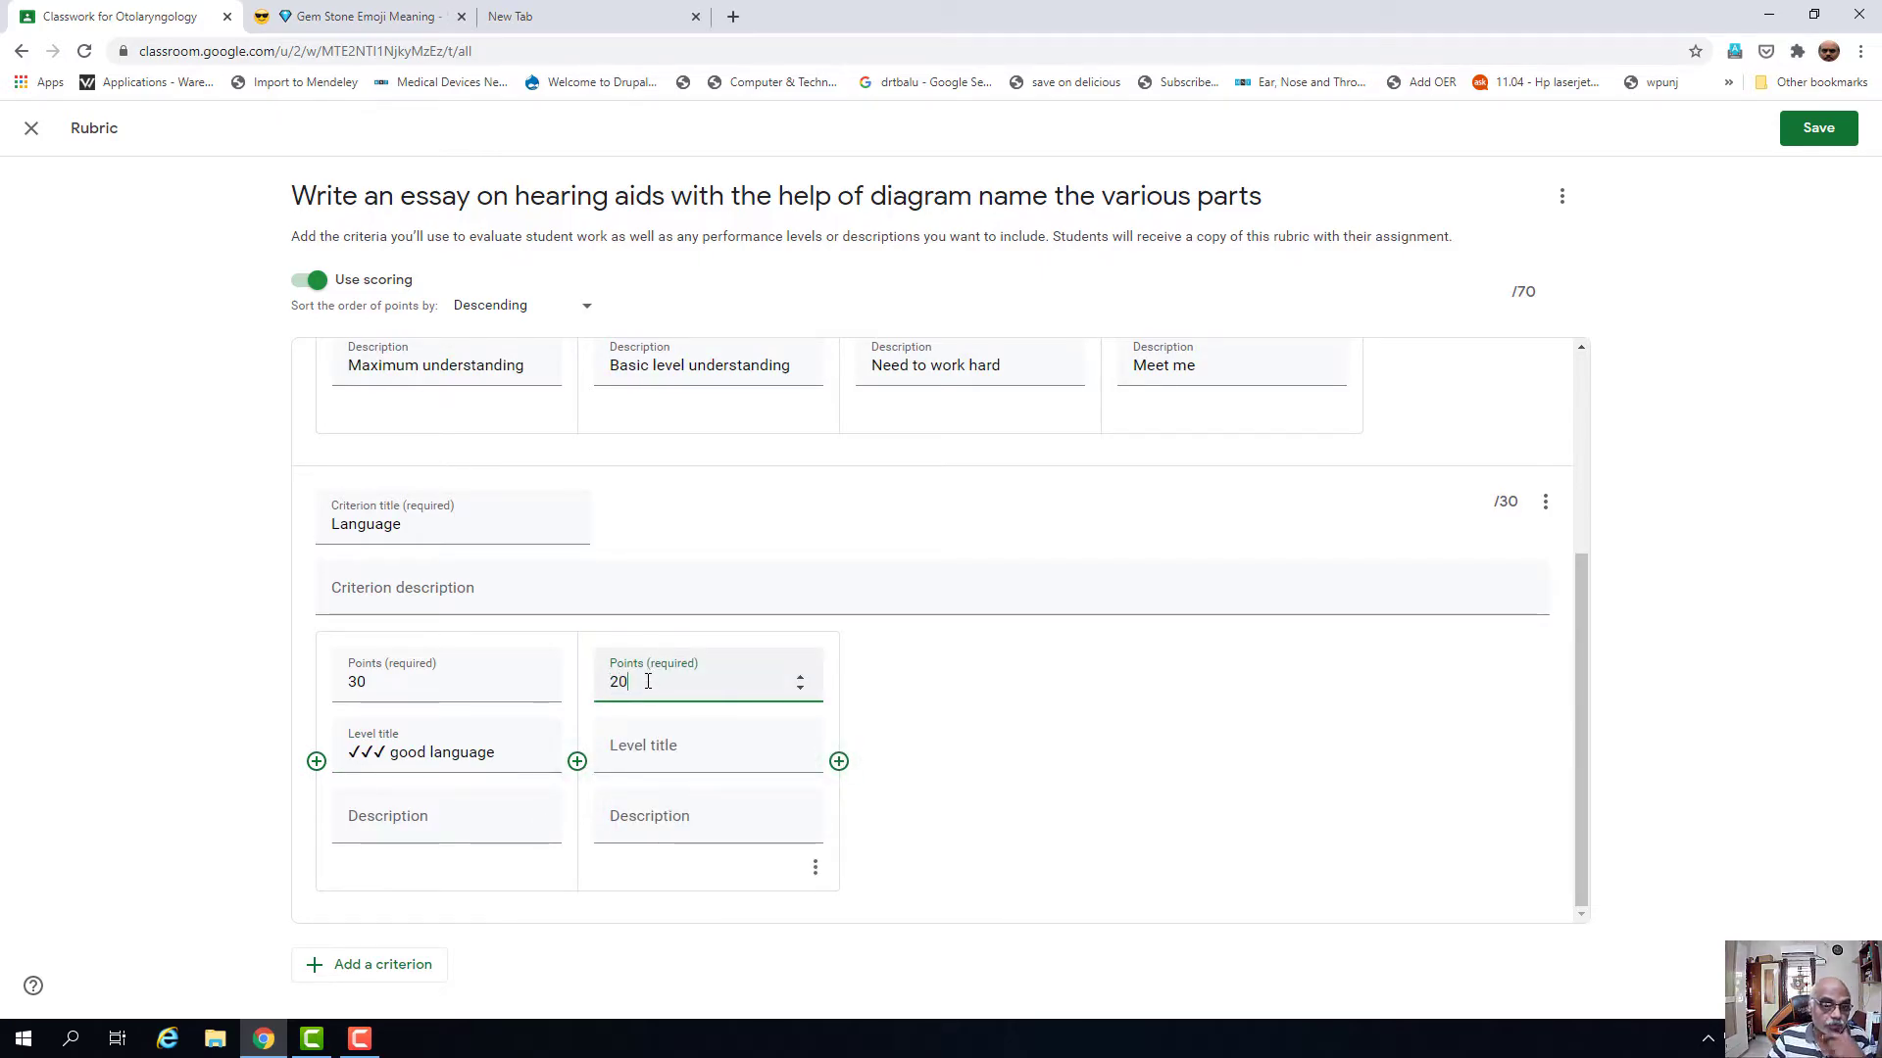
pyautogui.click(654, 760)
pyautogui.rightClick(654, 763)
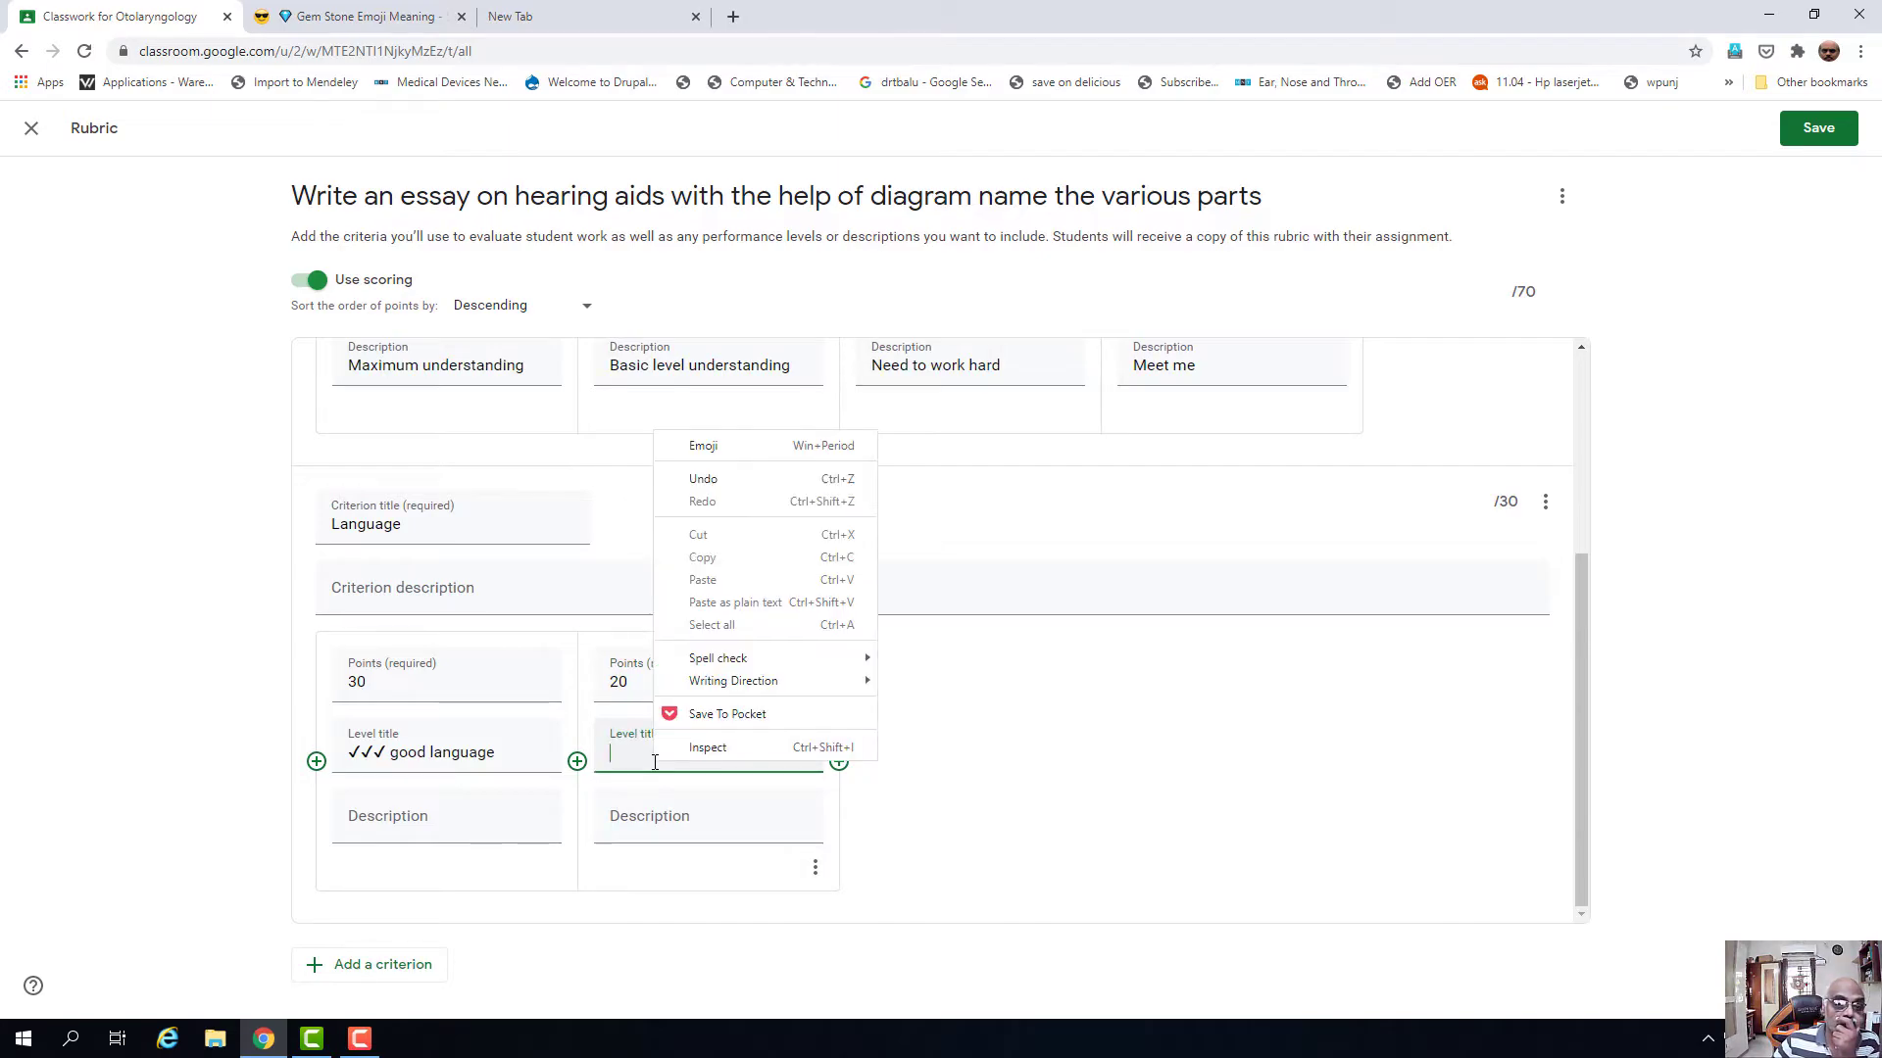
pyautogui.click(725, 445)
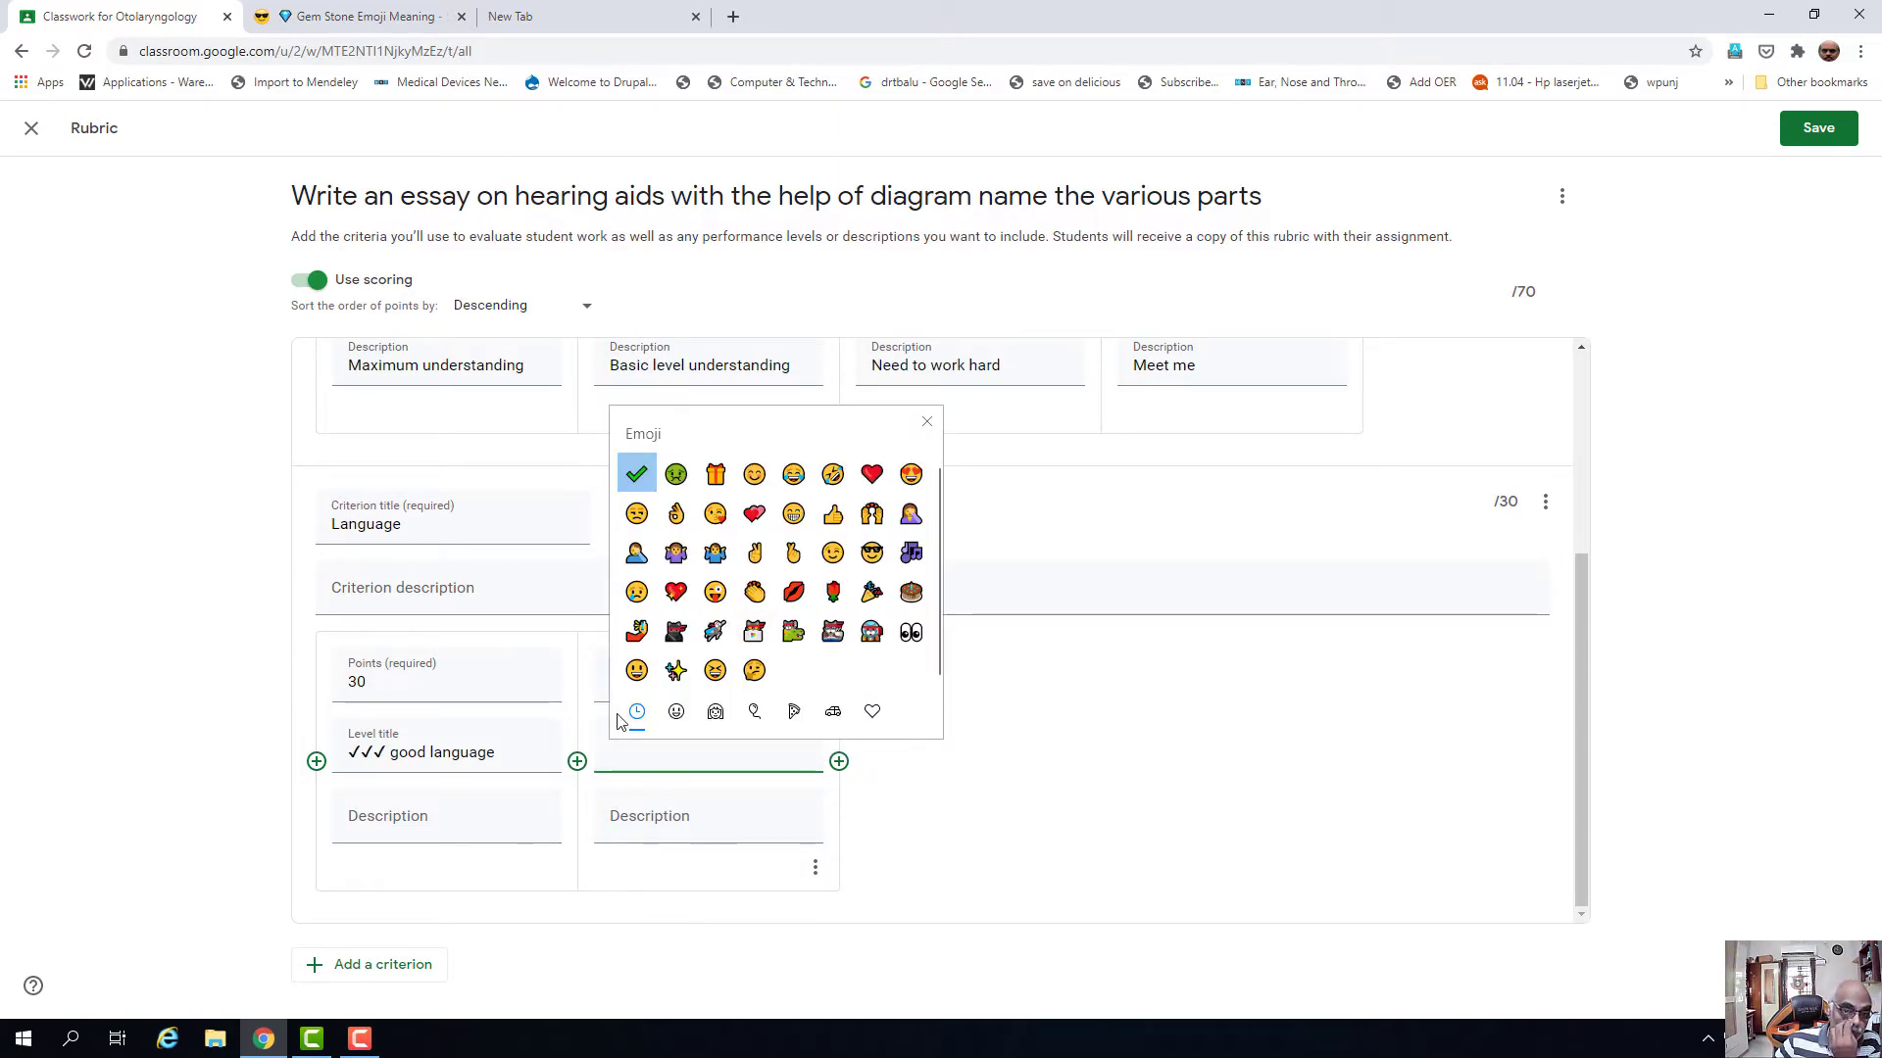
pyautogui.click(636, 474)
pyautogui.click(636, 474)
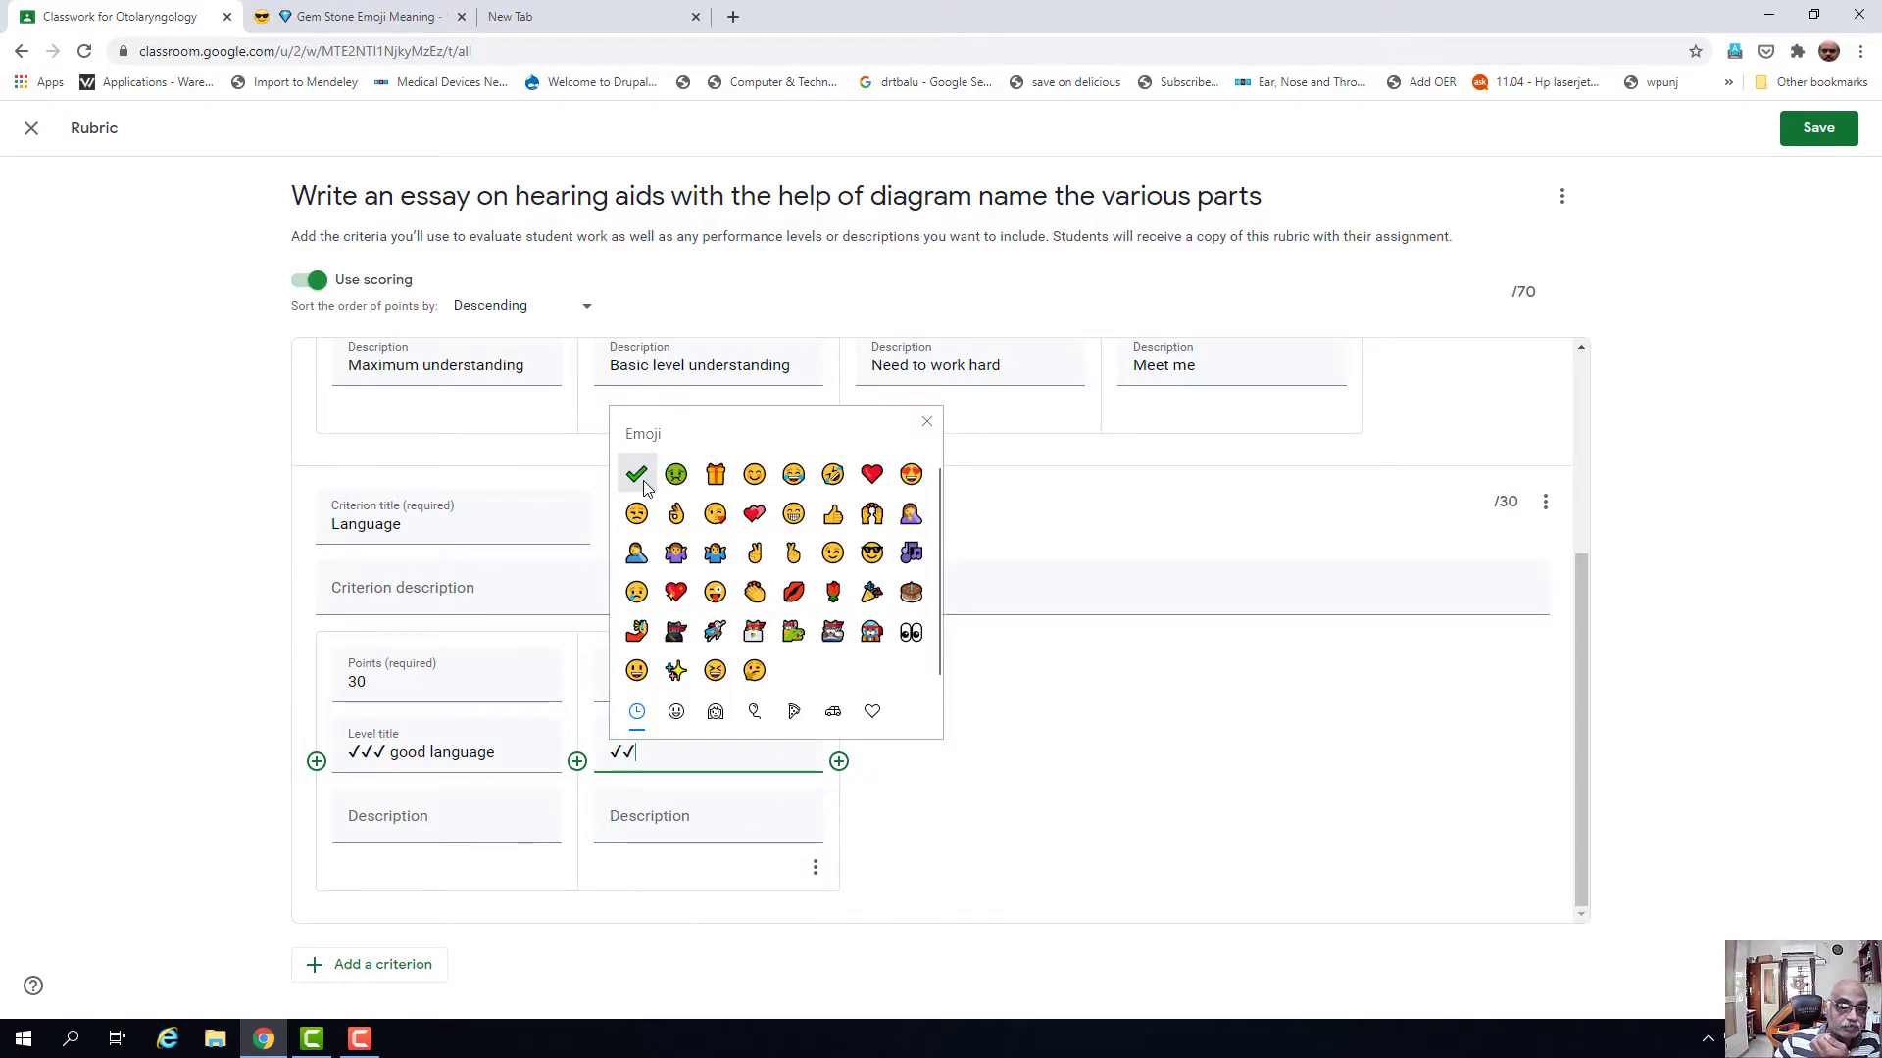
pyautogui.click(926, 422)
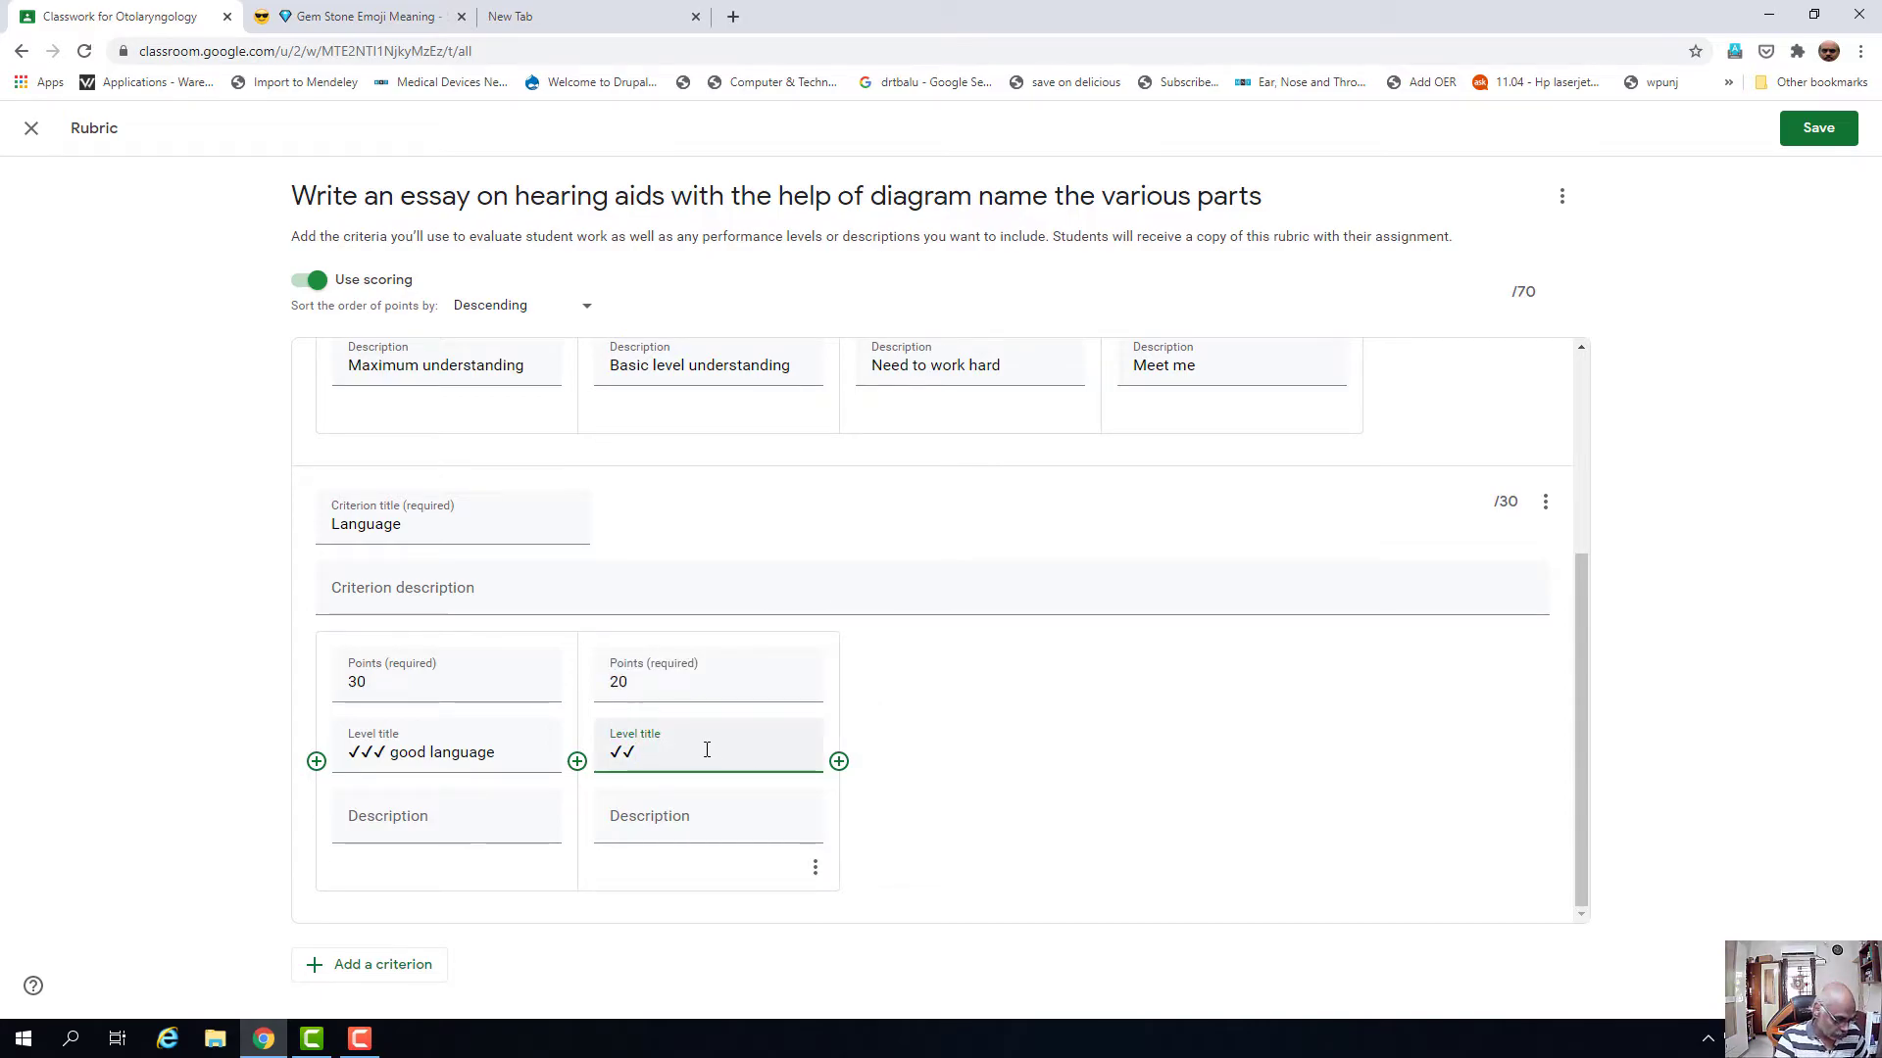
pyautogui.write('Fai')
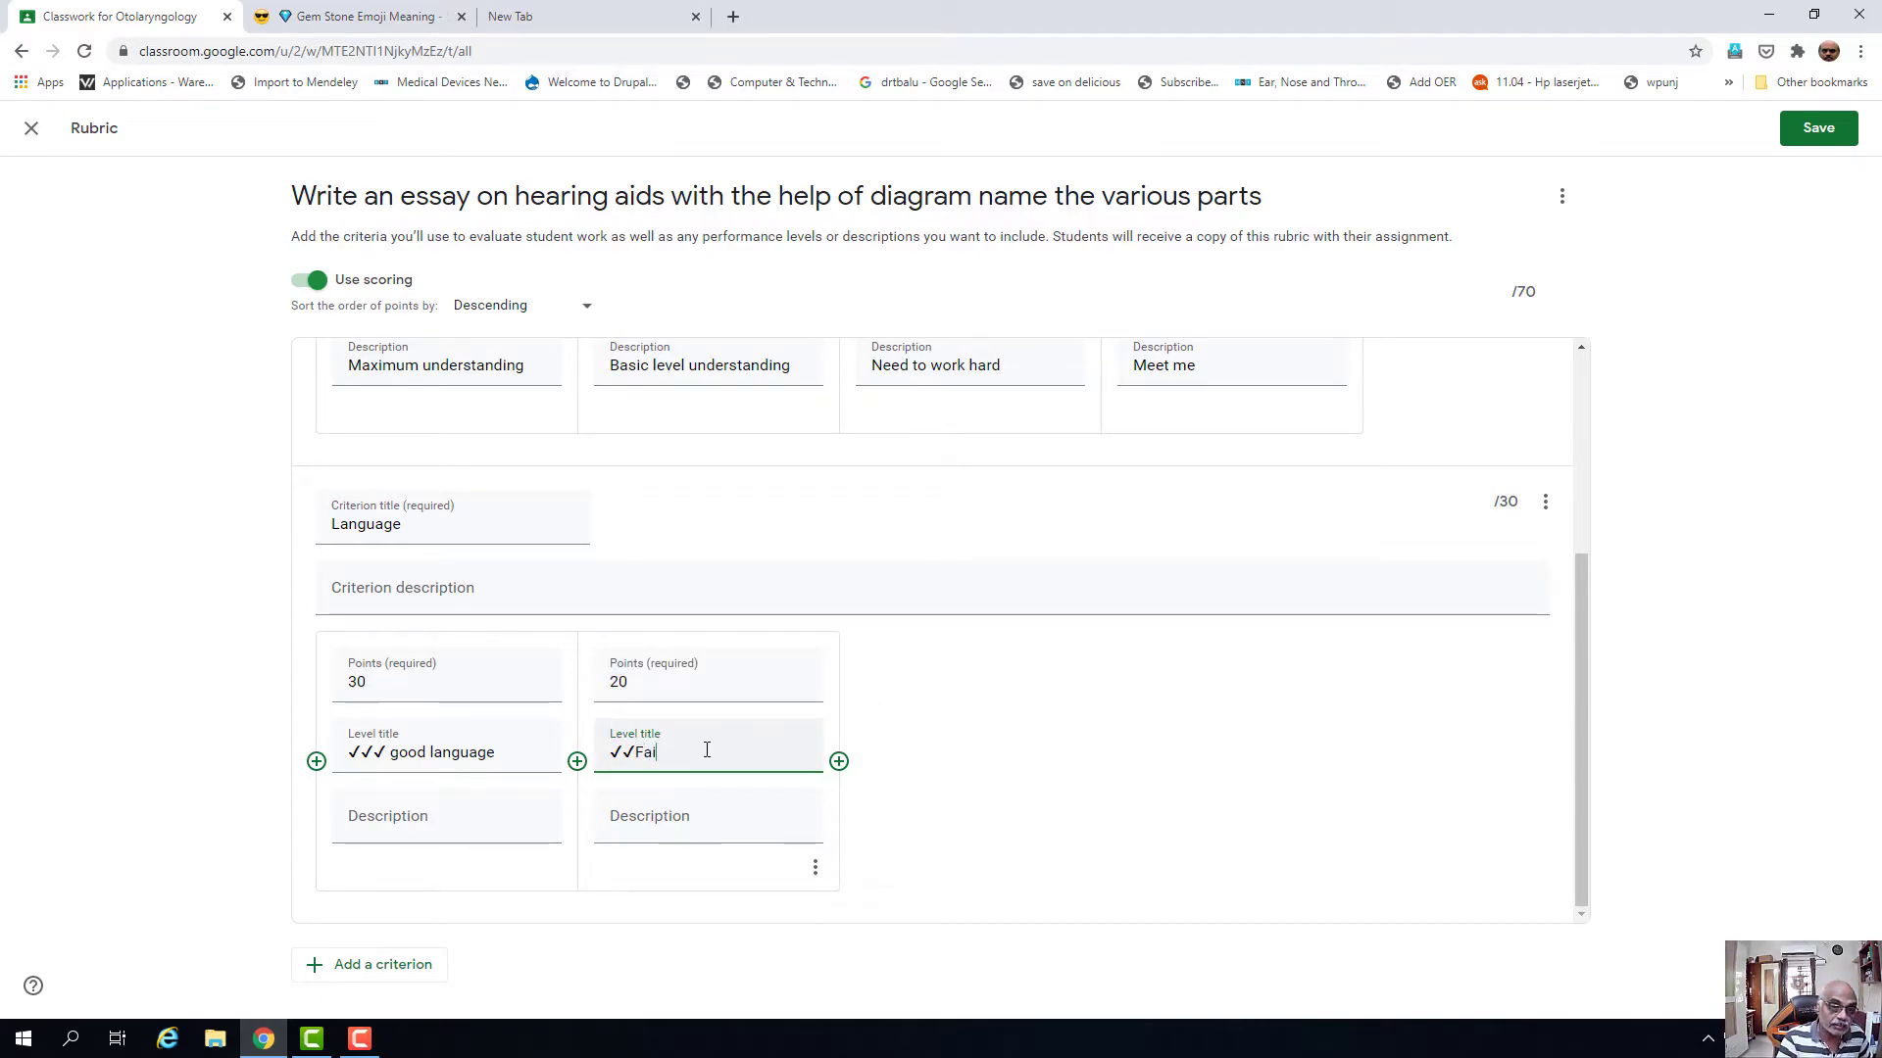
pyautogui.press('BackSpace')
pyautogui.press('BackSpace')
pyautogui.write('r language')
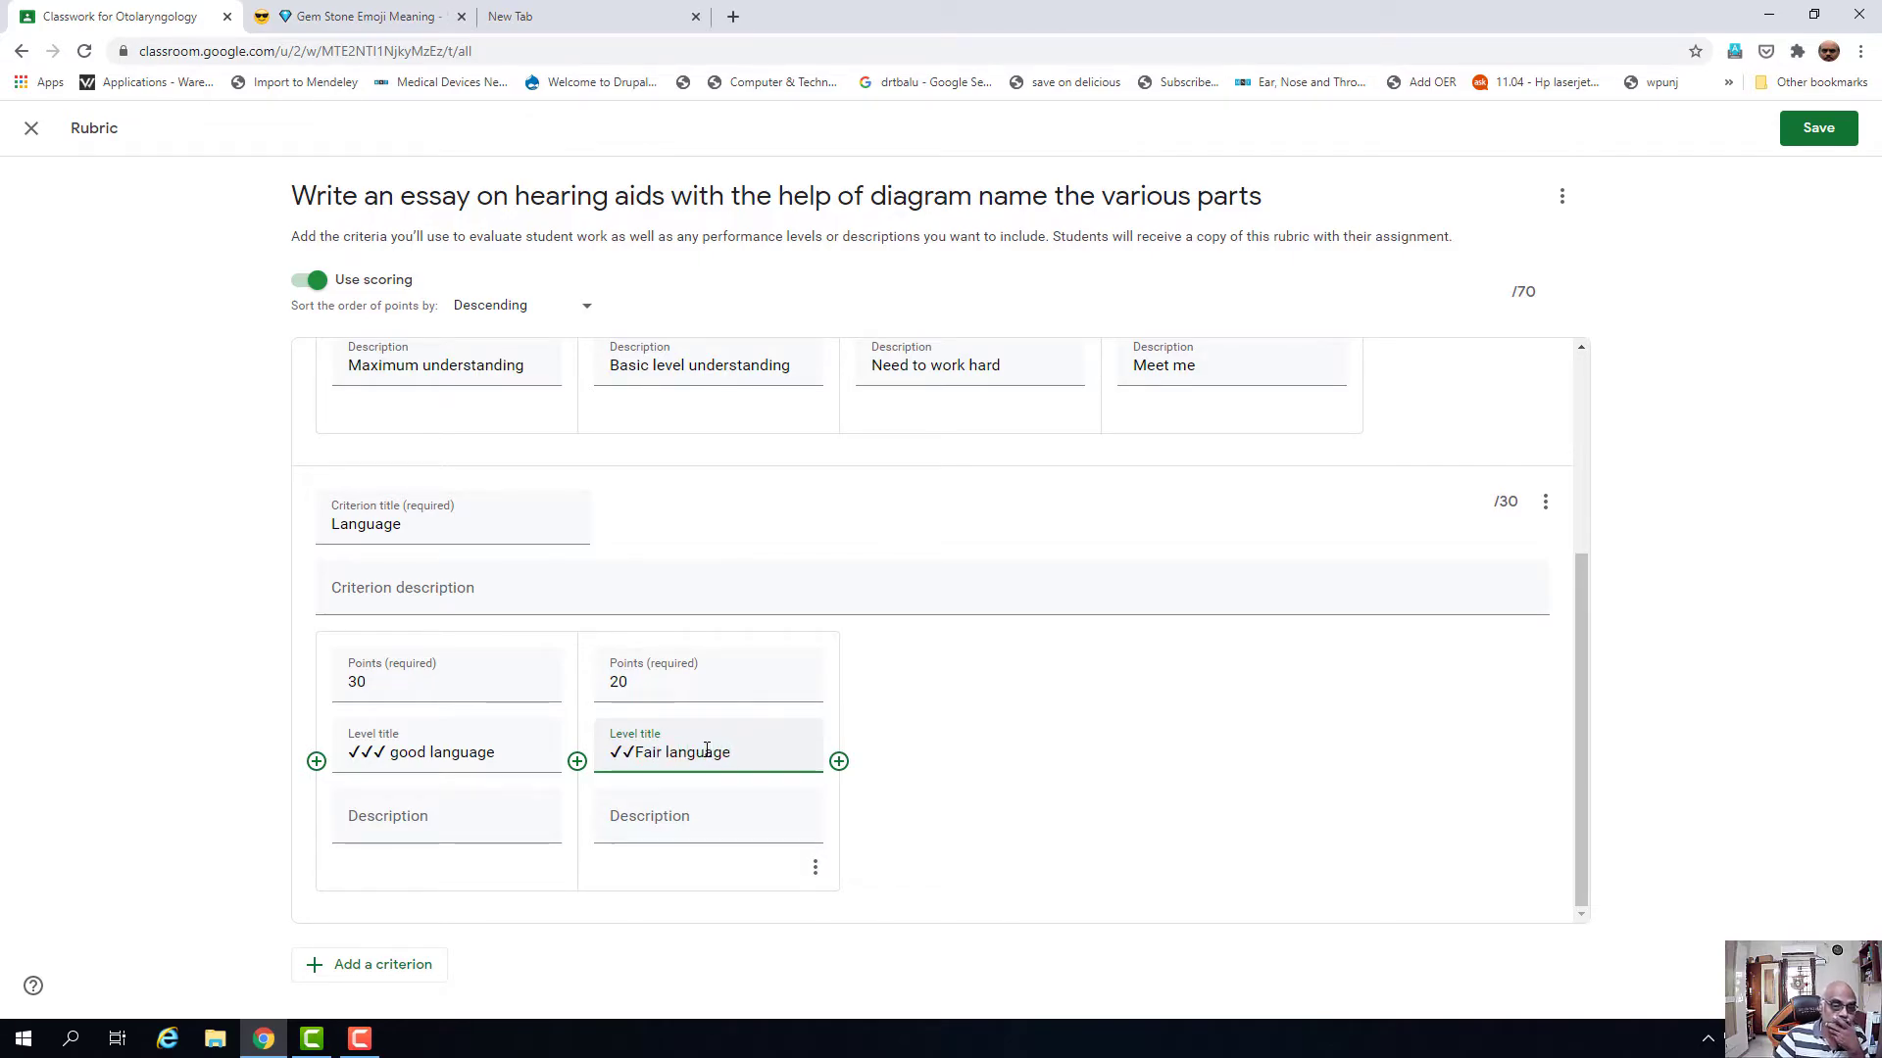
# - Add a 10-point level to the Language criterion, titled with one check mark emoji followed by "Can do better"
pyautogui.click(839, 762)
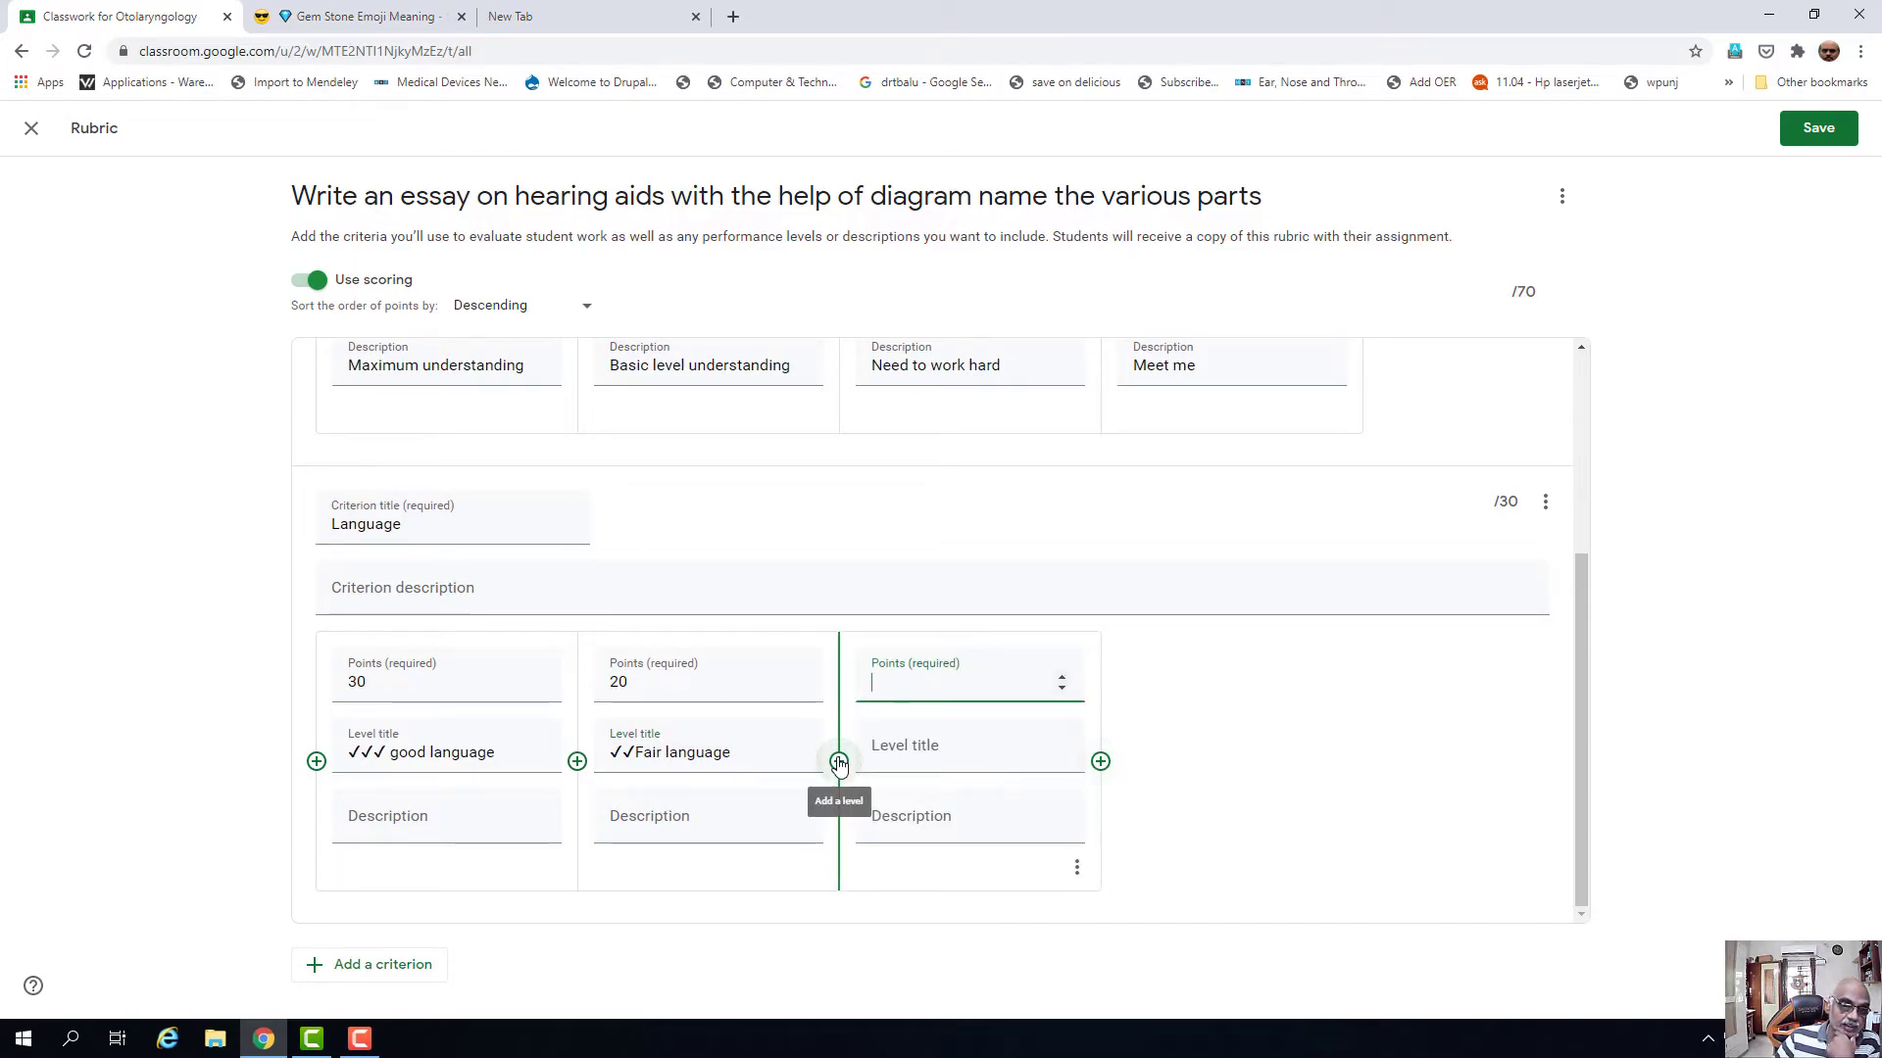
pyautogui.write('10')
pyautogui.click(891, 746)
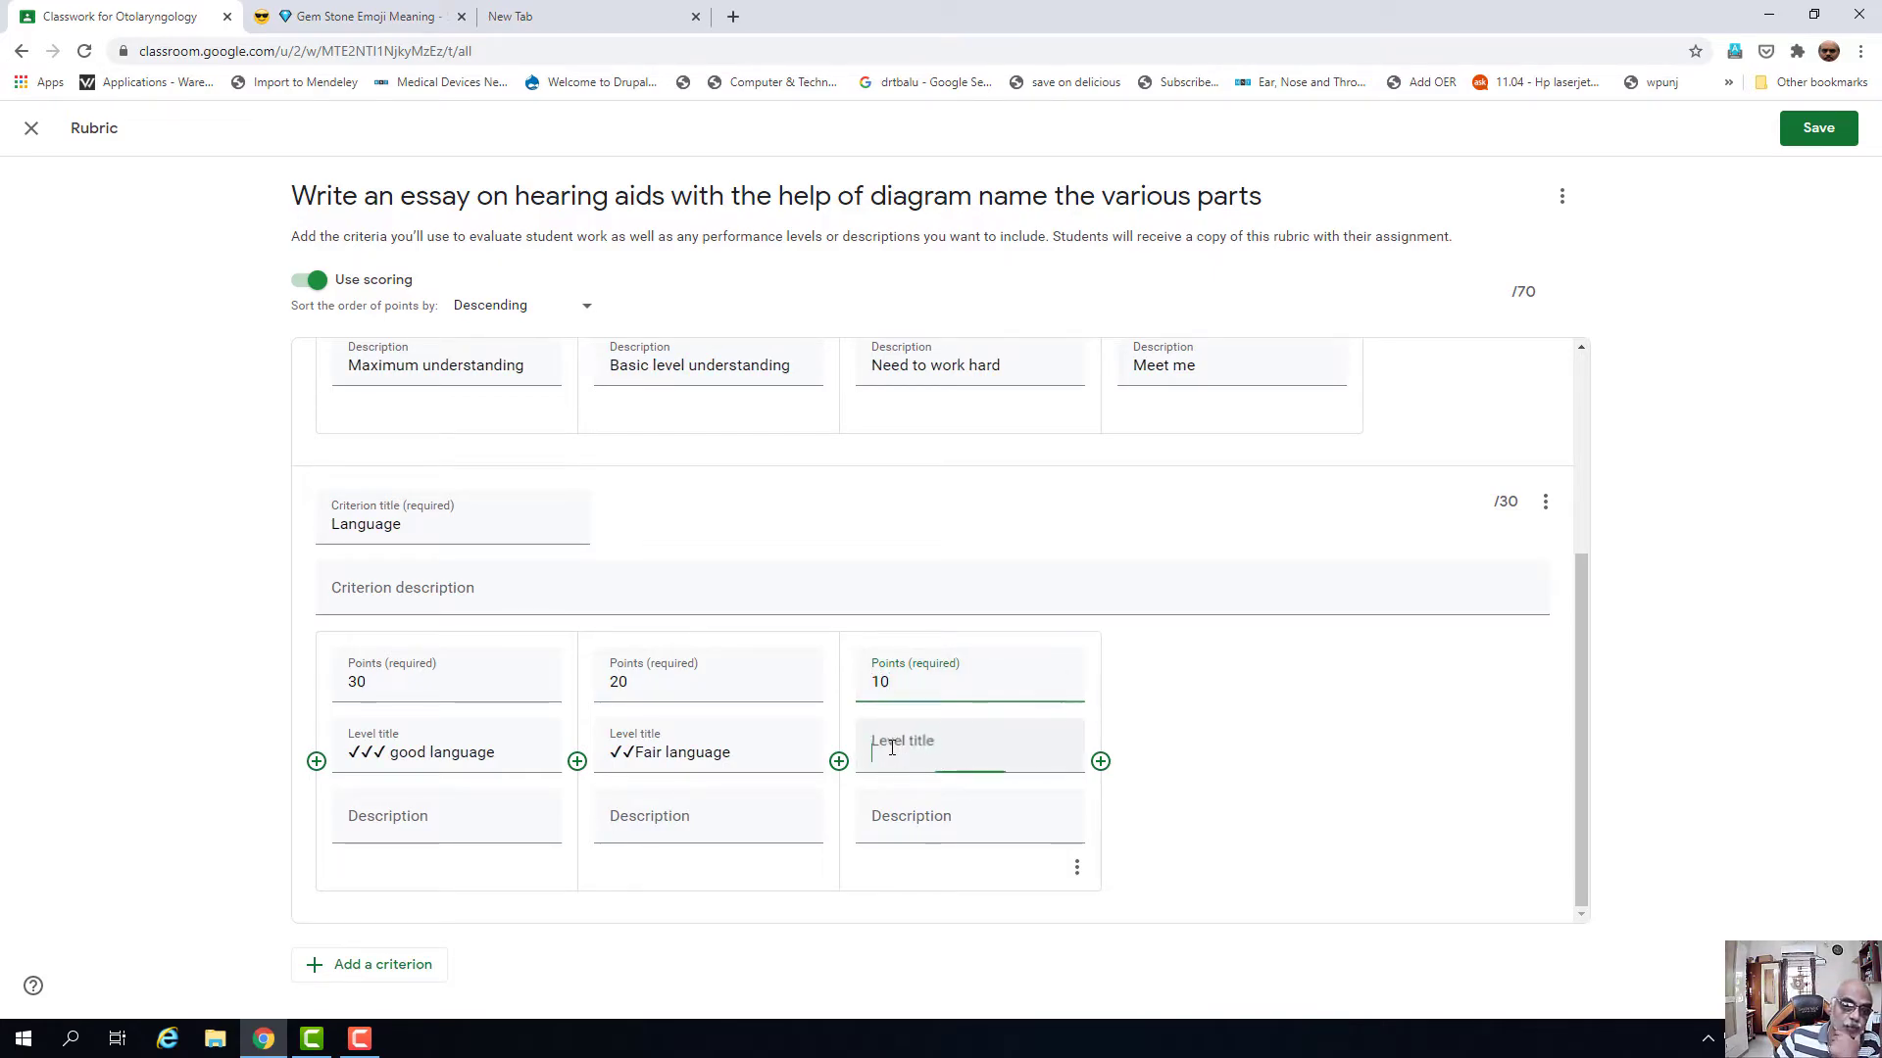
pyautogui.rightClick(892, 746)
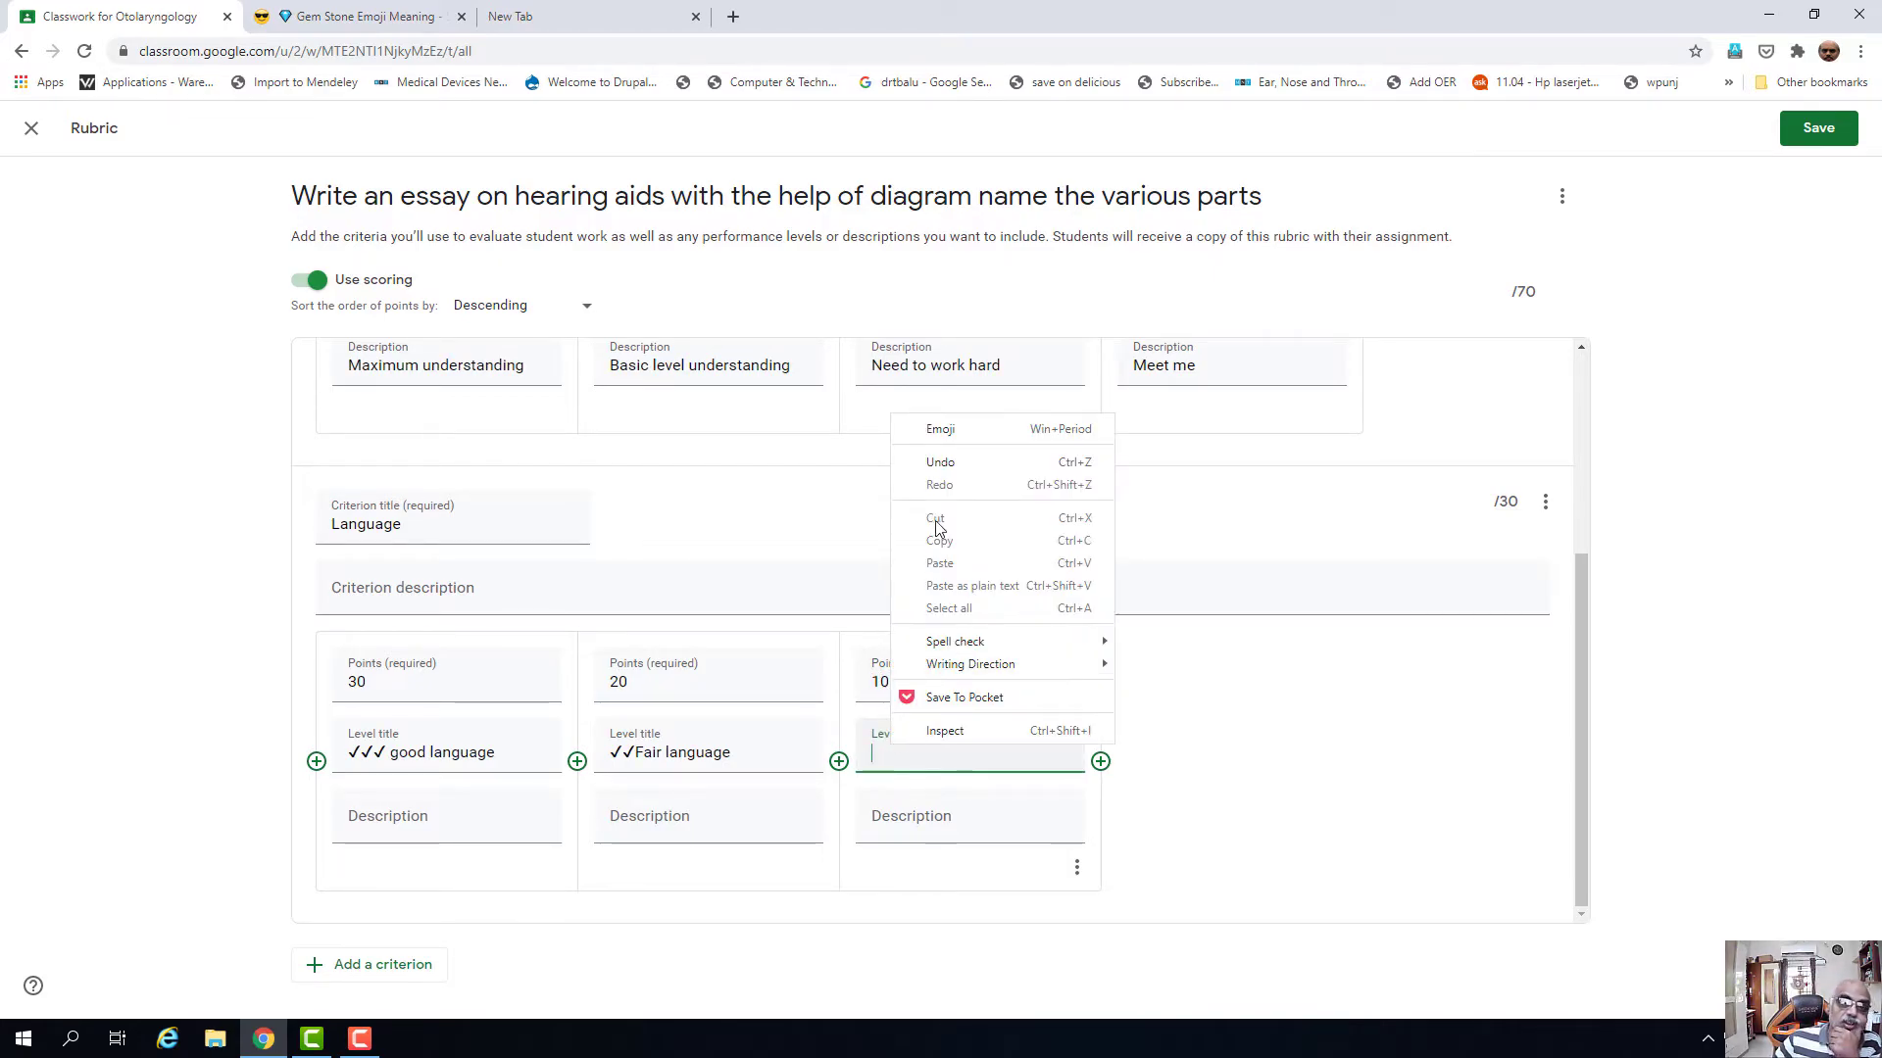
pyautogui.click(947, 430)
pyautogui.click(898, 474)
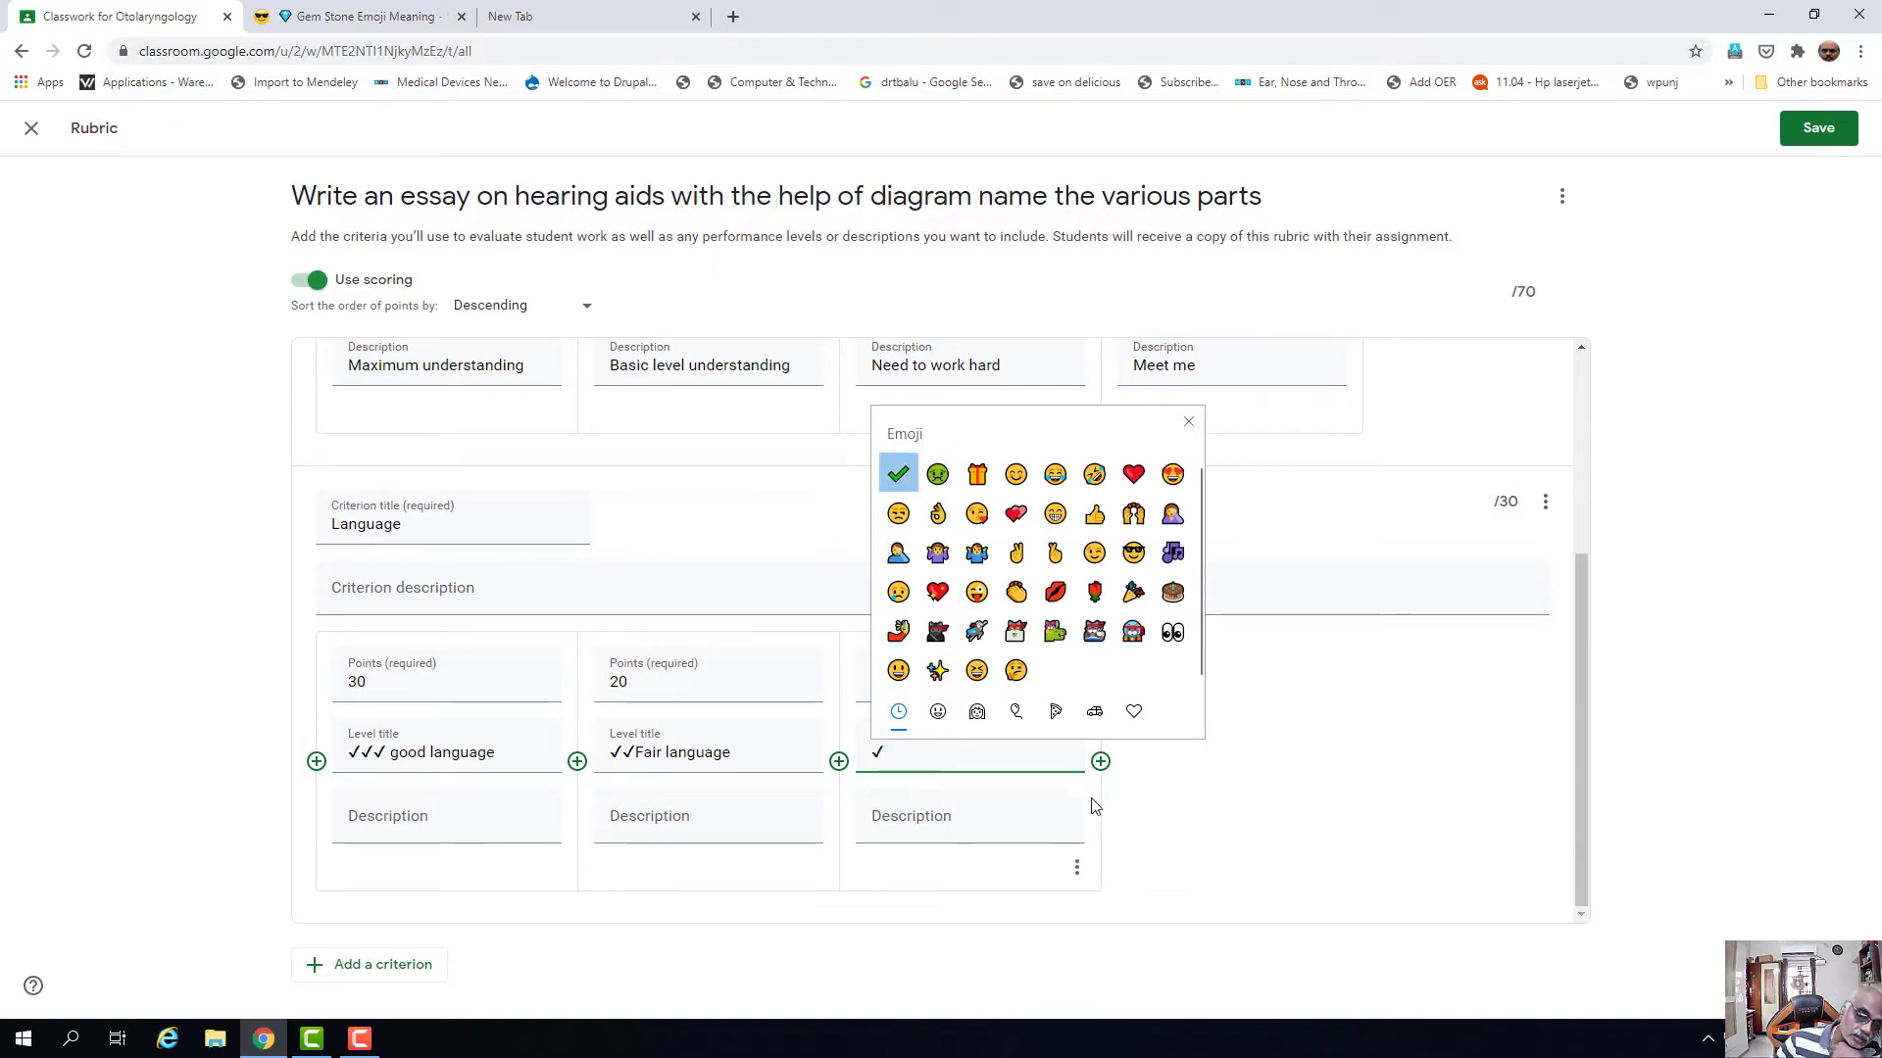
pyautogui.click(1189, 422)
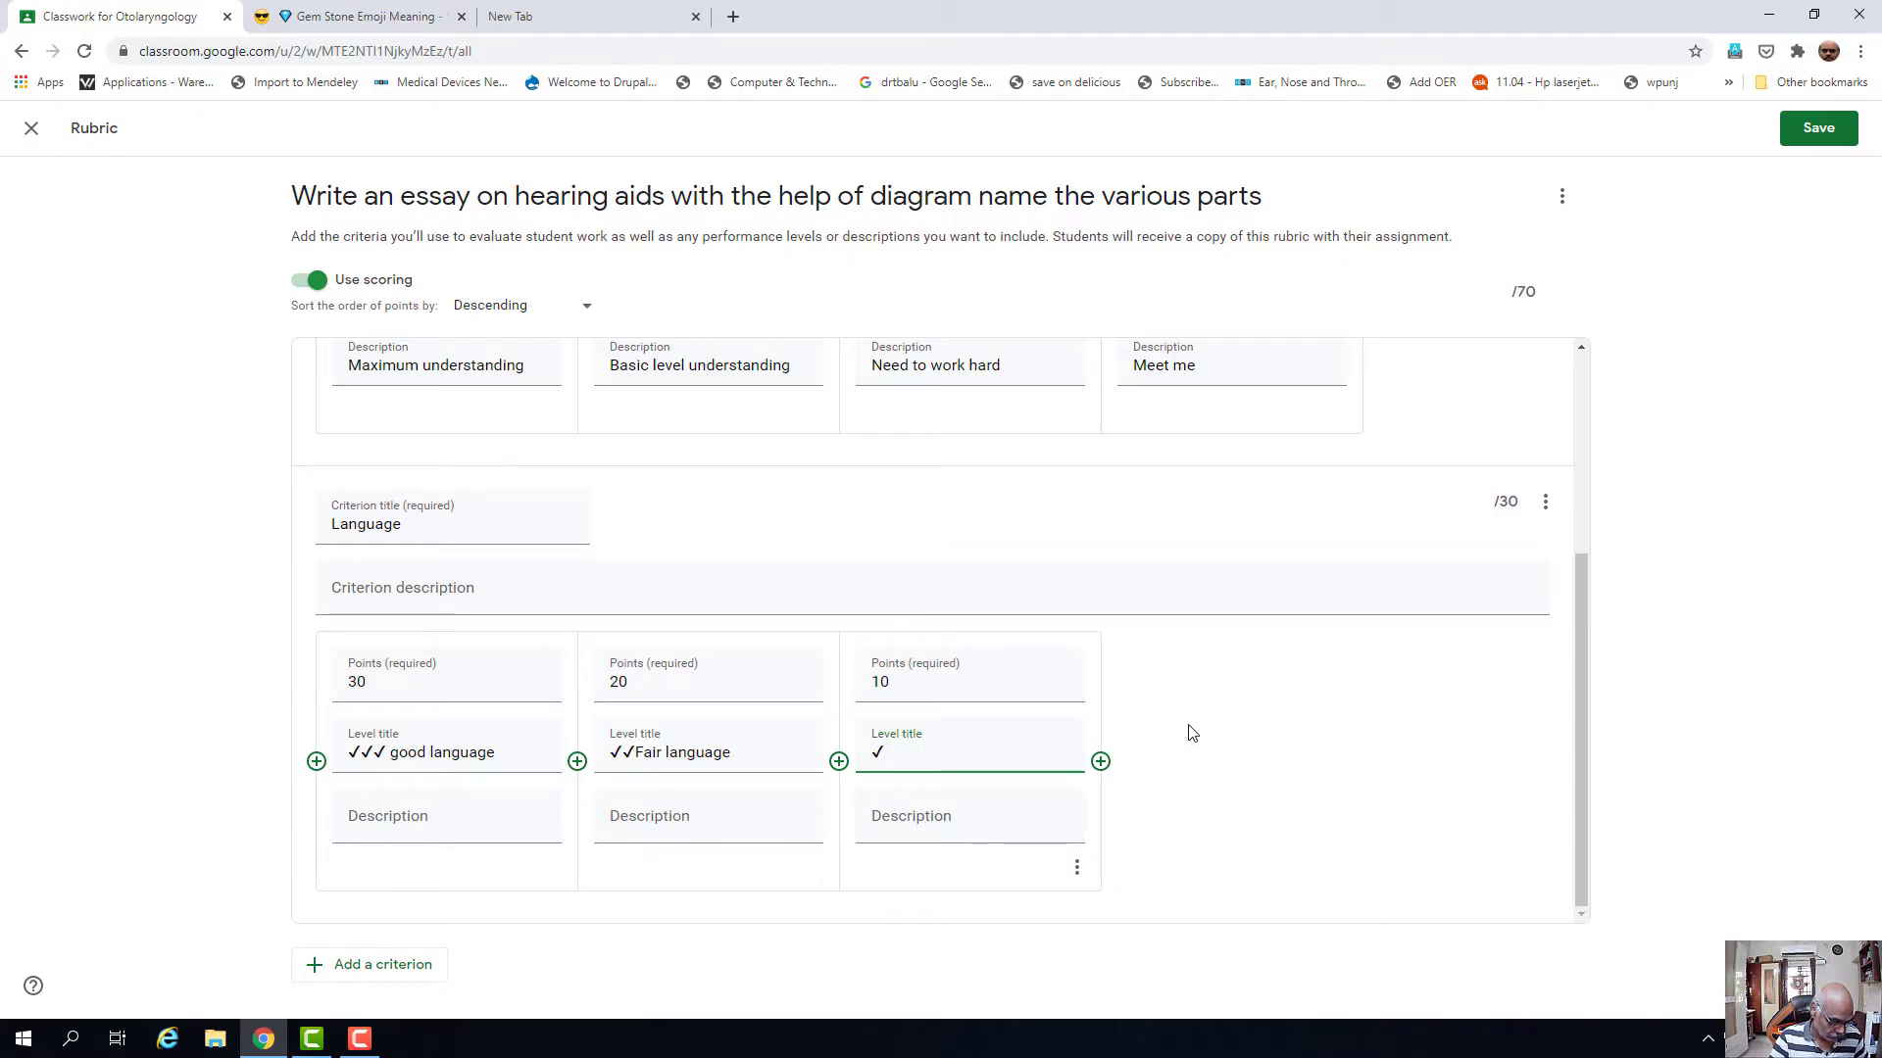
pyautogui.write('Can')
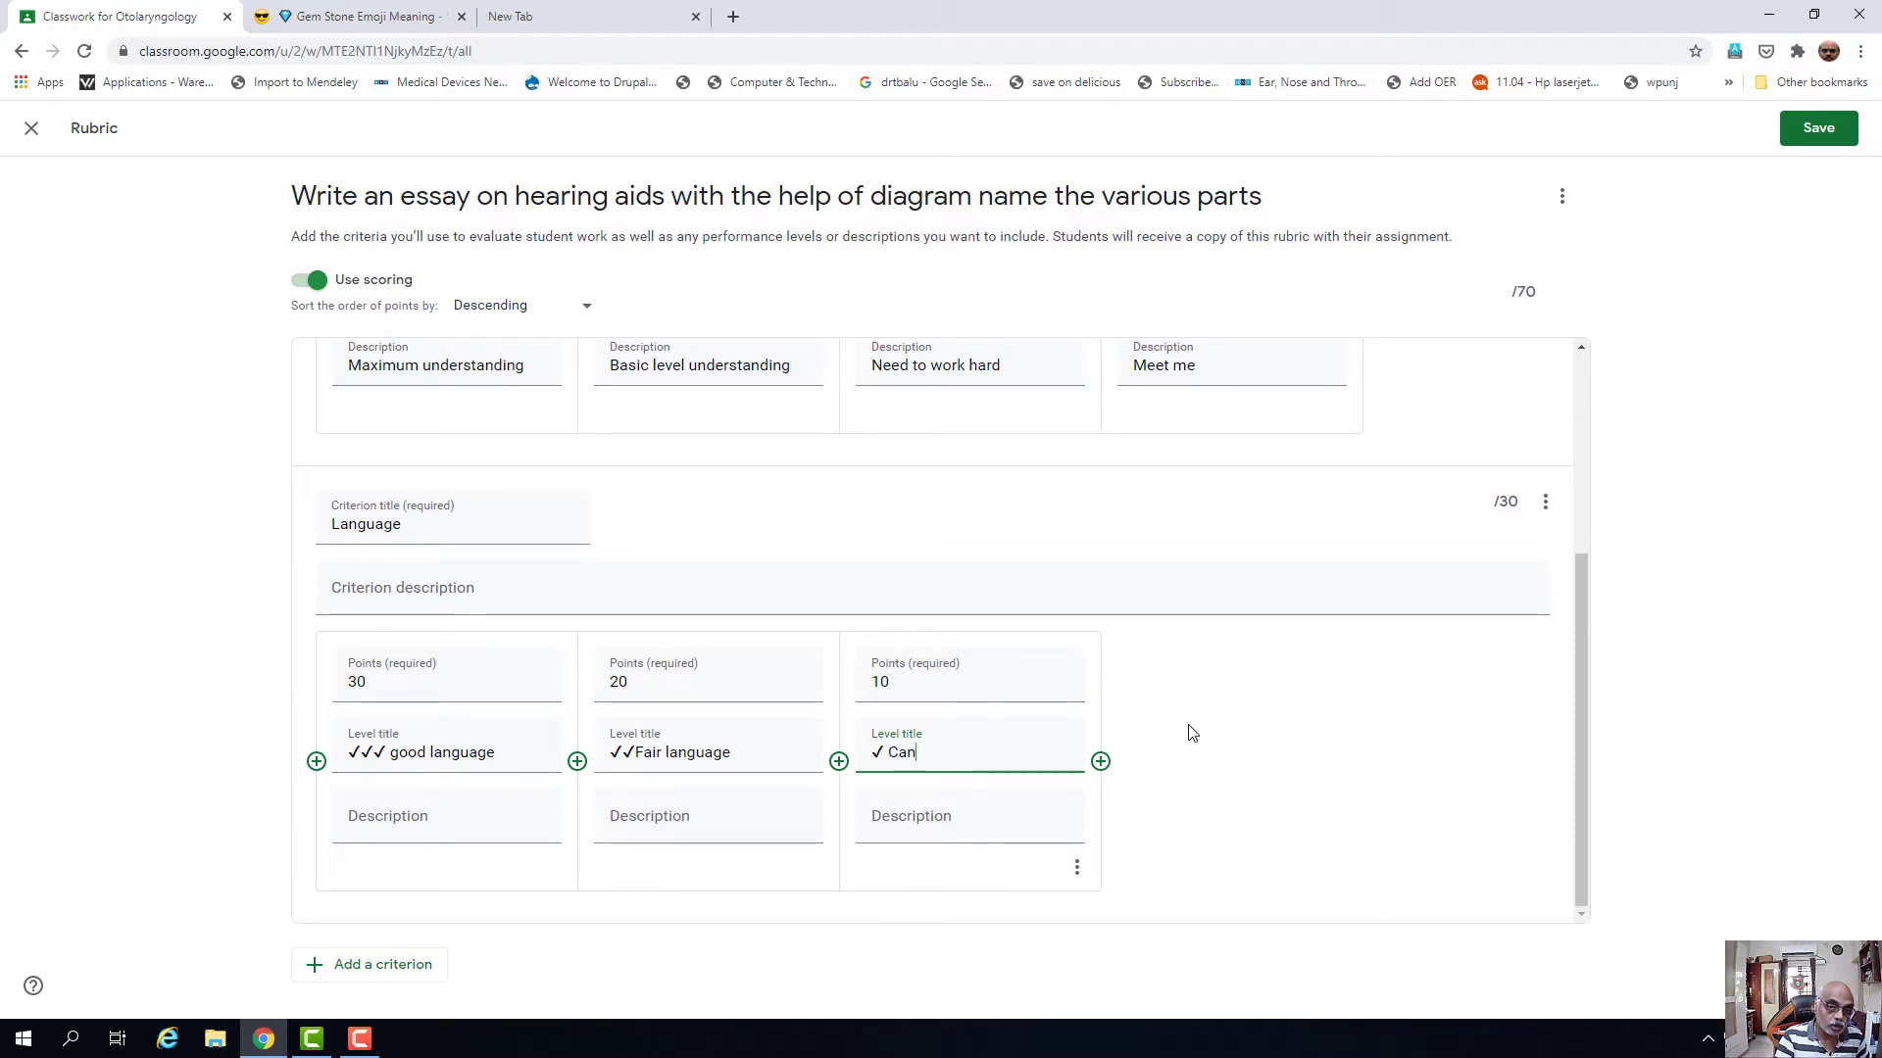
pyautogui.write(' do better')
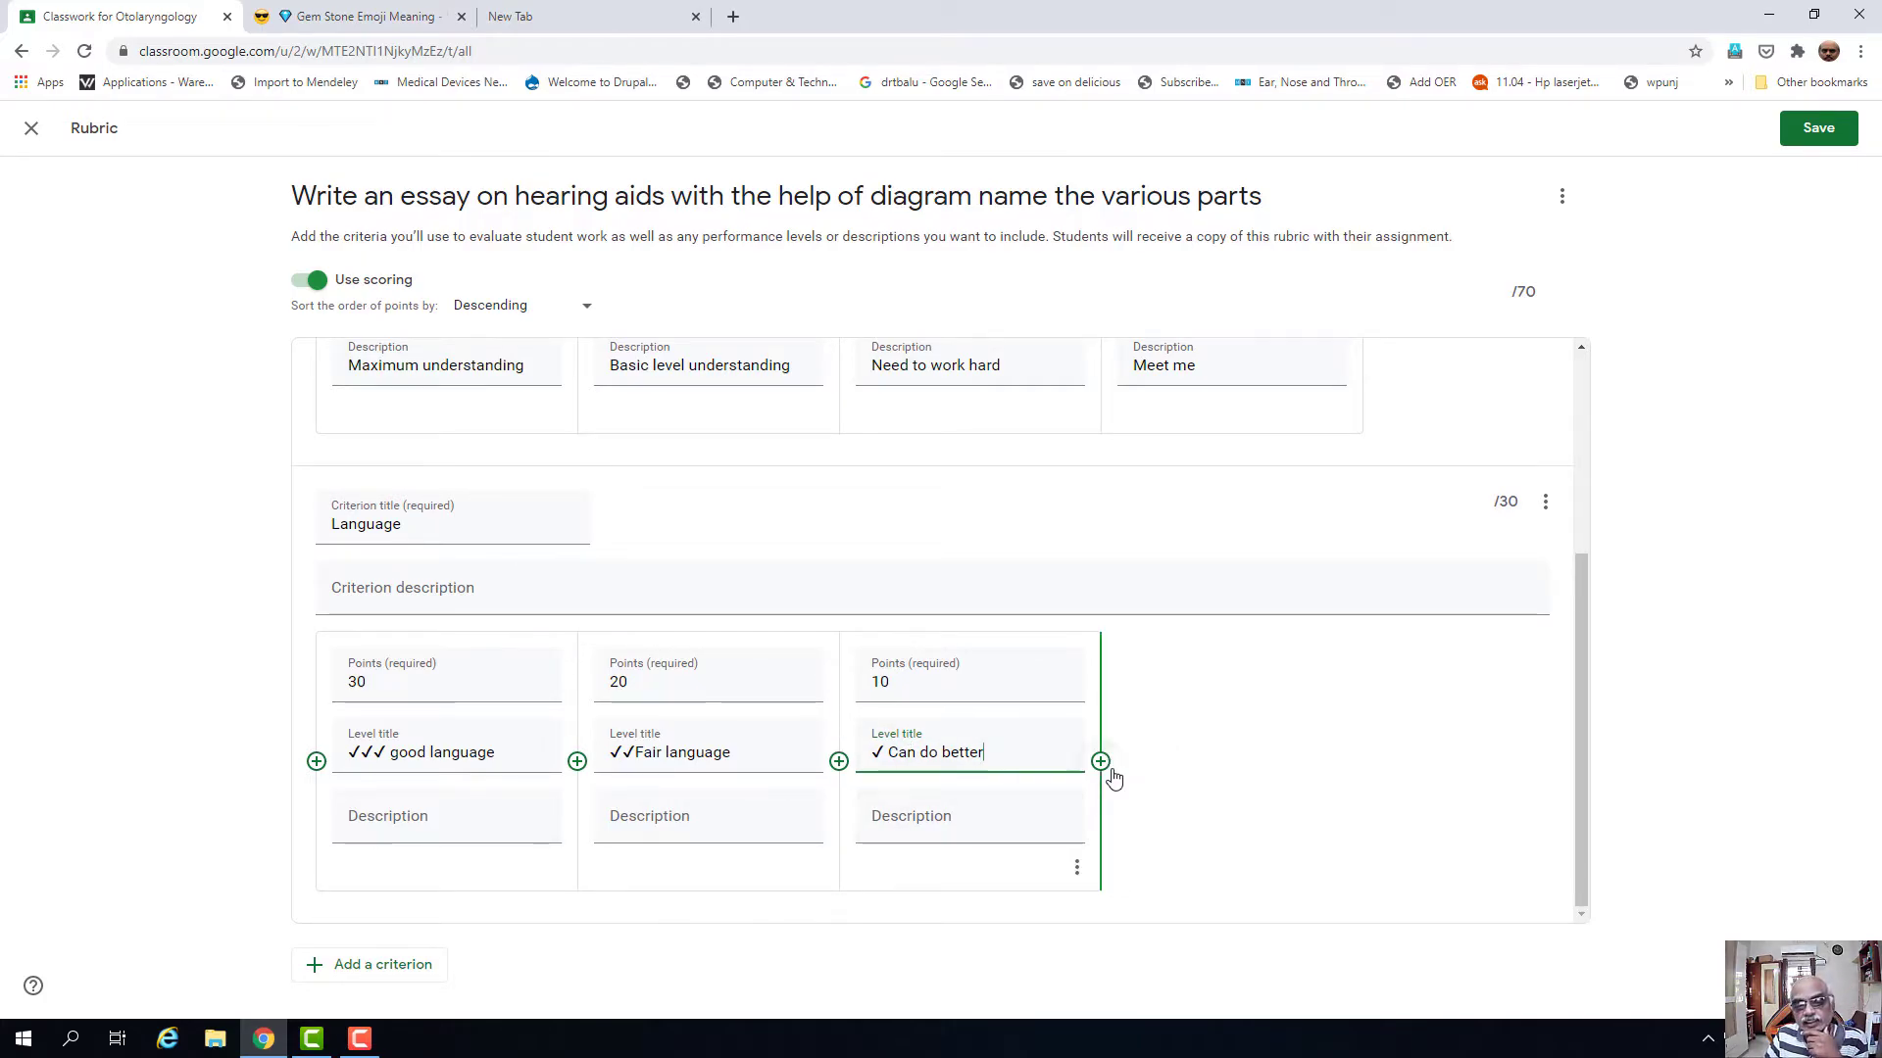
# - Add a 5-point level to the Language criterion, titled with the green nauseated face emoji followed by "Need to work hard"
pyautogui.click(1103, 770)
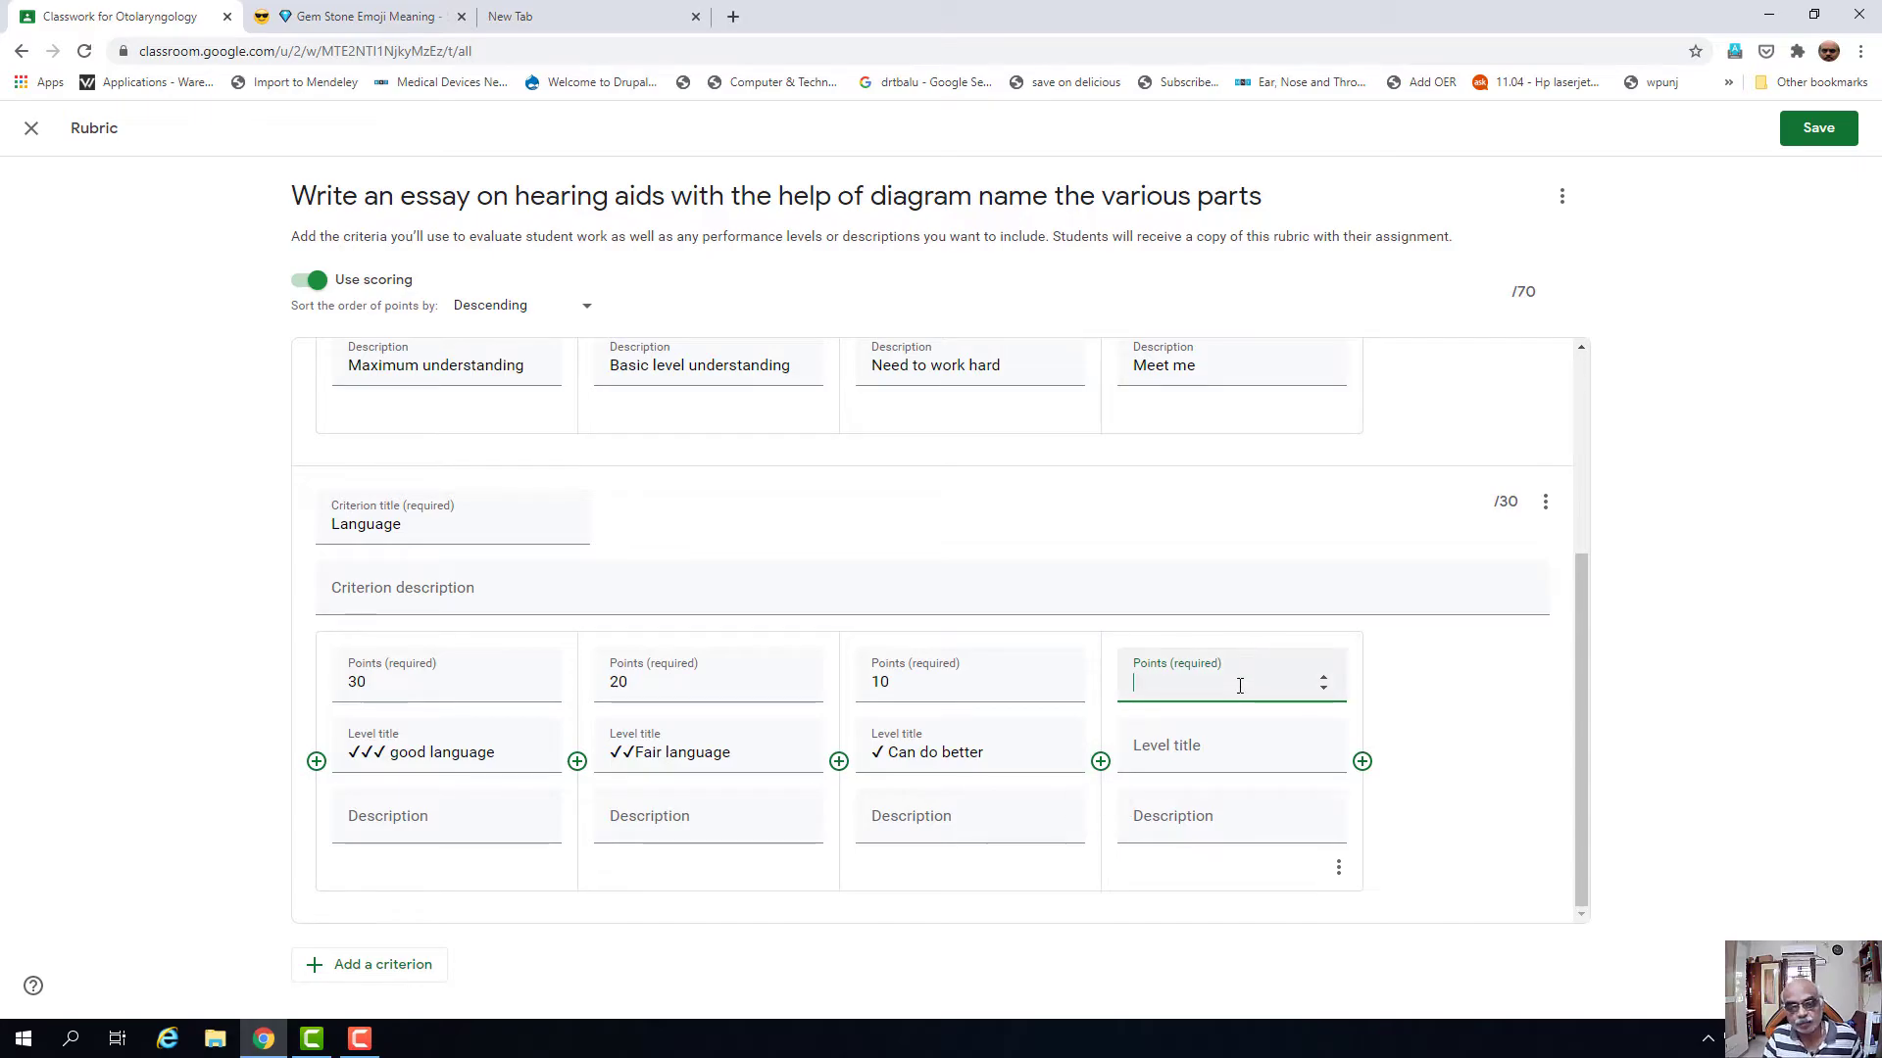
pyautogui.click(1134, 756)
pyautogui.rightClick(1137, 754)
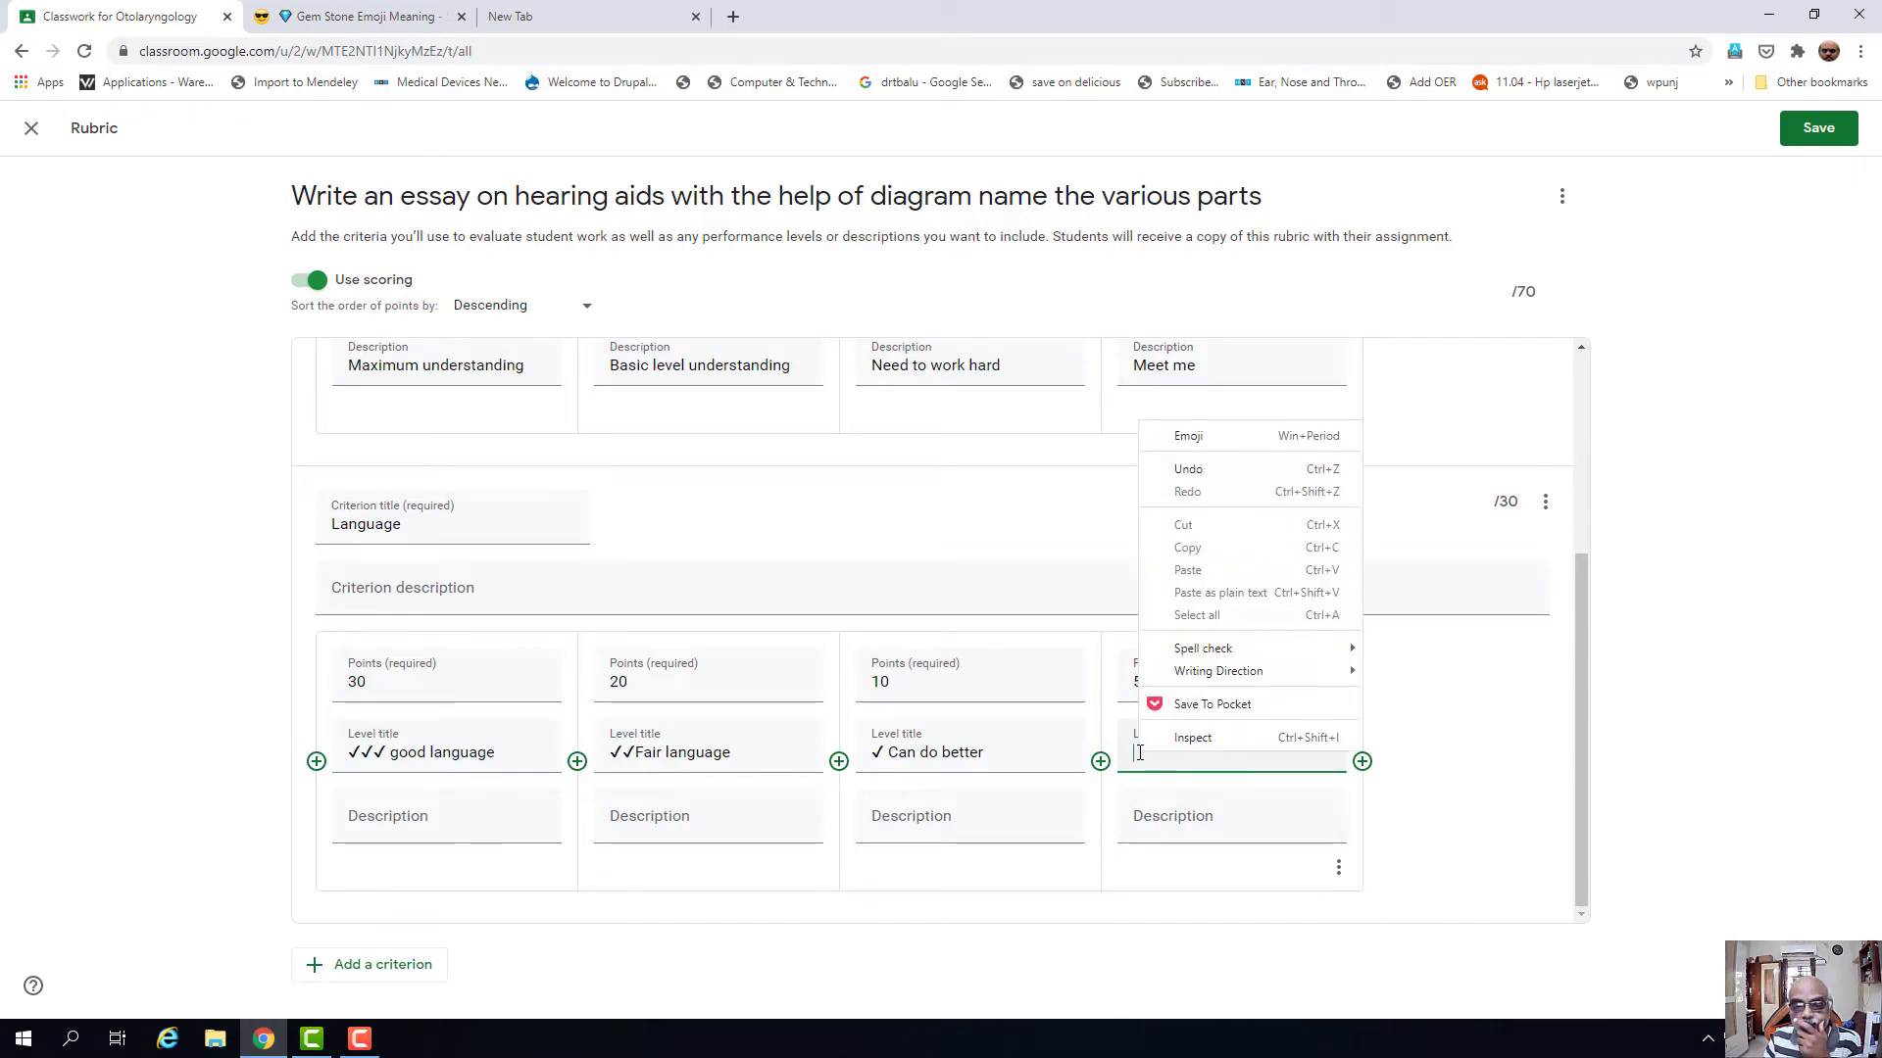
pyautogui.click(1270, 441)
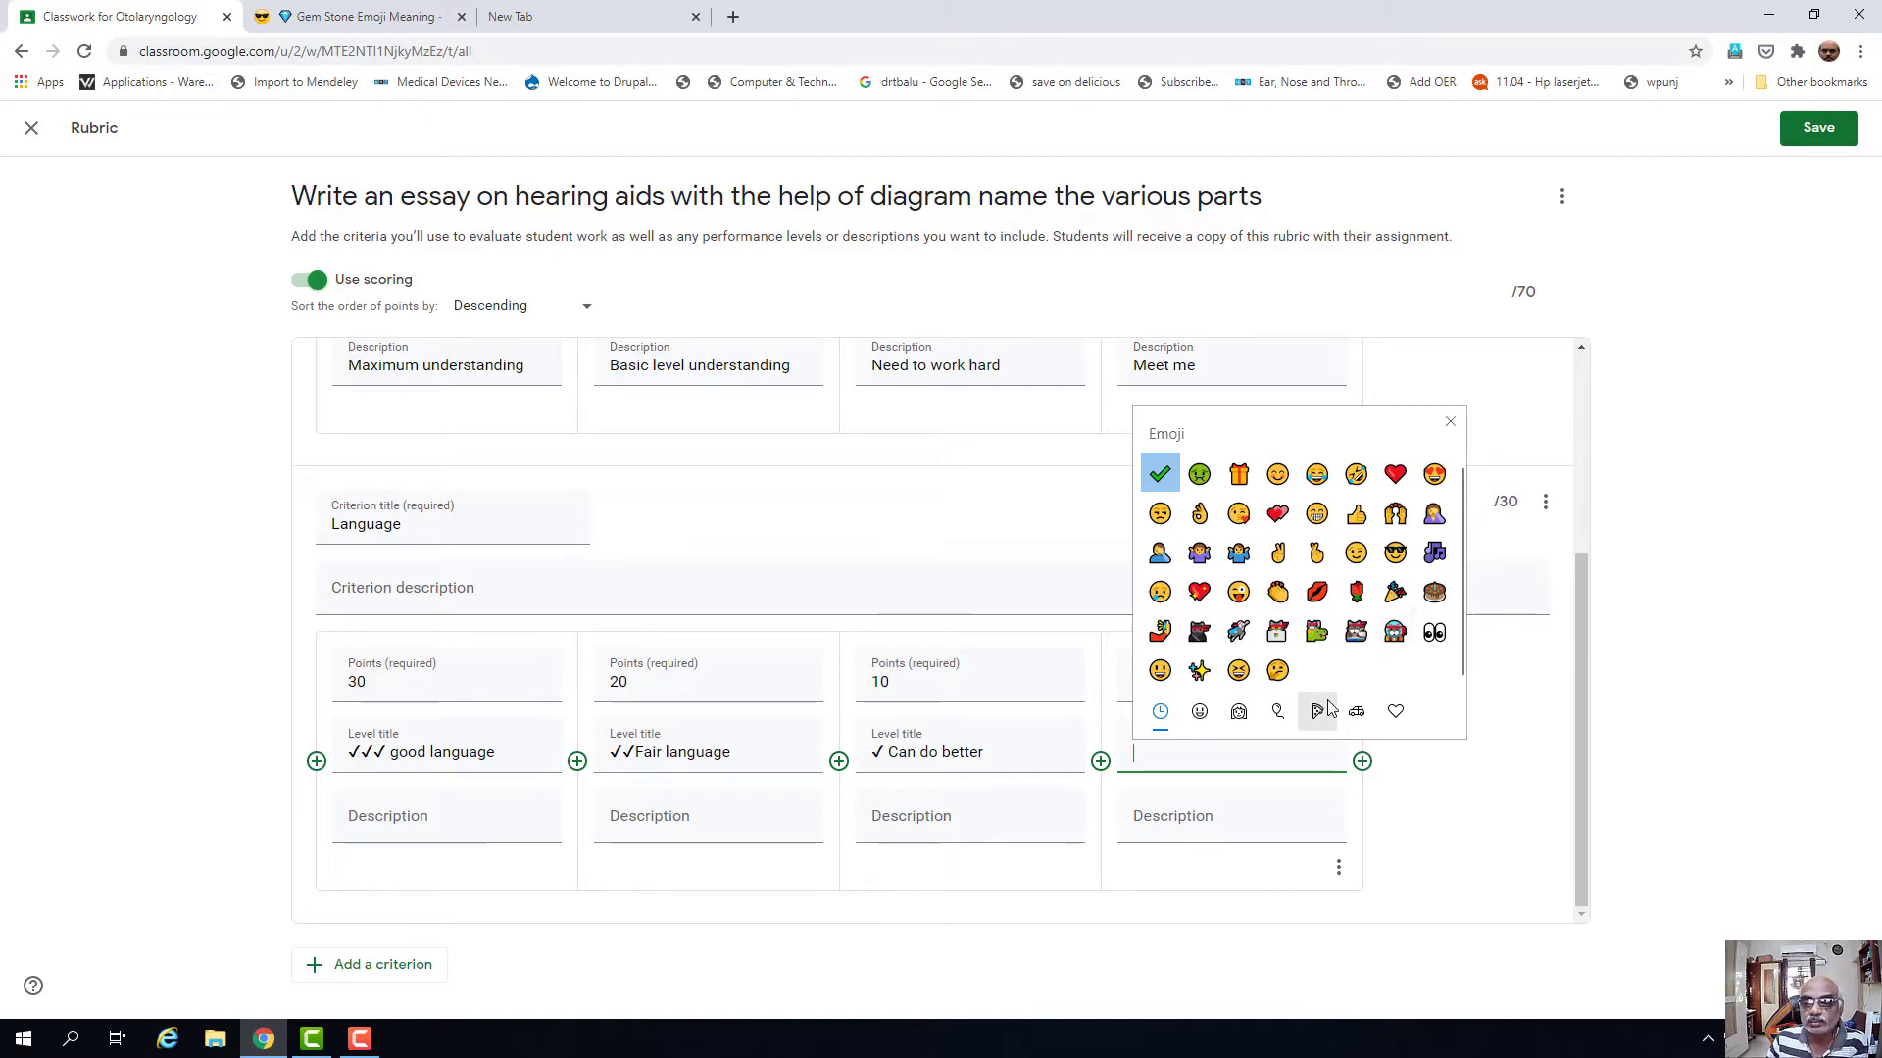
pyautogui.click(1200, 475)
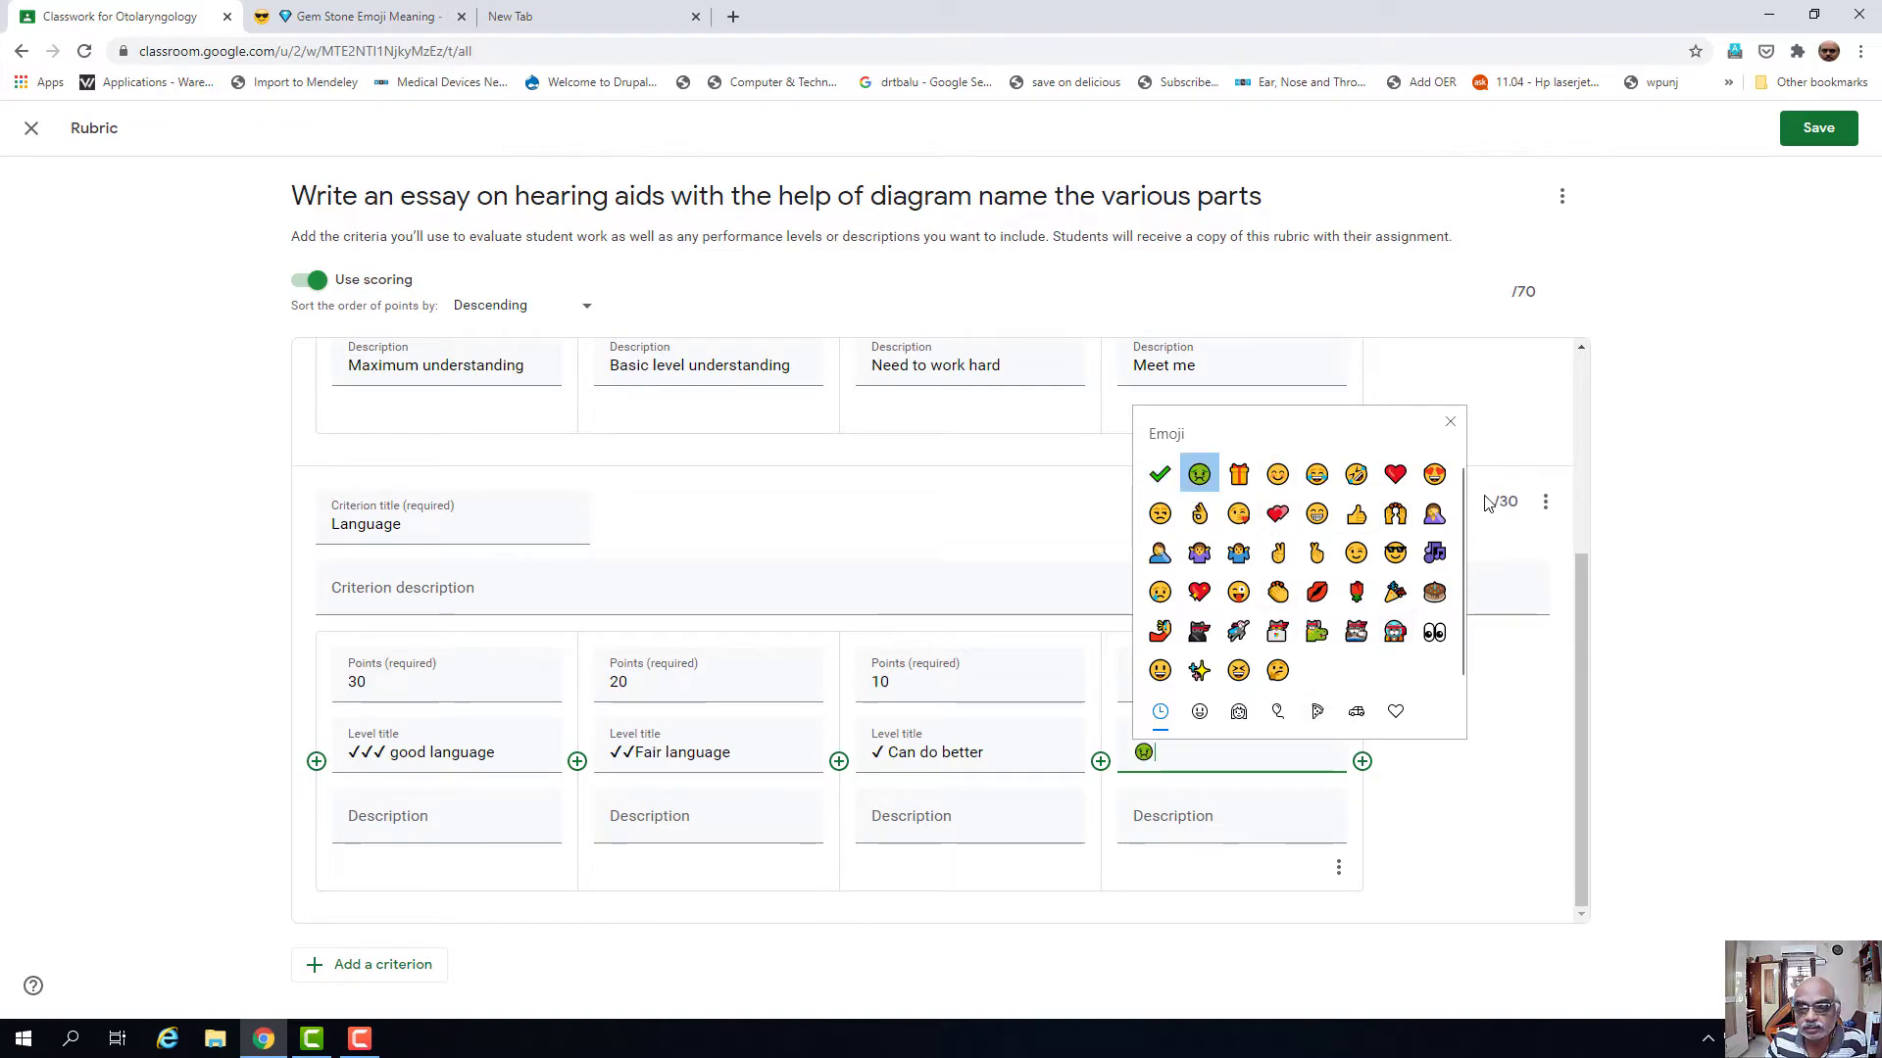
pyautogui.click(1449, 421)
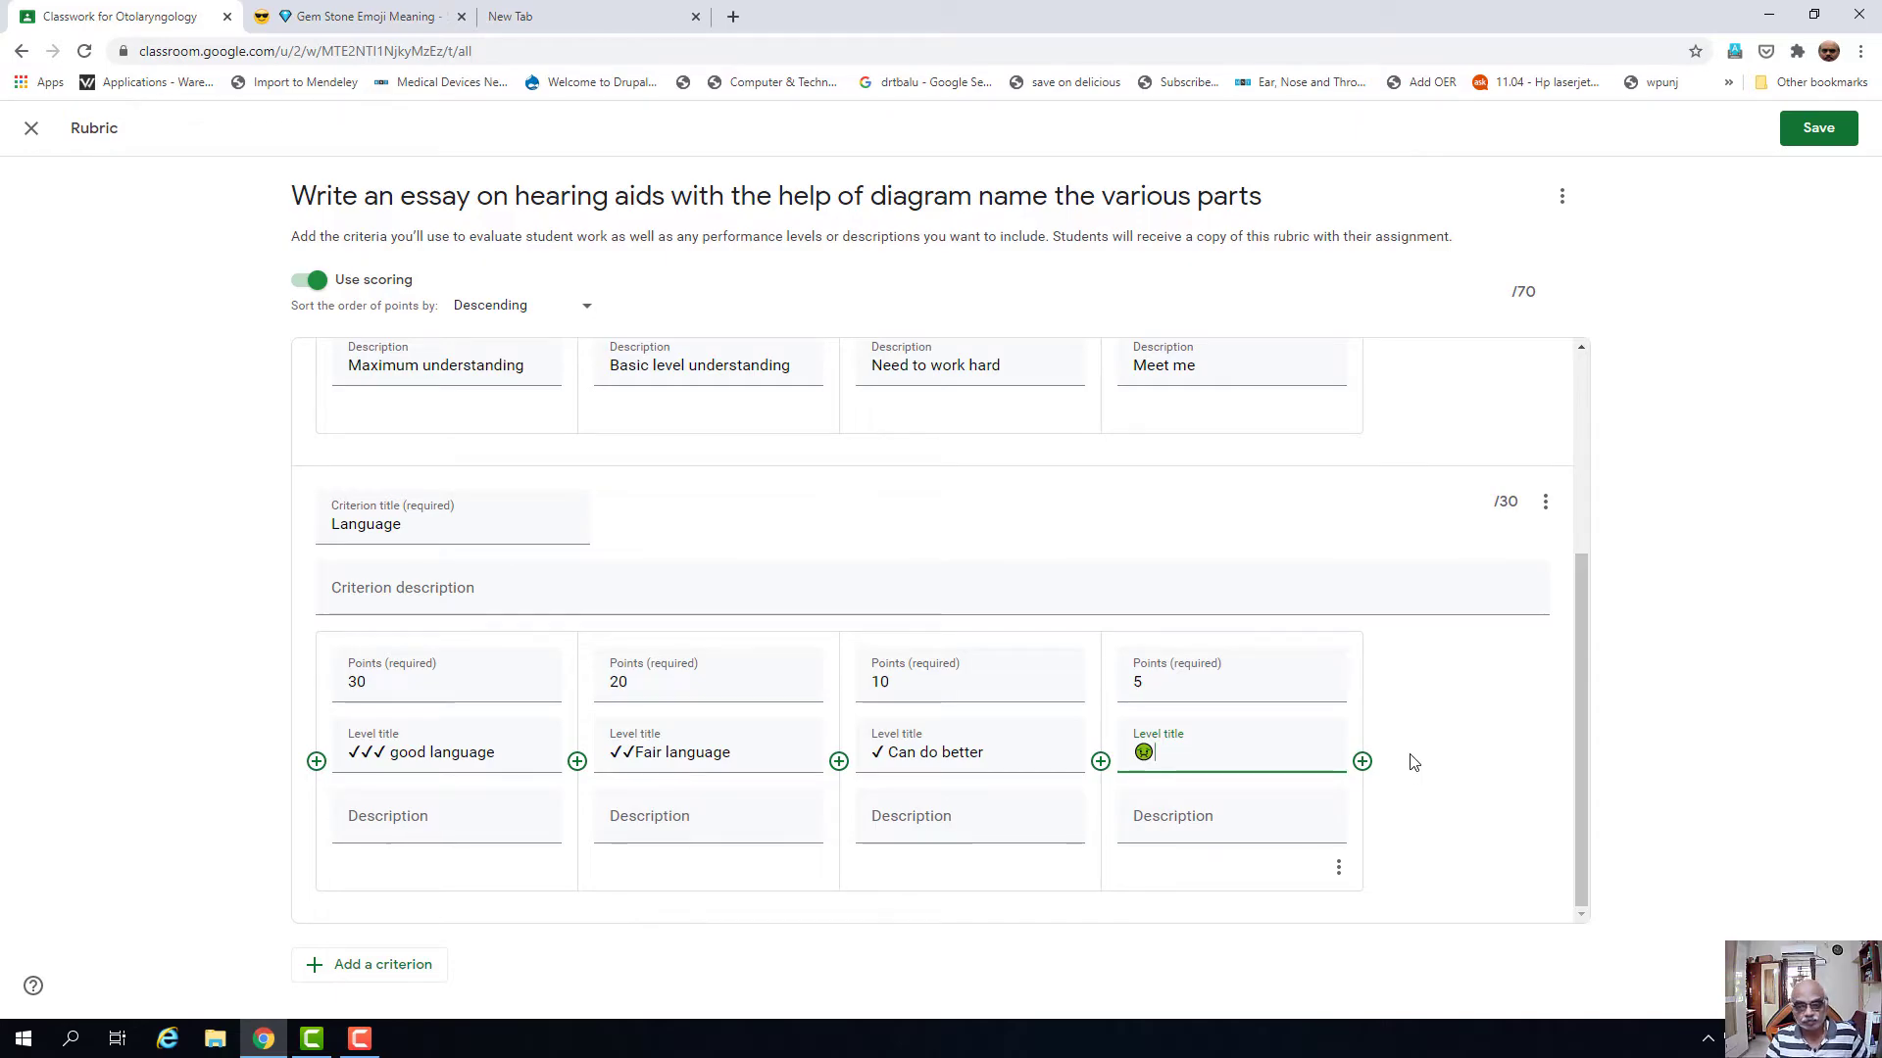
pyautogui.write('Need to work hard')
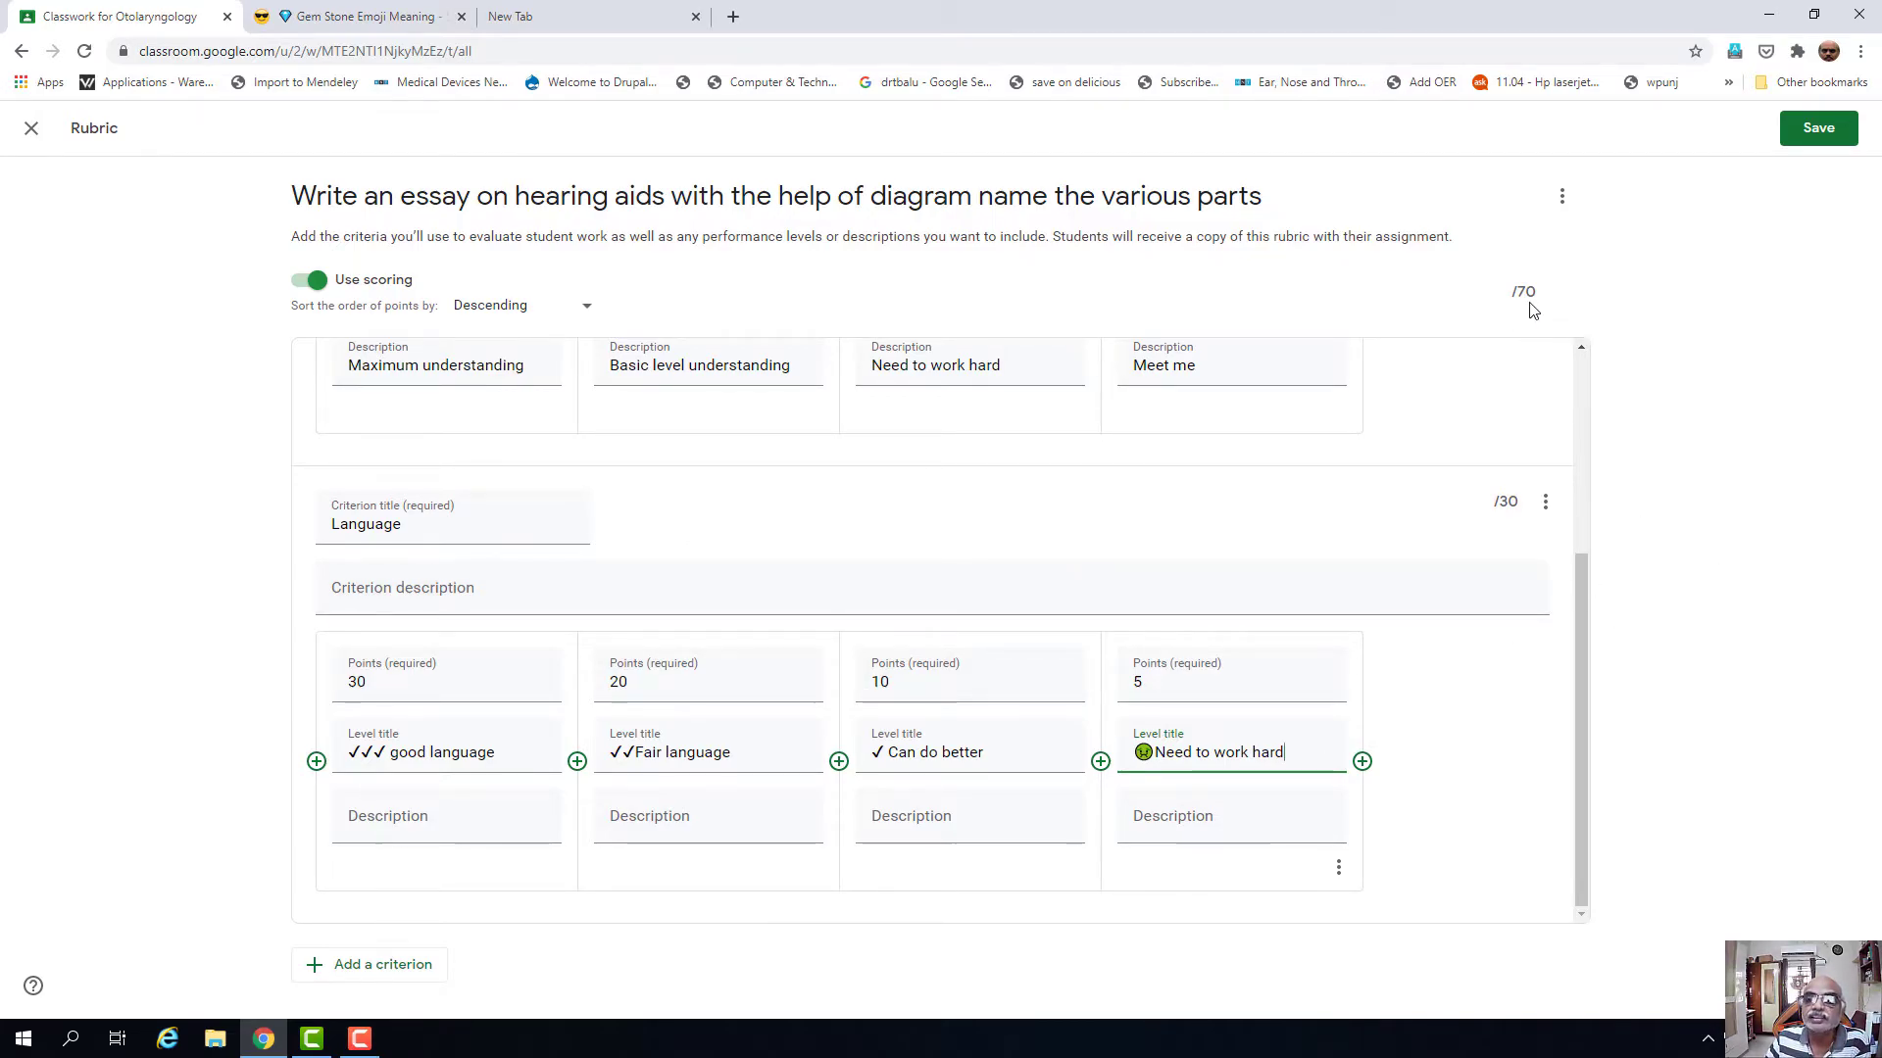
# - Add a third criterion to the rubric and title it "Illustration"
pyautogui.click(370, 968)
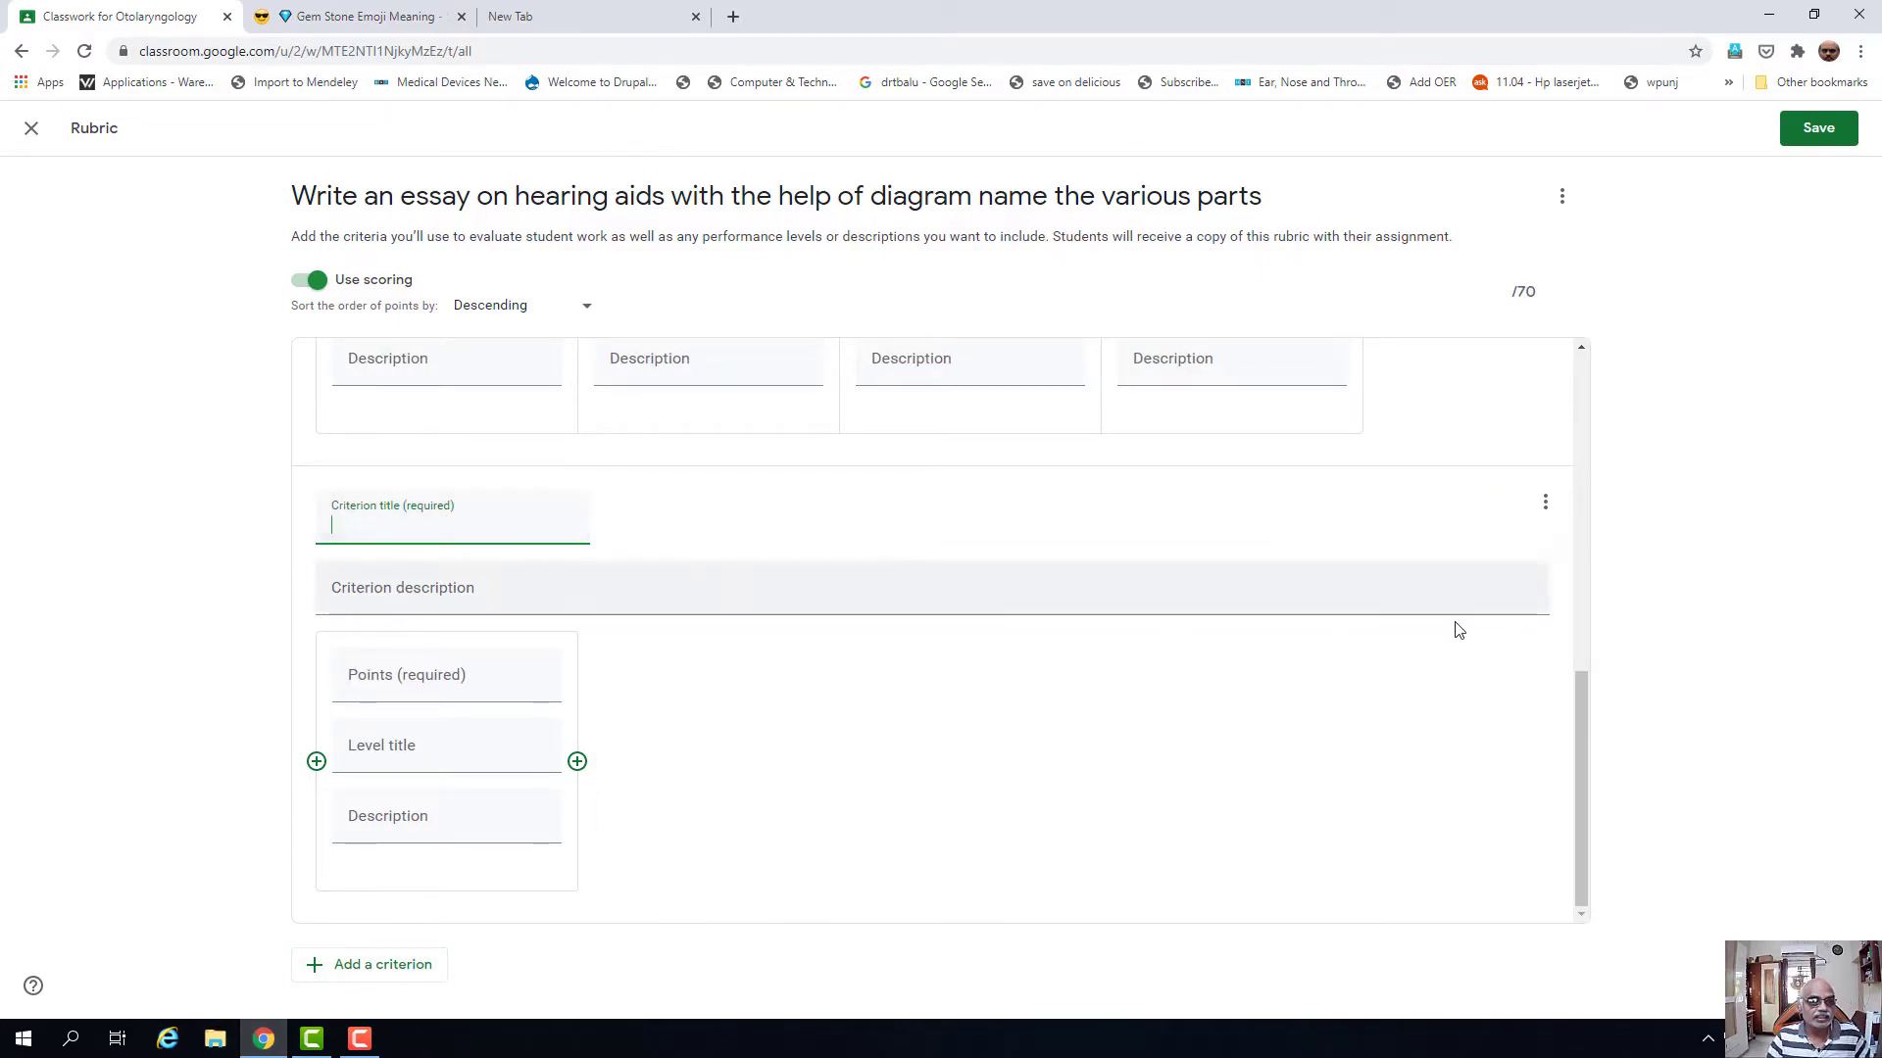
pyautogui.write('Illust')
pyautogui.press('BackSpace')
pyautogui.press('BackSpace')
pyautogui.press('BackSpace')
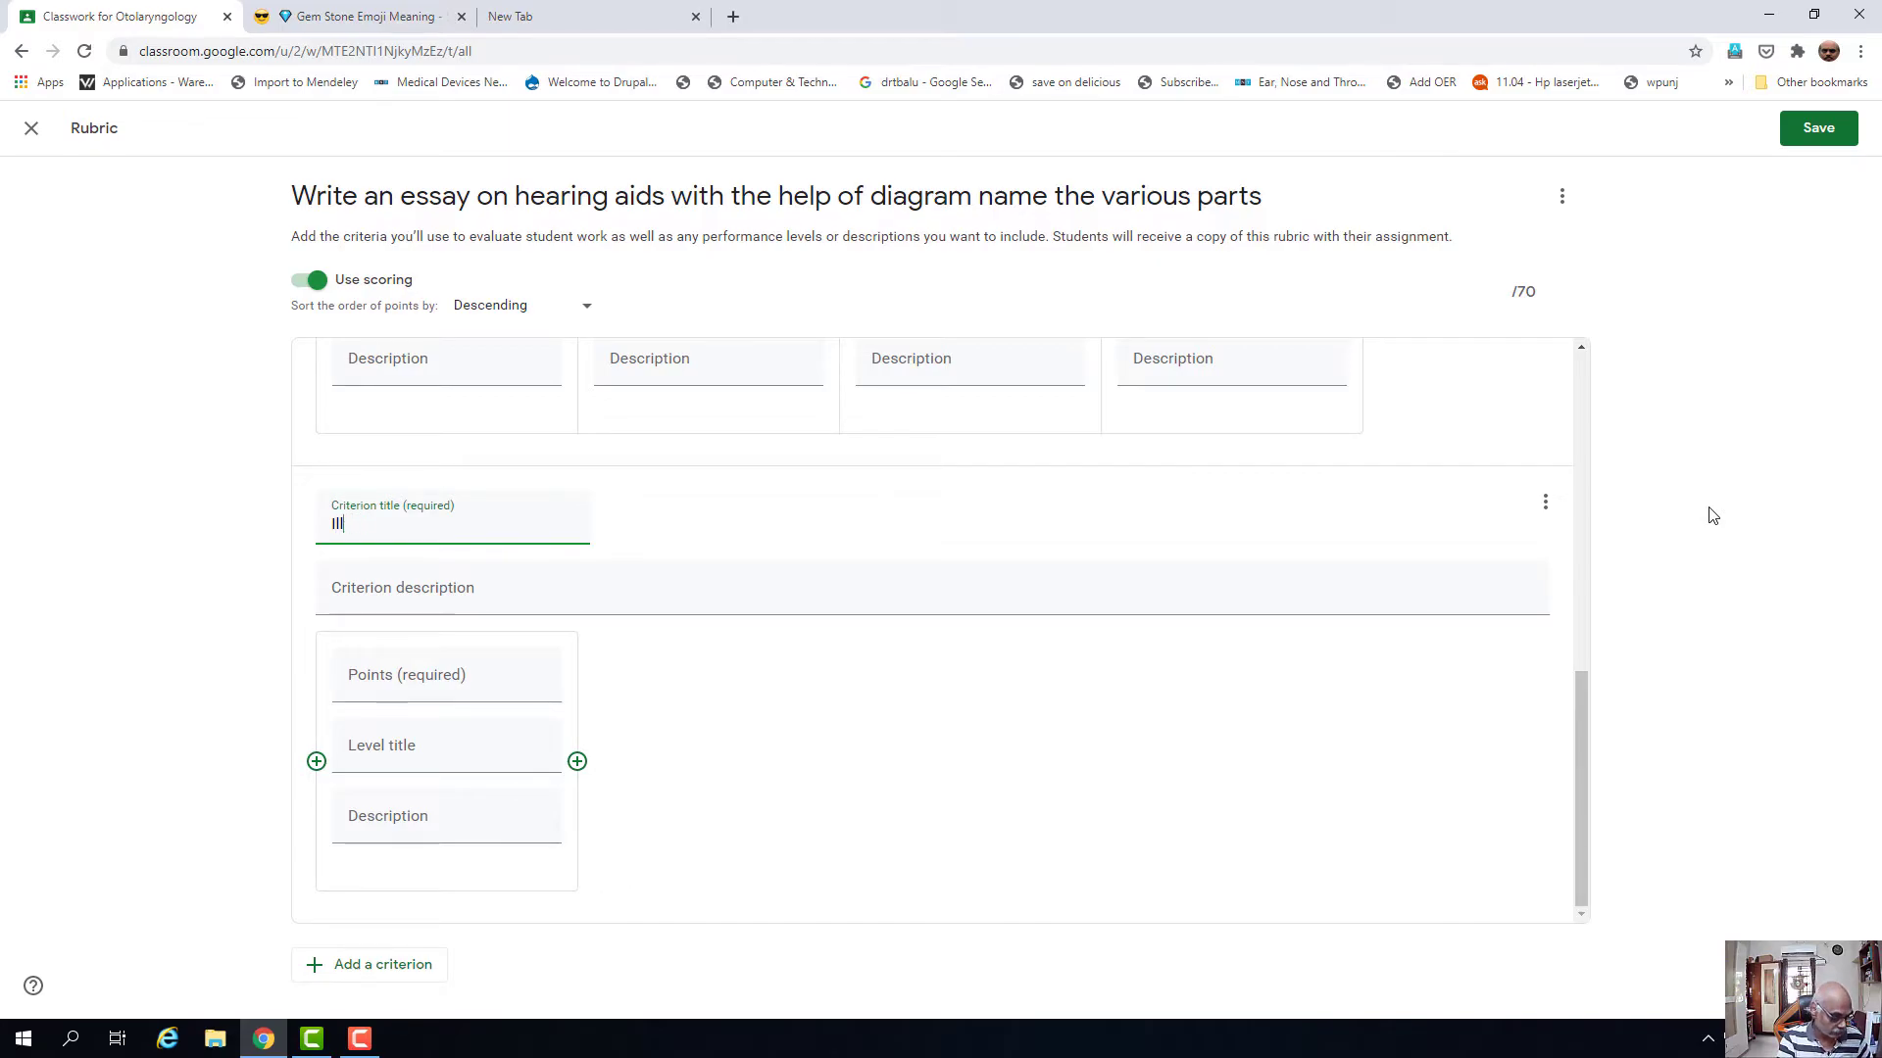
pyautogui.write('ration')
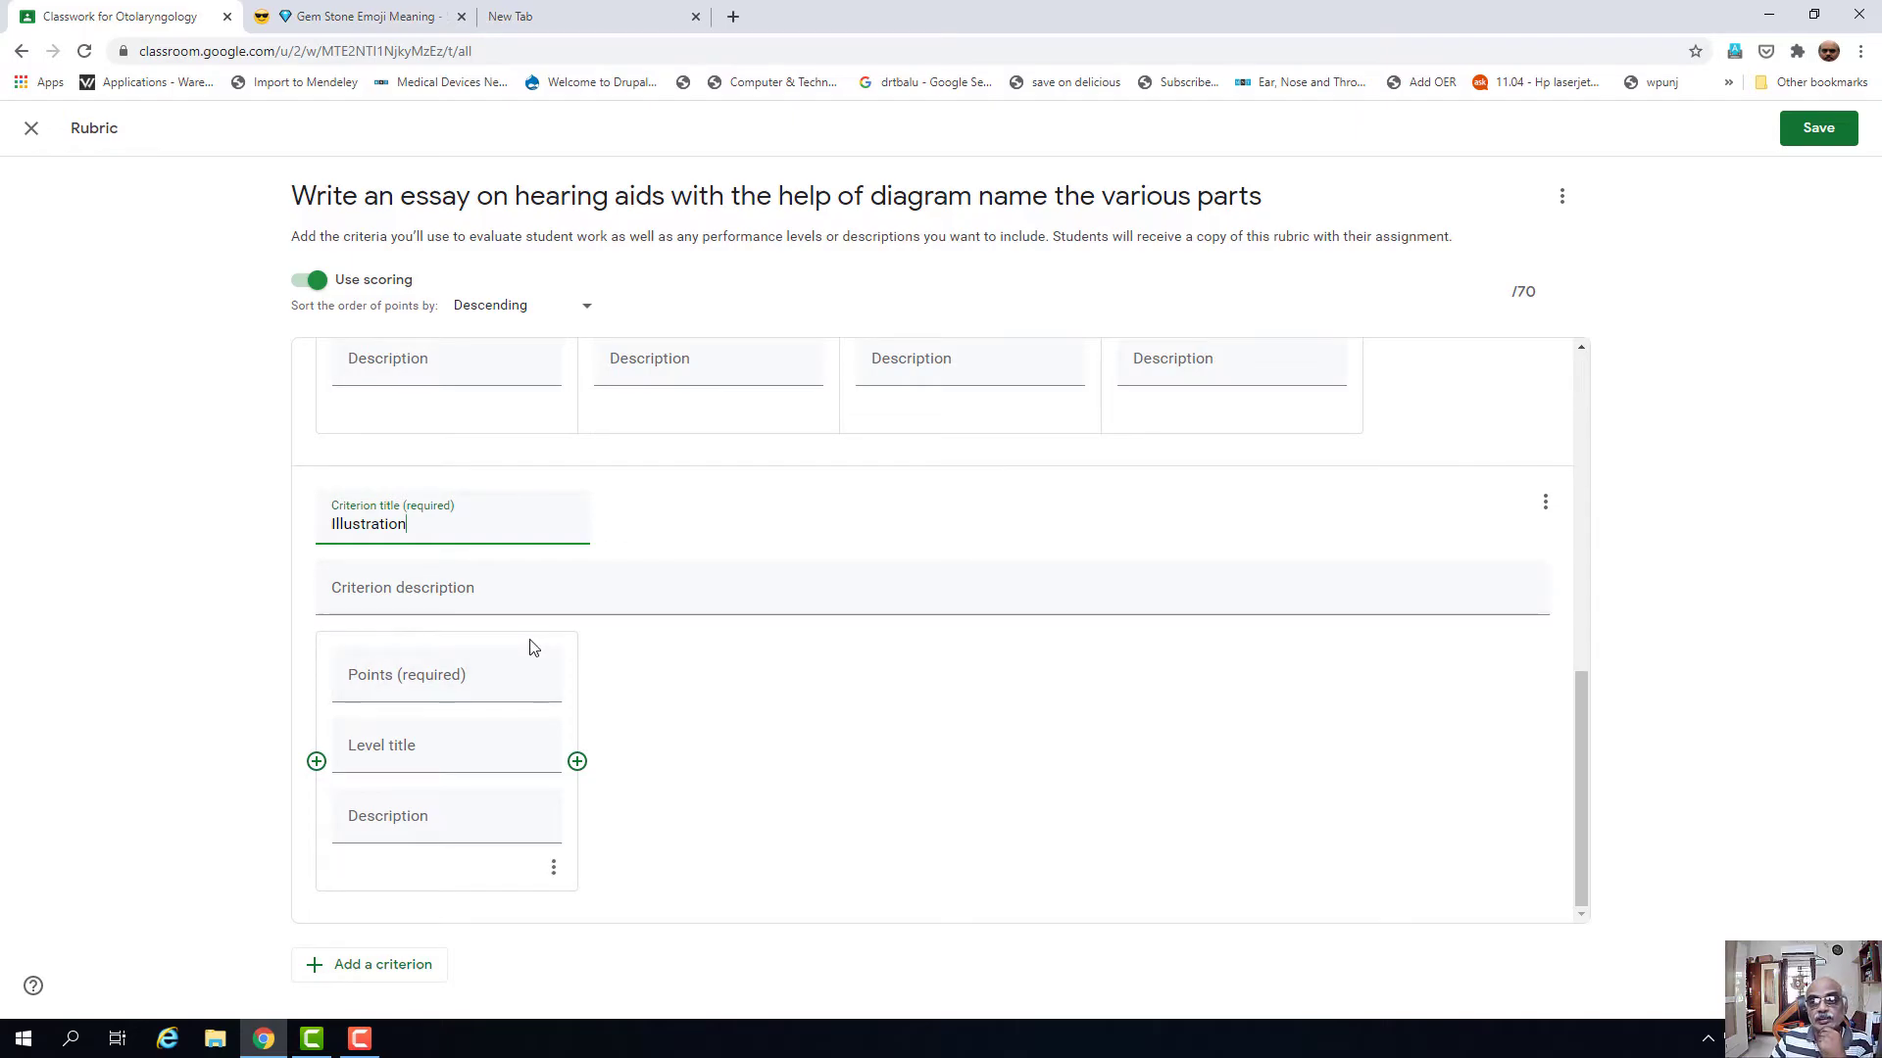
# - Set the Illustration criterion's first level to 30 points and title it with three check mark emojis followed by "Good diagram"
pyautogui.click(482, 677)
pyautogui.write('30')
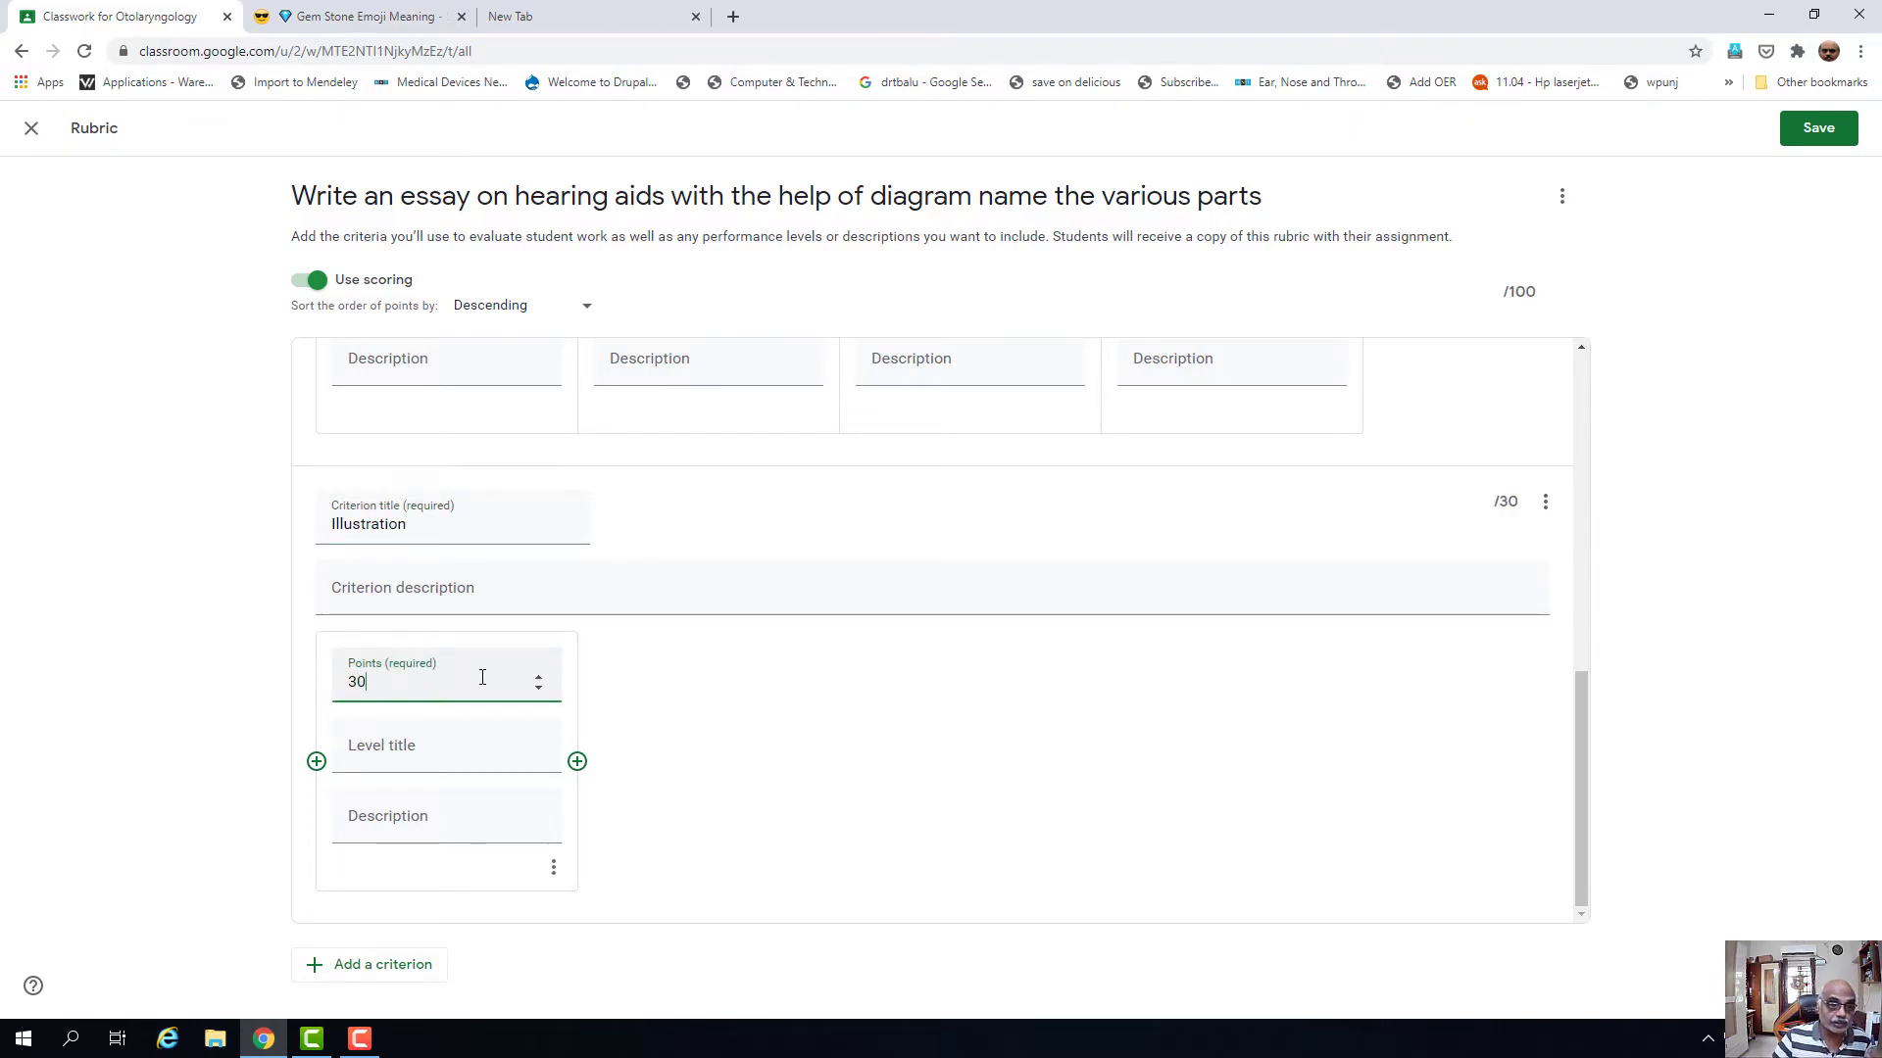
pyautogui.click(458, 745)
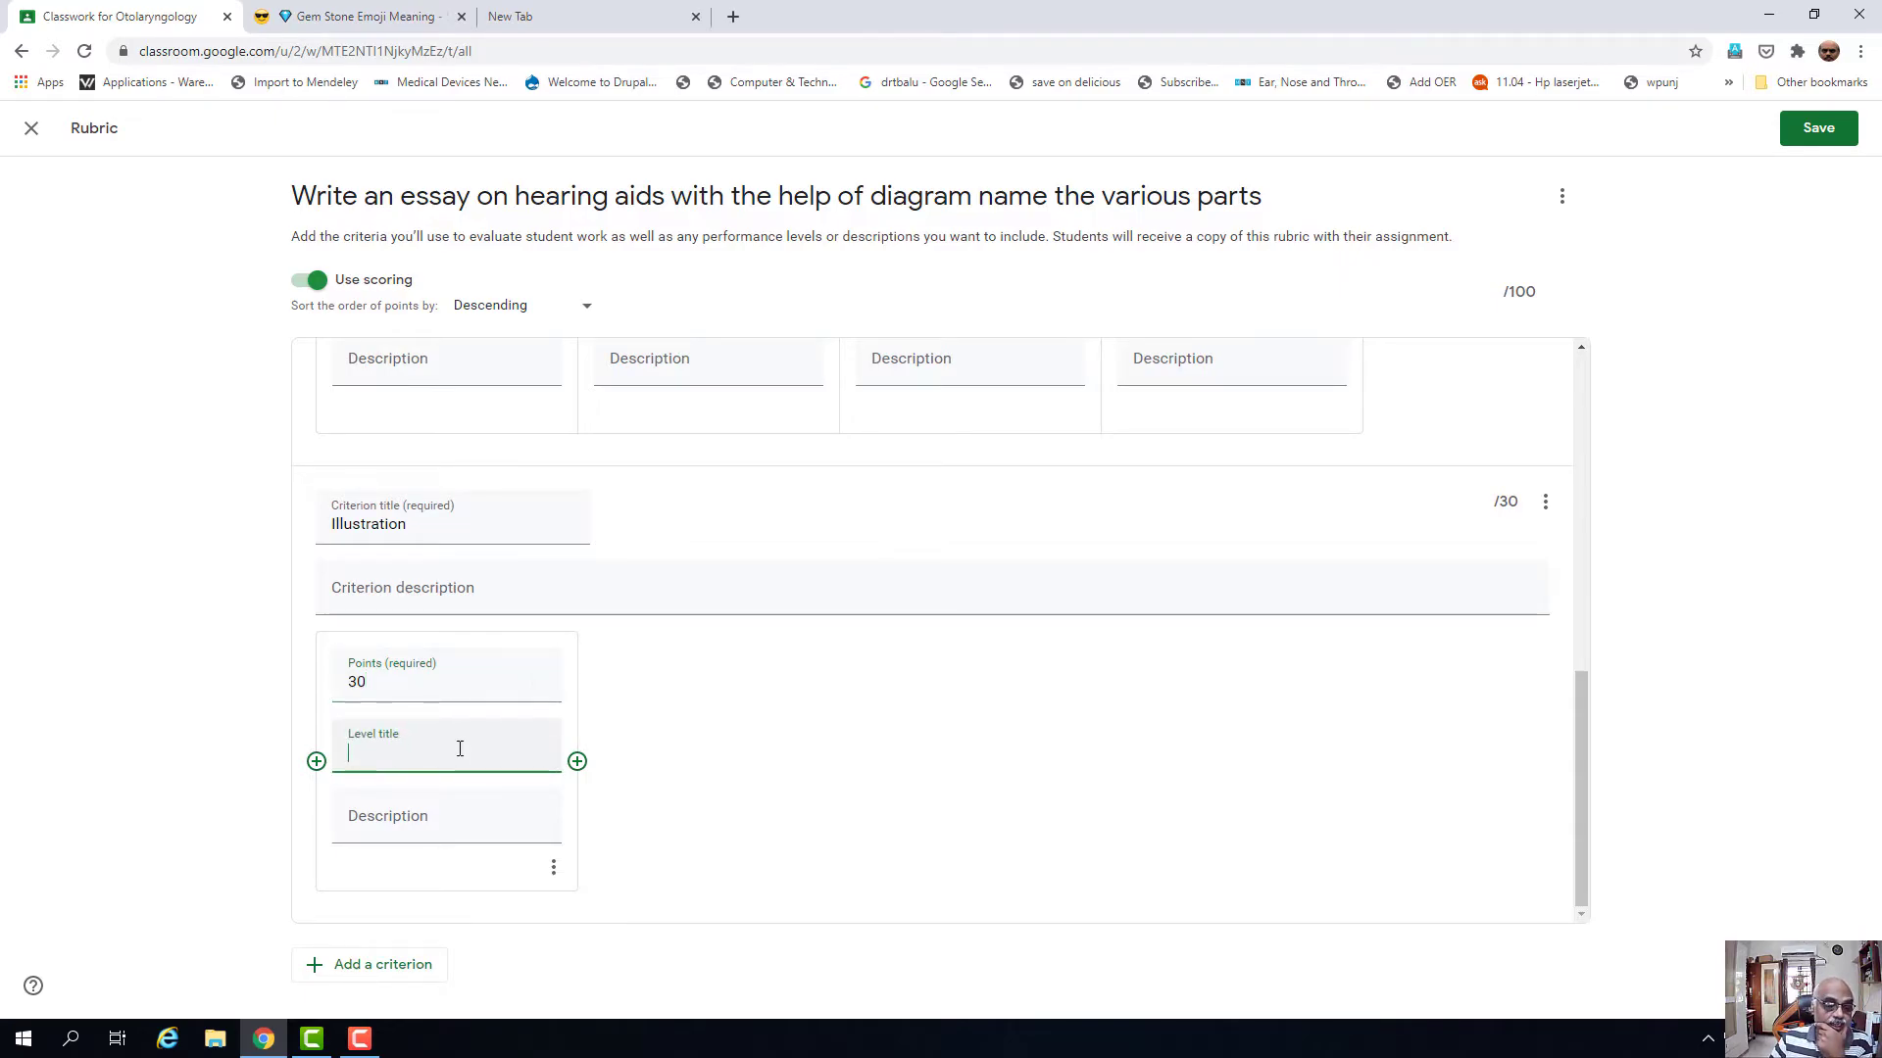
pyautogui.rightClick(359, 756)
pyautogui.click(434, 443)
pyautogui.click(415, 477)
pyautogui.click(414, 476)
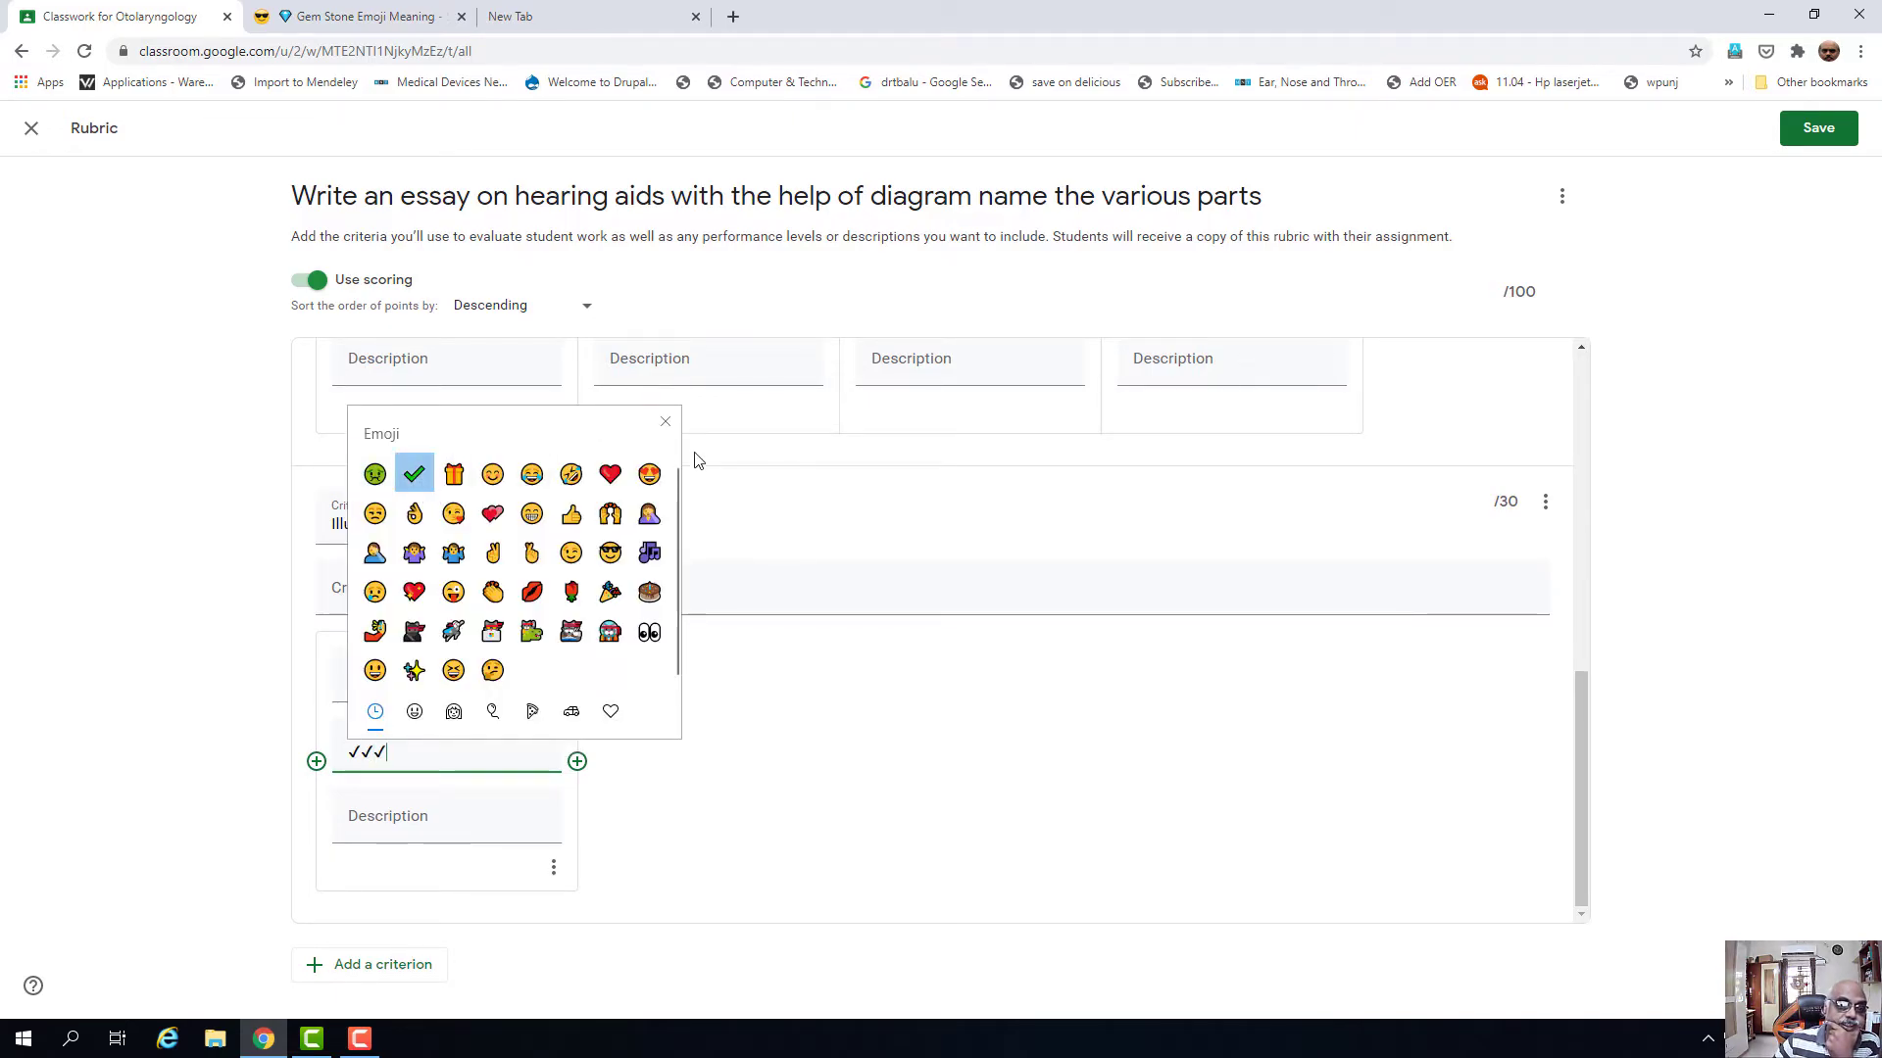
pyautogui.click(666, 421)
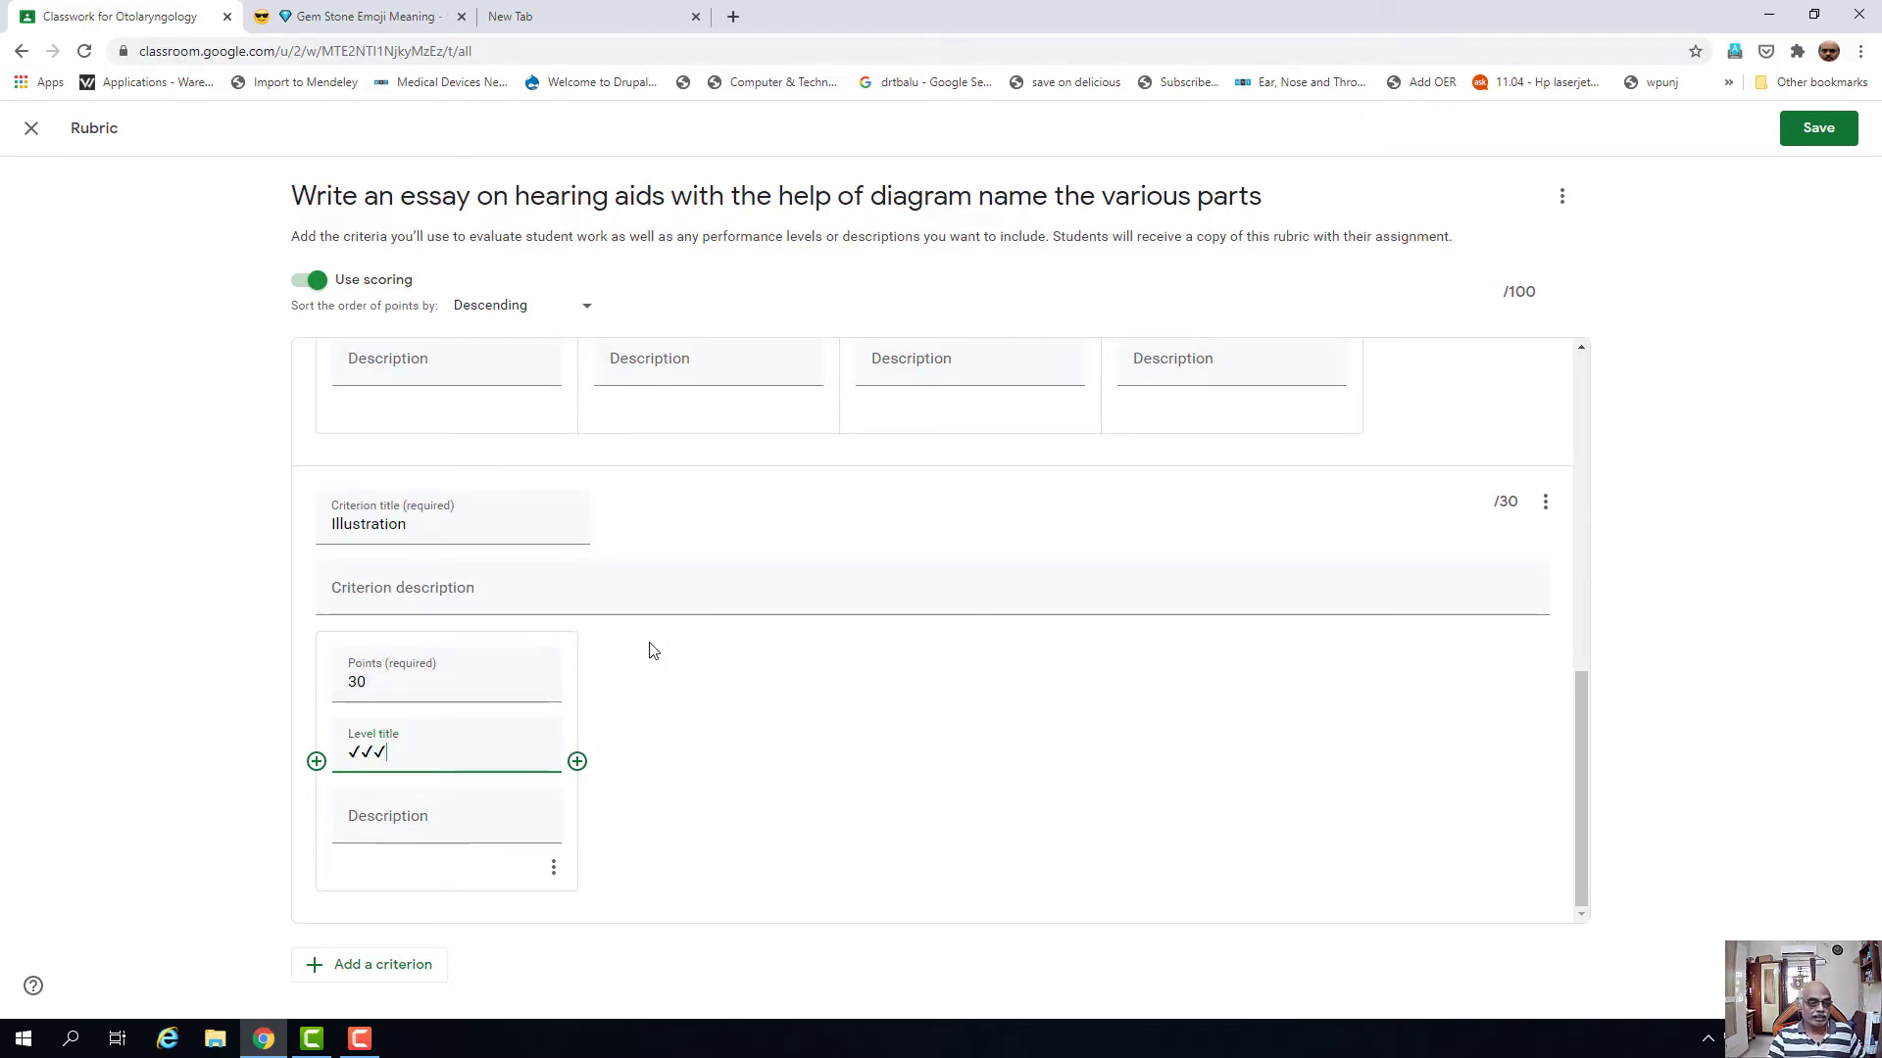
pyautogui.write('Good di')
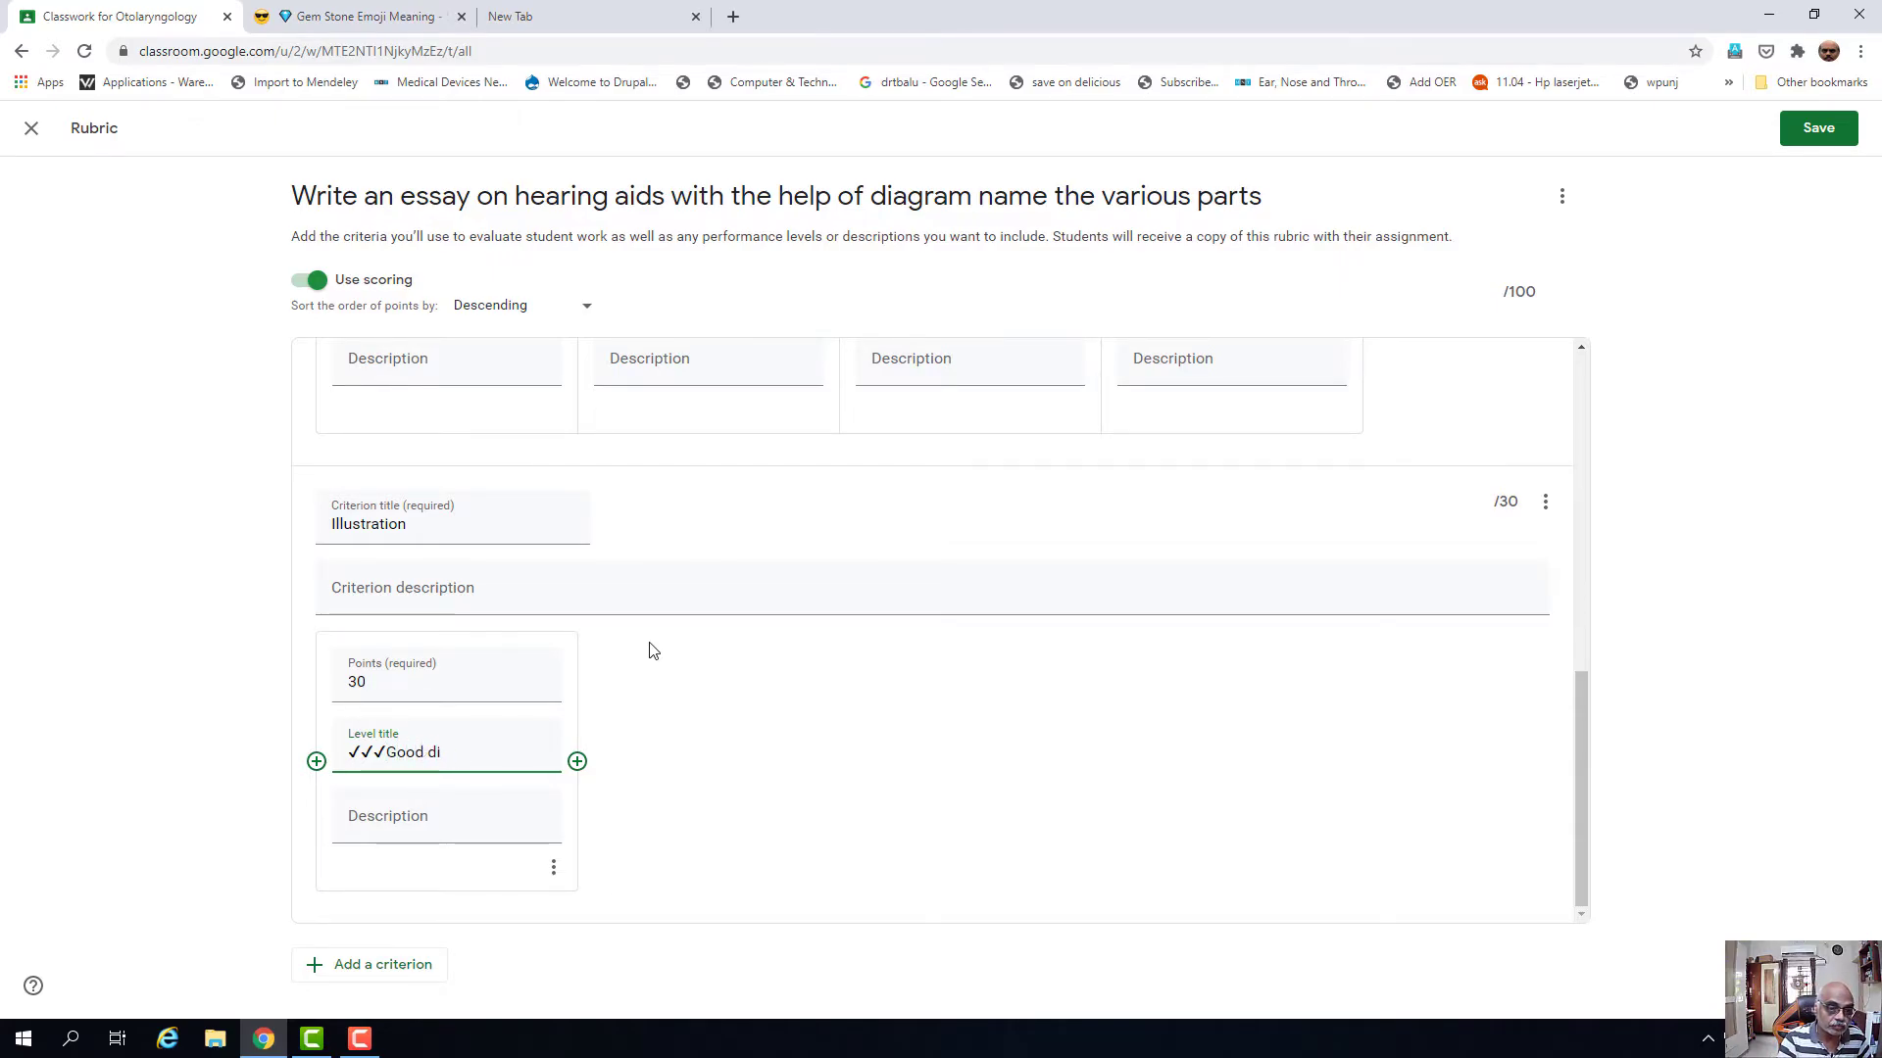
pyautogui.write('agram')
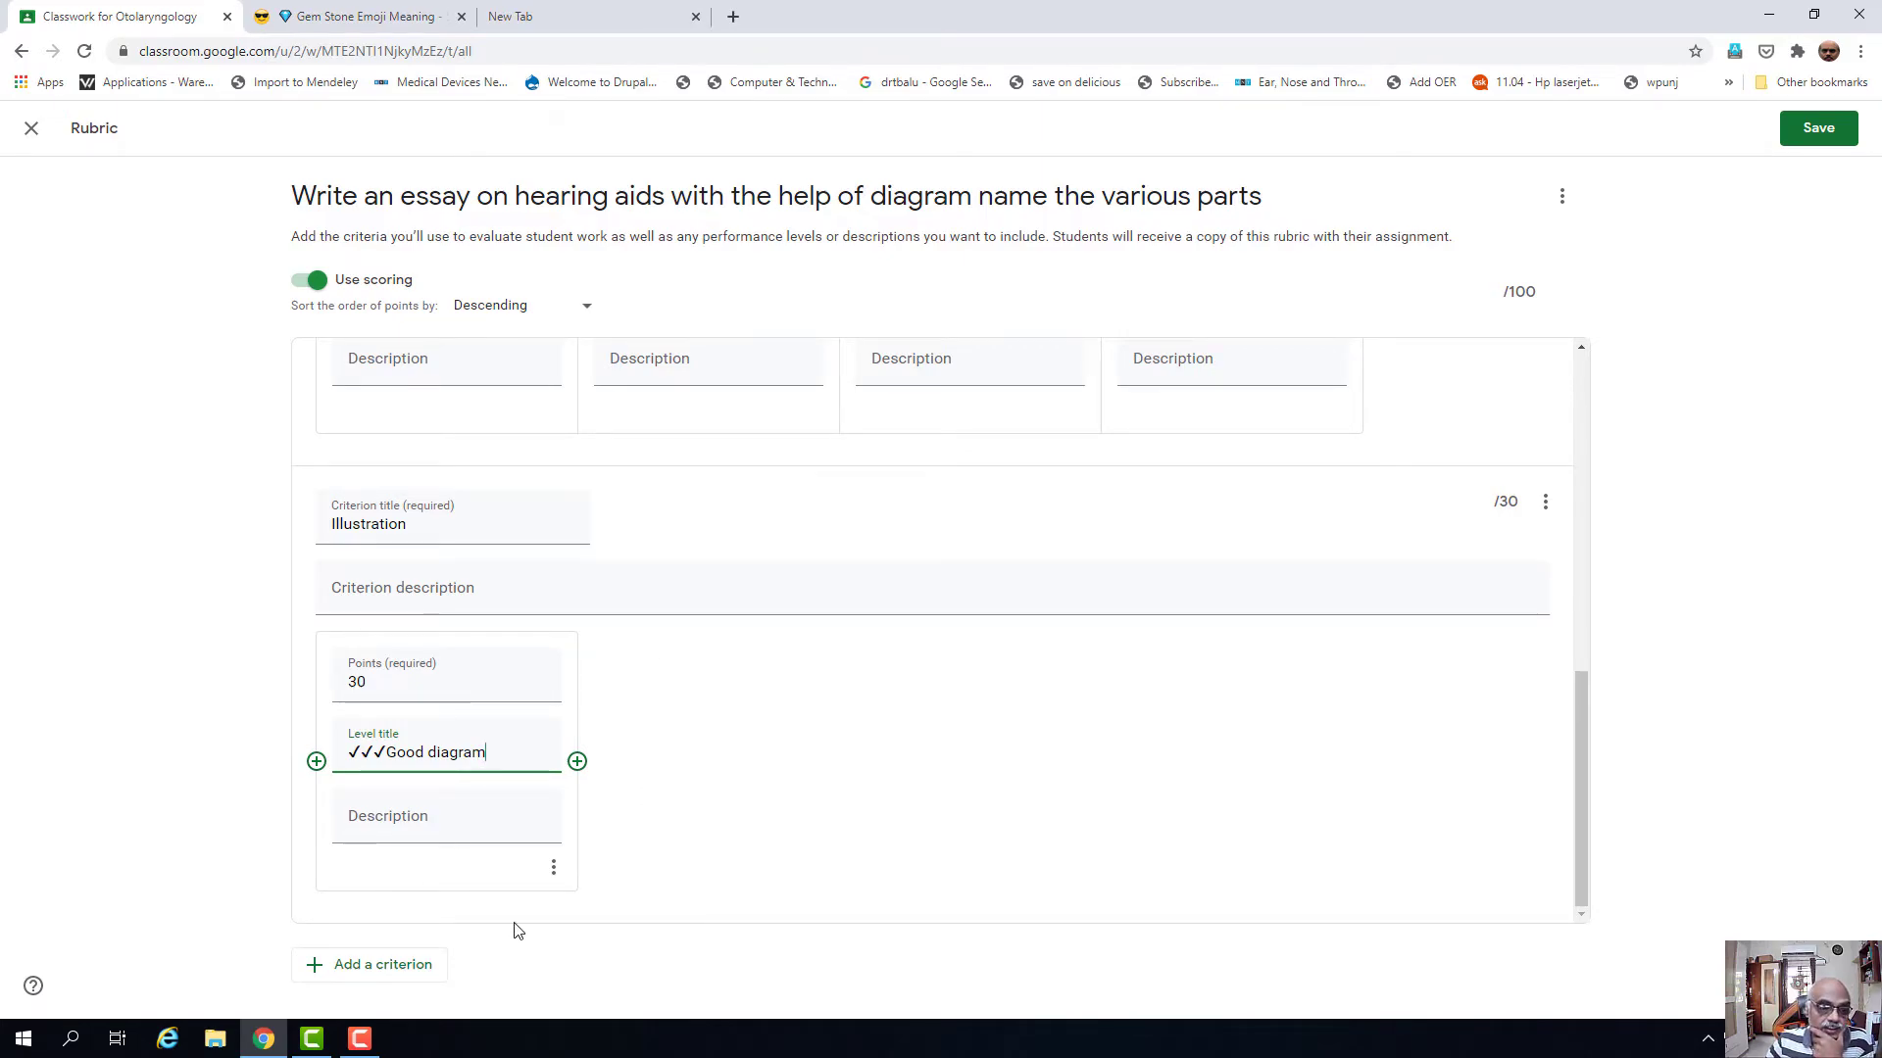
# - Add a 20-point level to the Illustration criterion, titled with two check mark emojis followed by "Fair diagram"
pyautogui.click(576, 763)
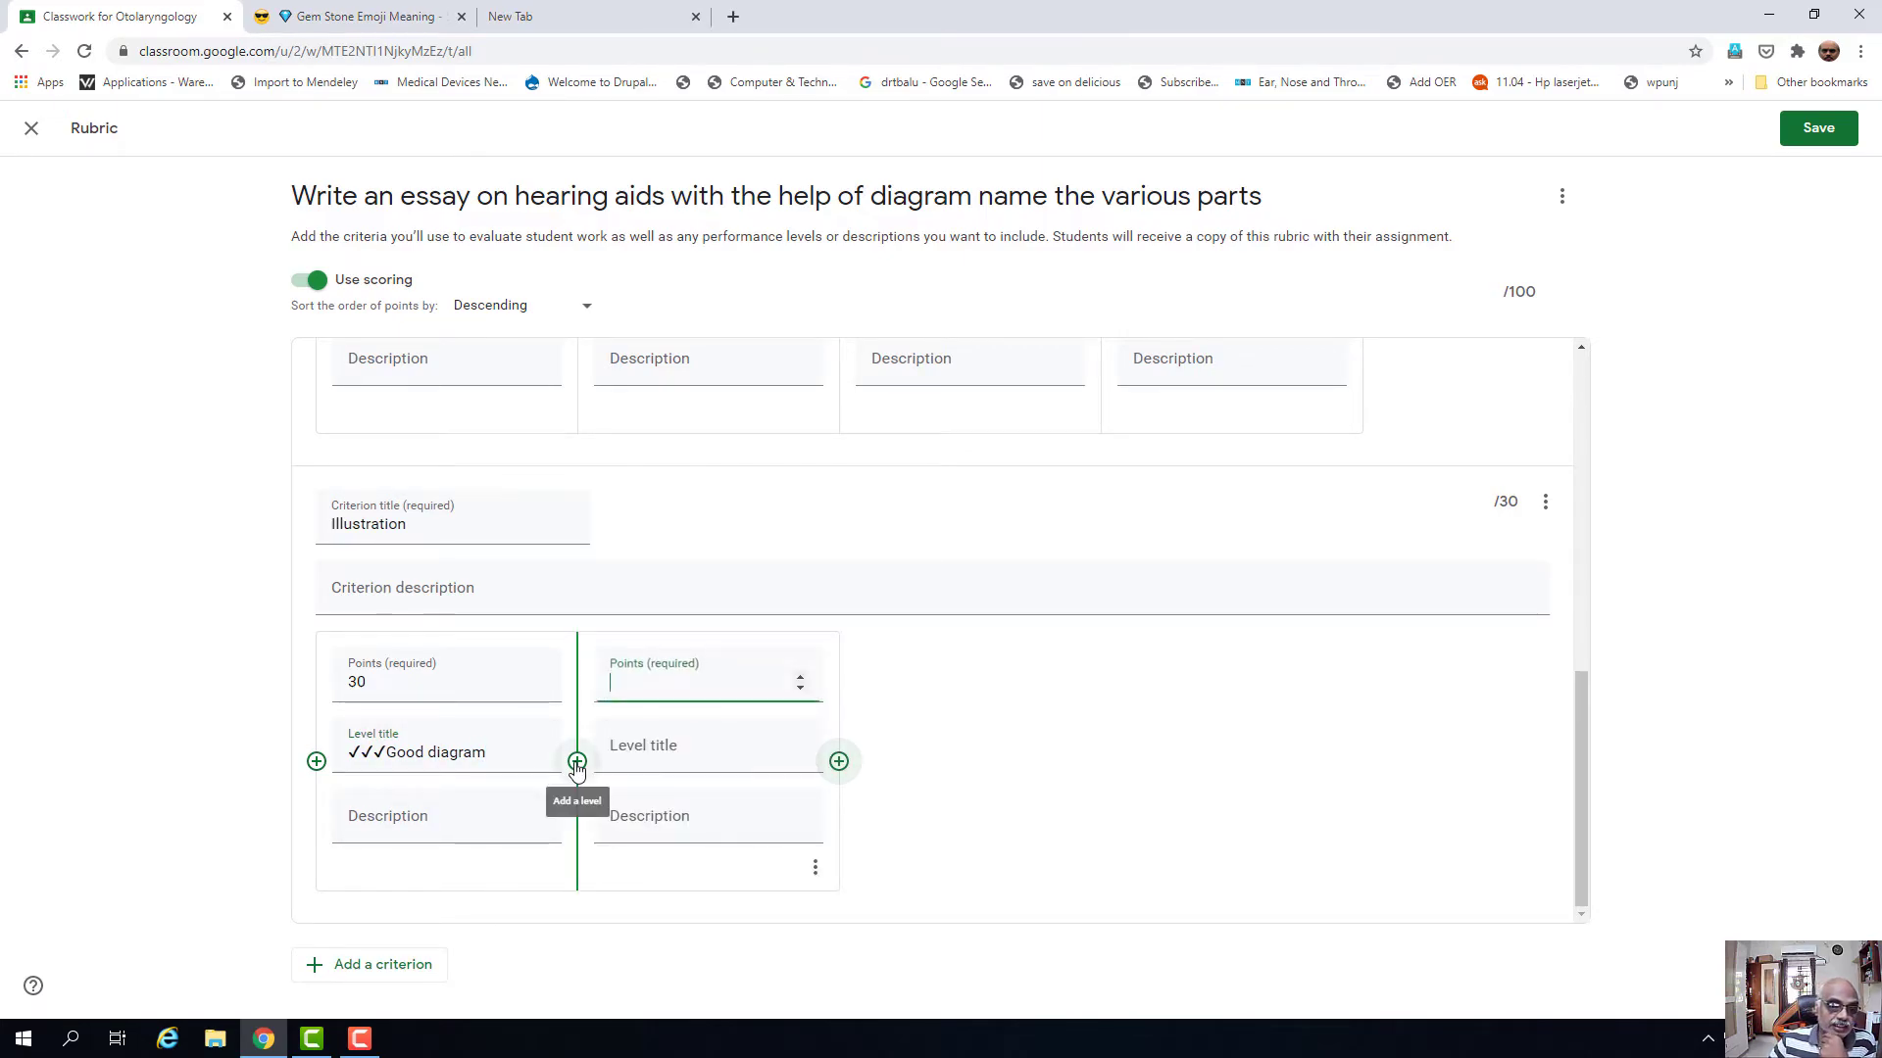
pyautogui.write('20')
pyautogui.click(635, 750)
pyautogui.rightClick(635, 747)
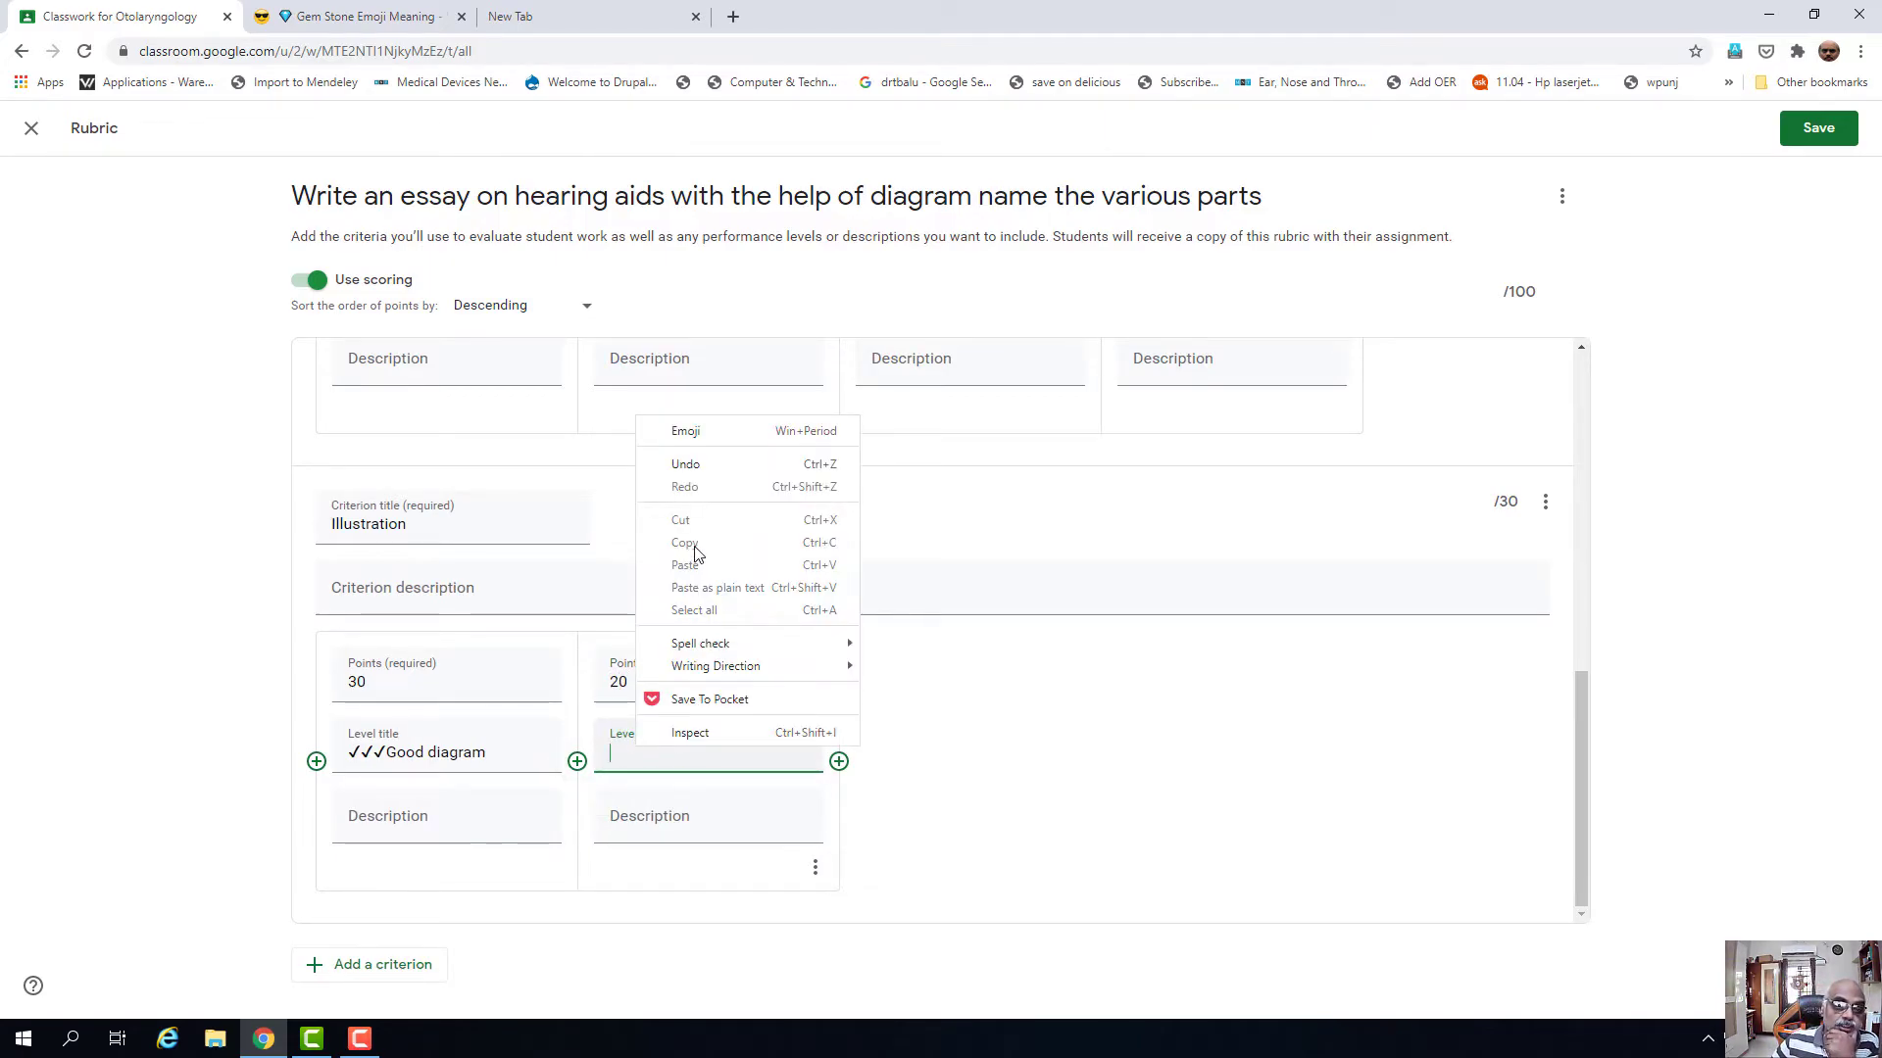
pyautogui.click(691, 432)
pyautogui.doubleClick(636, 475)
pyautogui.click(927, 422)
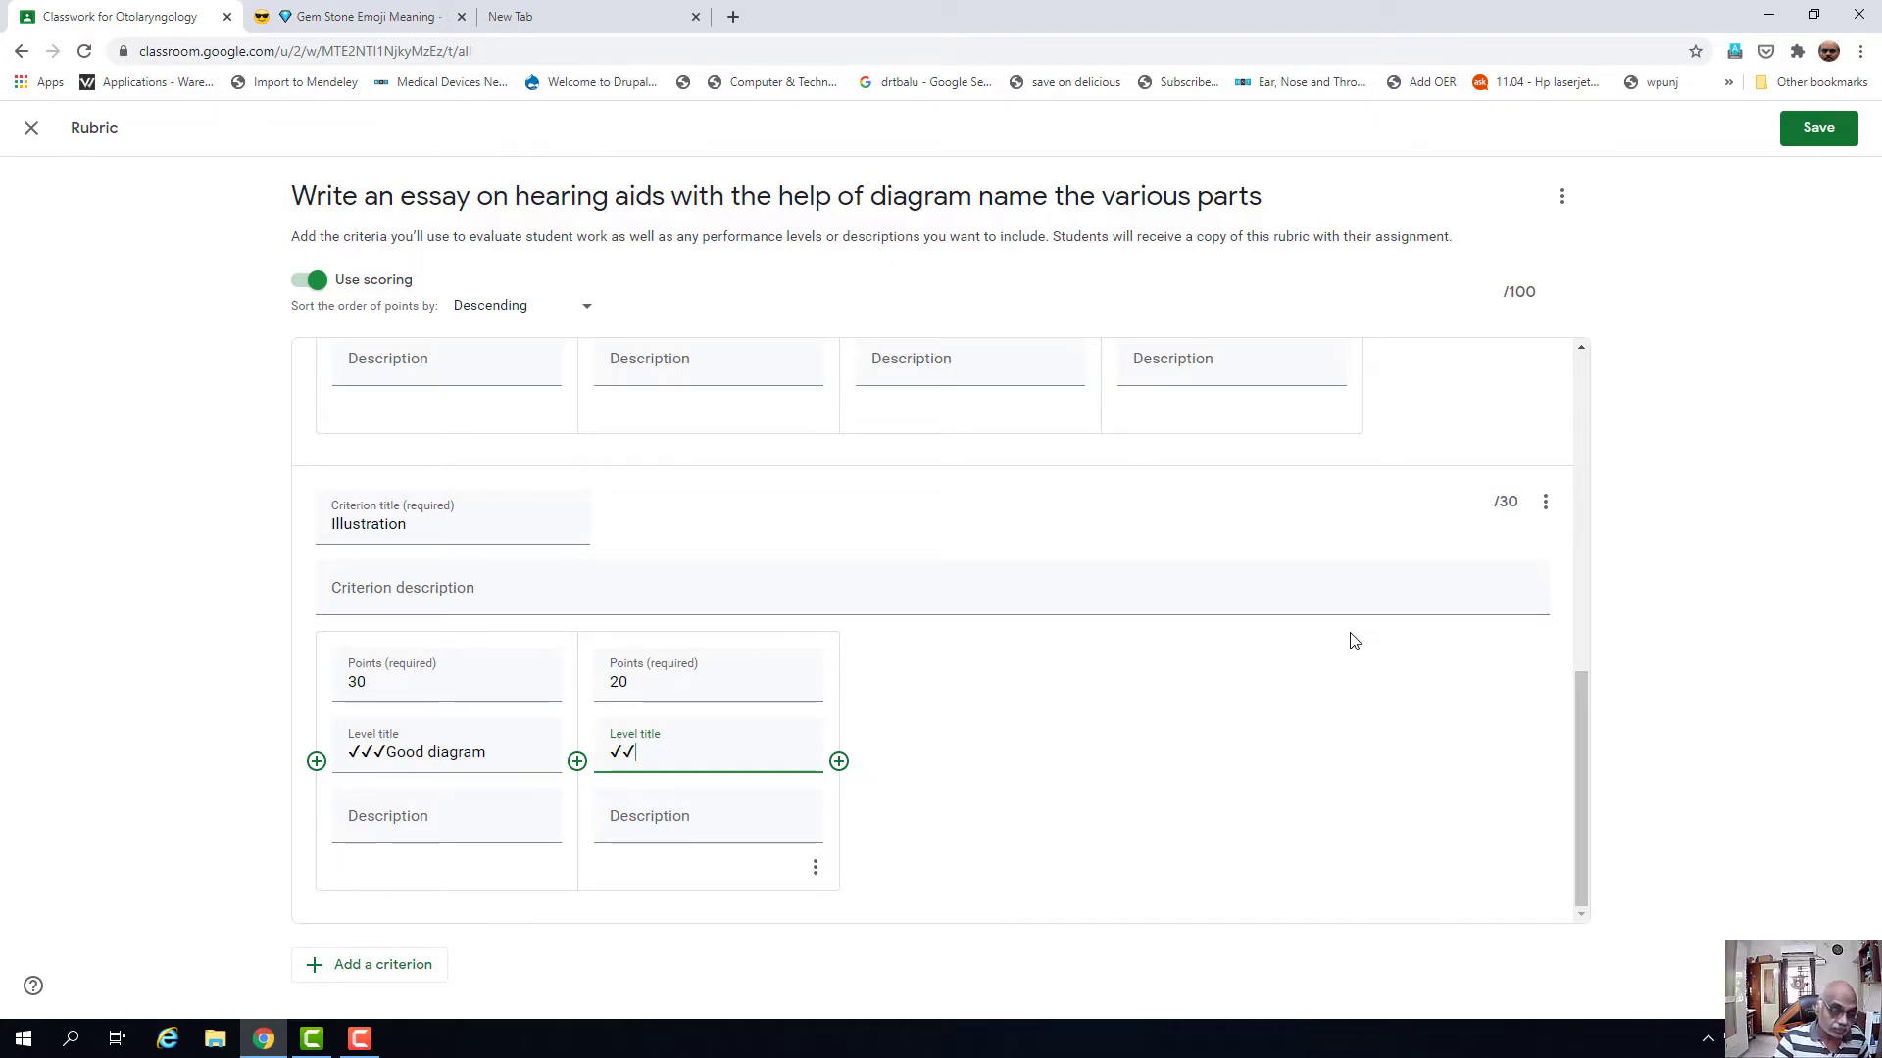
pyautogui.write('Fair diagram')
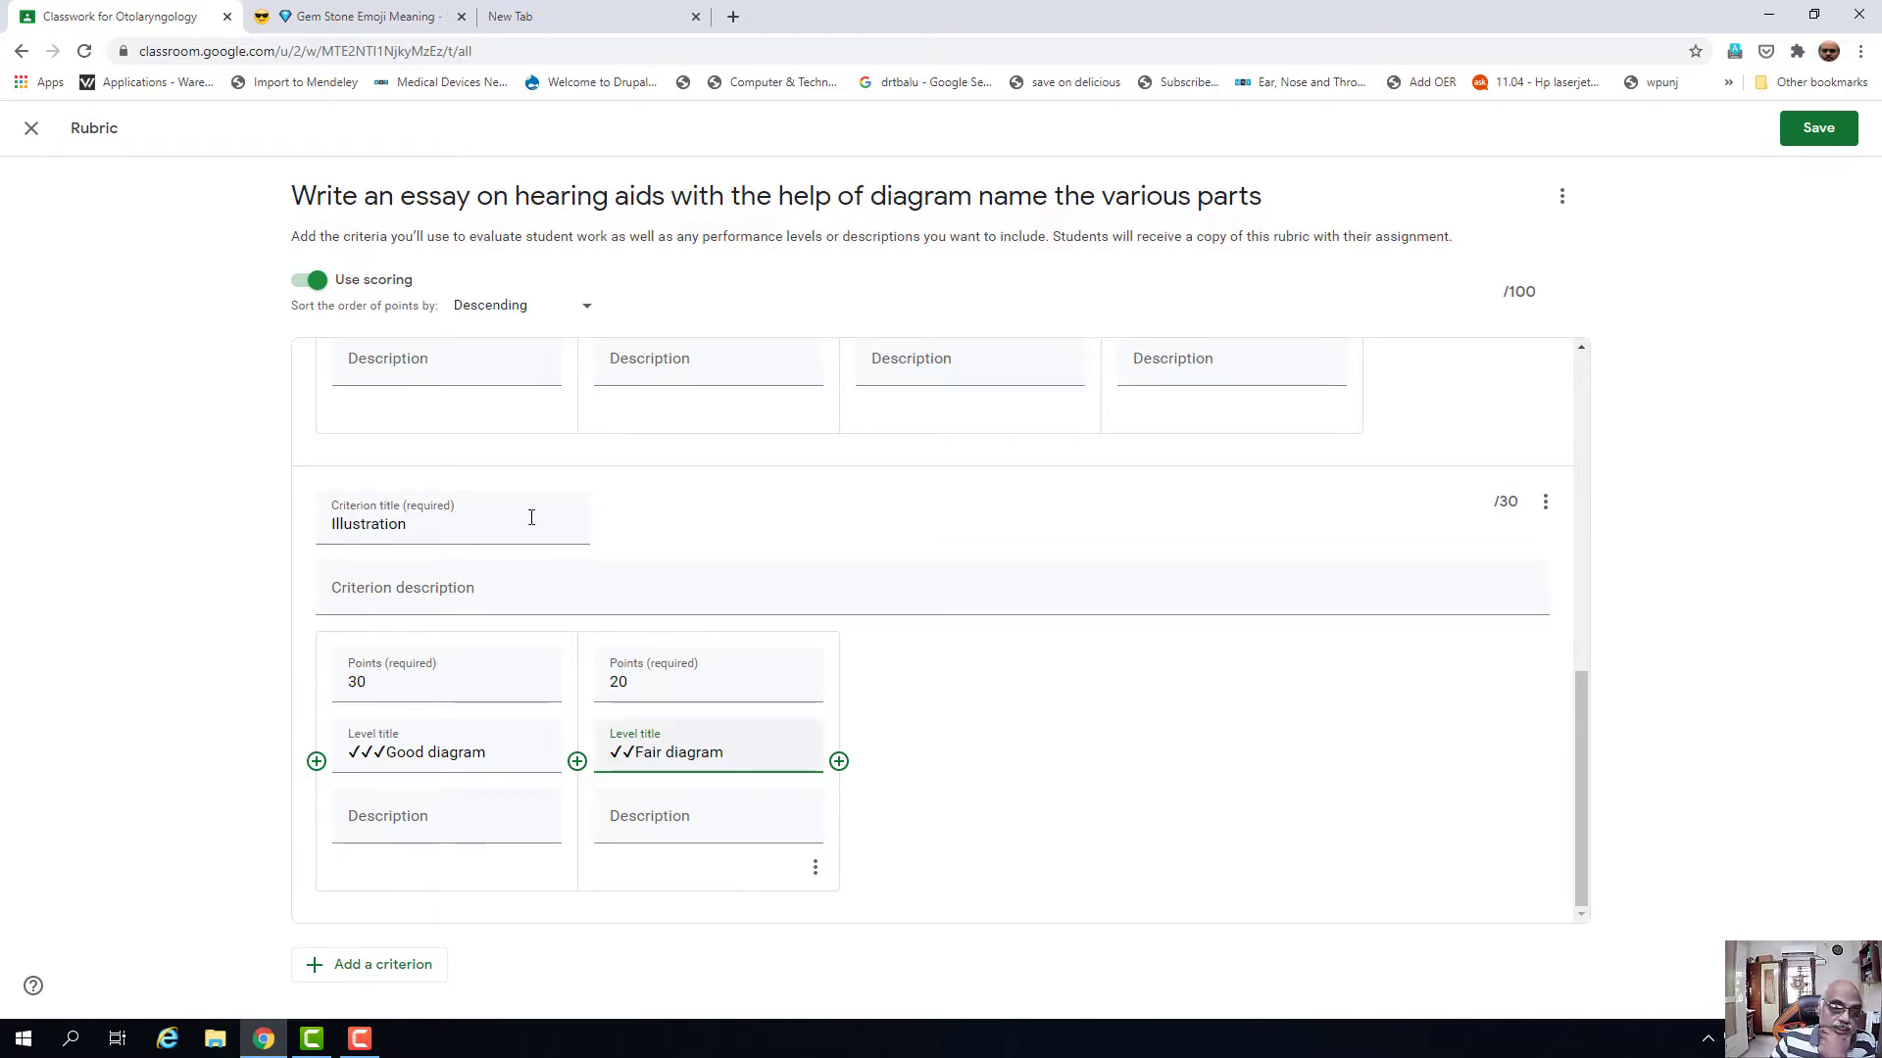
# - Add a 10-point level to the Illustration criterion, titled with one check mark emoji followed by "Can improve"
pyautogui.click(839, 763)
pyautogui.write('10')
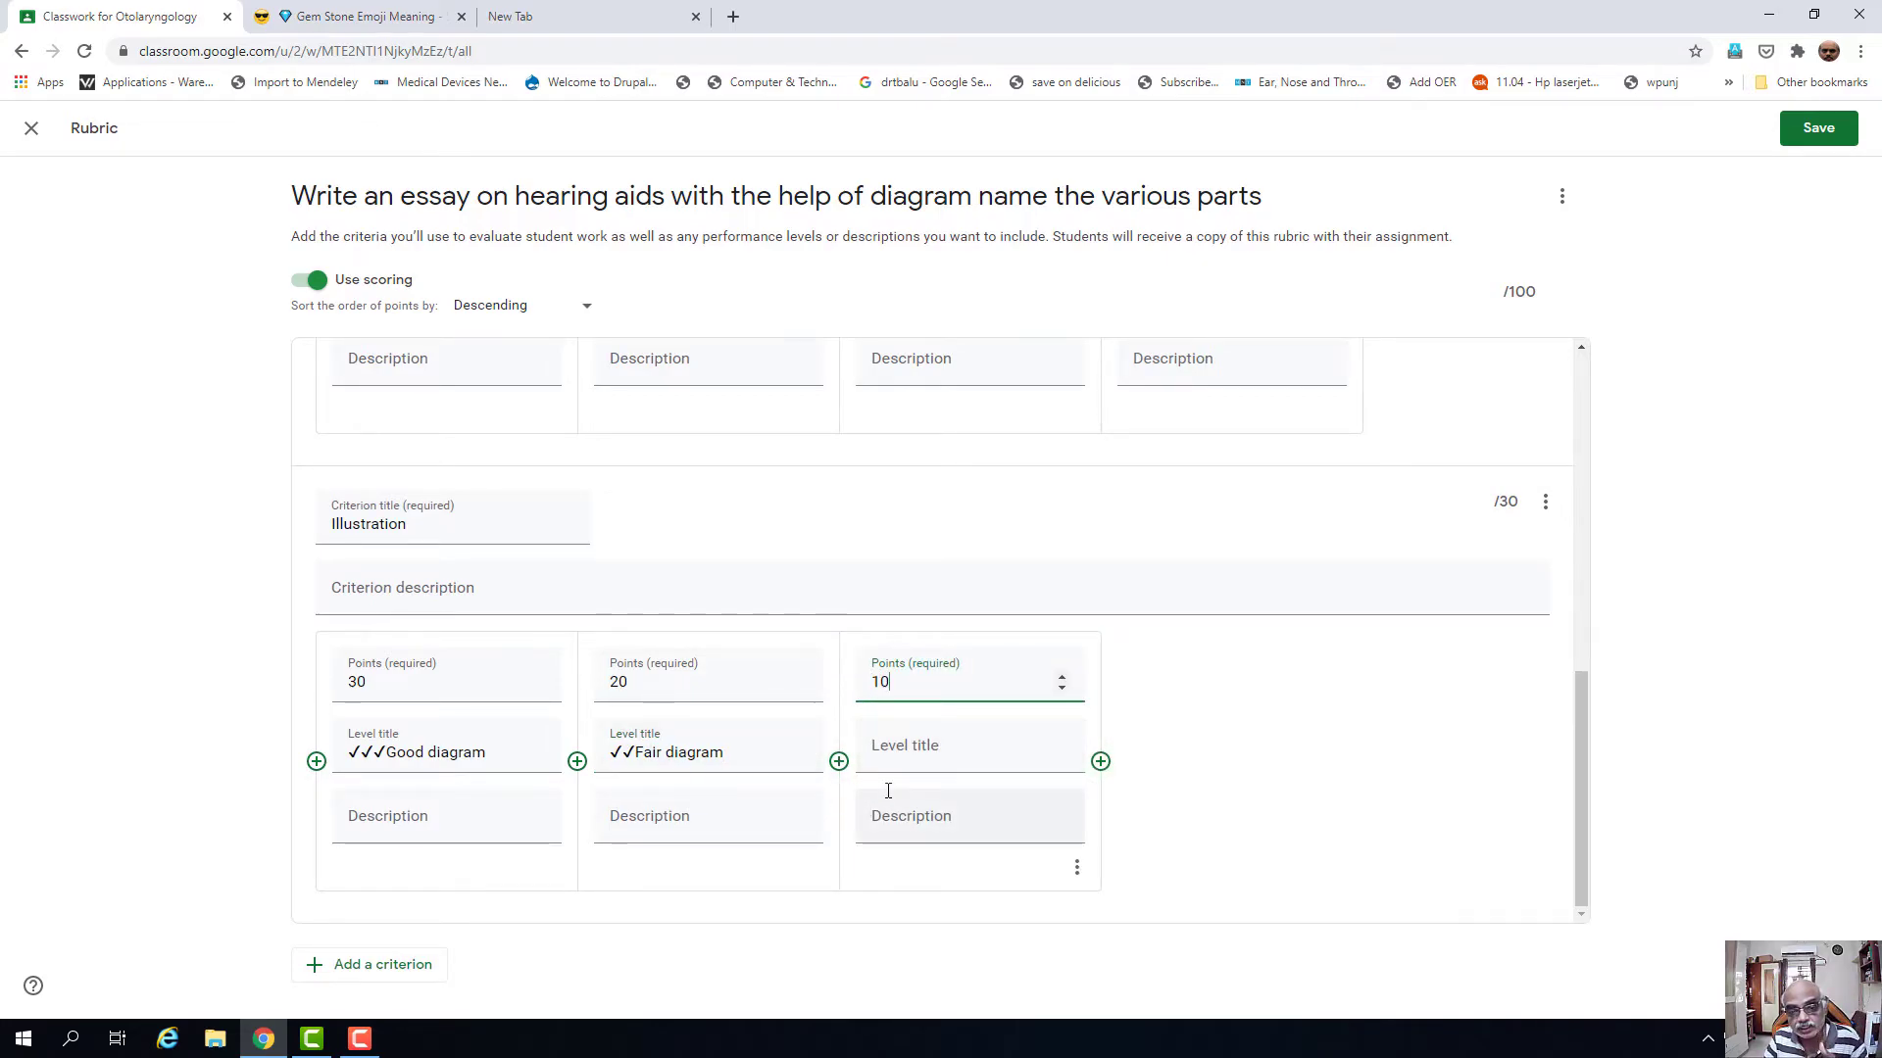
pyautogui.click(929, 750)
pyautogui.rightClick(929, 749)
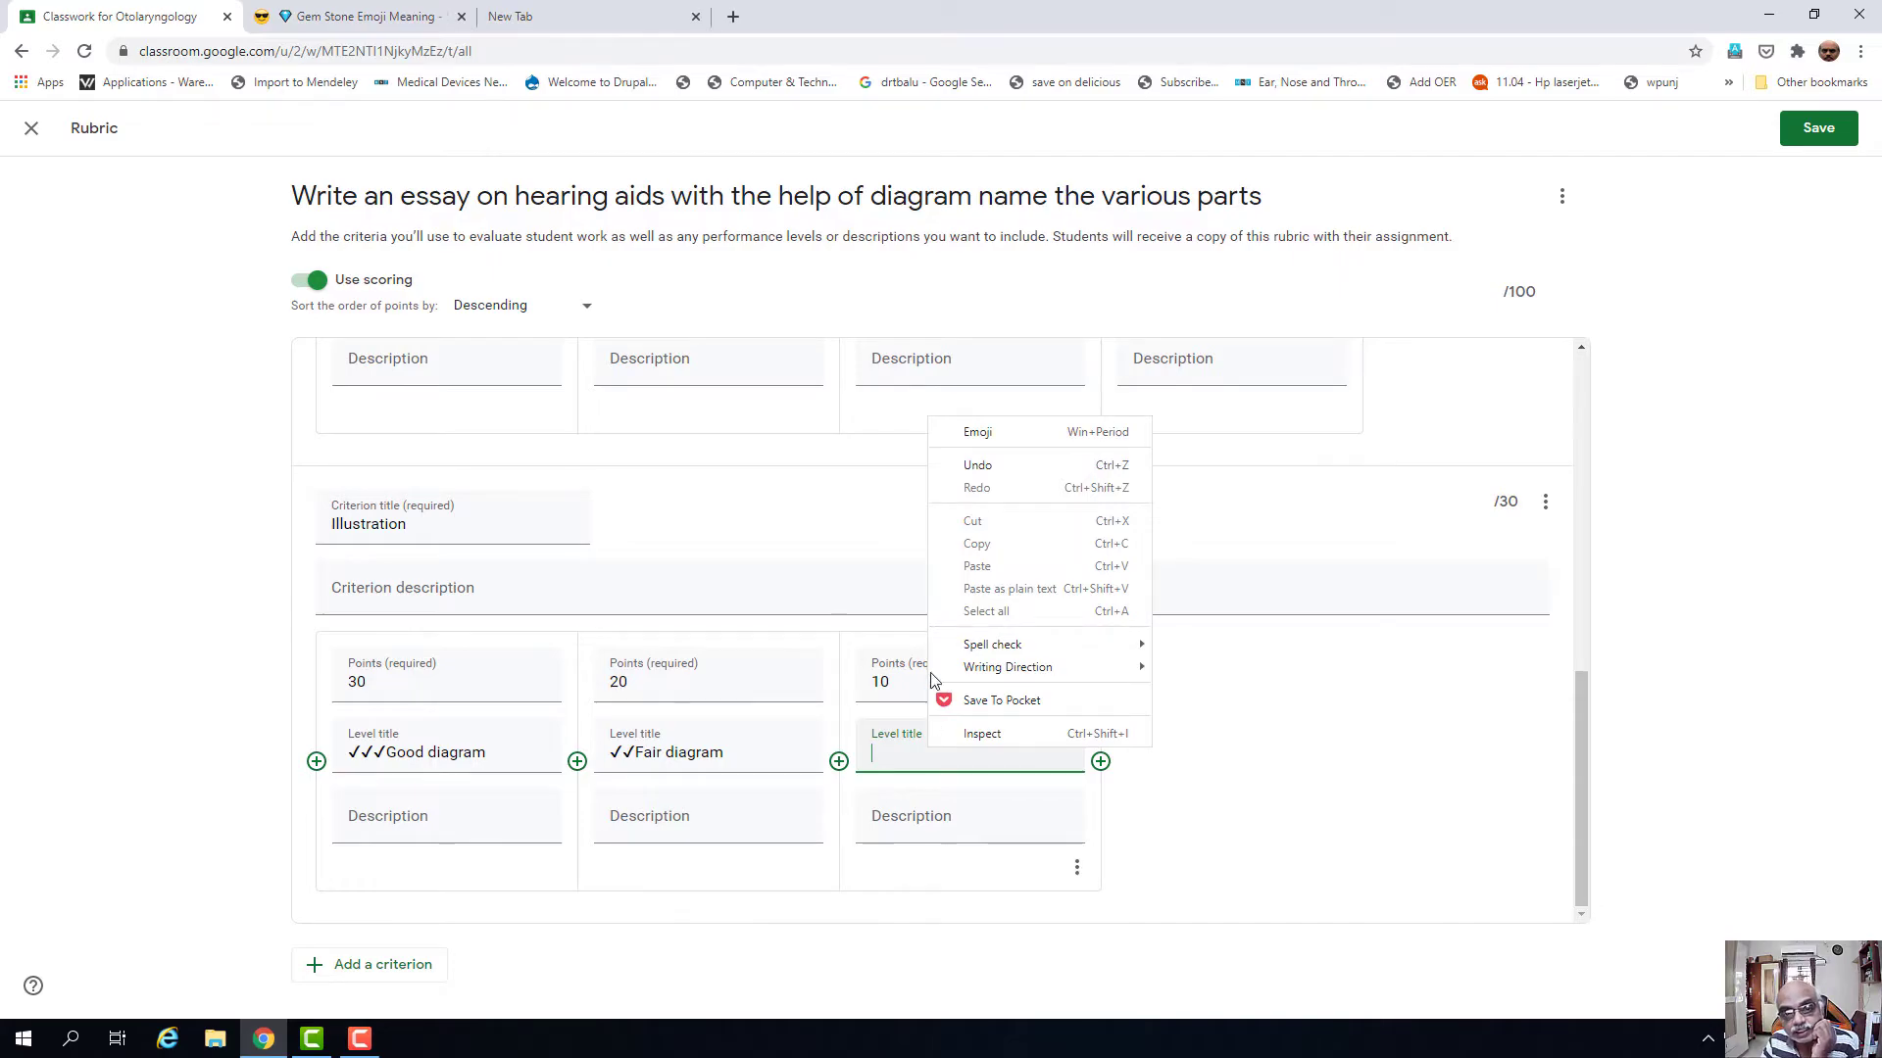
pyautogui.click(965, 428)
pyautogui.click(897, 474)
pyautogui.click(1189, 421)
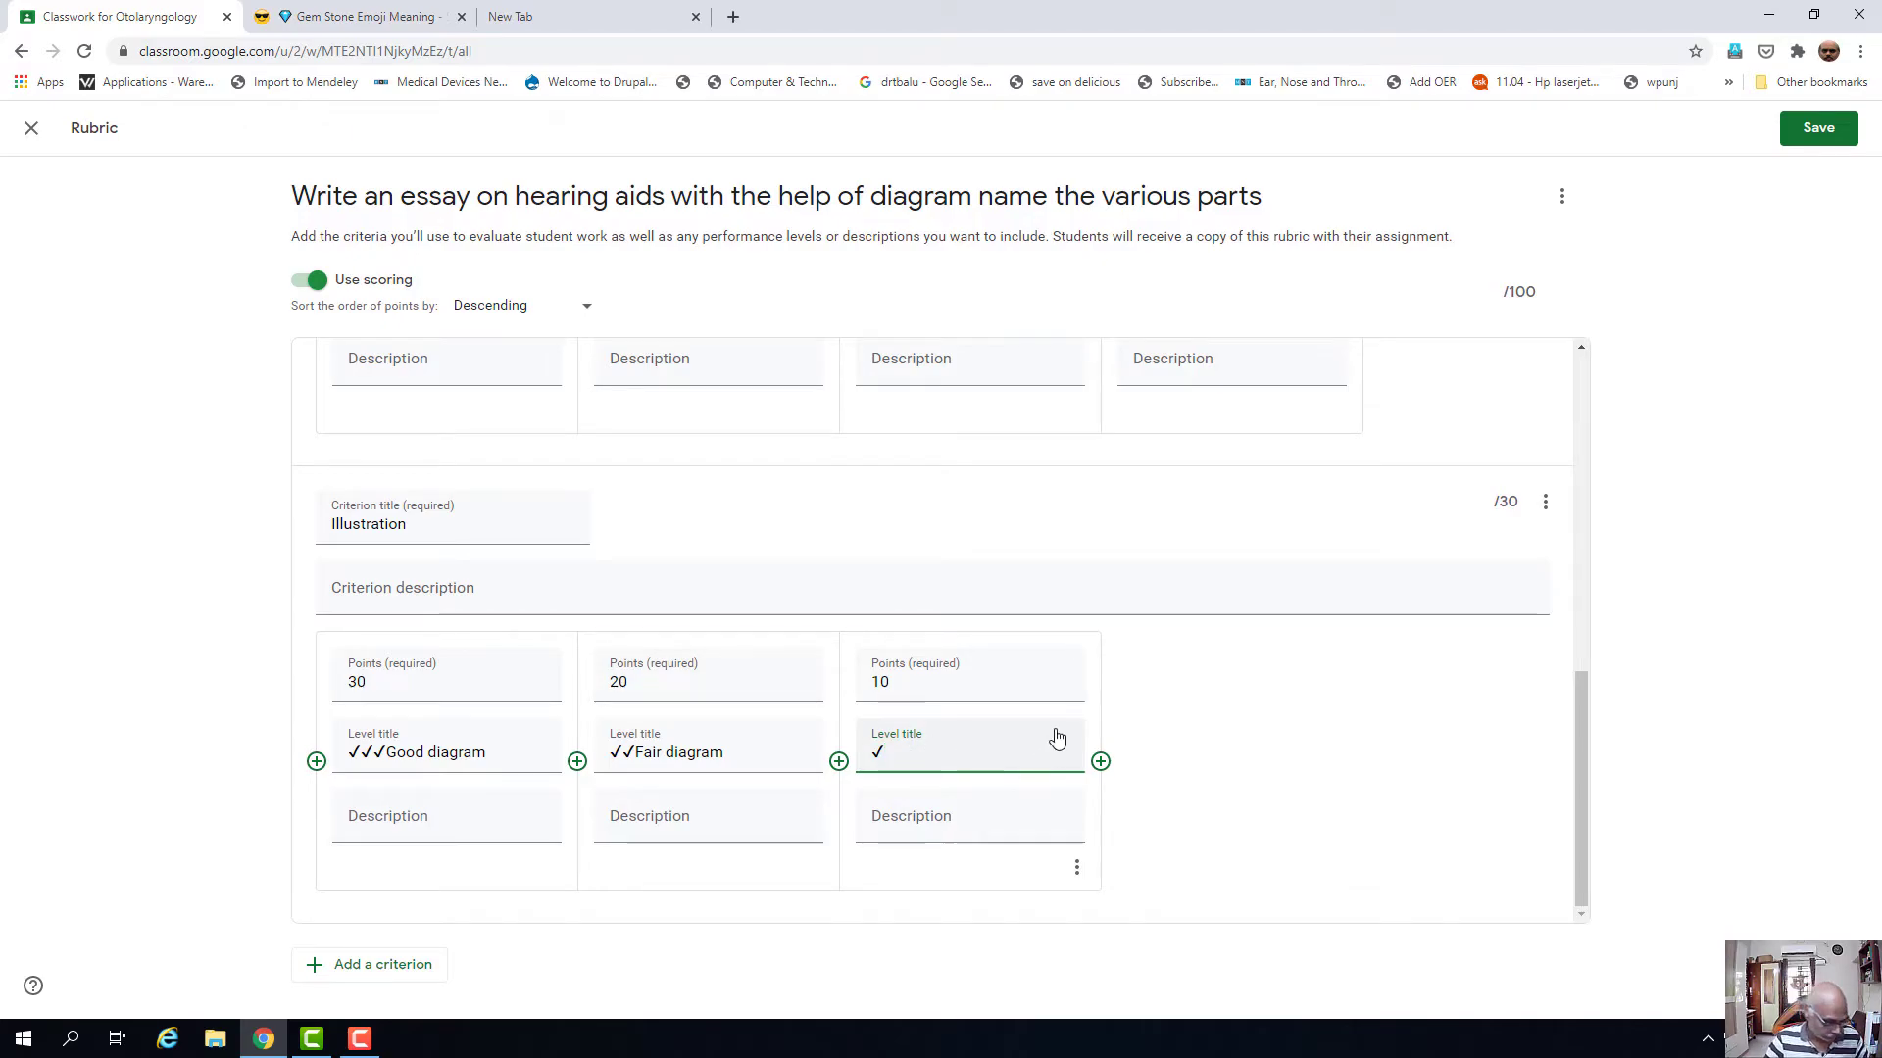
pyautogui.write('Can improve')
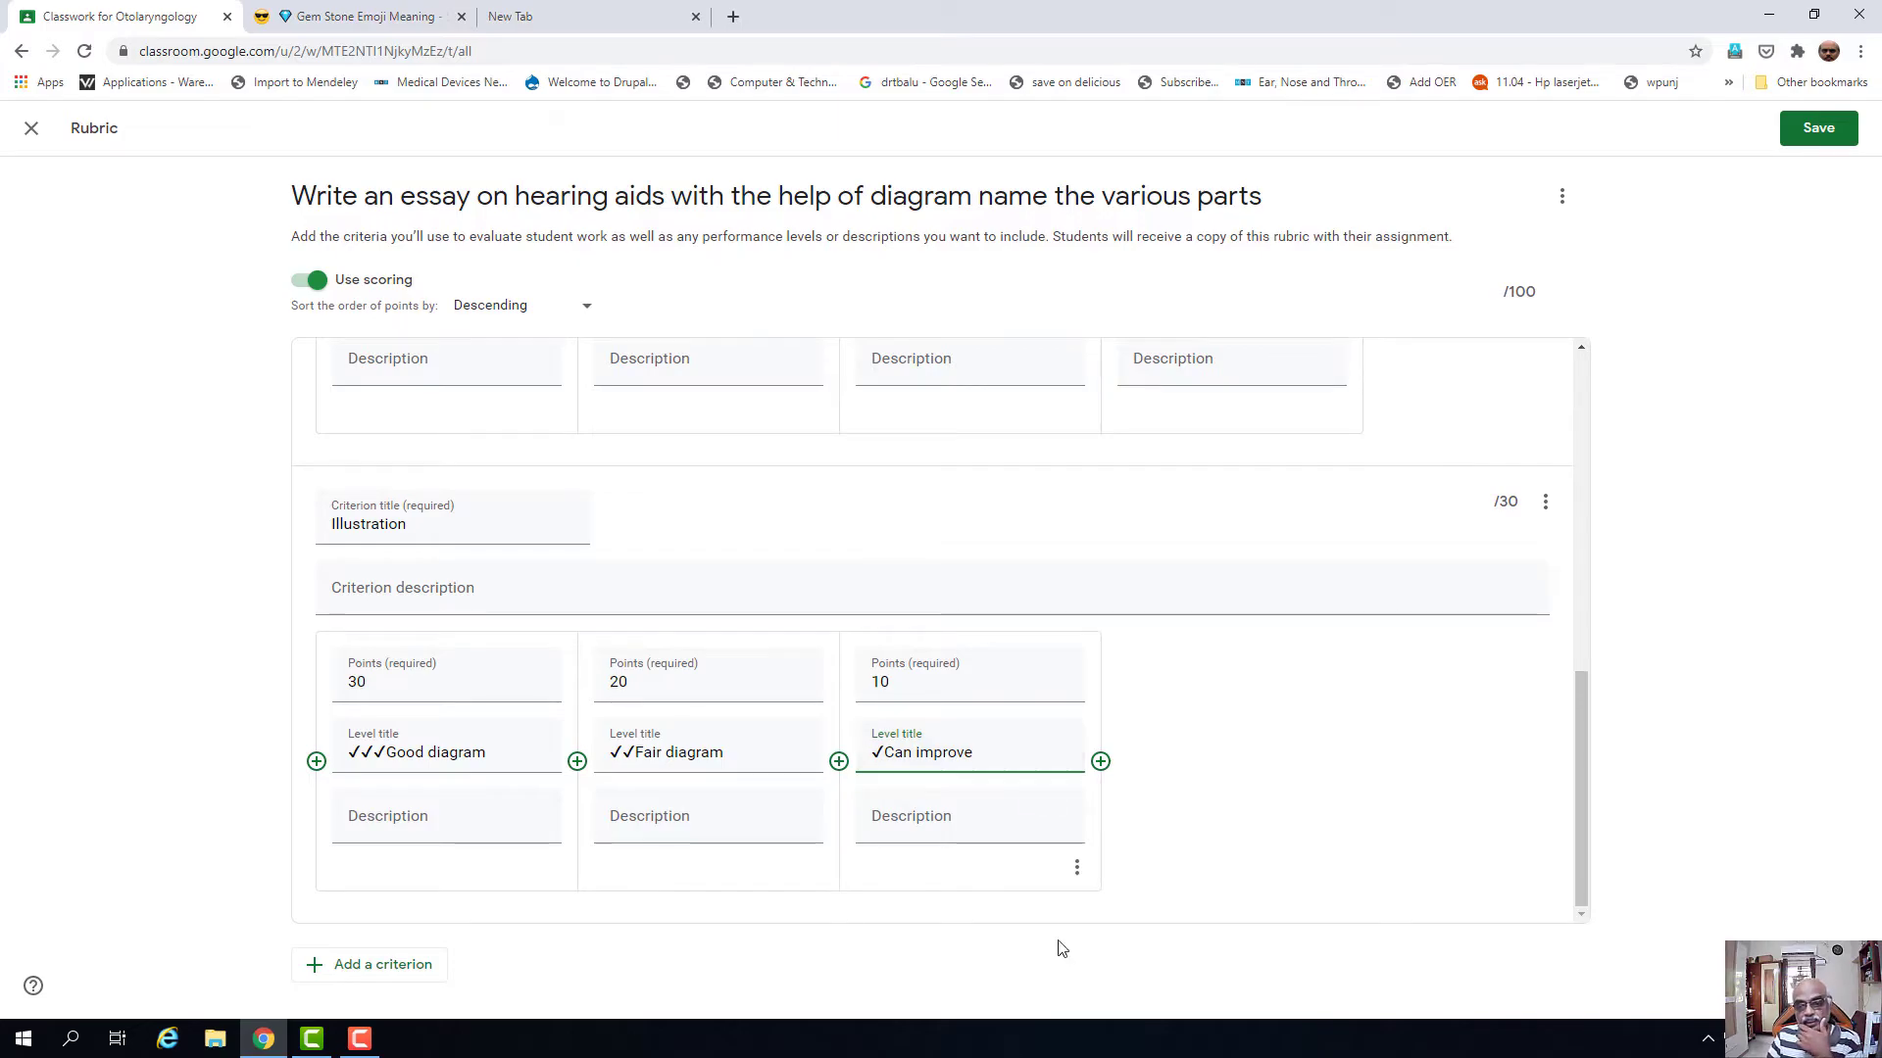
# - Add a 5-point level to the Illustration criterion, titled with the green face emoji followed by "Need to buck up"
pyautogui.click(1100, 762)
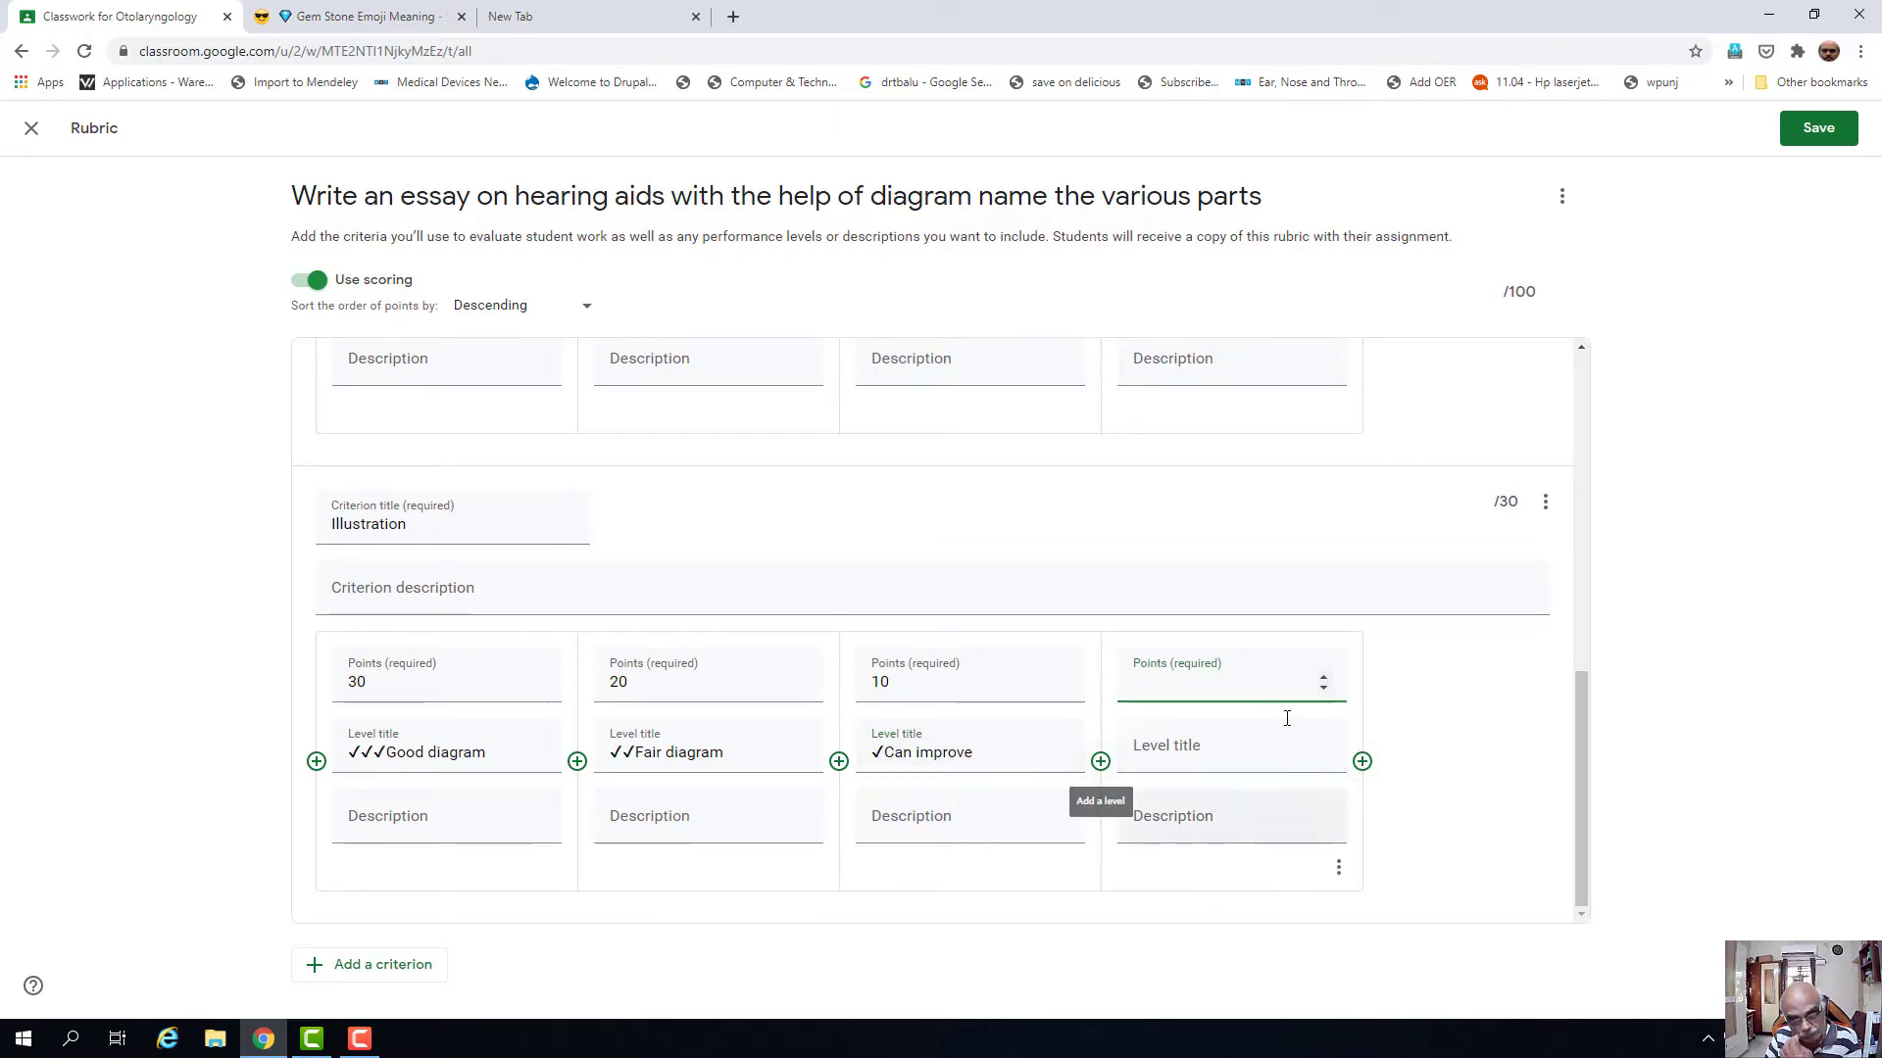
pyautogui.write('5')
pyautogui.click(1218, 749)
pyautogui.rightClick(1218, 749)
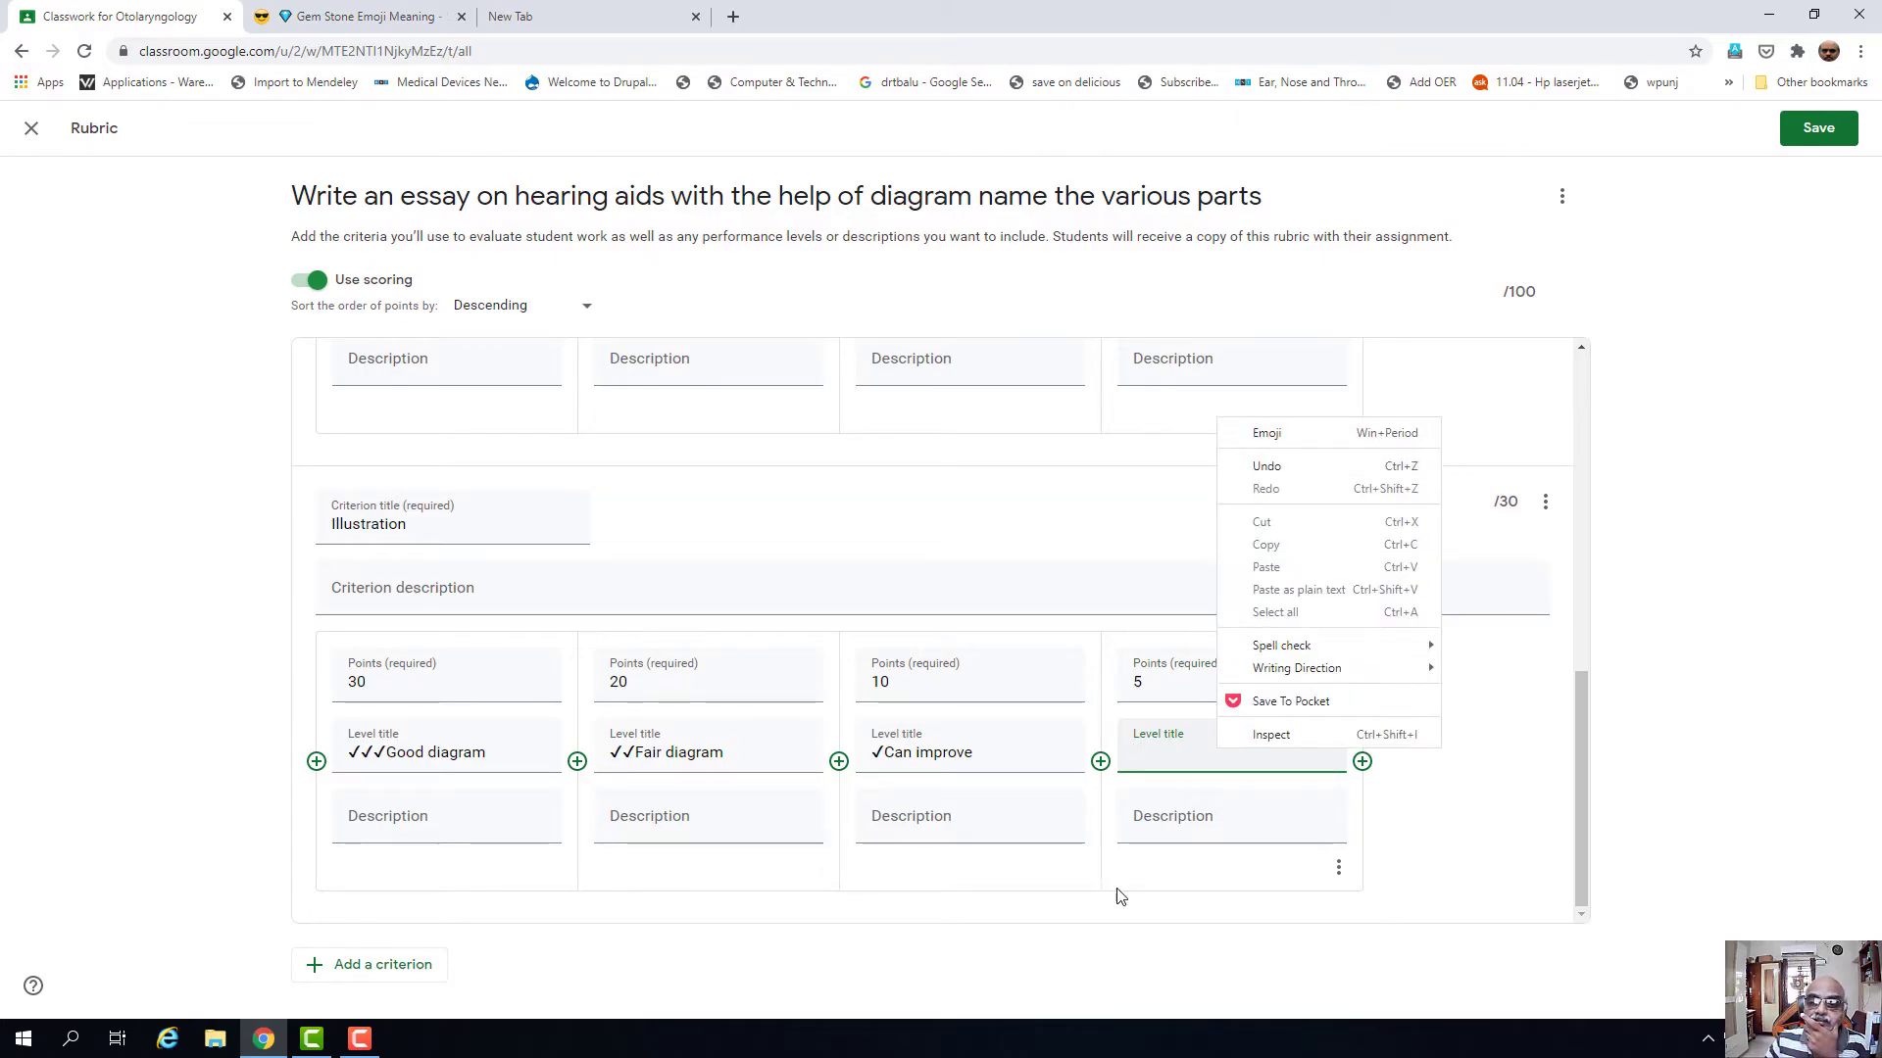
pyautogui.click(1170, 753)
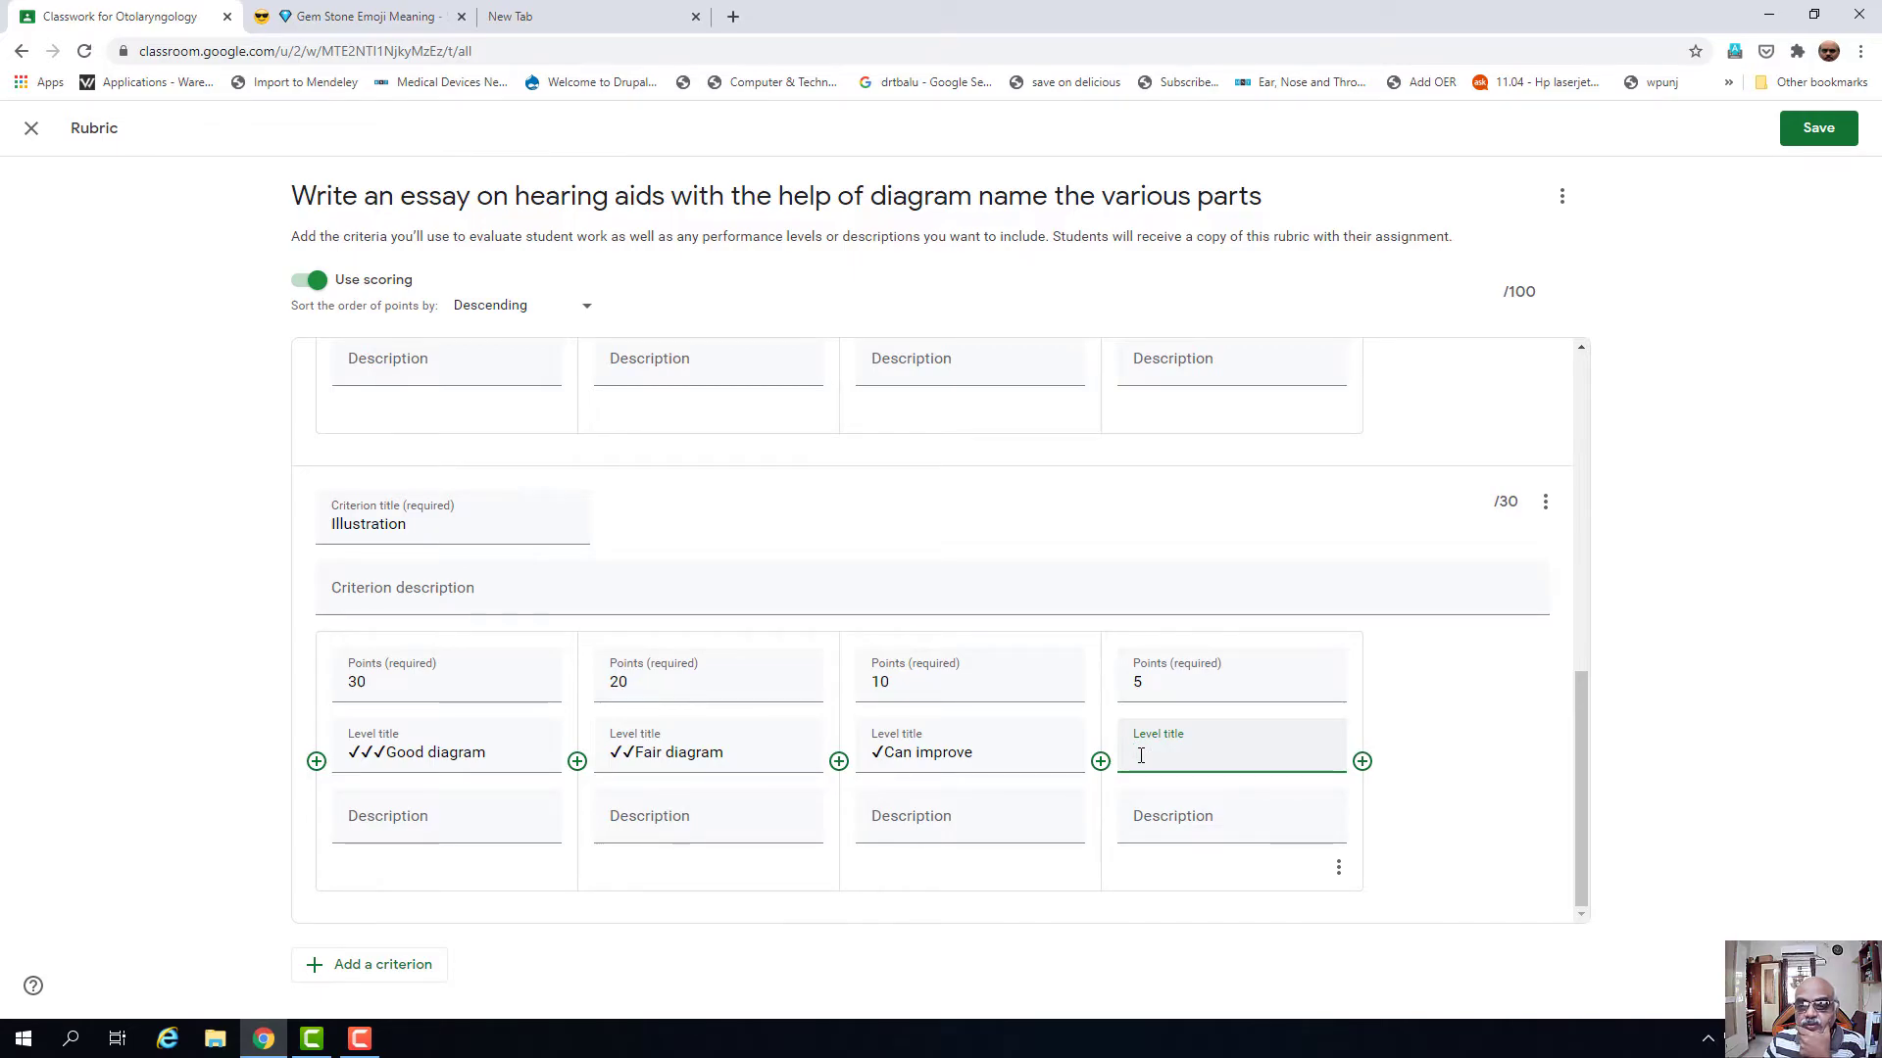
pyautogui.rightClick(1141, 755)
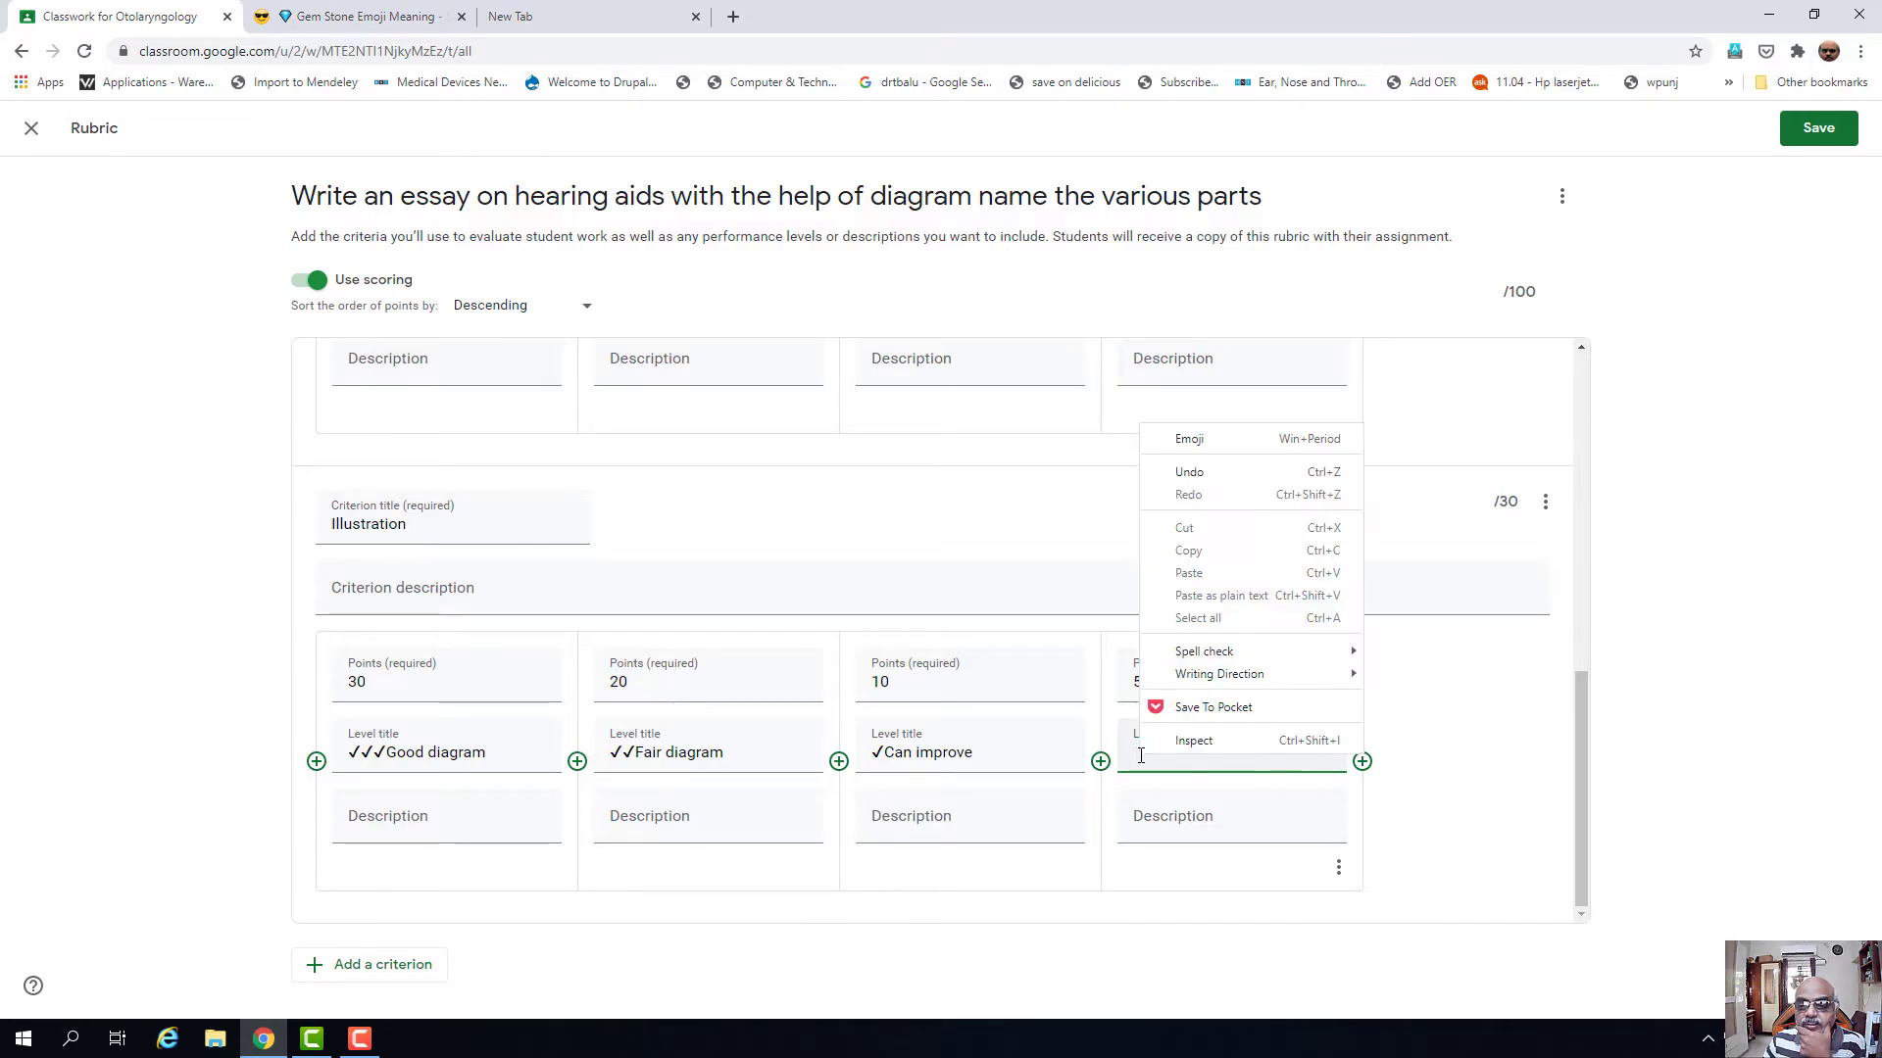
pyautogui.click(1186, 438)
pyautogui.click(1199, 475)
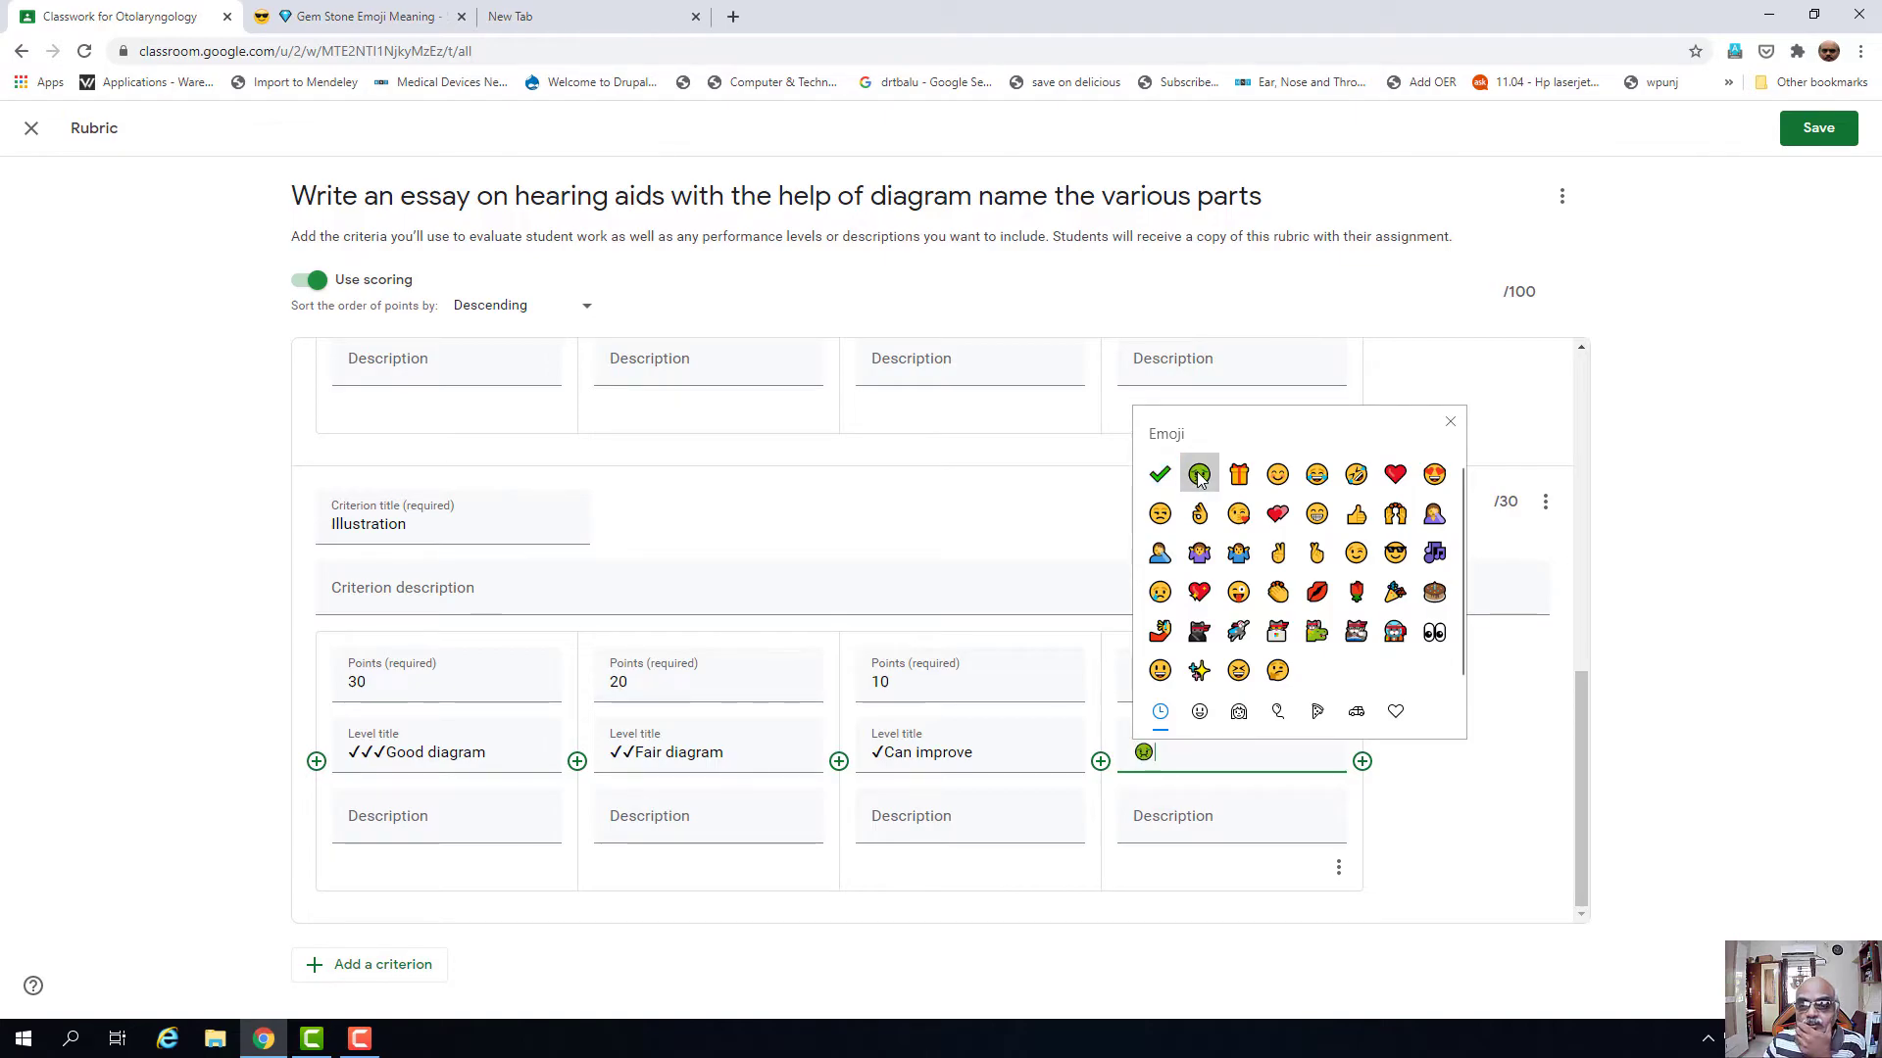
pyautogui.click(1450, 425)
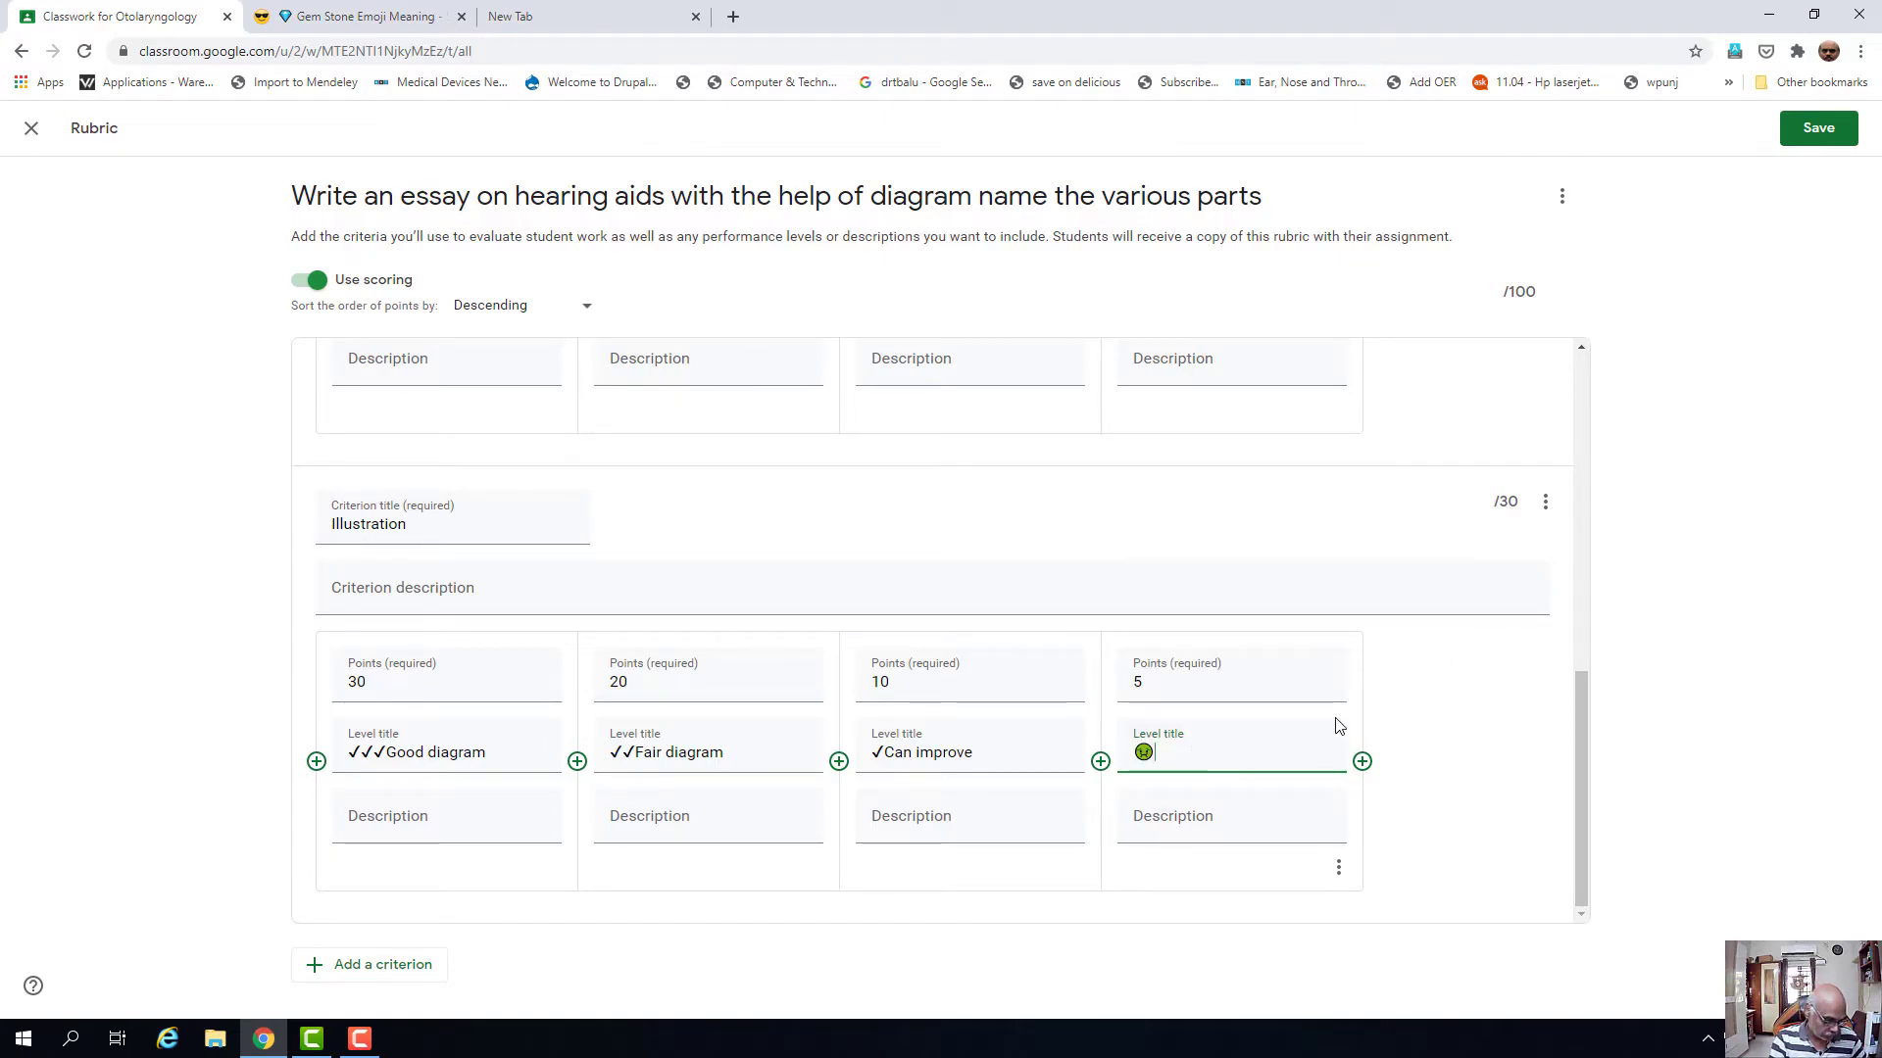
pyautogui.write('Need to buck up')
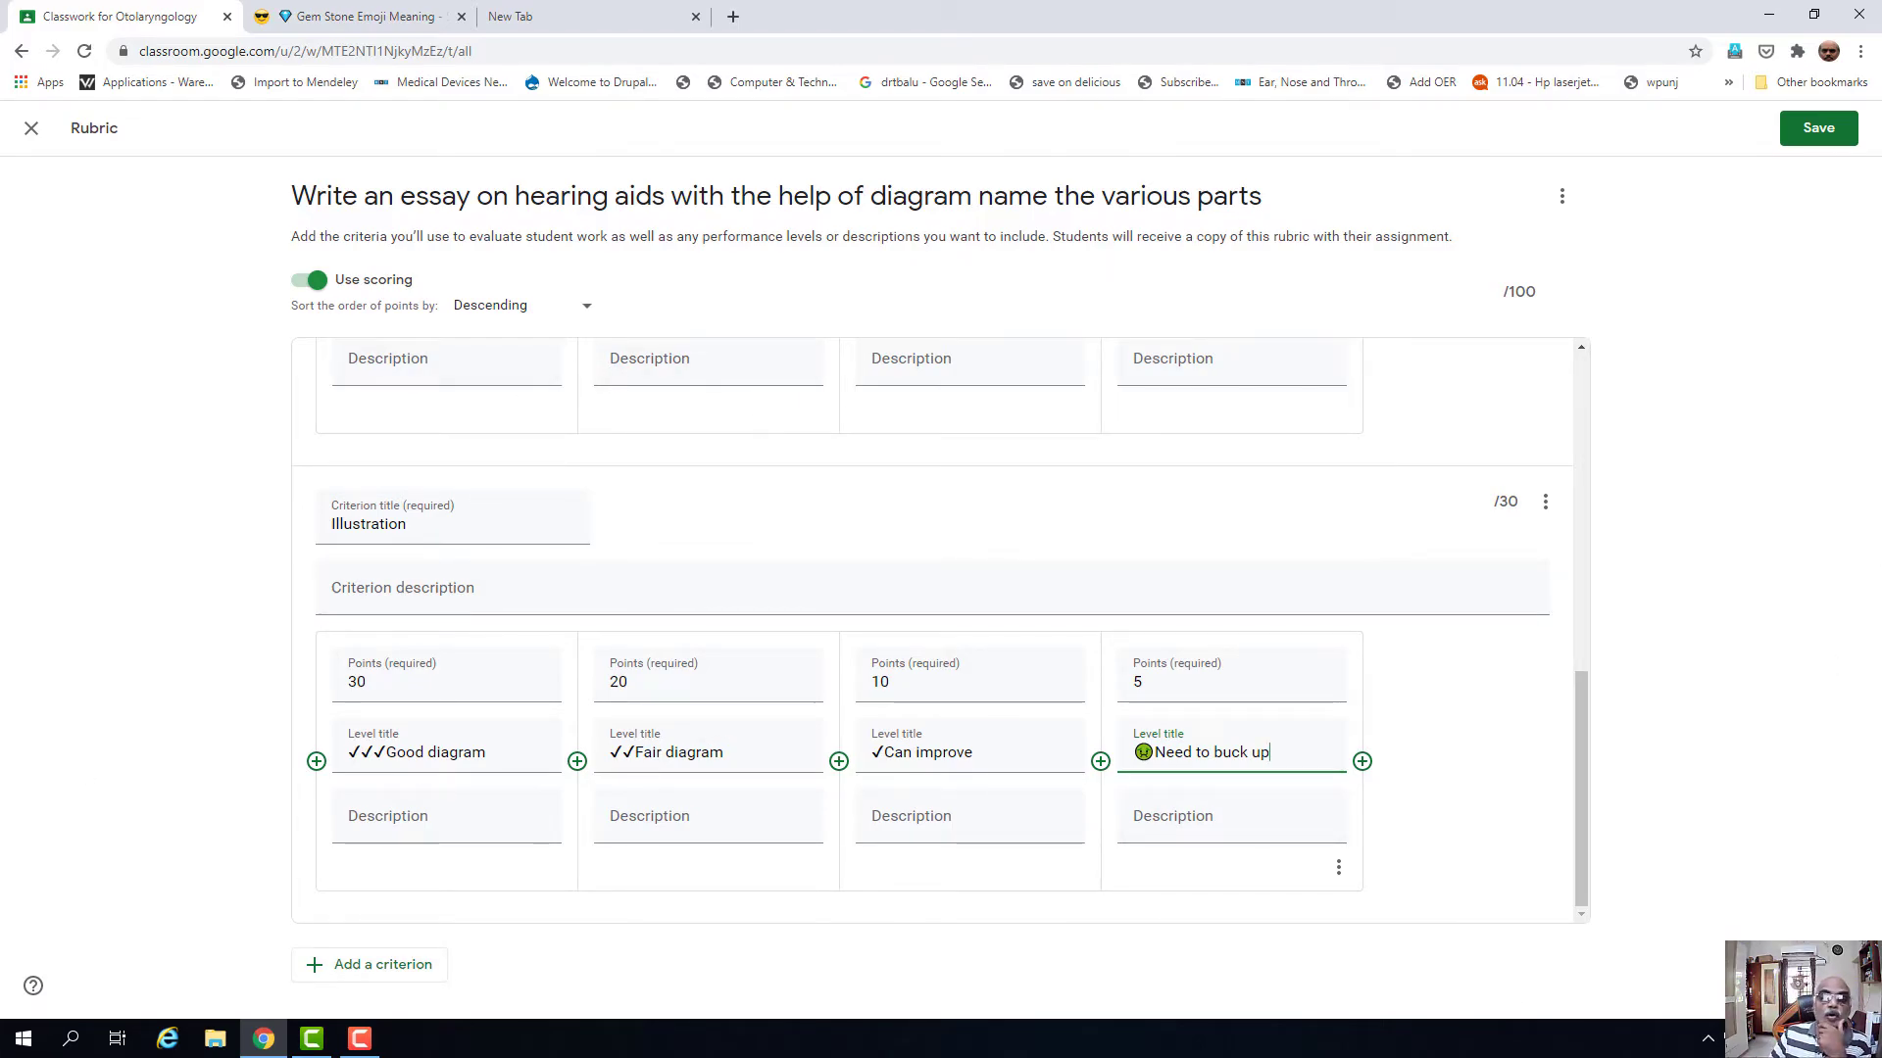
# - Review the points, level titles and descriptions of all three rubric criteria from the first to the last
pyautogui.moveTo(1573, 873); pyautogui.dragTo(1590, 490)
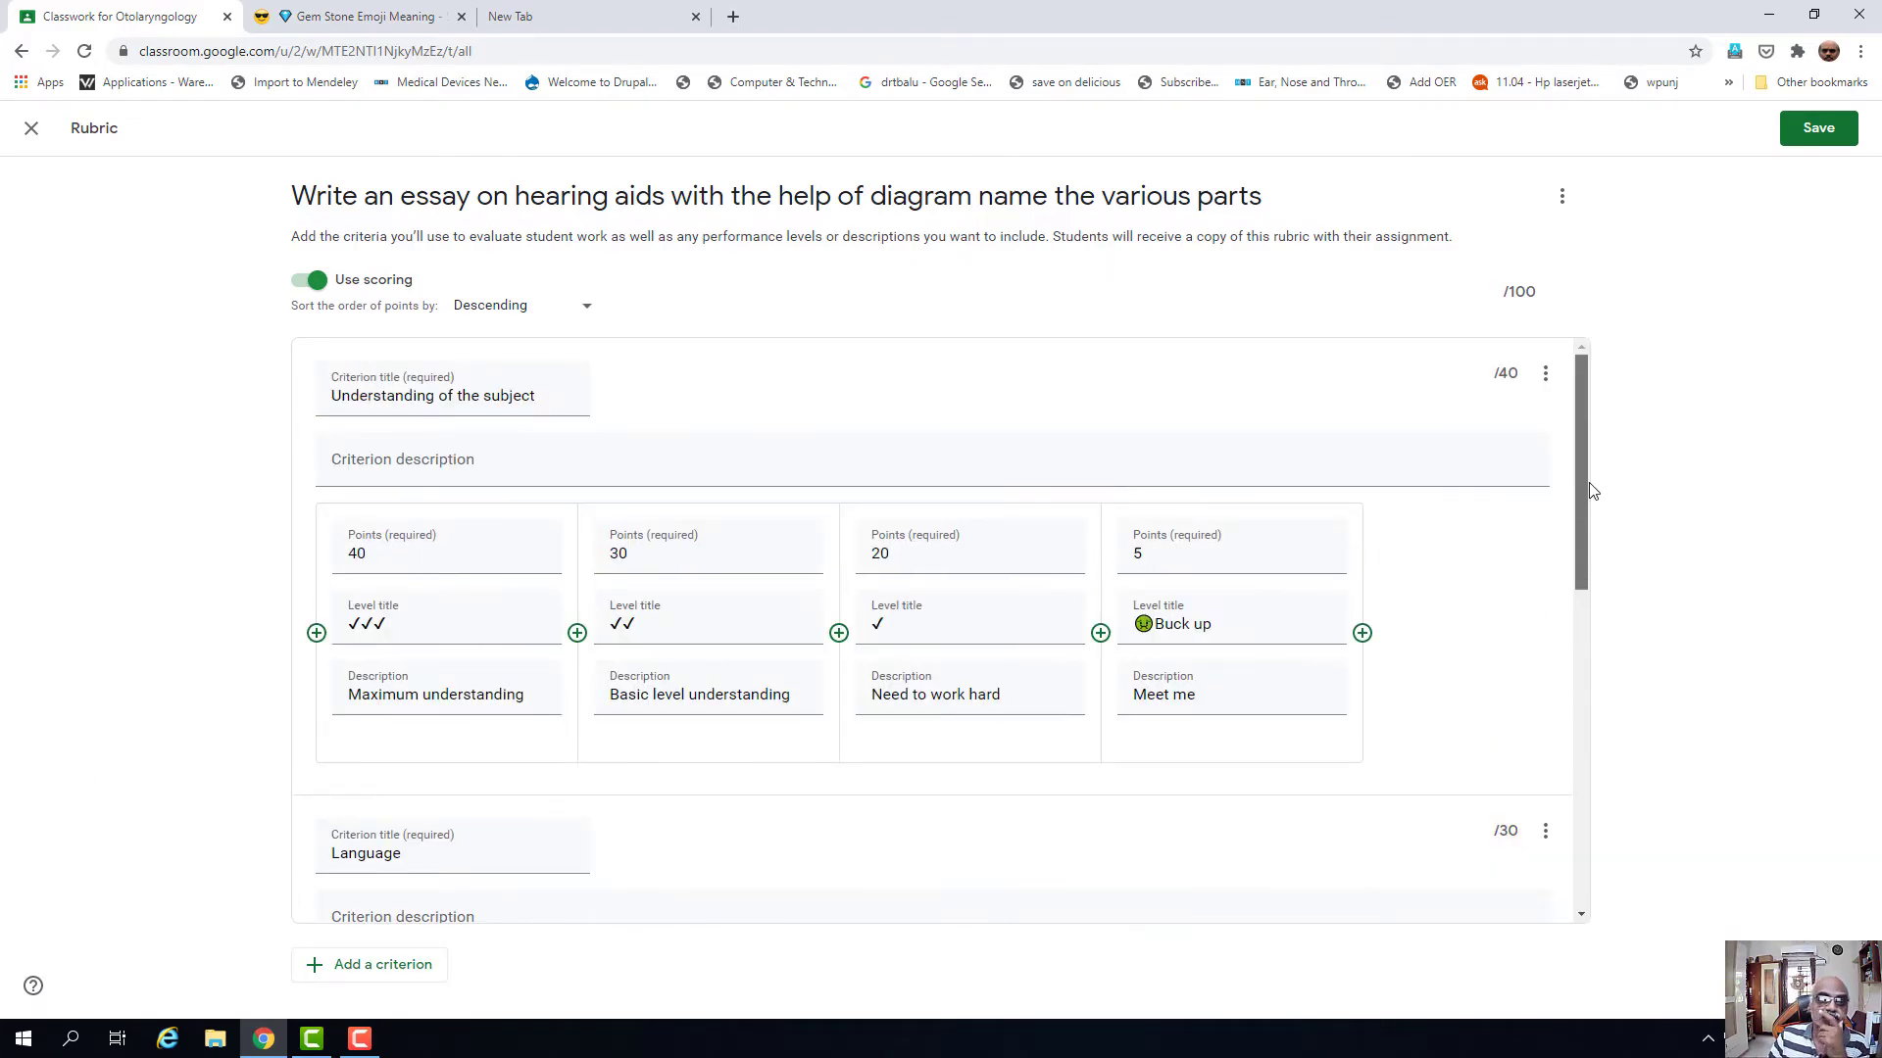
pyautogui.moveTo(1578, 562); pyautogui.dragTo(1545, 700)
pyautogui.scroll(-5, 1546, 700)
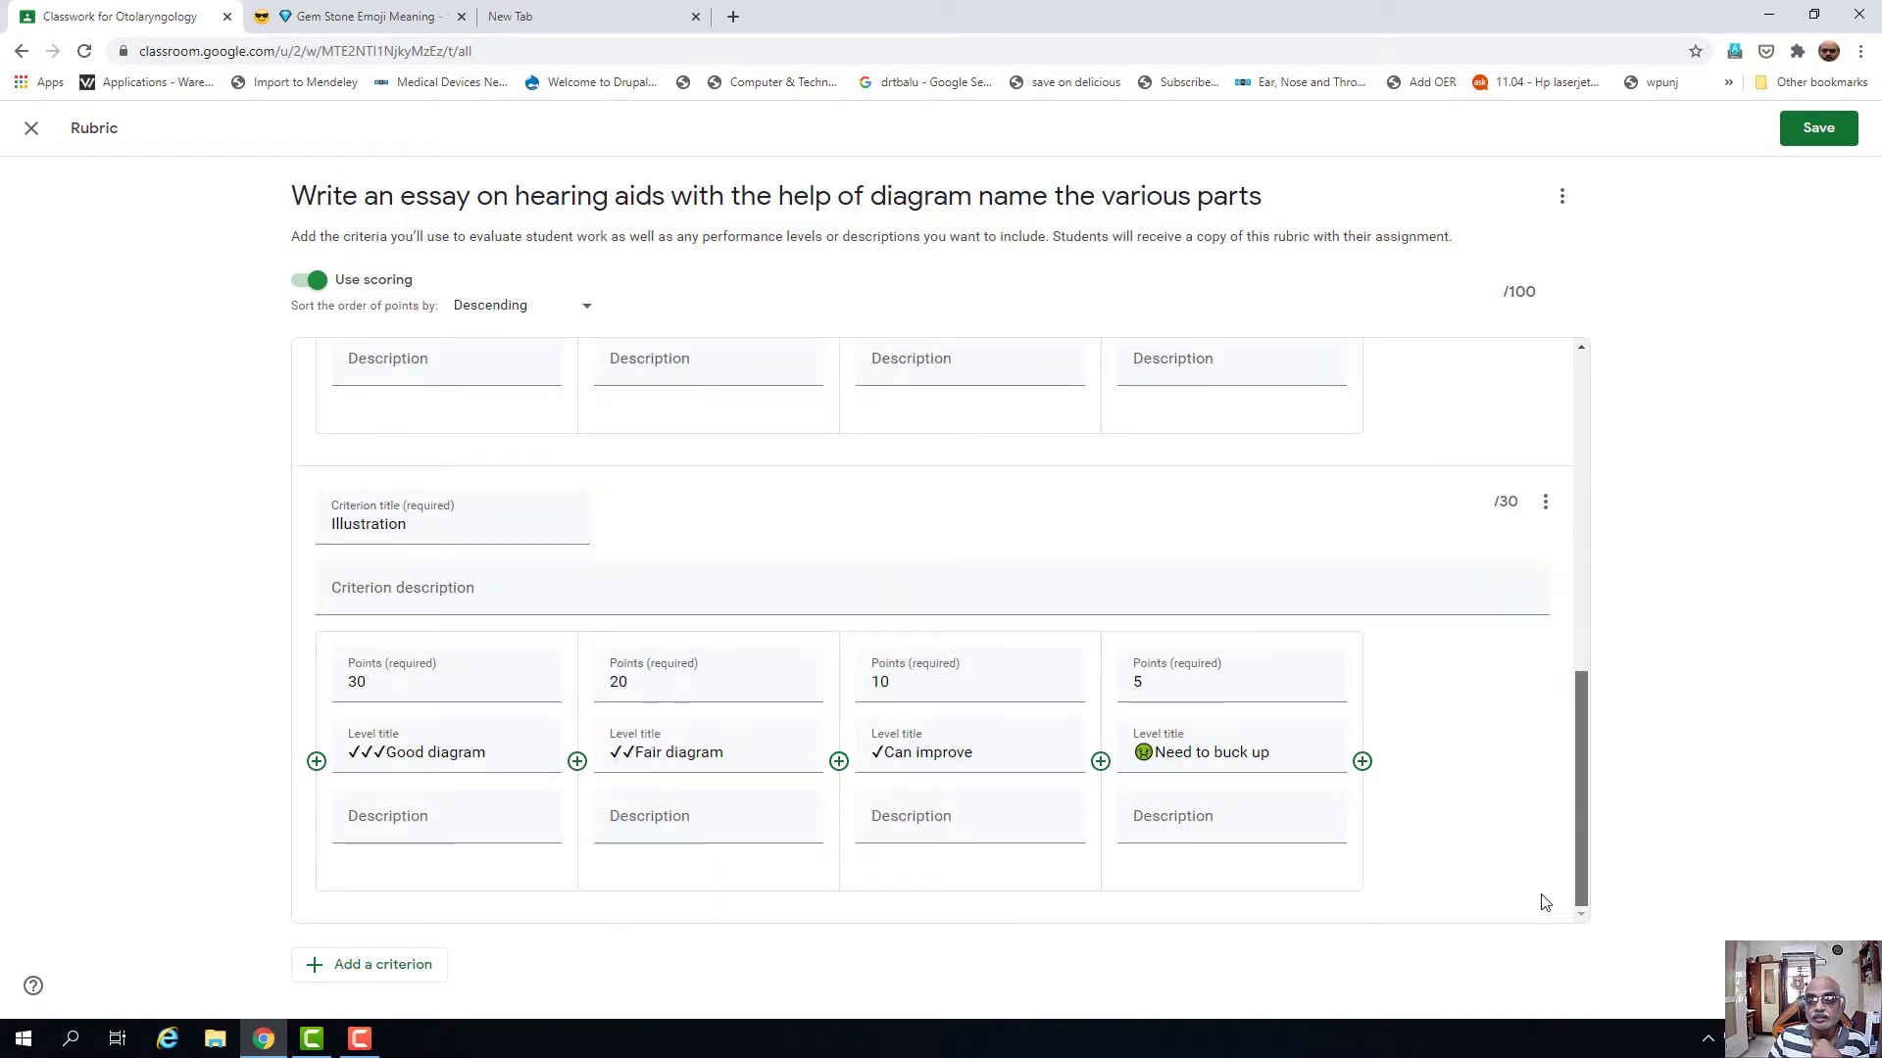
pyautogui.scroll(8, 1545, 751)
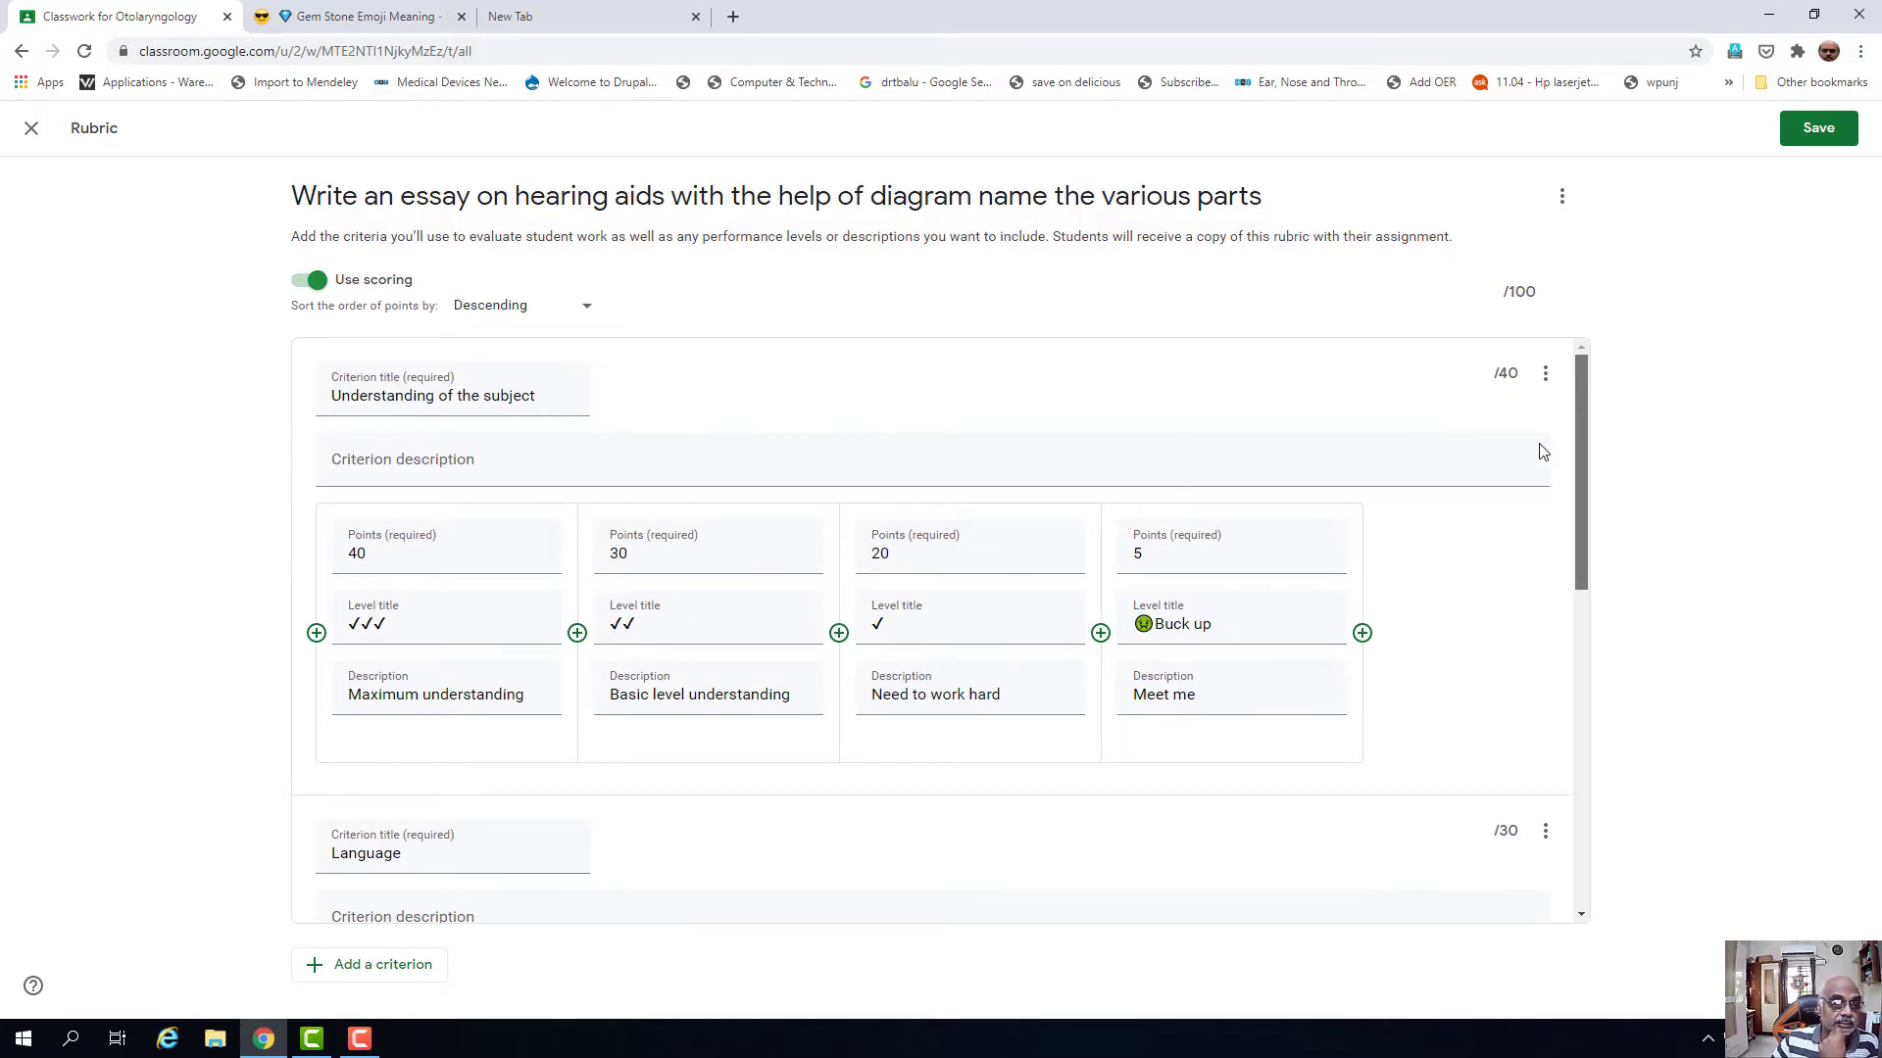
pyautogui.scroll(-1, 1541, 610)
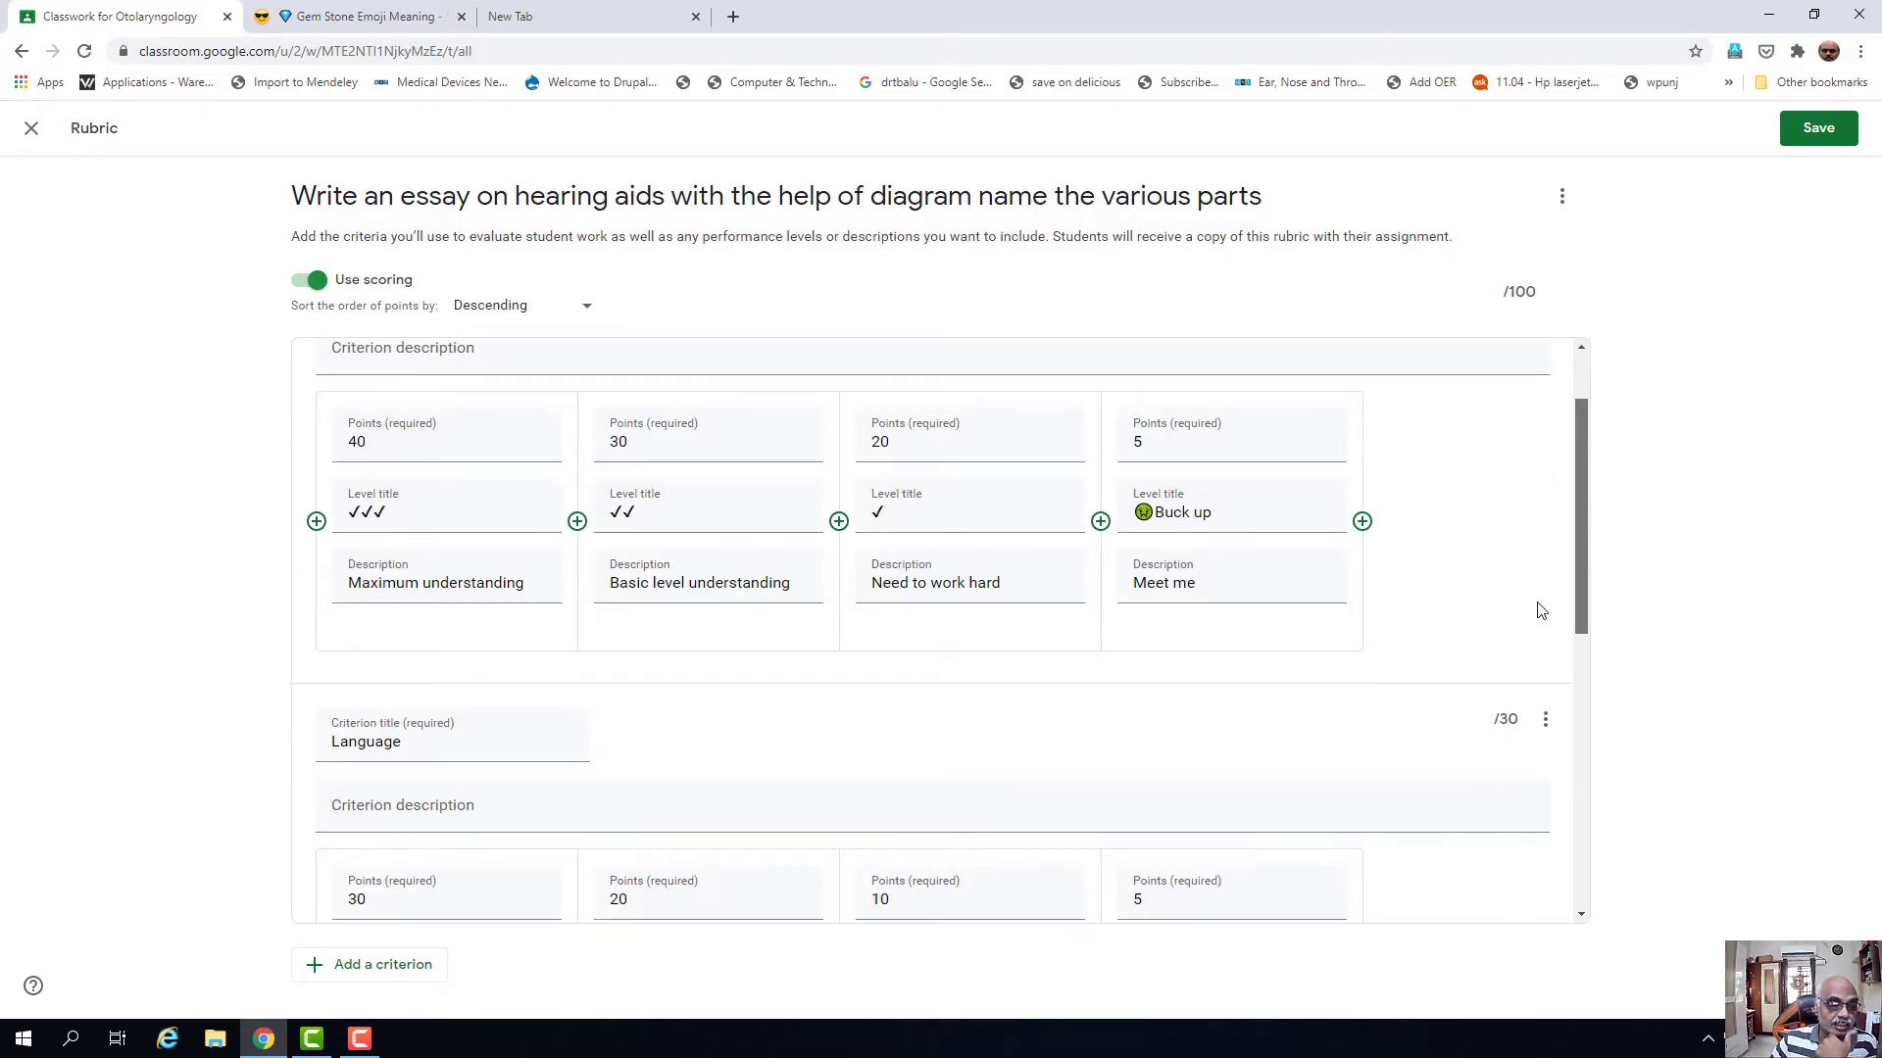
pyautogui.scroll(-2, 1539, 611)
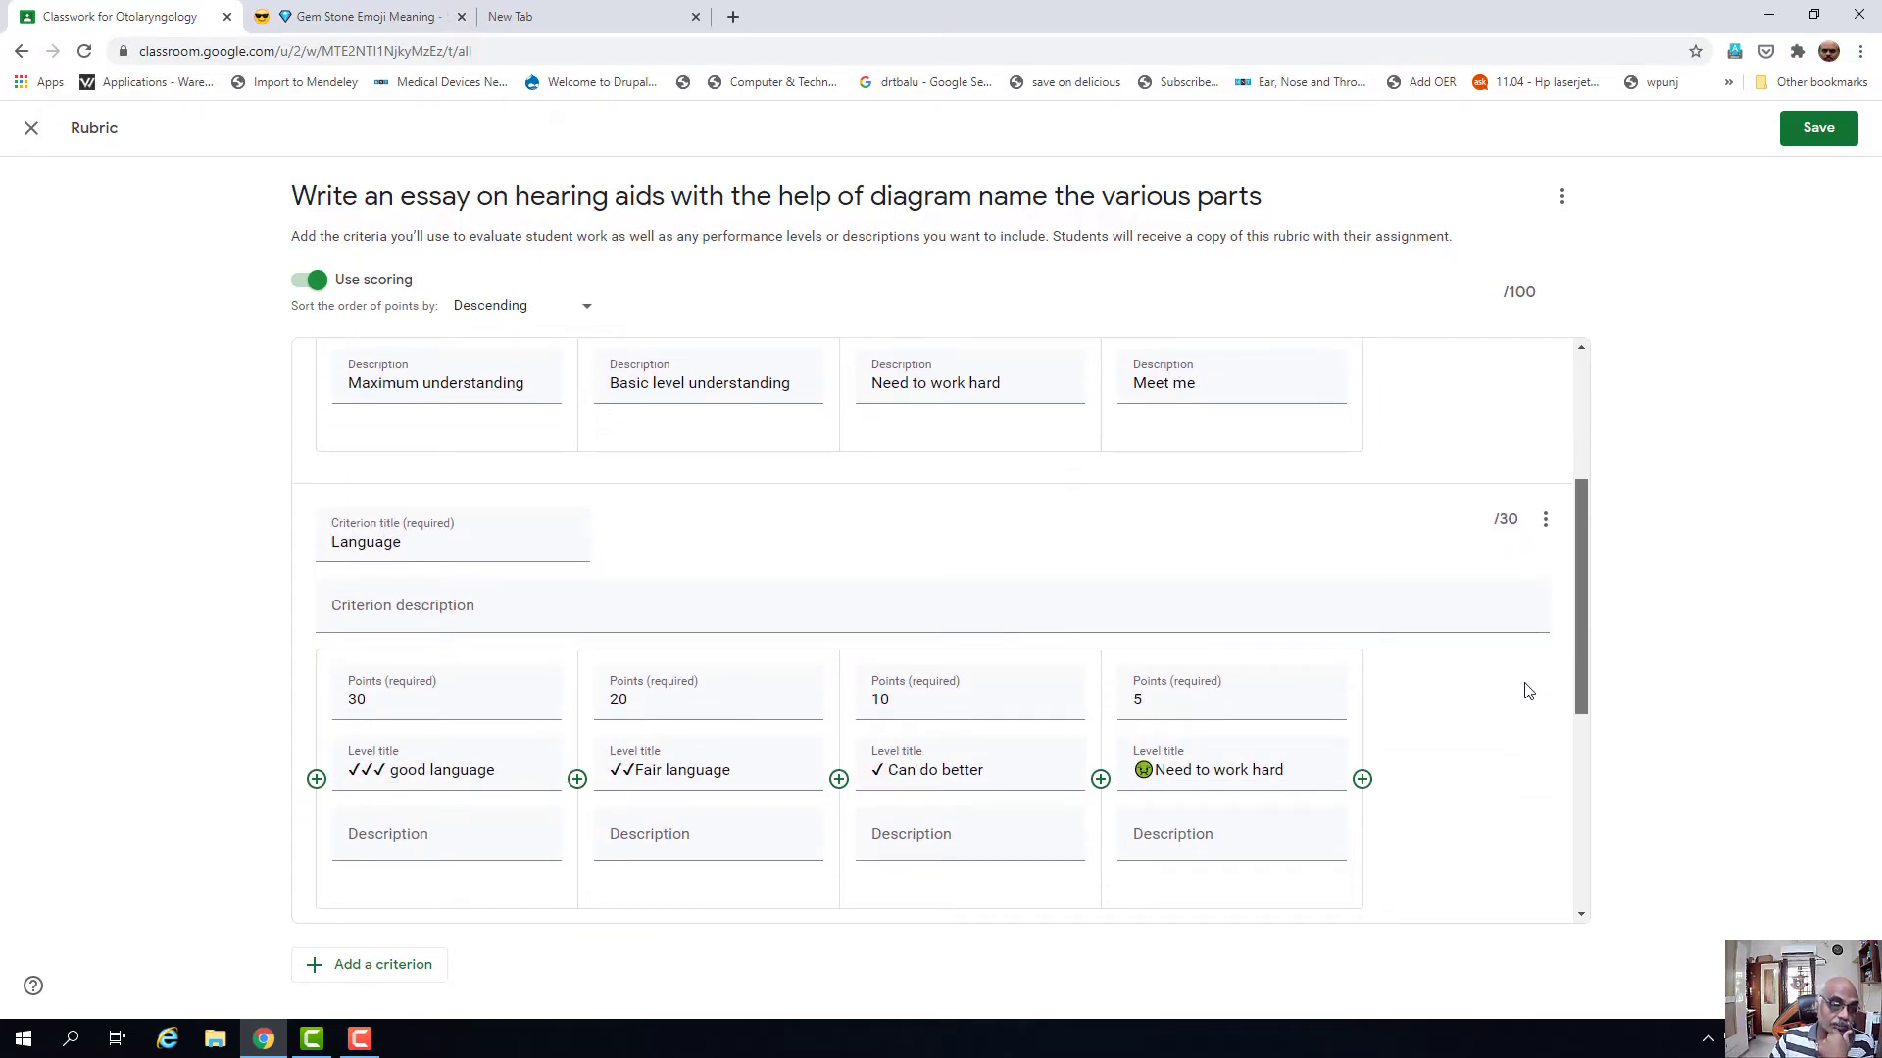
pyautogui.scroll(3, 1525, 690)
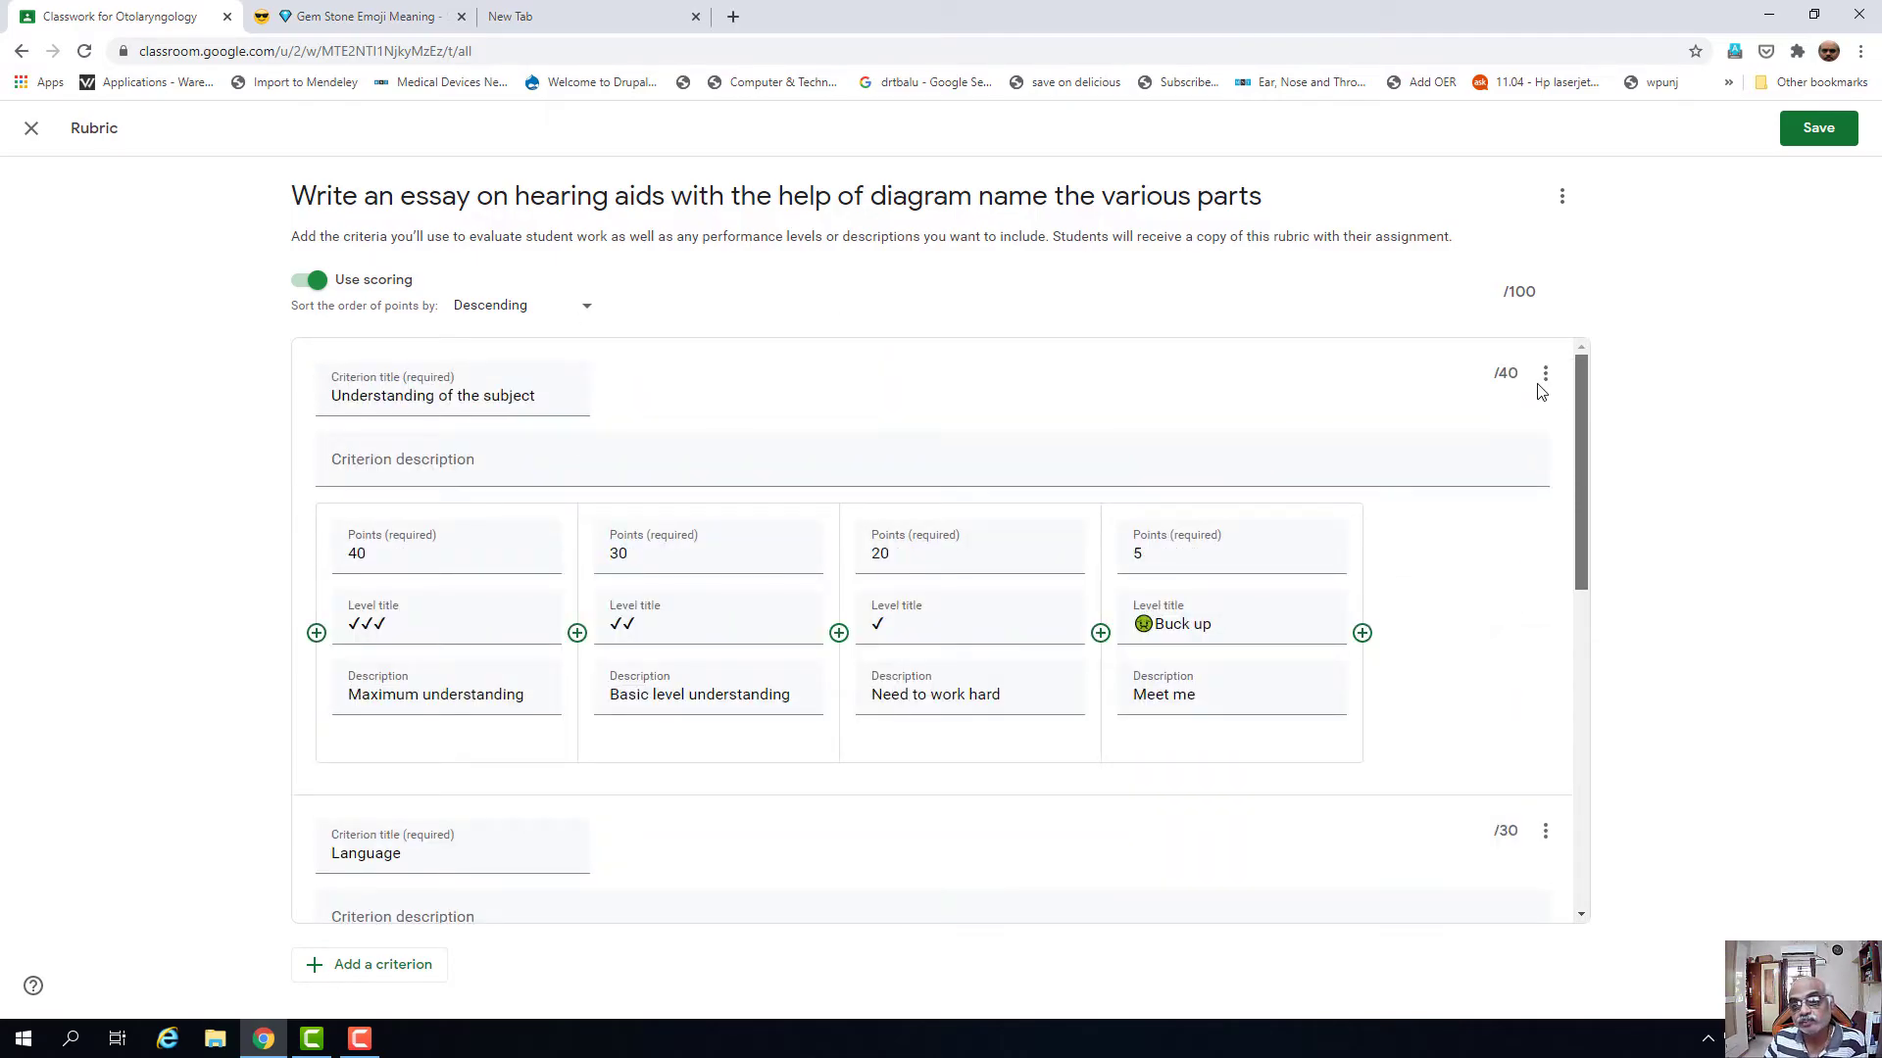
pyautogui.scroll(-8, 1441, 638)
pyautogui.scroll(8, 1562, 428)
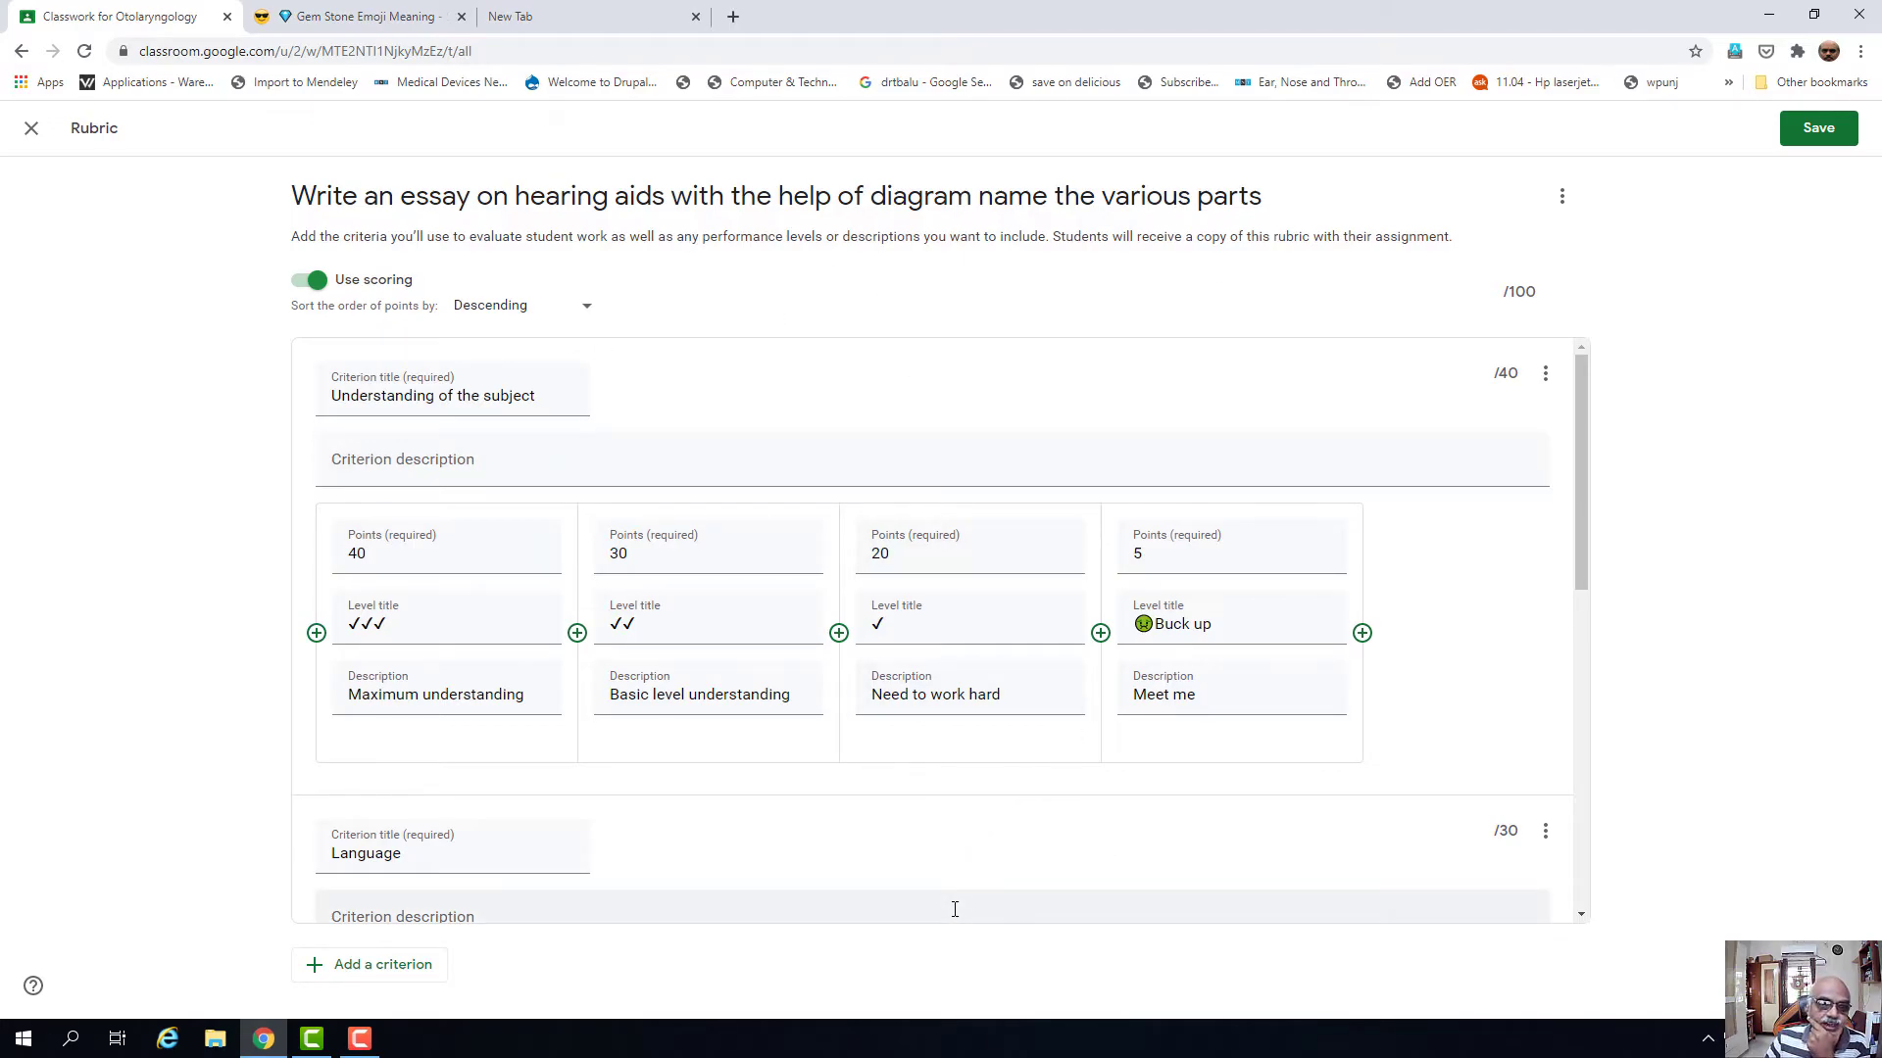
# - Save the rubric and assign the hearing aids essay to the class, leaving the plagiarism check off
pyautogui.click(1811, 132)
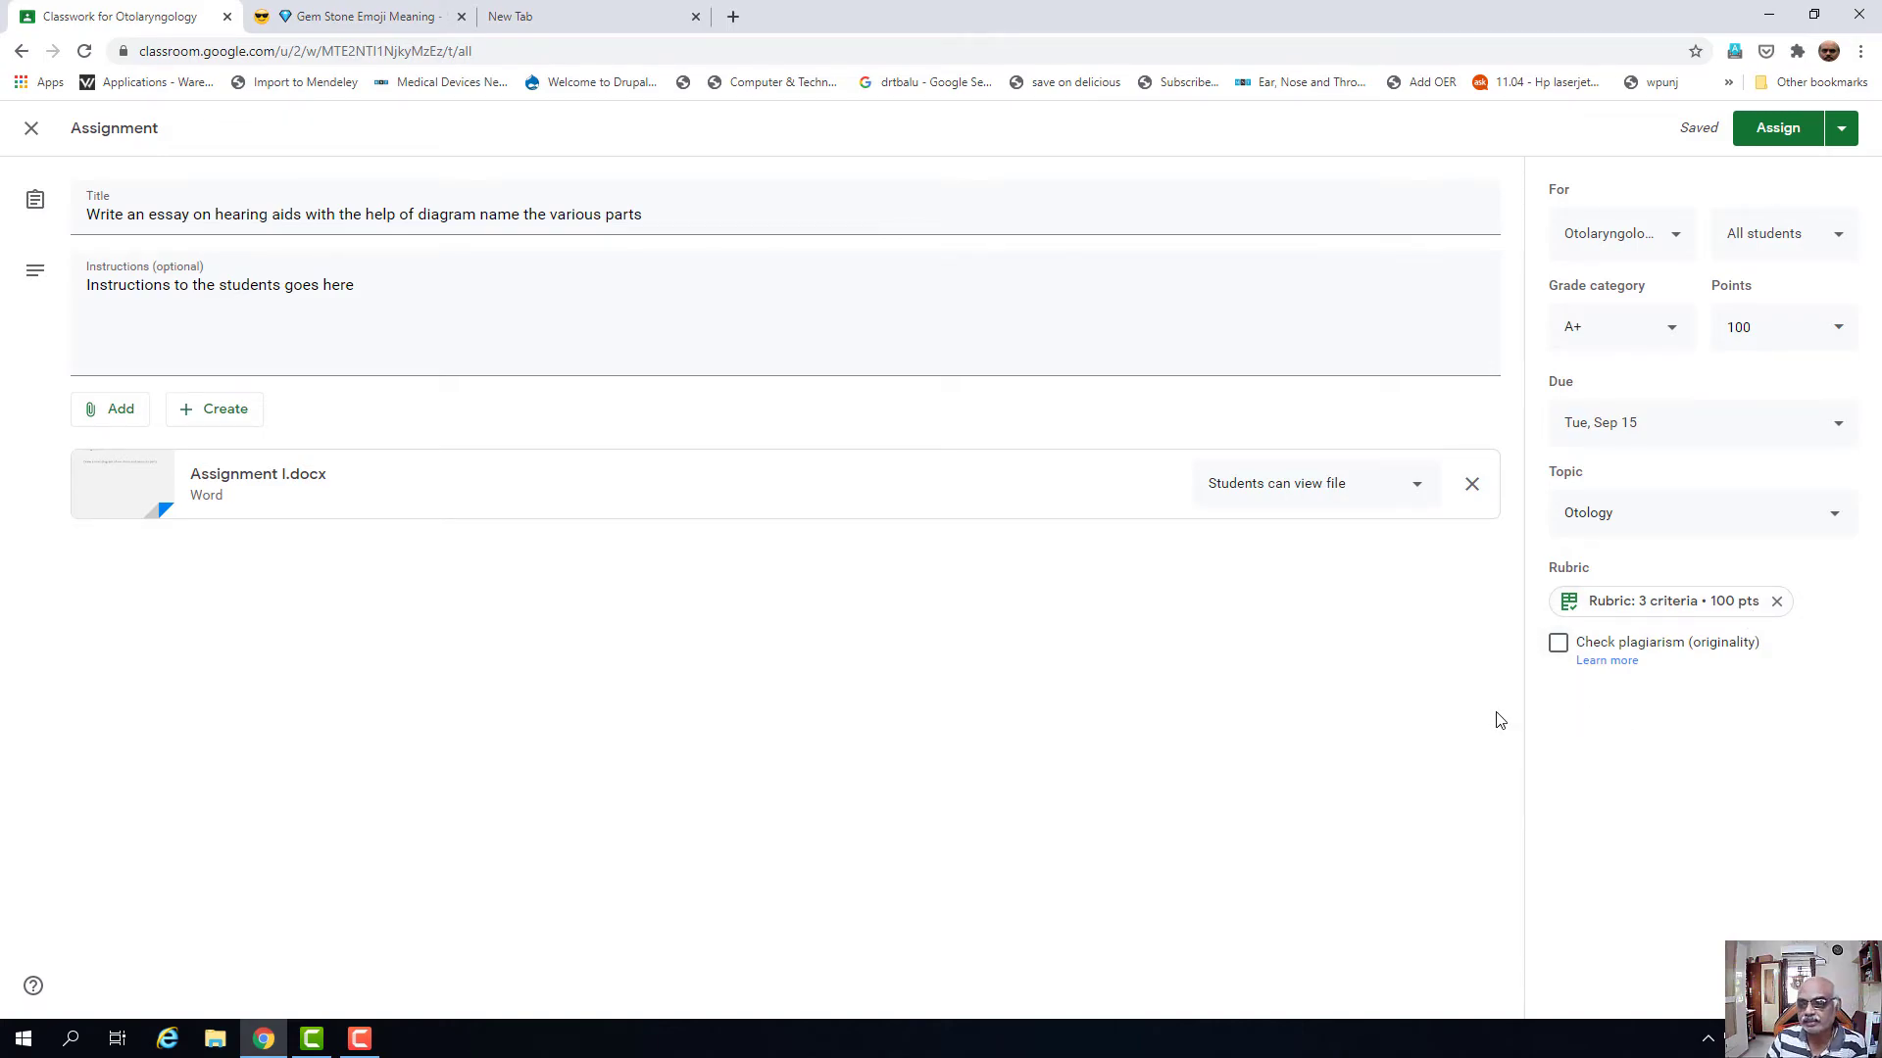
pyautogui.click(1560, 645)
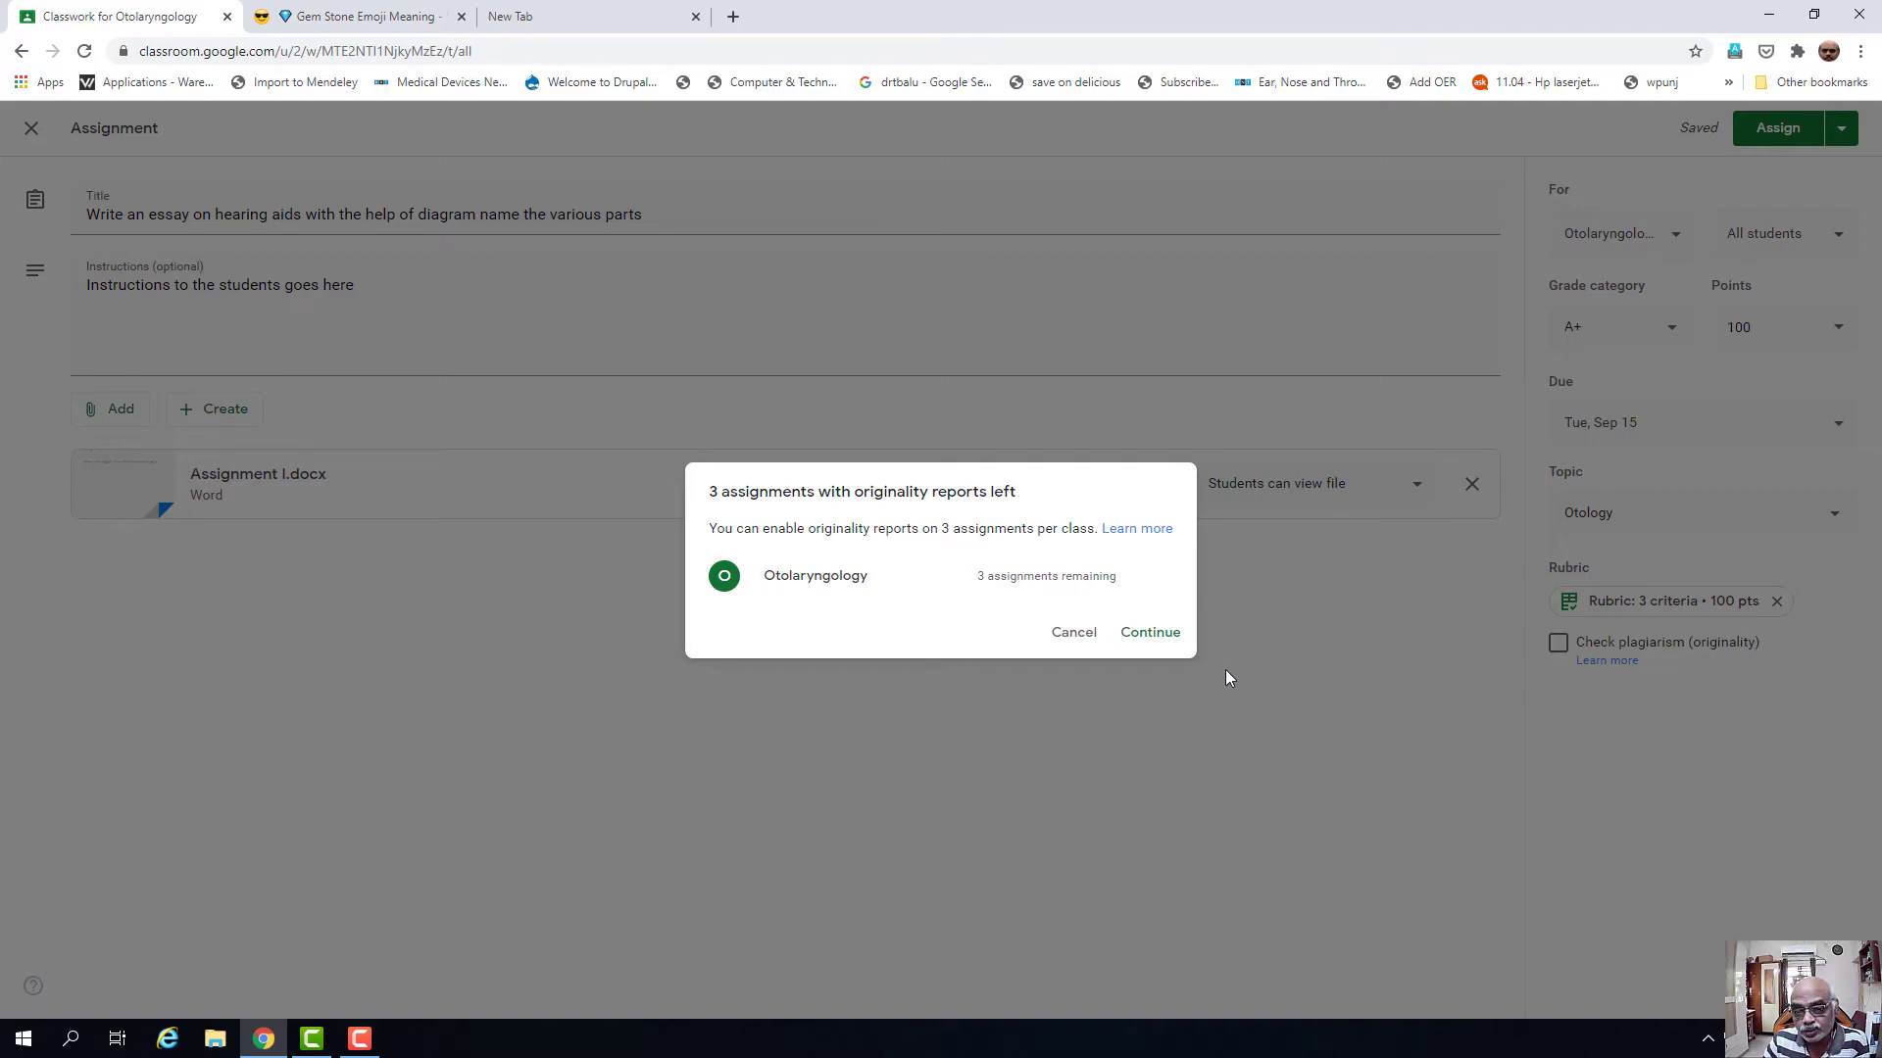
pyautogui.click(1075, 637)
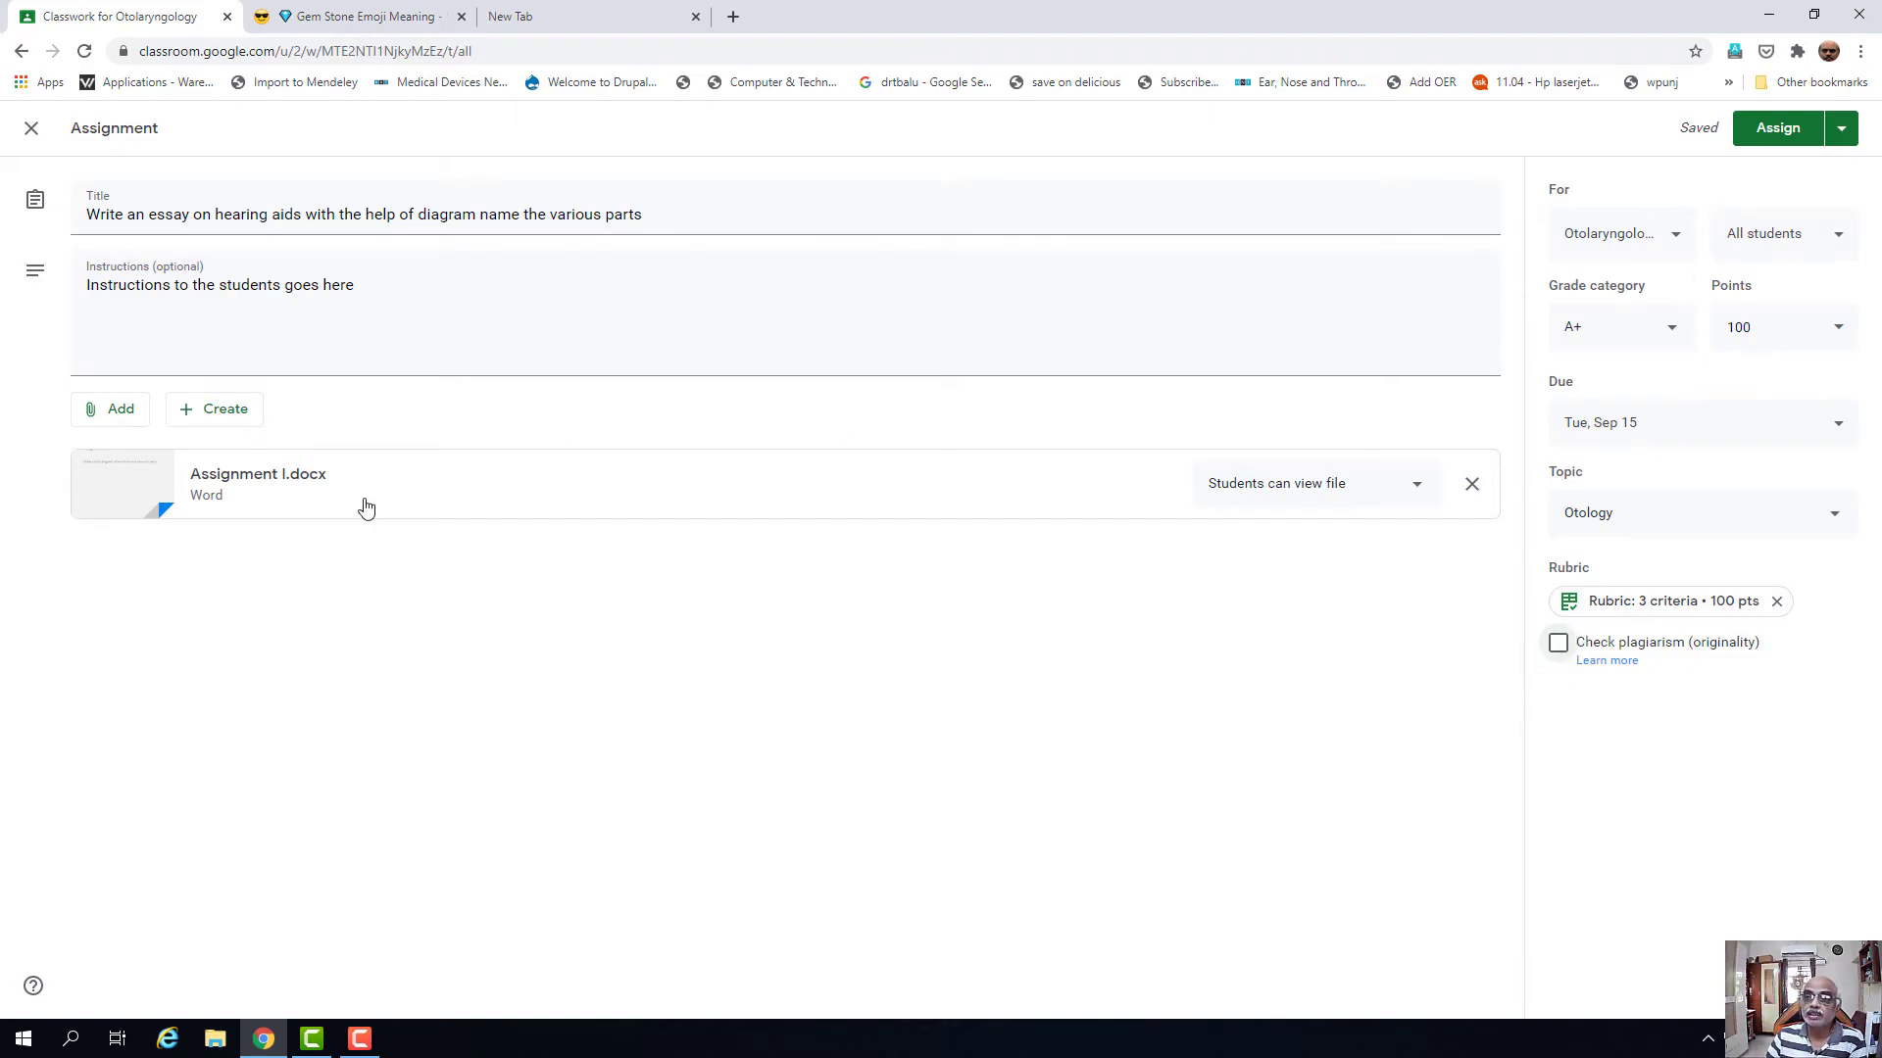
pyautogui.click(1777, 129)
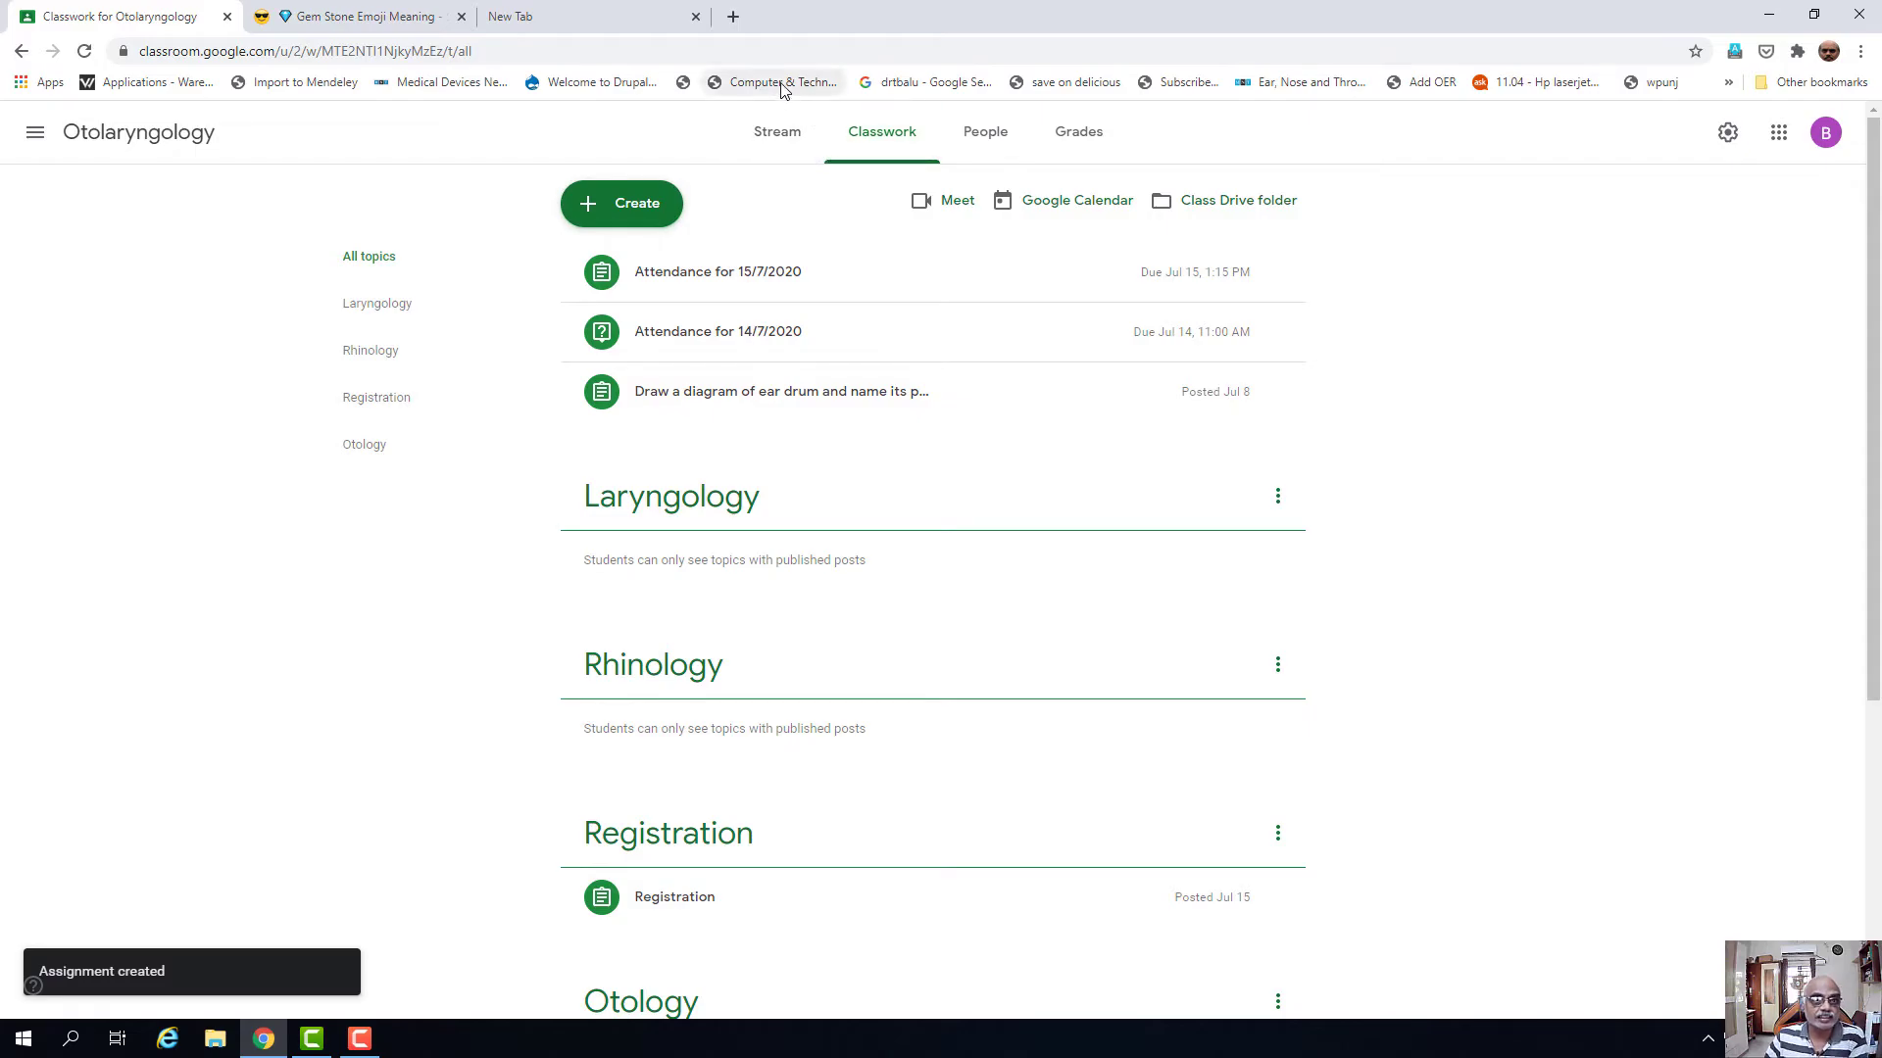
# - Search the web for Gmail in the empty browser tab and open the Gmail inbox
pyautogui.click(642, 22)
pyautogui.click(607, 48)
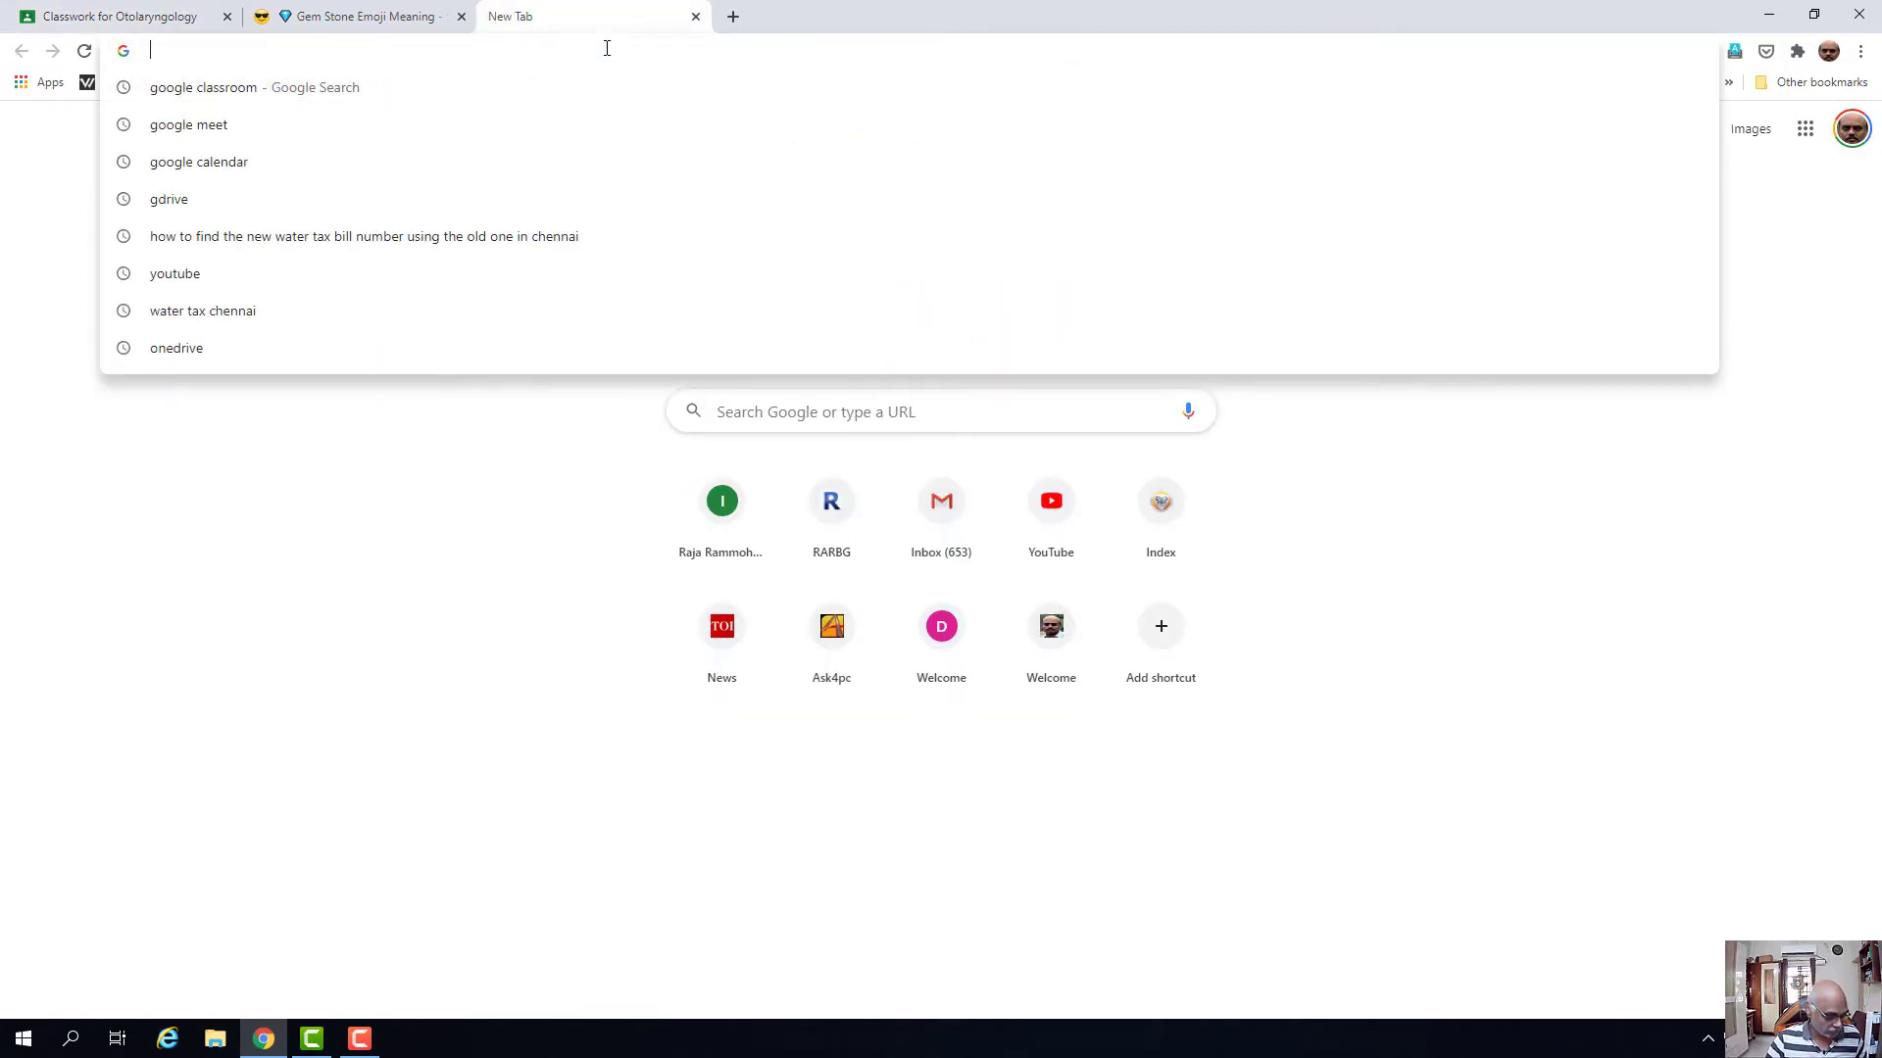
pyautogui.write('gmial')
pyautogui.press('Return')
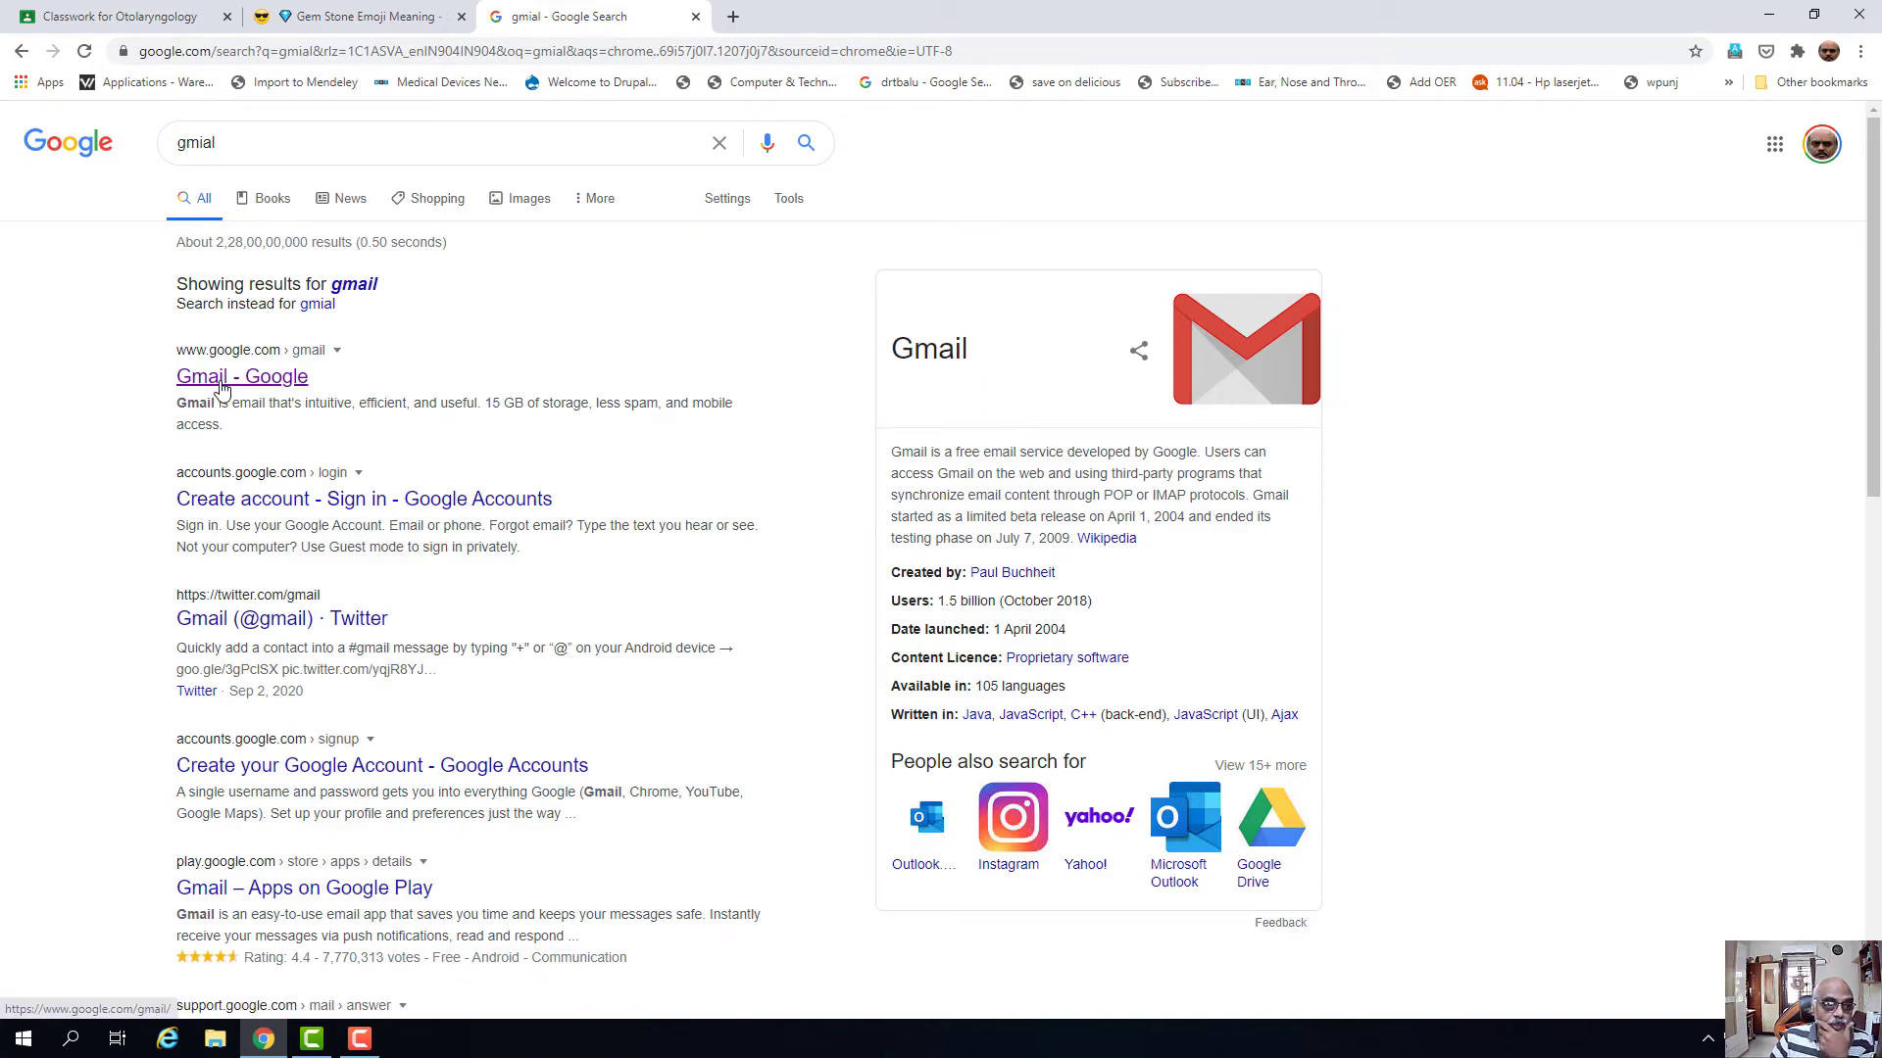
pyautogui.click(218, 393)
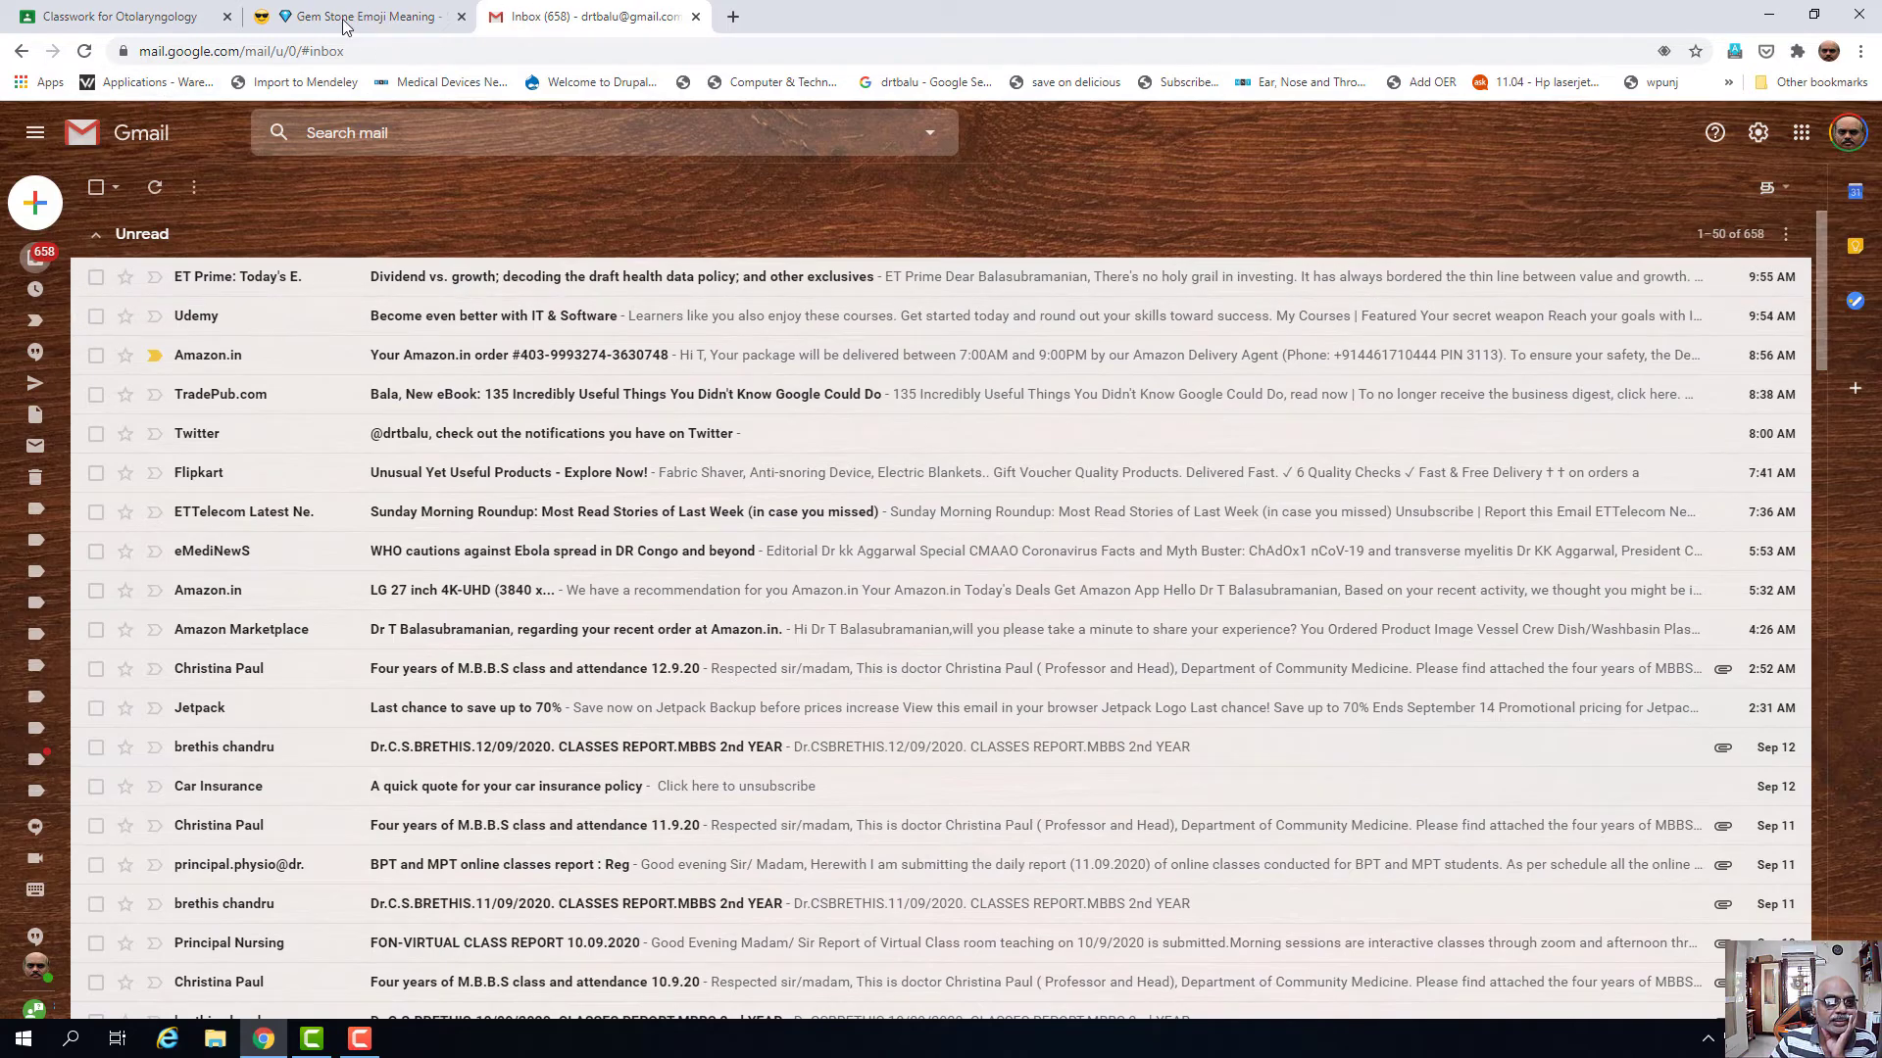
# - Check the signed-in account and the class's teachers and students in Google Classroom, and reload the Gmail inbox
pyautogui.click(128, 19)
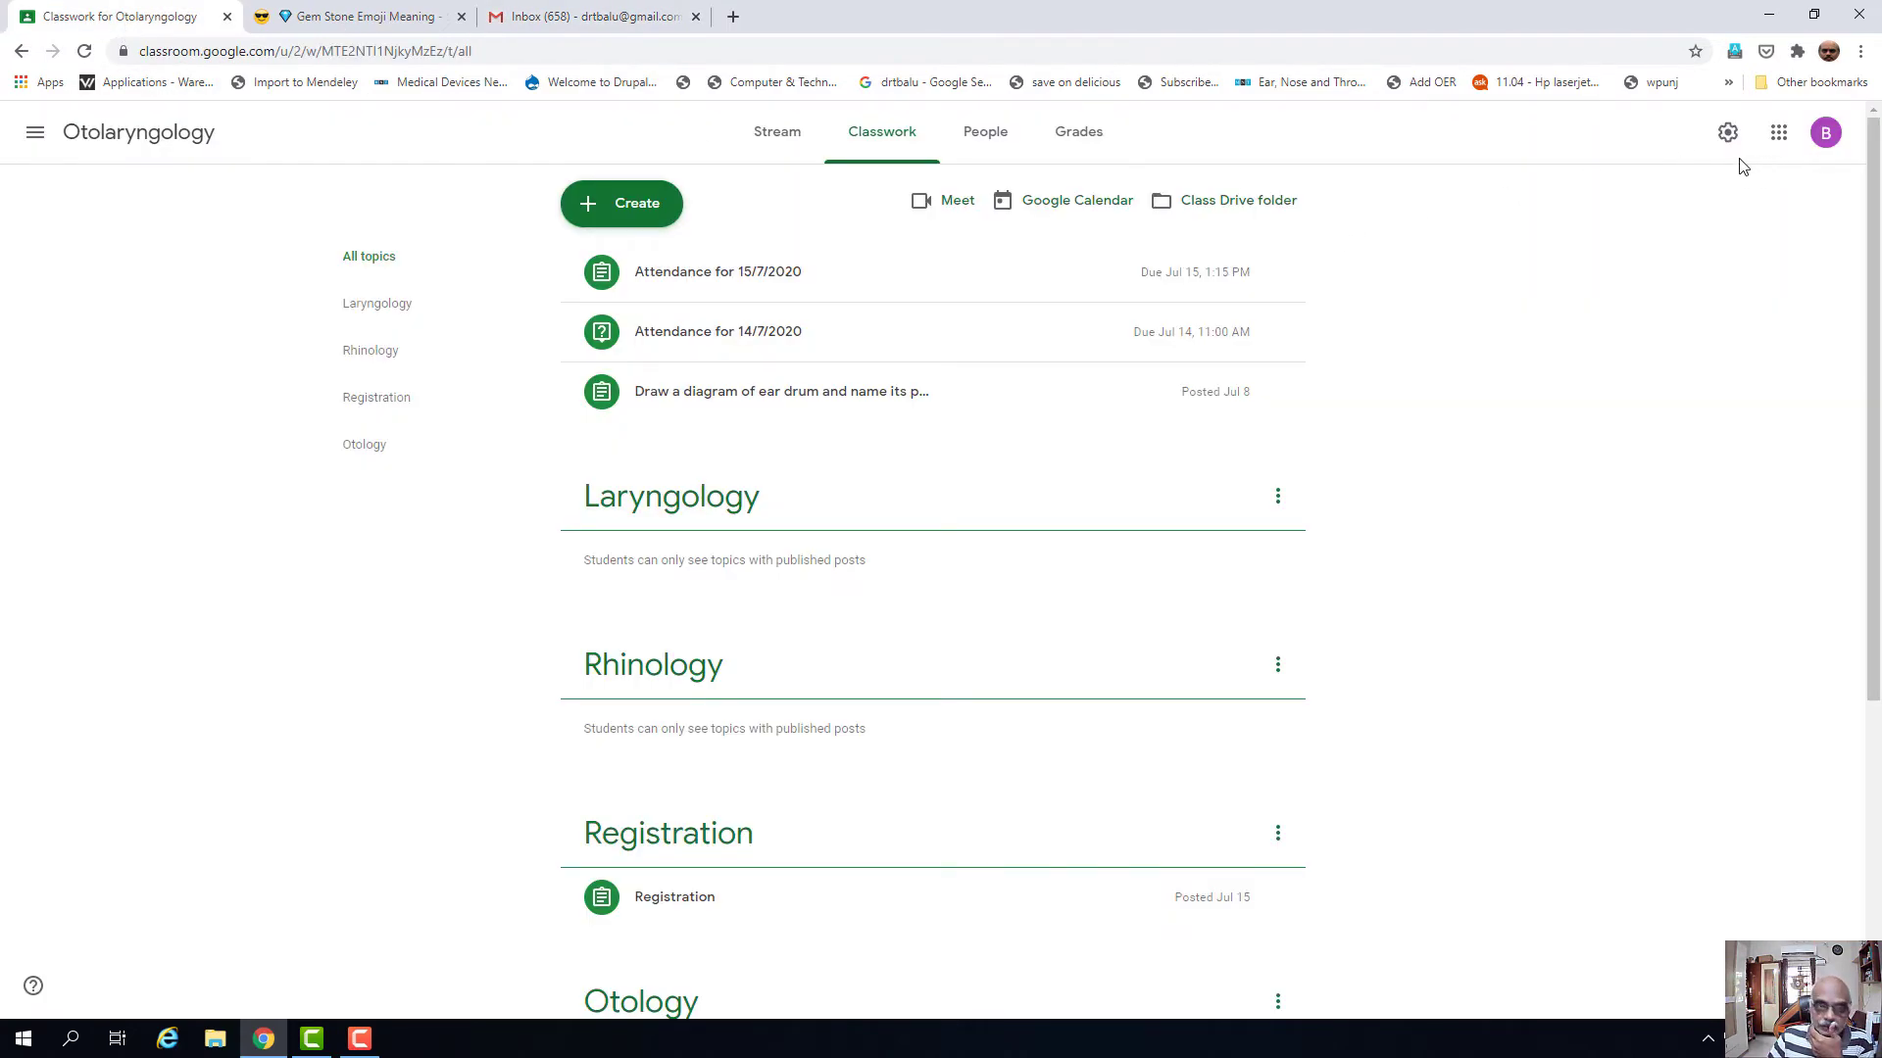
pyautogui.click(1826, 136)
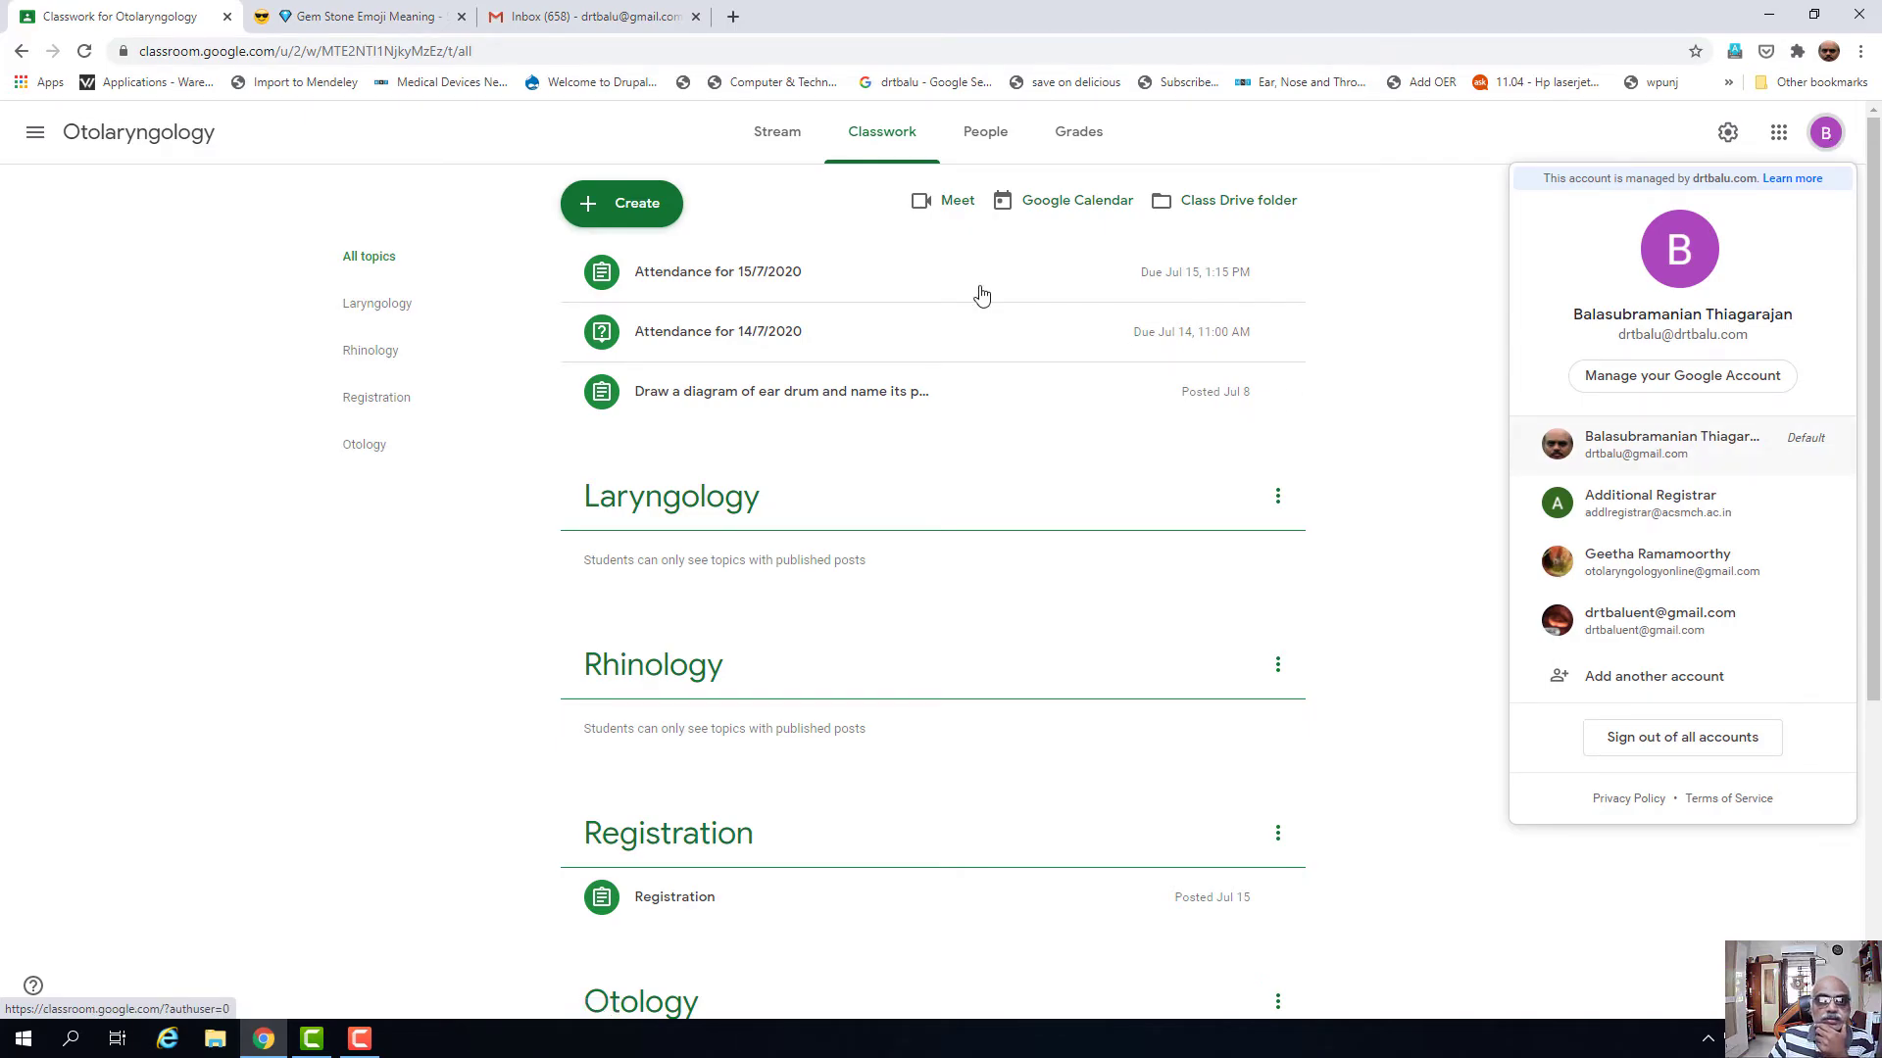
pyautogui.click(984, 133)
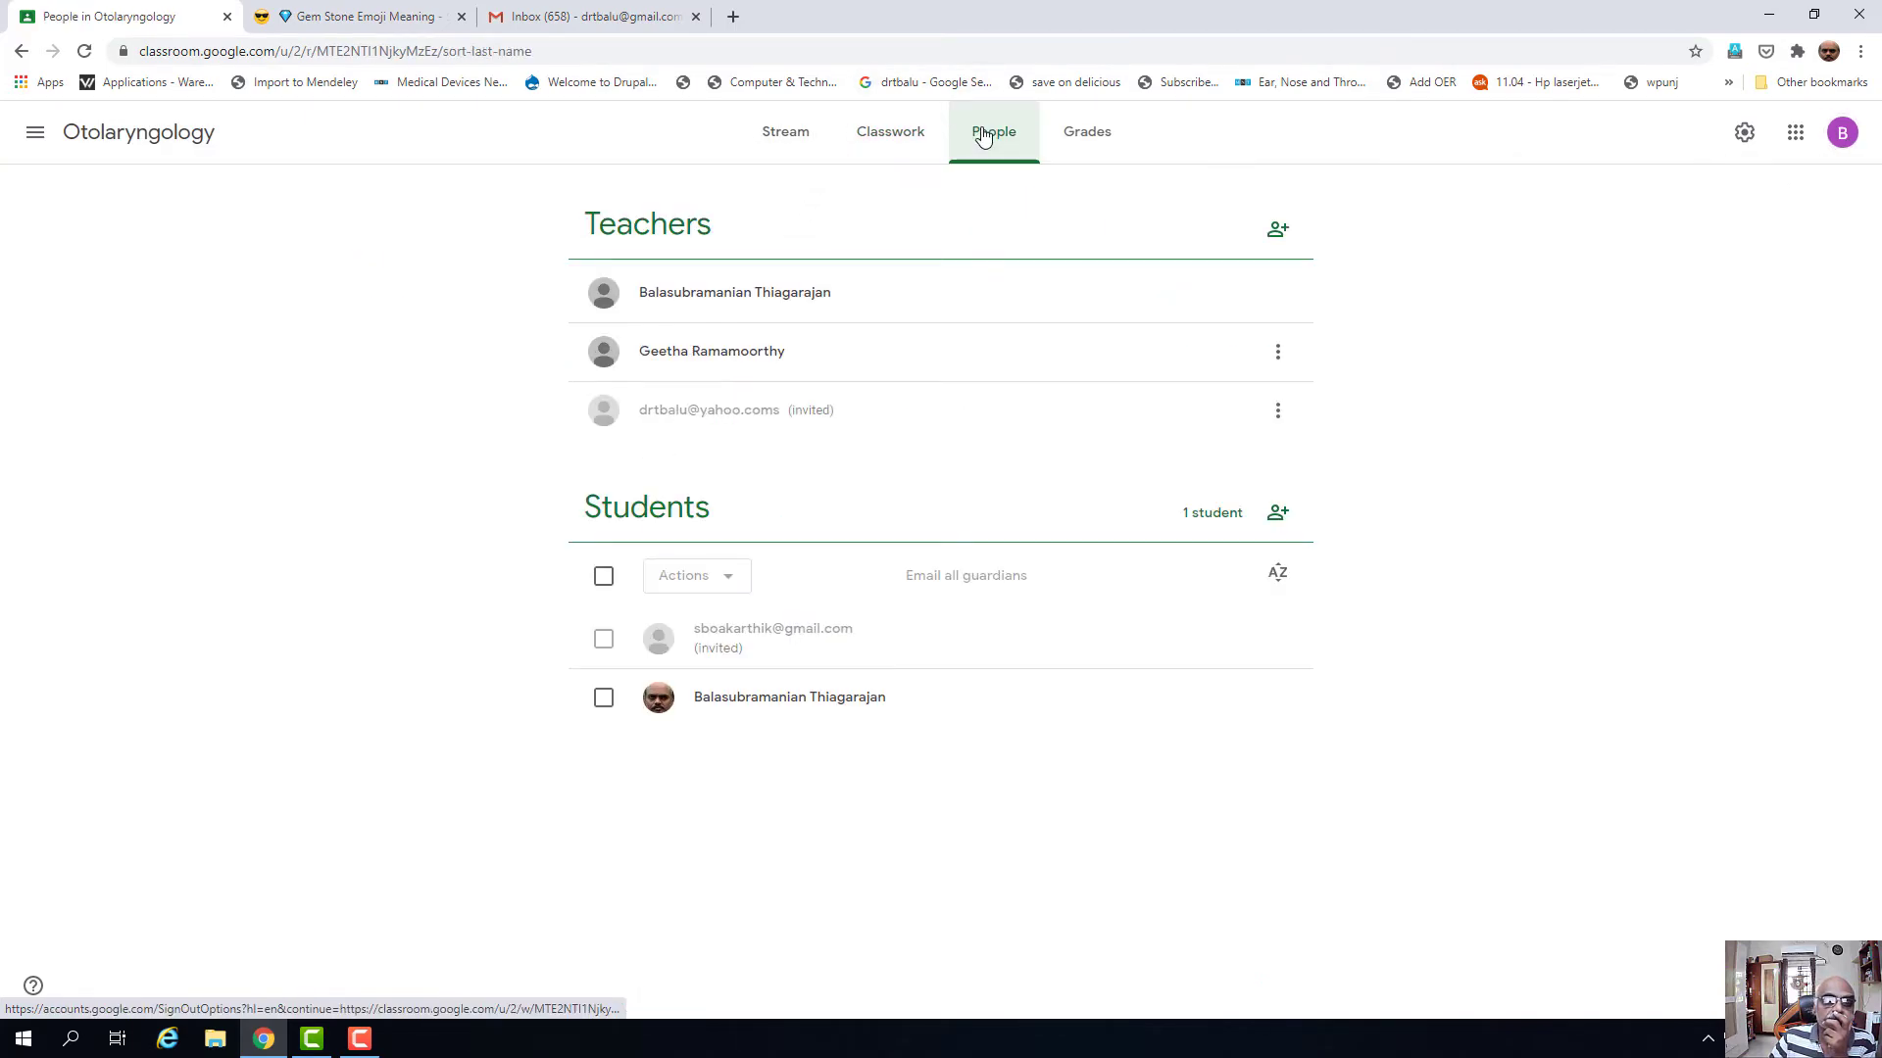
pyautogui.click(604, 22)
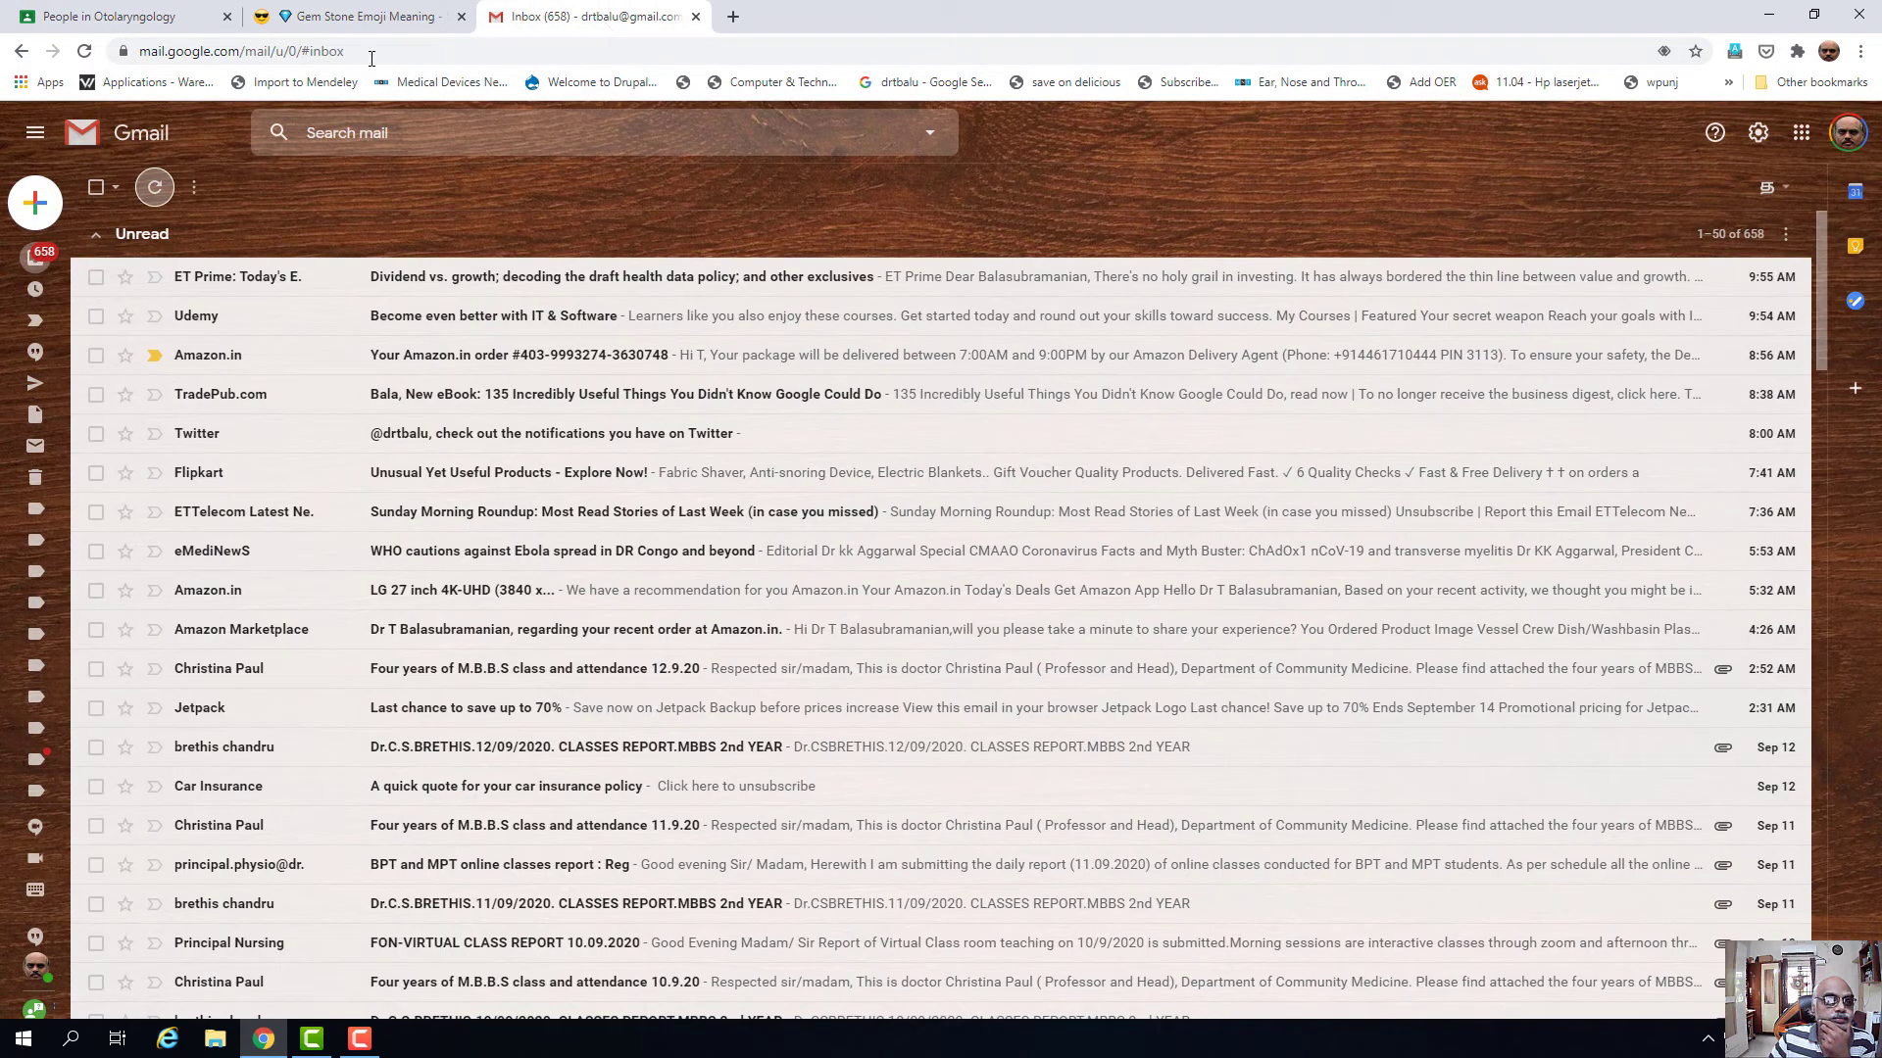
pyautogui.click(84, 52)
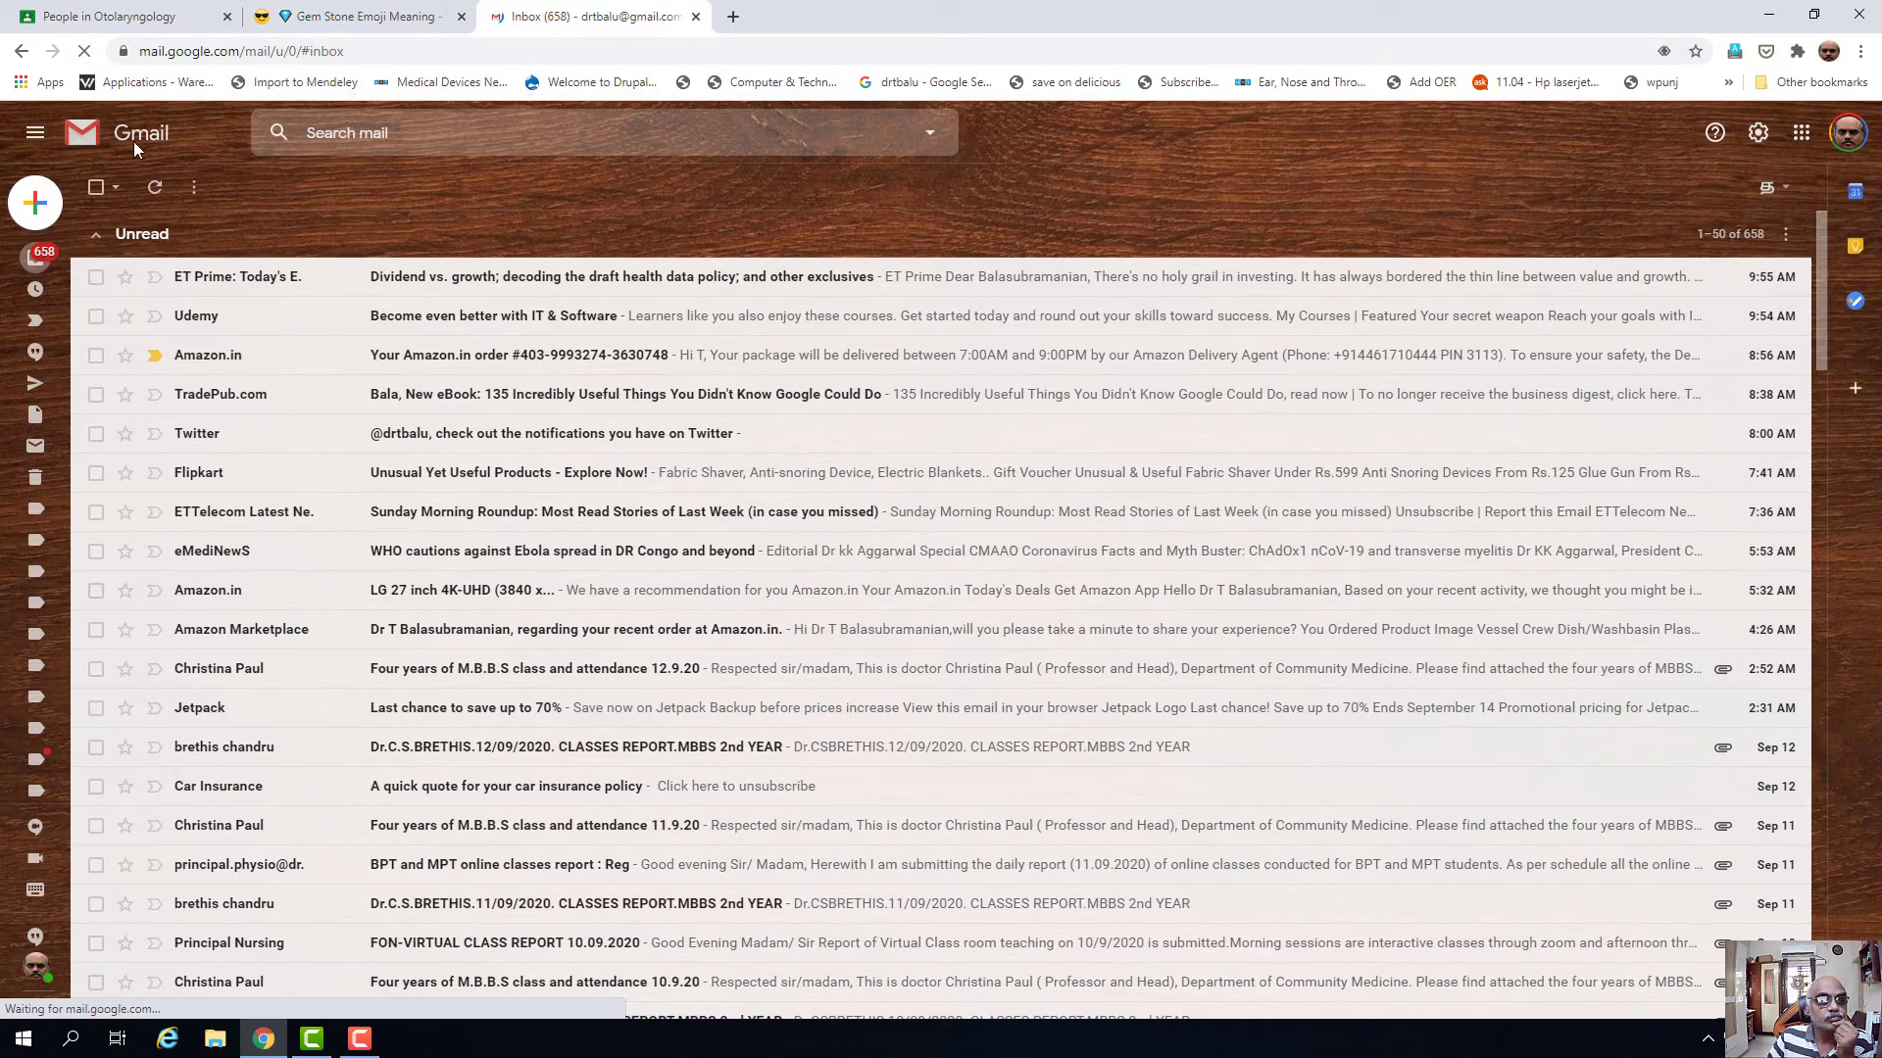
# - Switch Google Classroom to the default account and open its Otolaryngology class whose hearing aids essay is due Tuesday
pyautogui.click(156, 14)
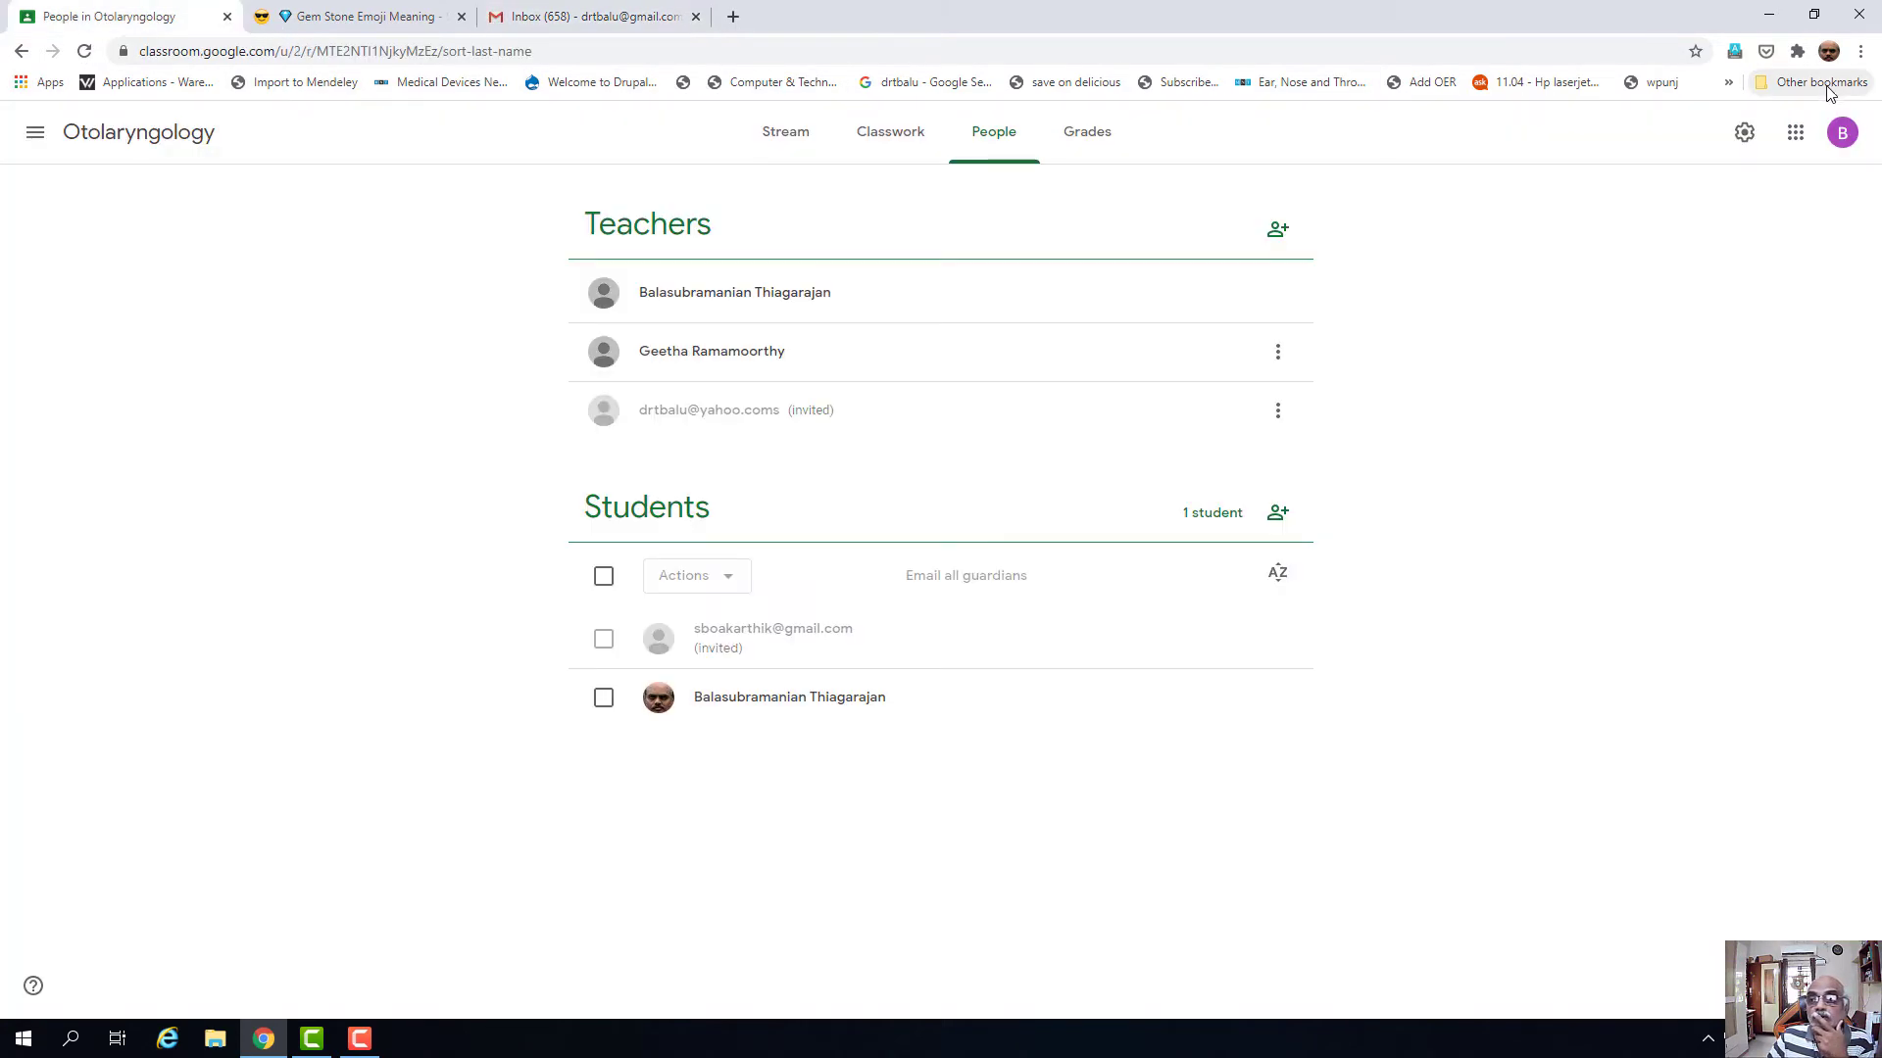
pyautogui.click(1843, 132)
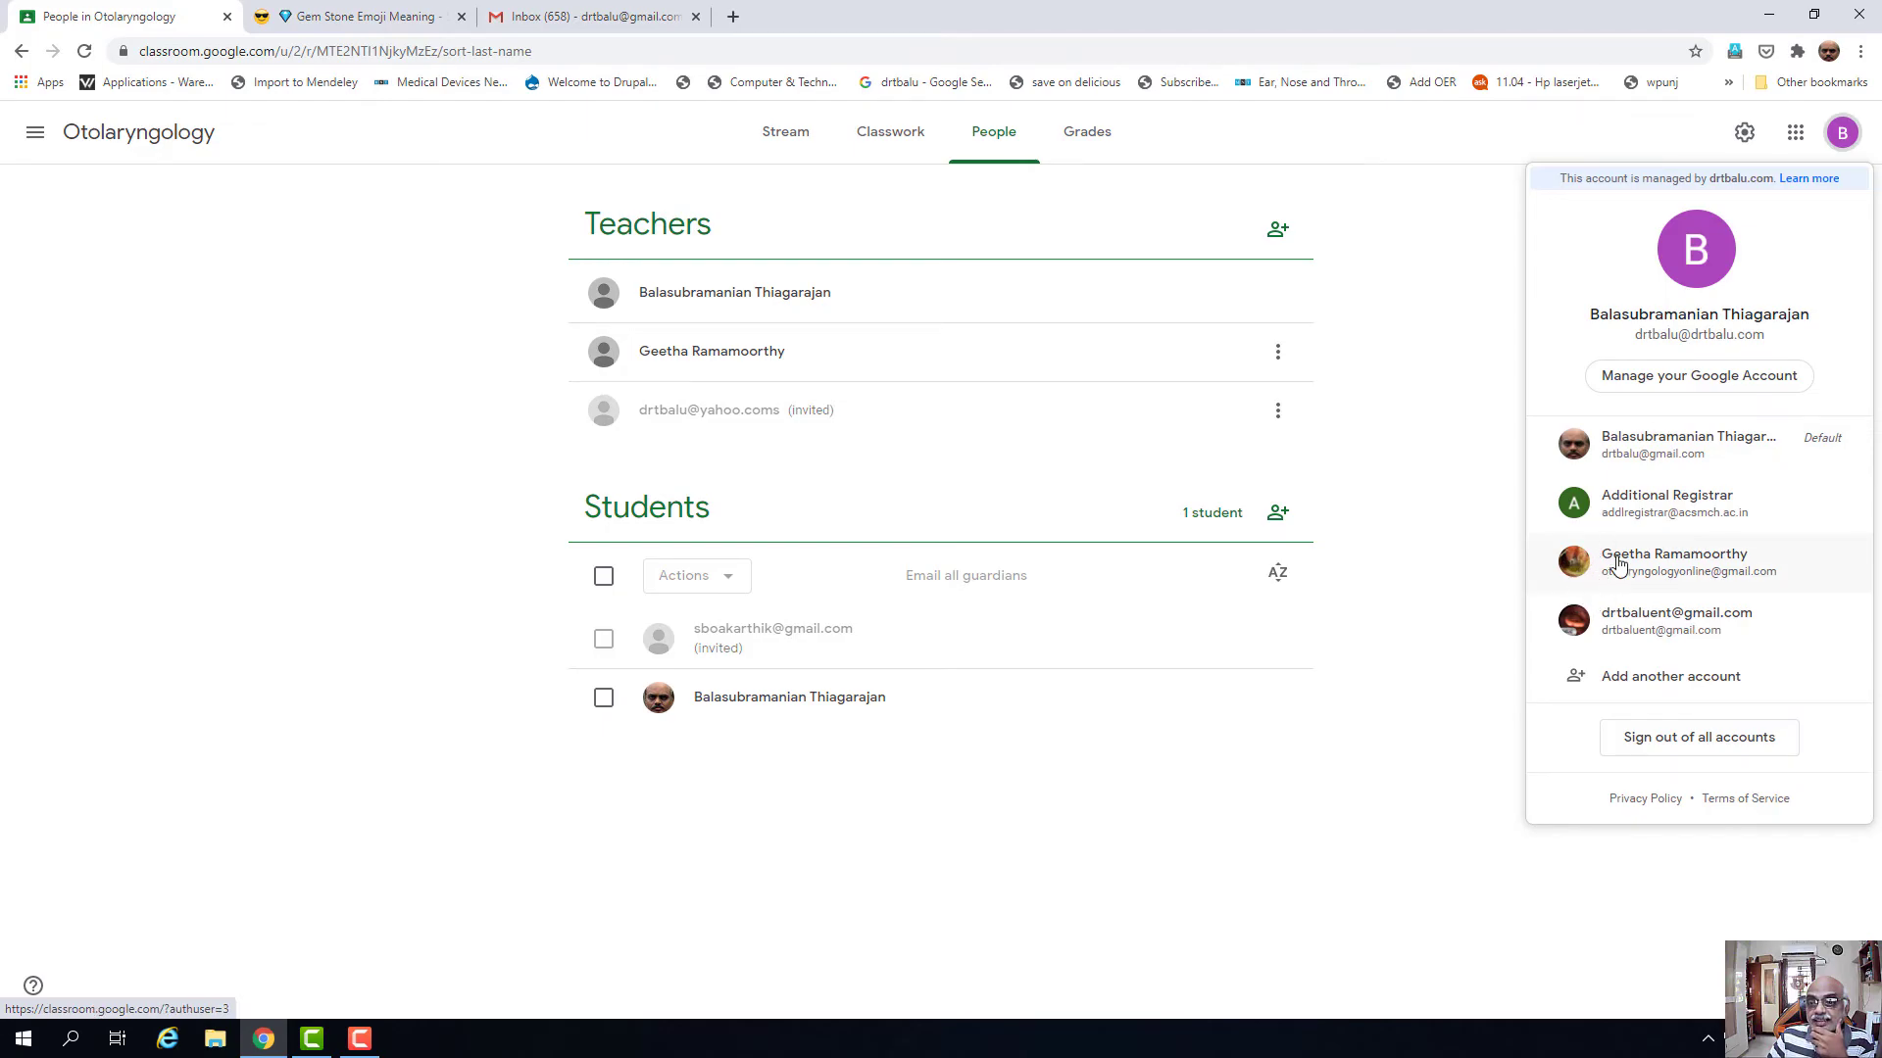
pyautogui.click(1630, 445)
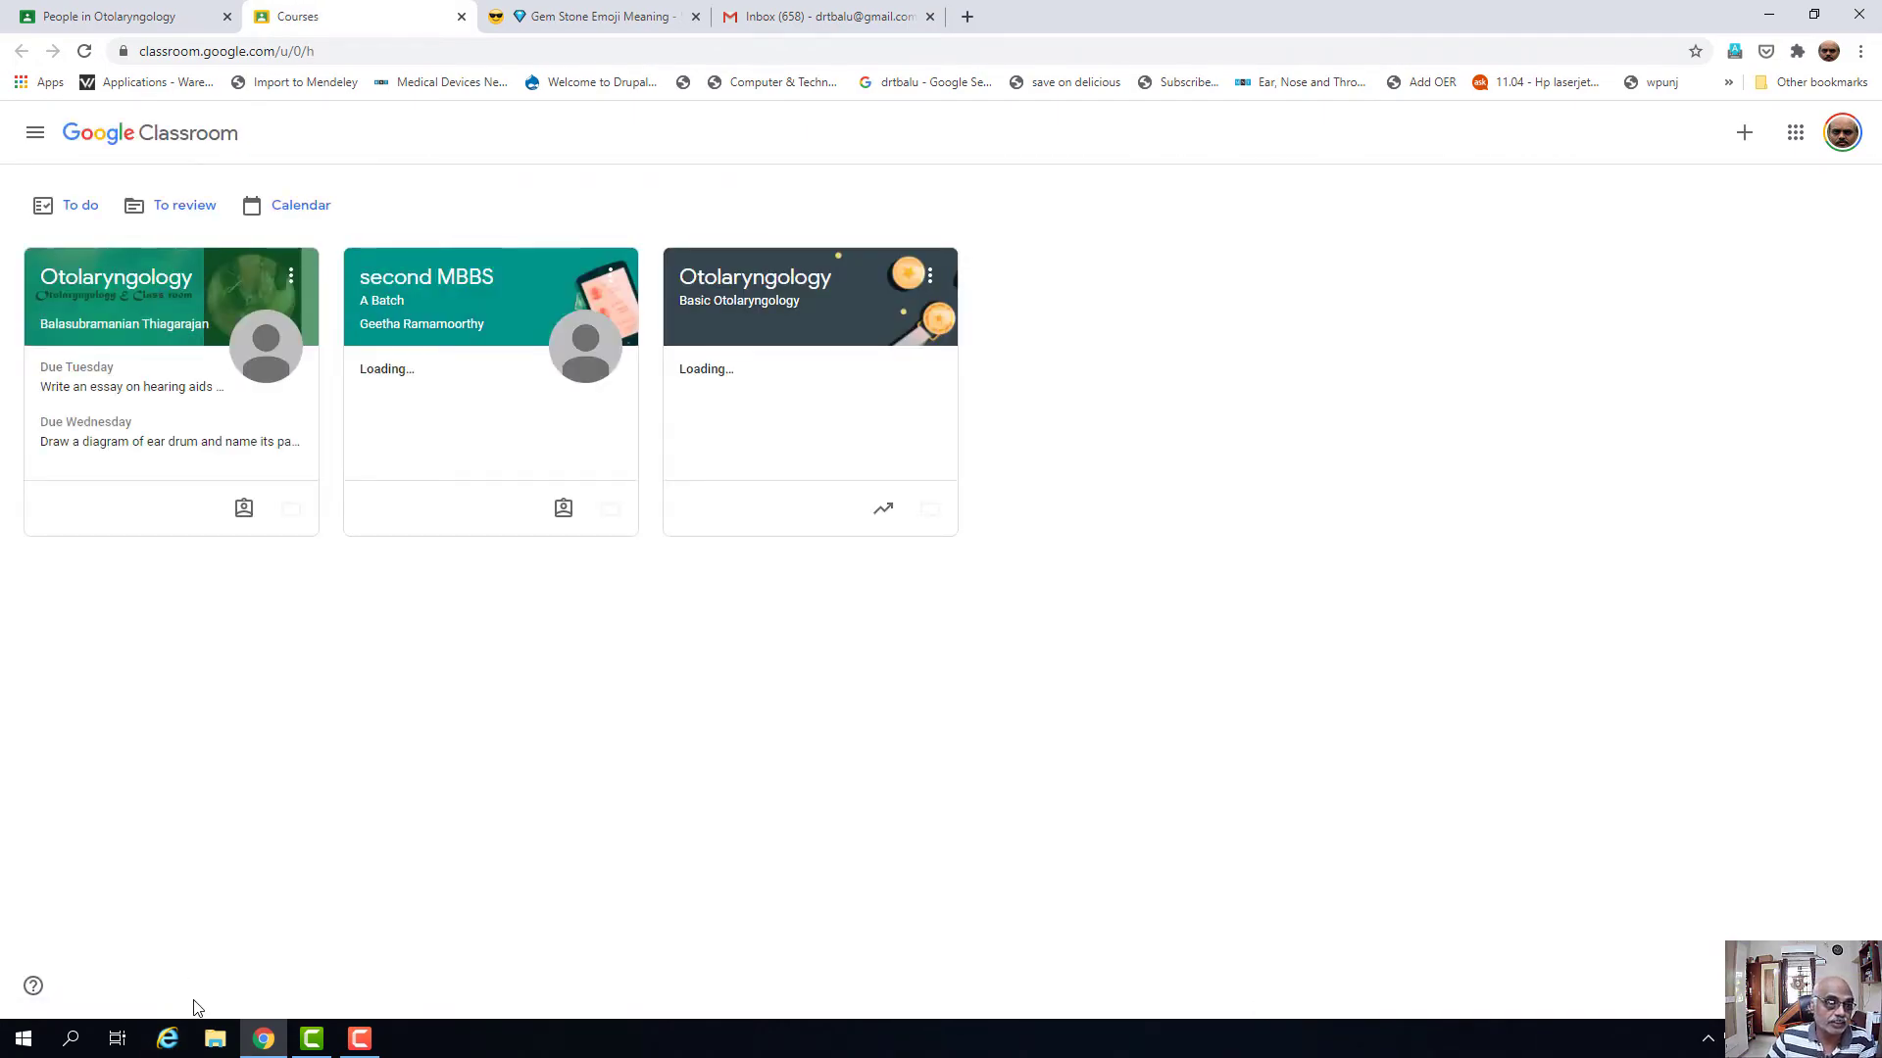
pyautogui.click(147, 321)
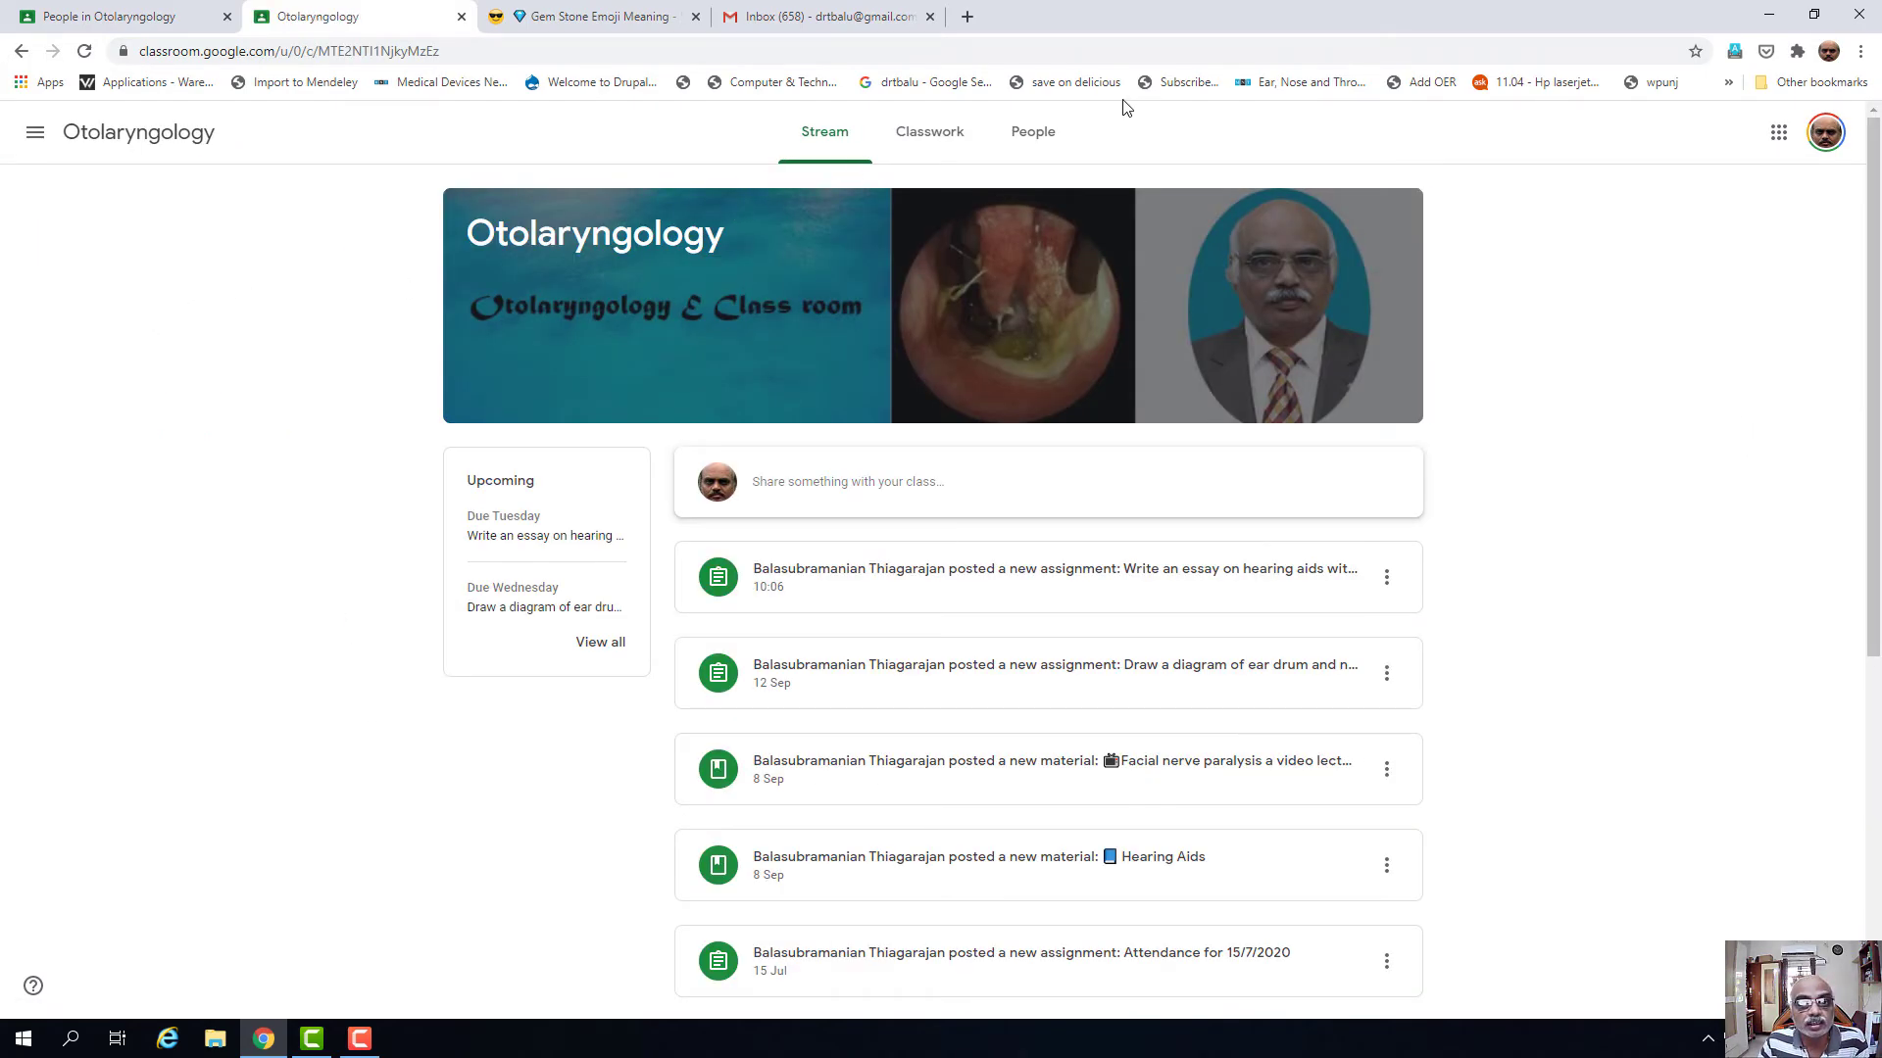
# - Open the upcoming hearing aids essay assignment in the student view and view the attached Assignment I.docx
pyautogui.click(943, 154)
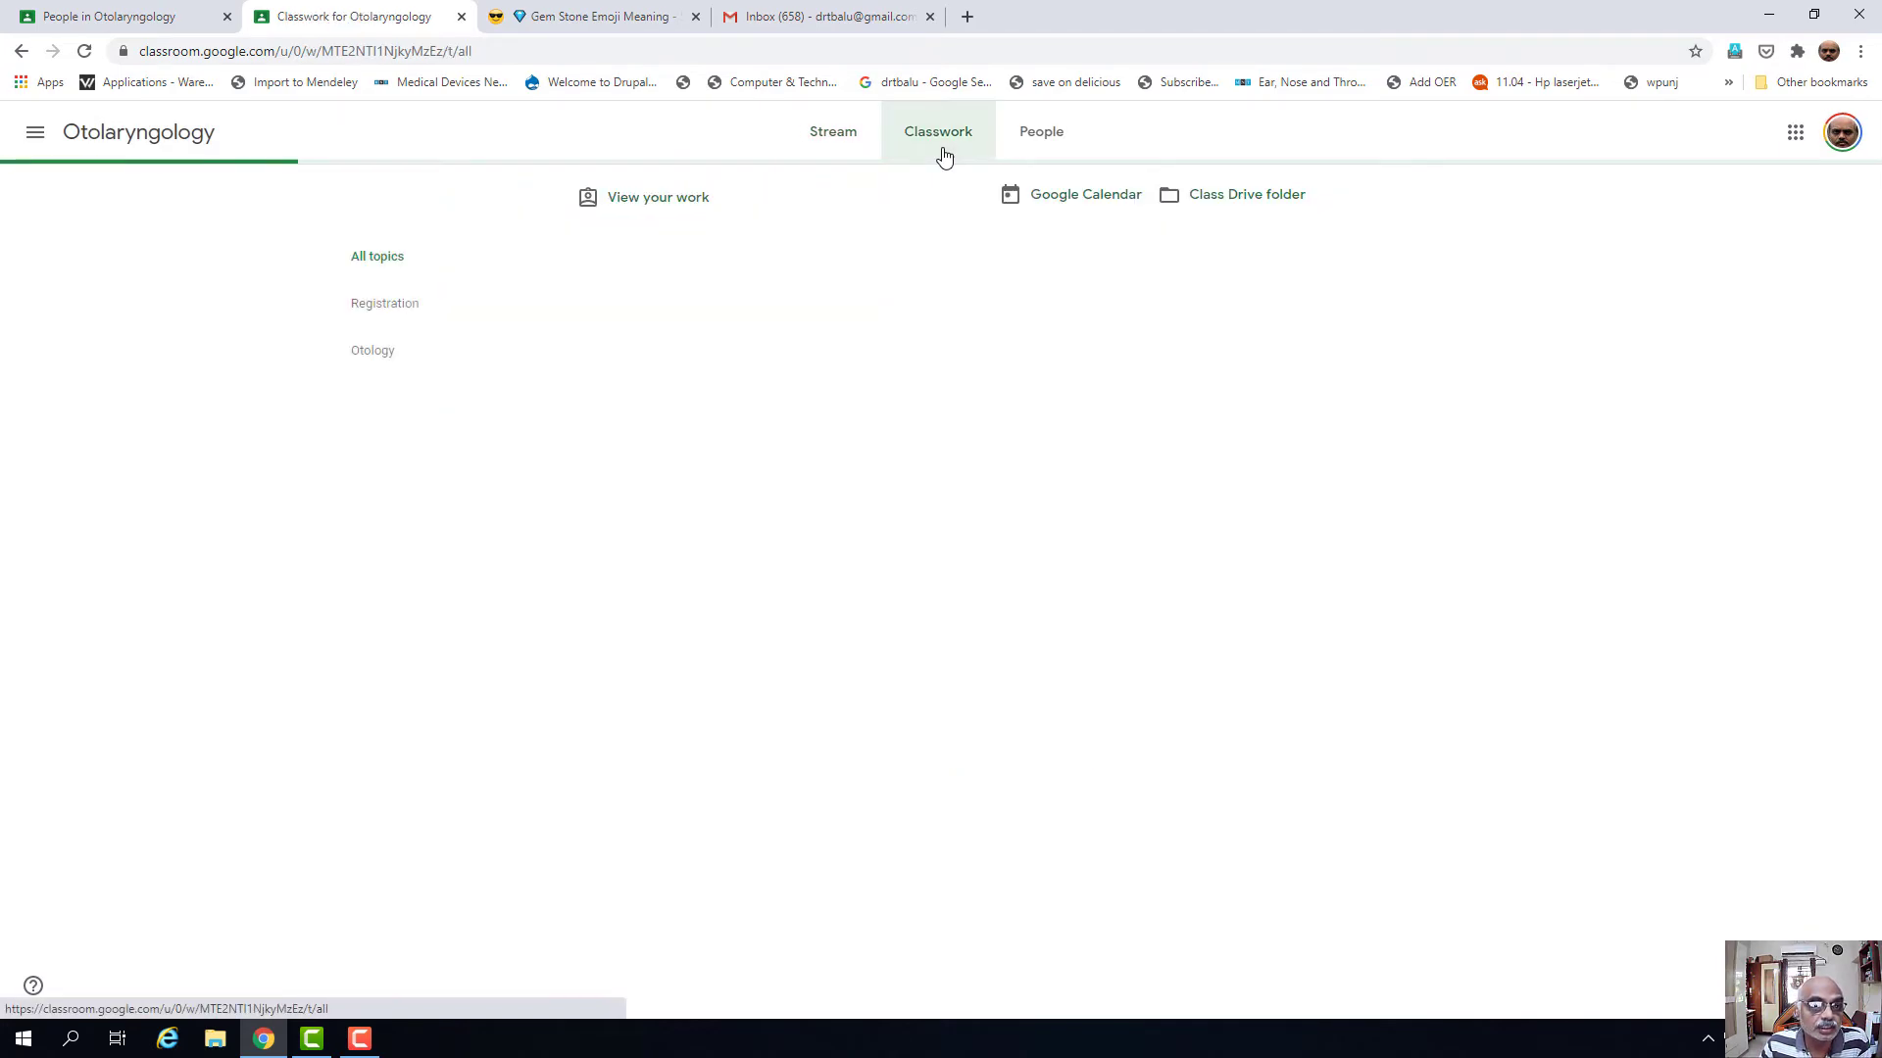
pyautogui.hotkey('alt', 'Left')
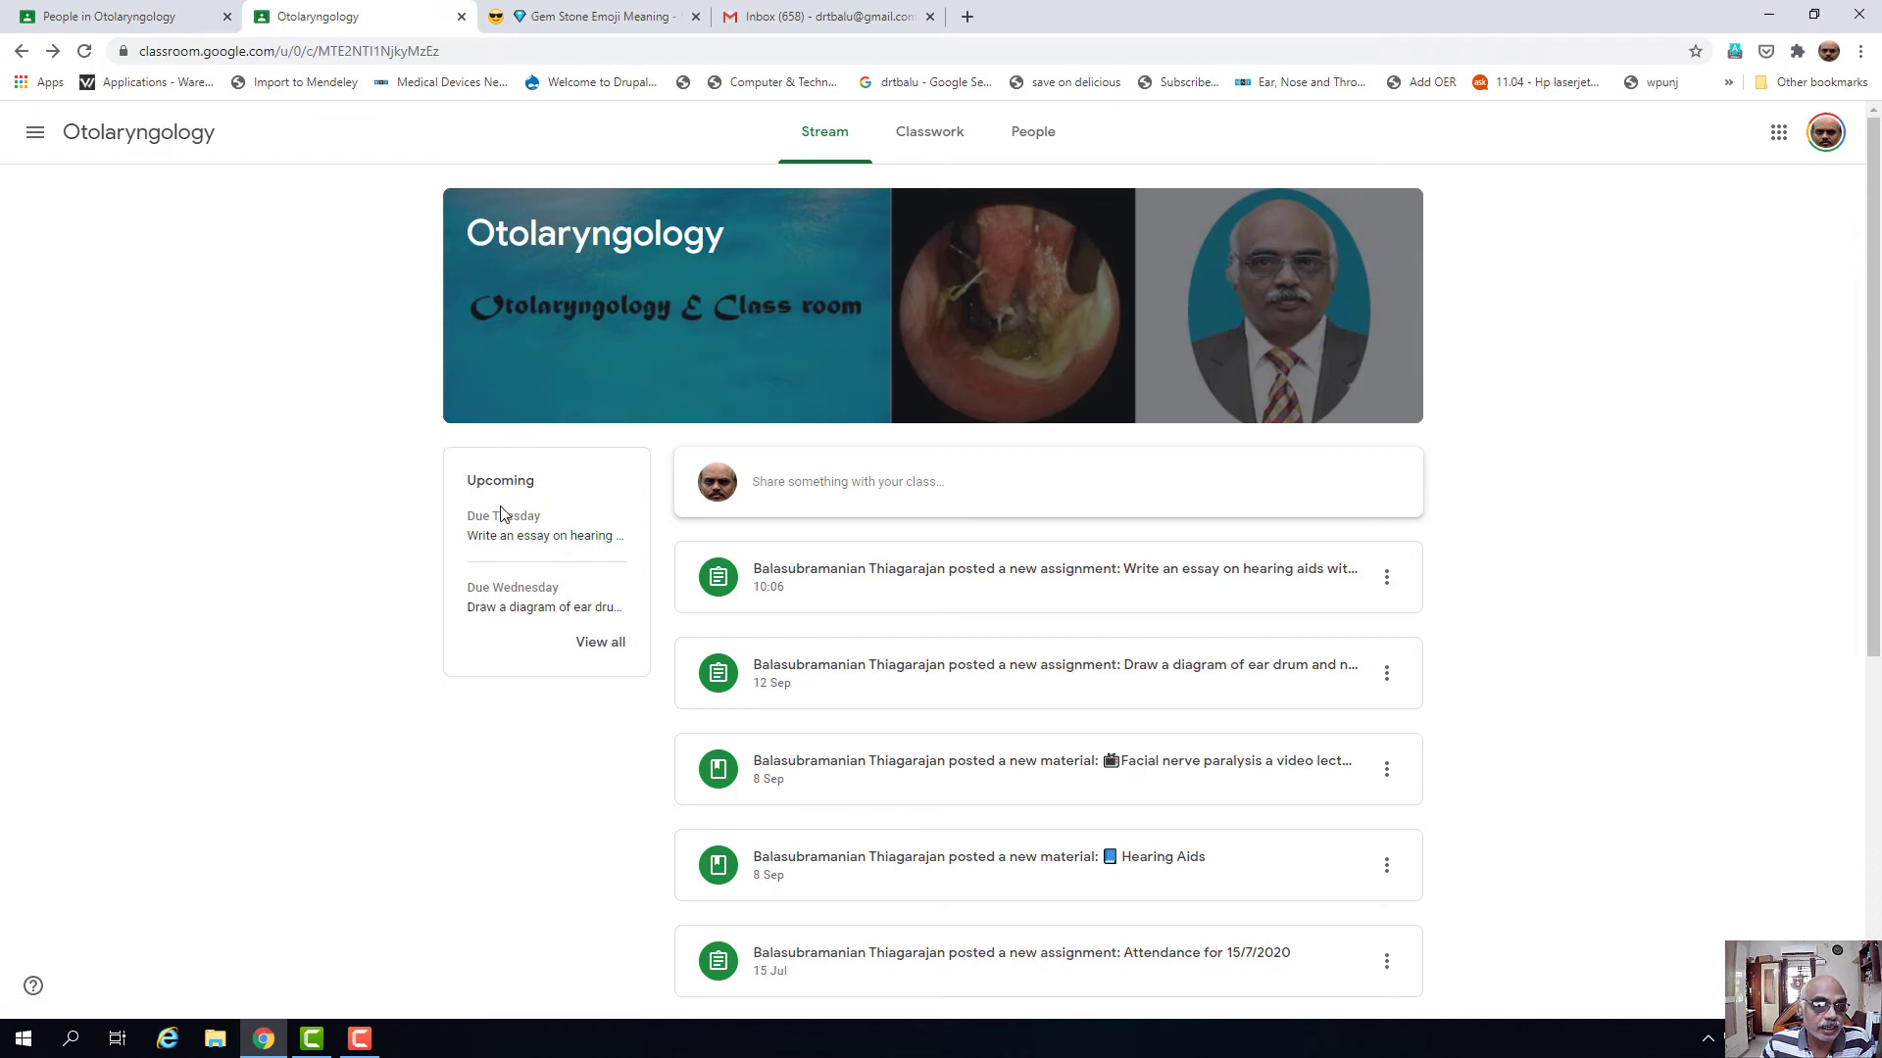
pyautogui.click(509, 536)
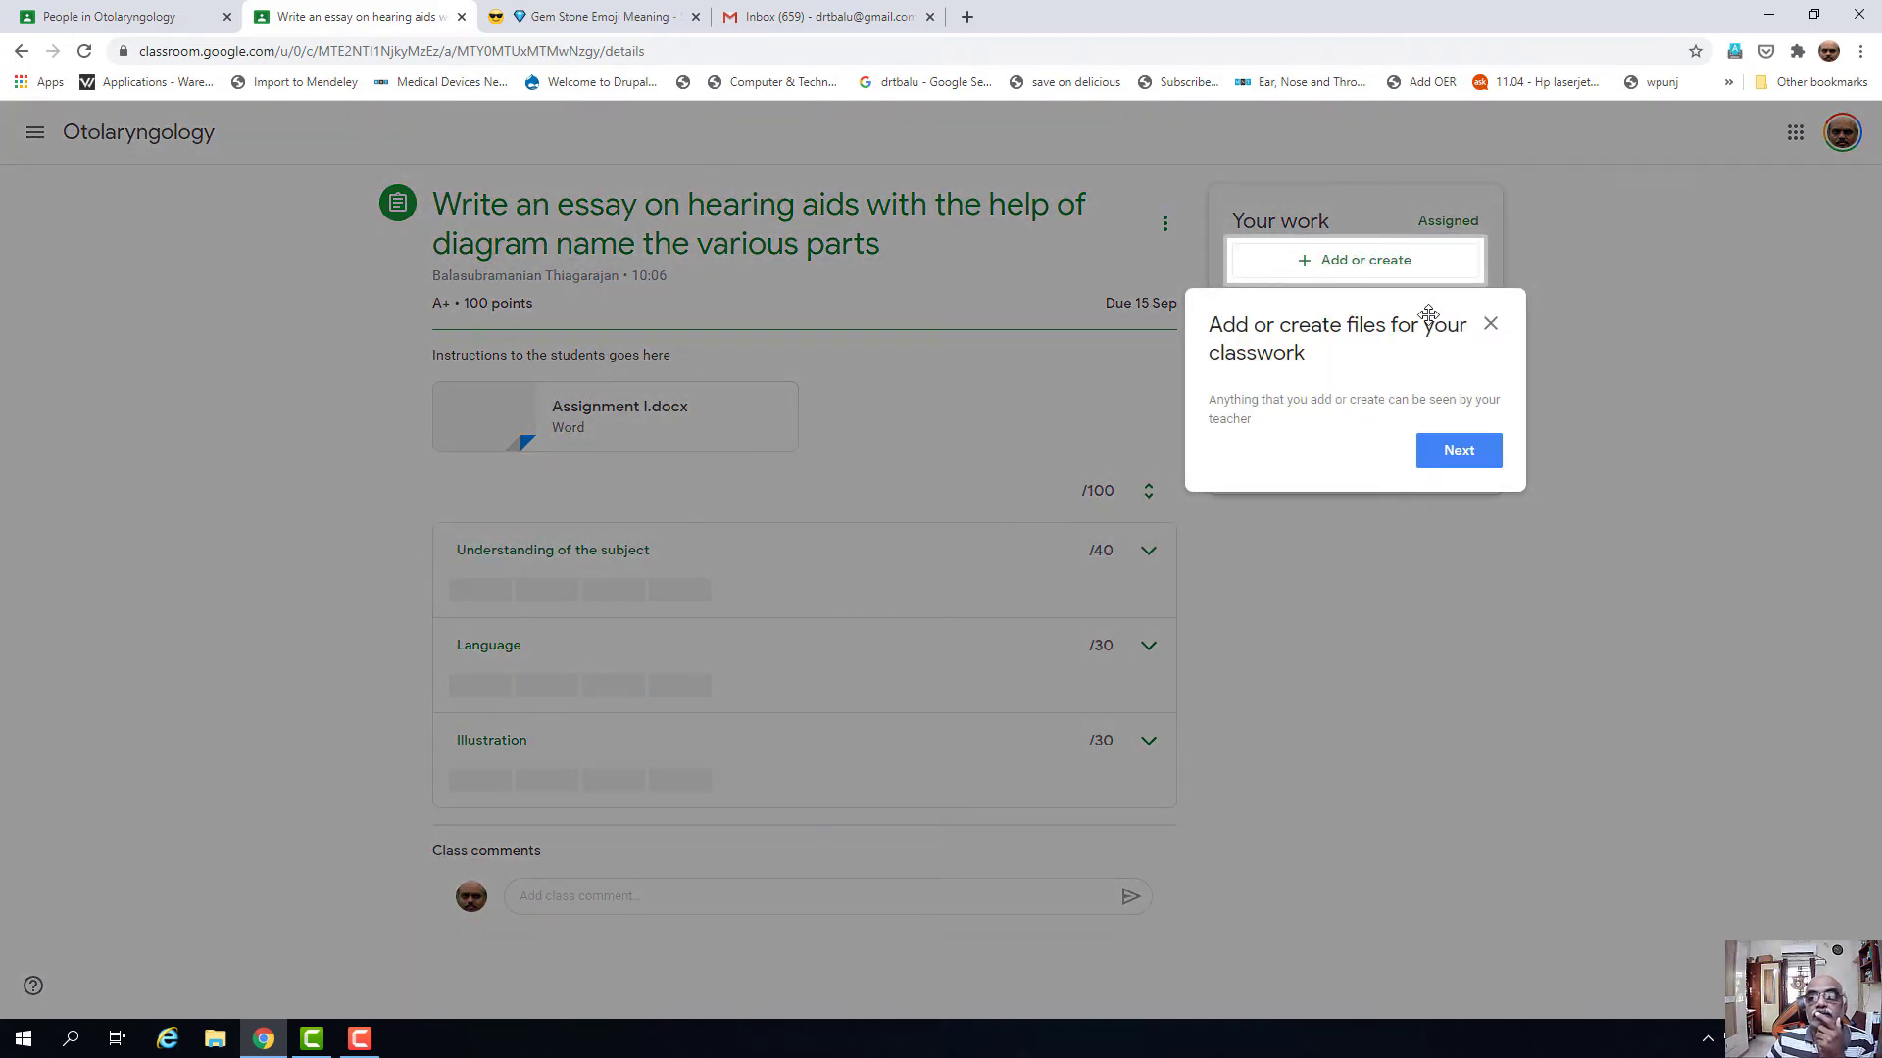
pyautogui.click(1490, 327)
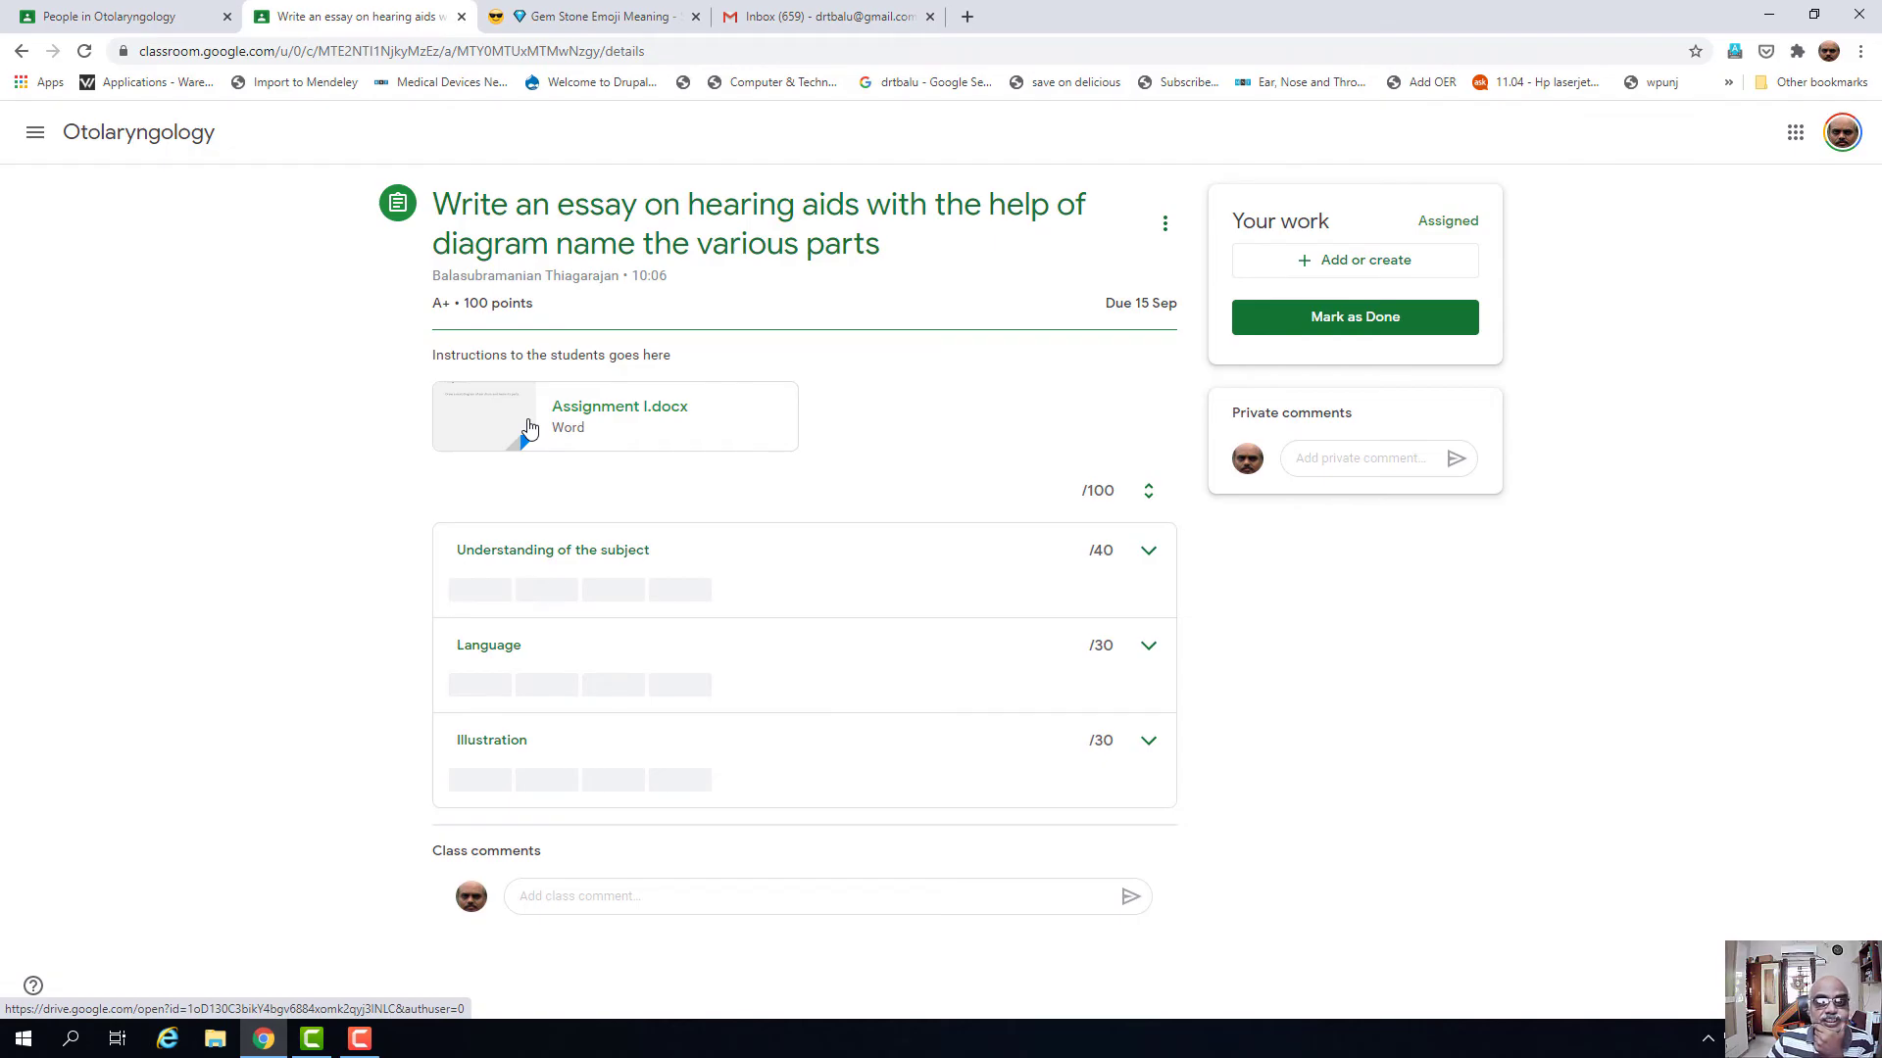
pyautogui.click(529, 428)
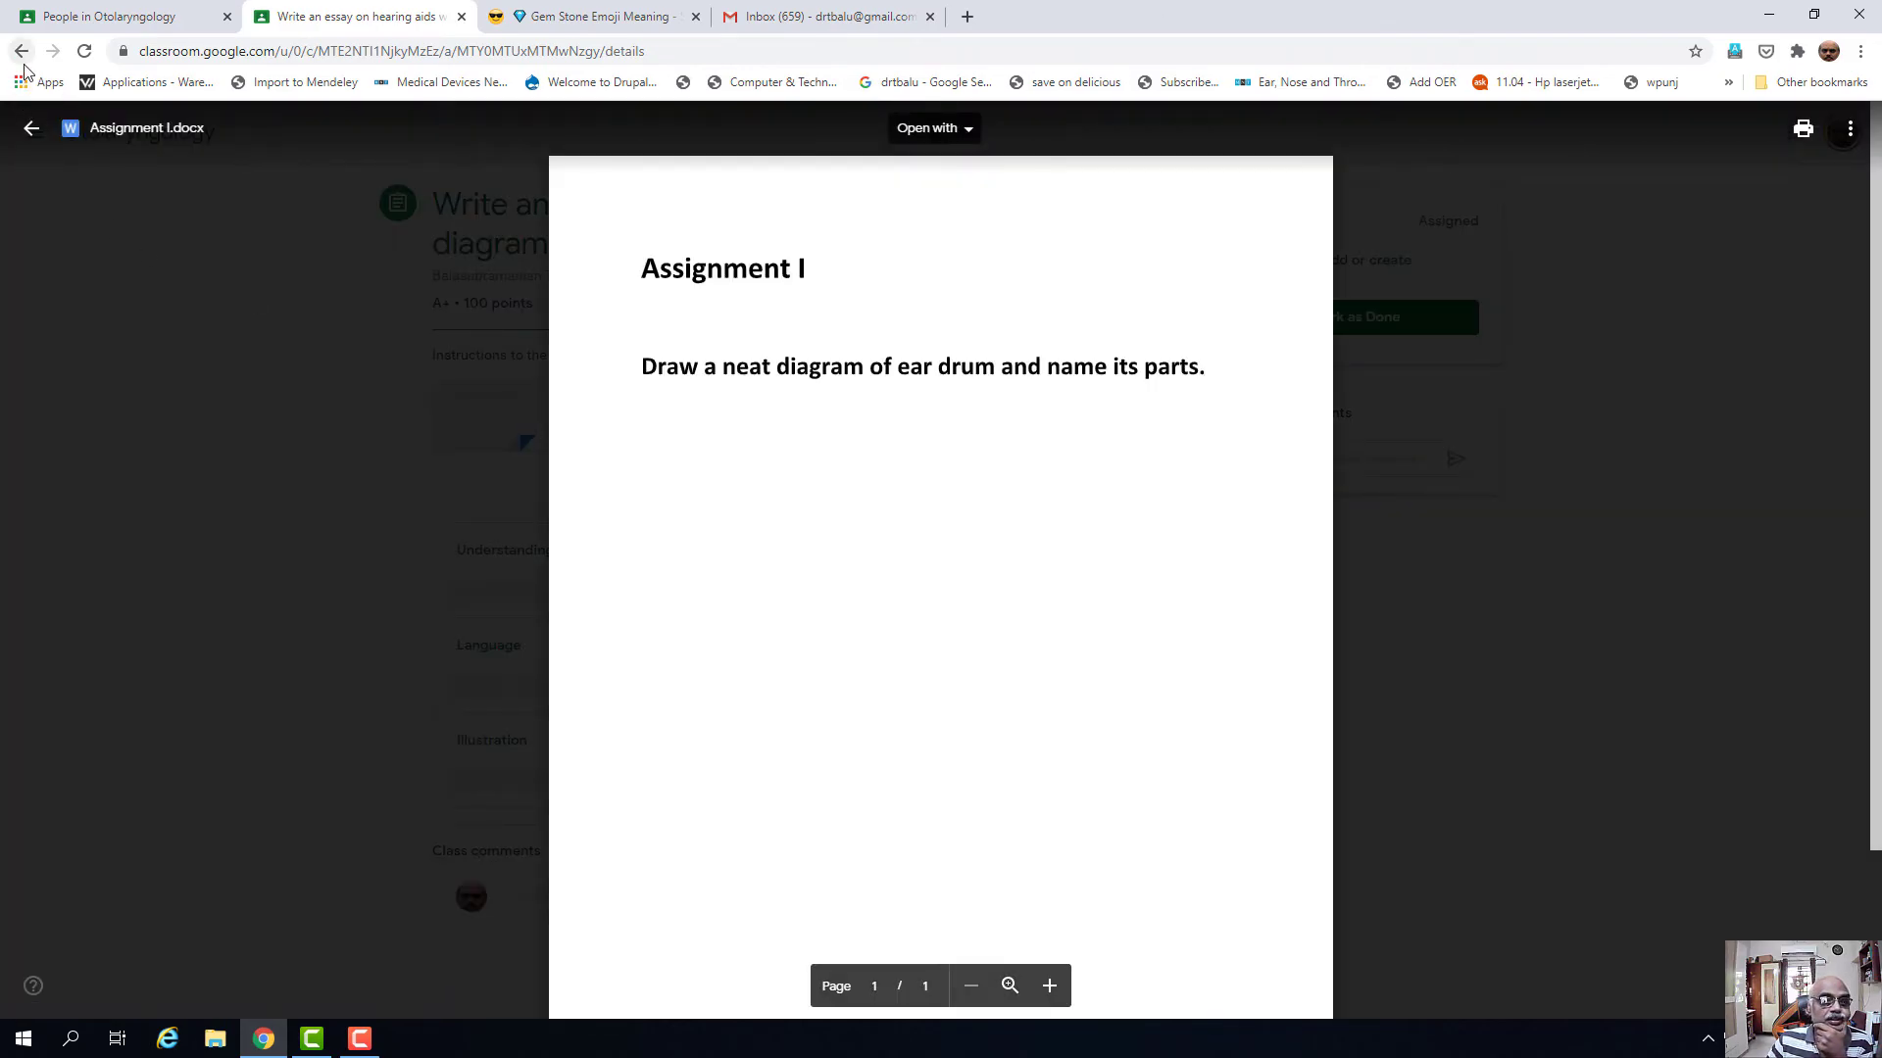
# - Close the Assignment I.docx preview and reopen the hearing aids essay assignment due Tuesday
pyautogui.click(20, 51)
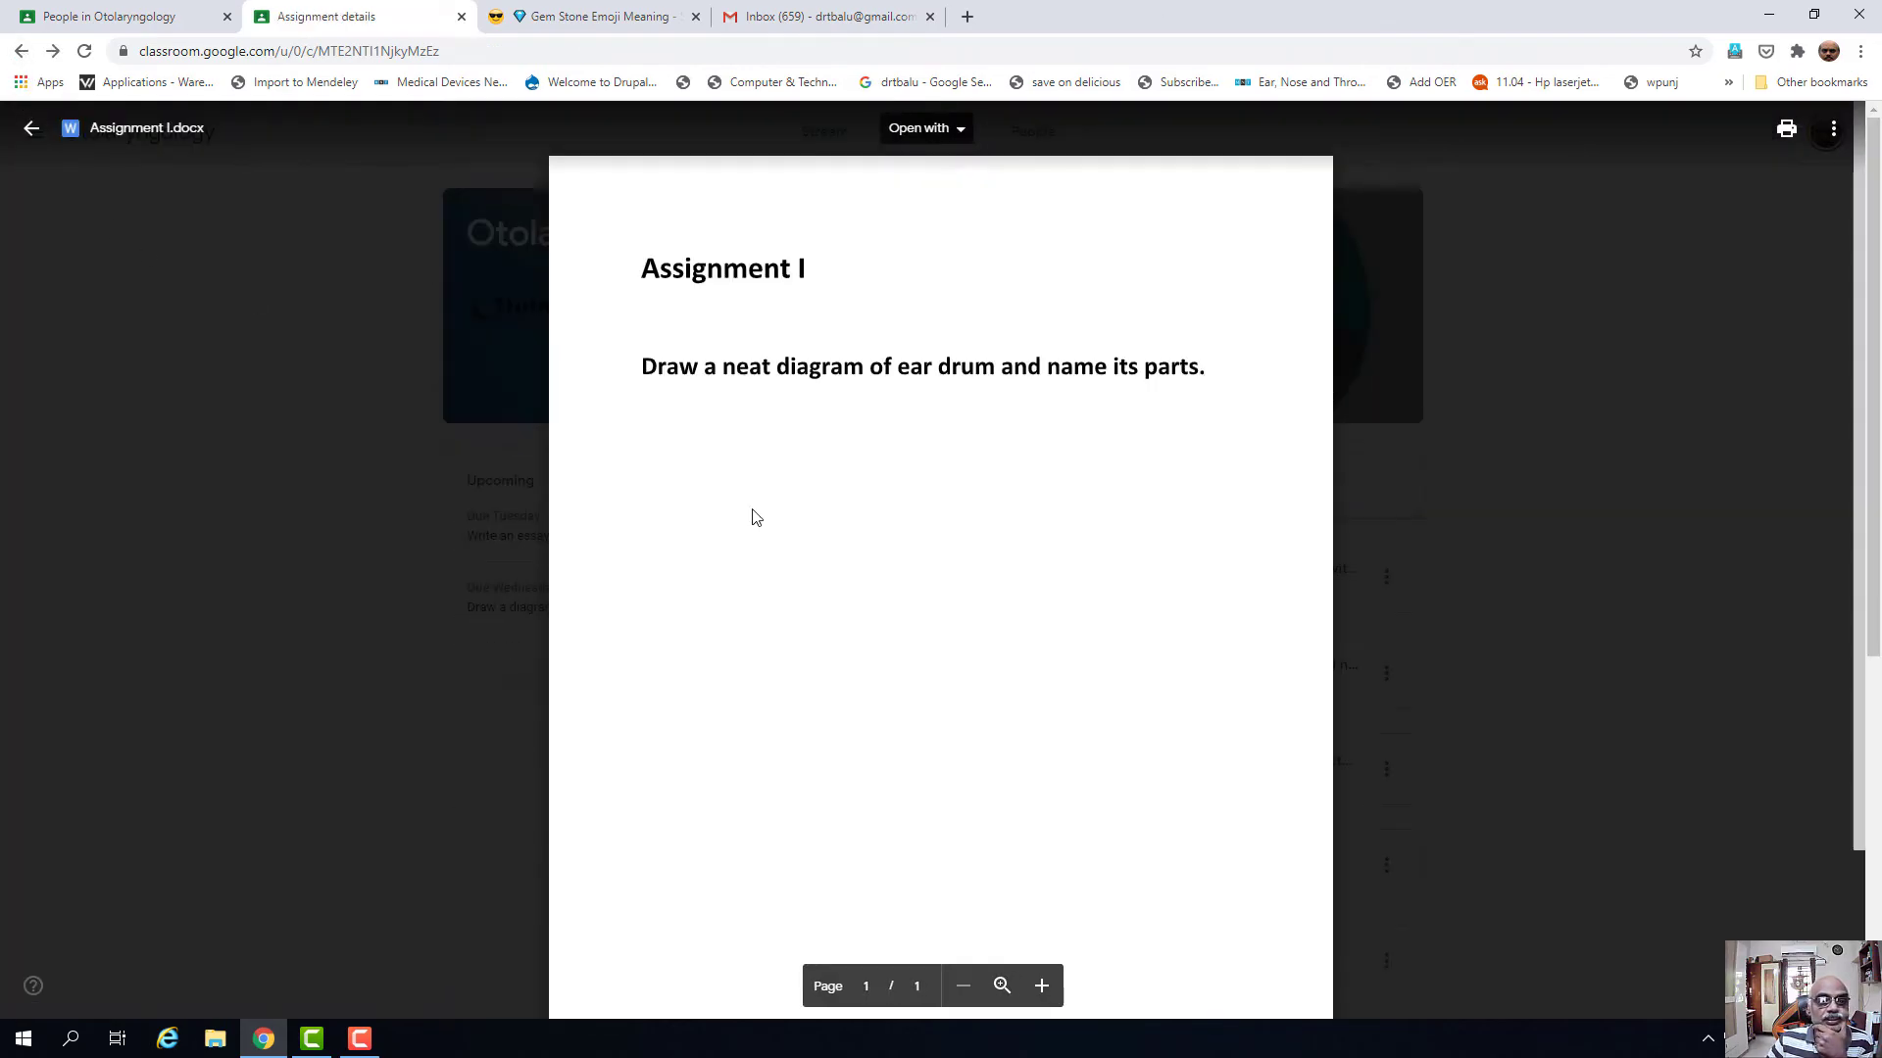
pyautogui.click(30, 129)
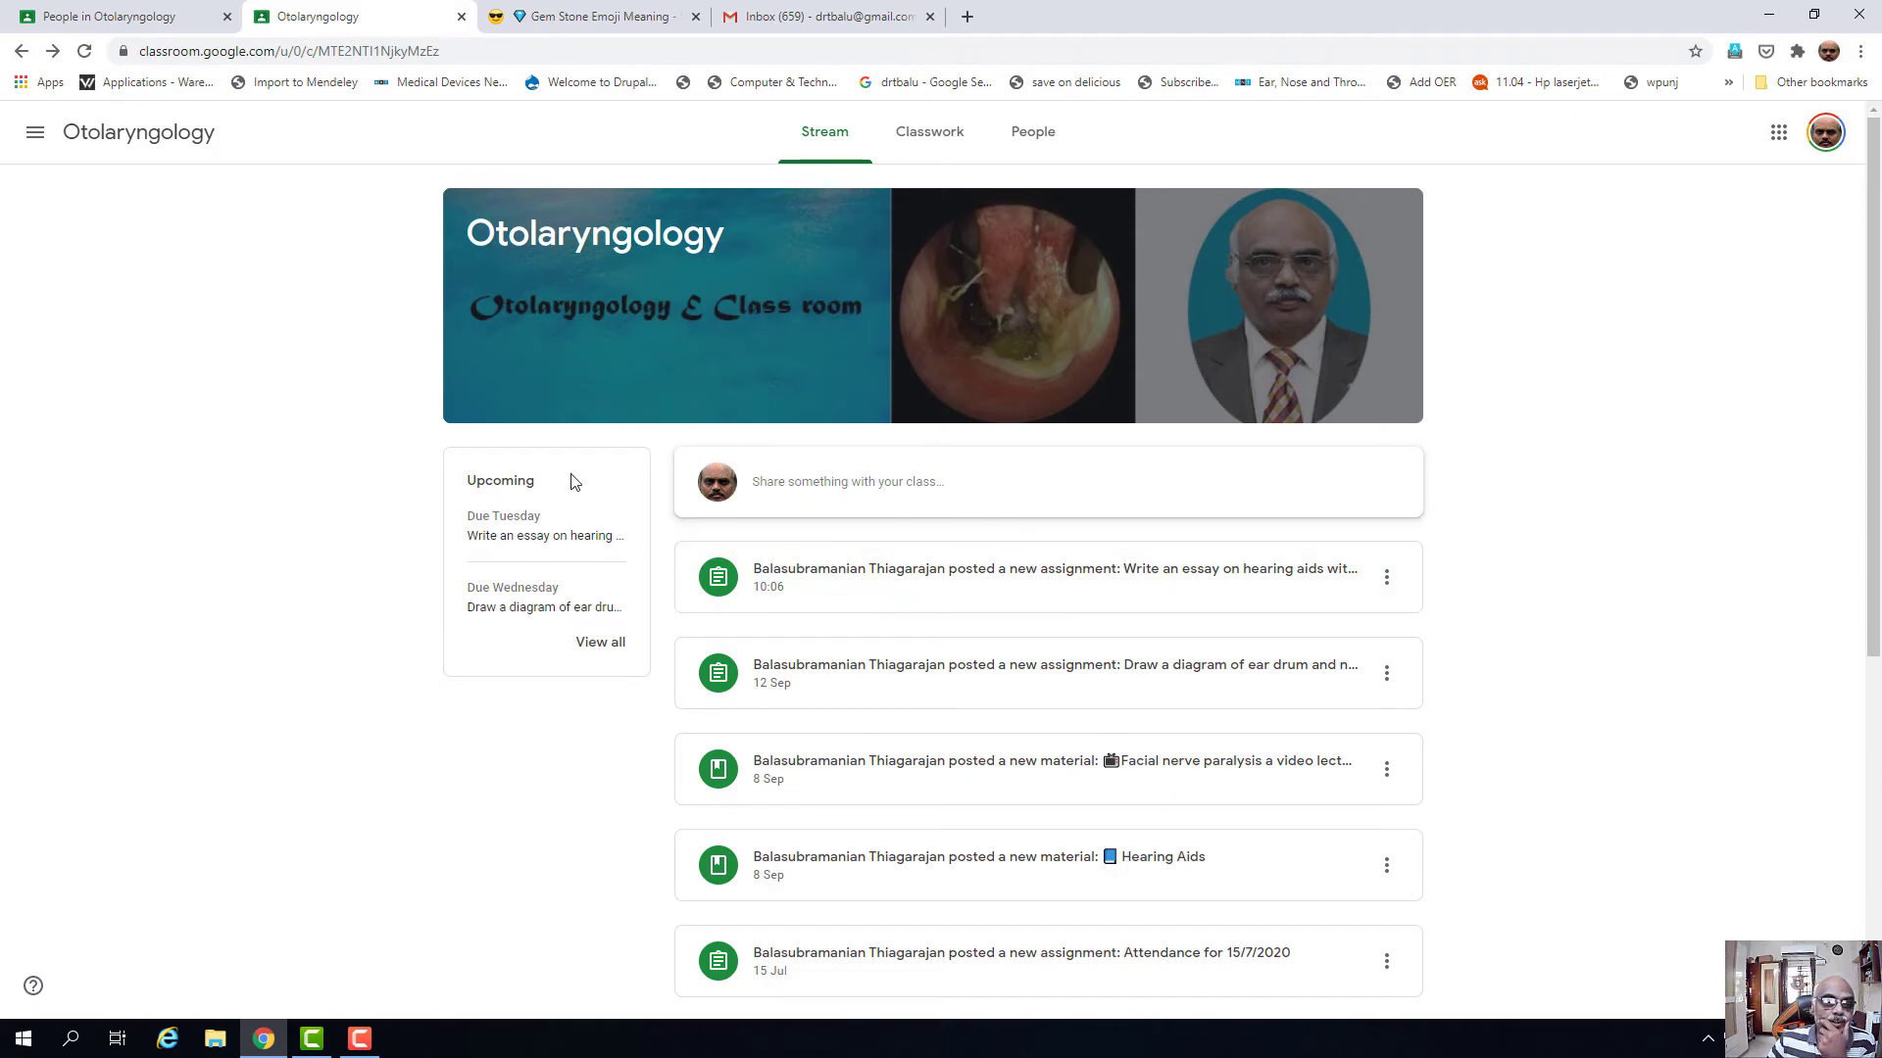
pyautogui.click(503, 536)
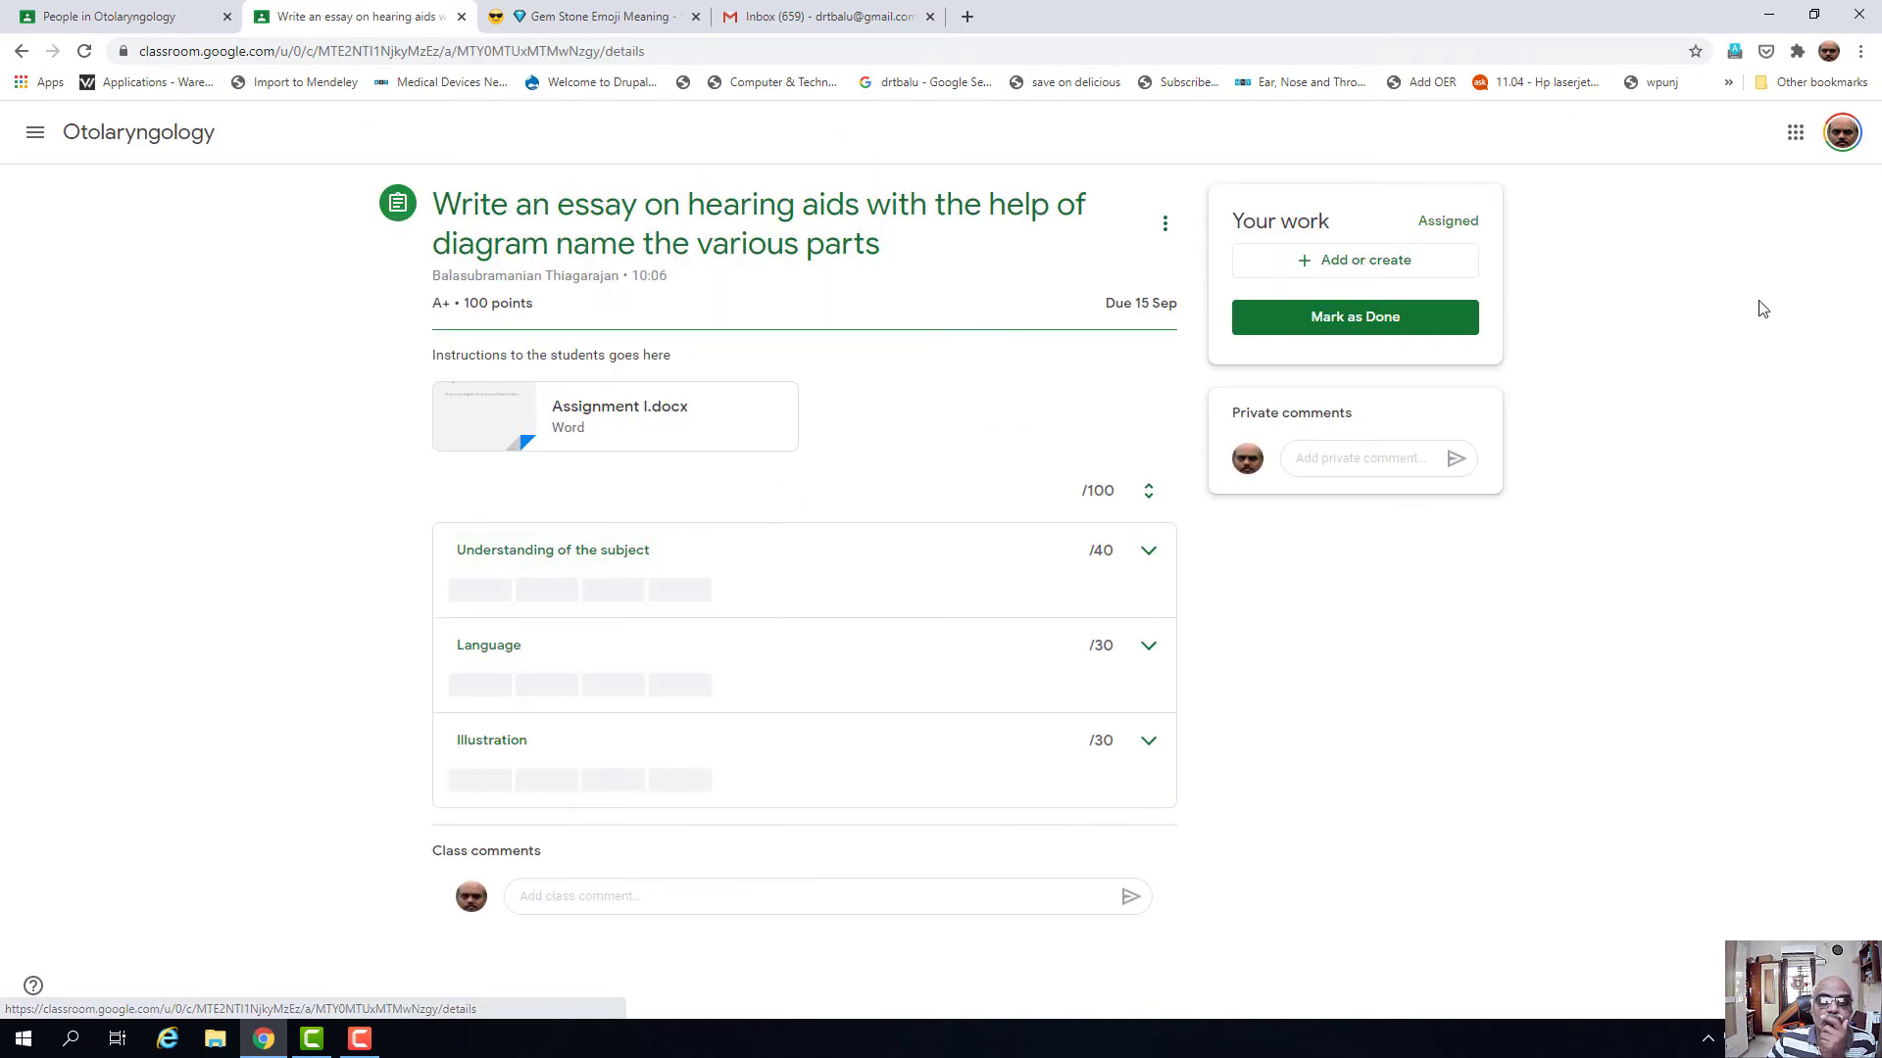
pyautogui.click(1325, 263)
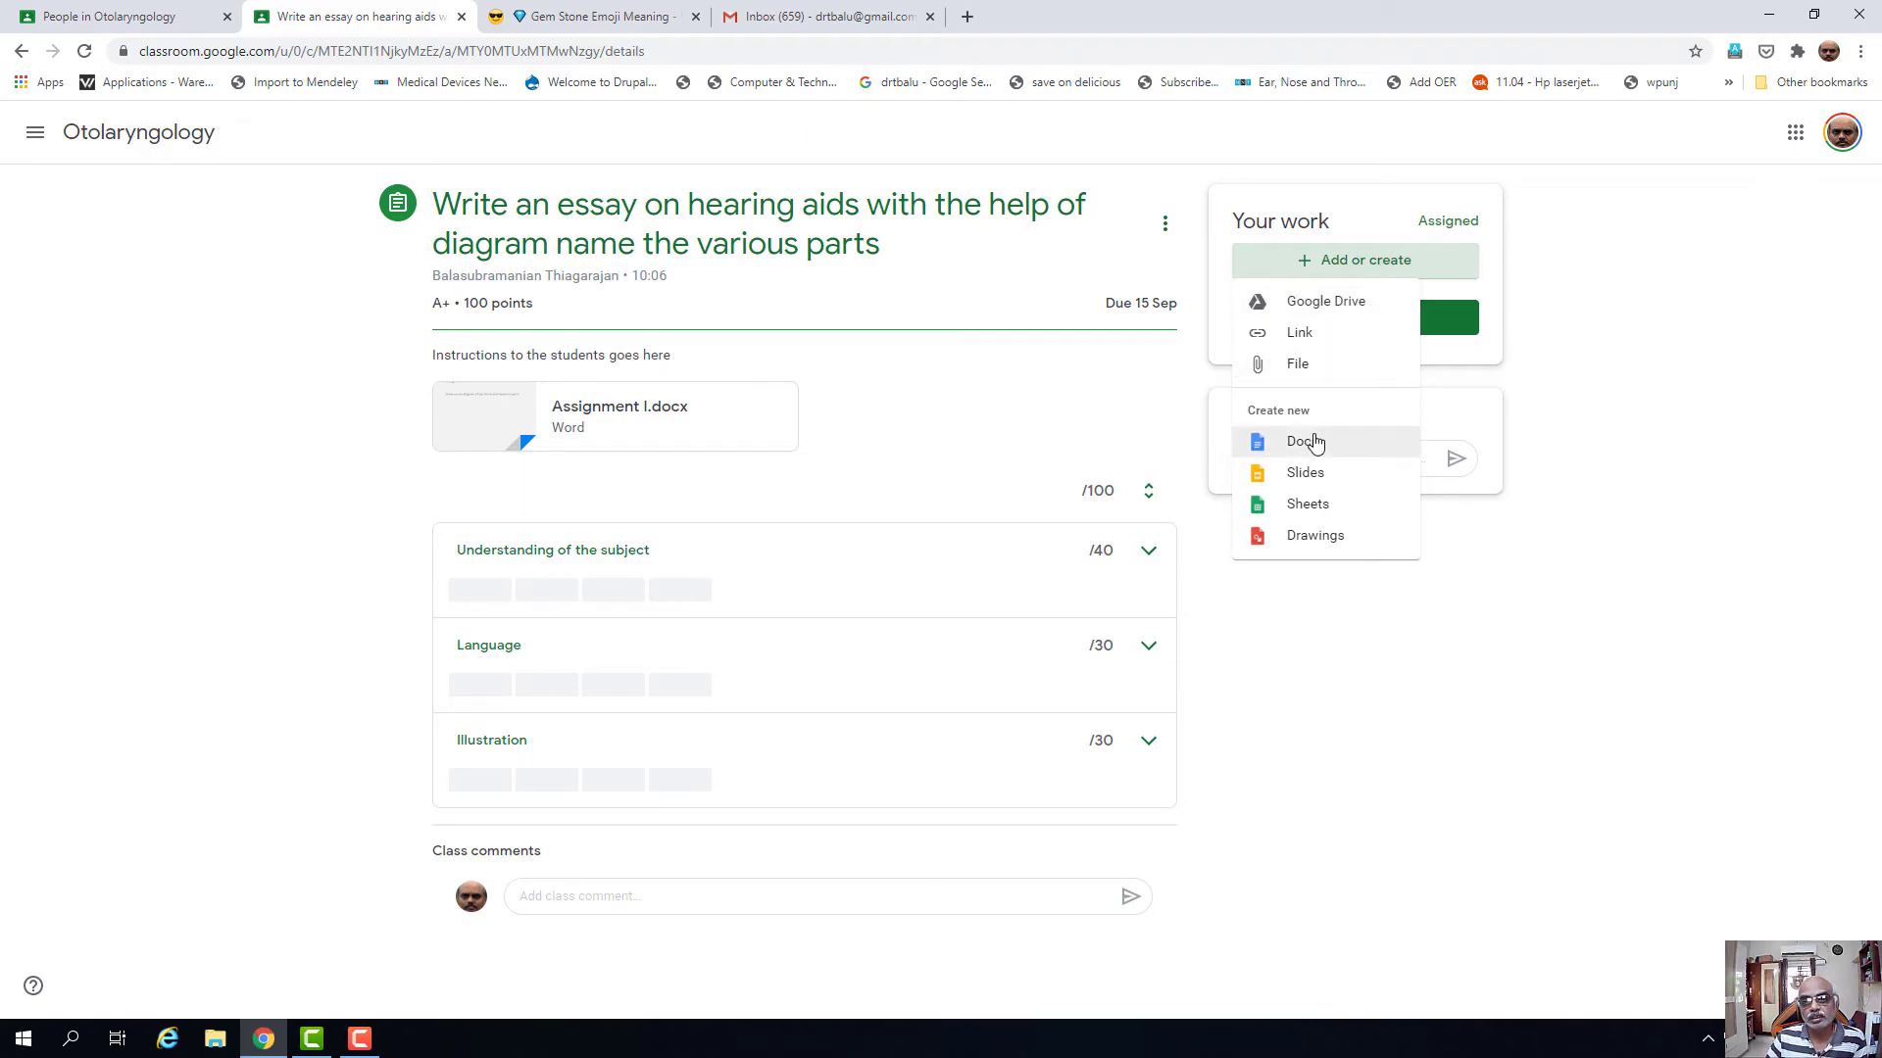
pyautogui.click(1300, 369)
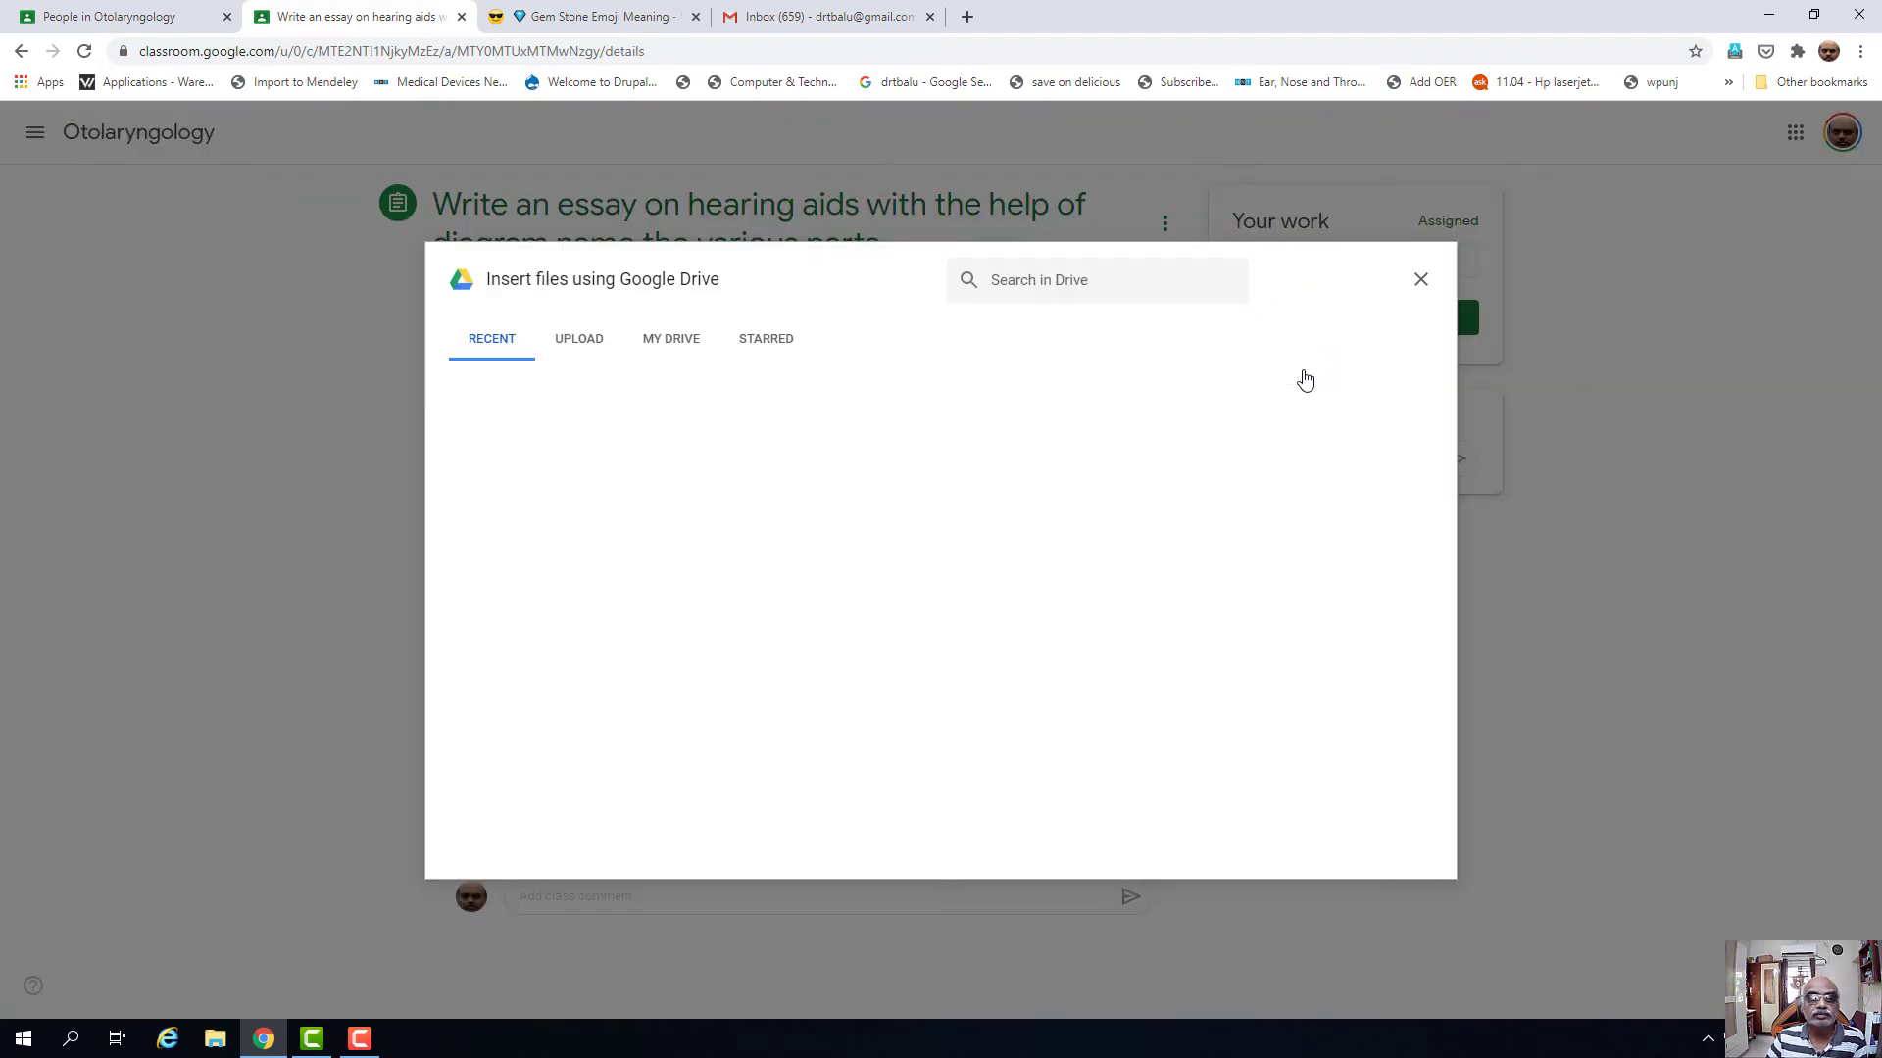
pyautogui.click(575, 343)
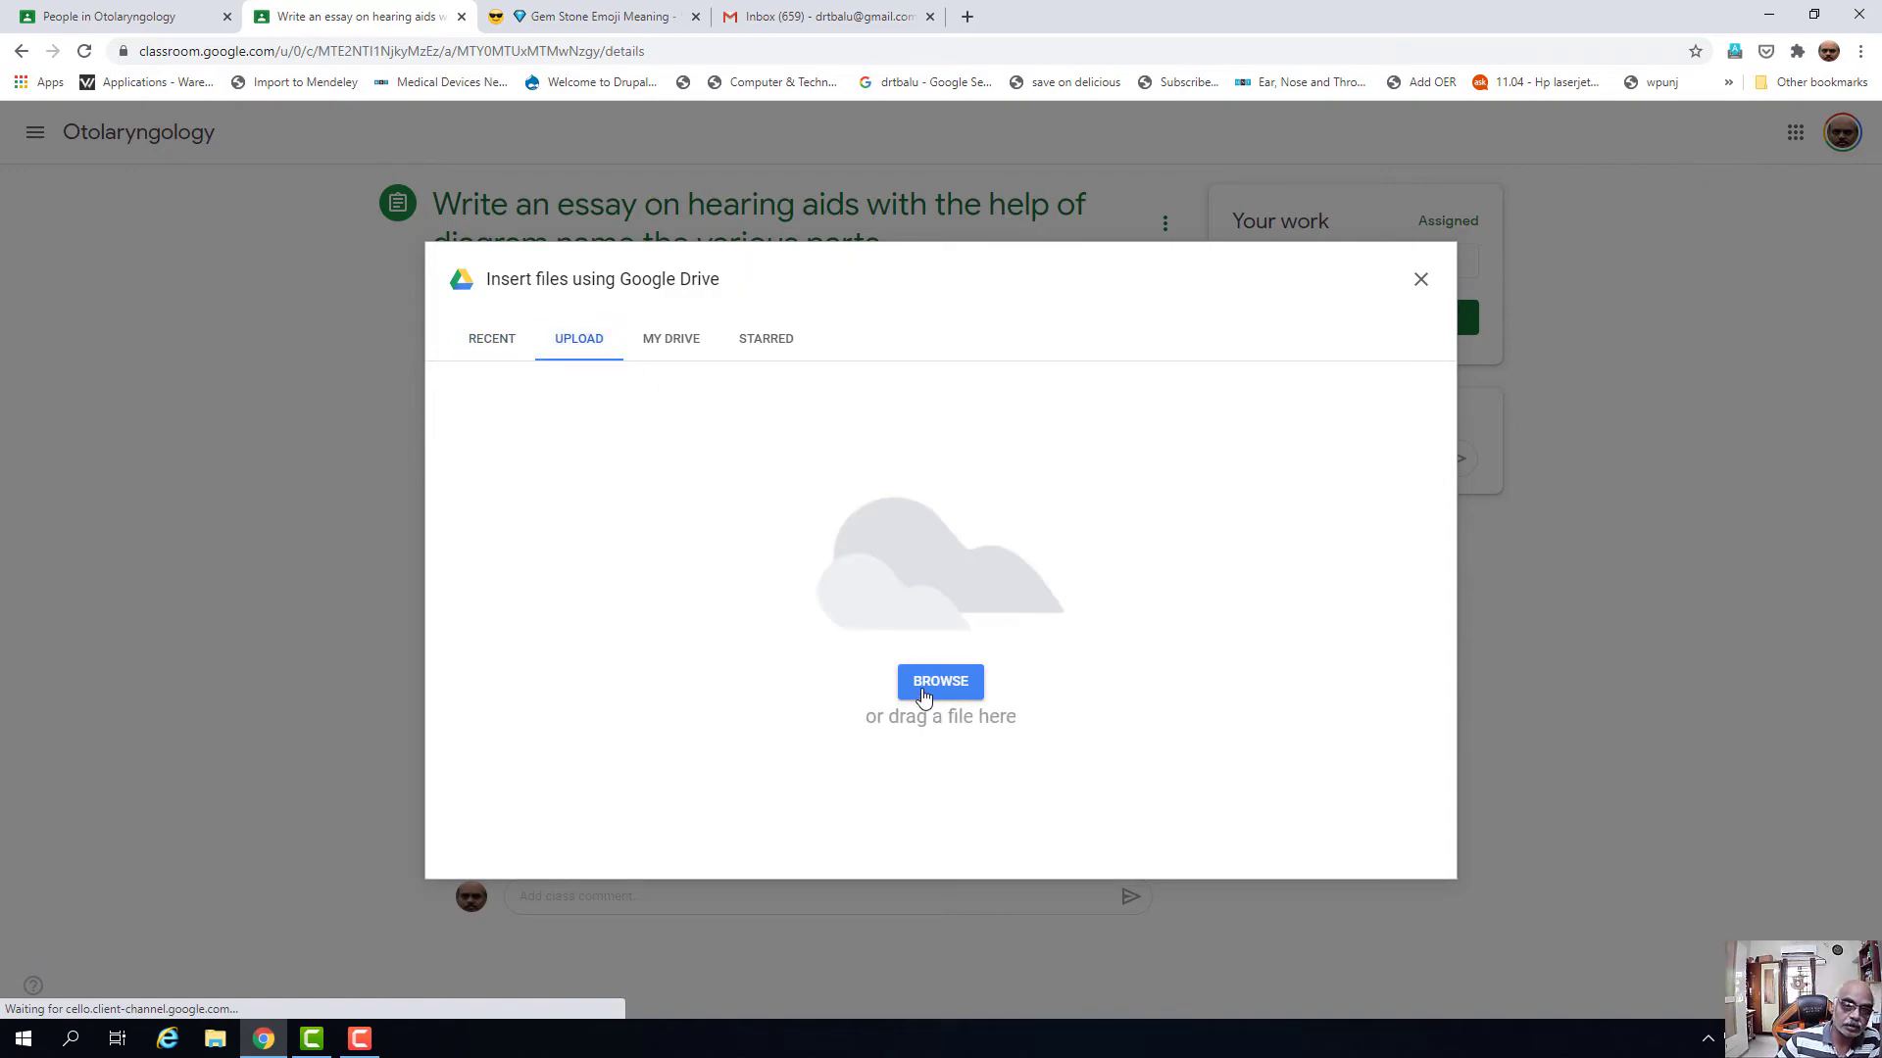
pyautogui.click(1420, 279)
# - Locate the hearing aids Word document on the desktop and return to the essay assignment in the browser
pyautogui.click(1770, 13)
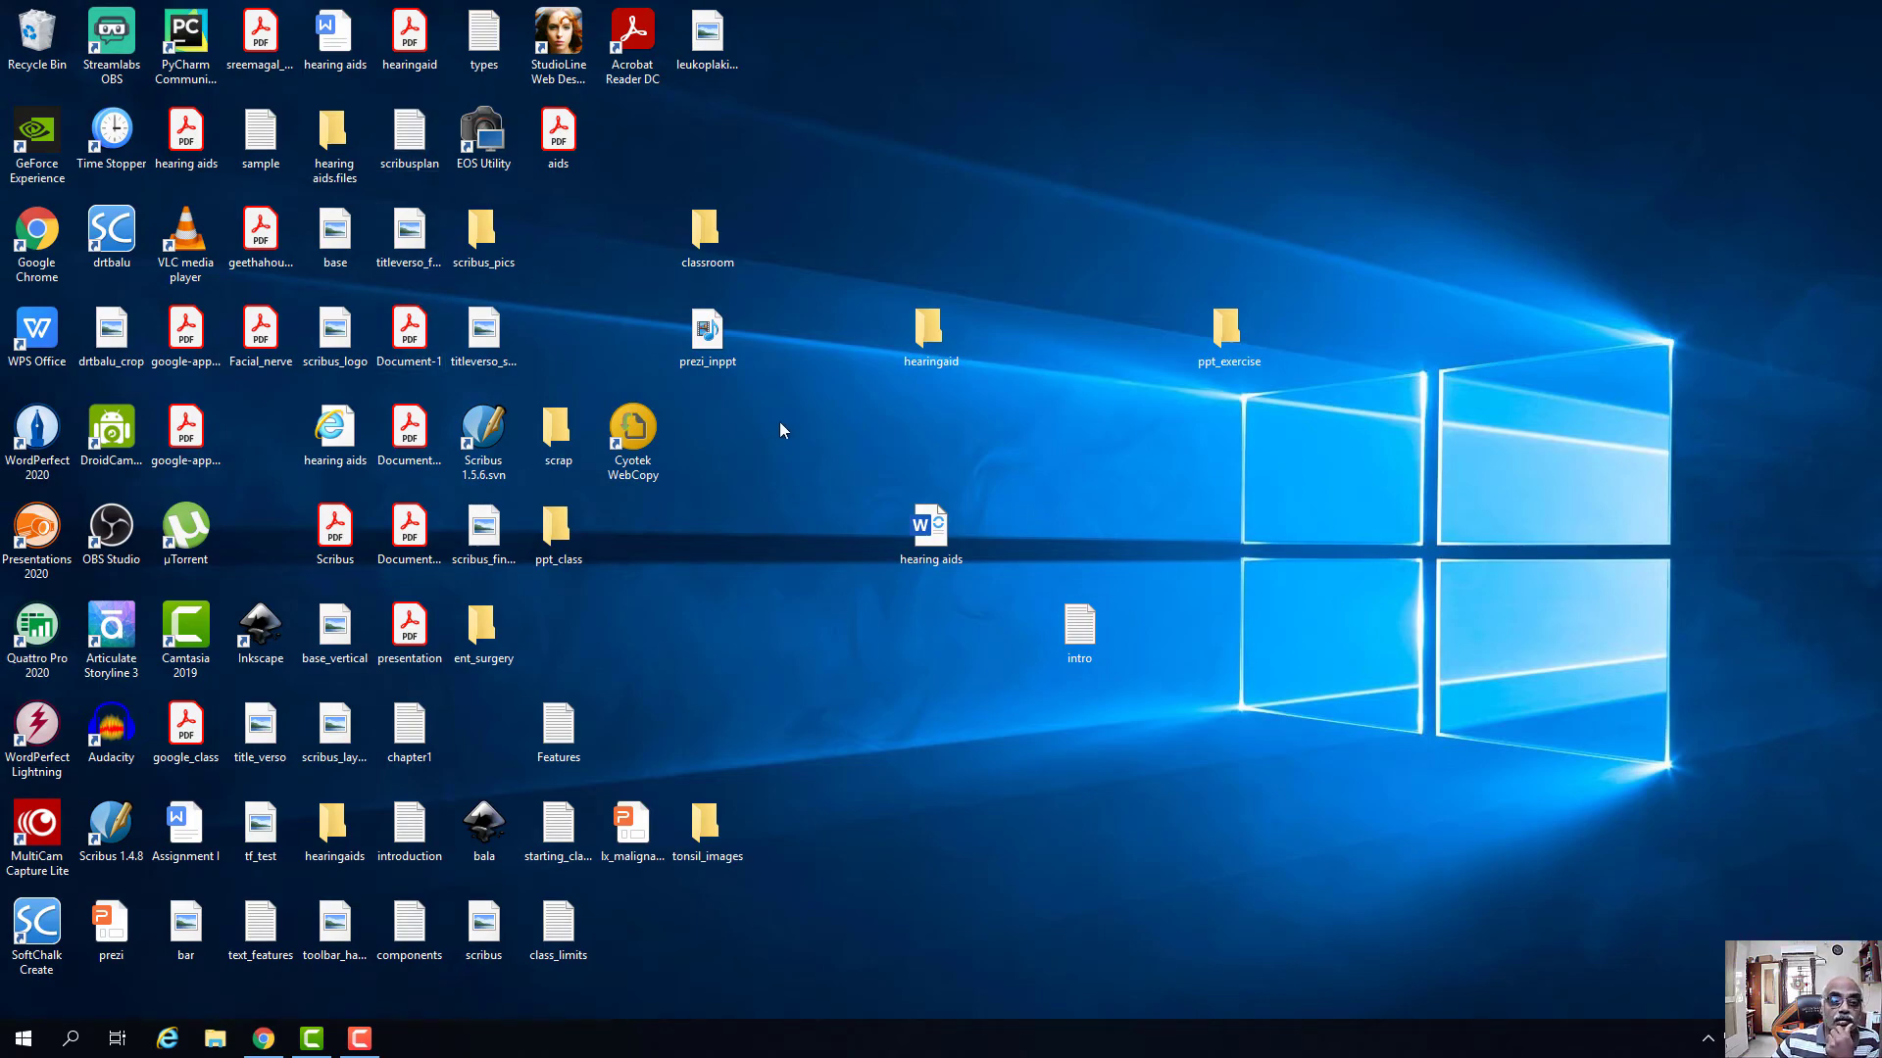
pyautogui.click(926, 529)
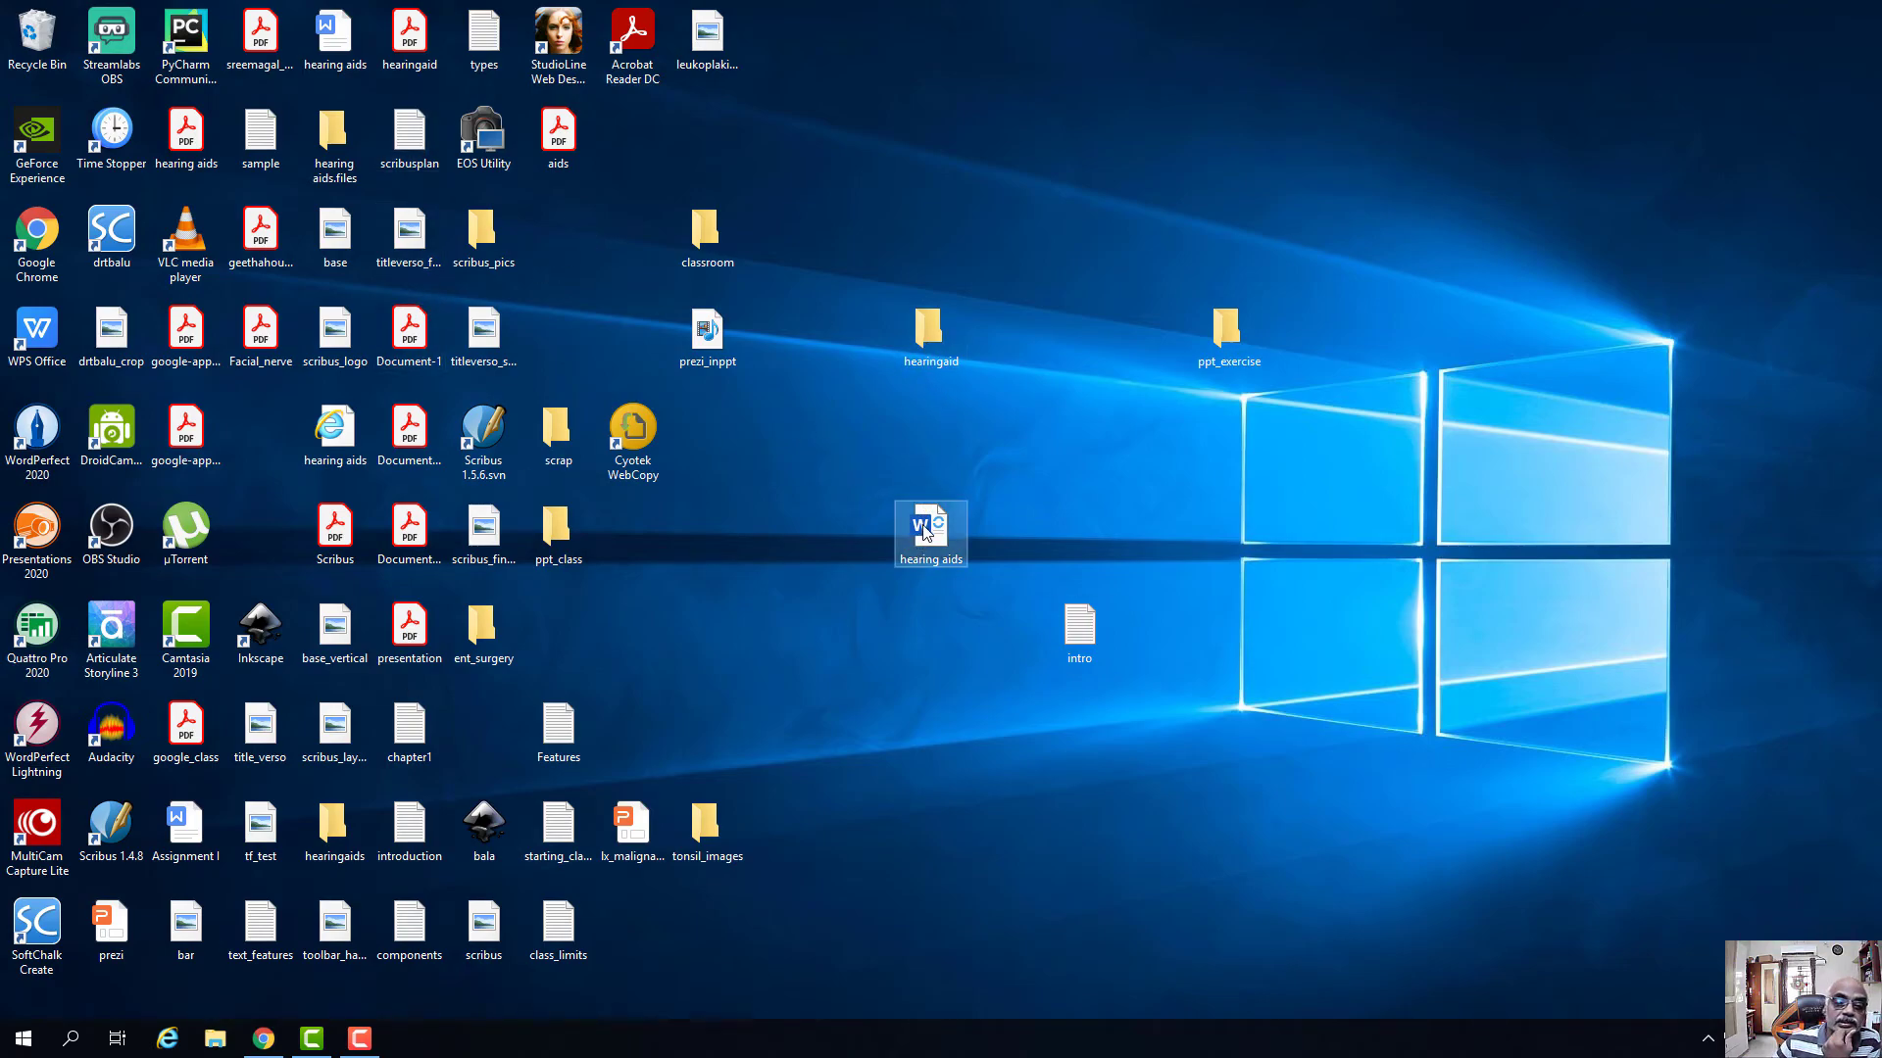
pyautogui.click(263, 1038)
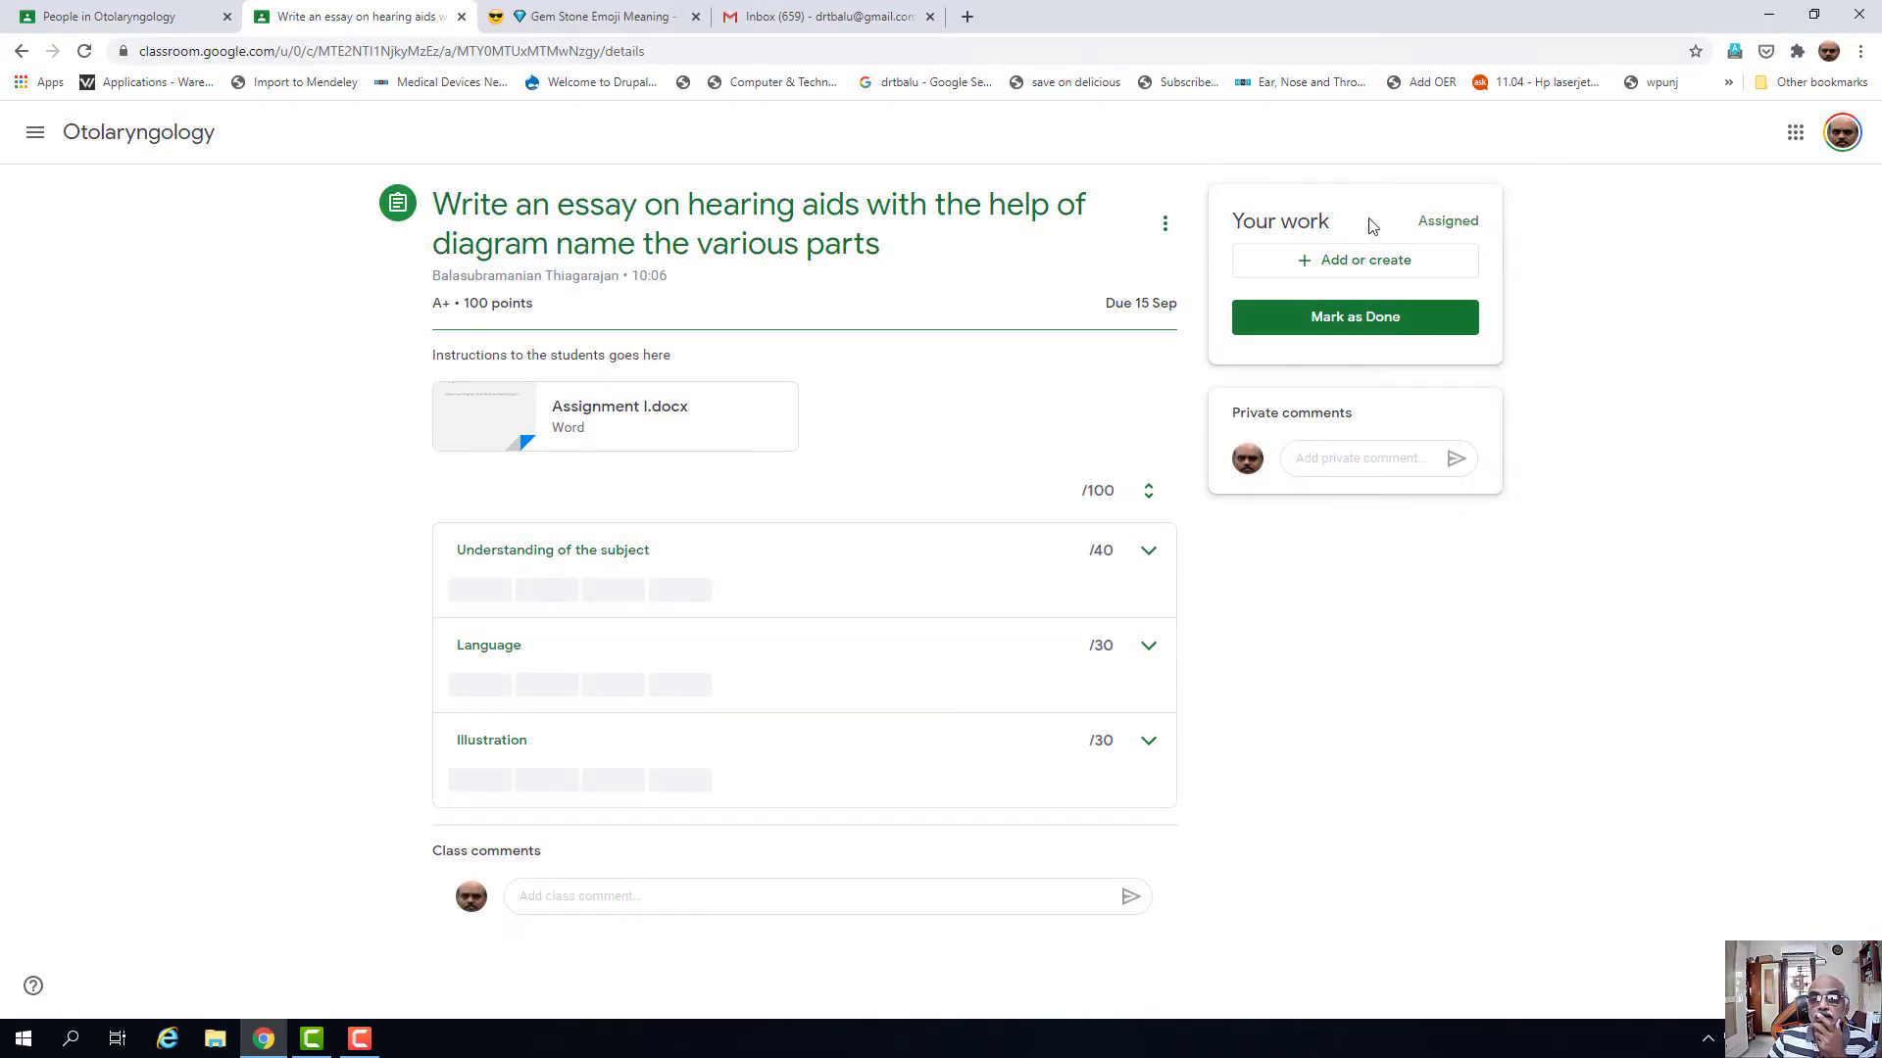
# - Upload hearing aids.docx from the desktop as the student's work for the essay assignment
pyautogui.click(1311, 263)
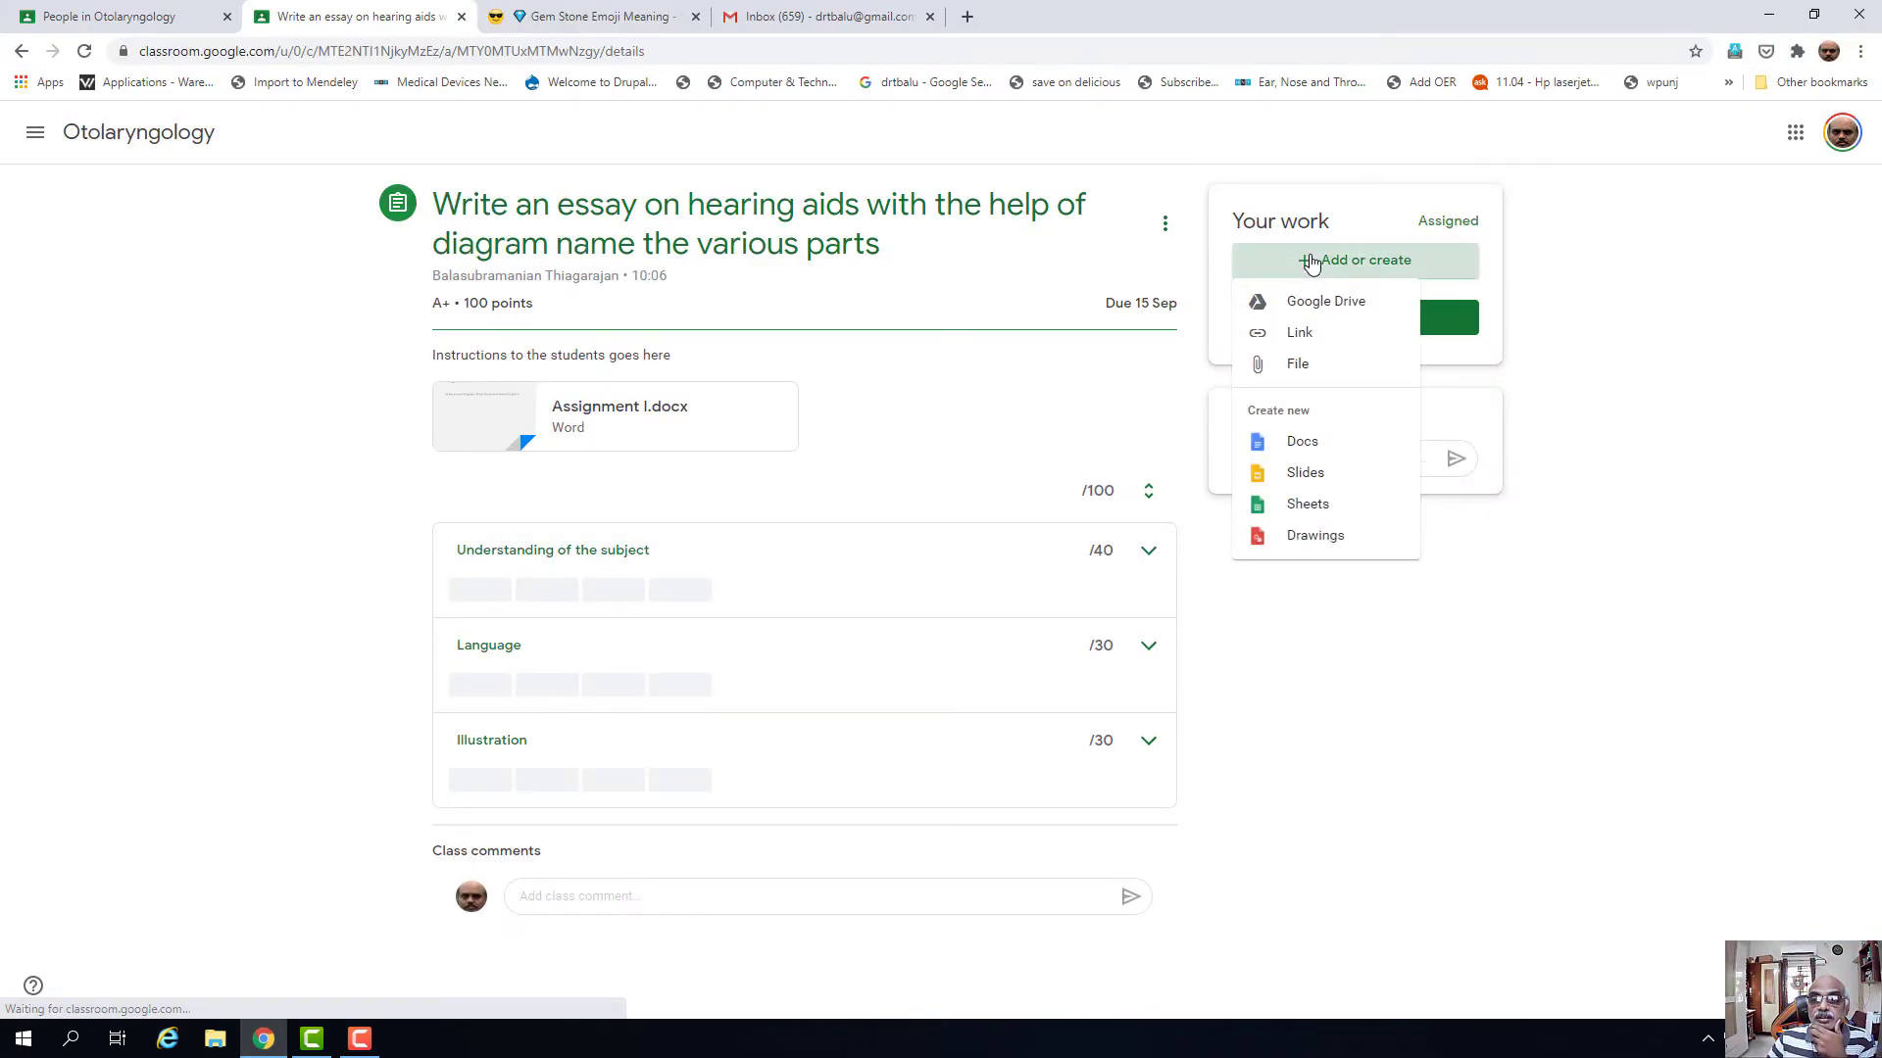
pyautogui.click(1297, 364)
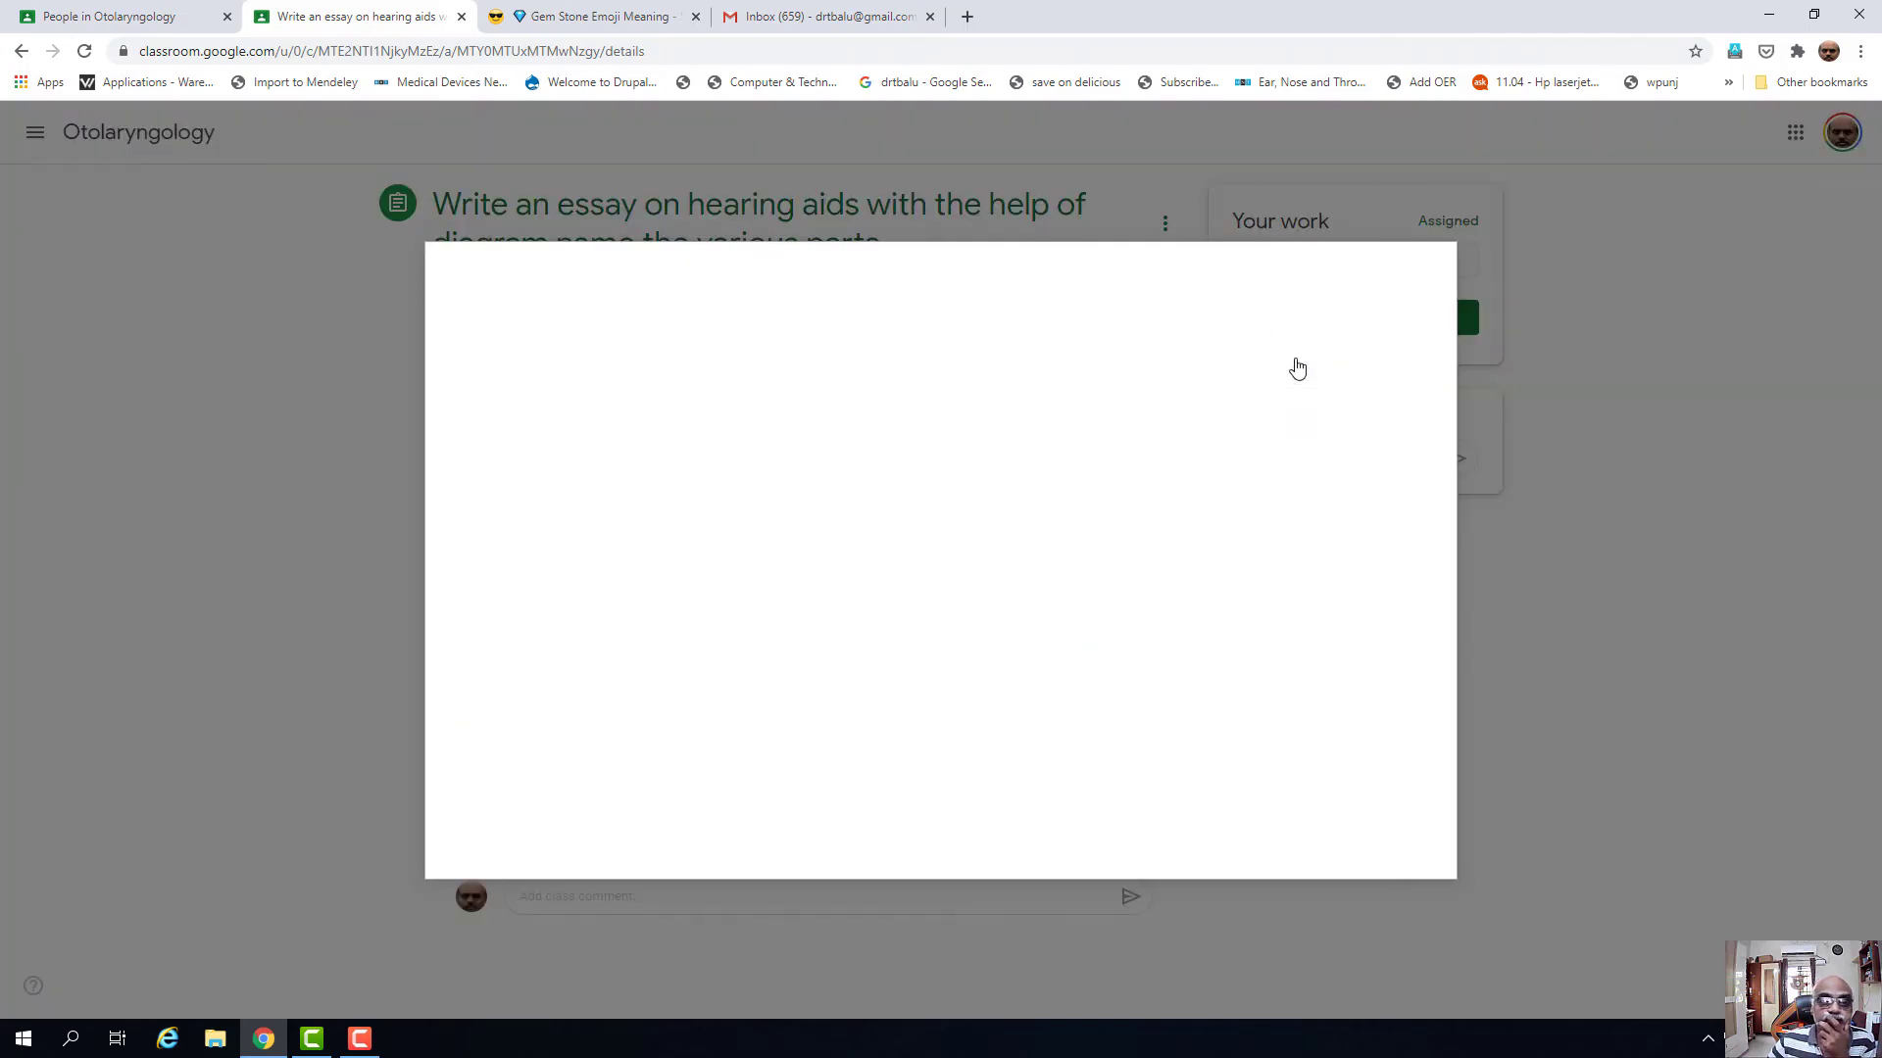
pyautogui.click(580, 343)
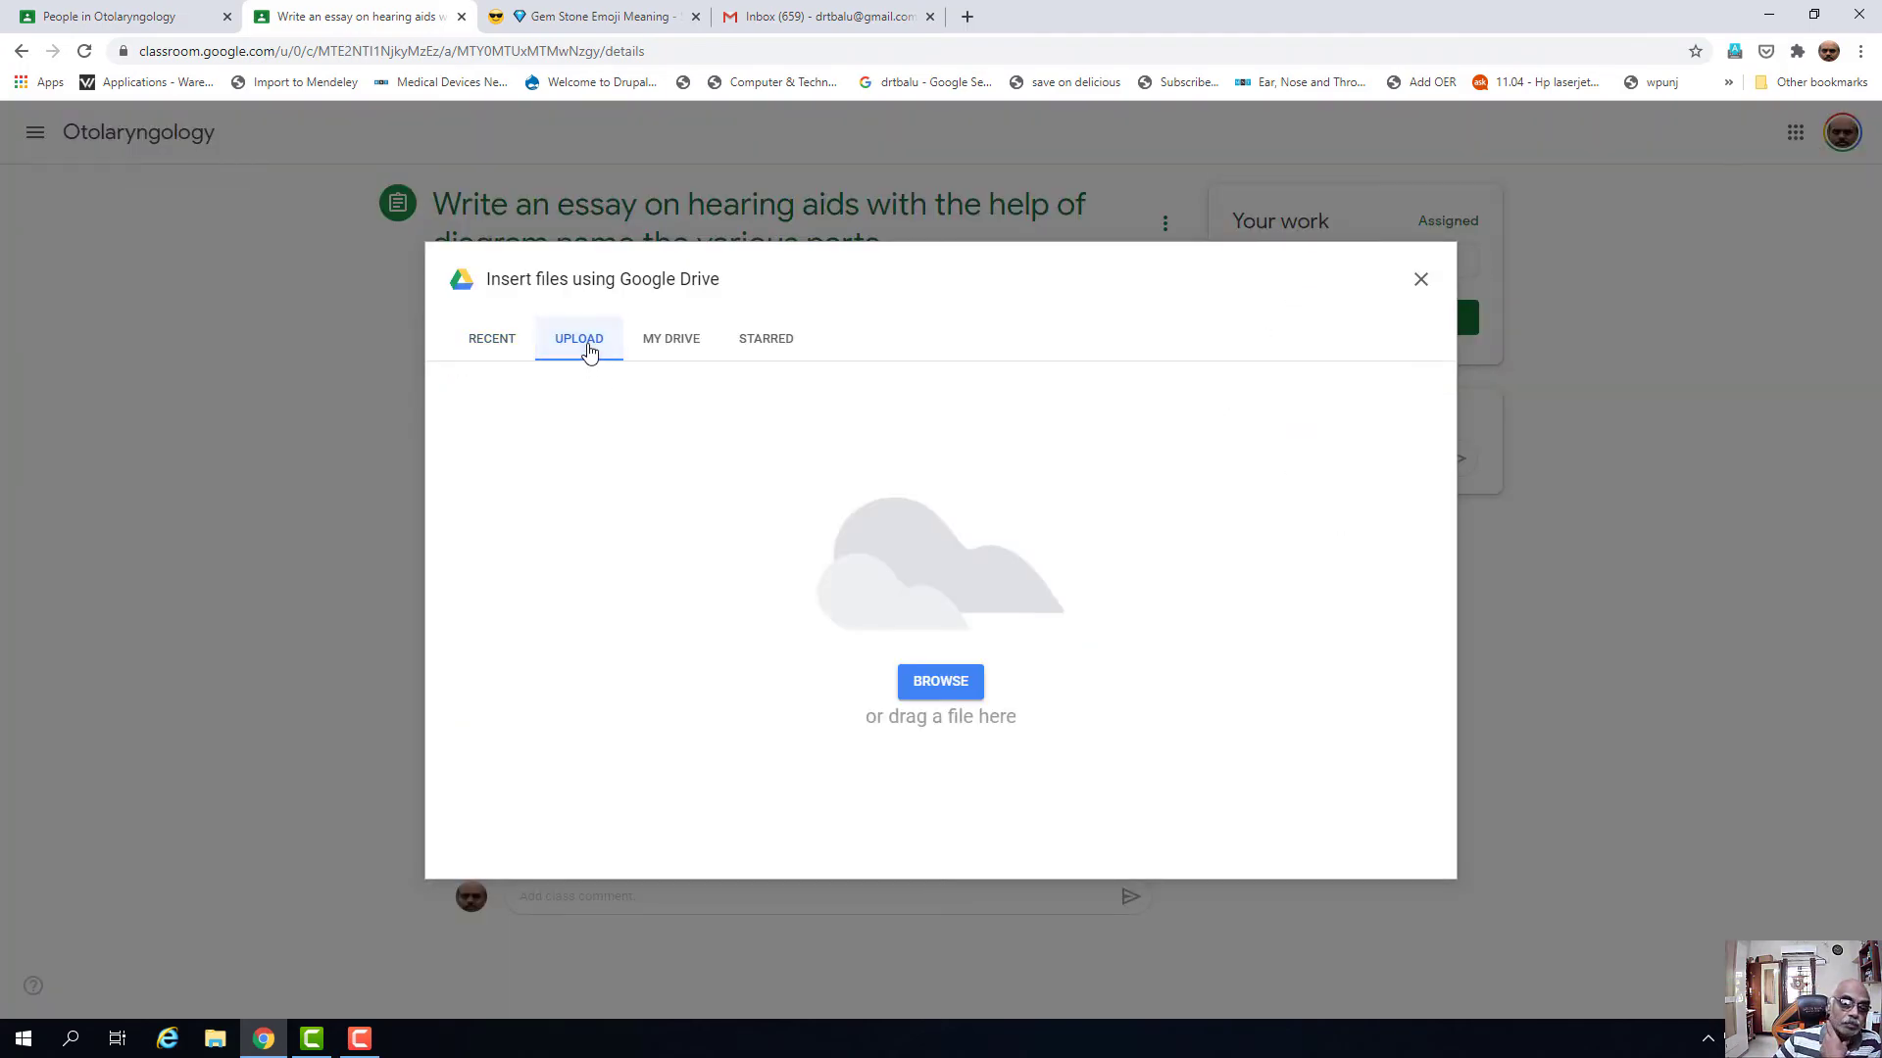
pyautogui.click(942, 683)
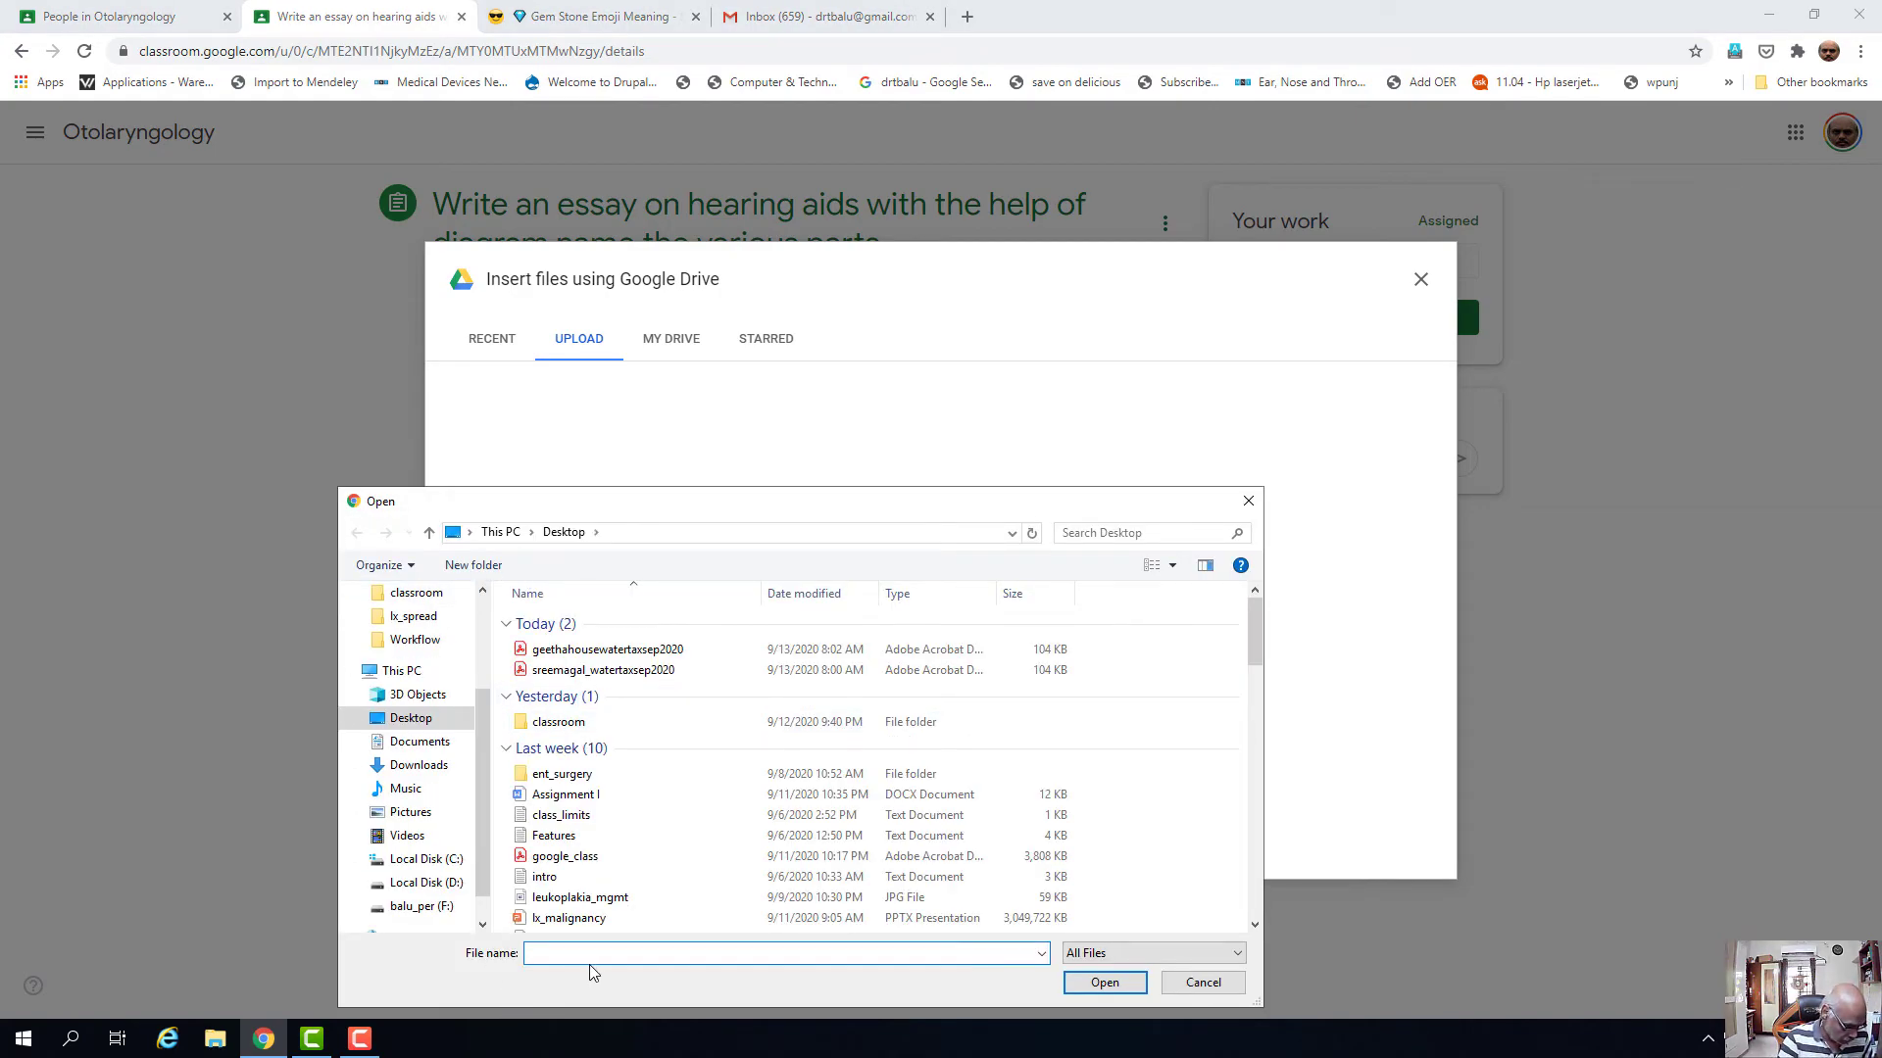
pyautogui.write('hea')
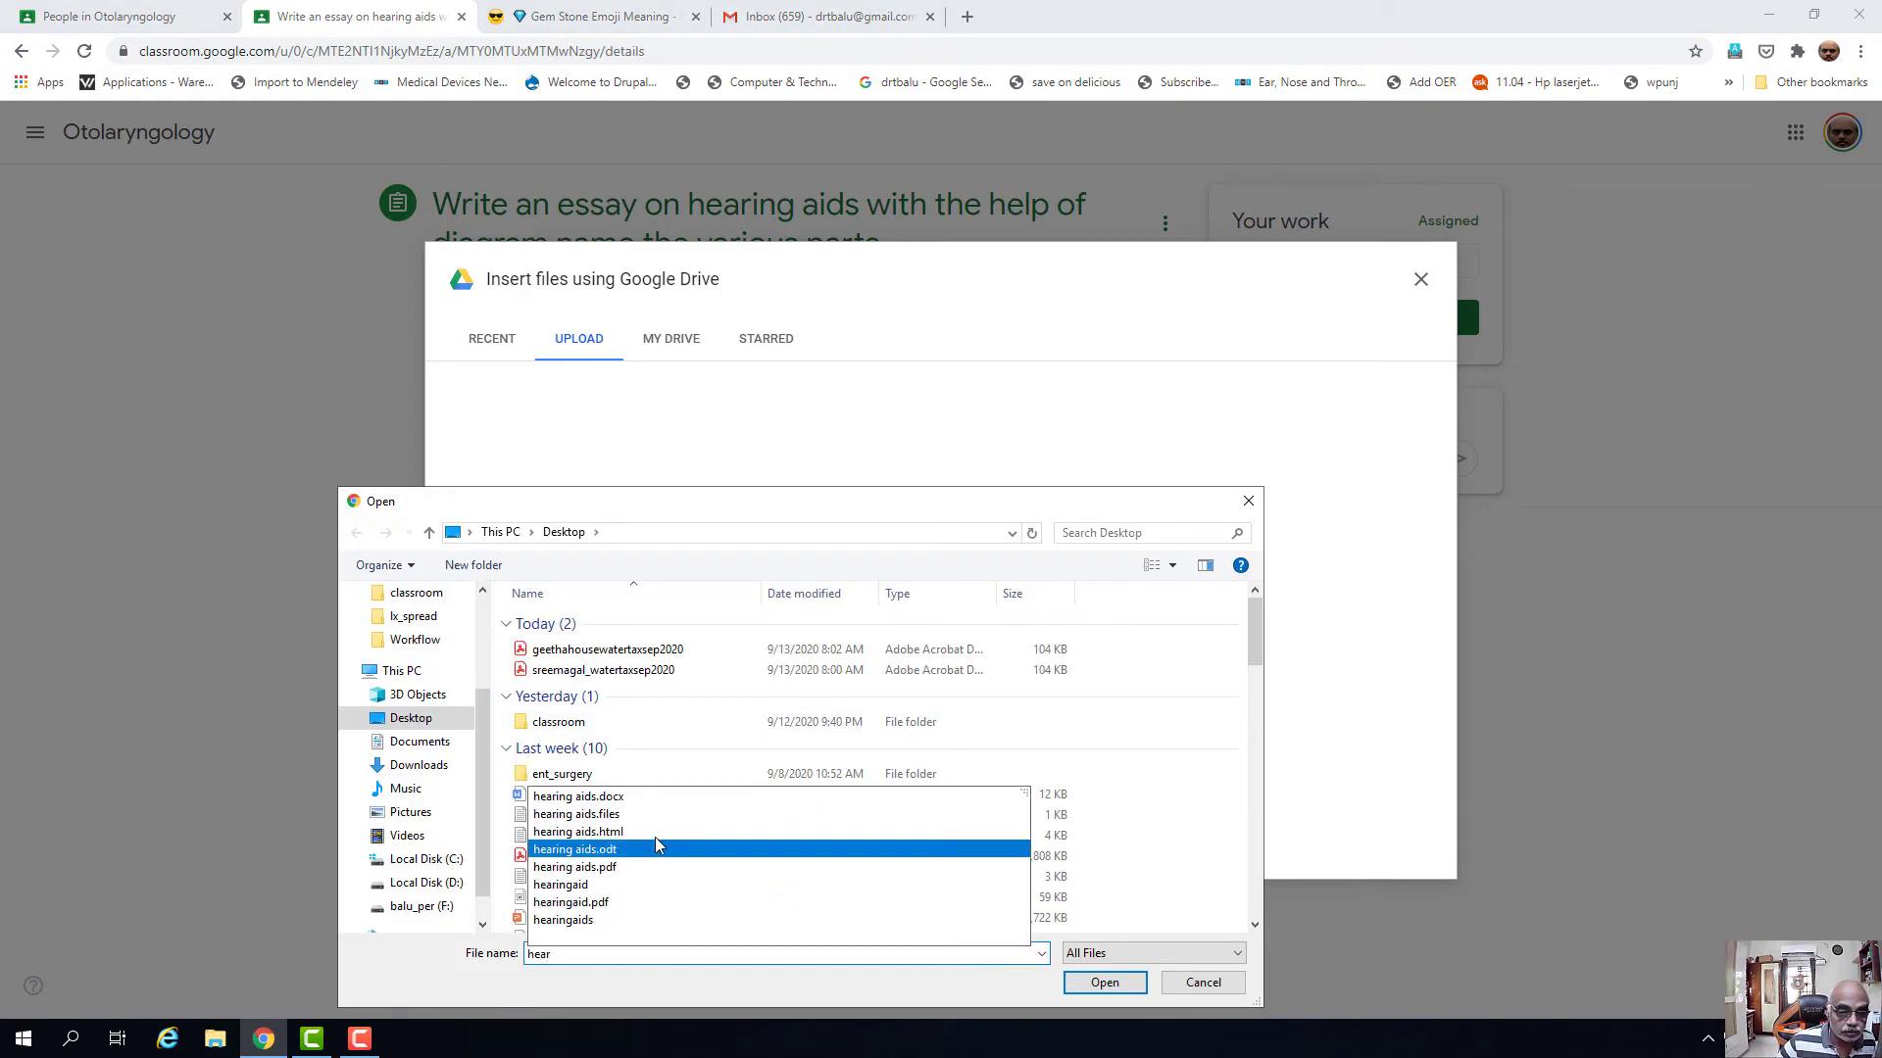
pyautogui.write('r')
pyautogui.click(599, 796)
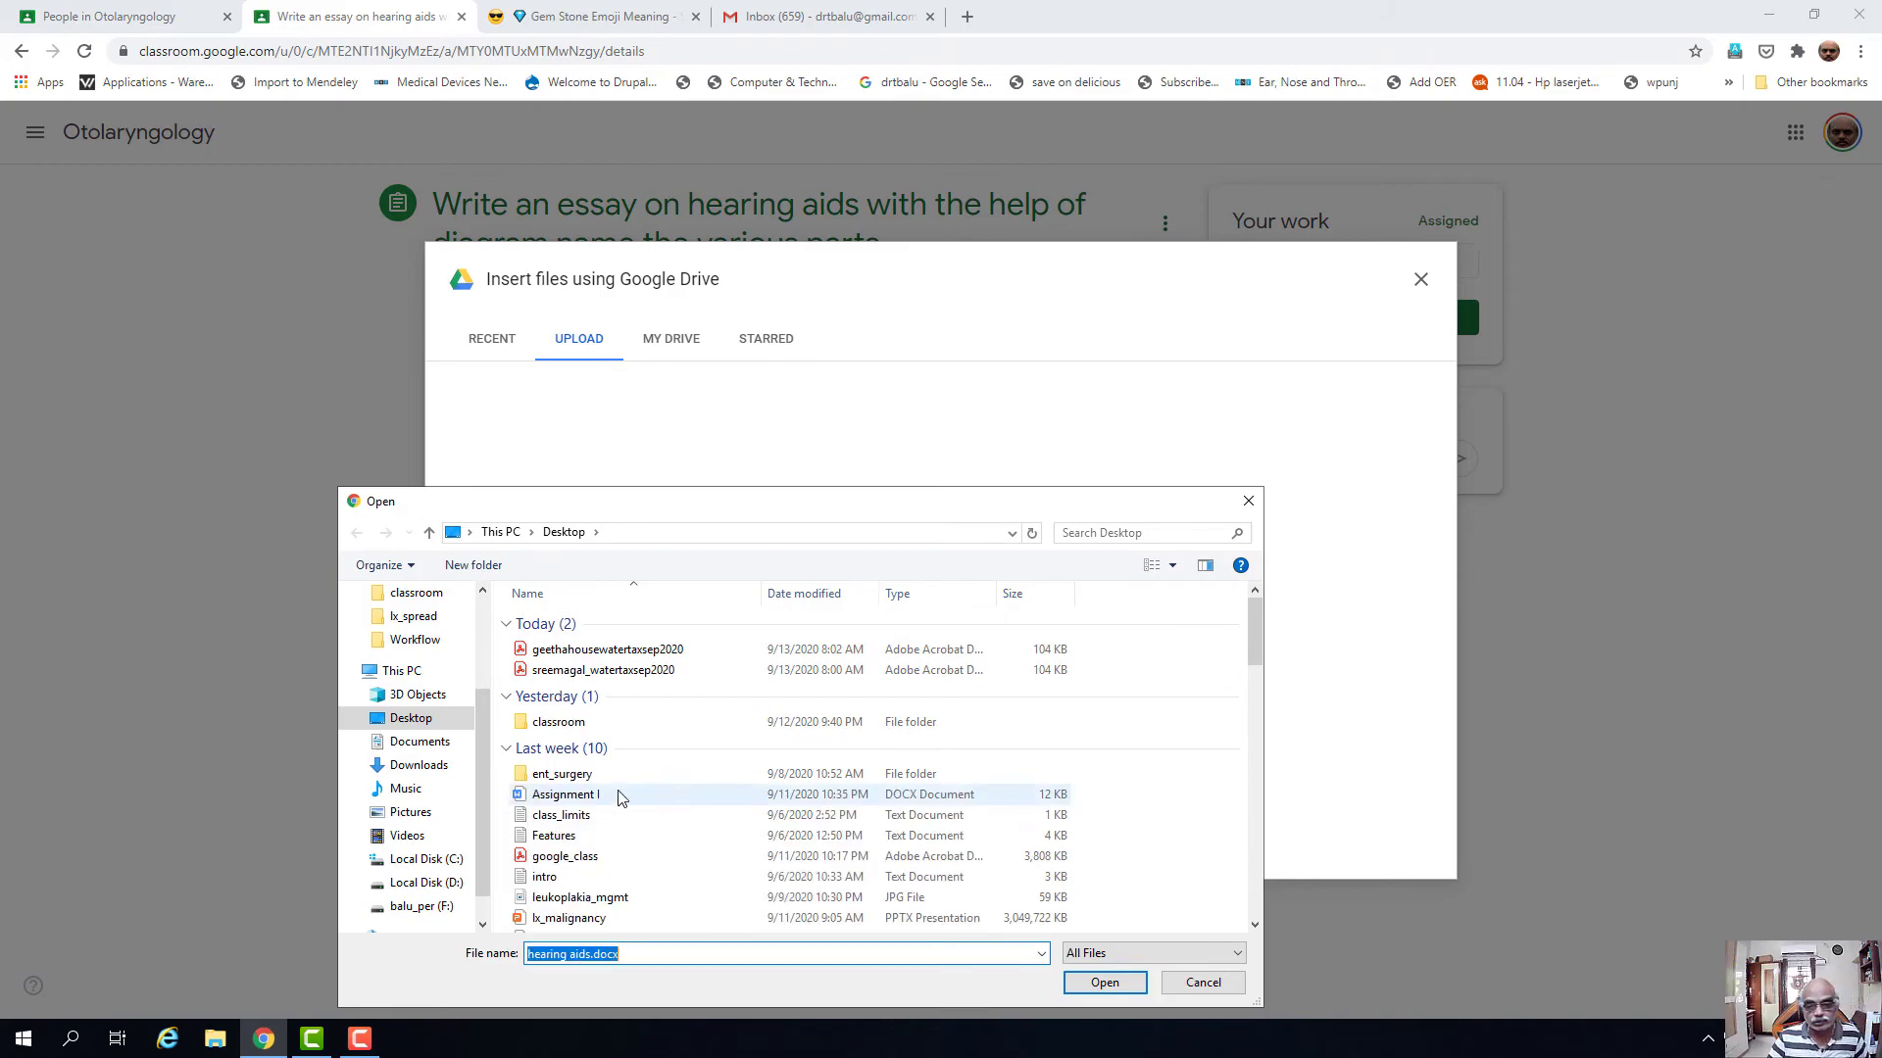
pyautogui.click(1105, 983)
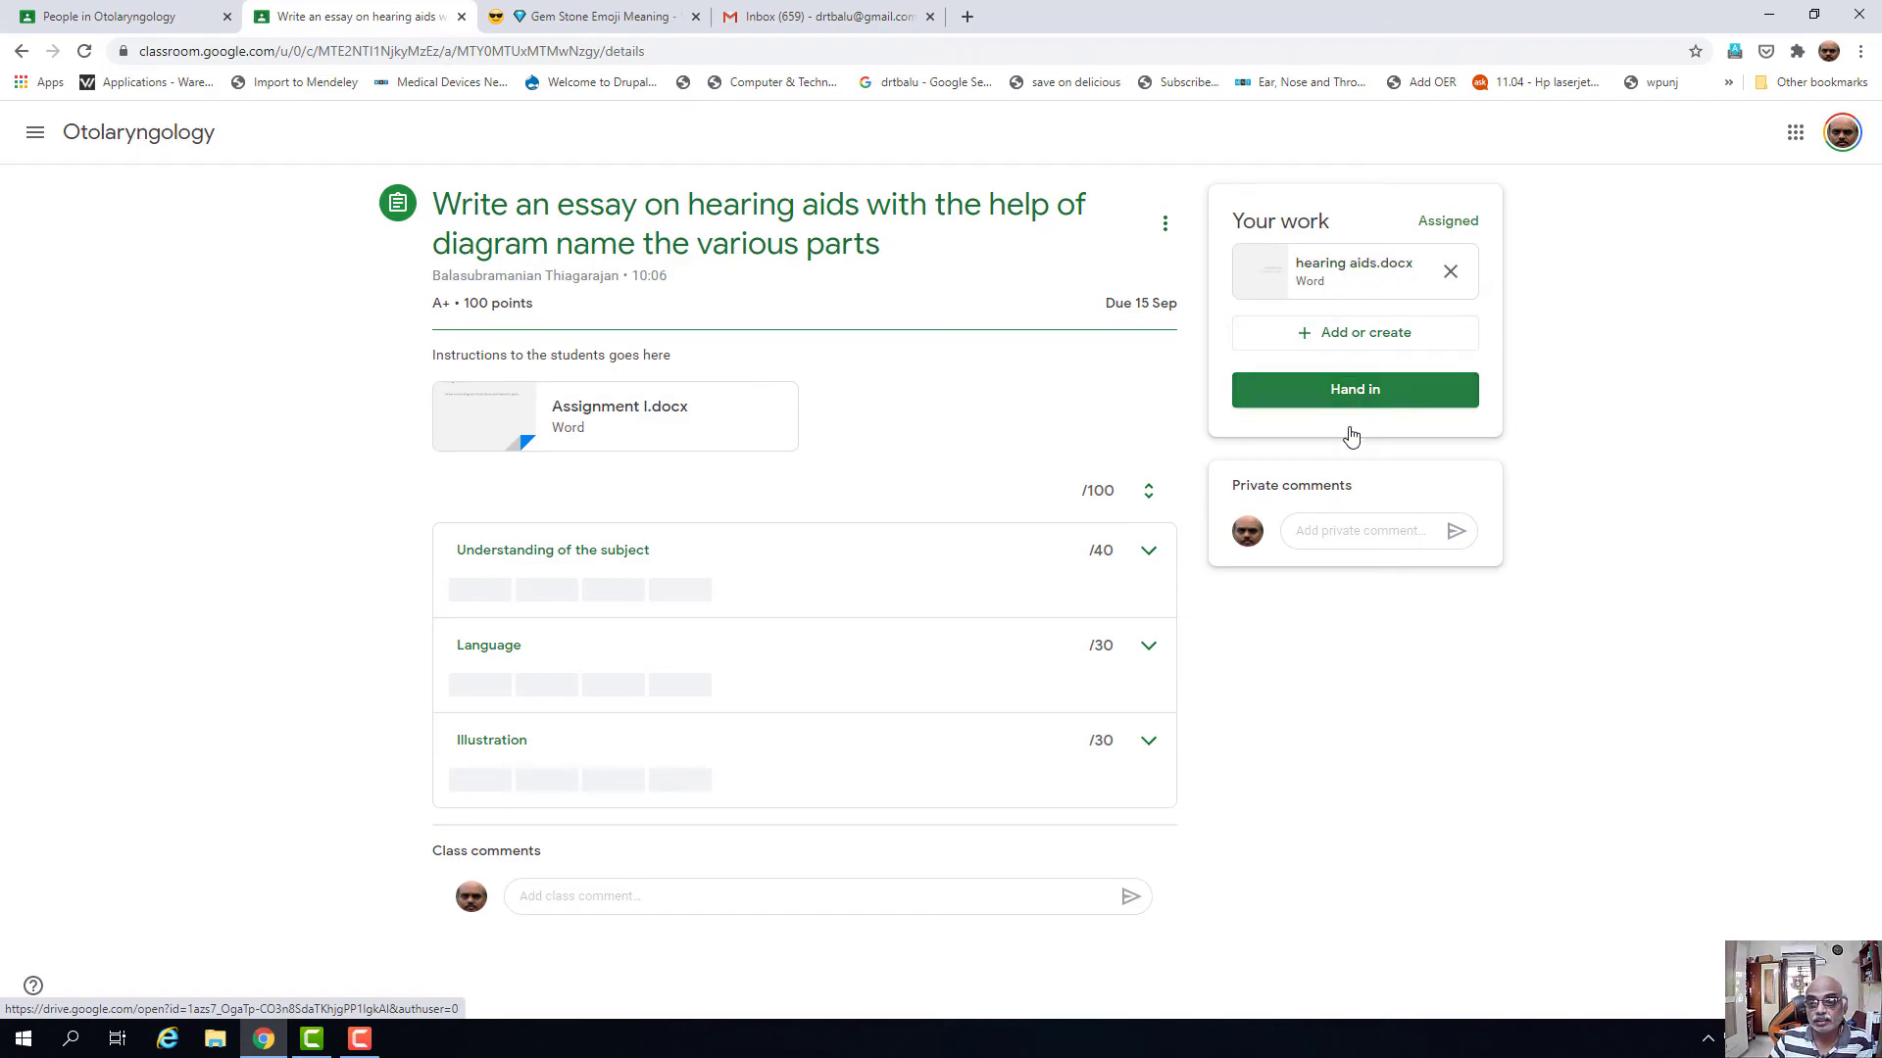
# - Post the private comment "sir i have submitted the assignment on time" and hand in the hearing aids essay work
pyautogui.click(1360, 527)
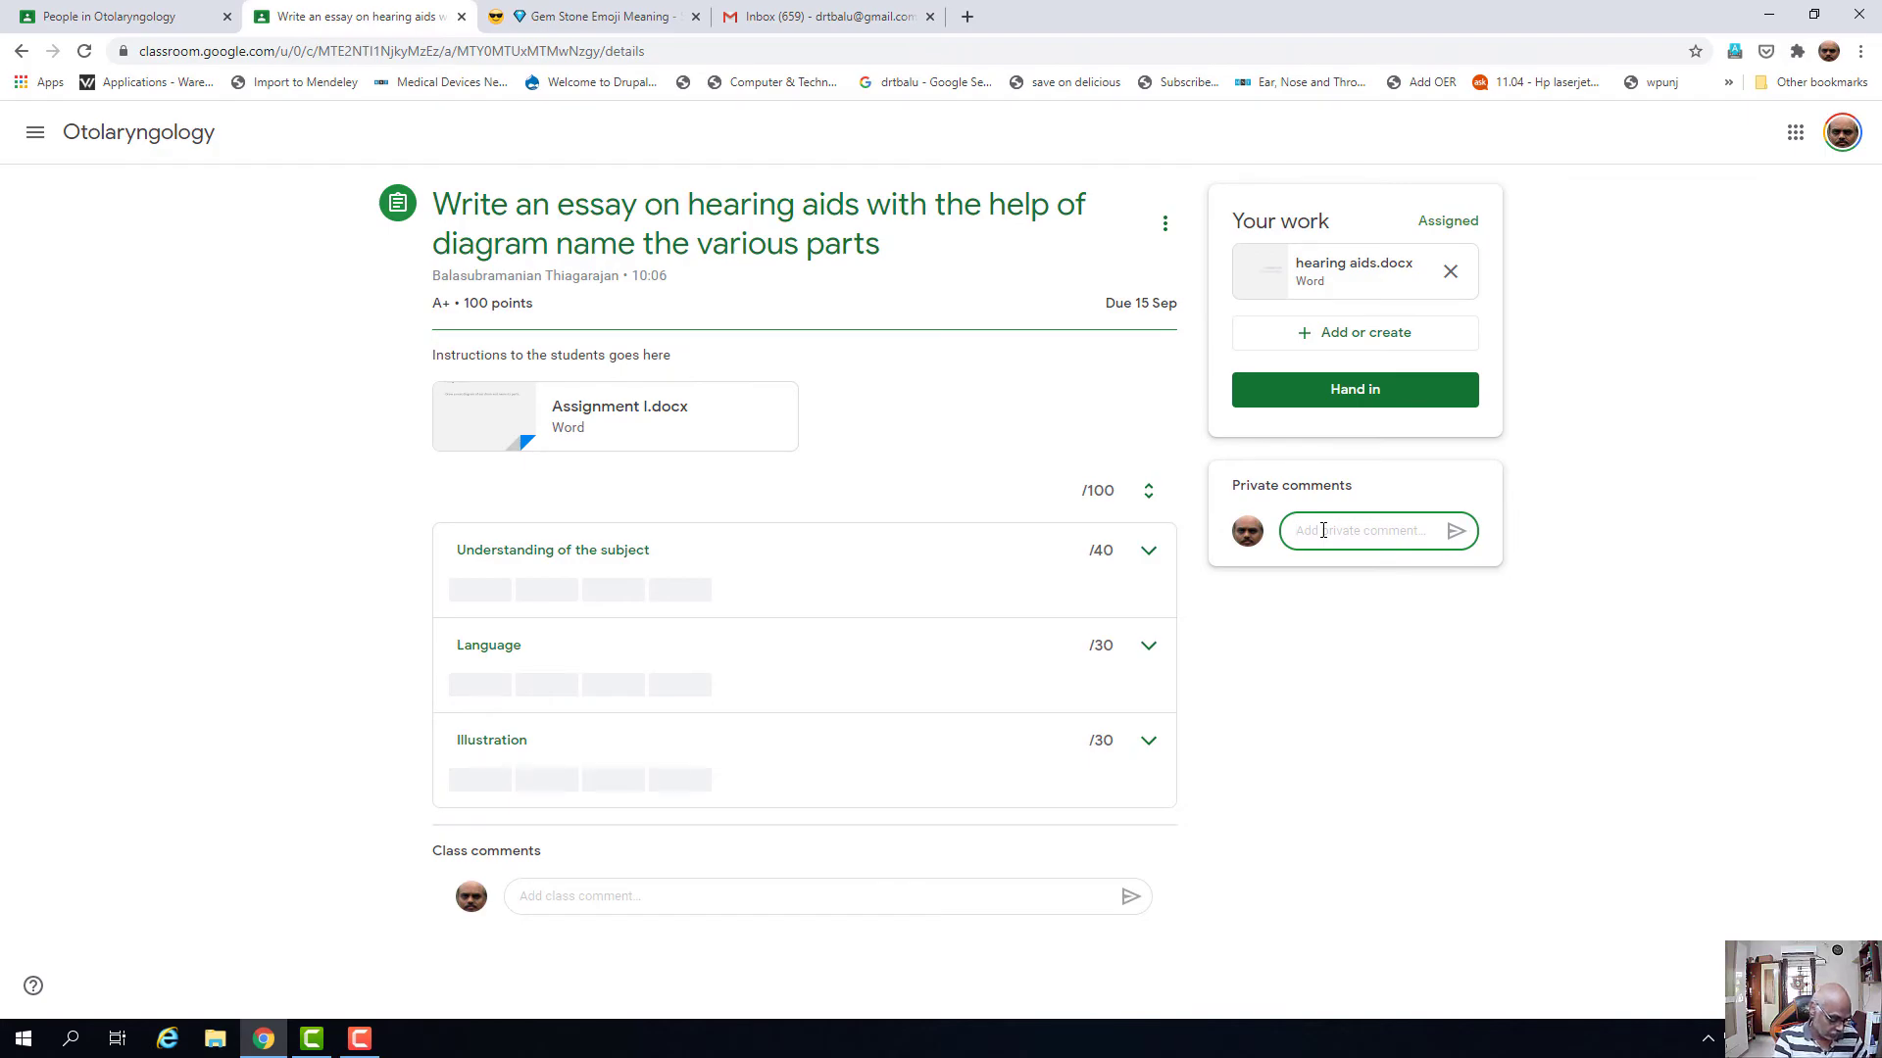
pyautogui.write('sir i have submitted te')
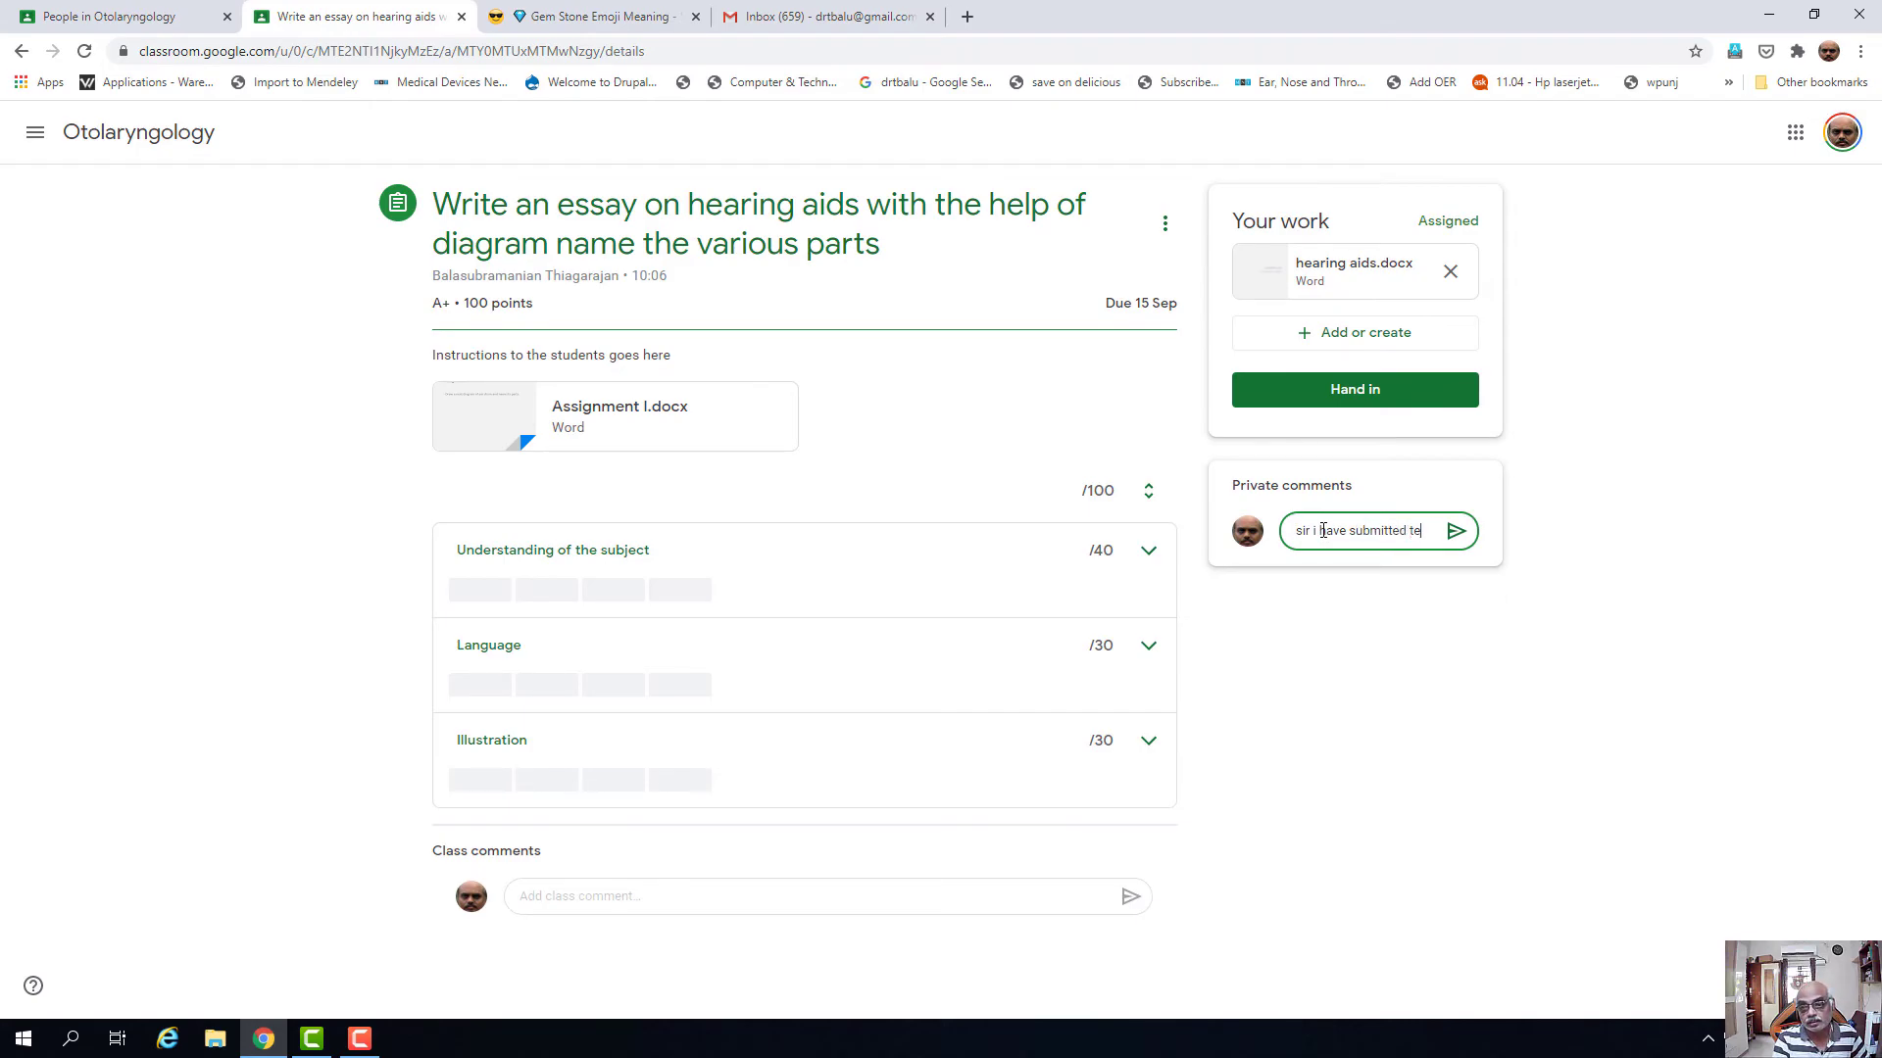
pyautogui.press('BackSpace')
pyautogui.write('he assignement on time')
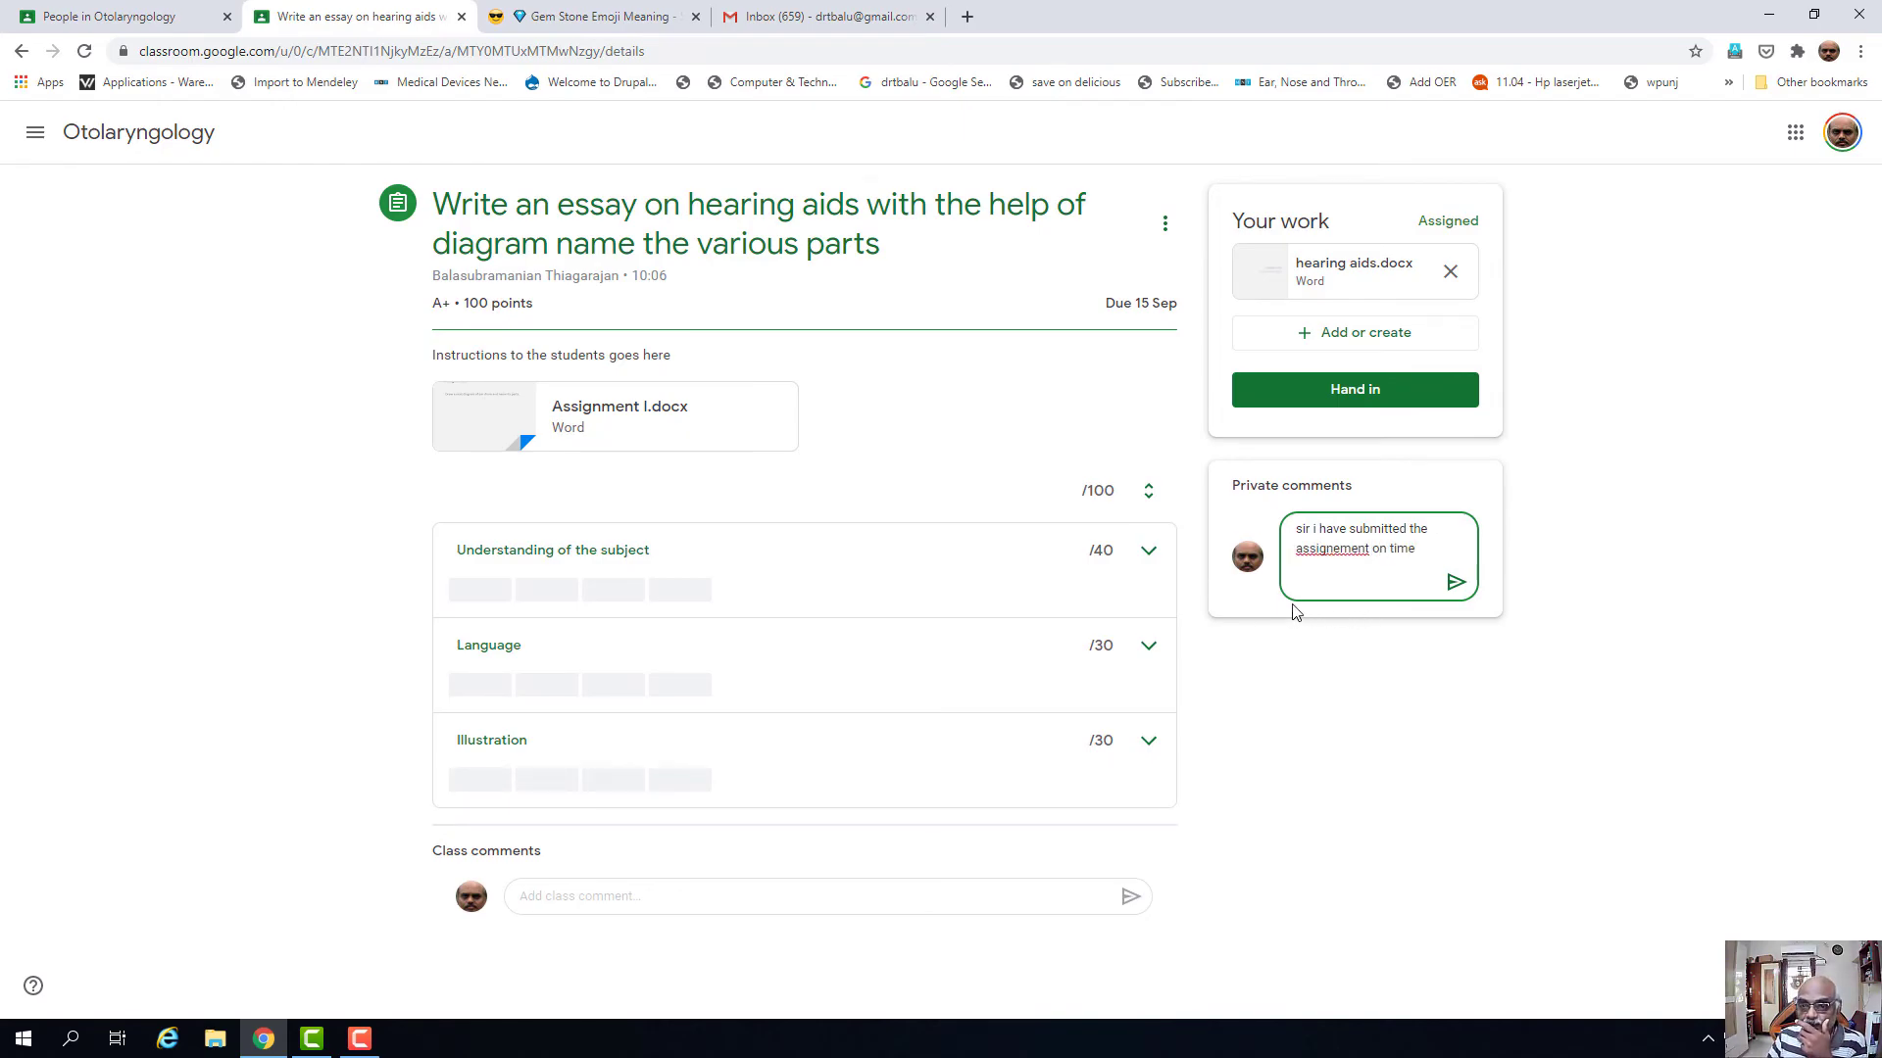
pyautogui.rightClick(1311, 554)
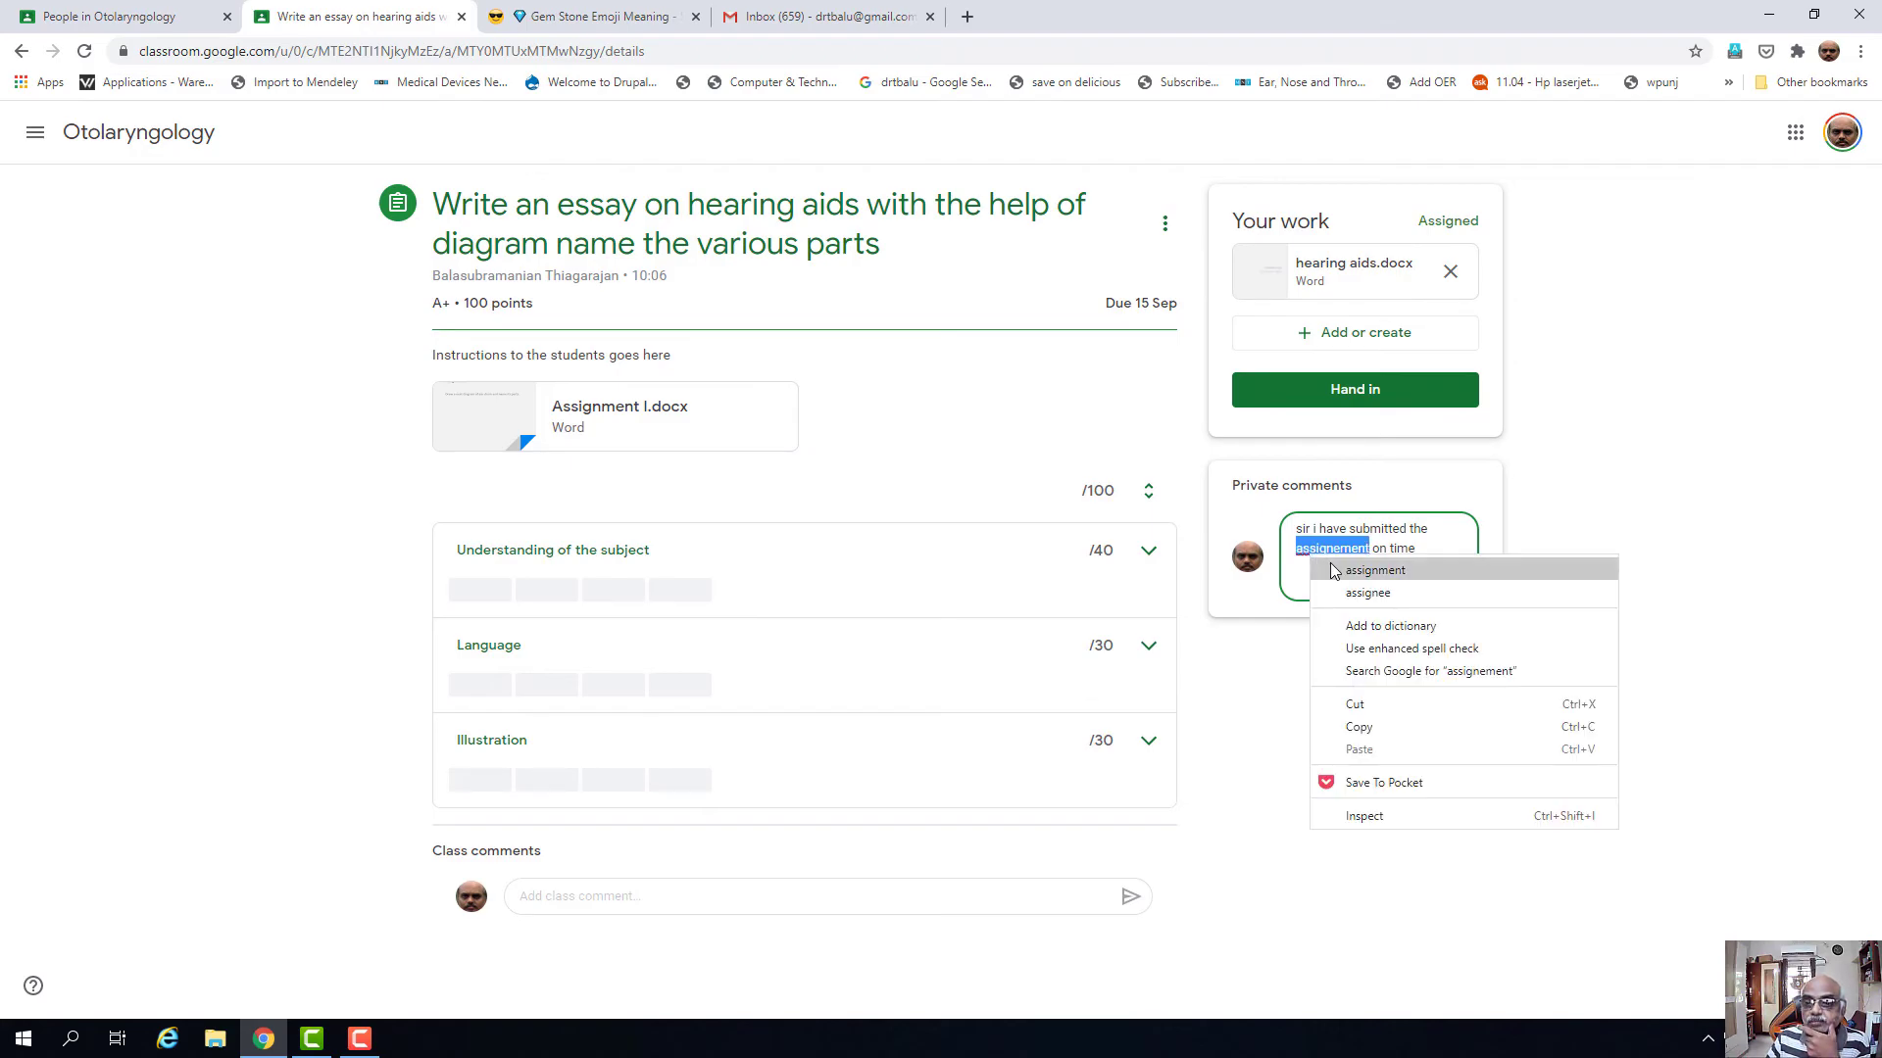
pyautogui.click(1367, 564)
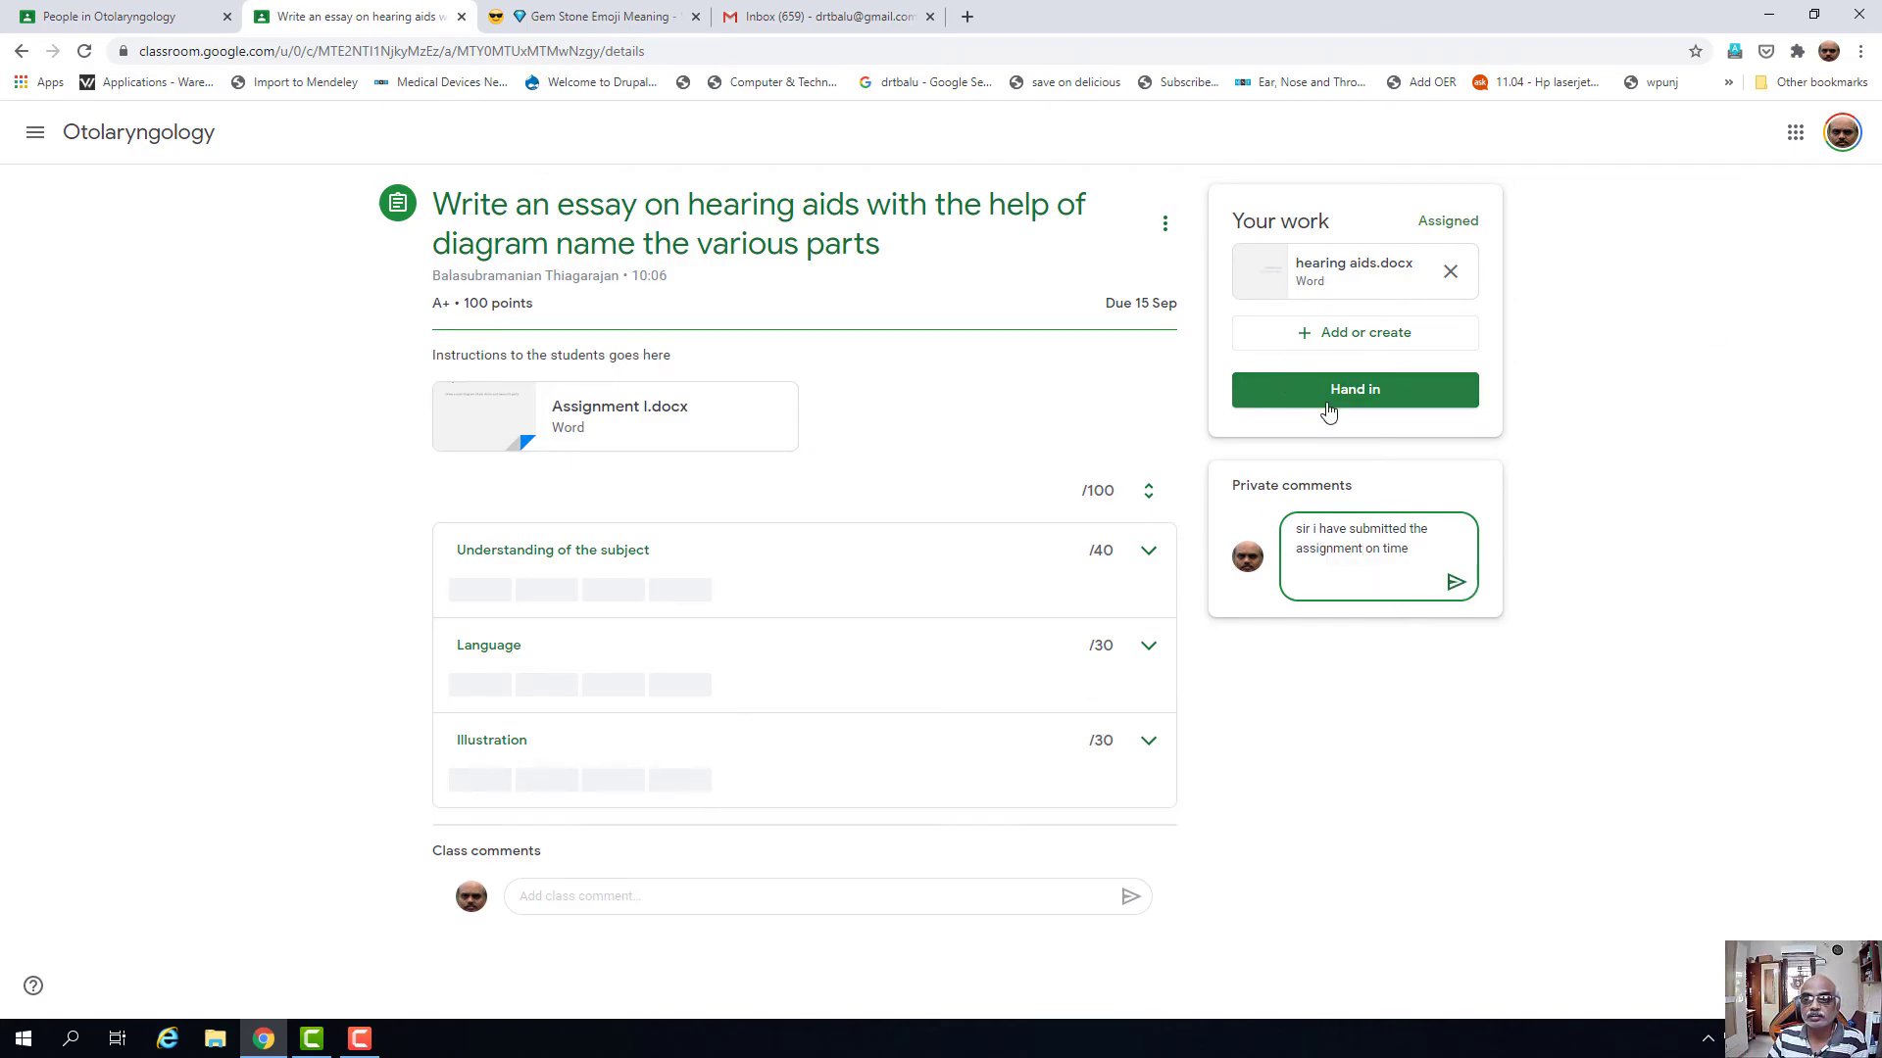
pyautogui.click(1456, 582)
pyautogui.click(1365, 402)
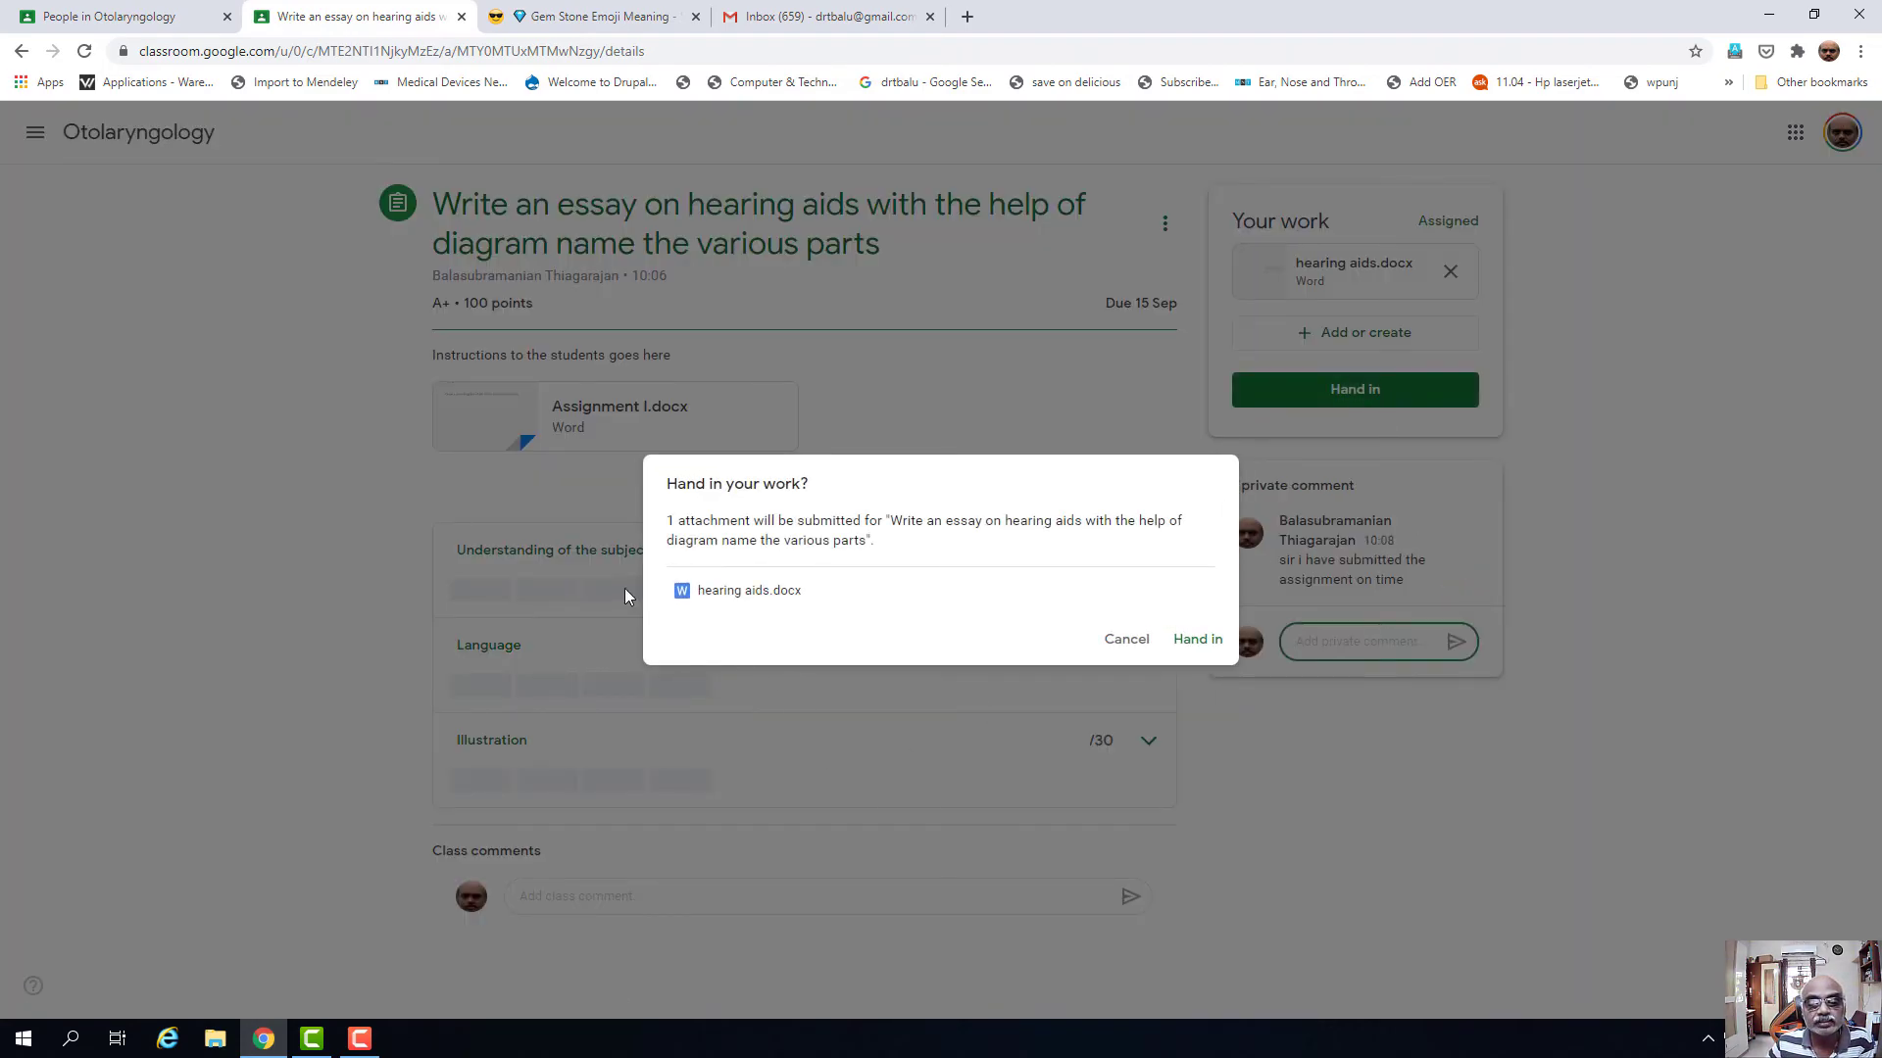
pyautogui.click(1185, 647)
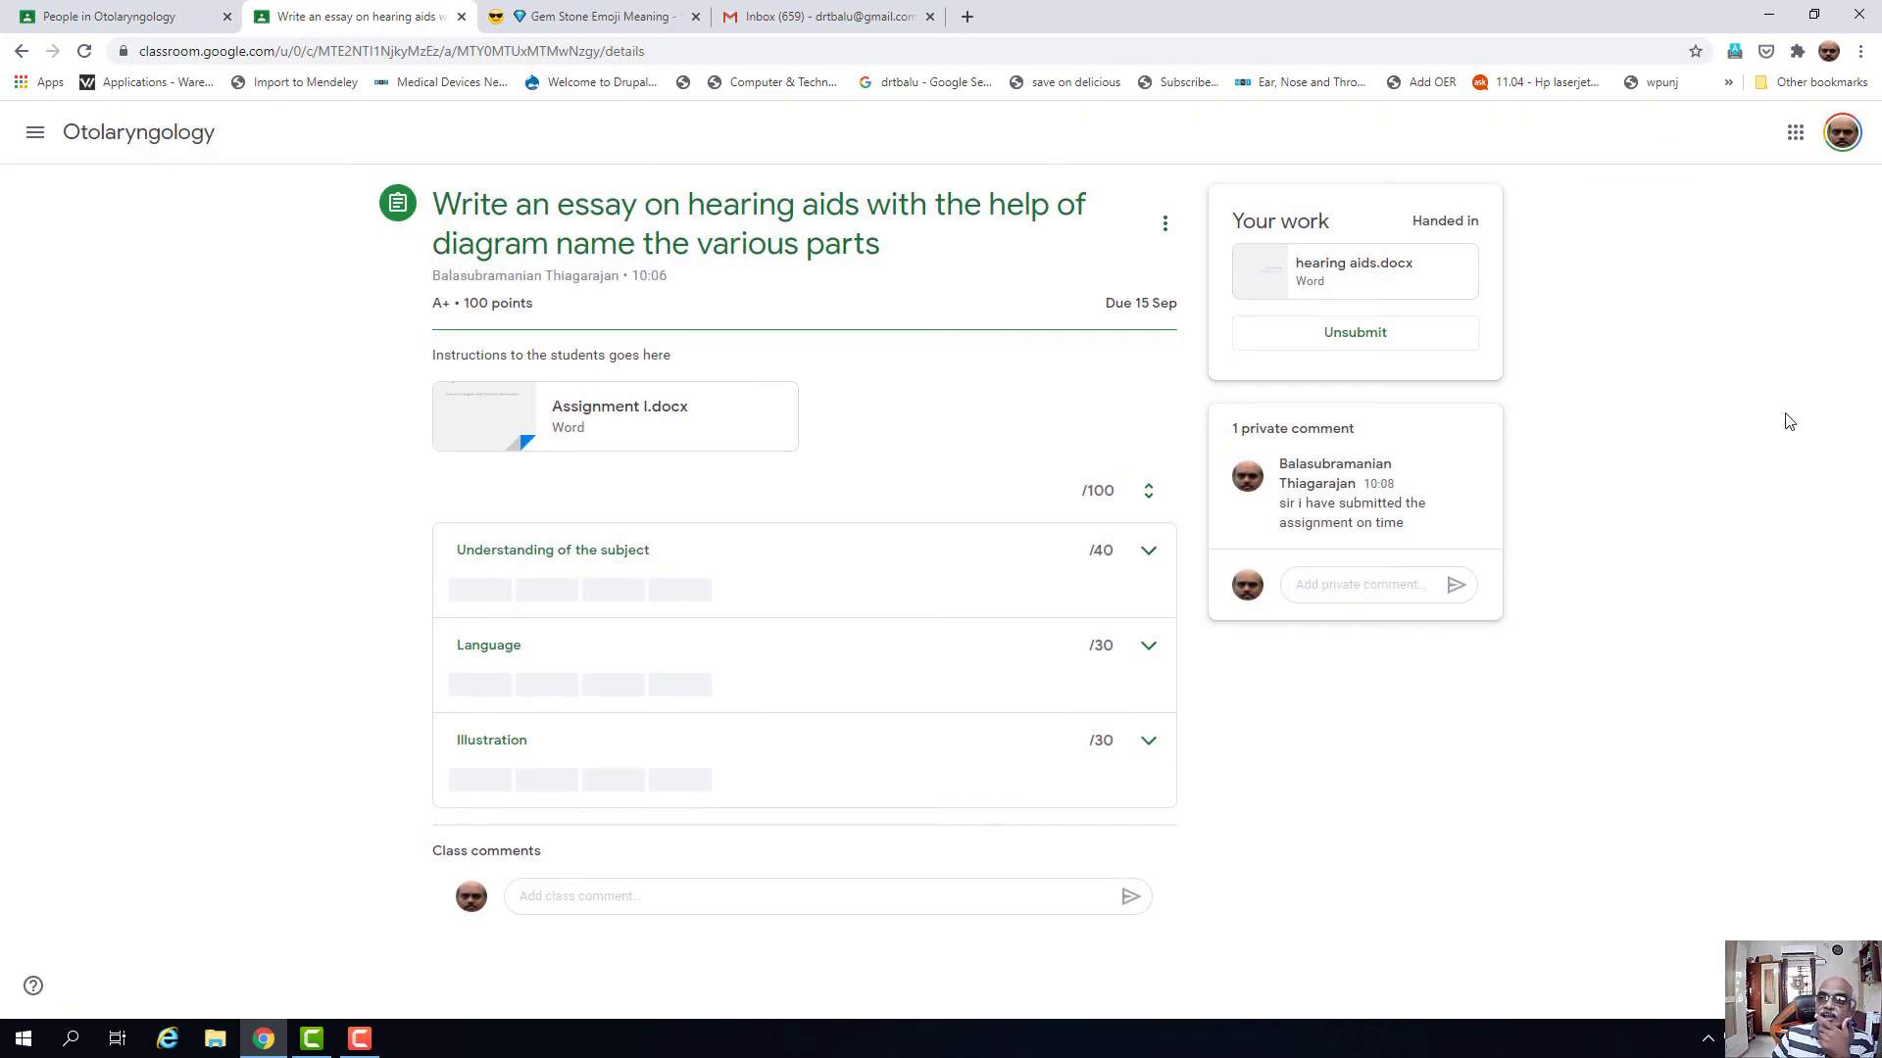
# - Switch Google Classroom to the teacher account and open its Otolaryngology class
pyautogui.click(1843, 132)
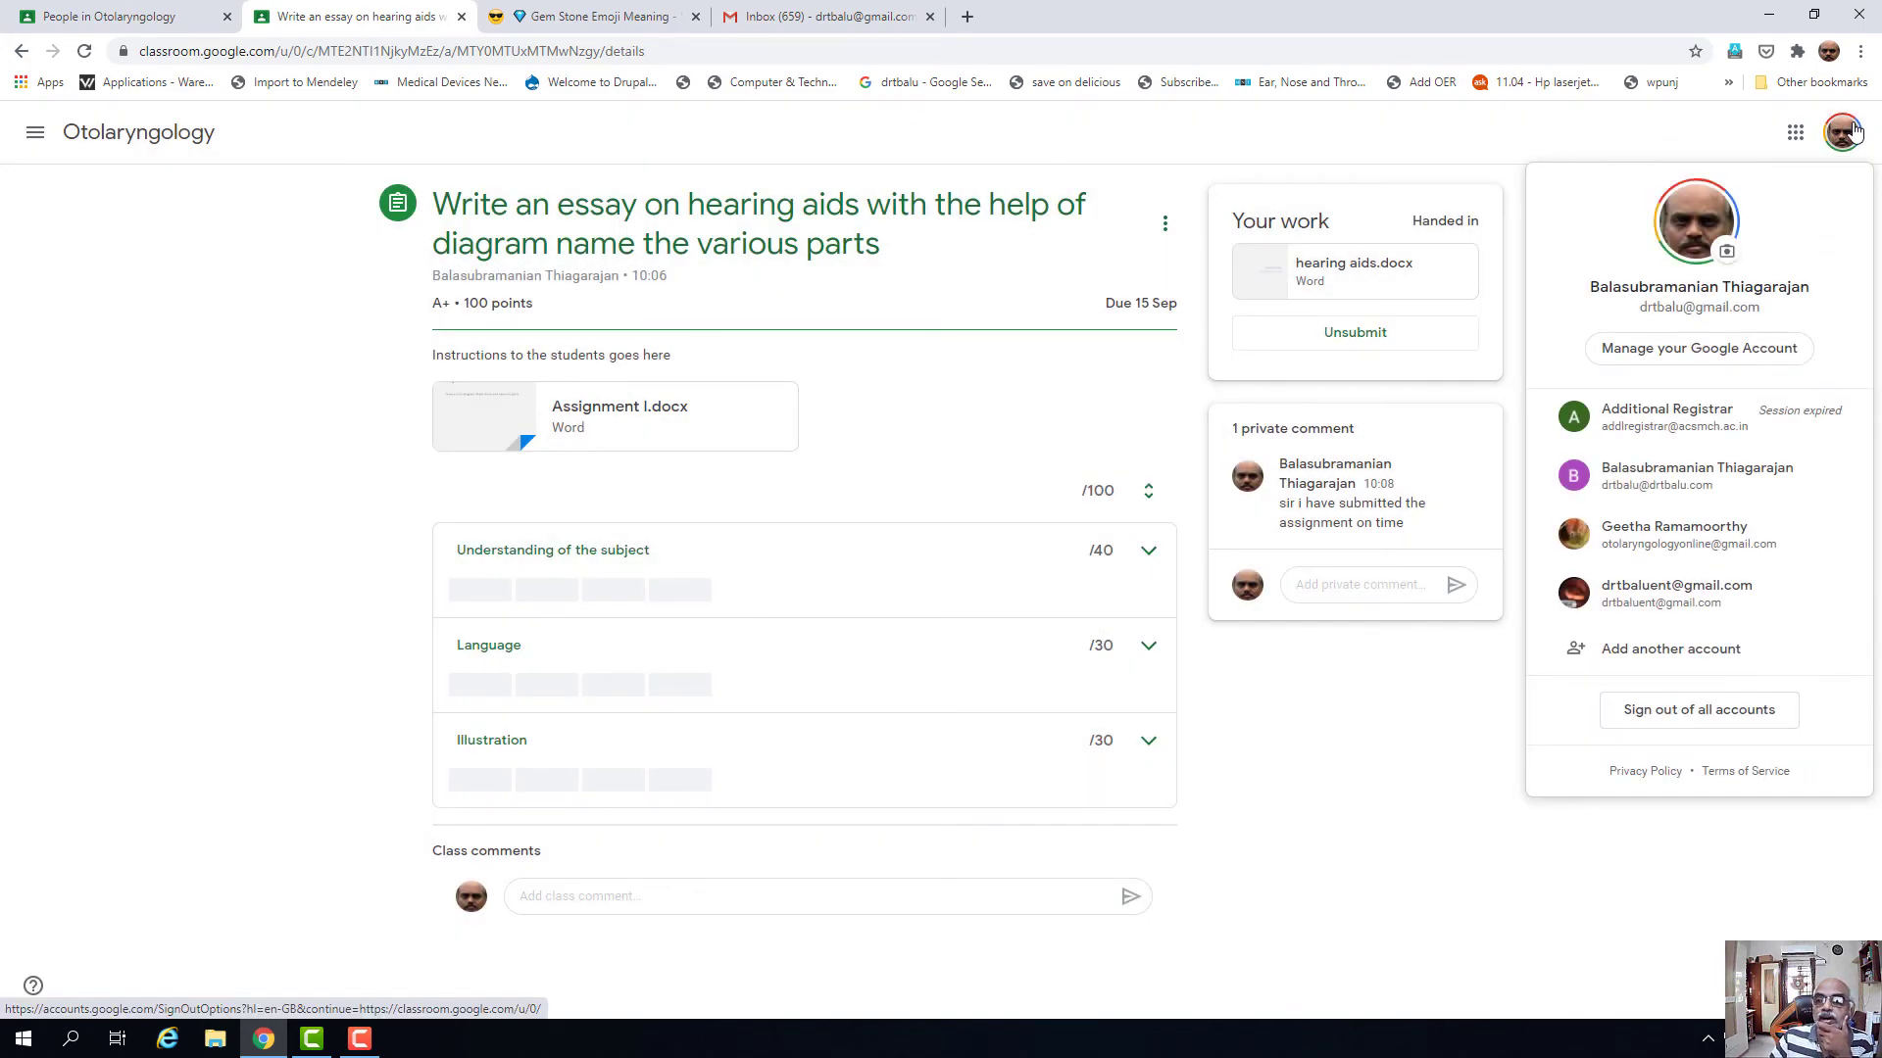
pyautogui.click(1714, 483)
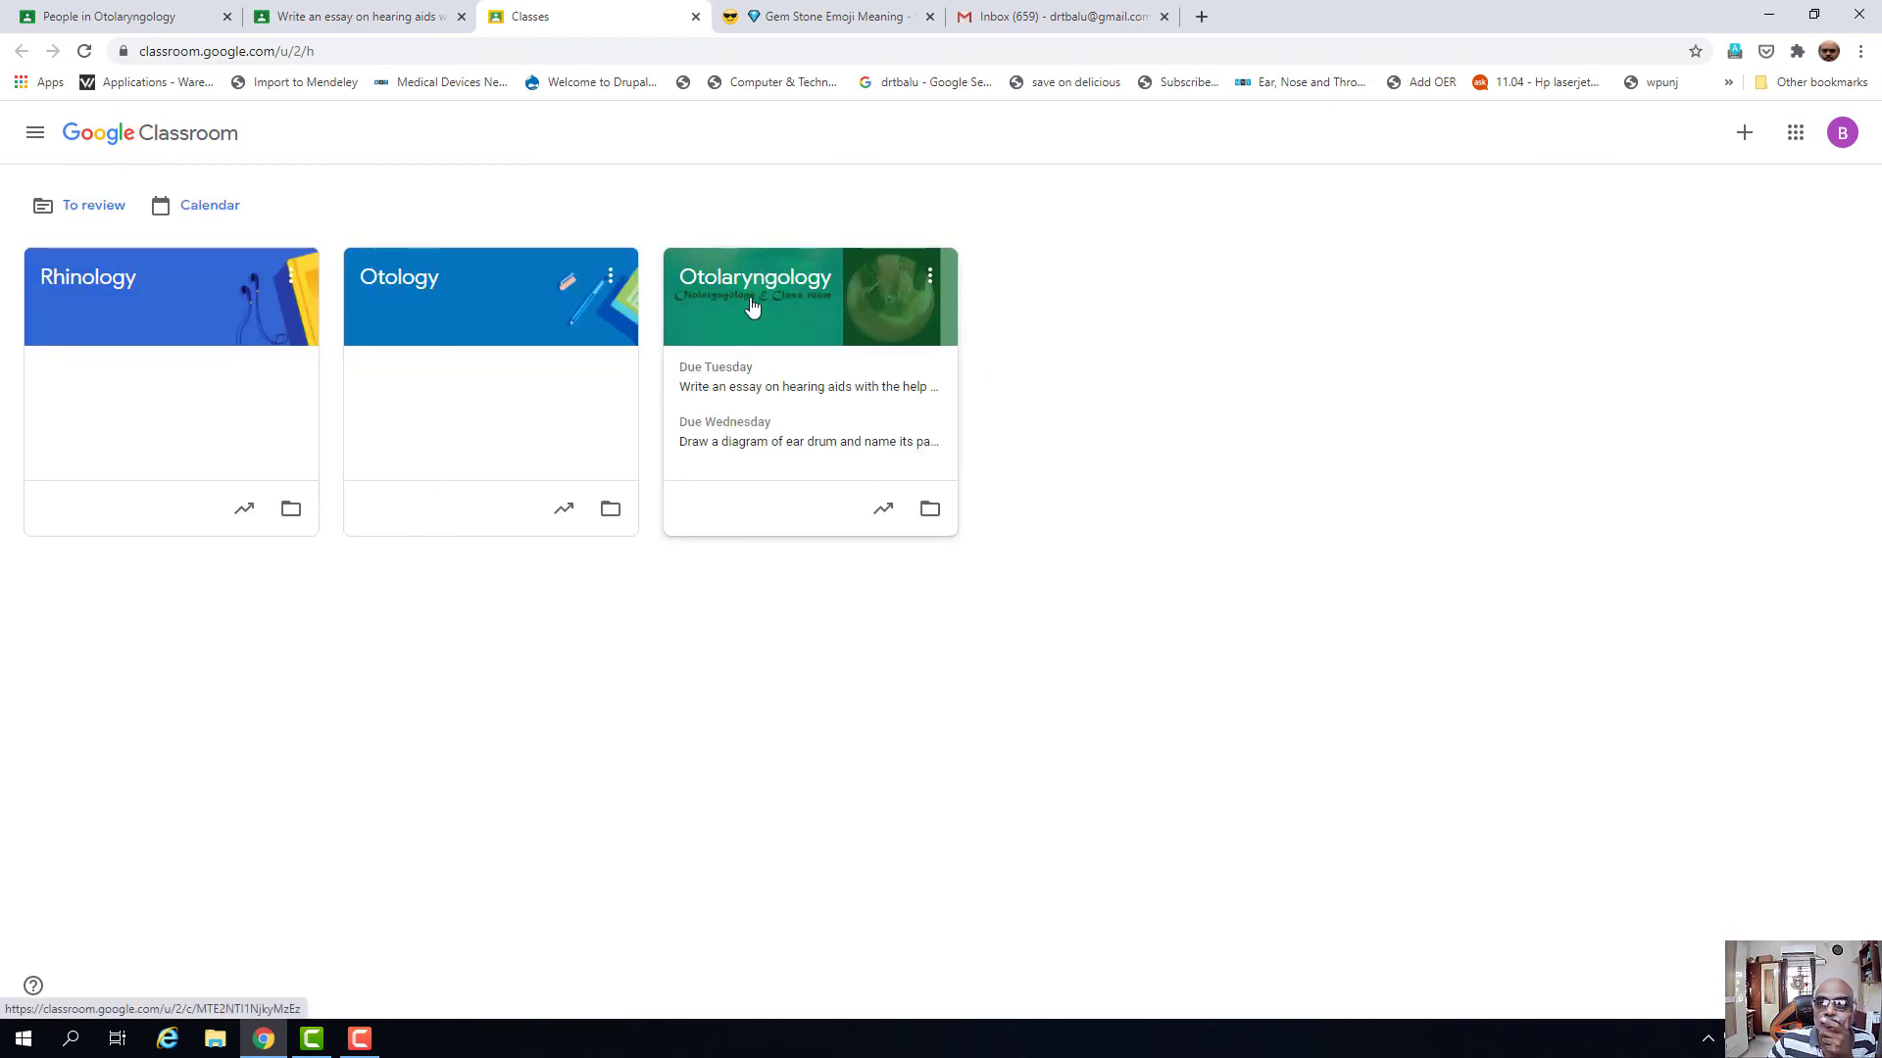
pyautogui.click(752, 305)
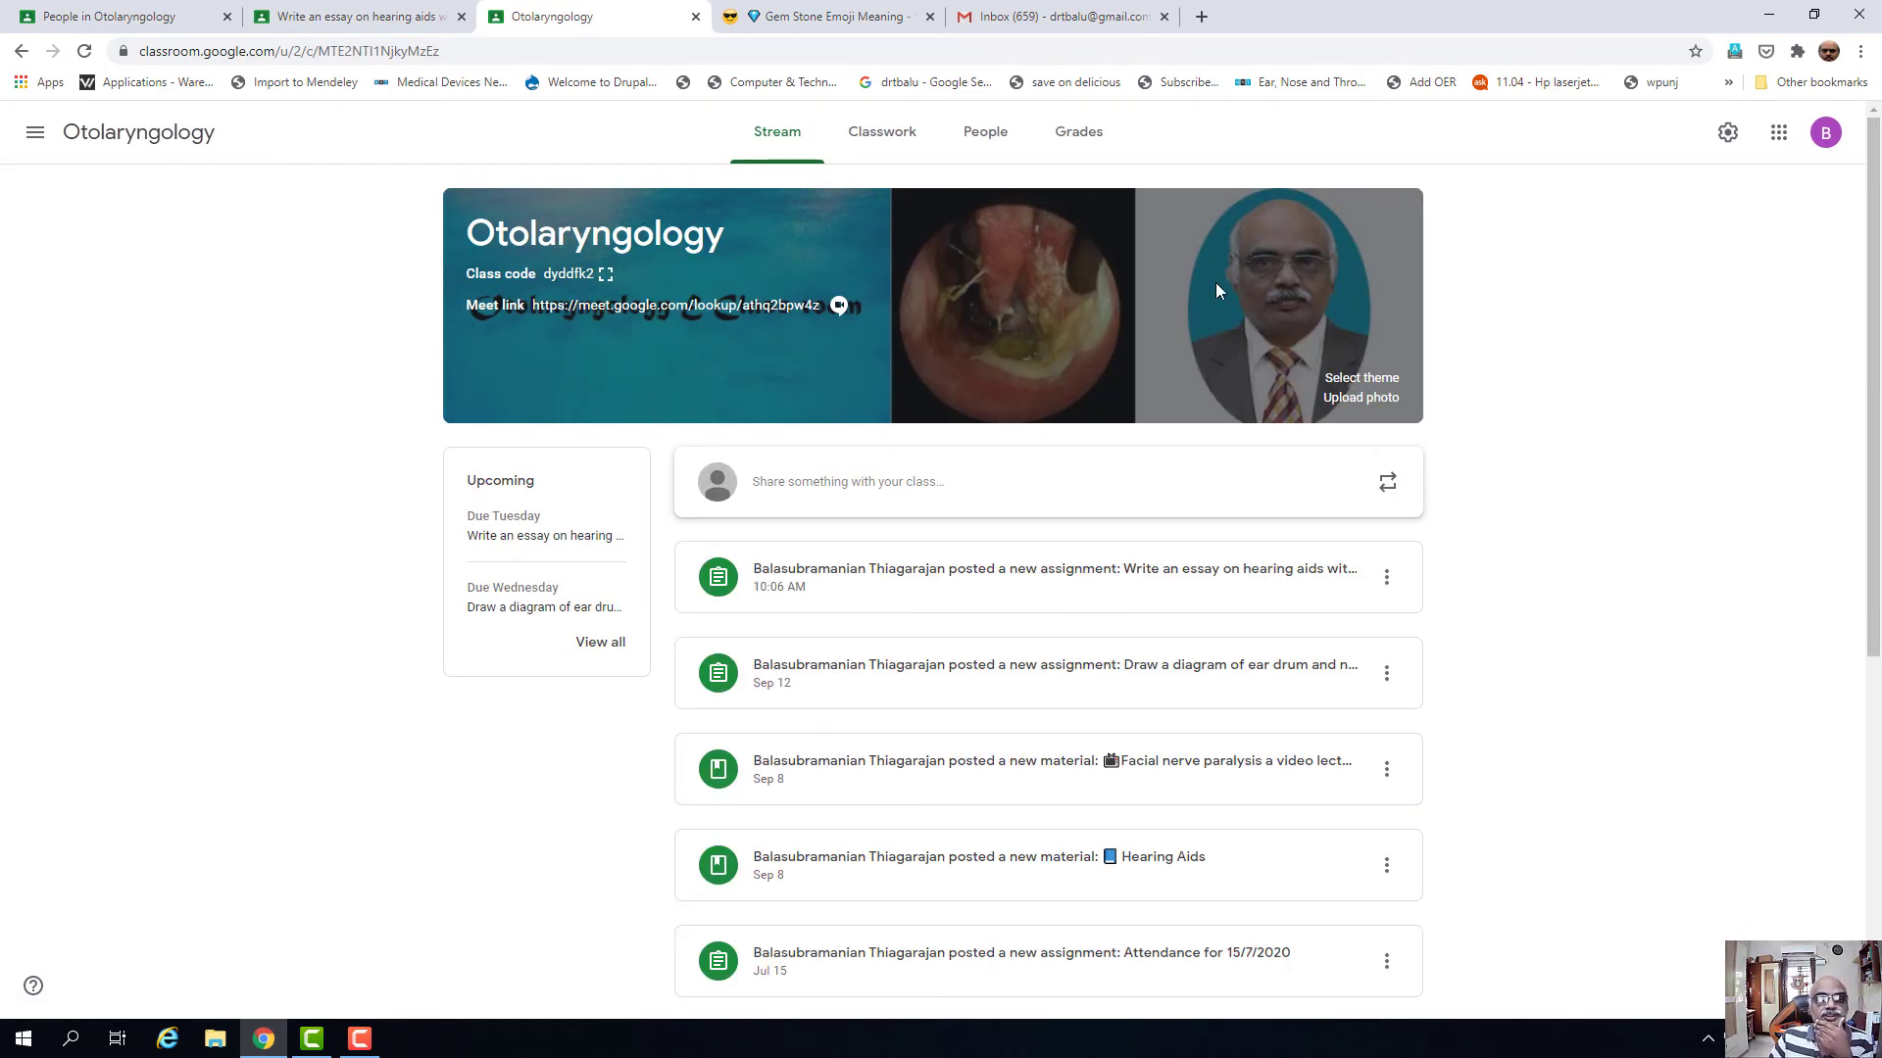
# - Check the class's classwork, people and grades pages as the teacher, and reload the class stream
pyautogui.click(893, 150)
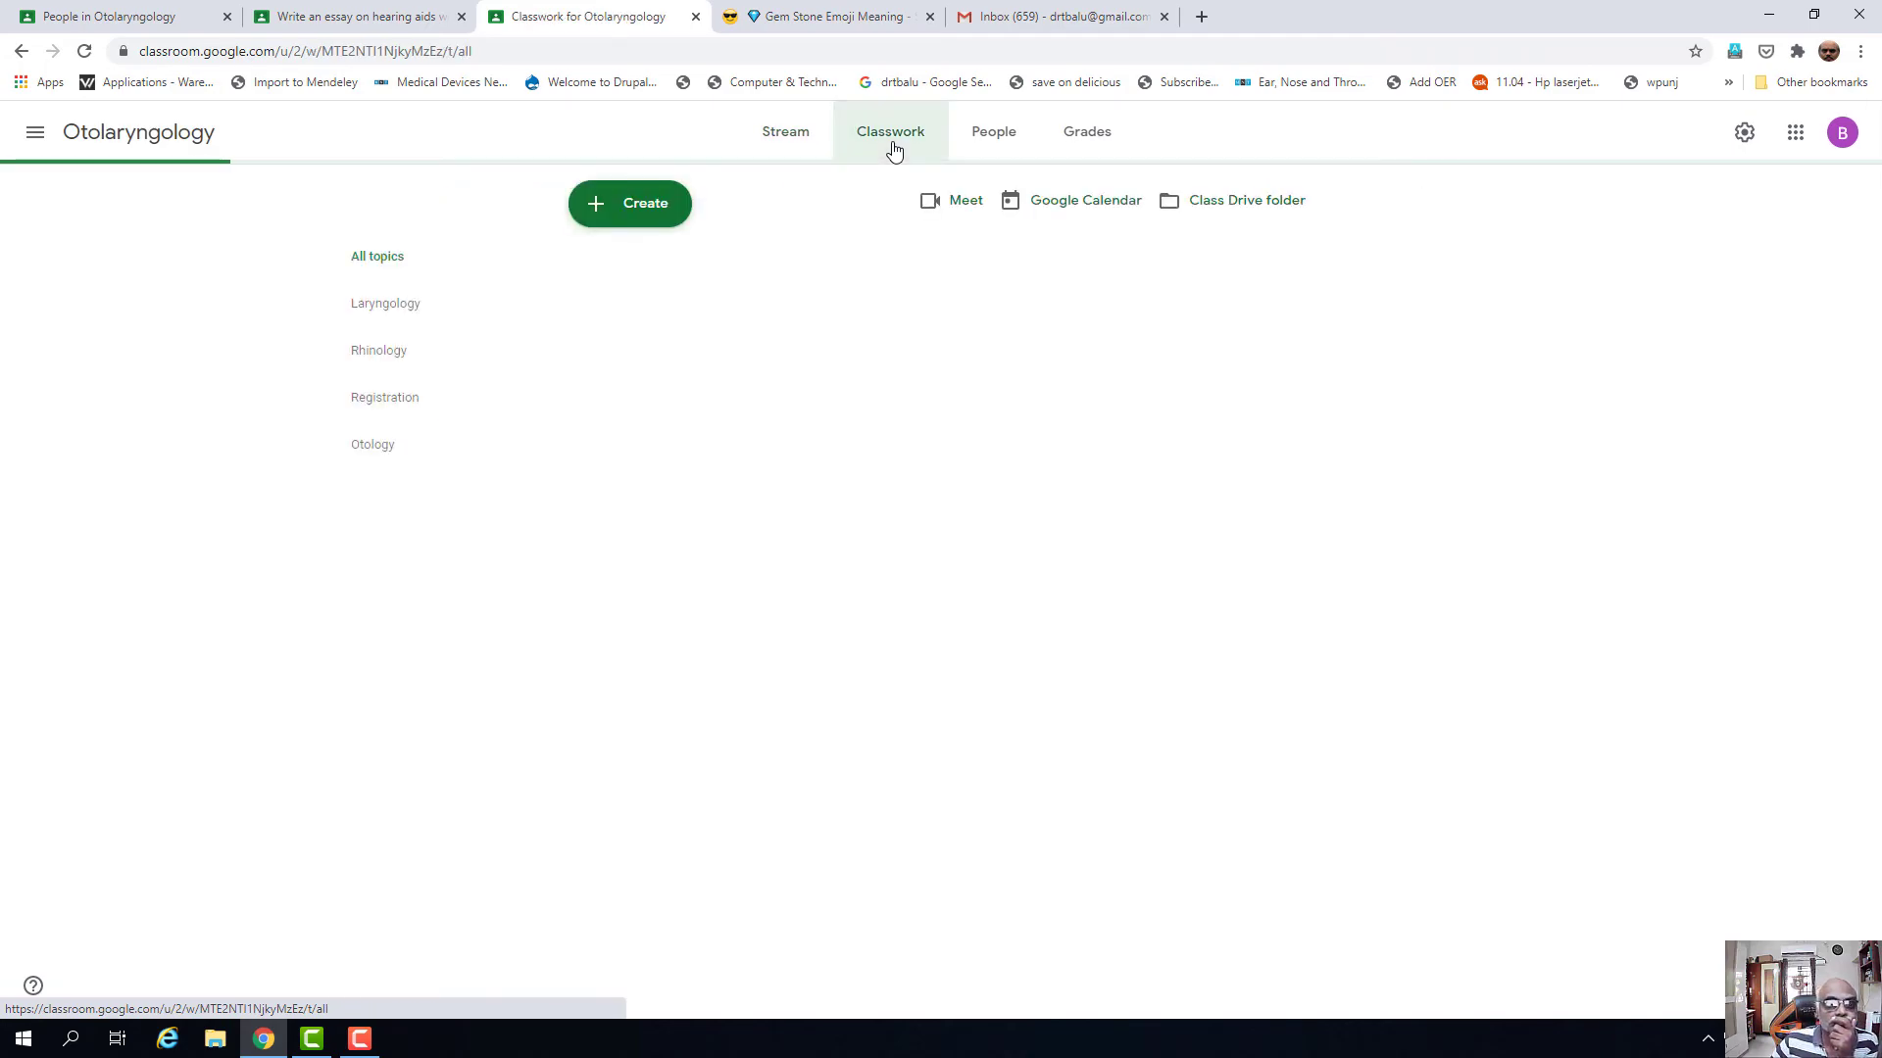
pyautogui.click(964, 143)
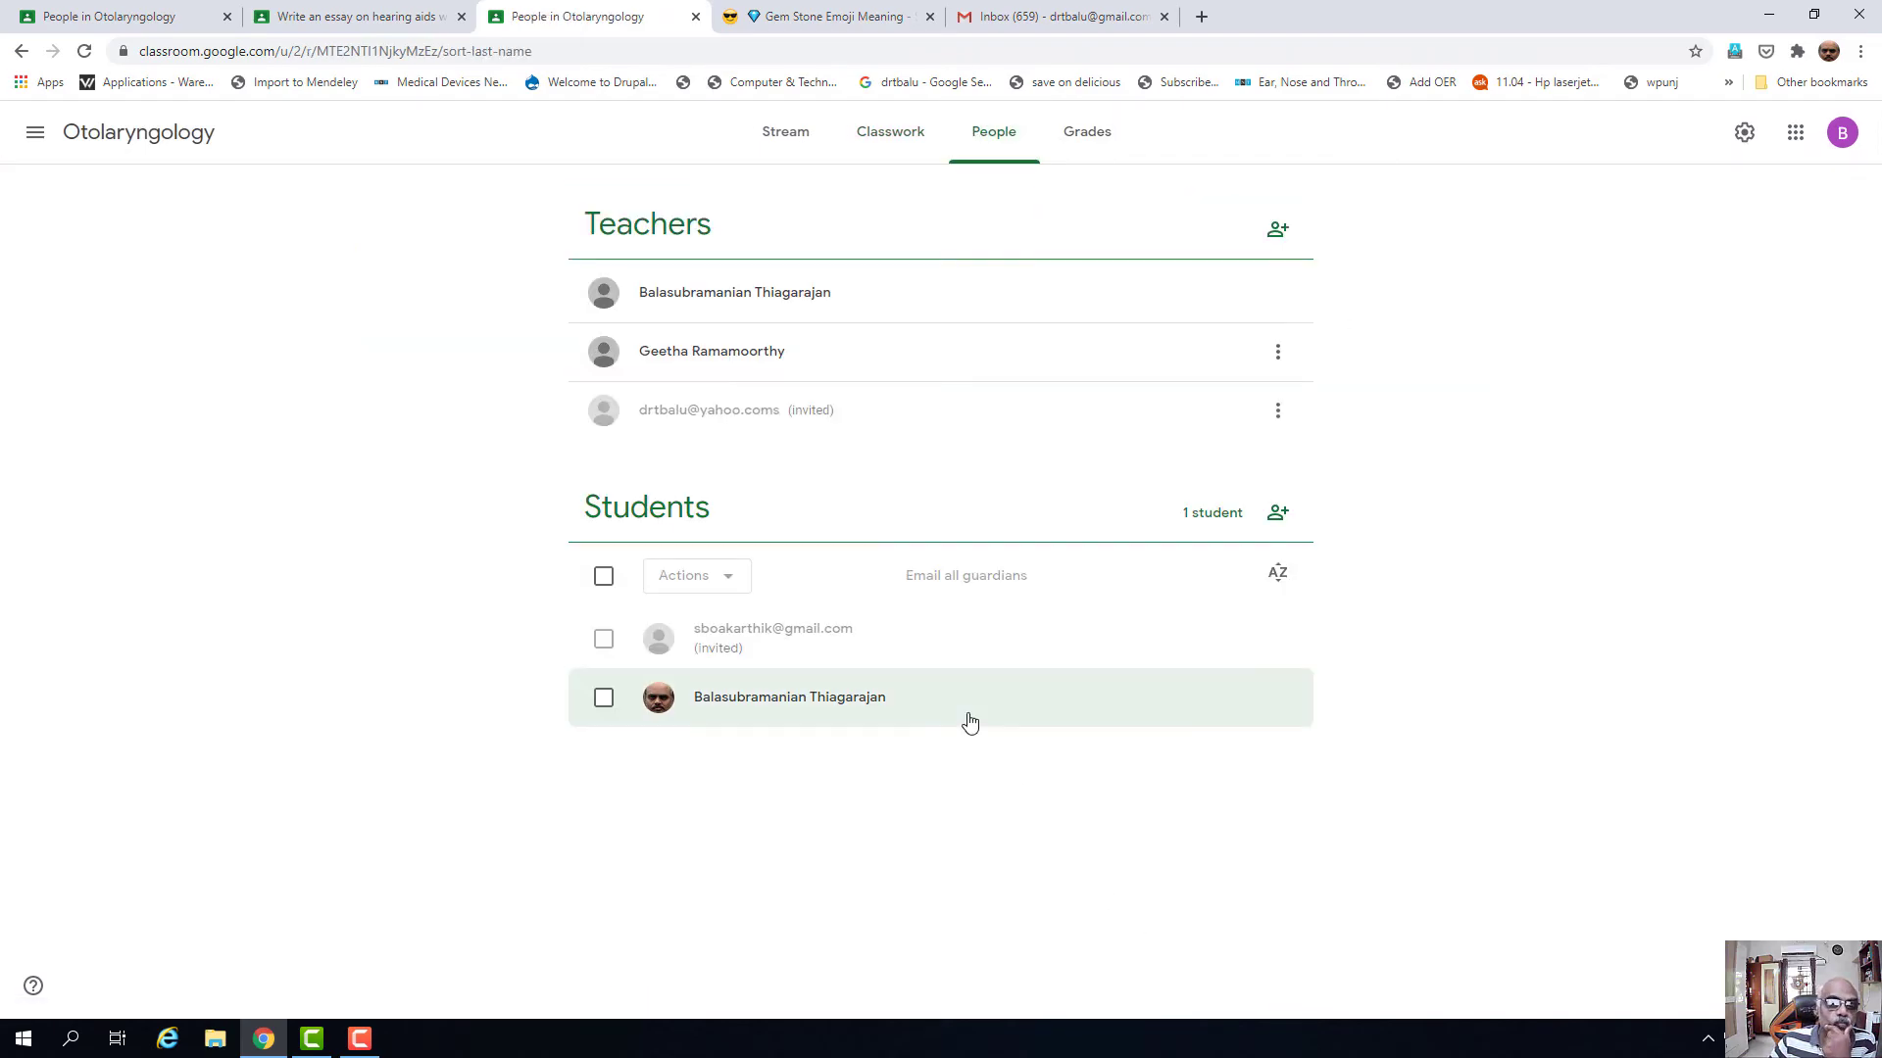
pyautogui.click(1082, 137)
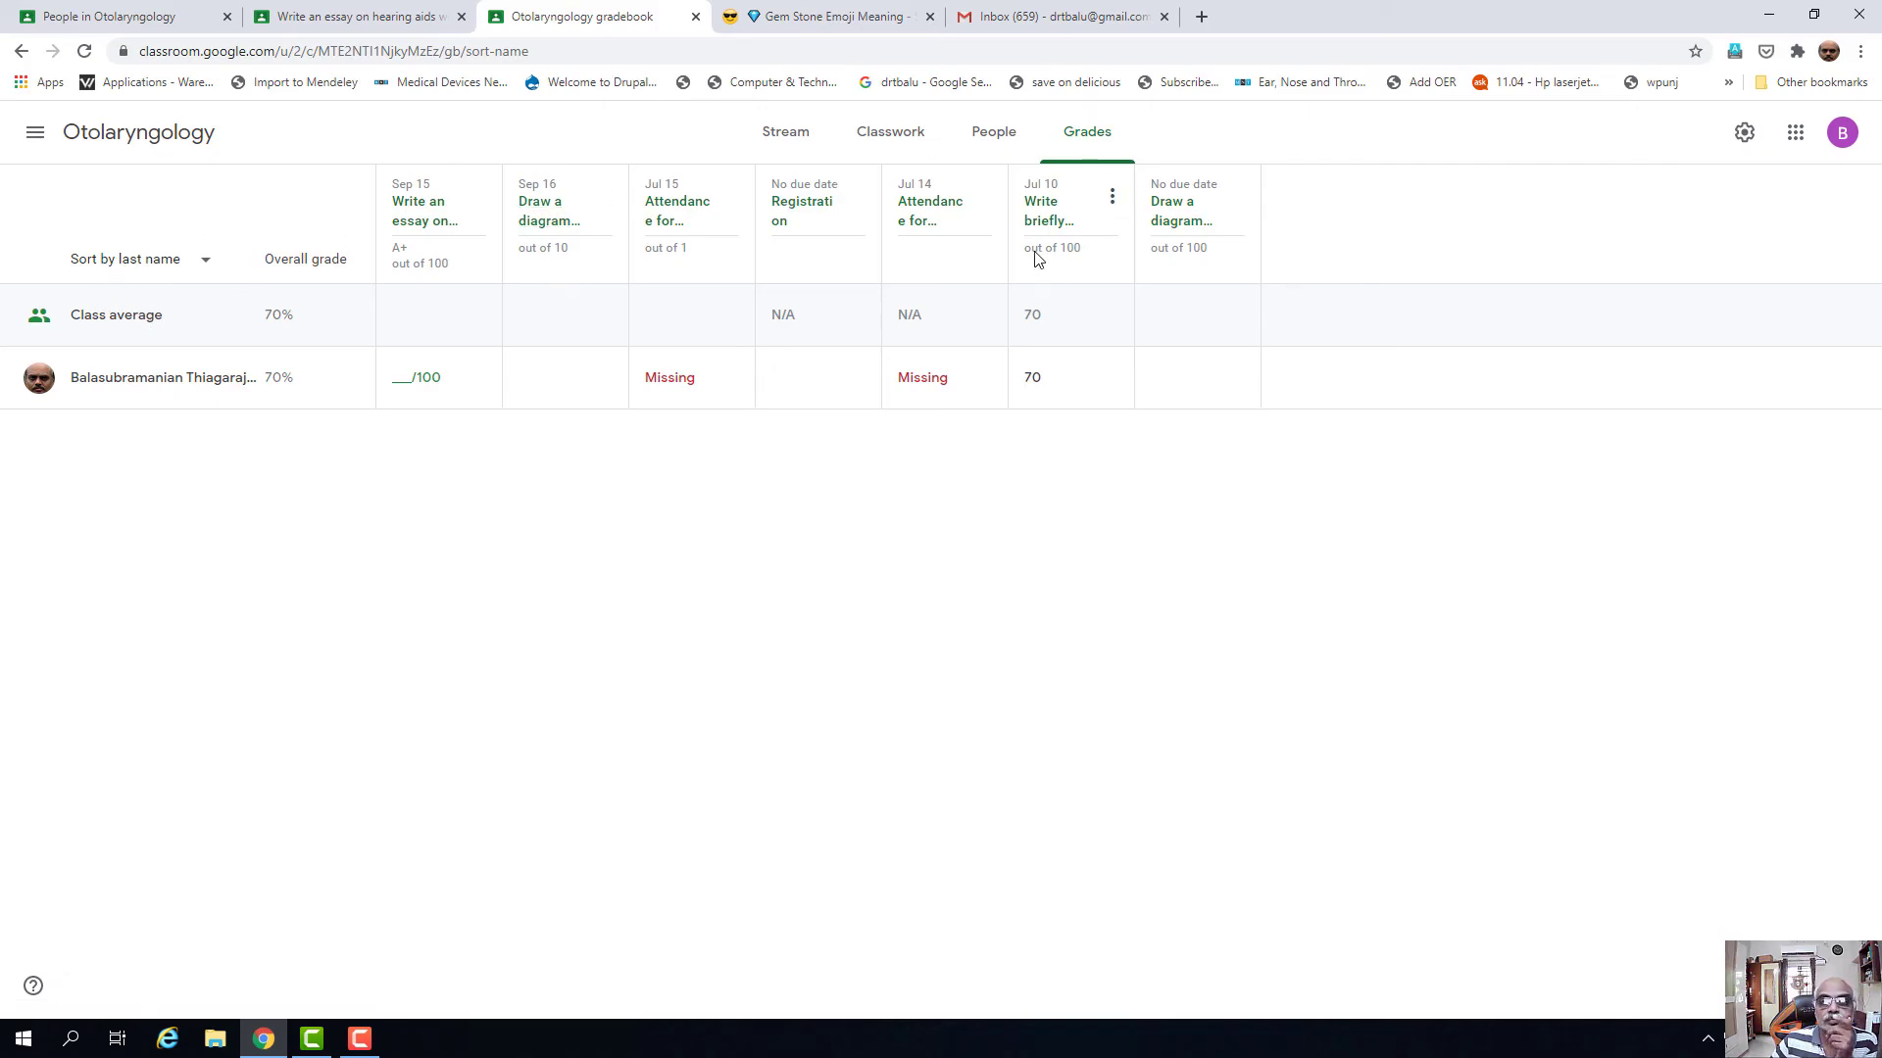
pyautogui.click(772, 147)
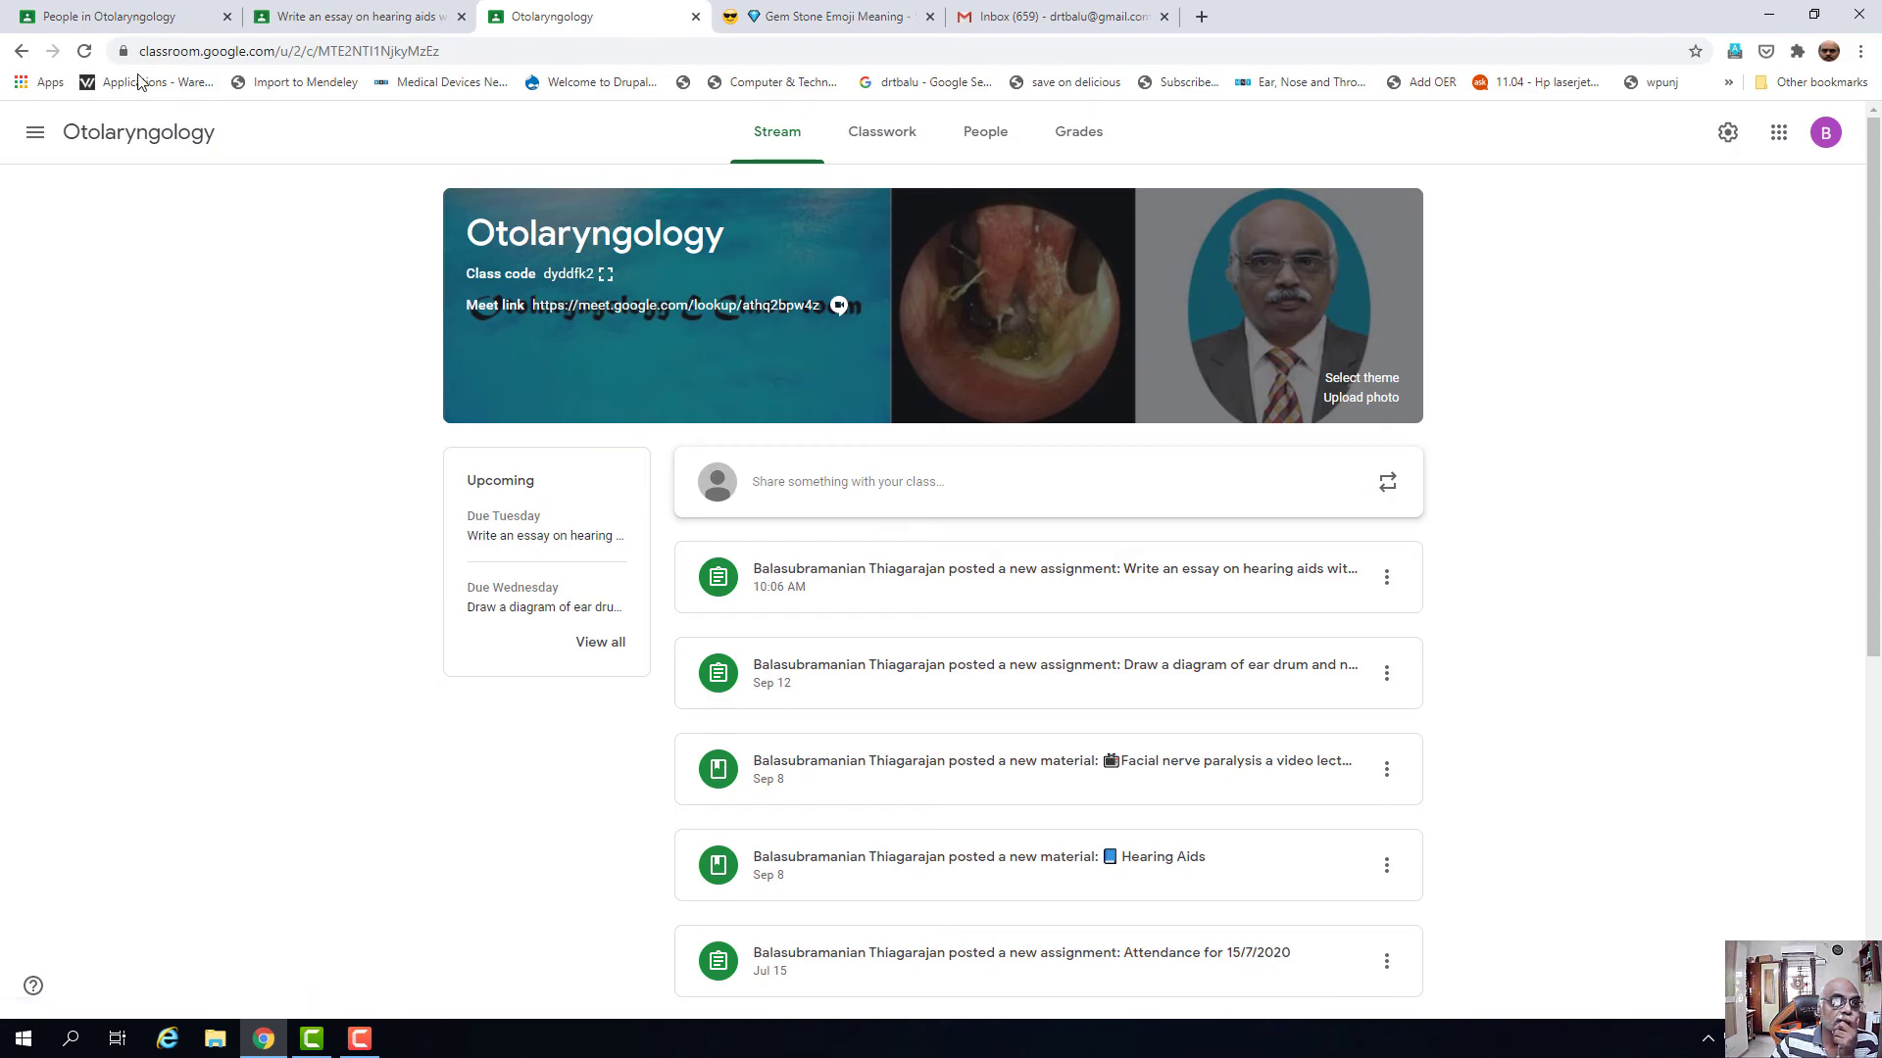
pyautogui.click(84, 50)
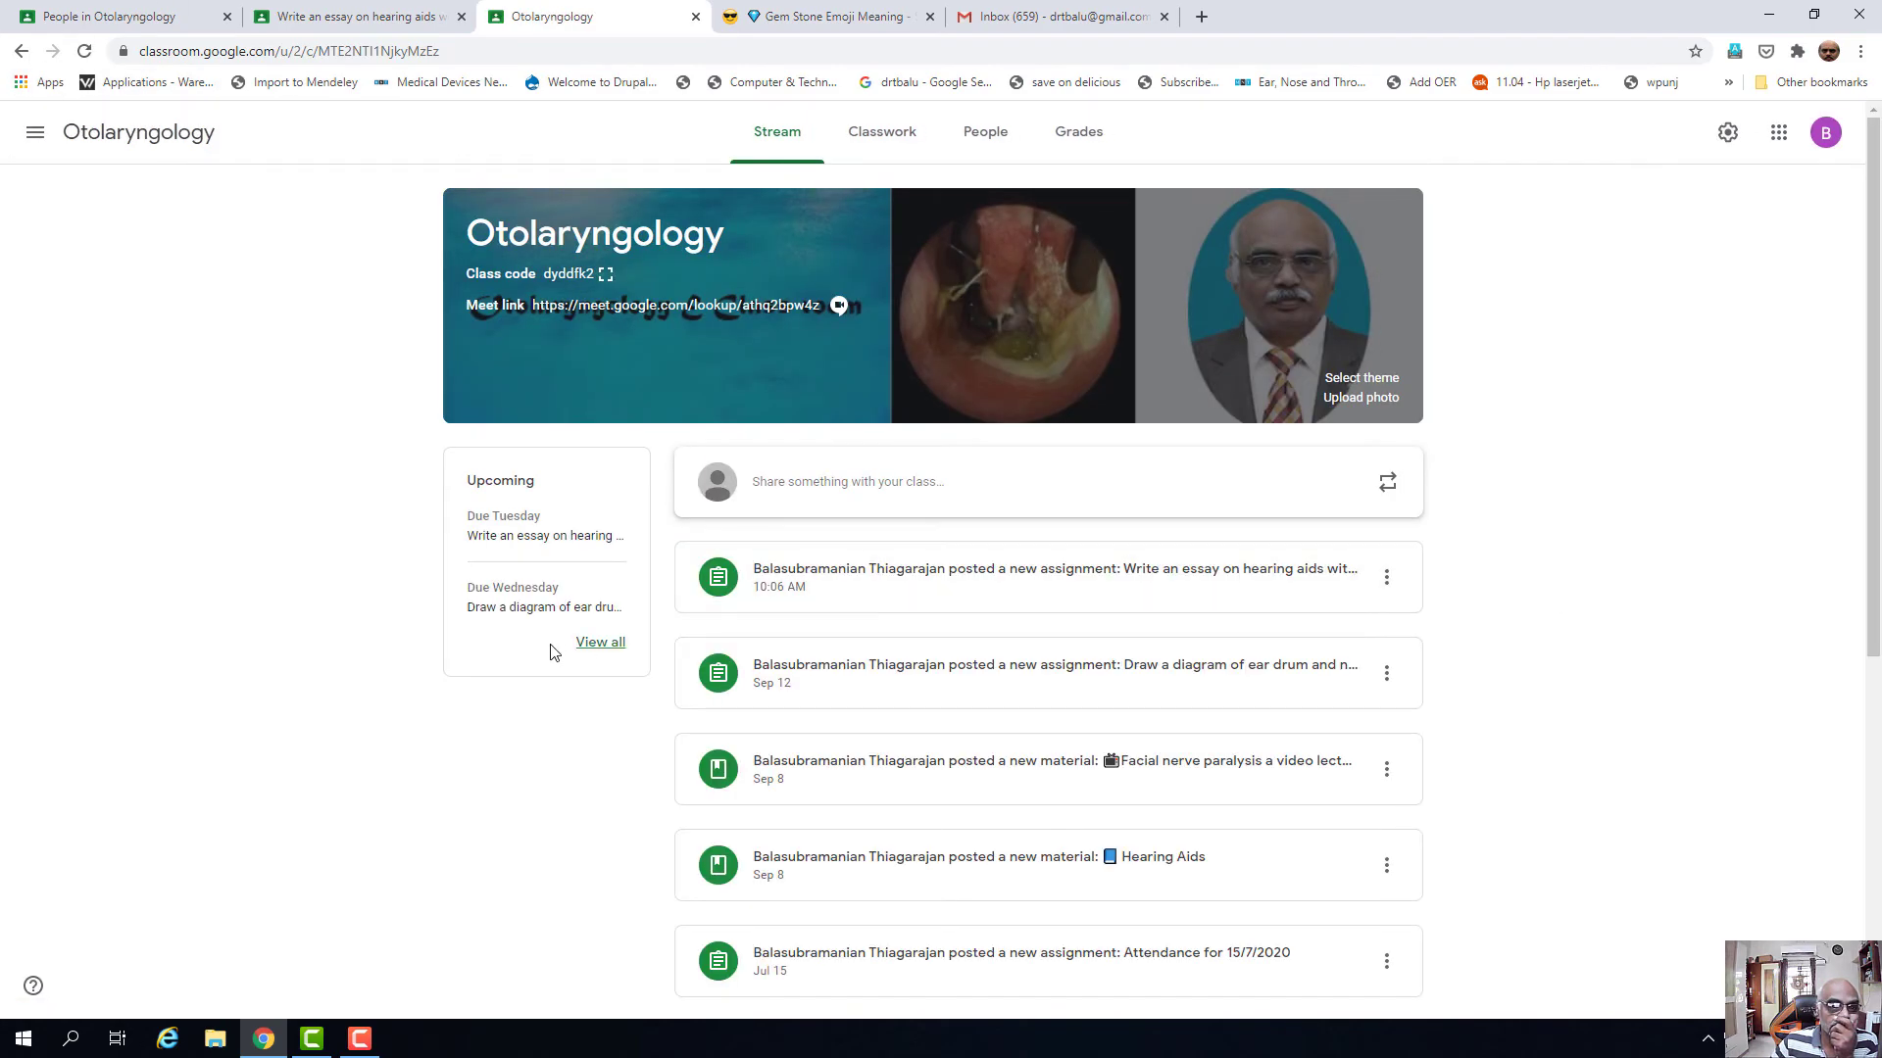
# - Open the essay's student work, view the submitted hearing aids.docx, and filter the submissions to those turned in
pyautogui.click(557, 538)
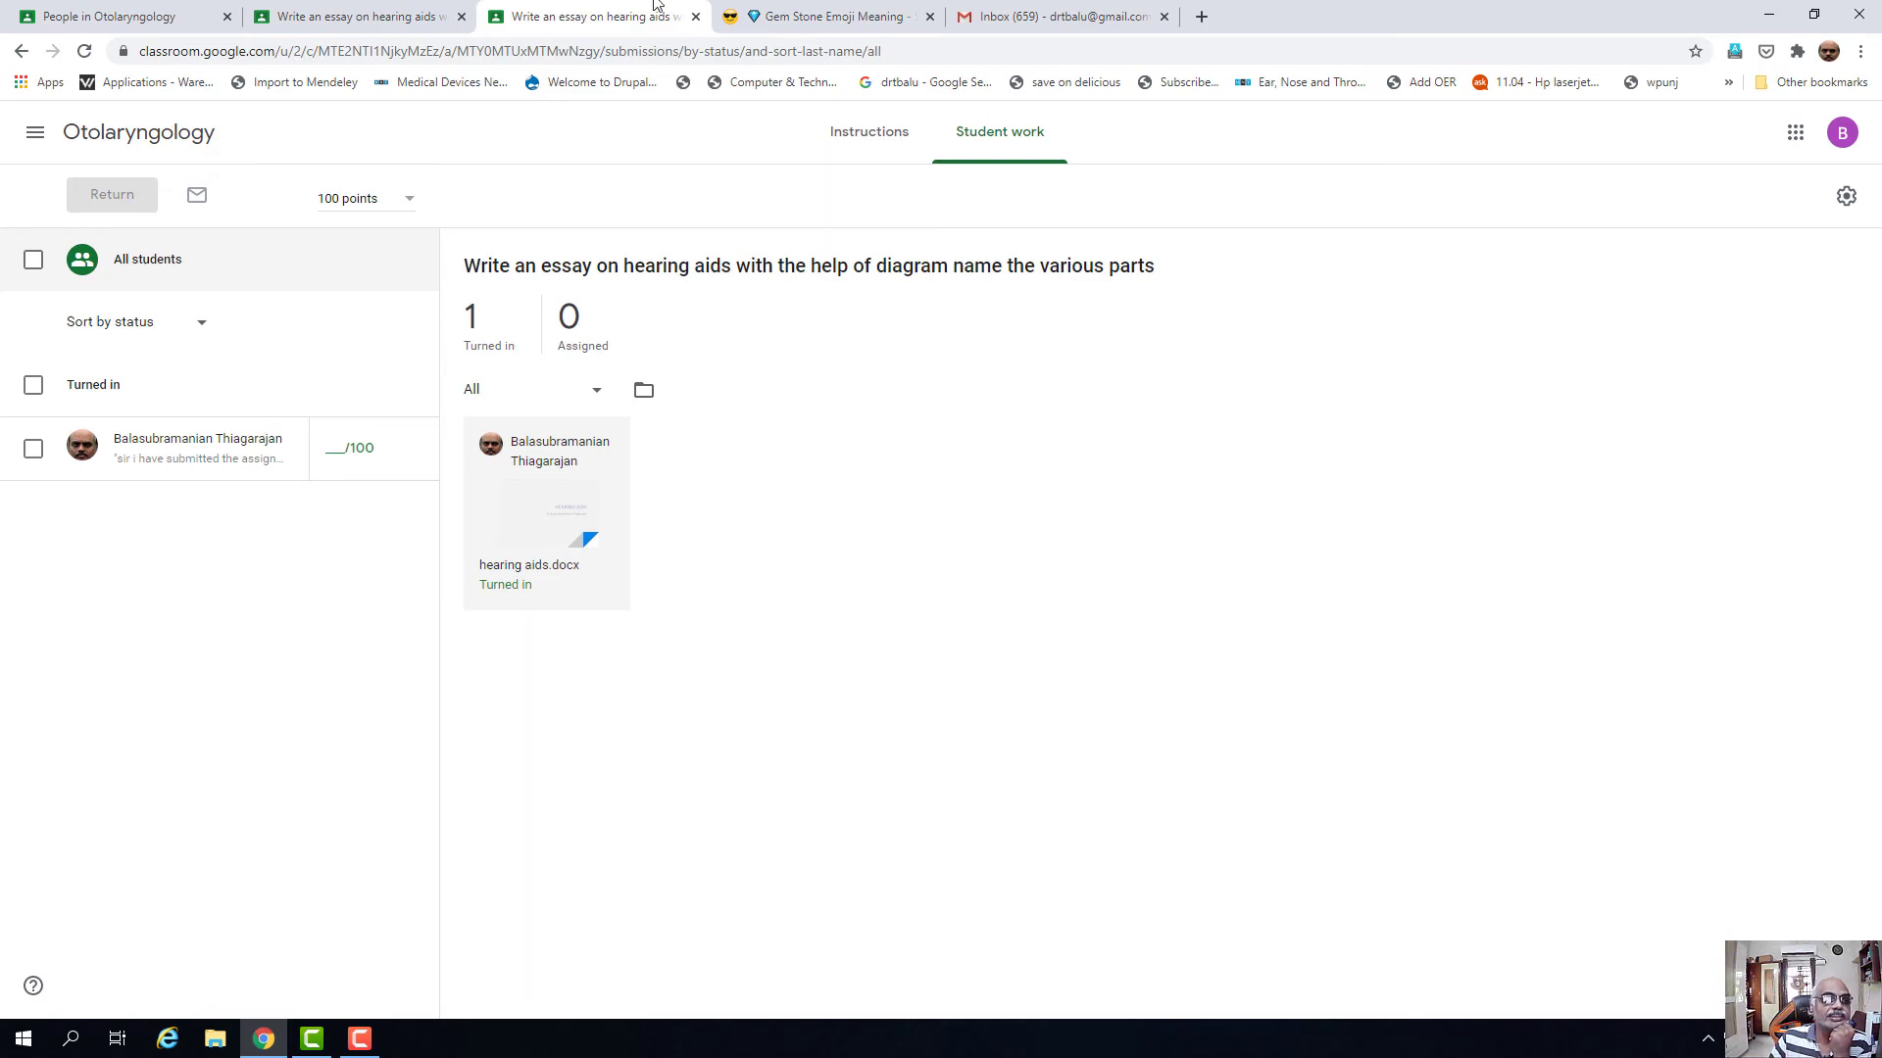
pyautogui.click(548, 541)
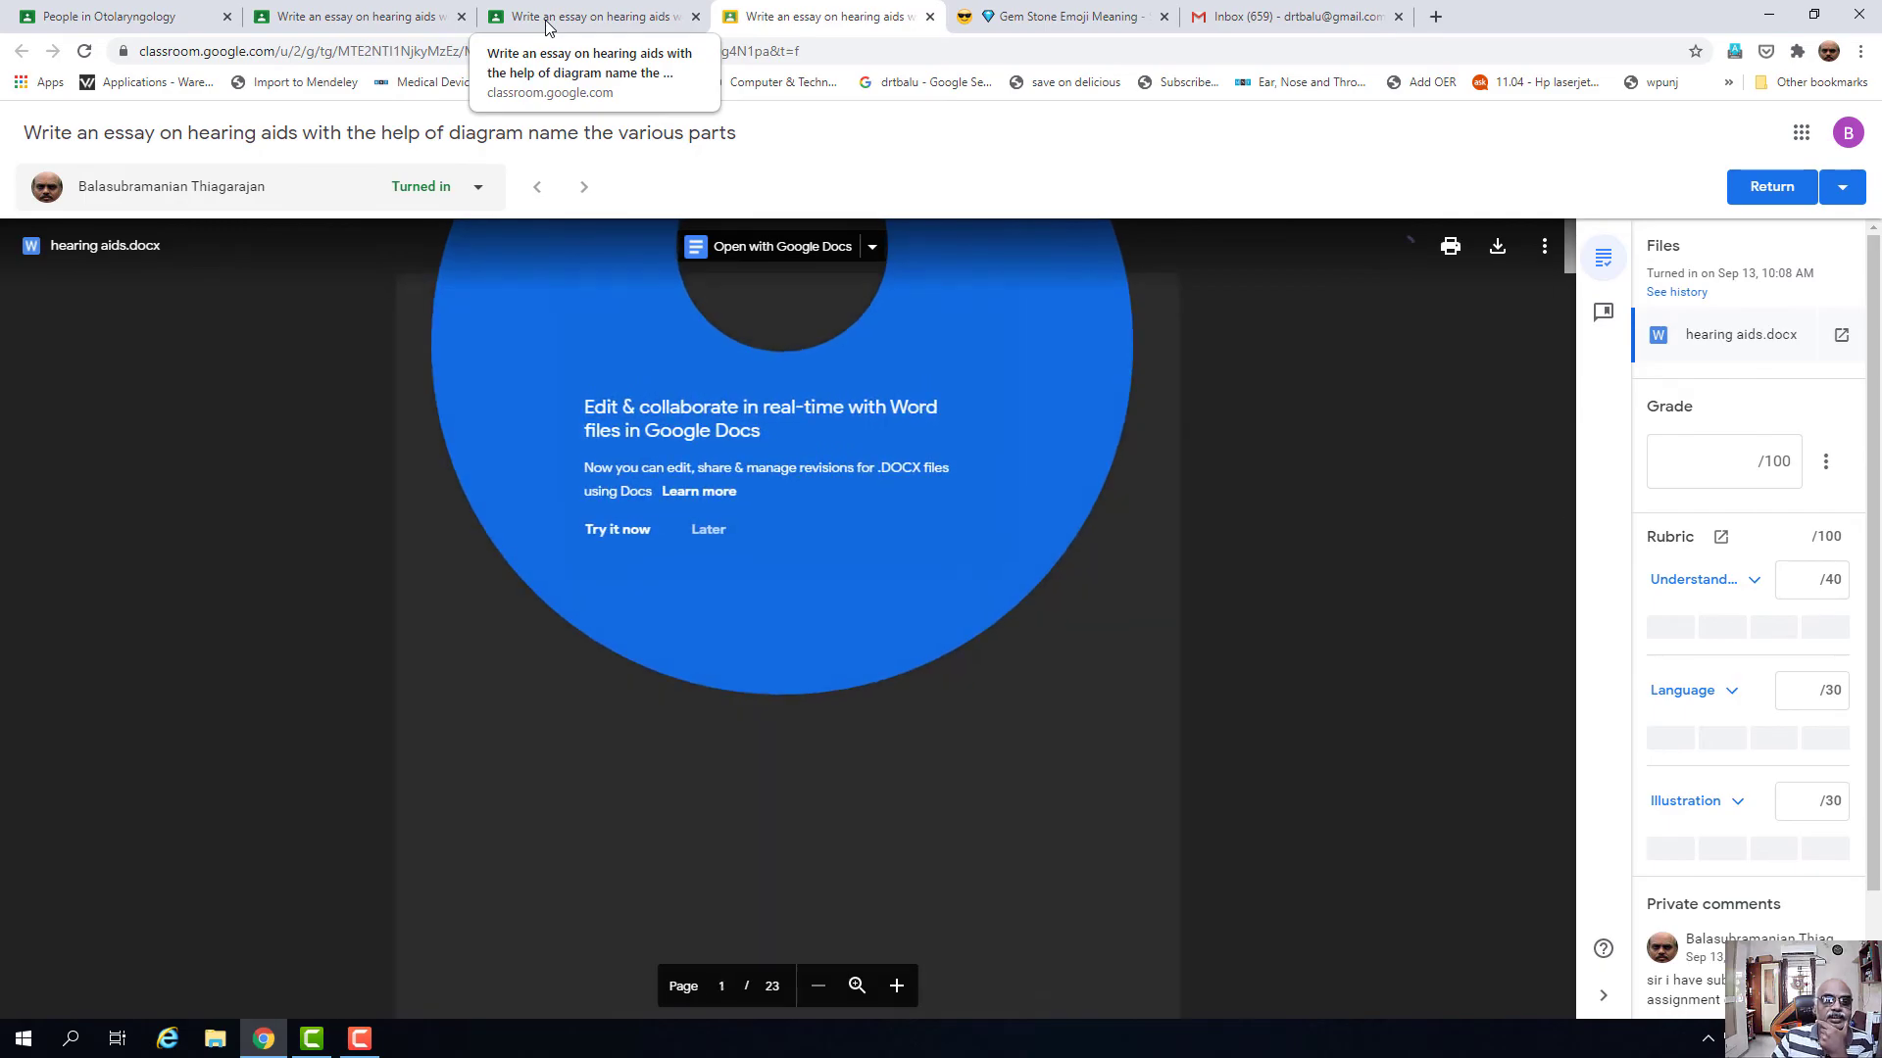
pyautogui.click(548, 19)
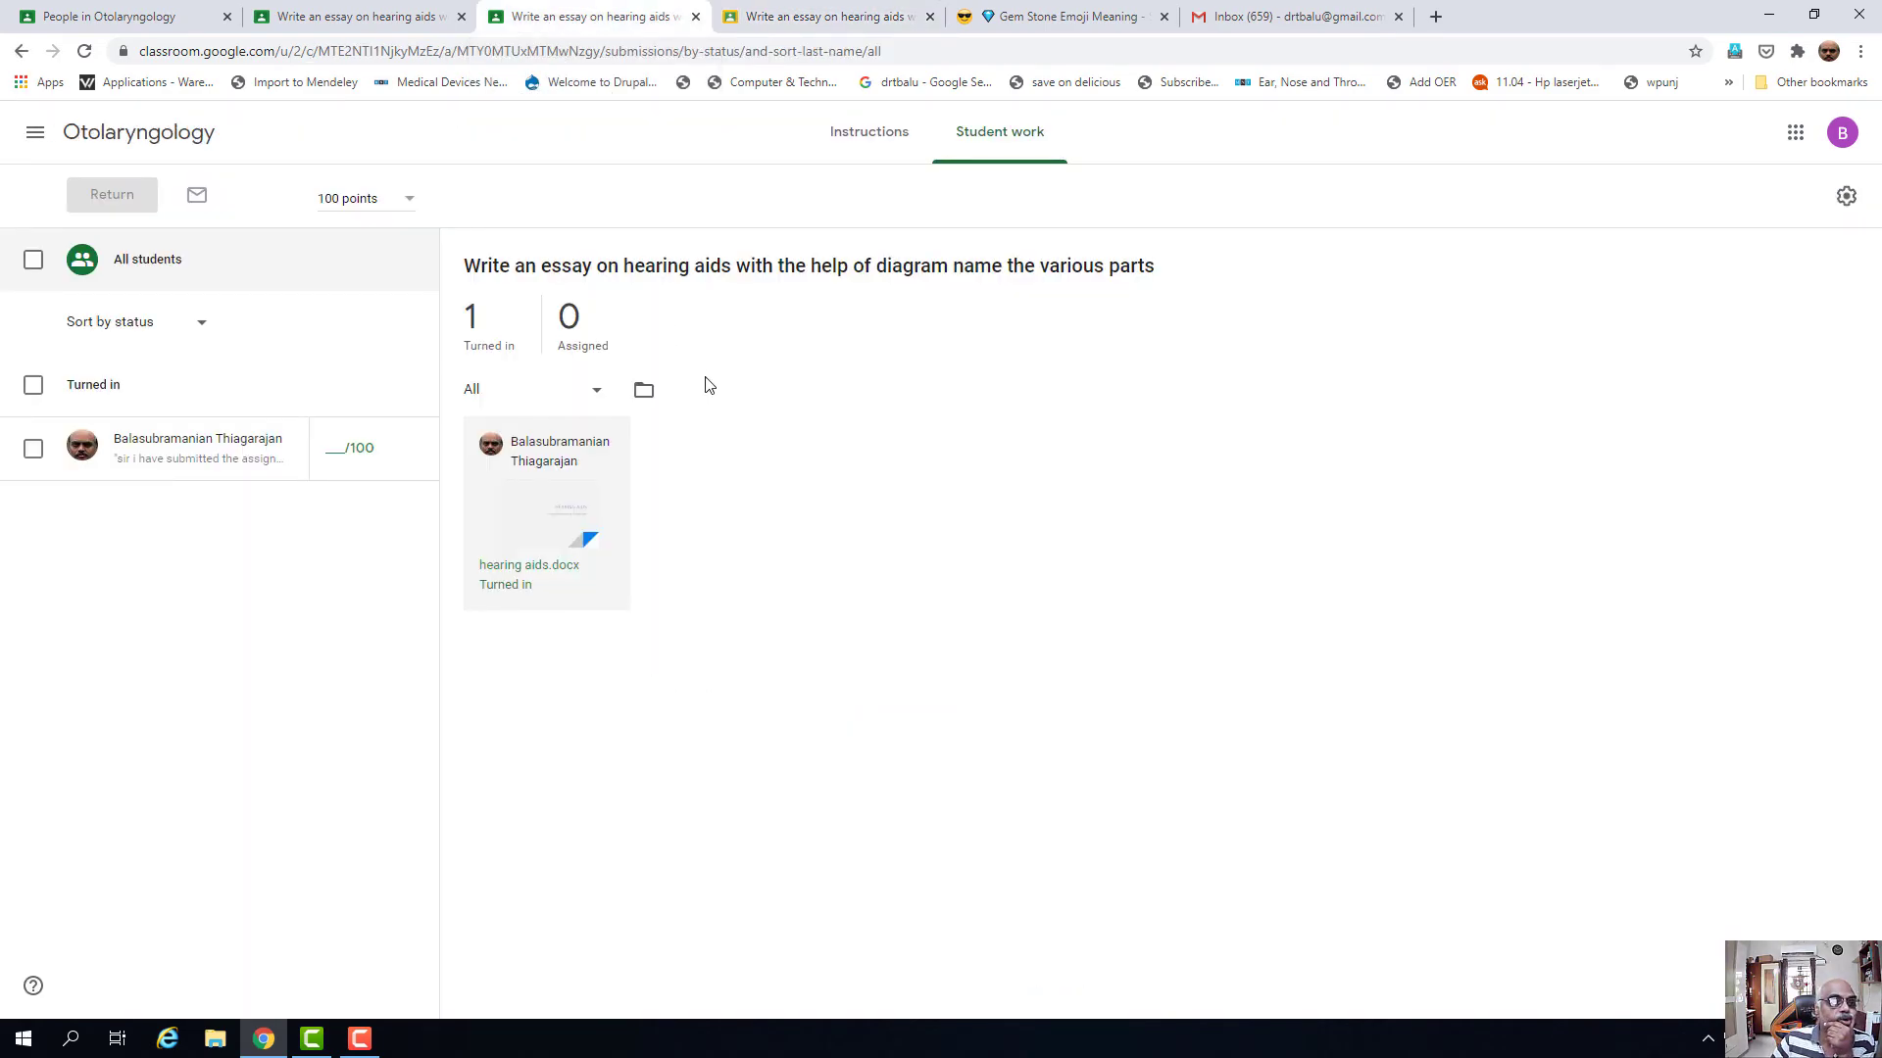
pyautogui.click(473, 342)
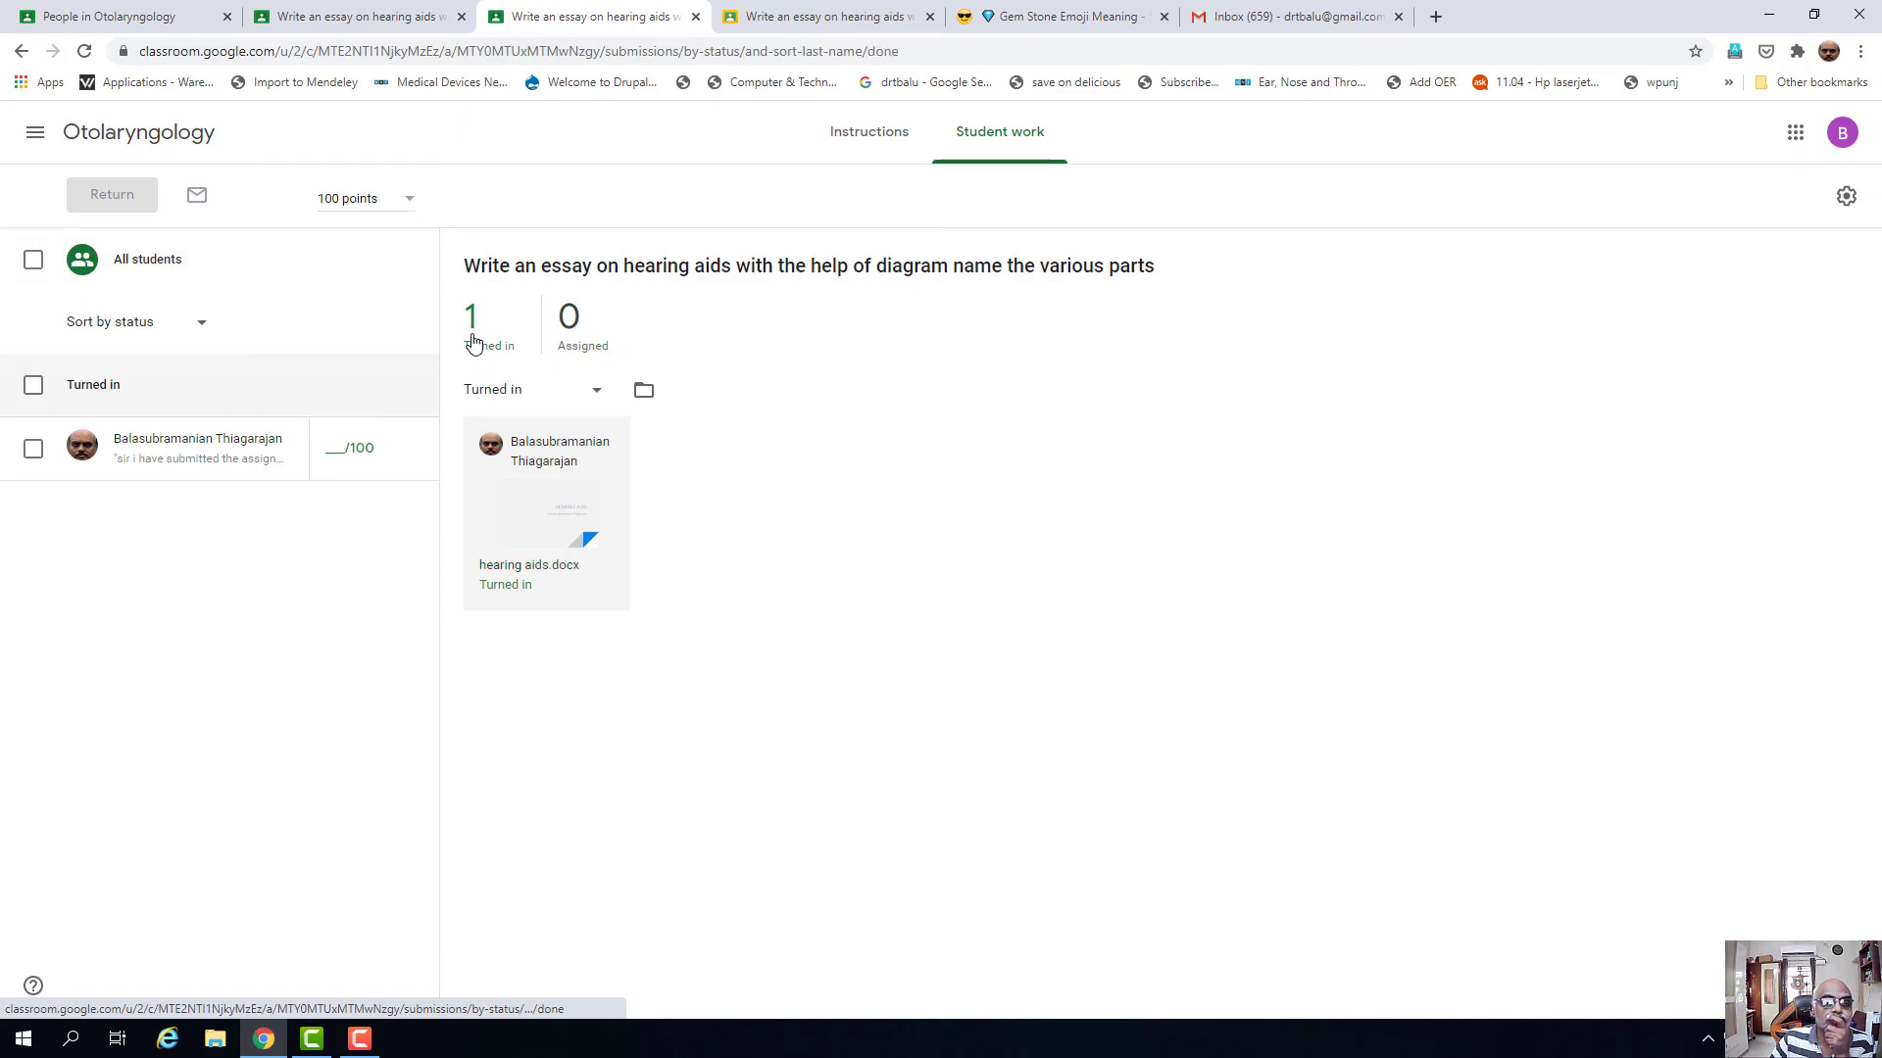
# - Open the student's hearing aids submission and score the rubric 30 for Understanding of the subject, 20 for Language and 20 for Illustration
pyautogui.click(596, 392)
pyautogui.click(954, 471)
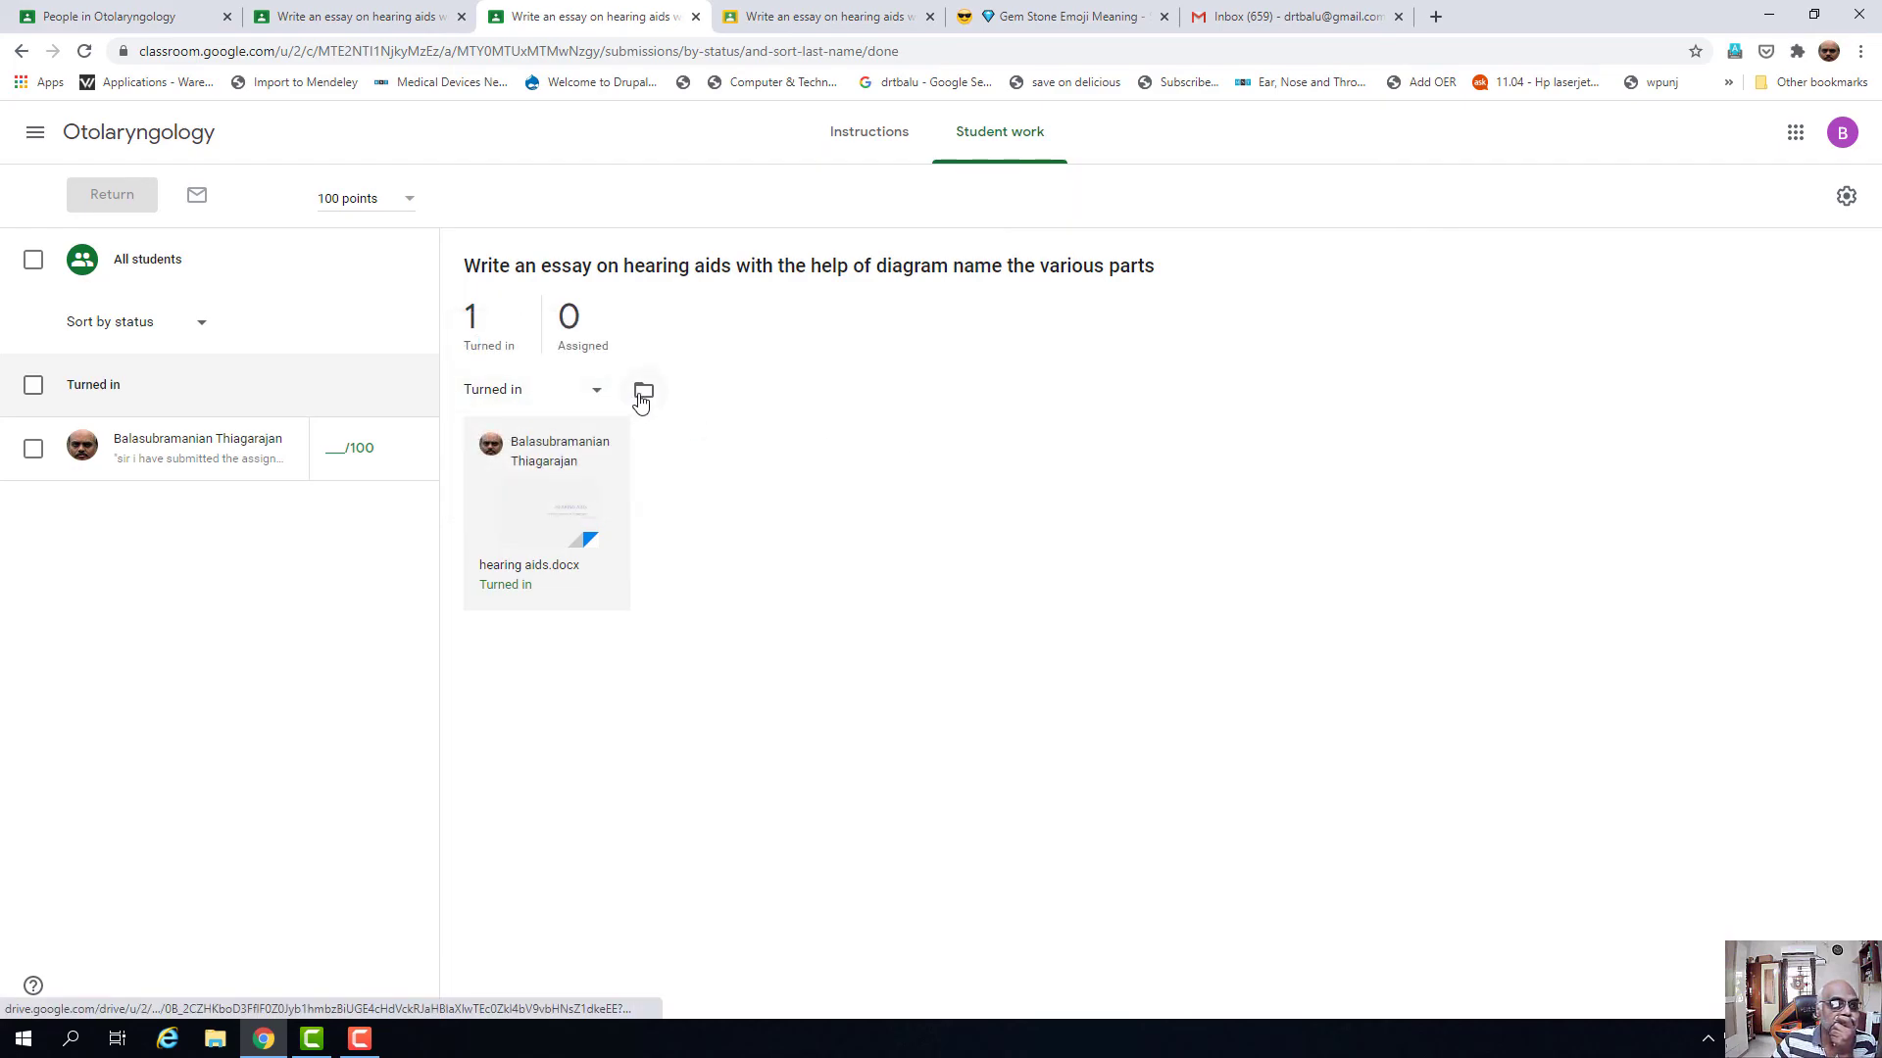
pyautogui.click(137, 449)
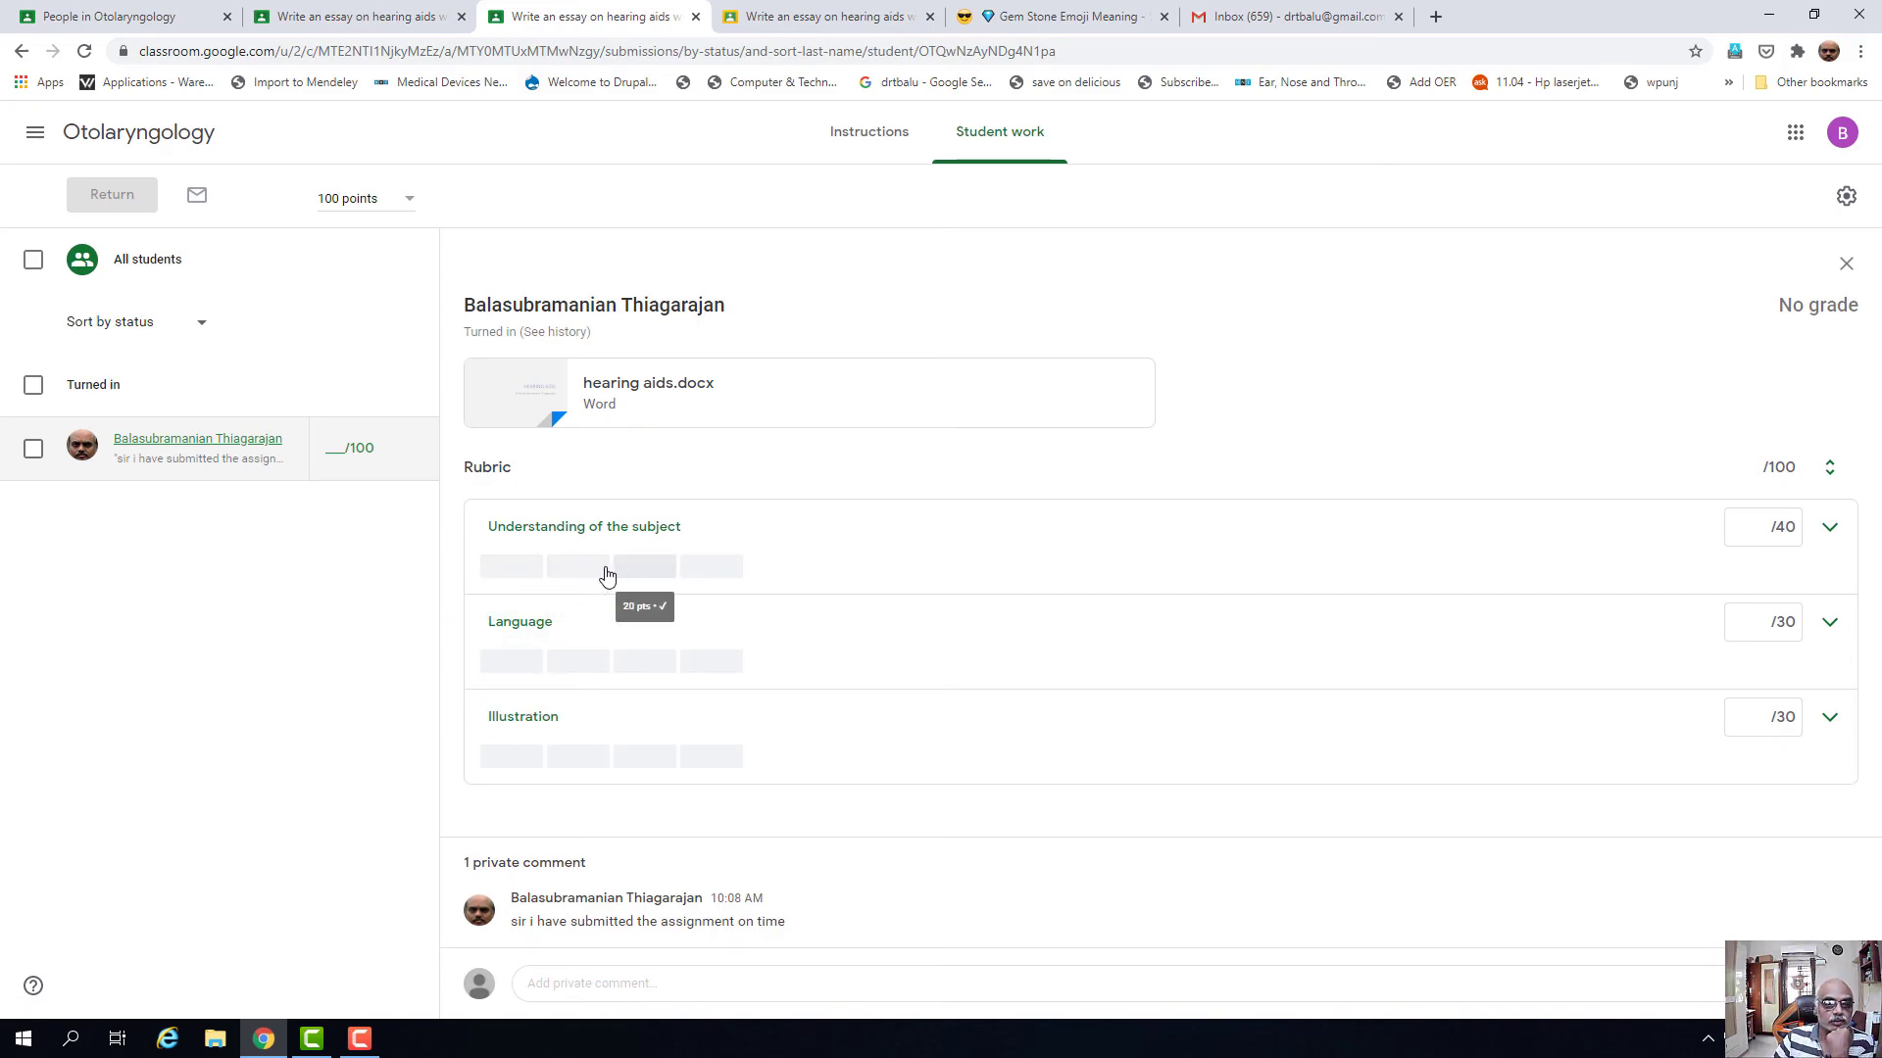
pyautogui.click(564, 577)
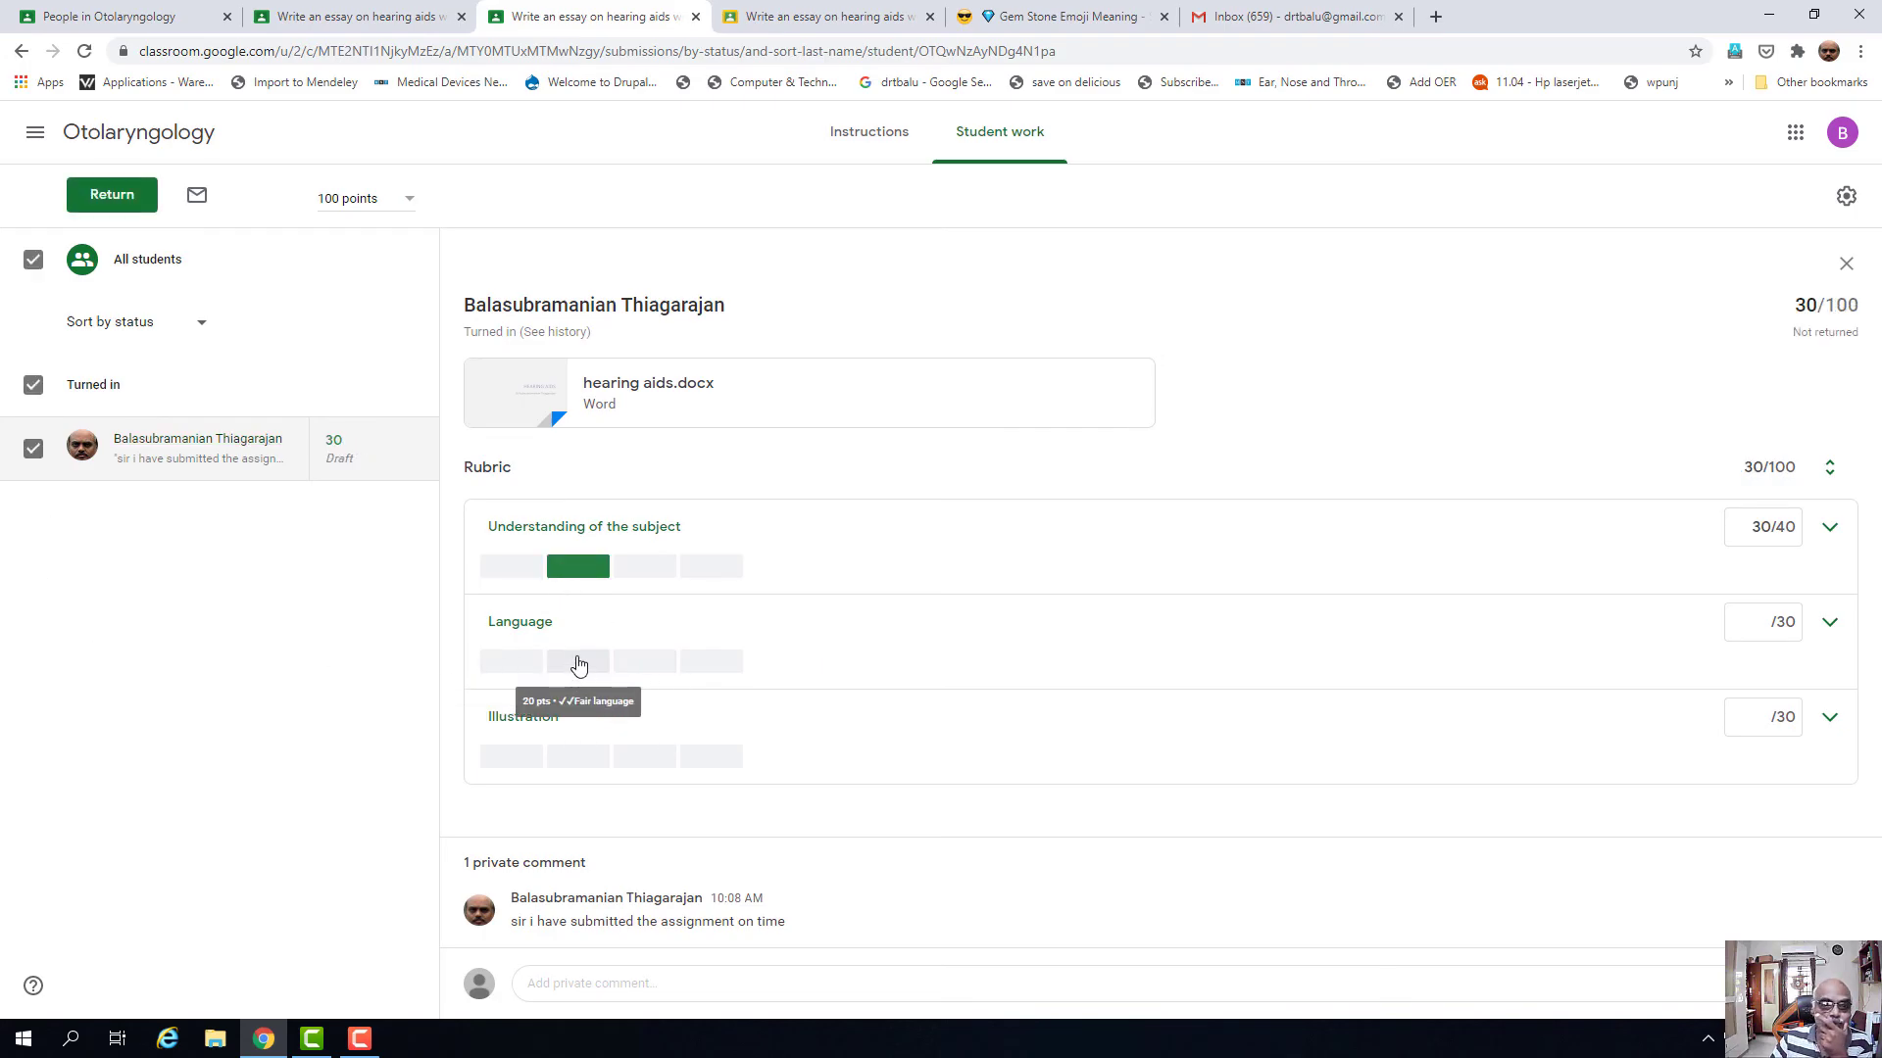
pyautogui.click(578, 664)
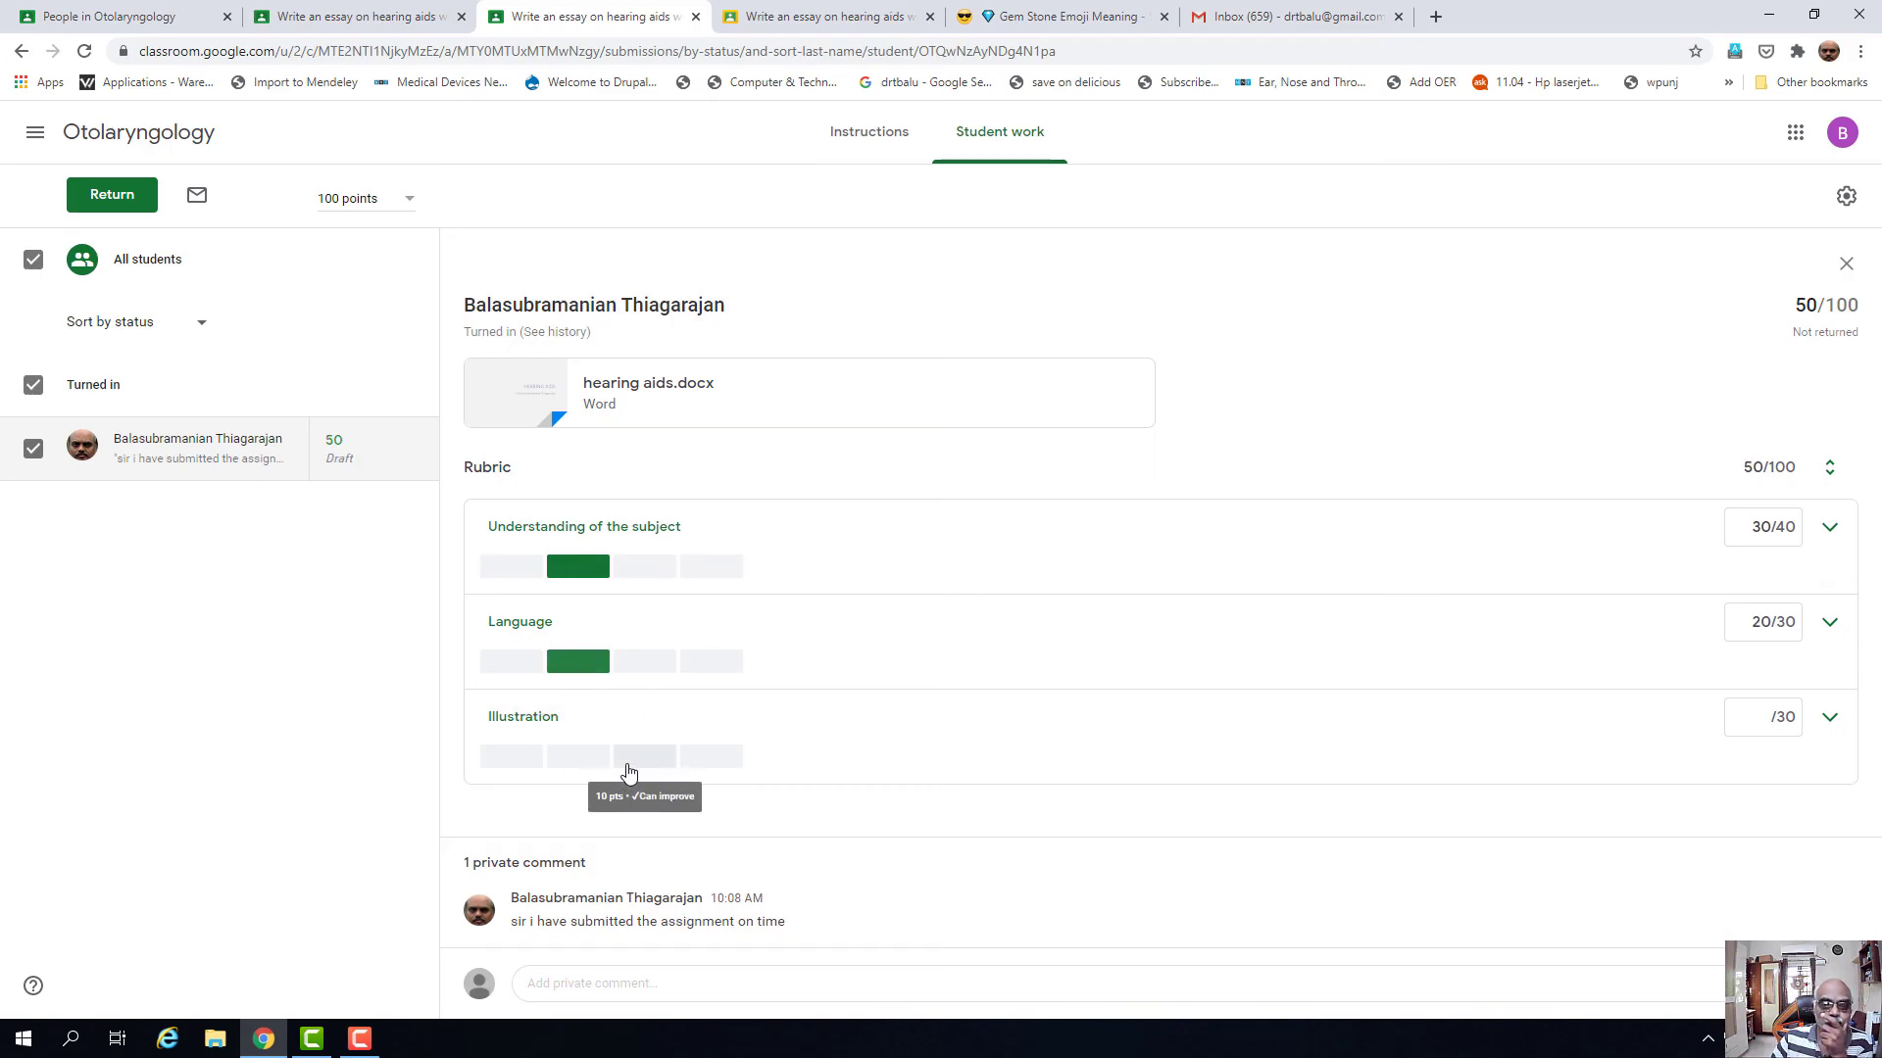
pyautogui.click(569, 764)
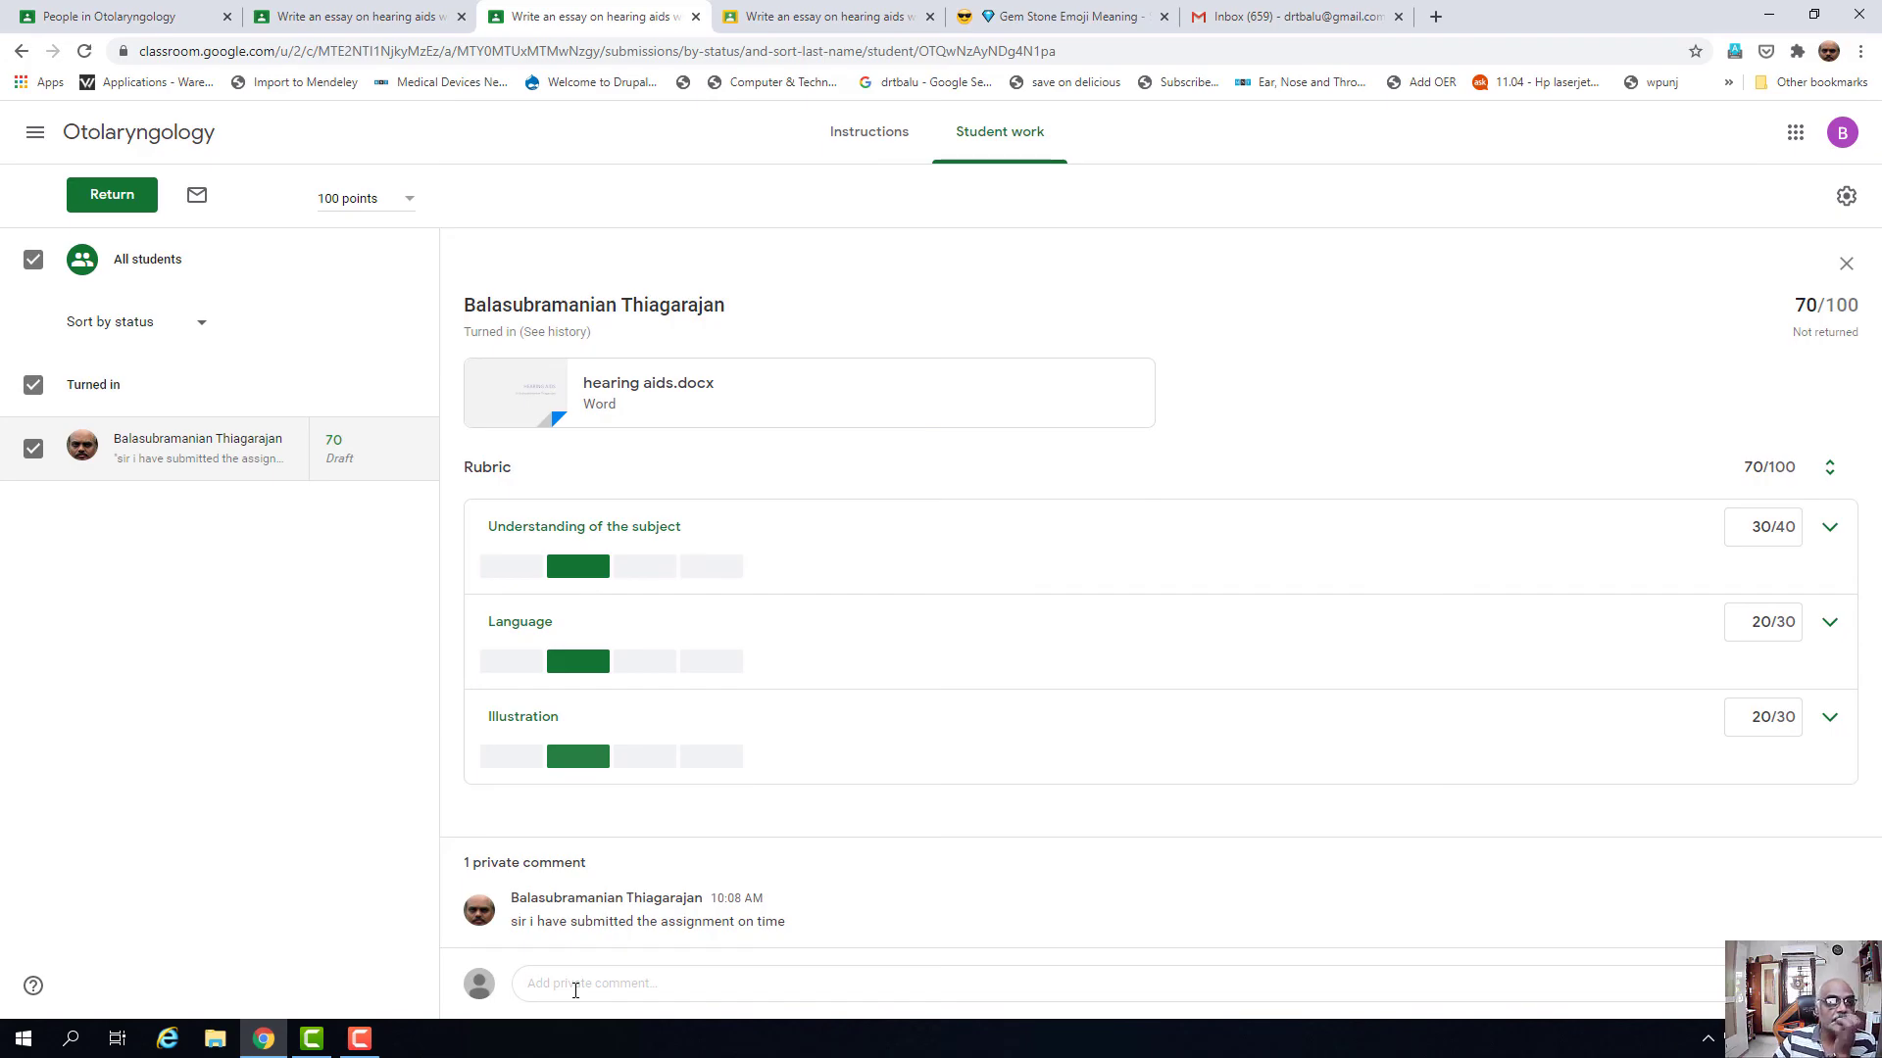
pyautogui.click(576, 983)
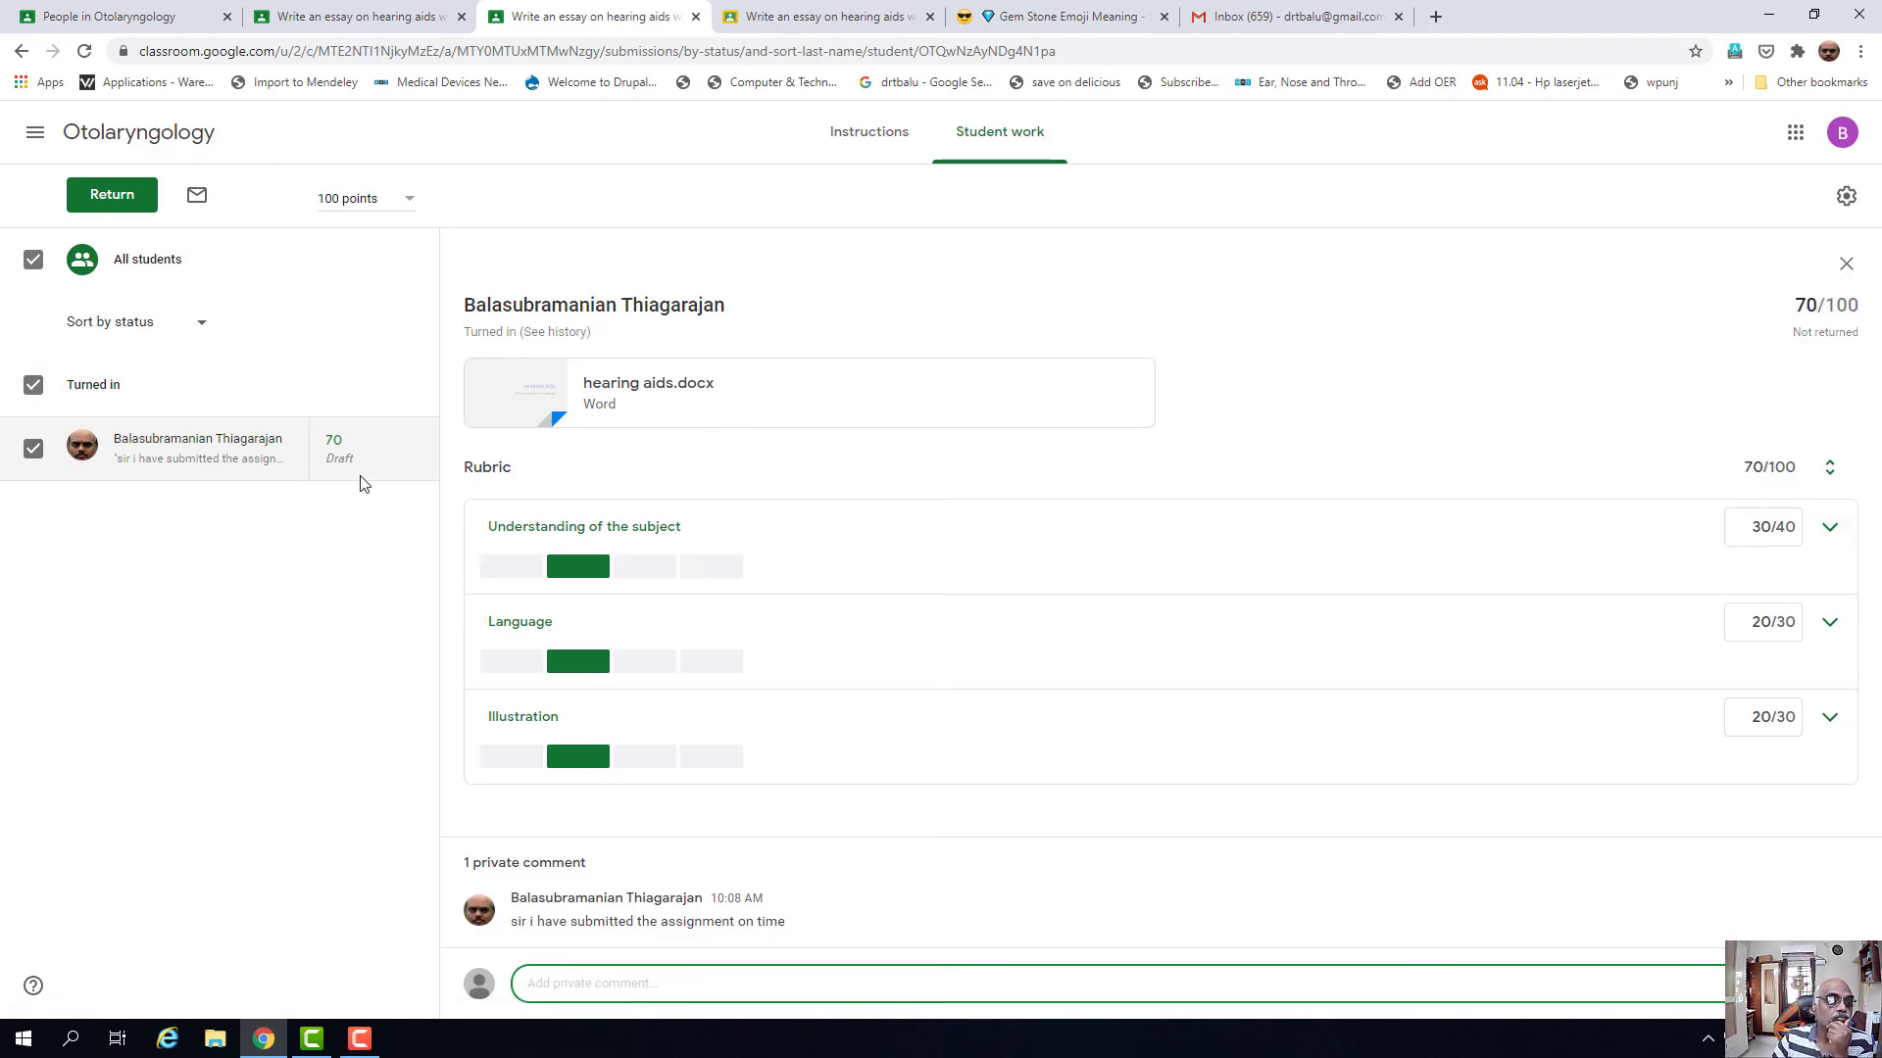
# - Return the graded hearing aids essay to the student without adding a private comment
pyautogui.click(418, 453)
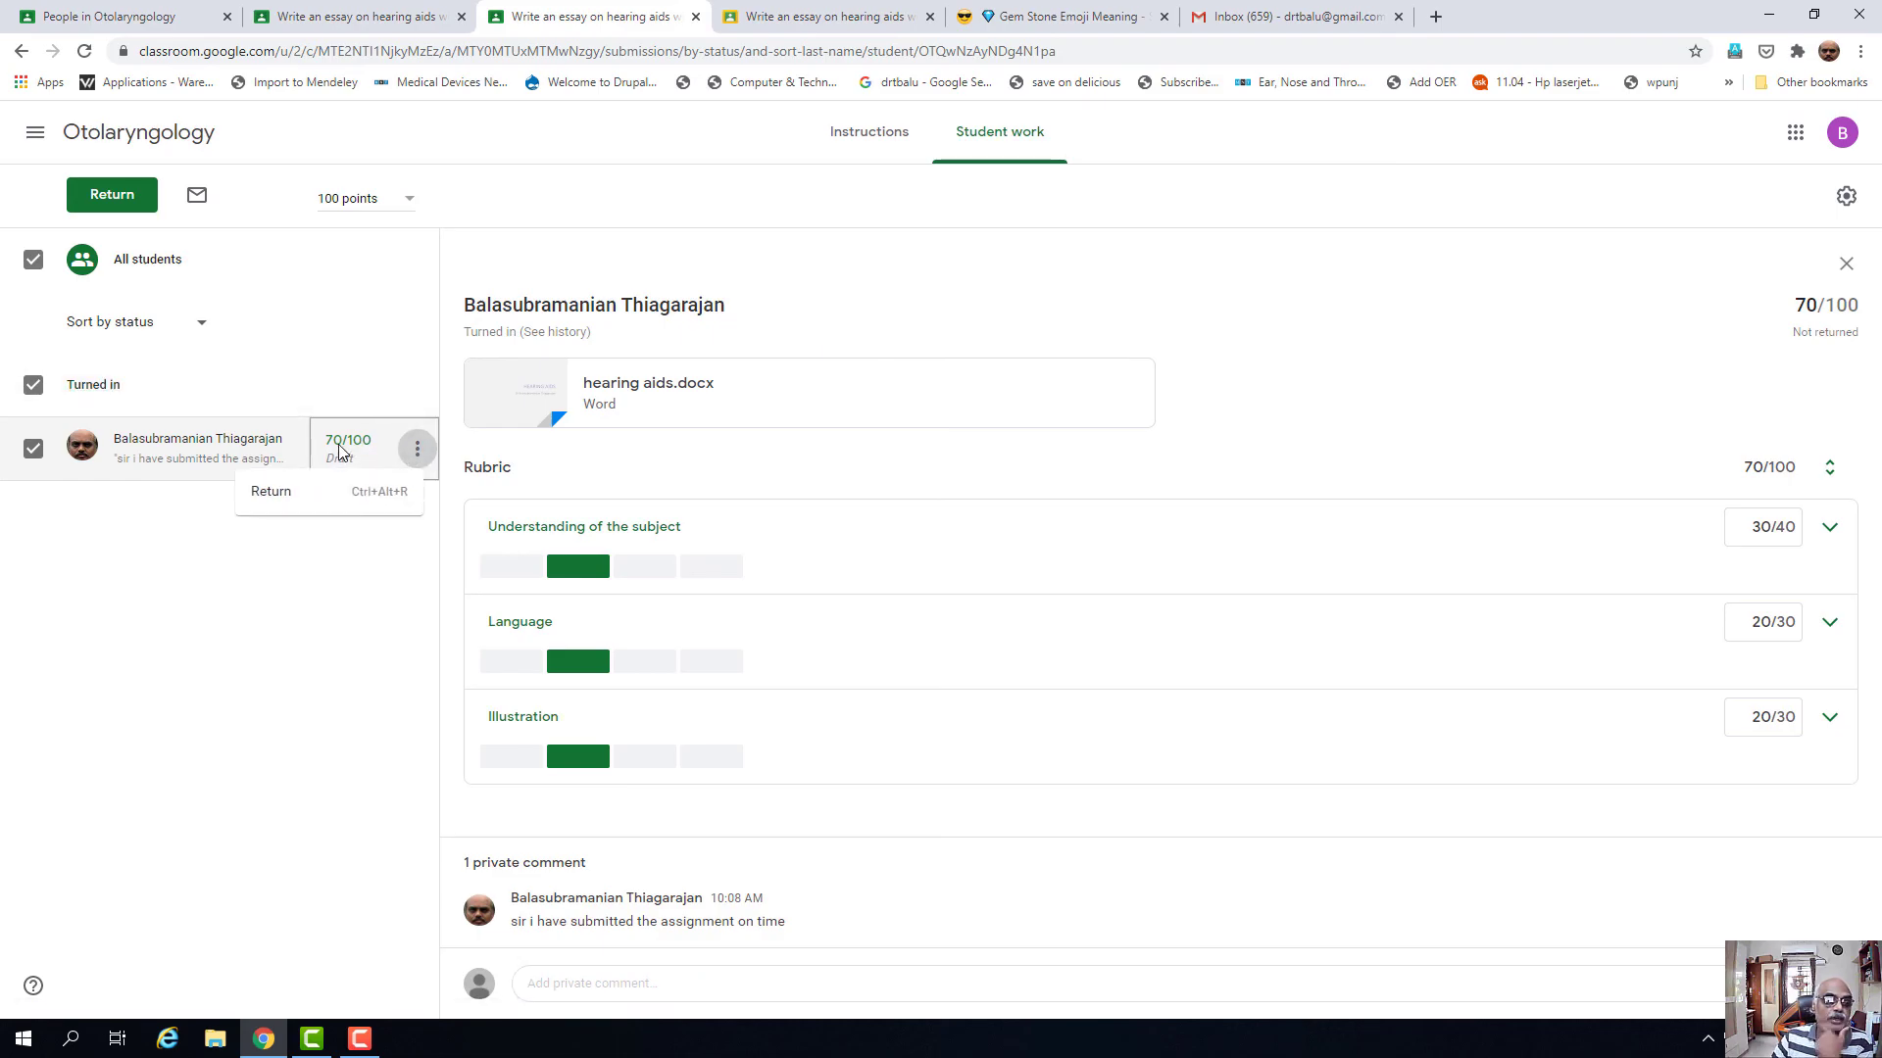
pyautogui.click(417, 455)
pyautogui.click(417, 456)
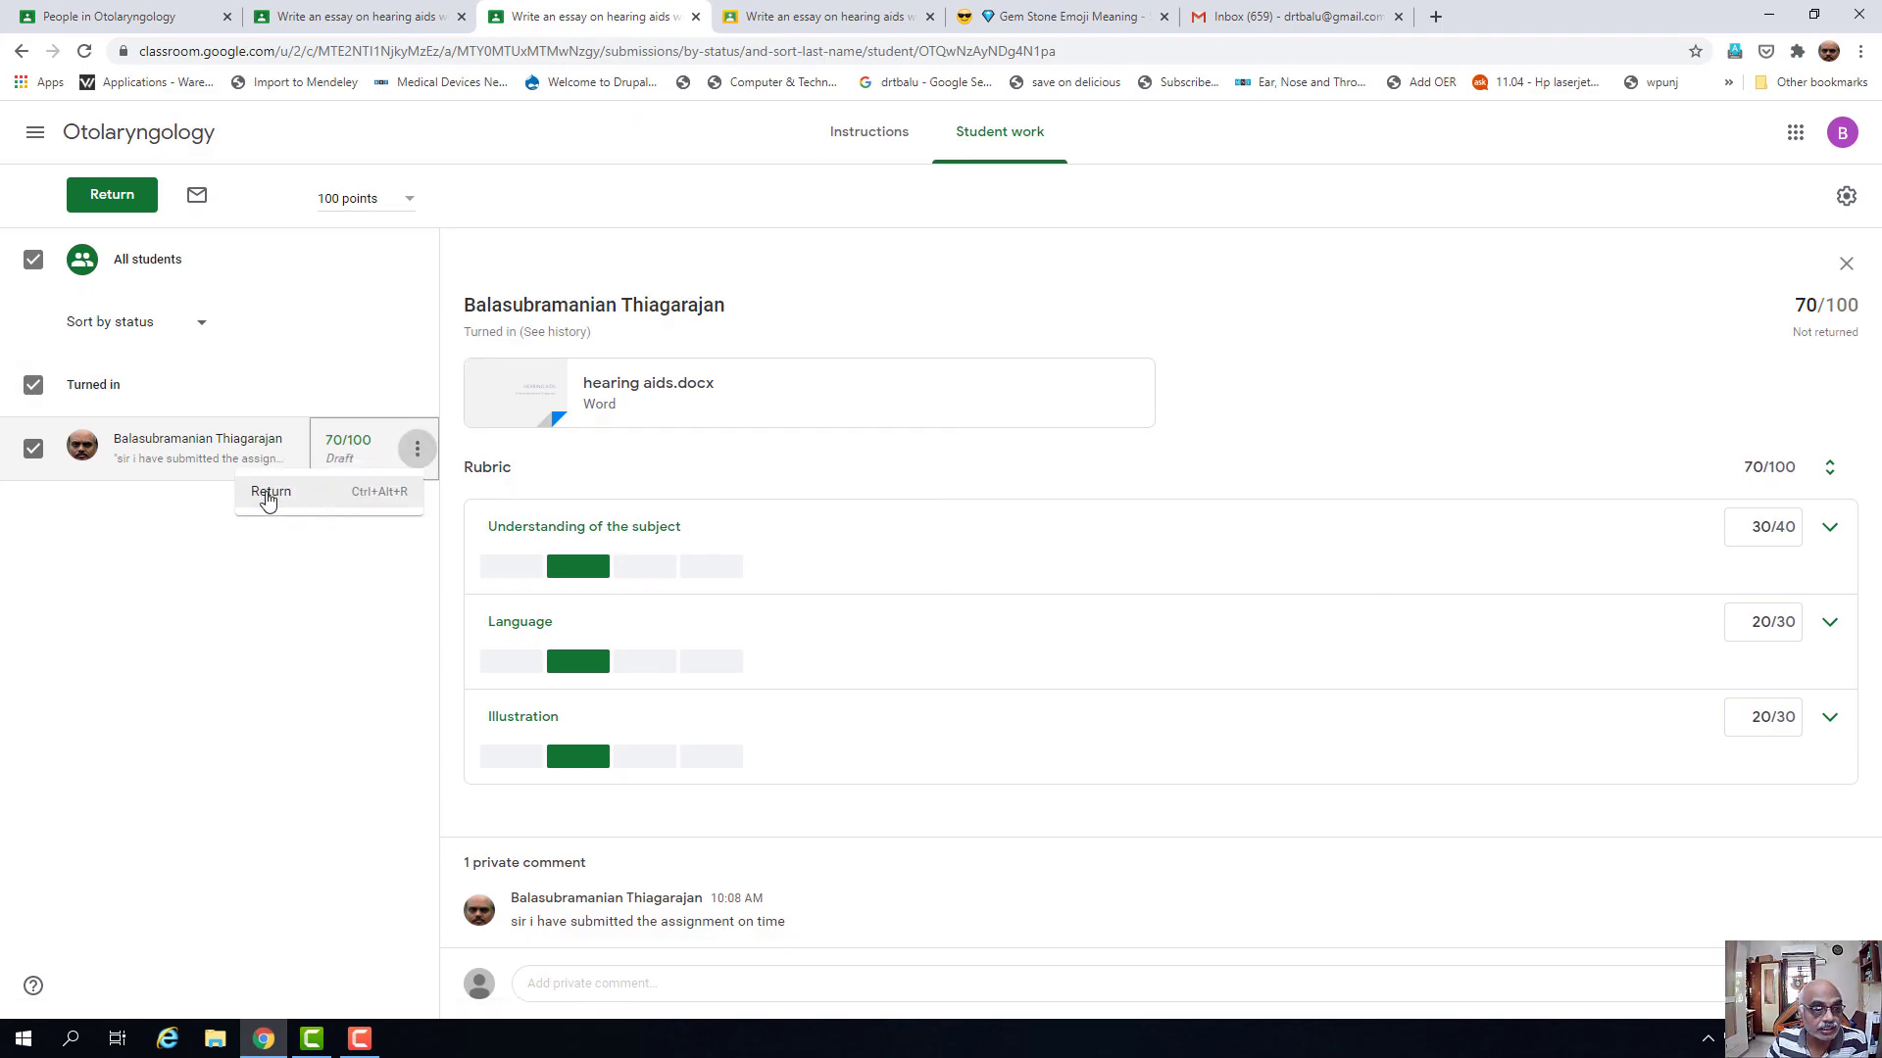
pyautogui.click(264, 495)
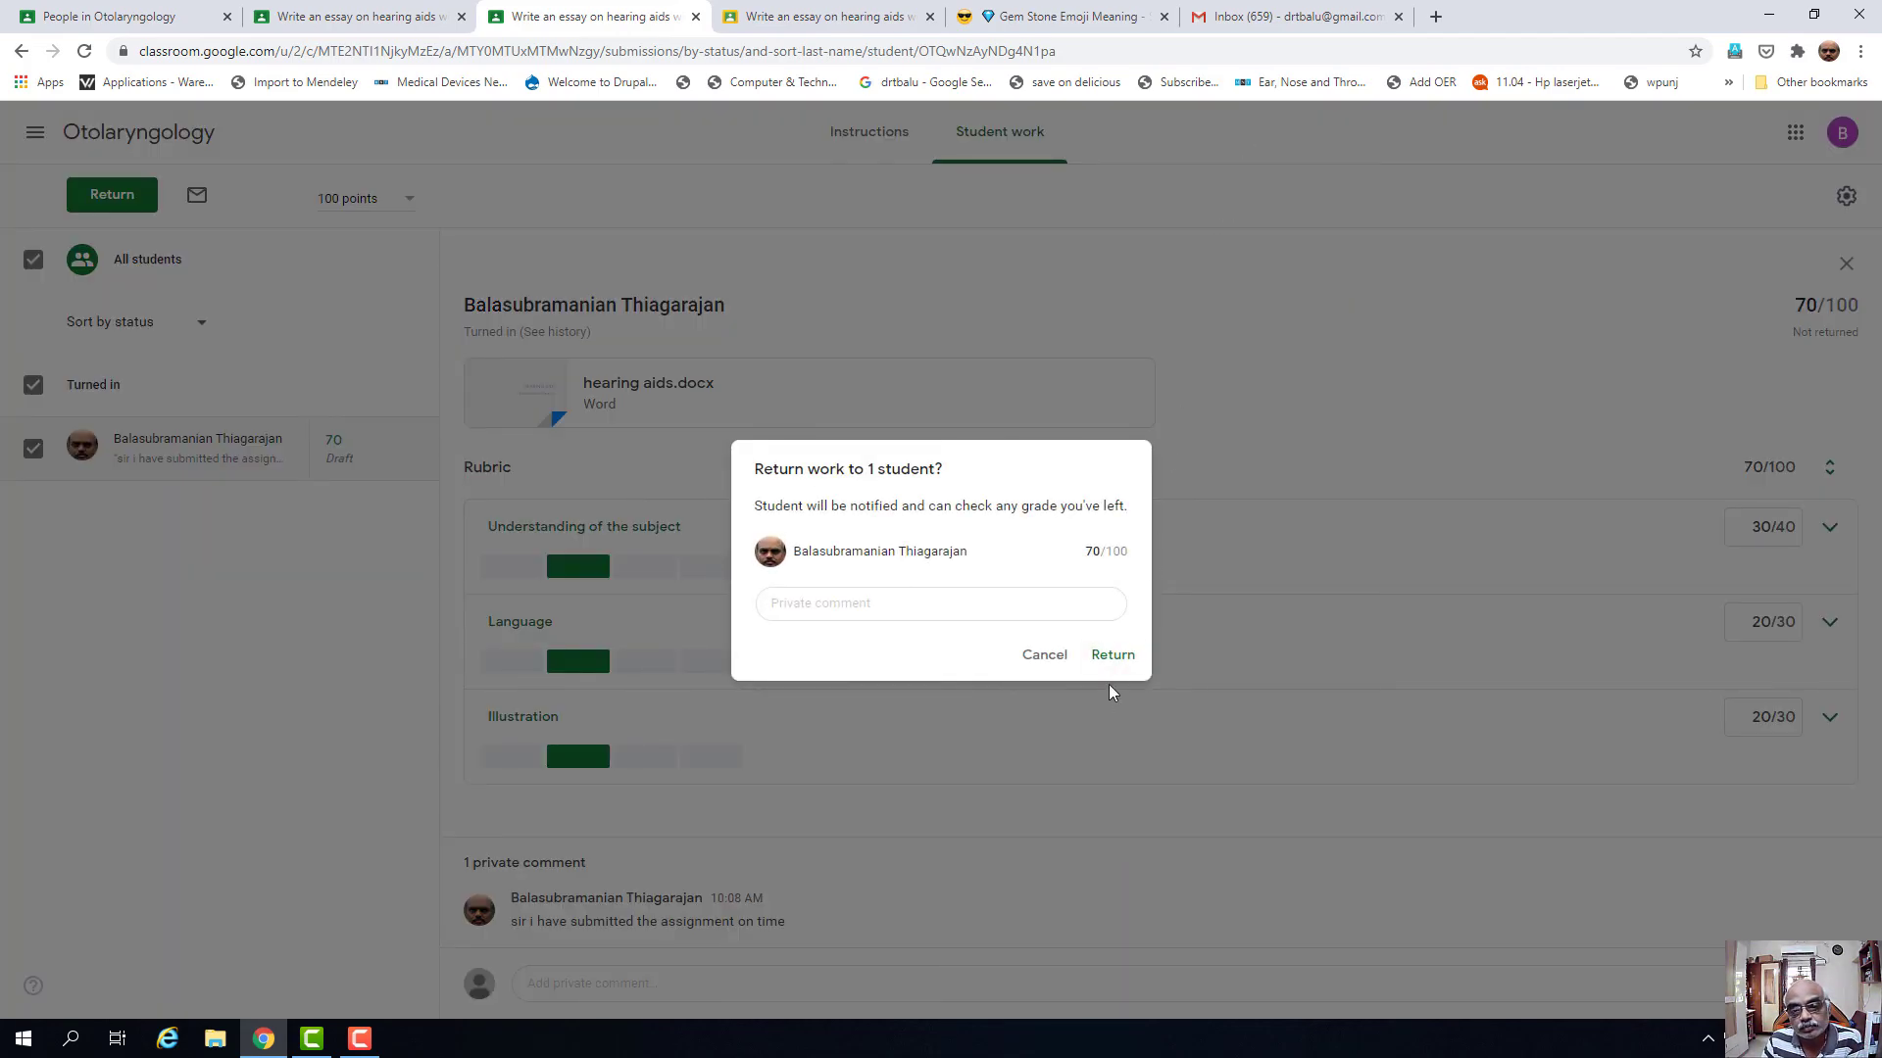
pyautogui.click(1115, 656)
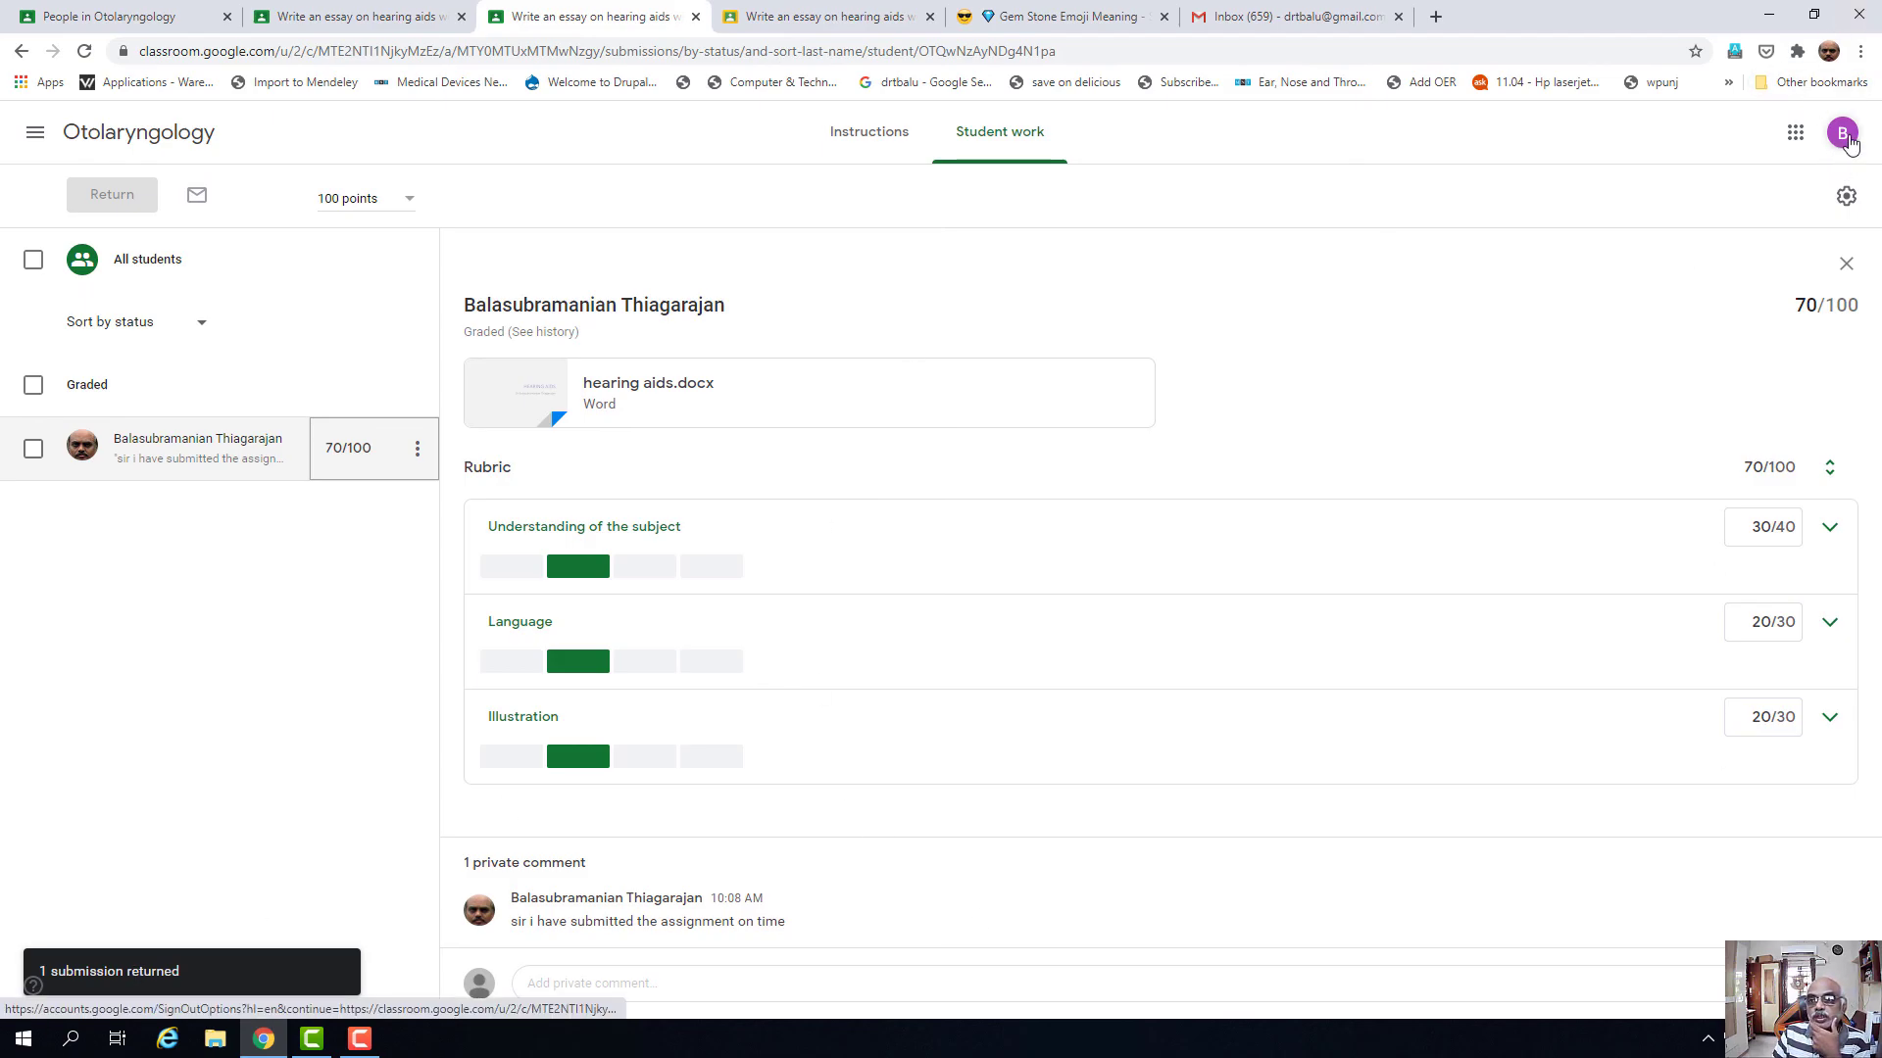
# - Switch to the student account, look at the ear drum diagram assignment, and open the Otolaryngology class stream
pyautogui.click(1841, 133)
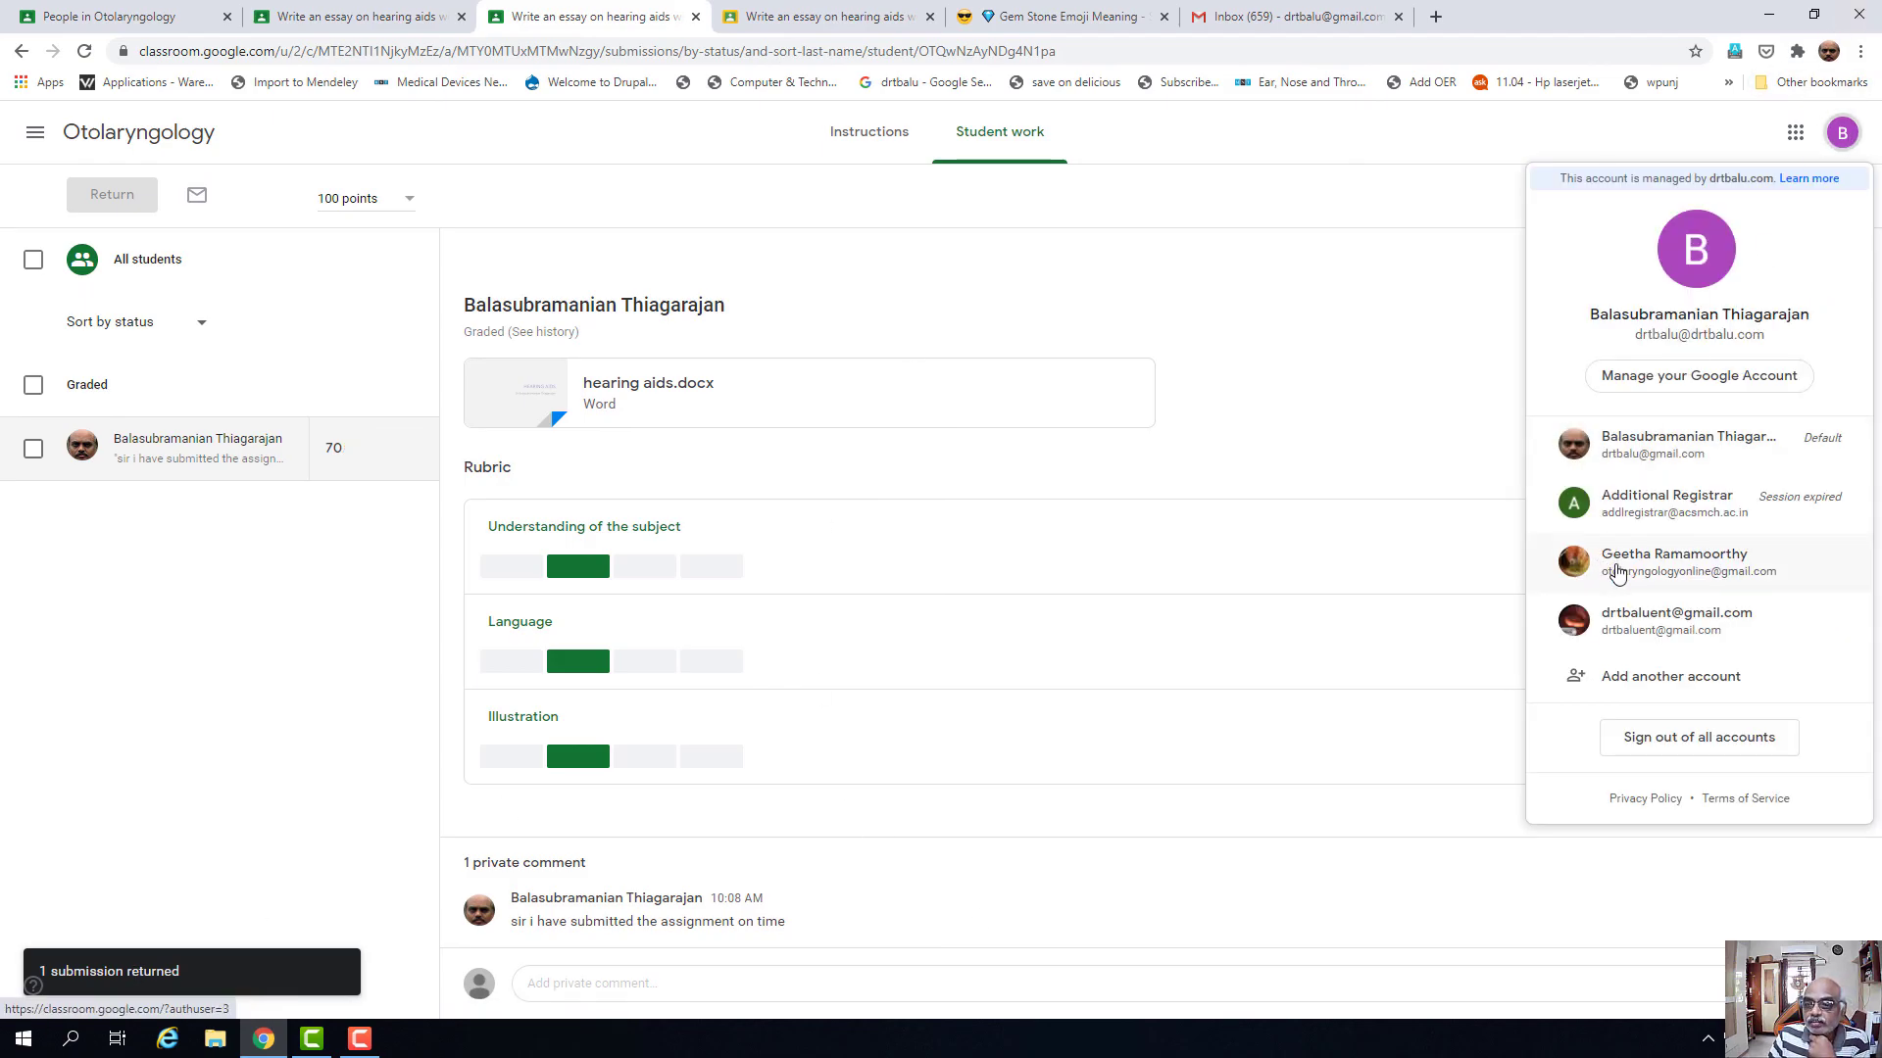
pyautogui.click(1669, 473)
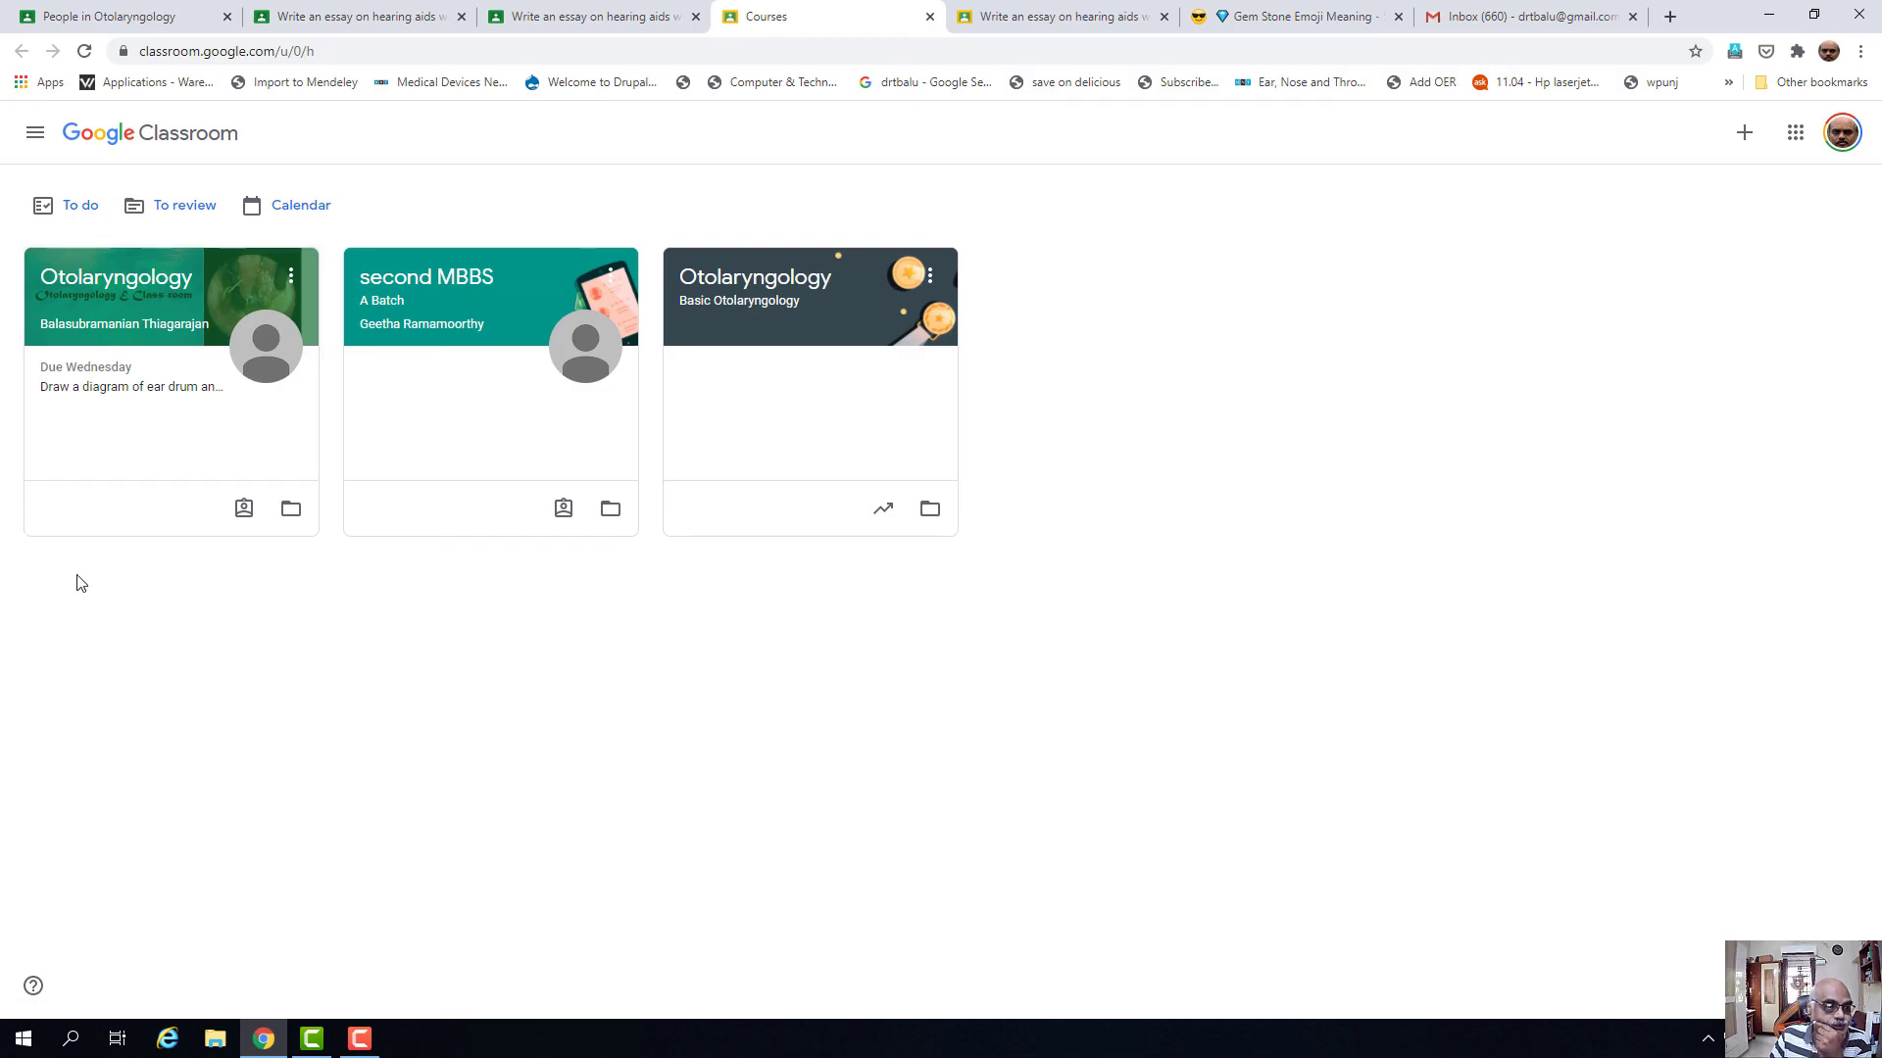
pyautogui.click(127, 392)
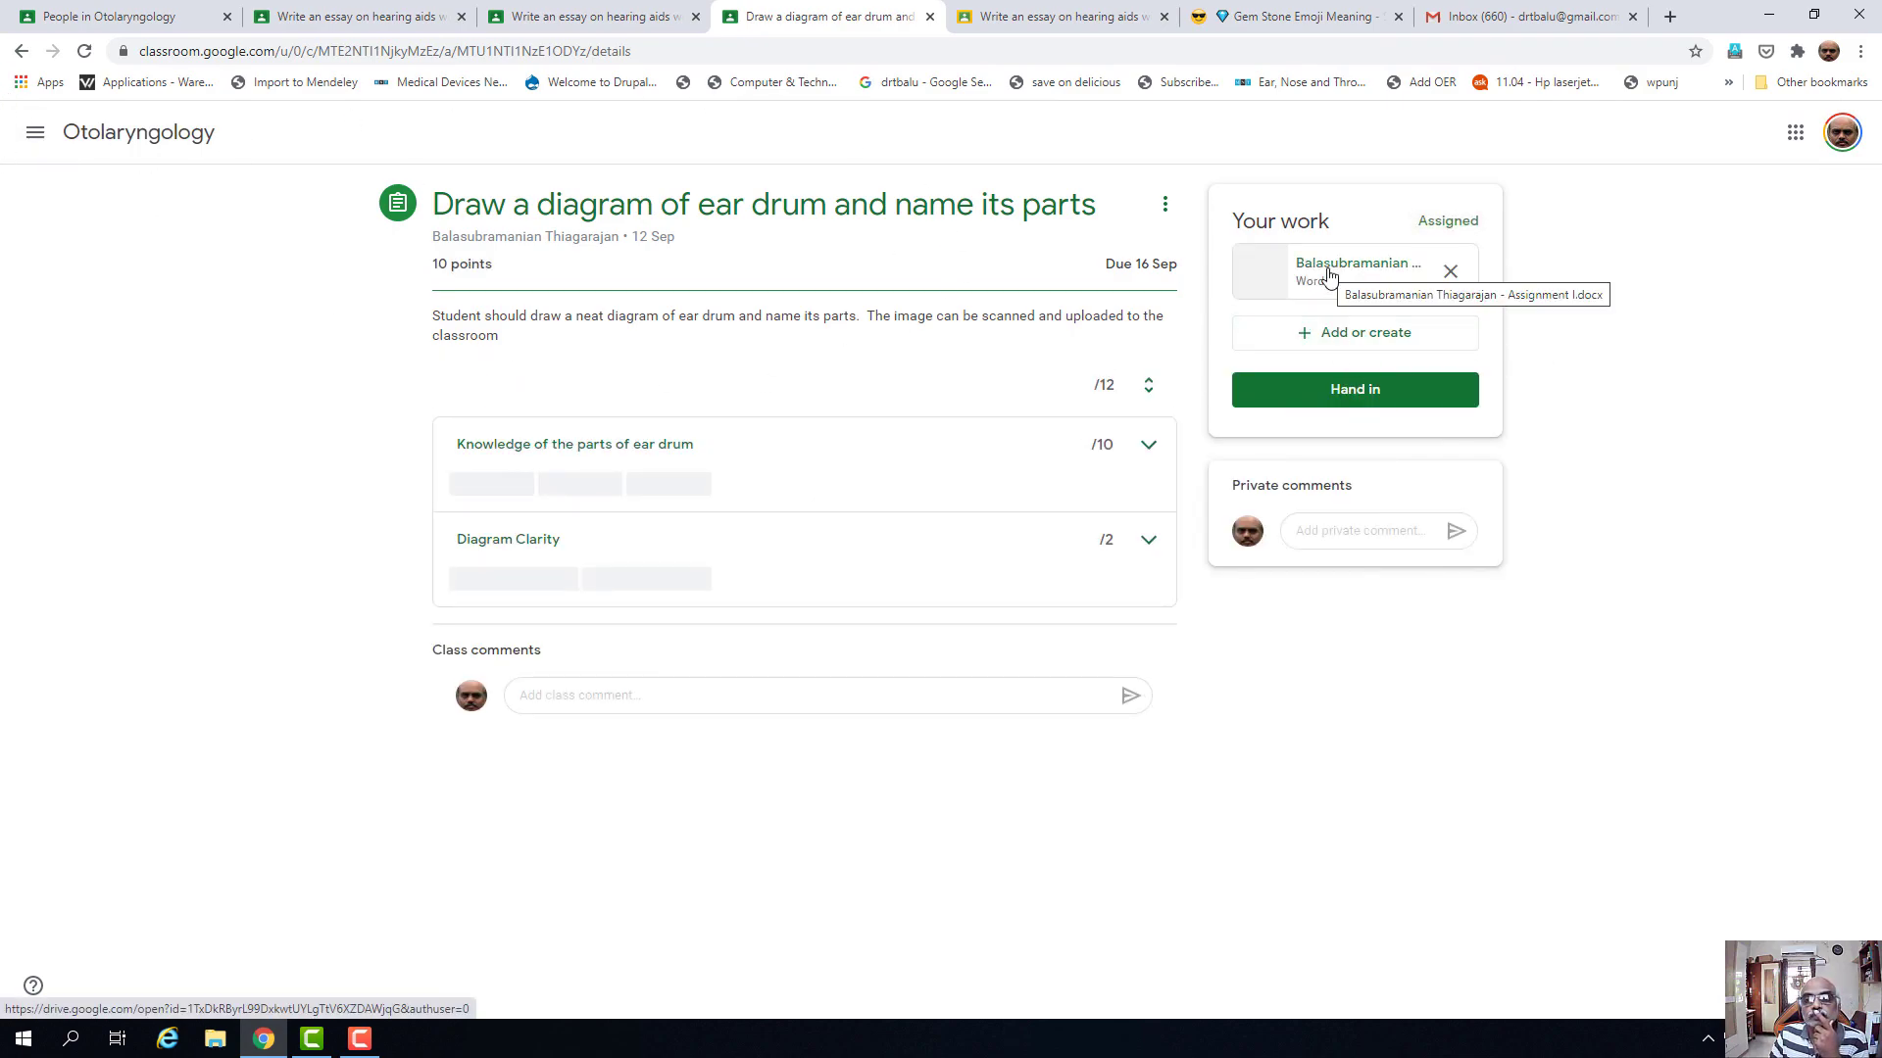
pyautogui.click(20, 51)
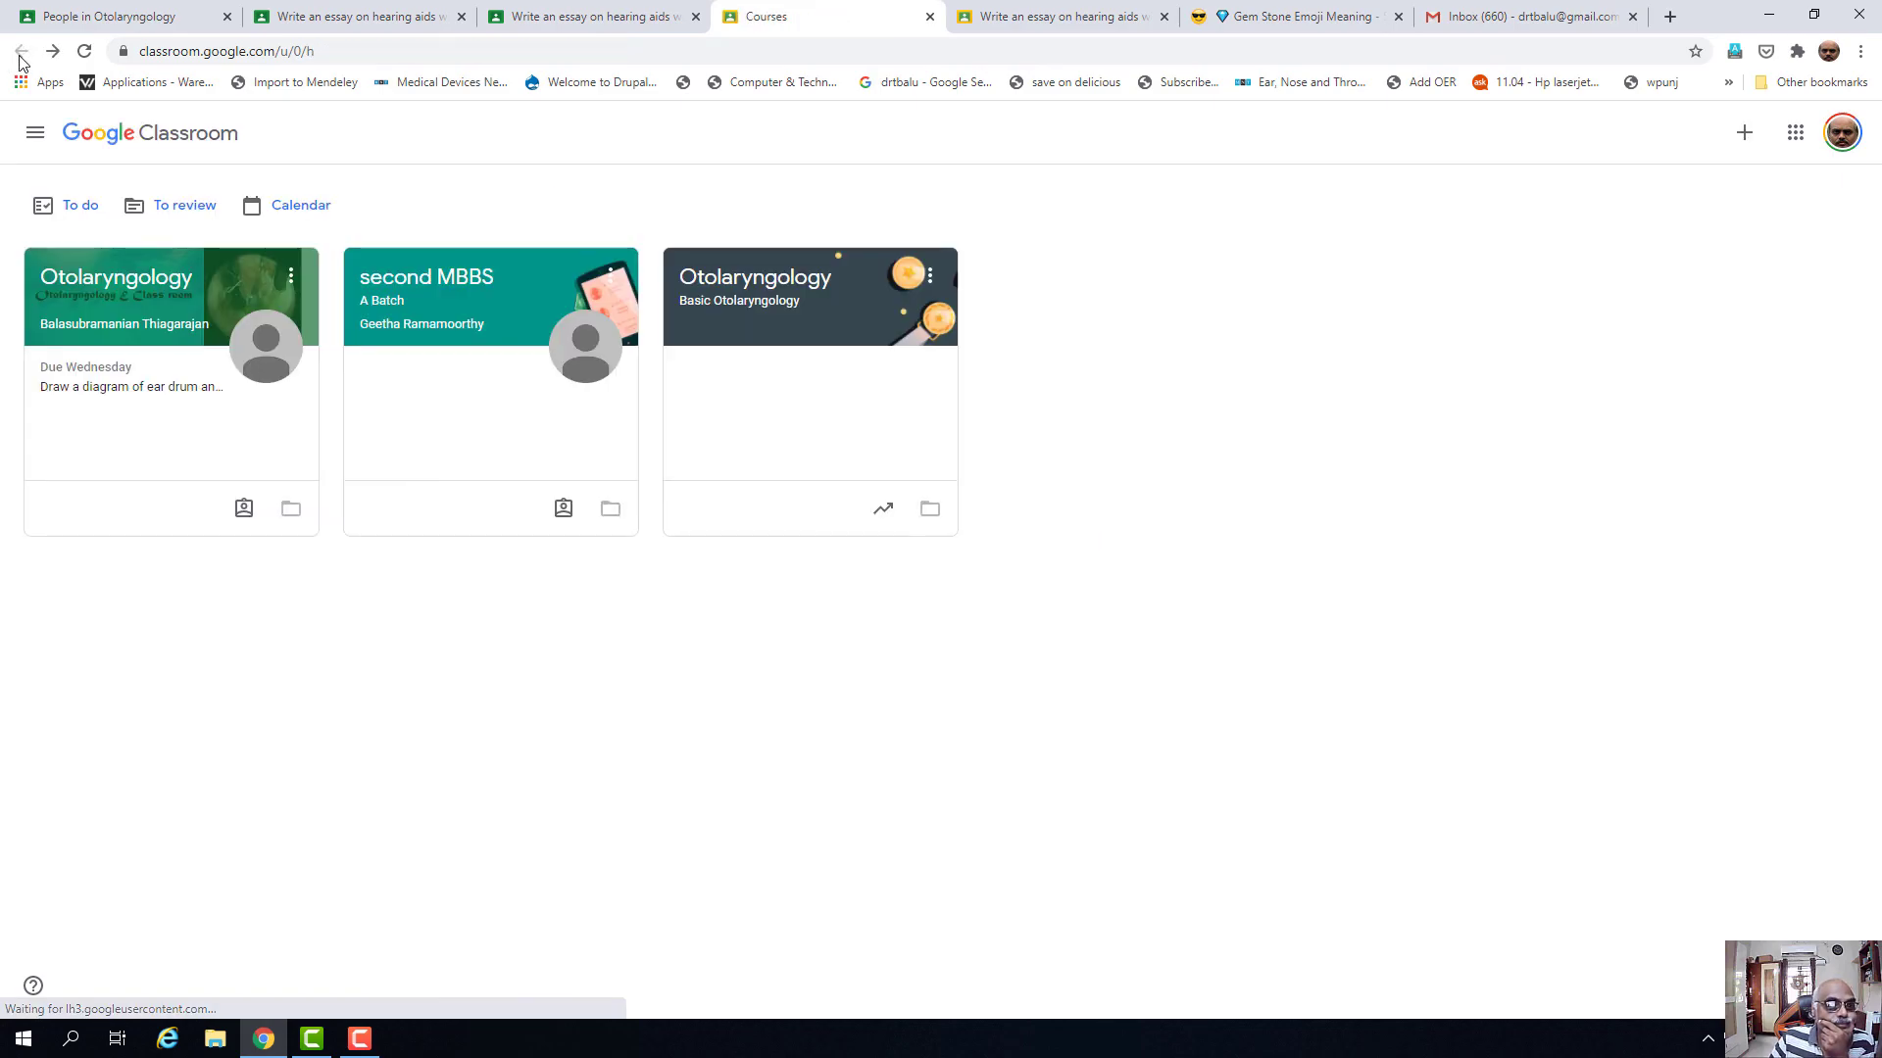
pyautogui.click(164, 262)
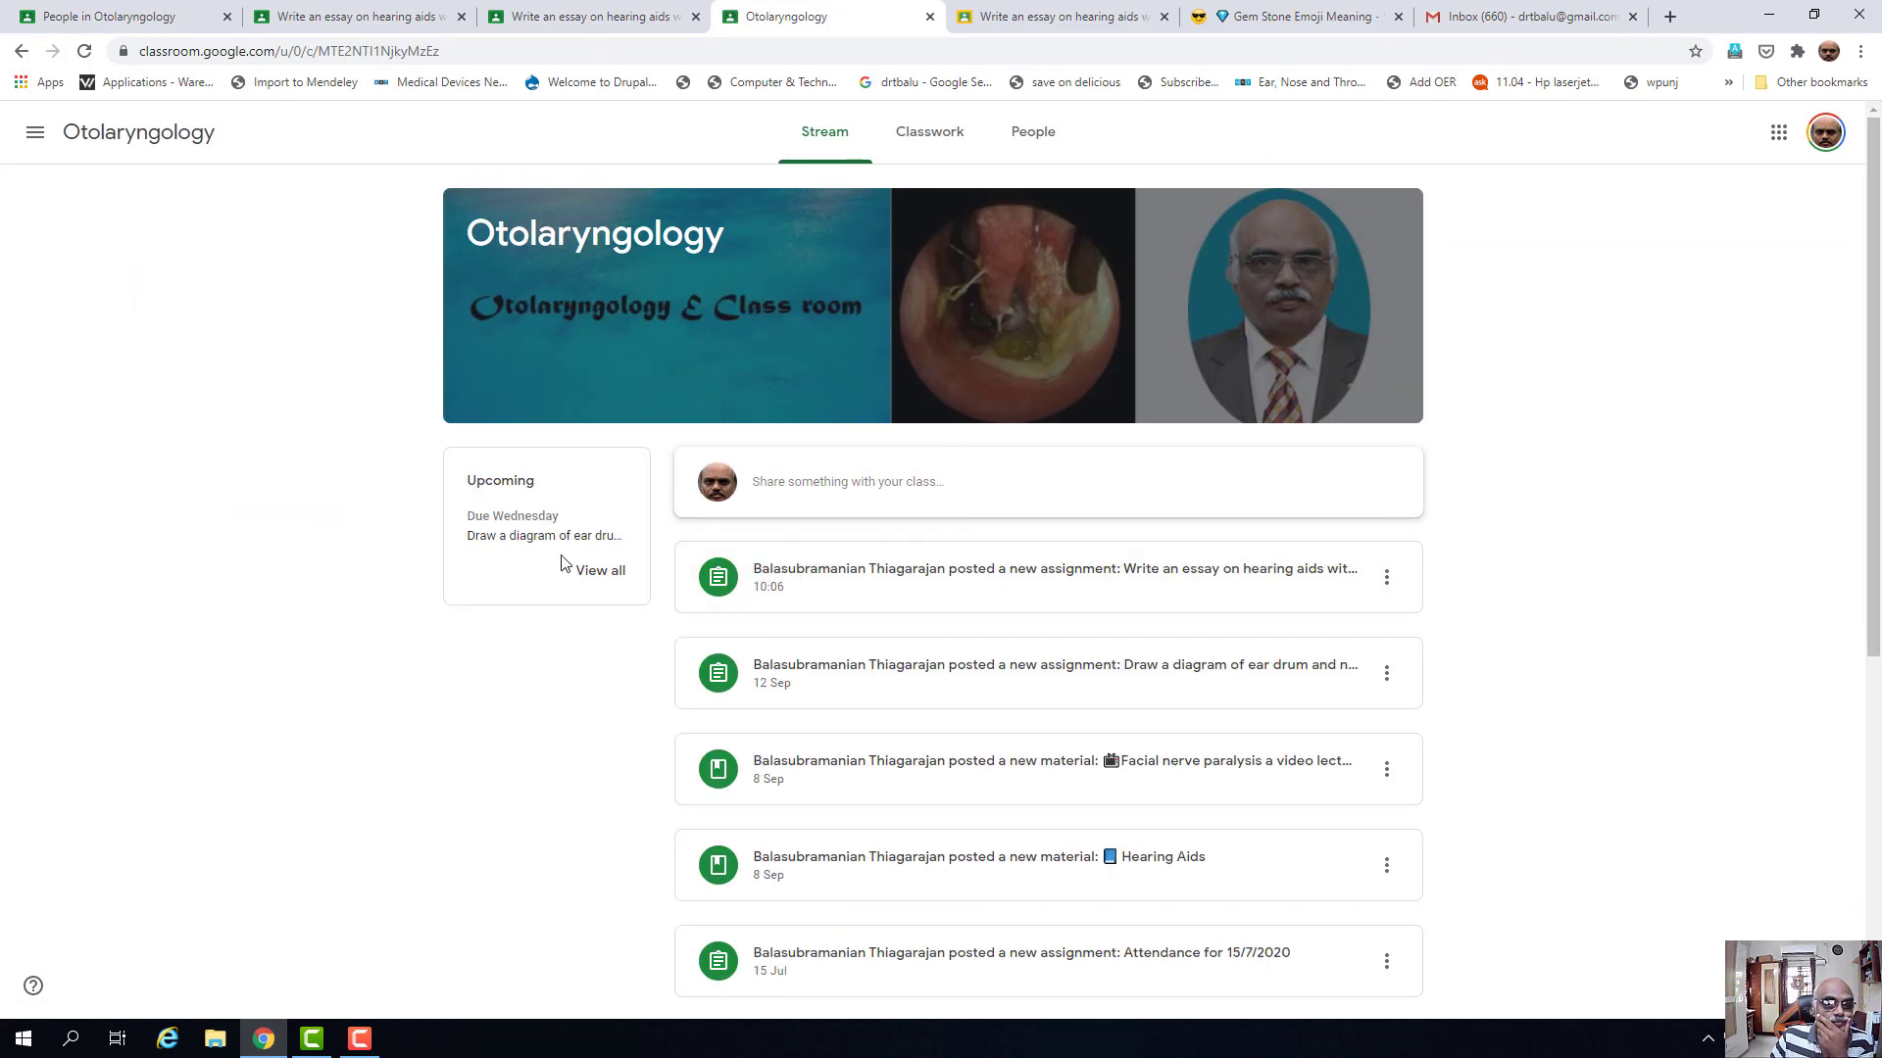
# - View all of the student's work and open the details of the returned hearing aids essay with its rubric marks
pyautogui.click(587, 577)
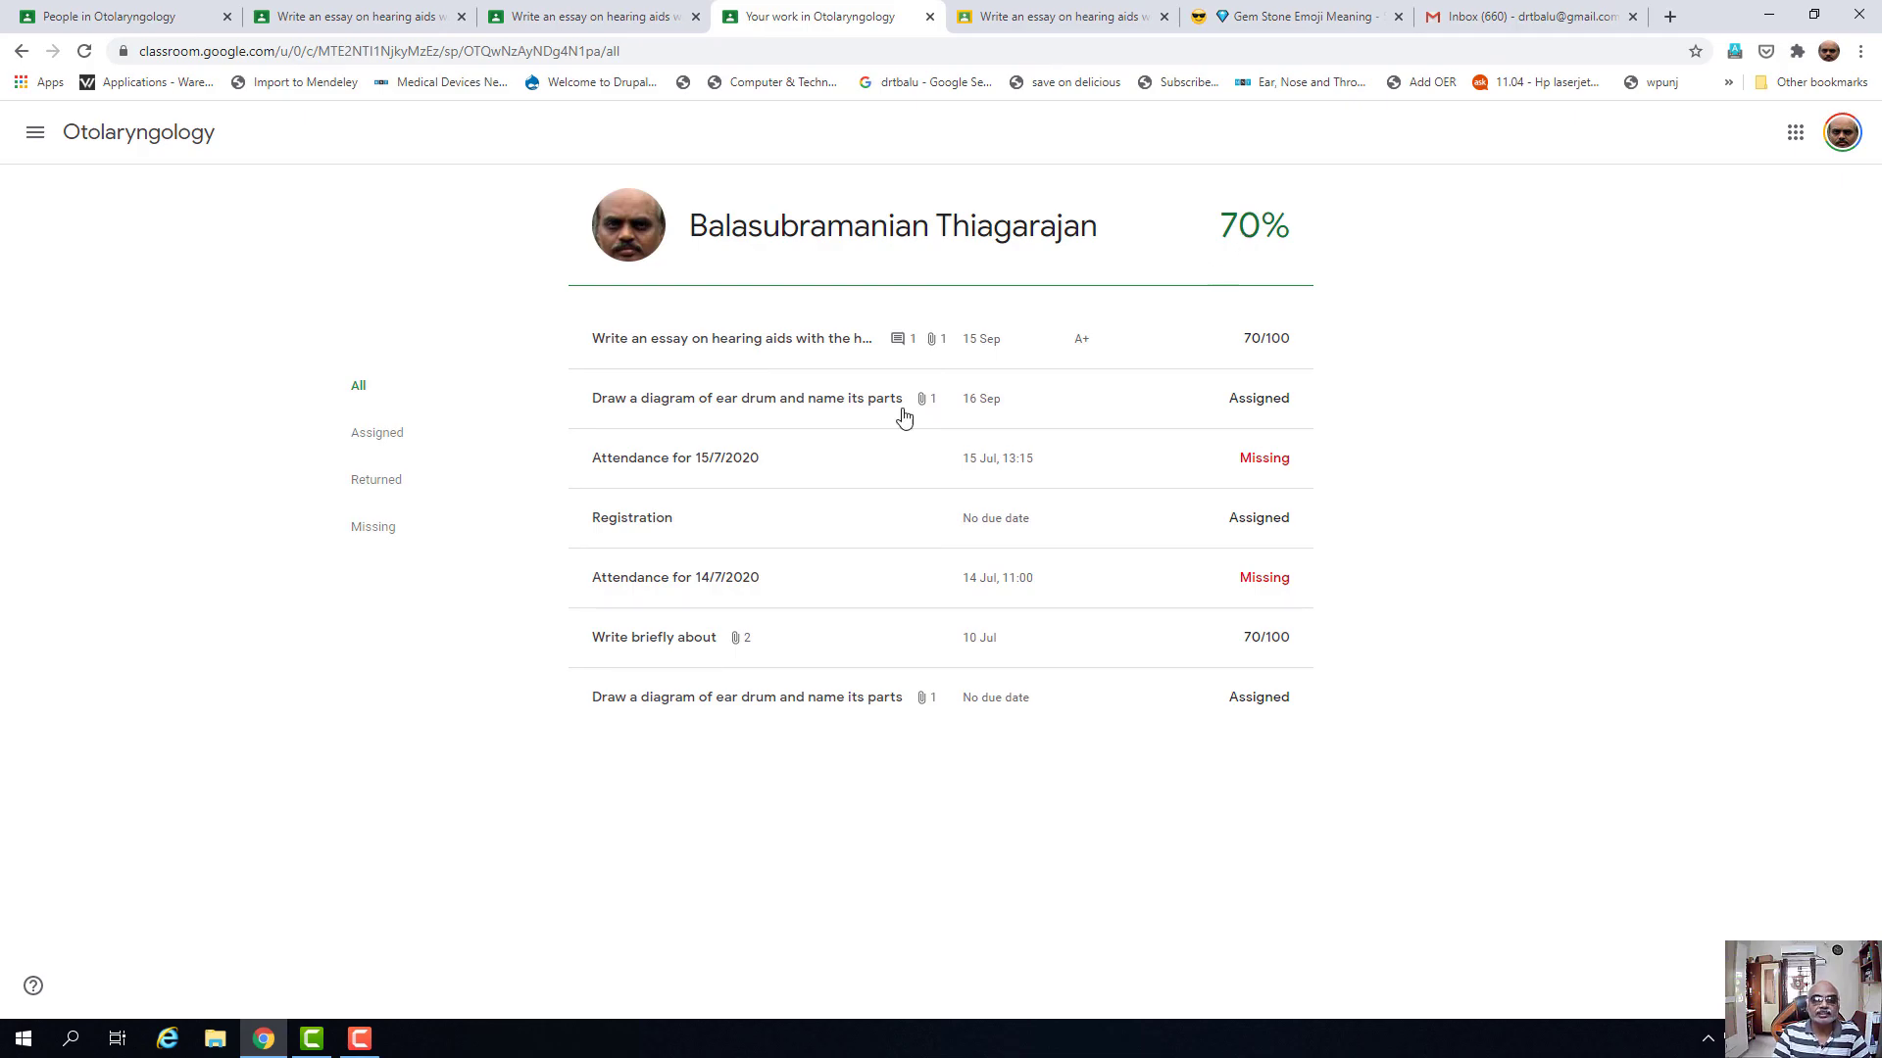
pyautogui.click(676, 354)
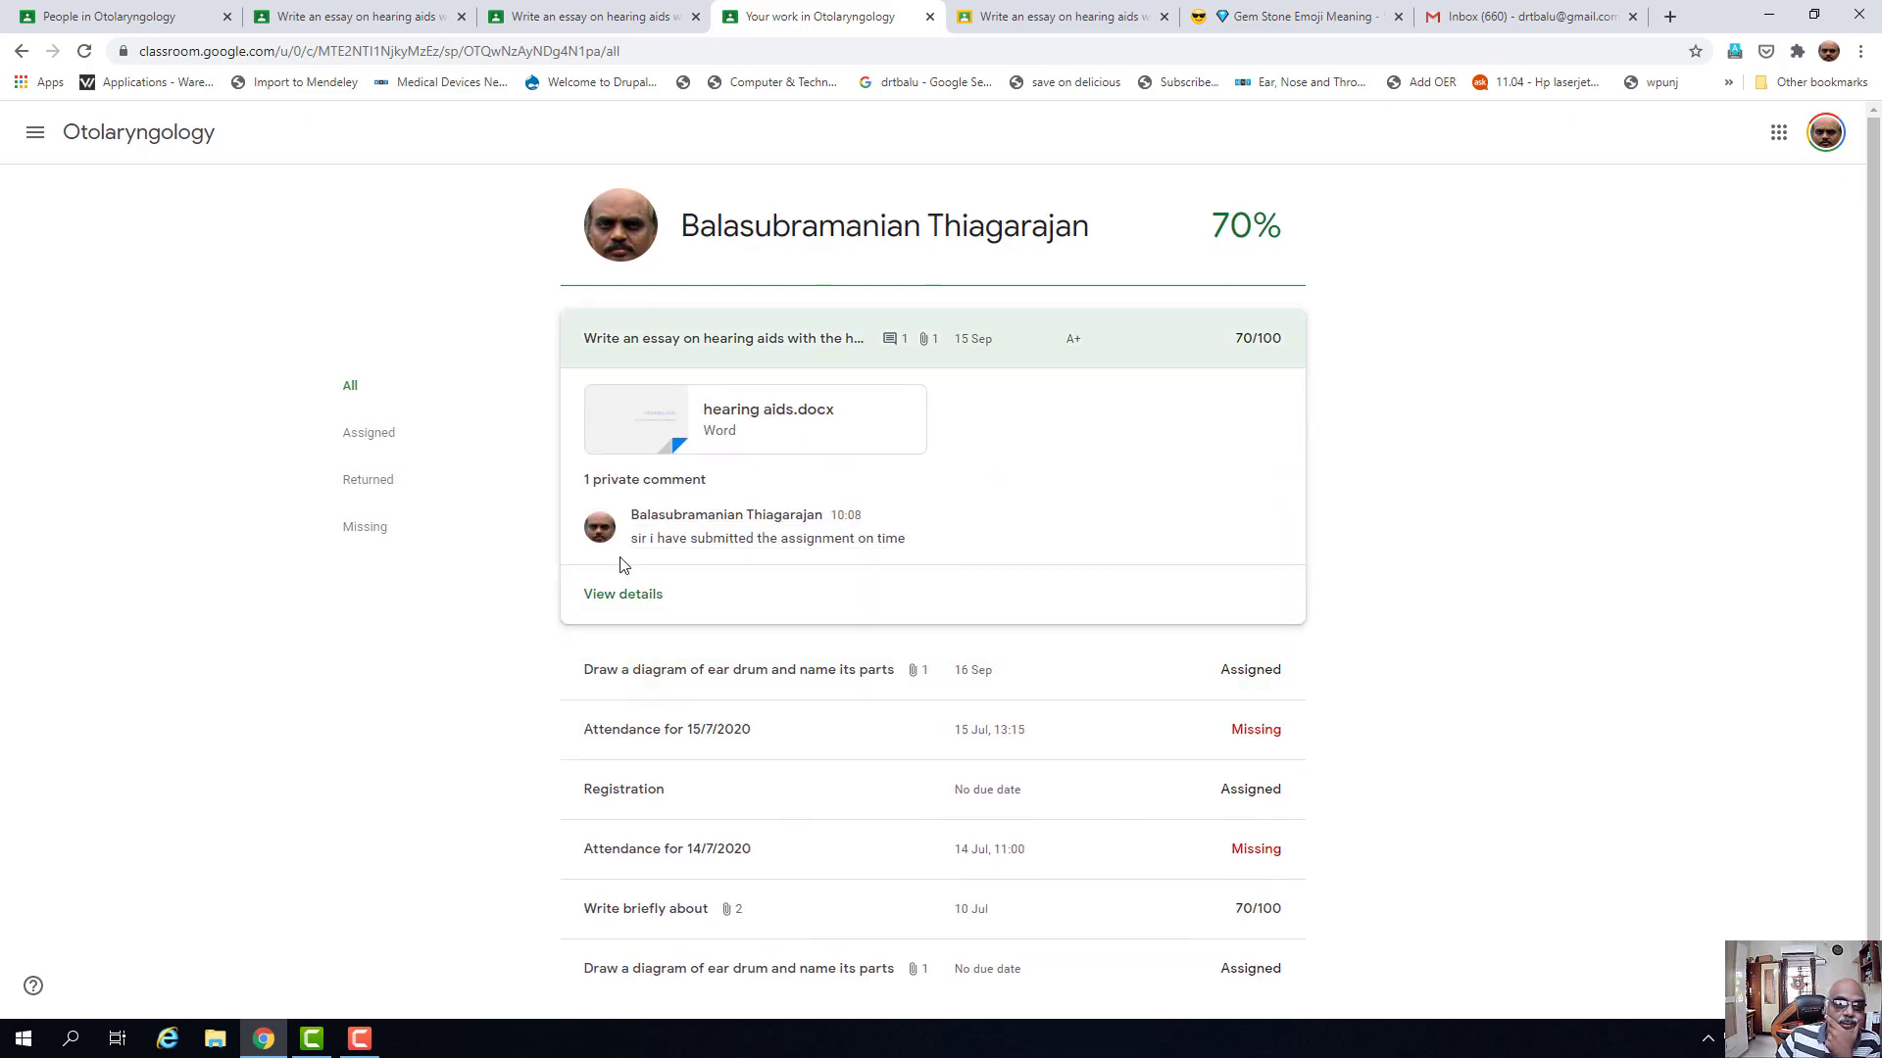
pyautogui.click(619, 597)
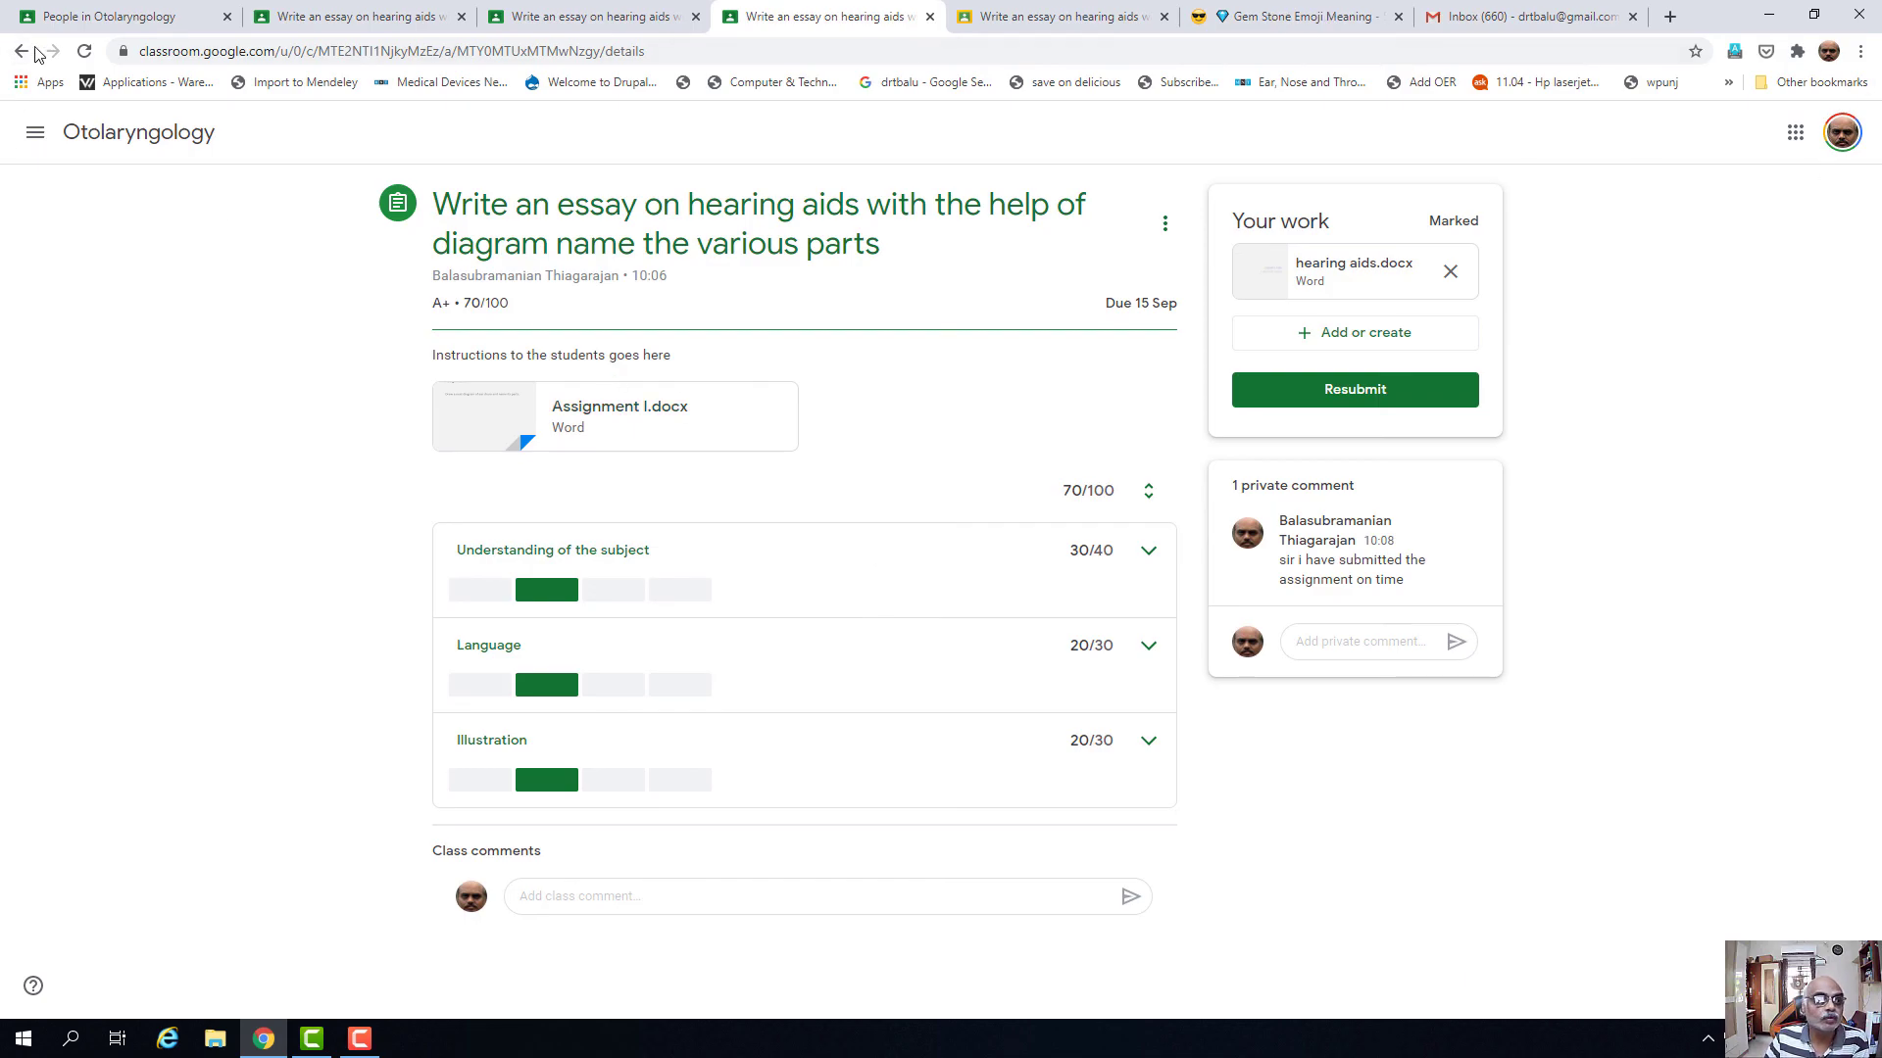
# - Check the class's people and classwork pages as the student, and expand the hearing aids essay in the student's work list
pyautogui.click(93, 147)
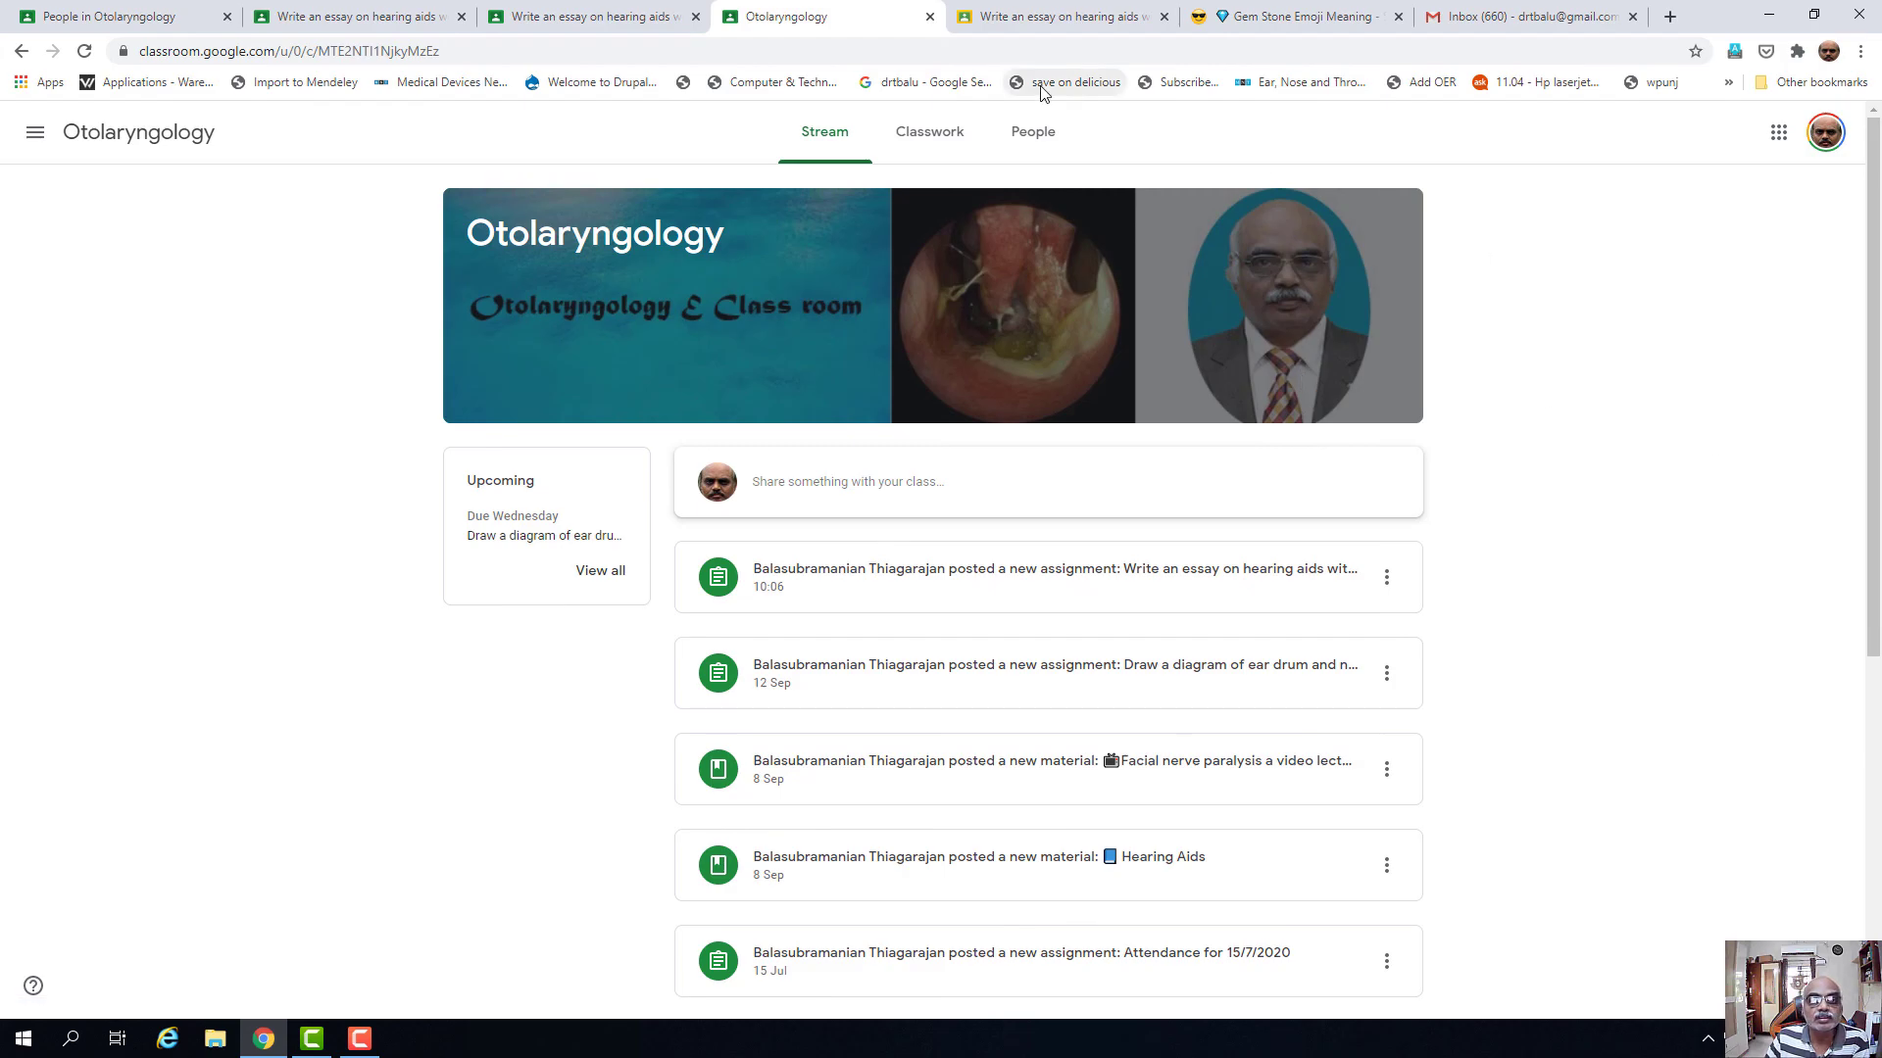
pyautogui.click(1019, 132)
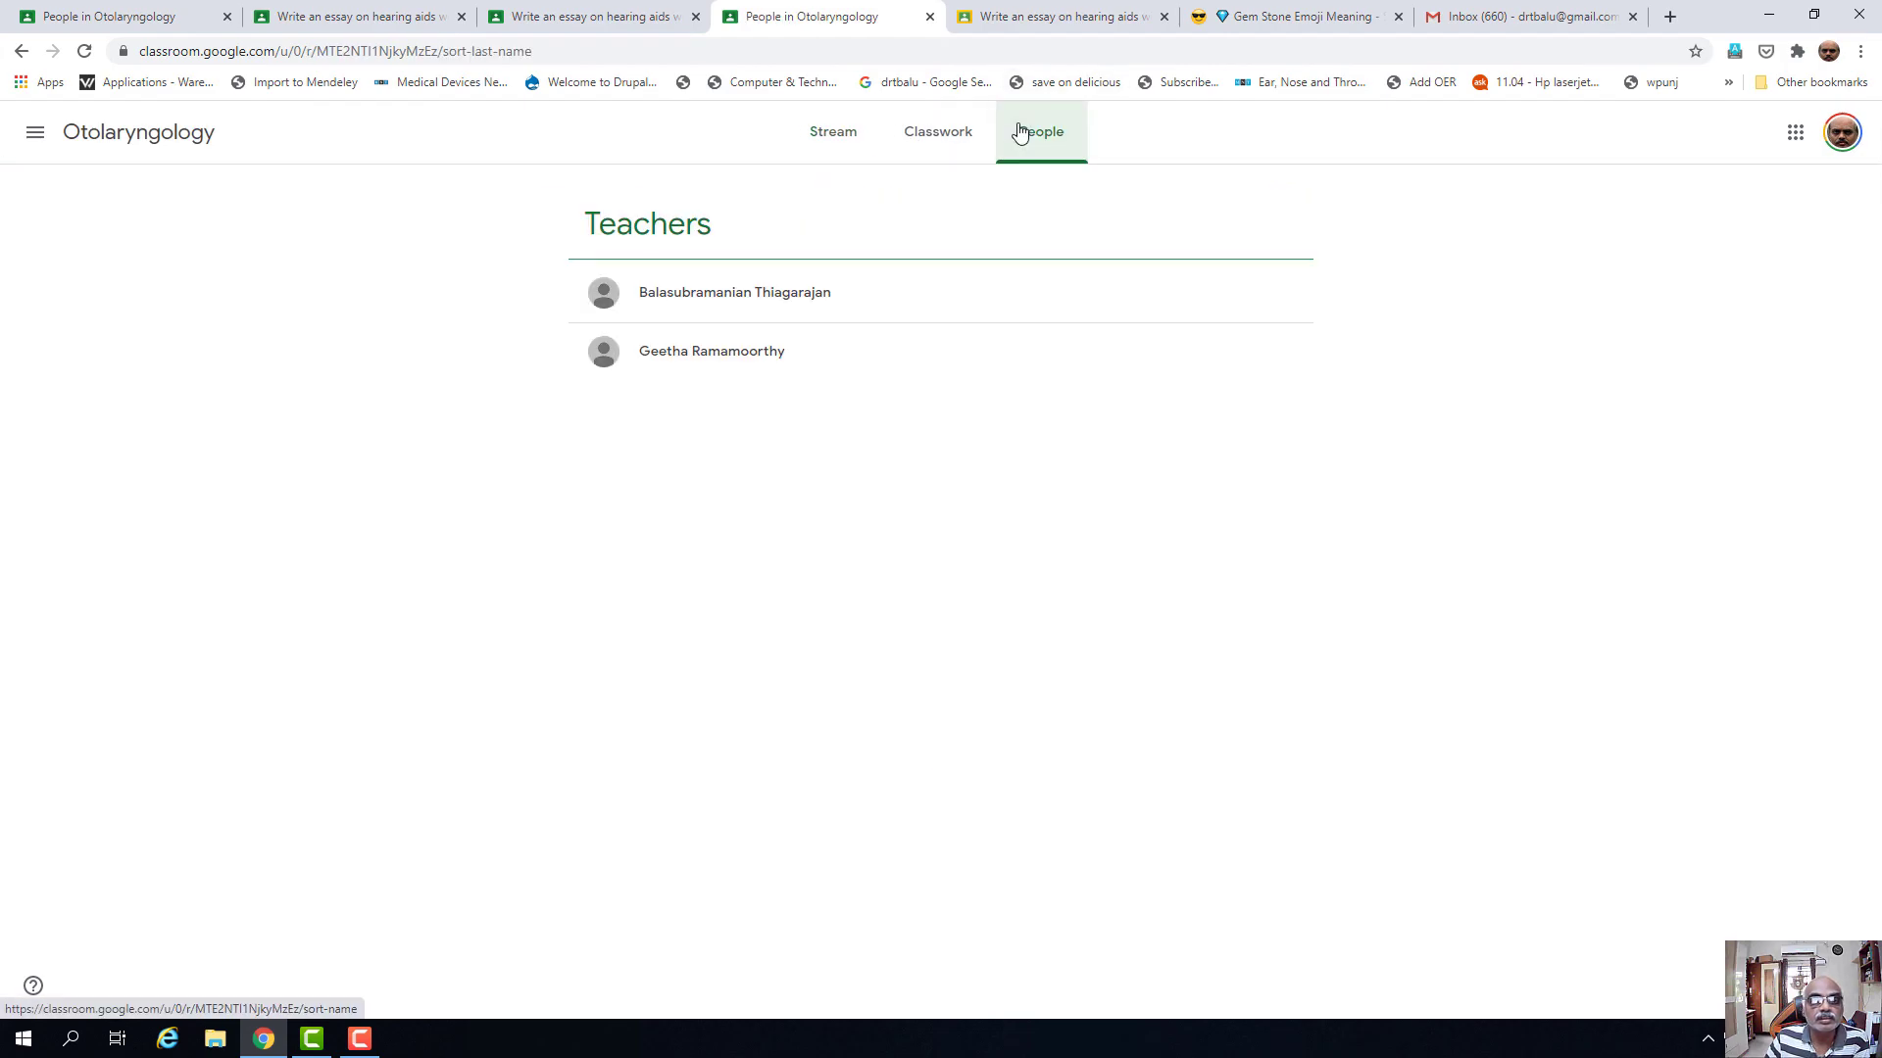
pyautogui.click(933, 152)
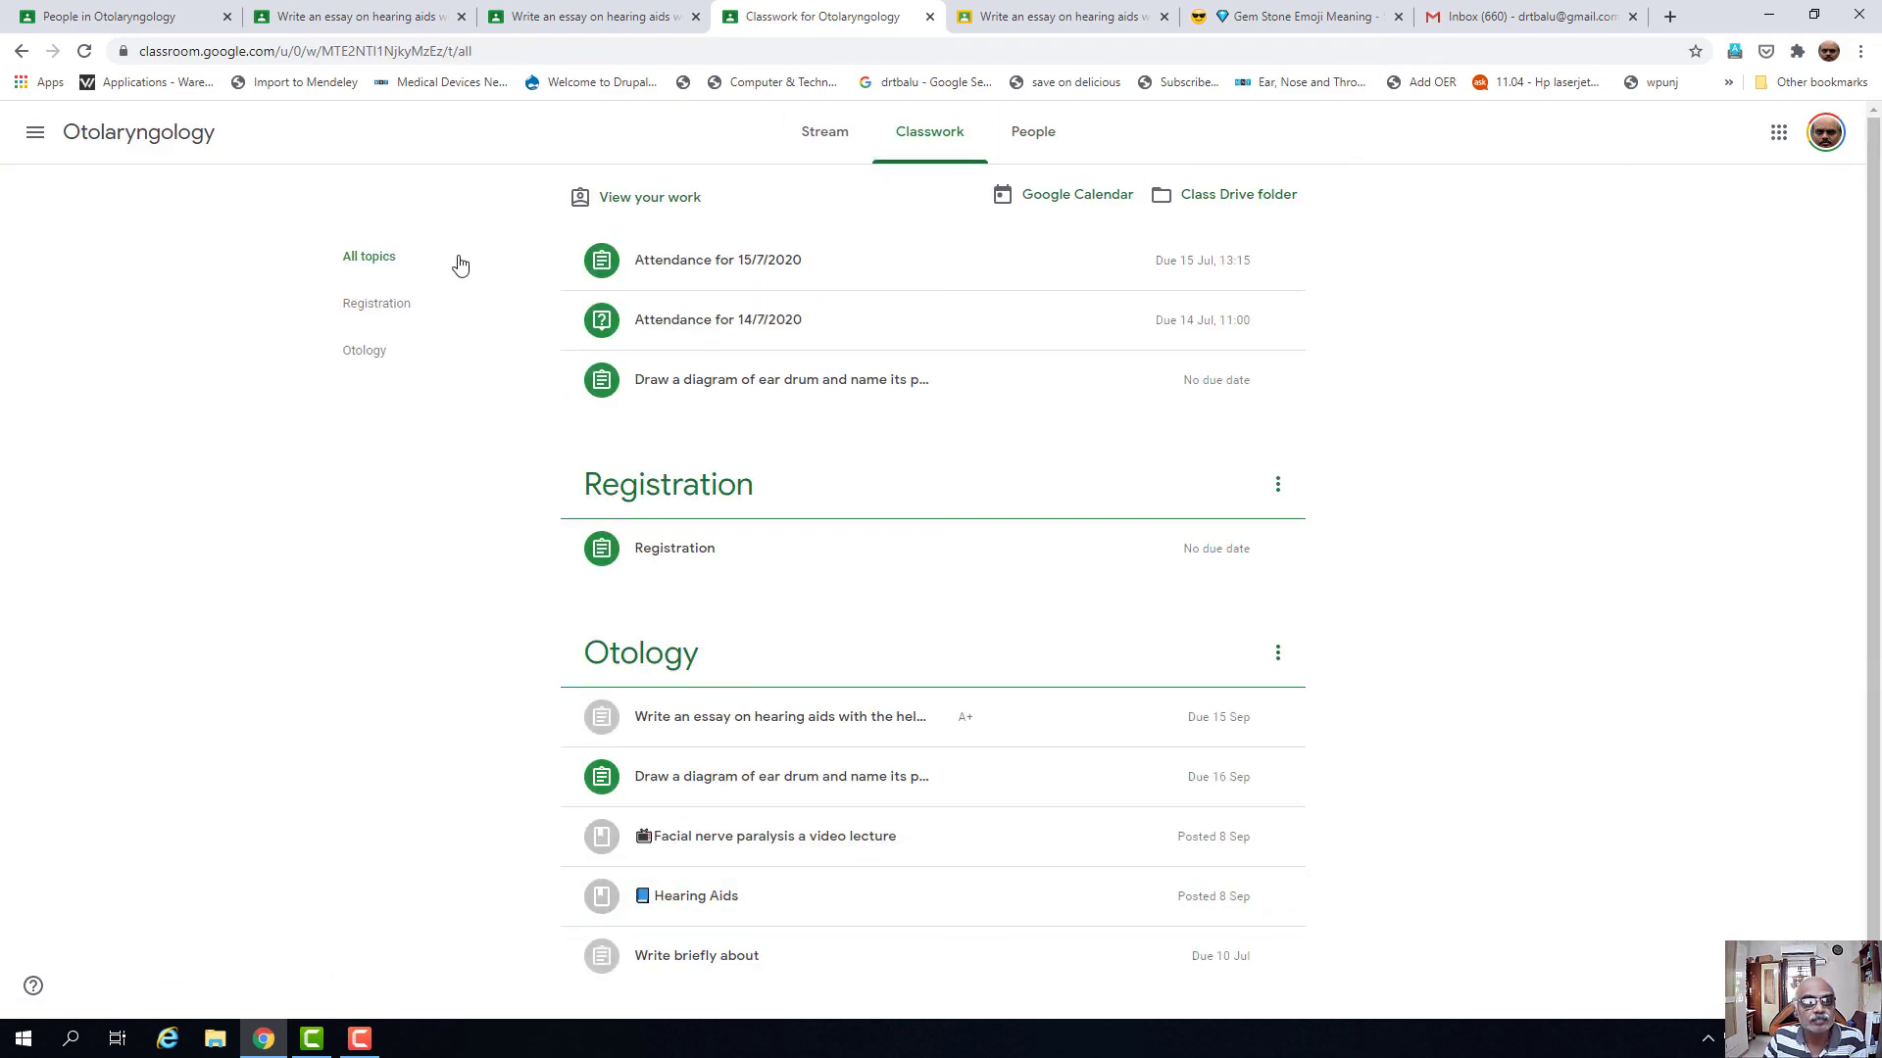
pyautogui.click(647, 206)
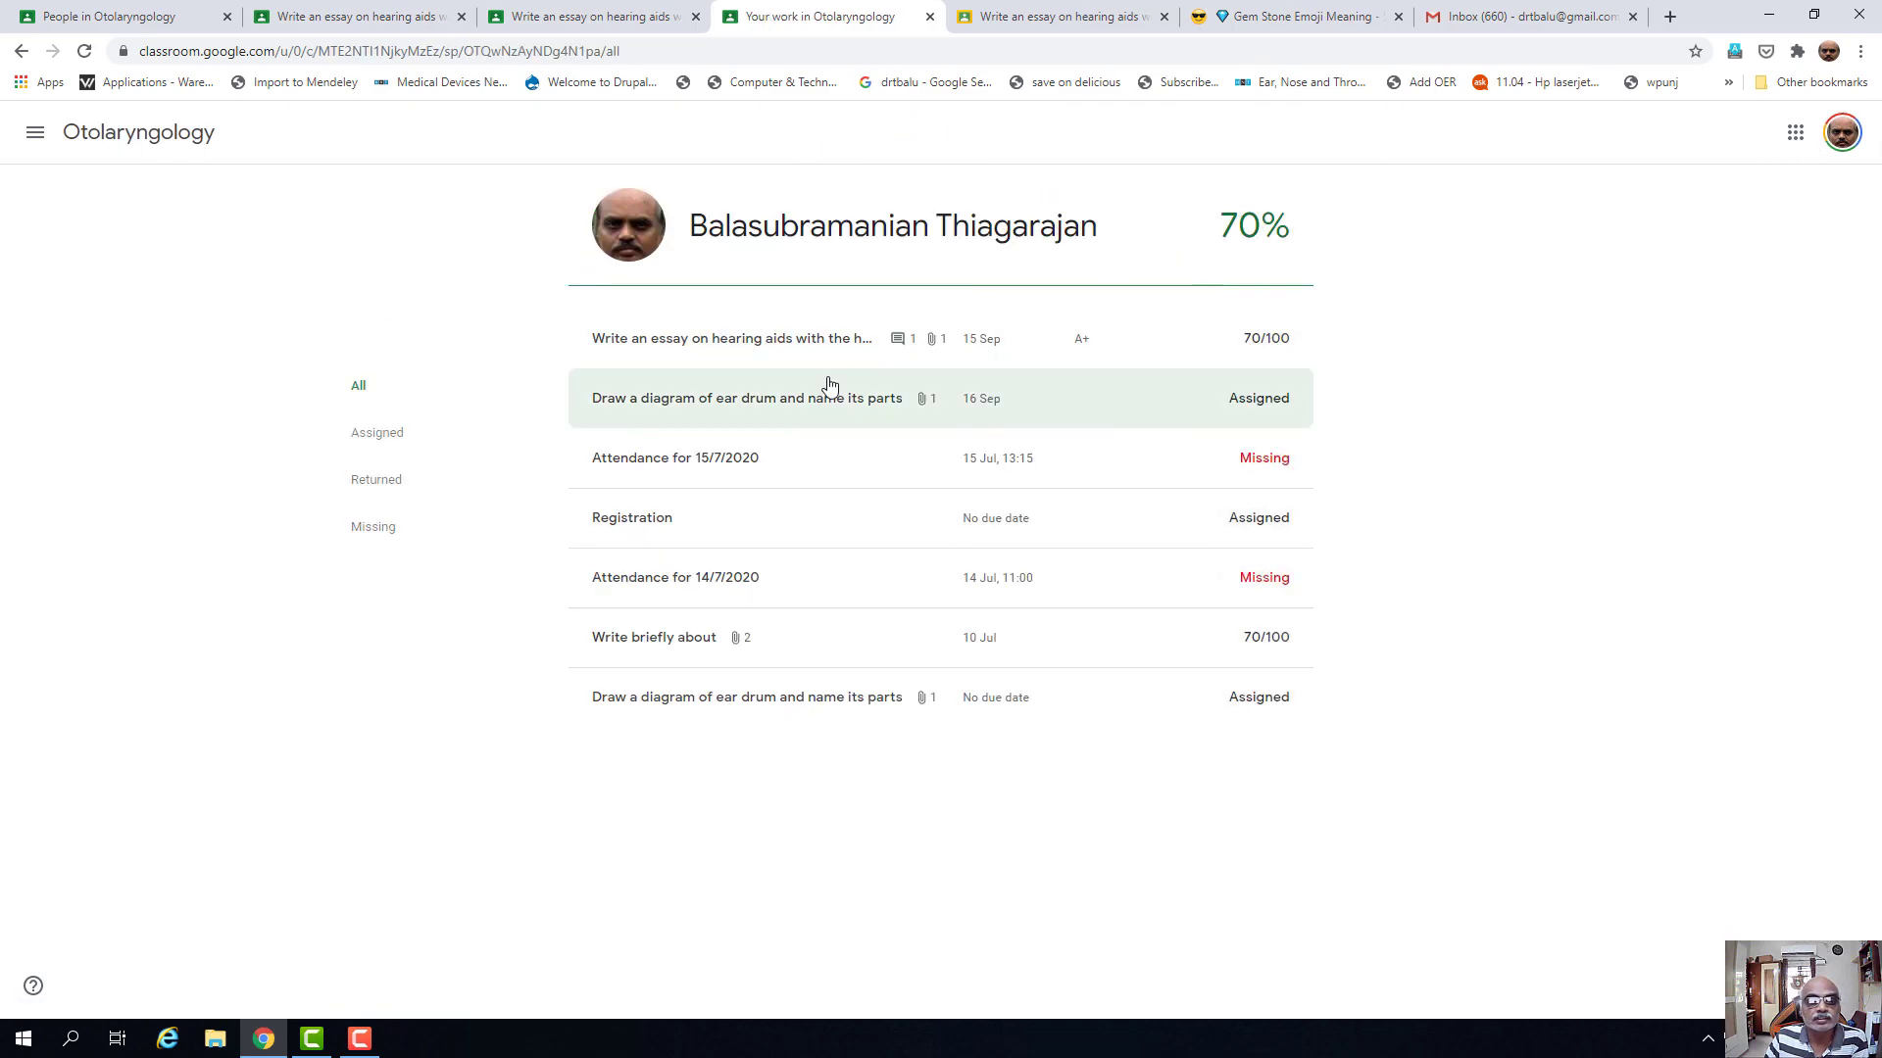
pyautogui.click(739, 343)
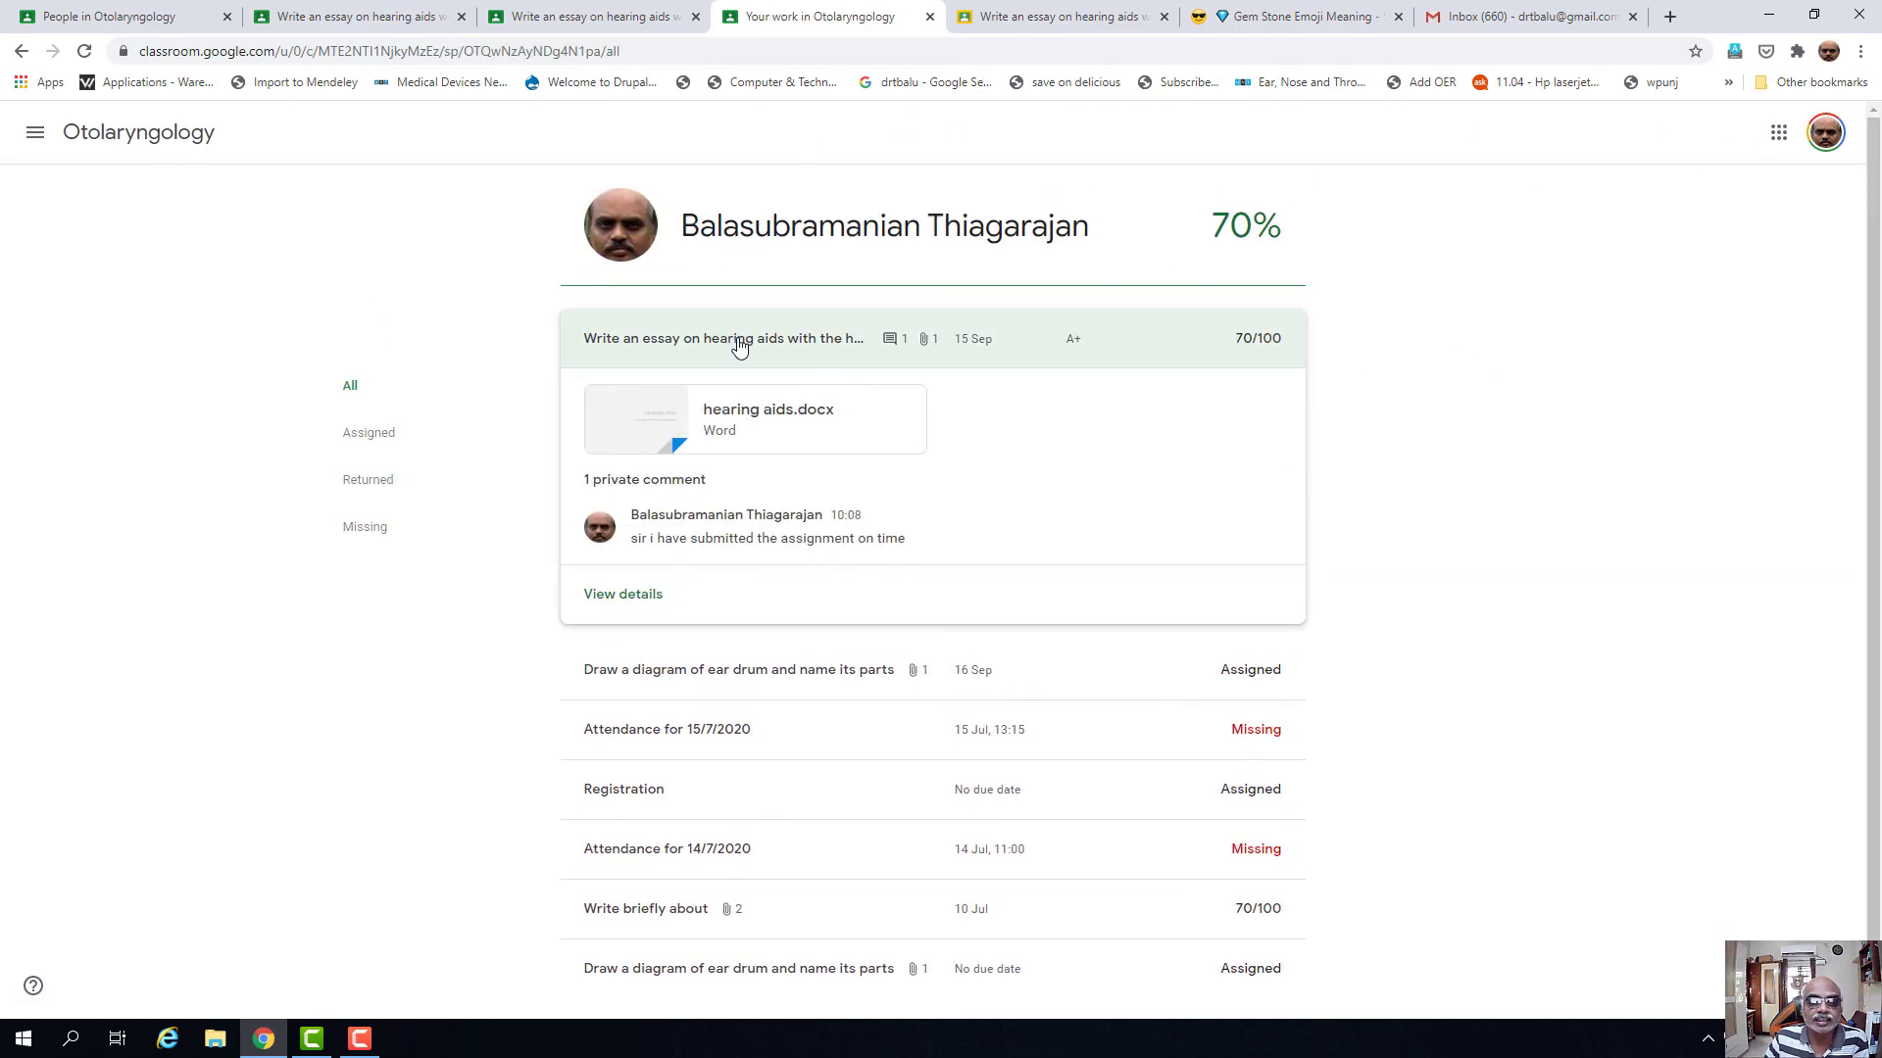